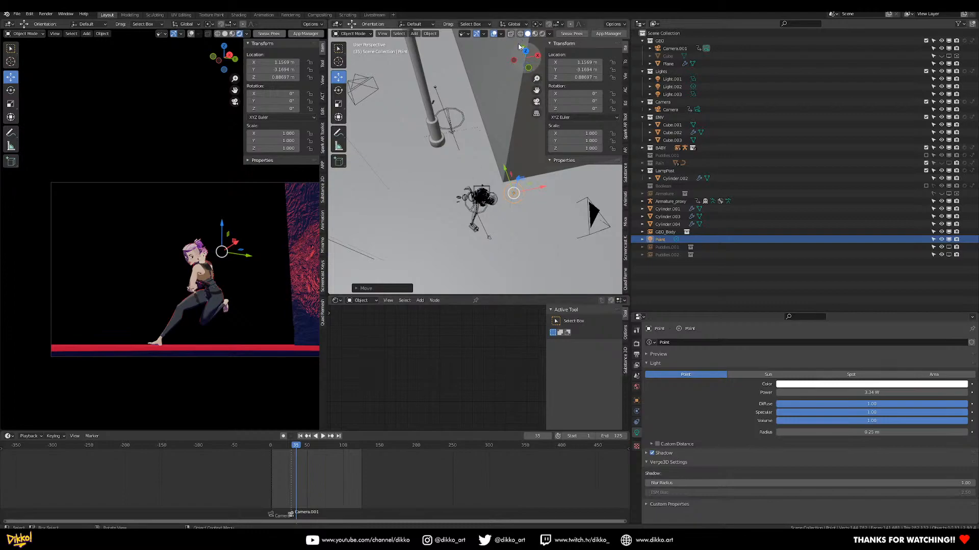
Switch the camera view to solid shading and play the run animation through to its last frames by the grate
{"action": "left_click", "coordinate": [224, 34]}
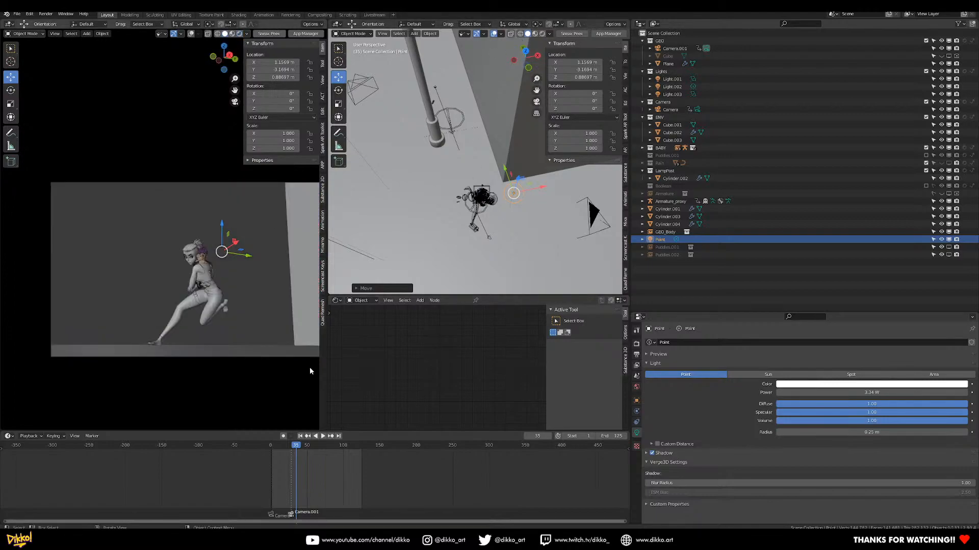
{"action": "left_click", "coordinate": [272, 448]}
{"action": "key", "text": "space"}
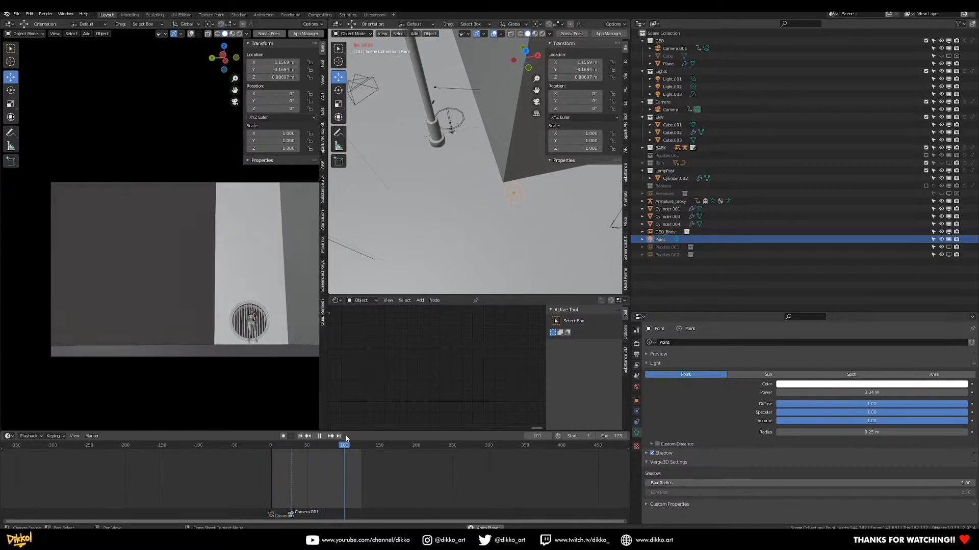
{"action": "key", "text": "Escape"}
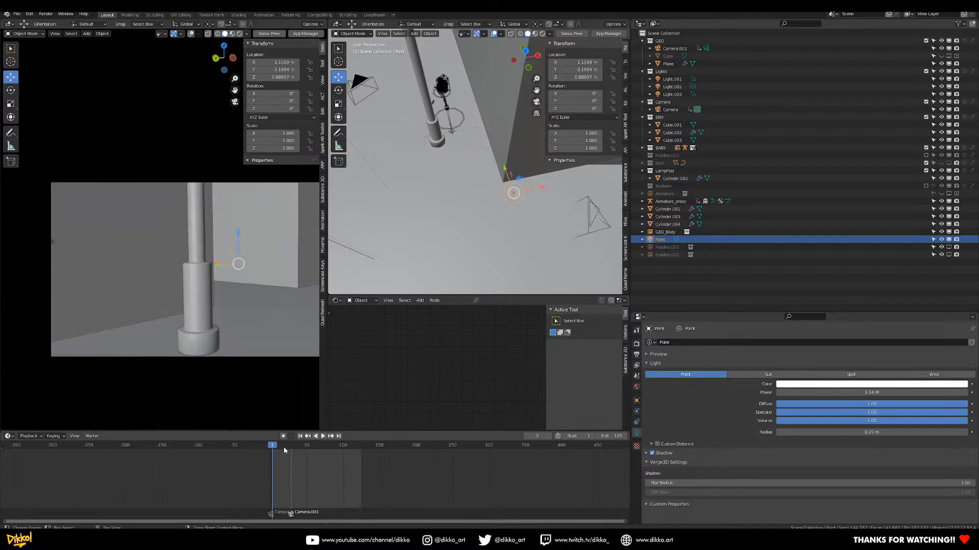
{"action": "key", "text": "space"}
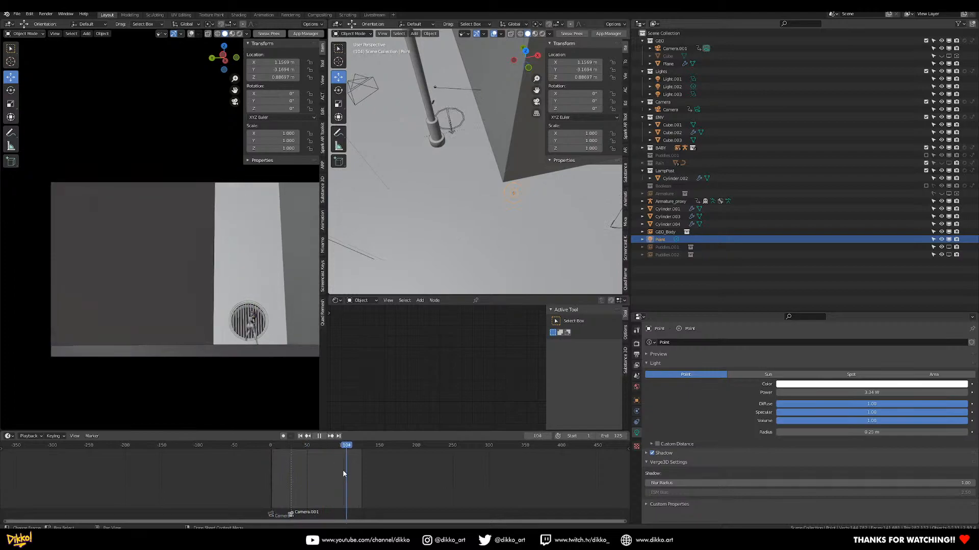
{"action": "key", "text": "space"}
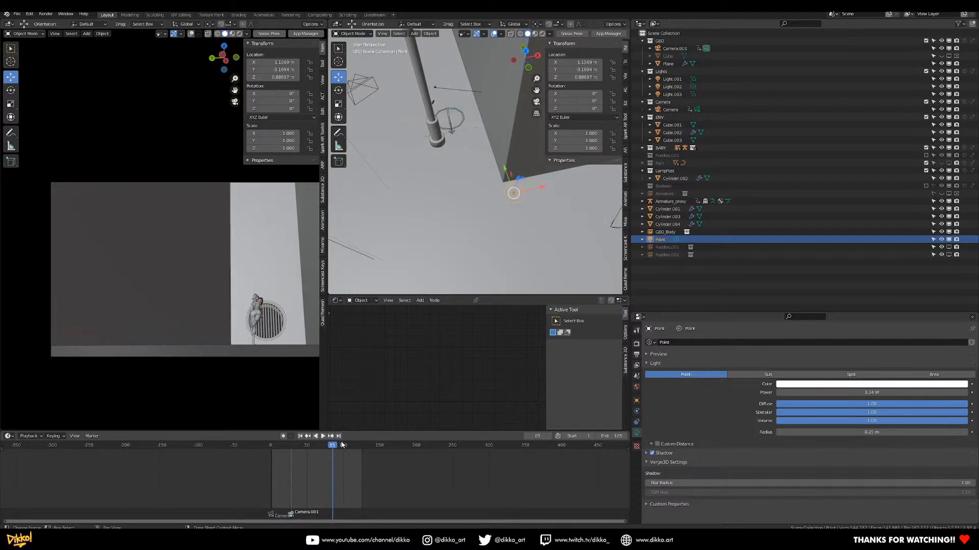
{"action": "scroll", "coordinate": [422, 184], "scroll_direction": "down", "scroll_amount": 4}
{"action": "middle_click_drag", "start_coordinate": [422, 184], "coordinate": [521, 189]}
{"action": "scroll", "coordinate": [509, 194], "scroll_direction": "up", "scroll_amount": 4}
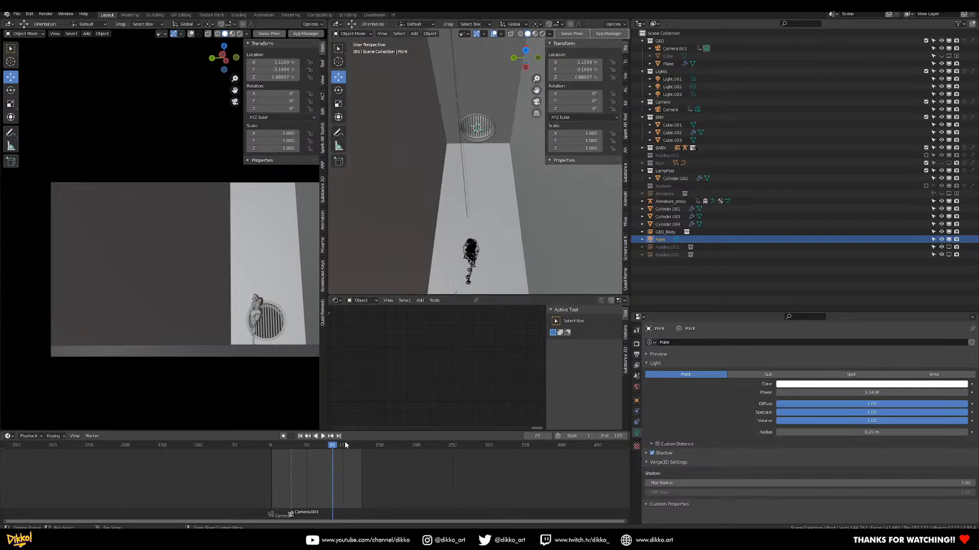
{"action": "key", "text": "space"}
{"action": "key", "text": "space"}
Save the scene as a new file named SC01_S16_EvieInspectEntrance_001.blend
{"action": "left_click", "coordinate": [18, 15]}
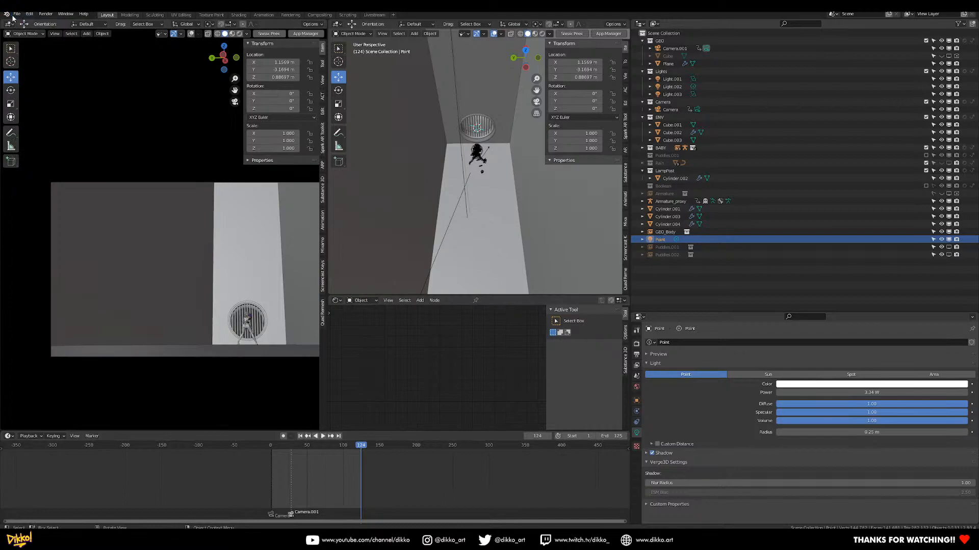
{"action": "left_click", "coordinate": [17, 14]}
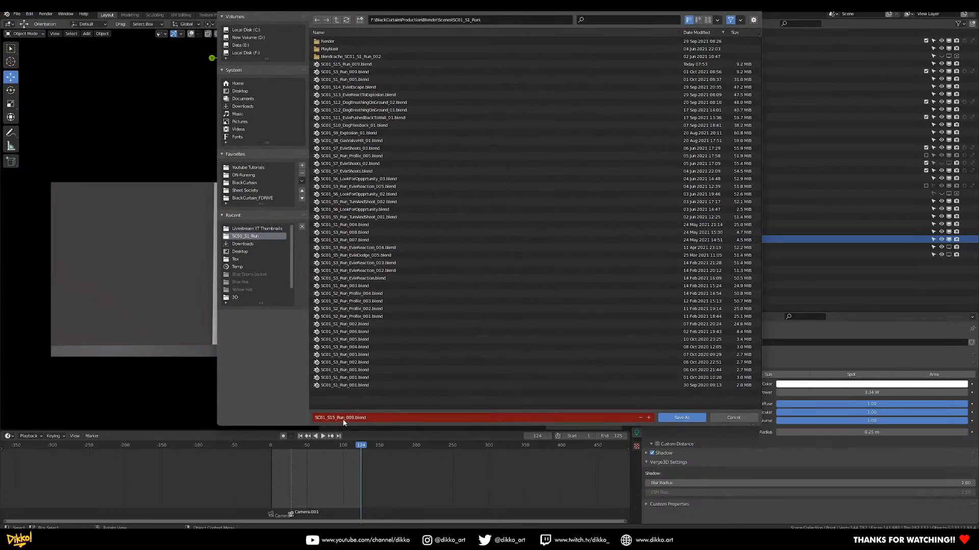
{"action": "left_click", "coordinate": [334, 418]}
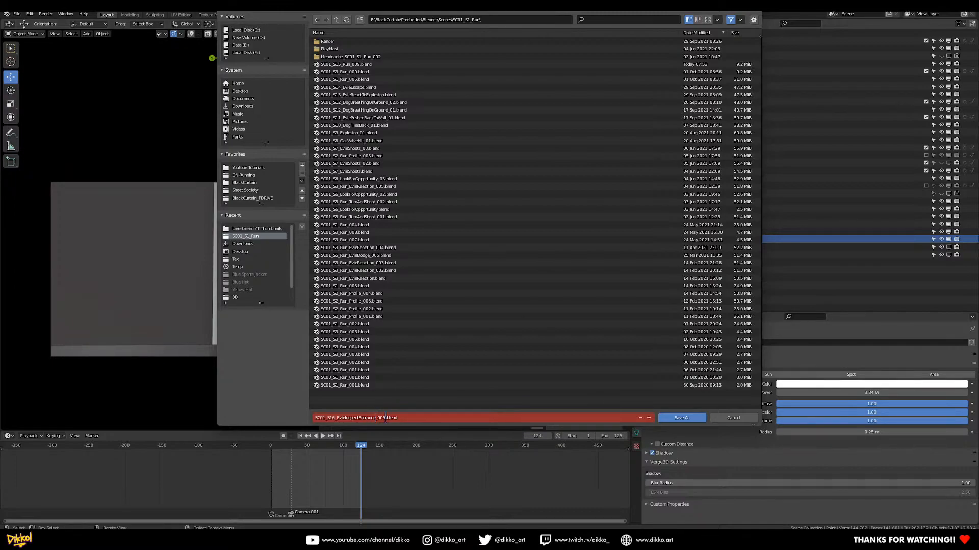
{"action": "type", "text": "1"}
{"action": "left_click", "coordinate": [677, 421]}
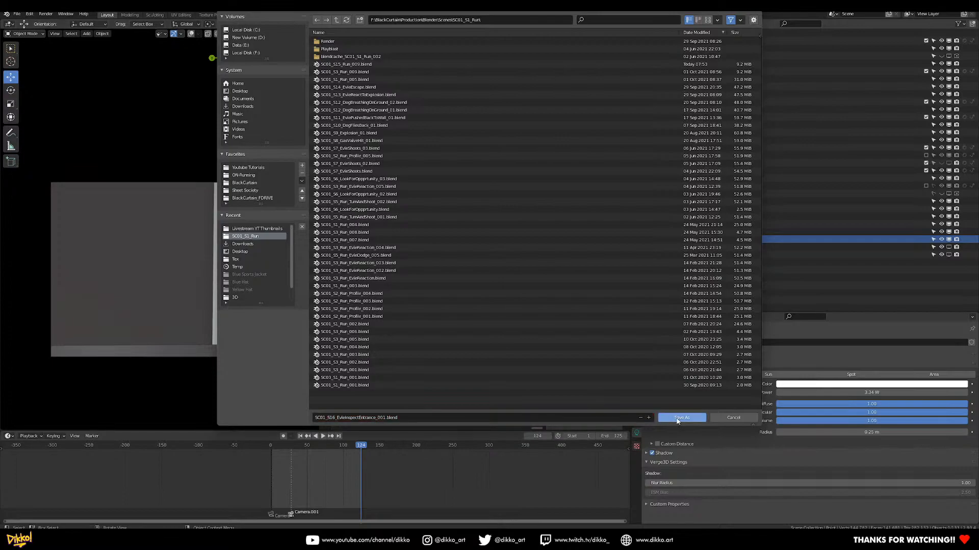
{"action": "left_click", "coordinate": [678, 419]}
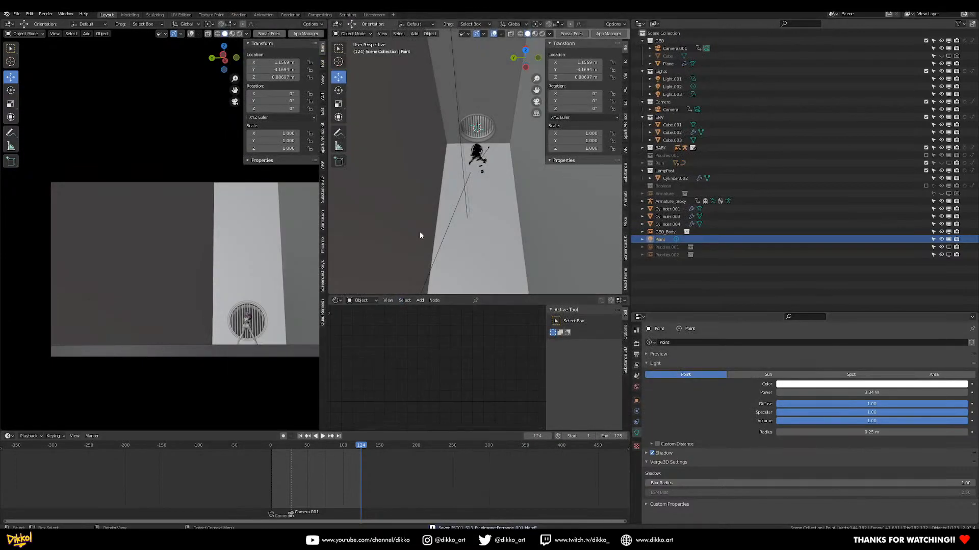
Select the character's Armature_proxy rig near the grate, enter Pose Mode and select all its bones
{"action": "scroll", "coordinate": [473, 156], "scroll_direction": "up", "scroll_amount": 10}
{"action": "scroll", "coordinate": [473, 155], "scroll_direction": "down", "scroll_amount": 2}
{"action": "middle_click_drag", "start_coordinate": [473, 155], "coordinate": [517, 193]}
{"action": "scroll", "coordinate": [495, 131], "scroll_direction": "down", "scroll_amount": 5}
{"action": "scroll", "coordinate": [478, 167], "scroll_direction": "up", "scroll_amount": 3}
{"action": "left_click", "coordinate": [476, 193]}
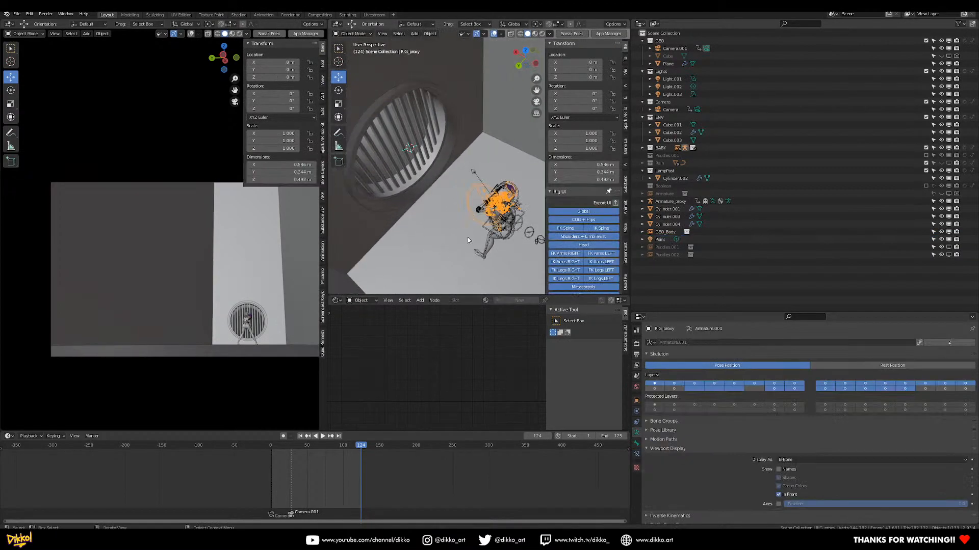
{"action": "left_click", "coordinate": [524, 216]}
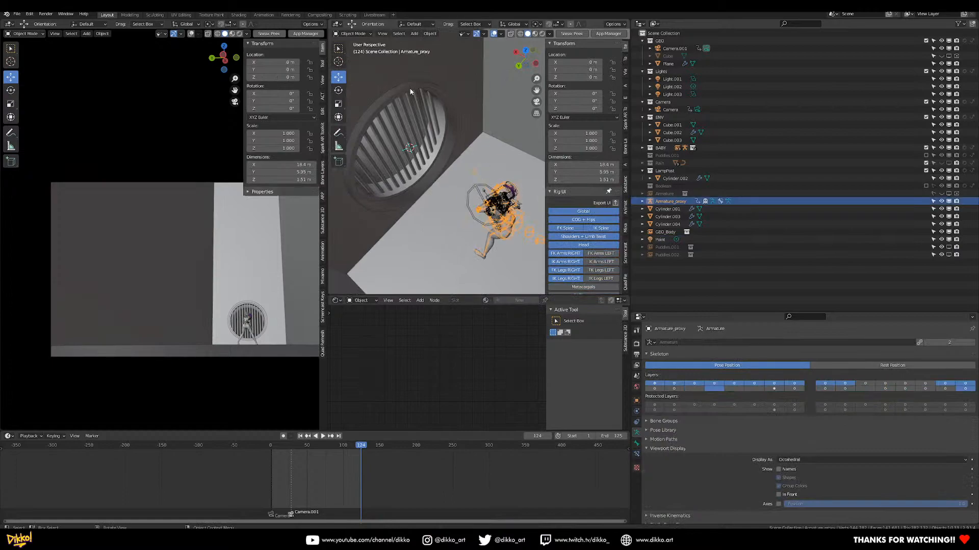
{"action": "left_click", "coordinate": [356, 36]}
{"action": "left_click", "coordinate": [354, 59]}
{"action": "middle_click_drag", "start_coordinate": [494, 278], "coordinate": [467, 261], "text": "shift"}
{"action": "key", "text": "a"}
{"action": "scroll", "coordinate": [369, 497], "scroll_direction": "up", "scroll_amount": 6}
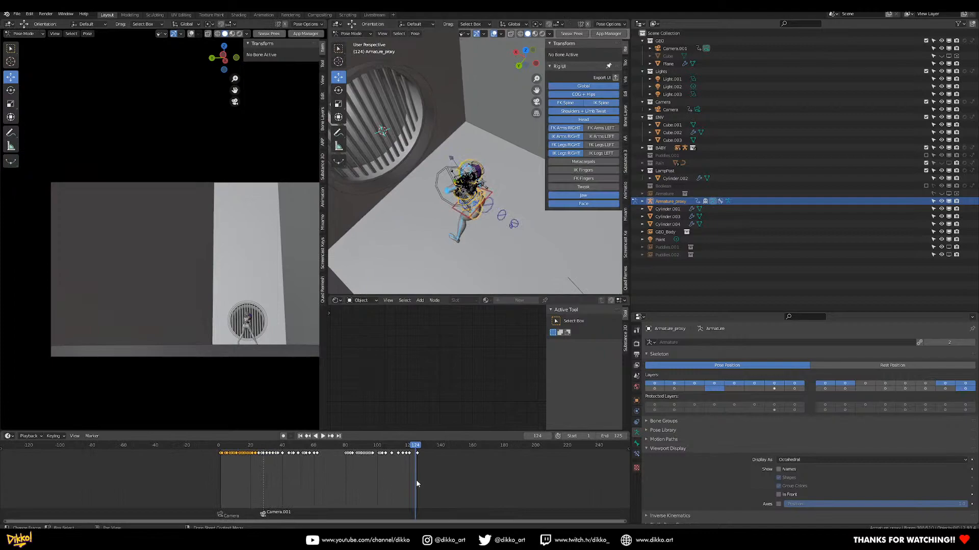
Go to frame 125 and insert an Available keyframe for all selected bones of the rig
{"action": "scroll", "coordinate": [428, 472], "scroll_direction": "up", "scroll_amount": 4}
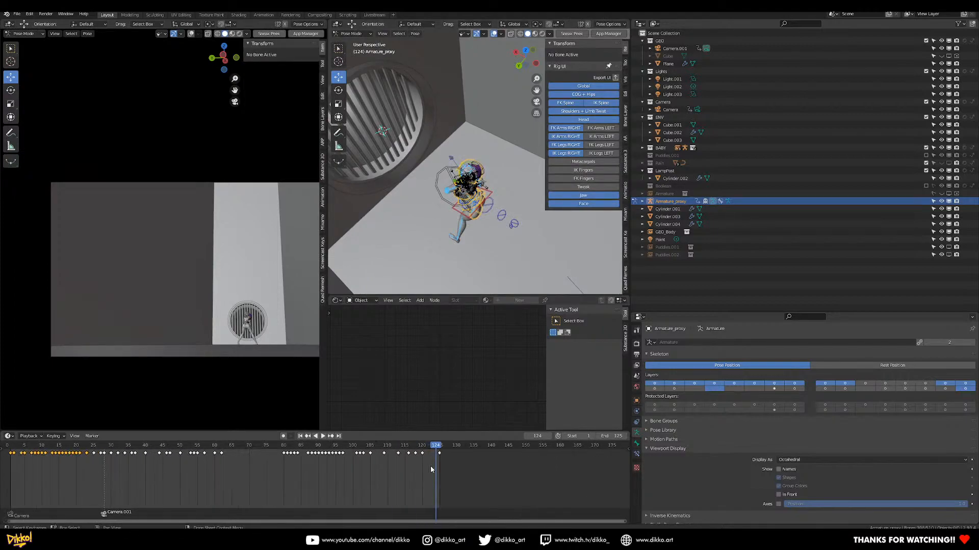
{"action": "scroll", "coordinate": [491, 192], "scroll_direction": "down", "scroll_amount": 5}
{"action": "middle_click_drag", "start_coordinate": [491, 192], "coordinate": [414, 206], "text": "shift"}
{"action": "scroll", "coordinate": [468, 213], "scroll_direction": "down", "scroll_amount": 3}
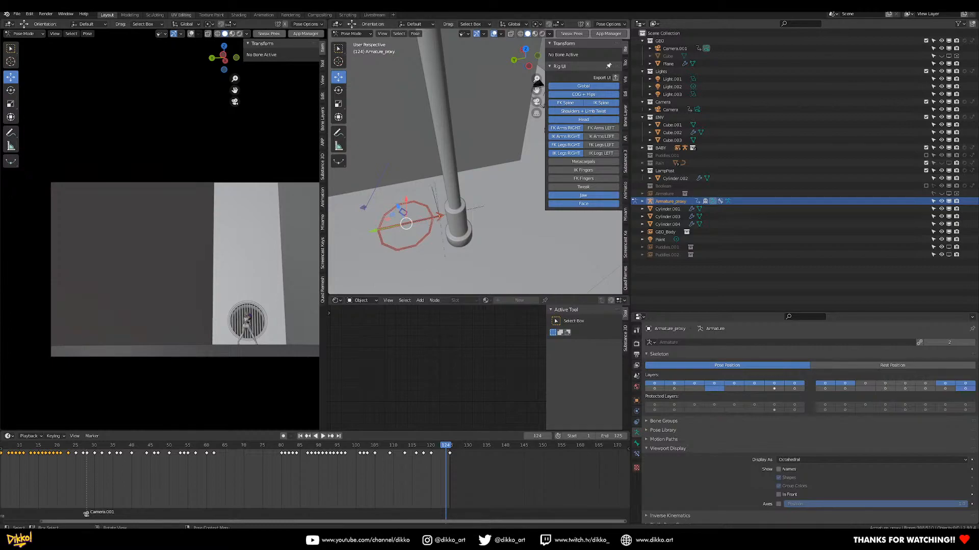
{"action": "scroll", "coordinate": [484, 484], "scroll_direction": "up", "scroll_amount": 3}
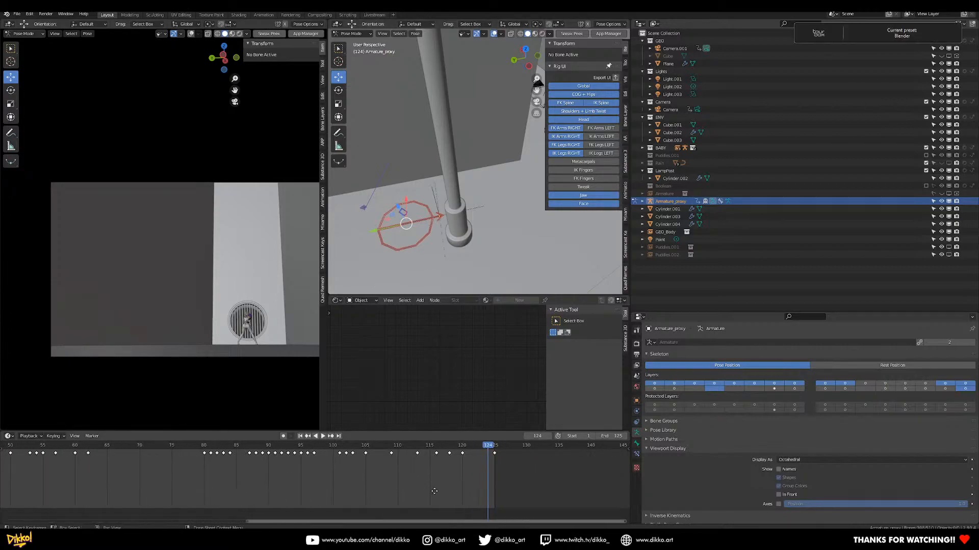
{"action": "middle_click_drag", "start_coordinate": [440, 490], "coordinate": [334, 487]}
{"action": "scroll", "coordinate": [400, 478], "scroll_direction": "up", "scroll_amount": 3}
{"action": "left_click", "coordinate": [414, 447]}
{"action": "scroll", "coordinate": [465, 199], "scroll_direction": "down", "scroll_amount": 7}
{"action": "middle_click_drag", "start_coordinate": [464, 194], "coordinate": [481, 155]}
{"action": "scroll", "coordinate": [481, 156], "scroll_direction": "up", "scroll_amount": 5}
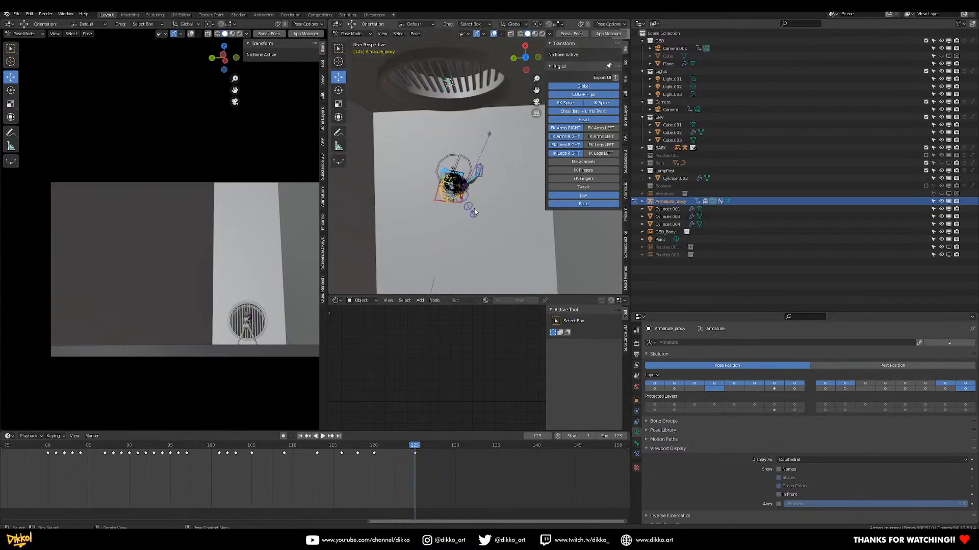
{"action": "middle_click_drag", "start_coordinate": [478, 270], "coordinate": [478, 210], "text": "shift"}
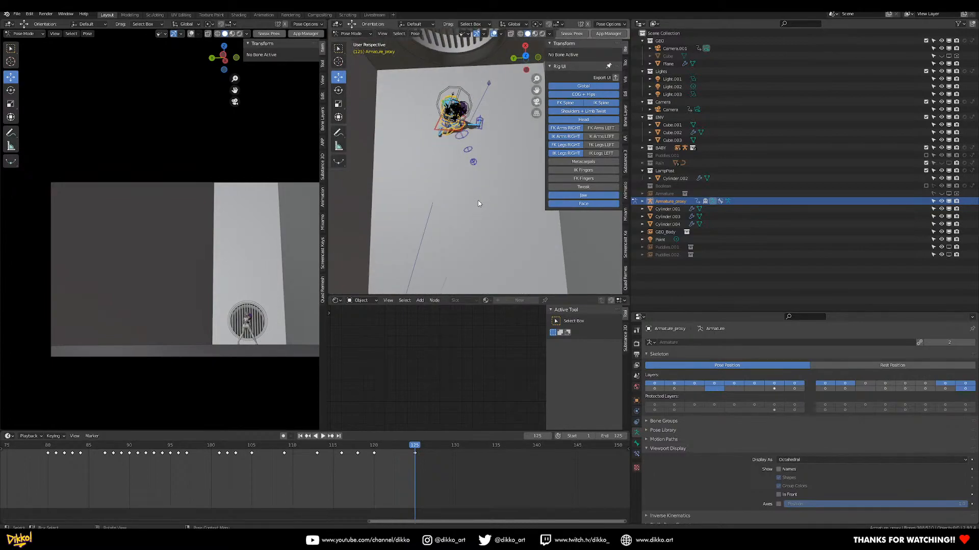
{"action": "key", "text": "k"}
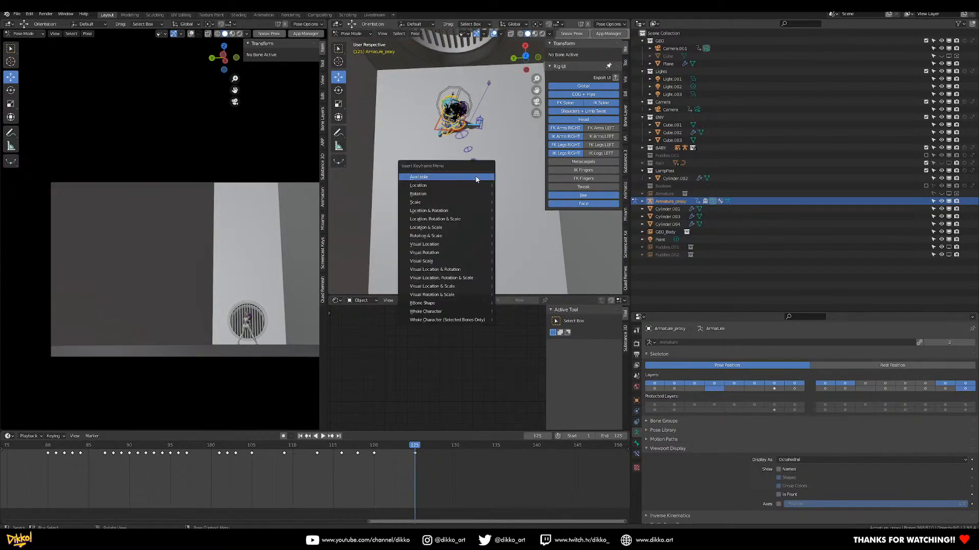
{"action": "left_click", "coordinate": [476, 177]}
{"action": "key", "text": "k"}
{"action": "left_click", "coordinate": [469, 174]}
Delete all of the rig's keyframes before frame 125
{"action": "scroll", "coordinate": [466, 203], "scroll_direction": "down", "scroll_amount": 4}
{"action": "scroll", "coordinate": [335, 484], "scroll_direction": "down", "scroll_amount": 7}
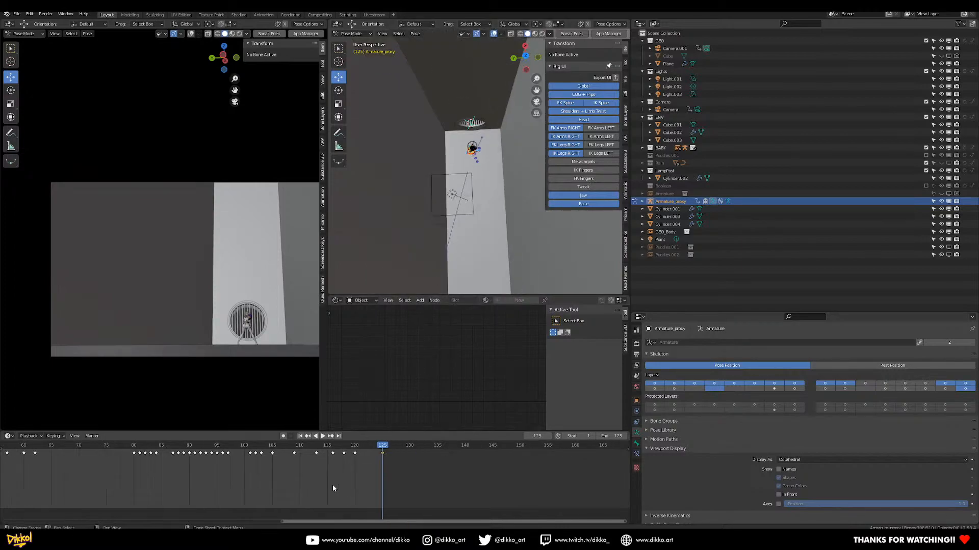
{"action": "middle_click_drag", "start_coordinate": [187, 482], "coordinate": [235, 490]}
{"action": "left_click_drag", "start_coordinate": [83, 474], "coordinate": [370, 448]}
{"action": "key", "text": "x"}
{"action": "left_click", "coordinate": [371, 451]}
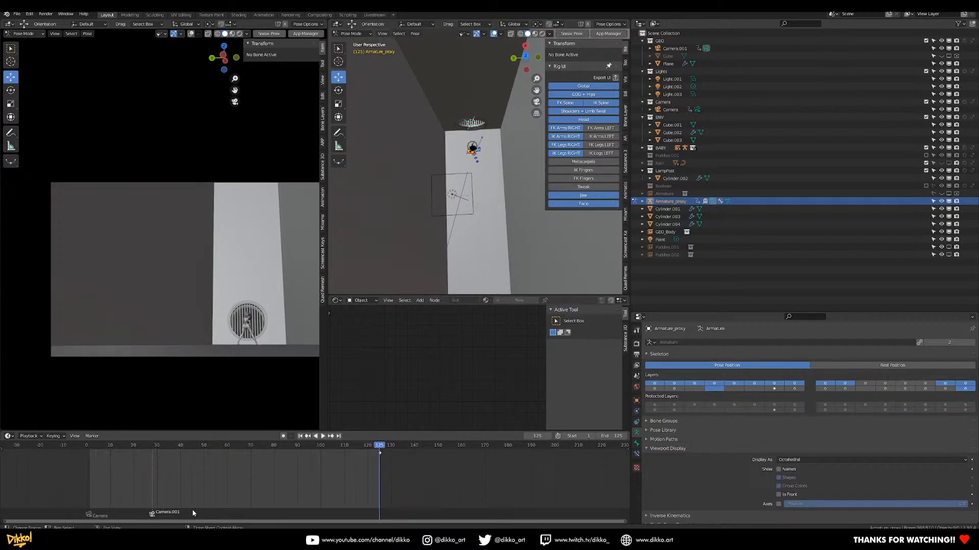
{"action": "right_click", "coordinate": [154, 518]}
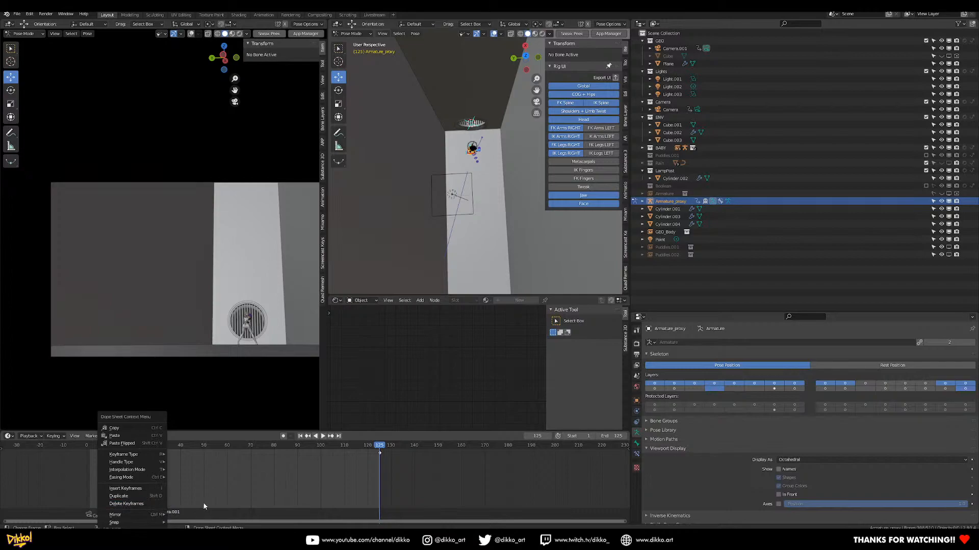
{"action": "right_click", "coordinate": [152, 518]}
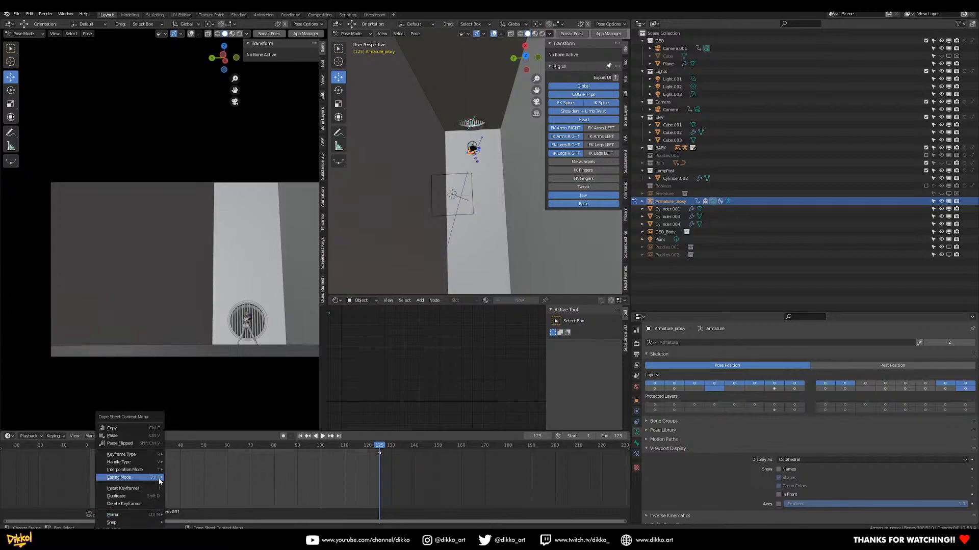
{"action": "mouse_move", "coordinate": [148, 478]}
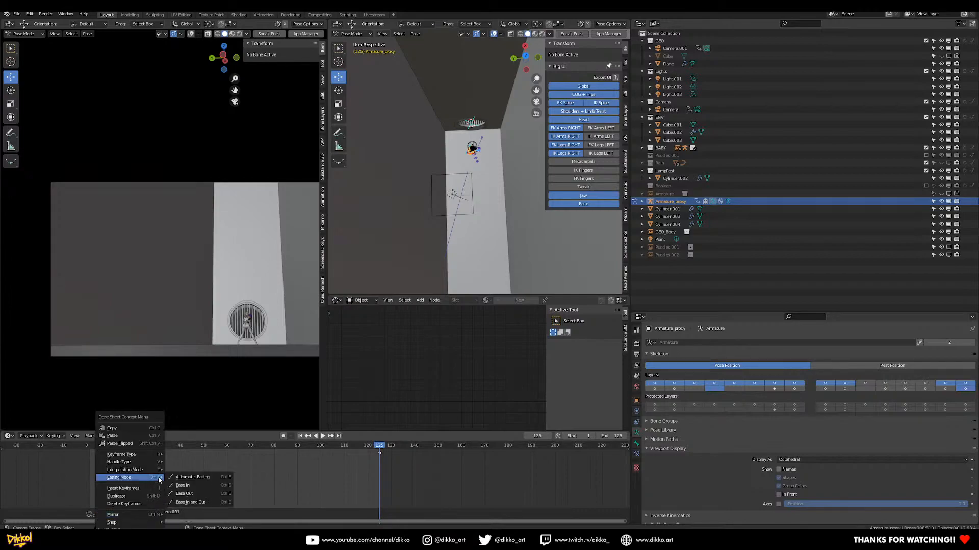
{"action": "left_click", "coordinate": [267, 466]}
Delete the Camera.001 marker from the timeline
{"action": "left_click", "coordinate": [176, 511]}
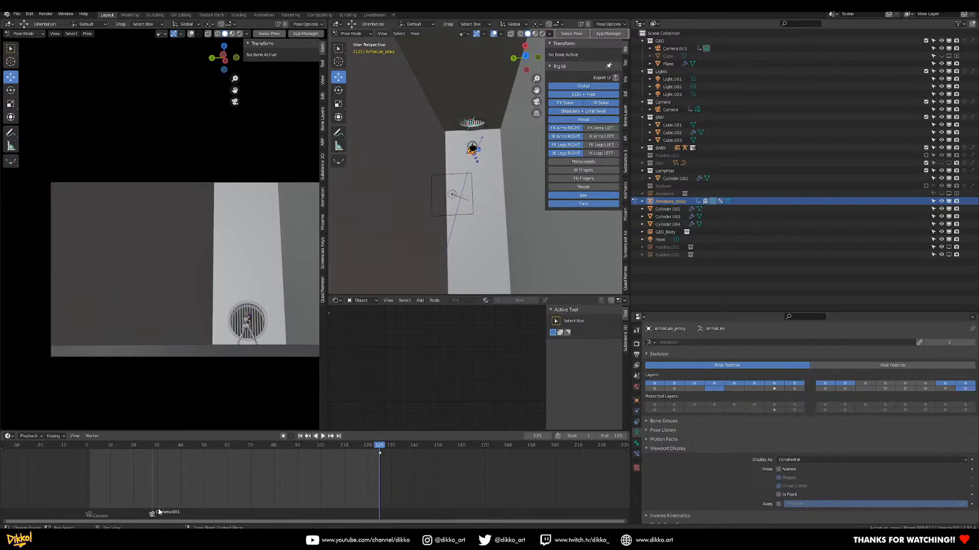
{"action": "key", "text": "x"}
{"action": "left_click", "coordinate": [159, 510]}
Move the rig's keyframe at frame 125 back 124 frames to frame 1
{"action": "left_click_drag", "start_coordinate": [402, 481], "coordinate": [377, 451]}
{"action": "key", "text": "g"}
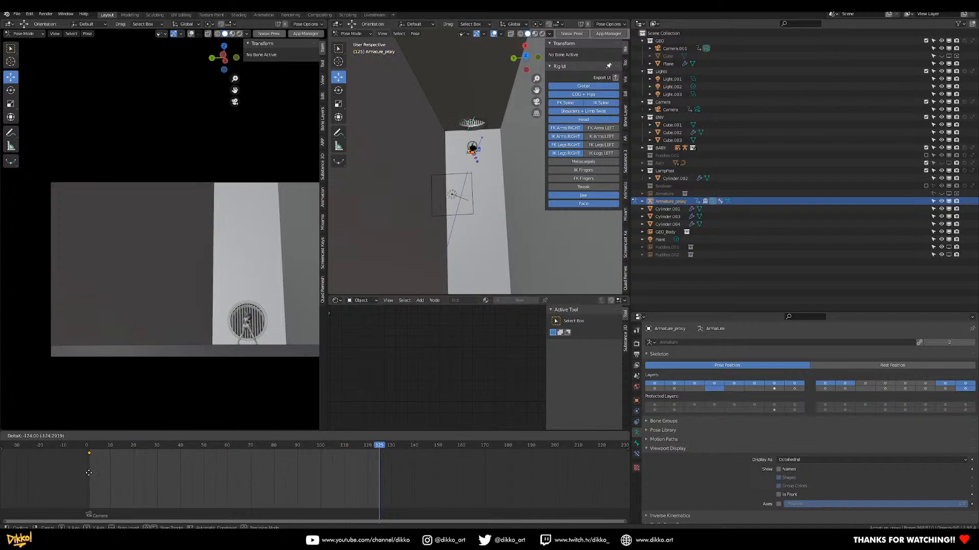
{"action": "left_click", "coordinate": [89, 473]}
Return to Object Mode and select the Camera object in the Camera collection
{"action": "scroll", "coordinate": [491, 190], "scroll_direction": "down", "scroll_amount": 2}
{"action": "middle_click_drag", "start_coordinate": [473, 189], "coordinate": [488, 215]}
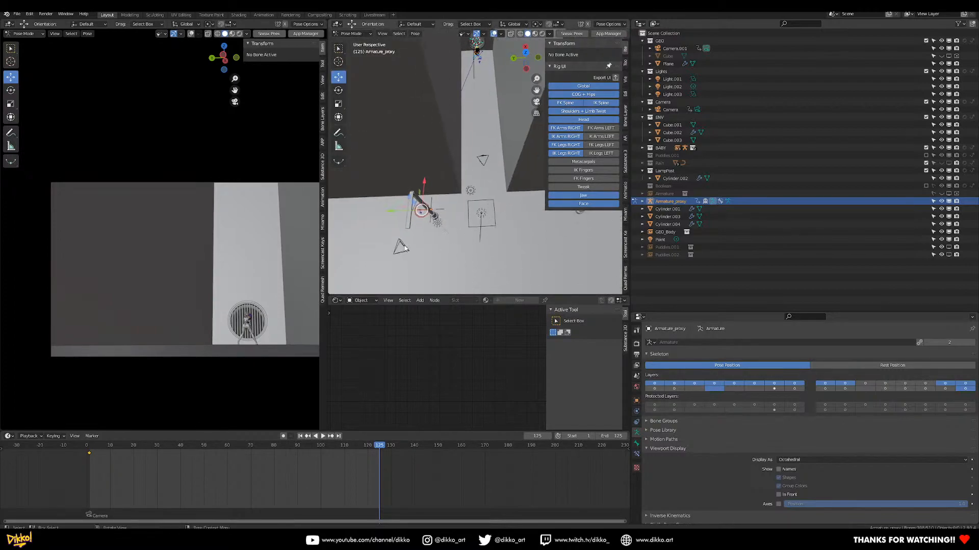
{"action": "left_click", "coordinate": [352, 34]}
{"action": "left_click", "coordinate": [355, 45]}
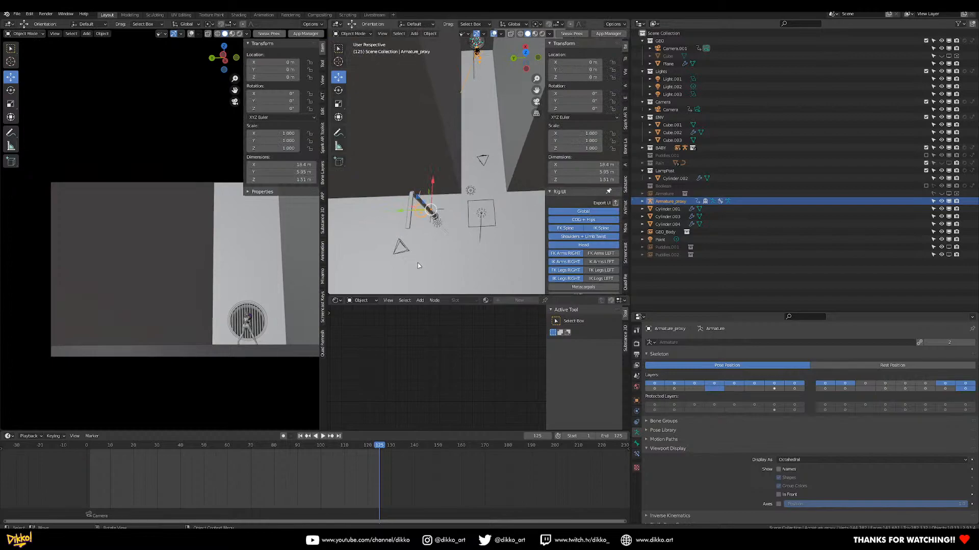
{"action": "left_click", "coordinate": [401, 249]}
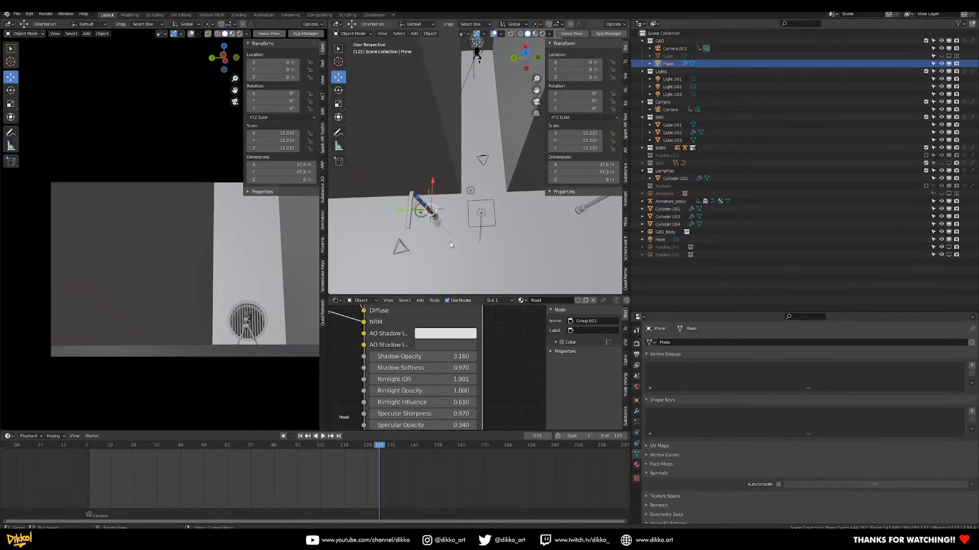
{"action": "left_click", "coordinate": [675, 49]}
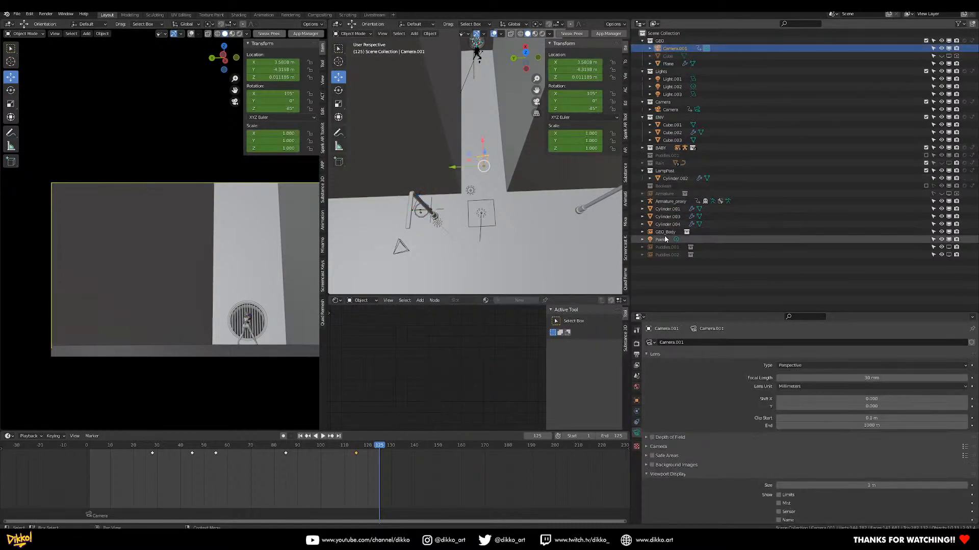
{"action": "left_click", "coordinate": [669, 110]}
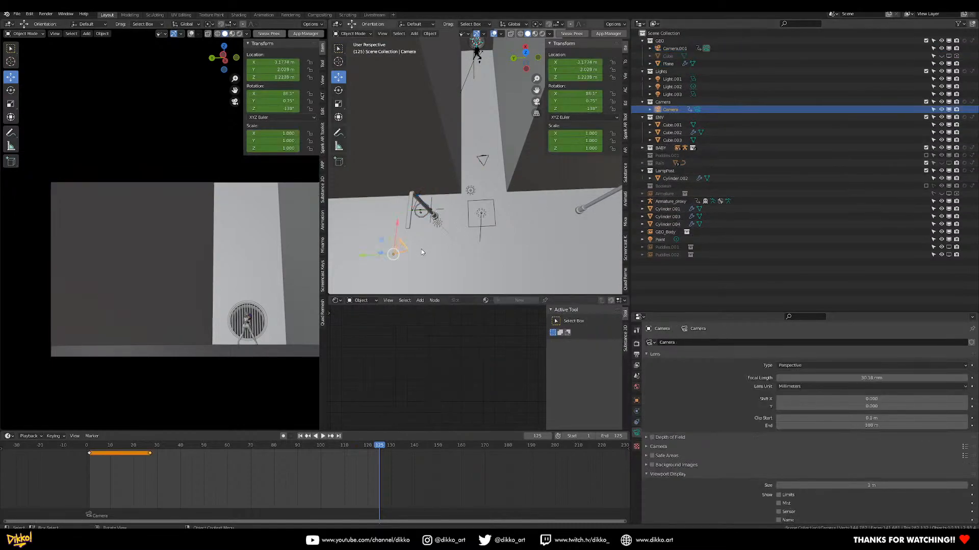
Move the selected camera along the global X axis to about 16.5 m, towards the grate
{"action": "key", "text": "g"}
{"action": "key", "text": "x"}
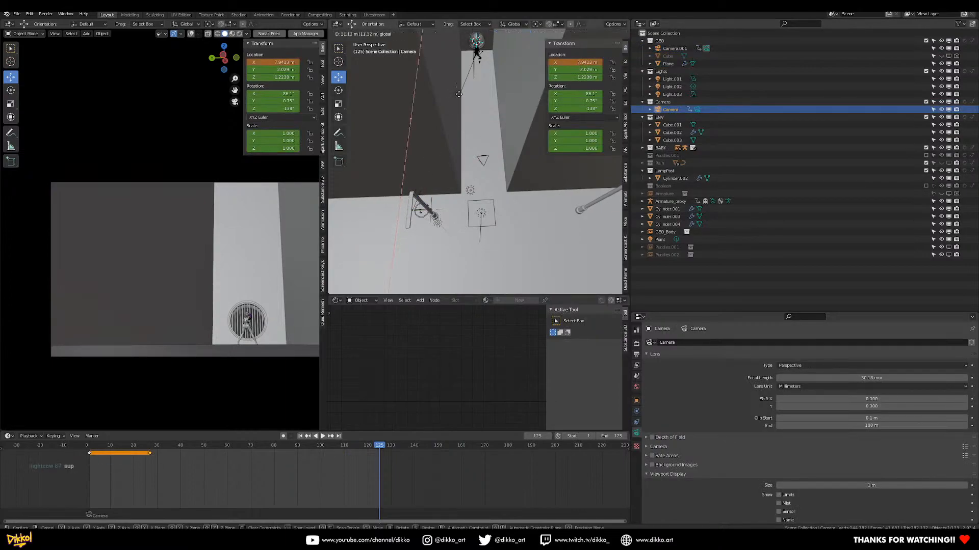
{"action": "left_click", "coordinate": [466, 39]}
{"action": "middle_click_drag", "start_coordinate": [466, 39], "coordinate": [463, 118]}
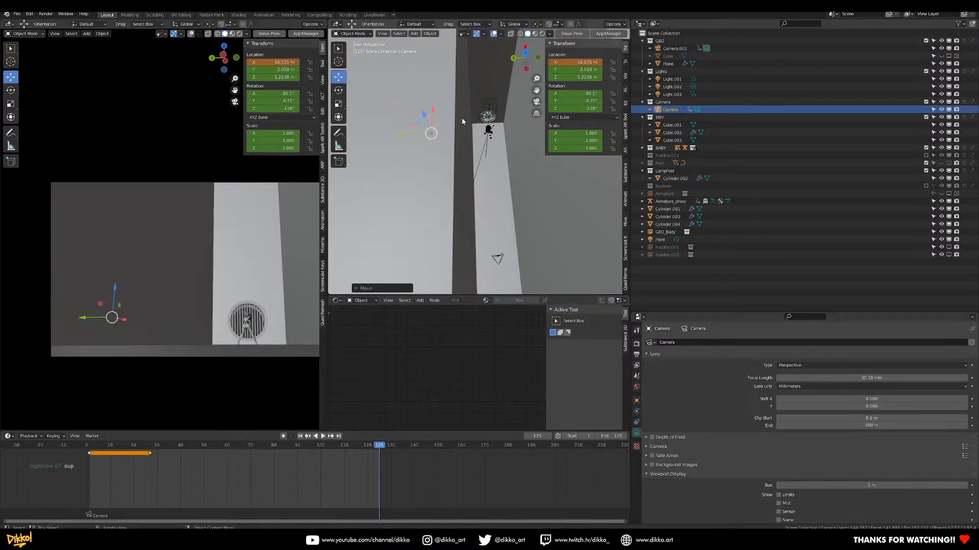
Shift the camera along the Y axis through the wall to the edge of the alley beside the character
{"action": "key", "text": "KP_Decimal"}
{"action": "scroll", "coordinate": [485, 120], "scroll_direction": "down", "scroll_amount": 4}
{"action": "scroll", "coordinate": [497, 166], "scroll_direction": "down", "scroll_amount": 2}
{"action": "middle_click_drag", "start_coordinate": [497, 167], "coordinate": [406, 166]}
{"action": "scroll", "coordinate": [406, 165], "scroll_direction": "down", "scroll_amount": 1}
{"action": "left_click_drag", "start_coordinate": [370, 157], "coordinate": [461, 183]}
{"action": "scroll", "coordinate": [519, 188], "scroll_direction": "up", "scroll_amount": 1}
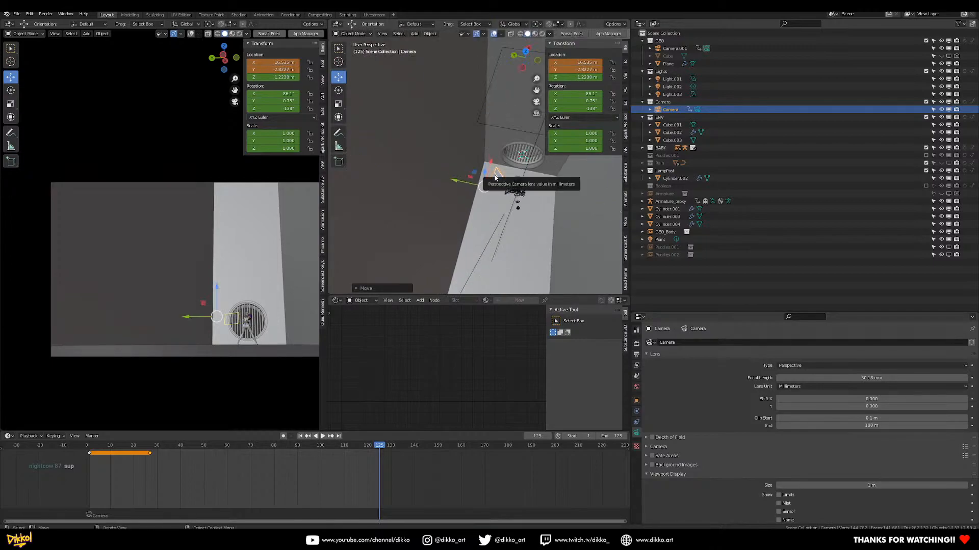
Delete all of the camera's old keyframes between about frames 0 and 27 in the timeline
{"action": "left_click_drag", "start_coordinate": [214, 478], "coordinate": [72, 450]}
{"action": "key", "text": "x"}
{"action": "left_click", "coordinate": [72, 451]}
{"action": "scroll", "coordinate": [457, 225], "scroll_direction": "up", "scroll_amount": 1}
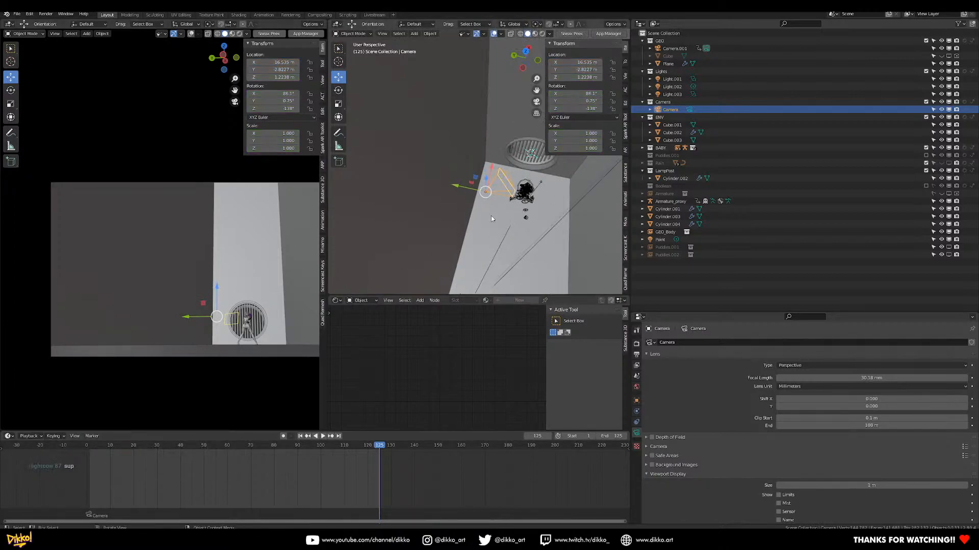
{"action": "middle_click_drag", "start_coordinate": [488, 218], "coordinate": [494, 178]}
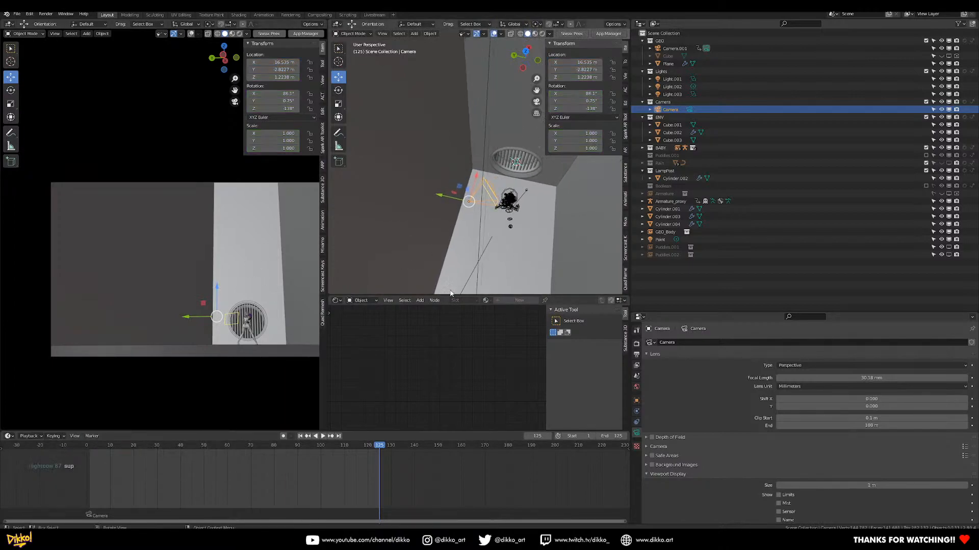
Make the selected Camera object the active scene camera
{"action": "left_click", "coordinate": [429, 34]}
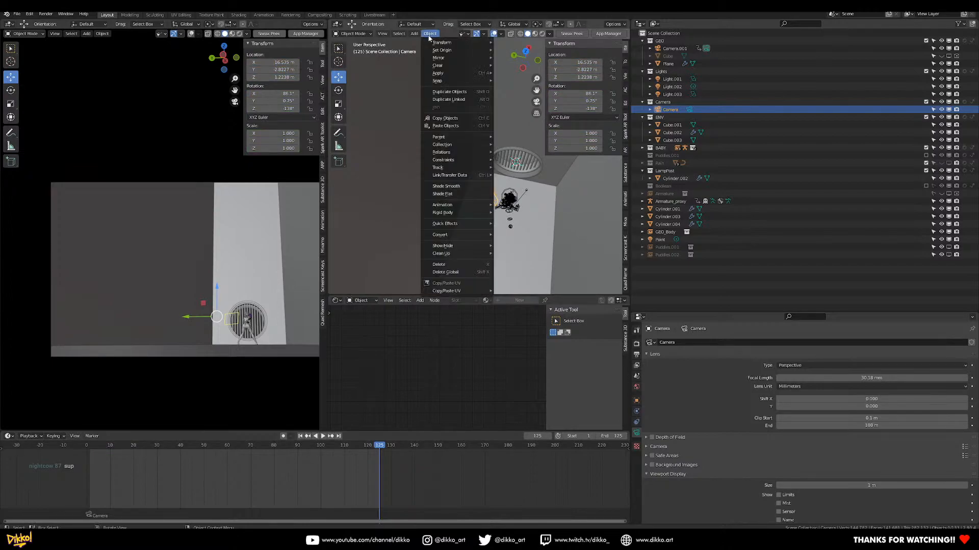
{"action": "left_click", "coordinate": [54, 34]}
{"action": "mouse_move", "coordinate": [102, 141]}
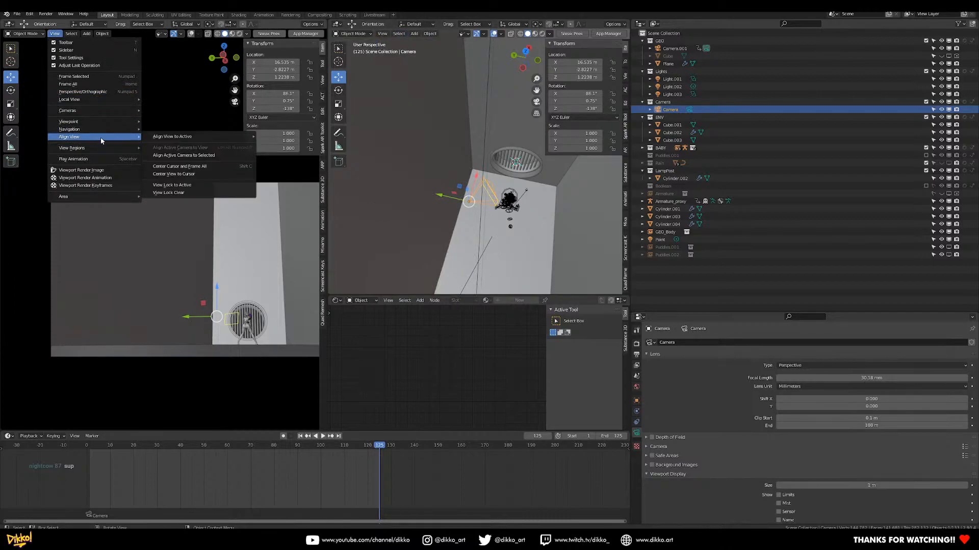
{"action": "mouse_move", "coordinate": [97, 112]}
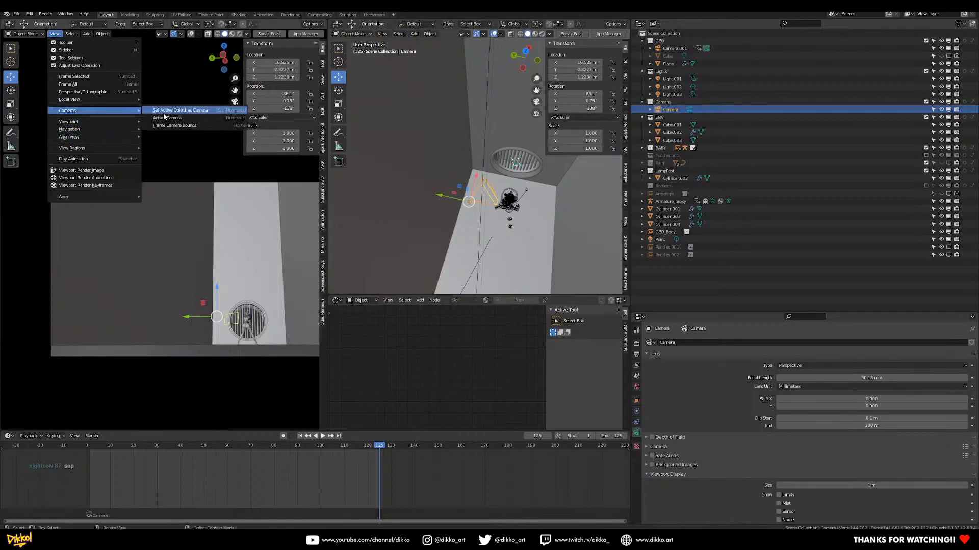
{"action": "left_click", "coordinate": [183, 118]}
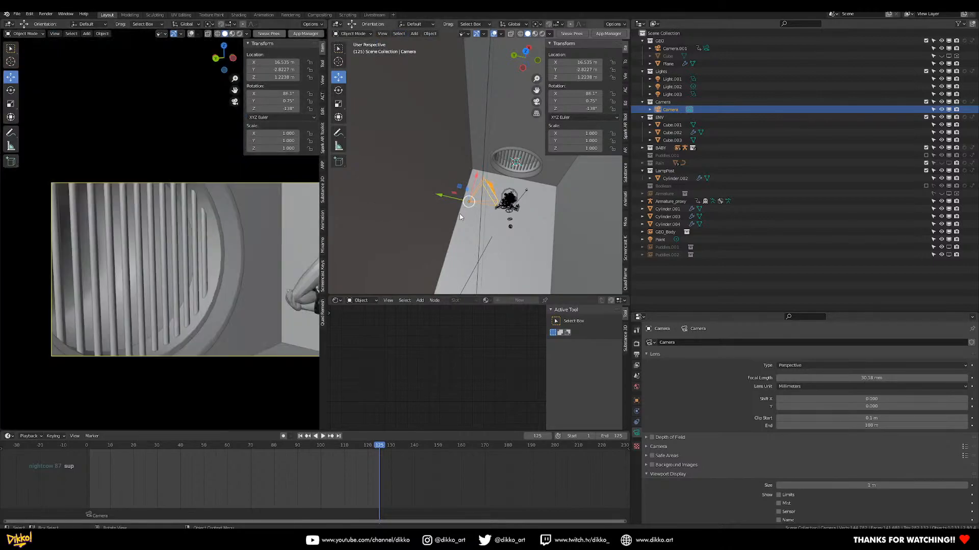
Move the camera along the global X axis to about 17.35 m, closer to the grate
{"action": "middle_click_drag", "start_coordinate": [515, 217], "coordinate": [469, 173]}
{"action": "left_click_drag", "start_coordinate": [469, 174], "coordinate": [504, 172]}
{"action": "key", "text": "KP_Decimal"}
{"action": "scroll", "coordinate": [507, 196], "scroll_direction": "down", "scroll_amount": 2}
Raise the camera to about 1.38 m on Z and rotate it about the global Z axis to about -144°
{"action": "middle_click_drag", "start_coordinate": [506, 196], "coordinate": [443, 168]}
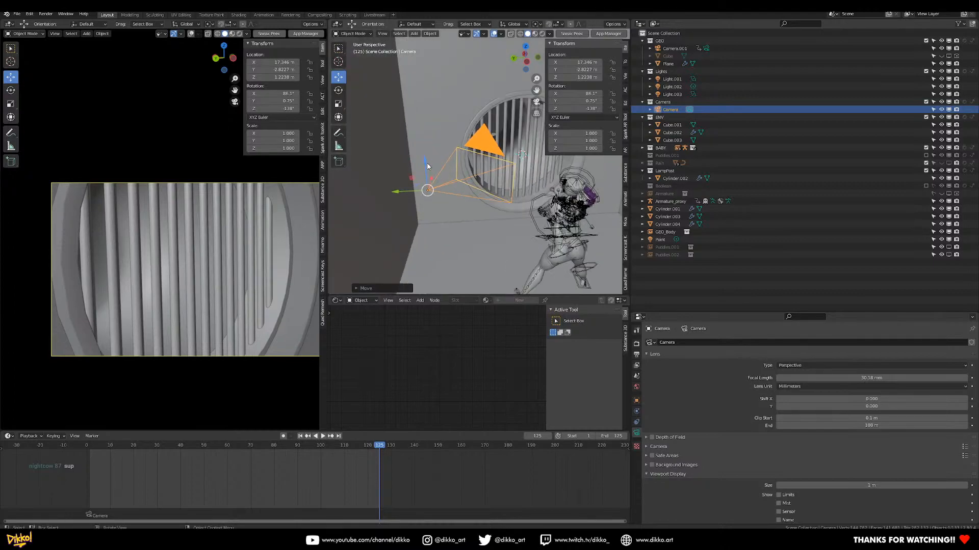
{"action": "key", "text": "g"}
{"action": "key", "text": "z"}
{"action": "left_click", "coordinate": [444, 167]}
{"action": "key", "text": "r"}
{"action": "key", "text": "z"}
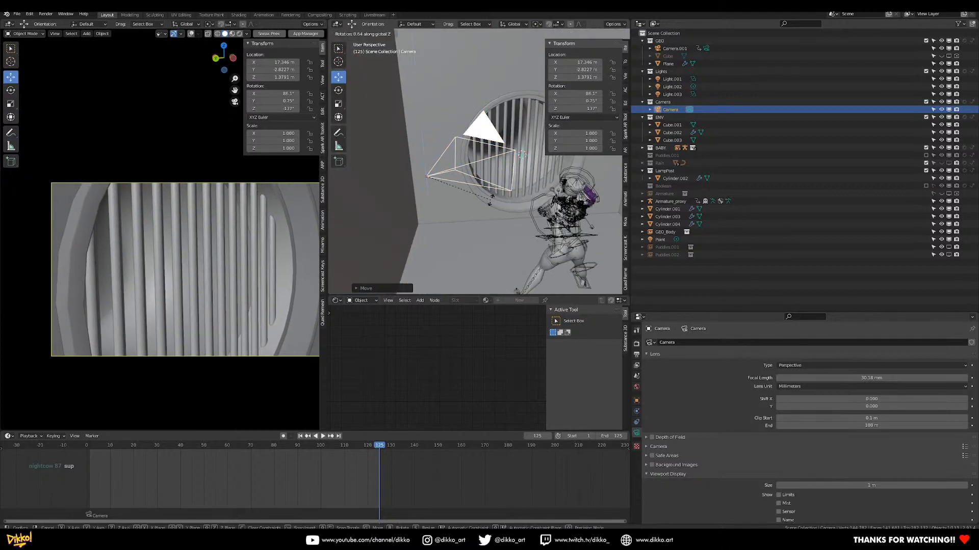
{"action": "left_click", "coordinate": [480, 204]}
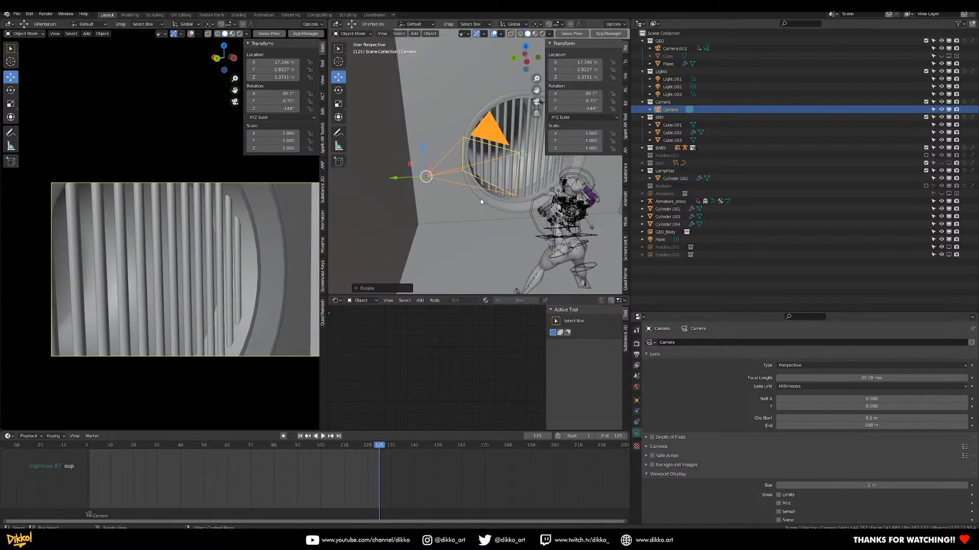
{"action": "middle_click_drag", "start_coordinate": [480, 190], "coordinate": [546, 217]}
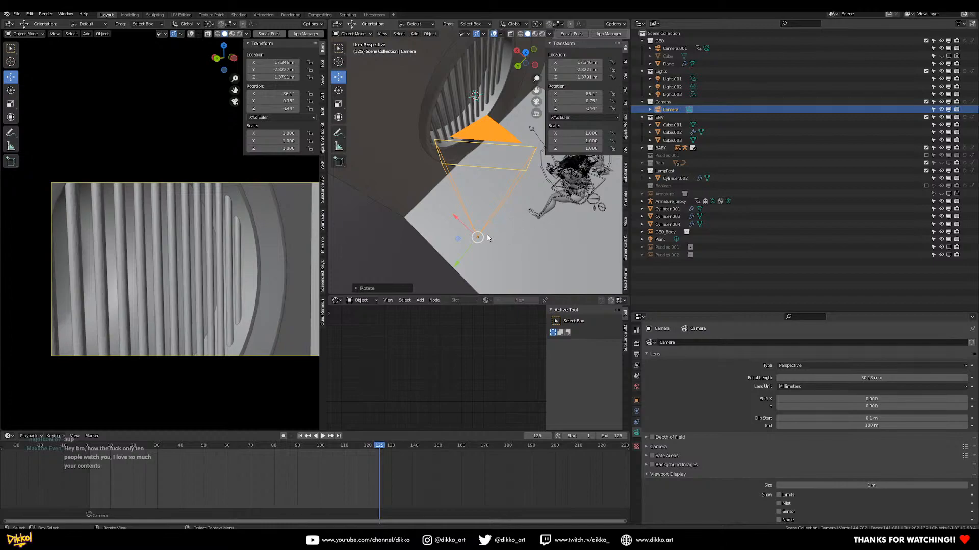
{"action": "middle_click_drag", "start_coordinate": [487, 237], "coordinate": [475, 207]}
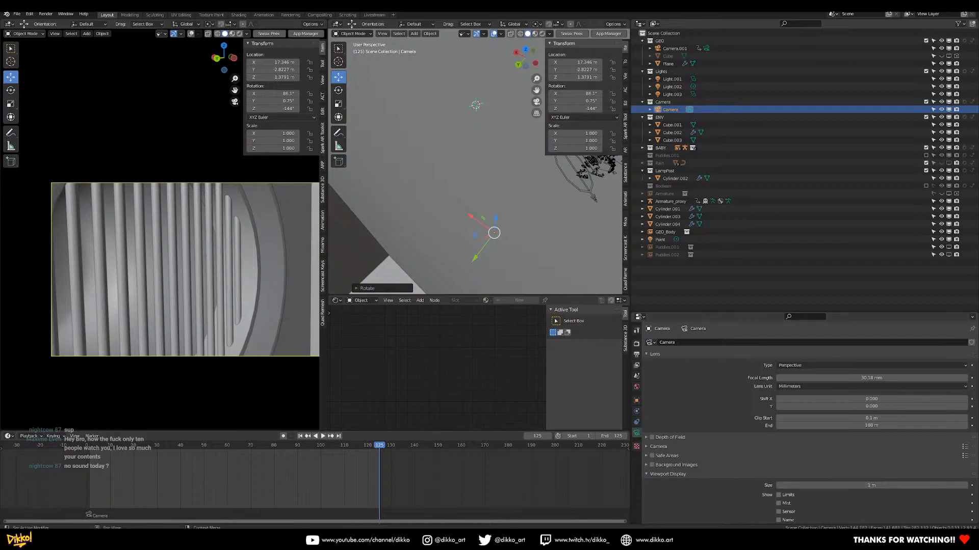
Lower the system volume slightly and choose Speakers (Focusrite Usb Audio) as the sound output
{"action": "left_click", "coordinate": [939, 541]}
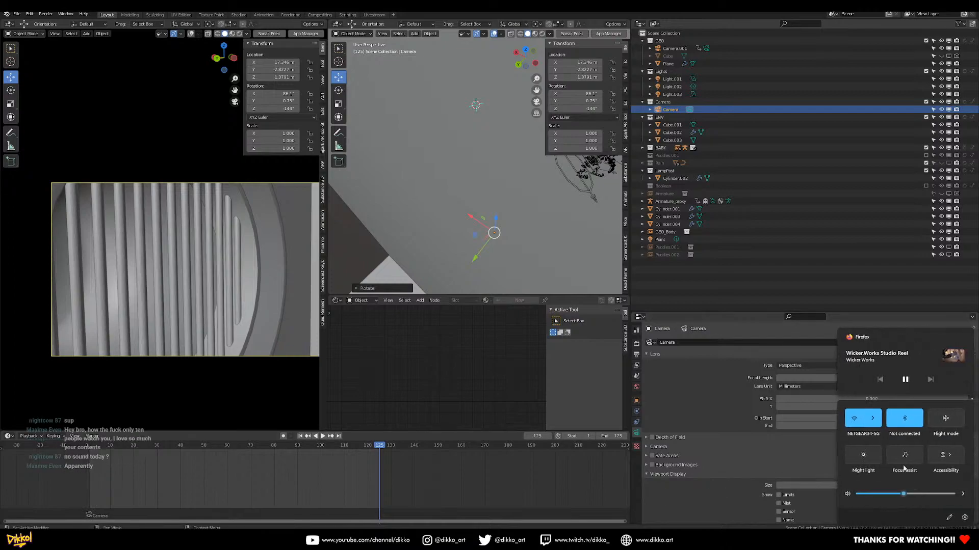
{"action": "left_click_drag", "start_coordinate": [903, 494], "coordinate": [896, 494]}
{"action": "left_click", "coordinate": [963, 494]}
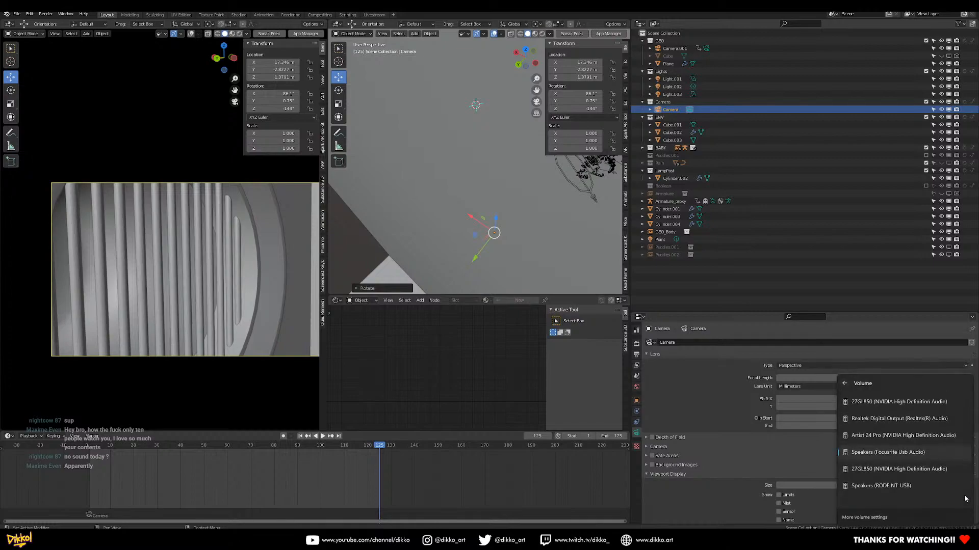
{"action": "left_click", "coordinate": [903, 452]}
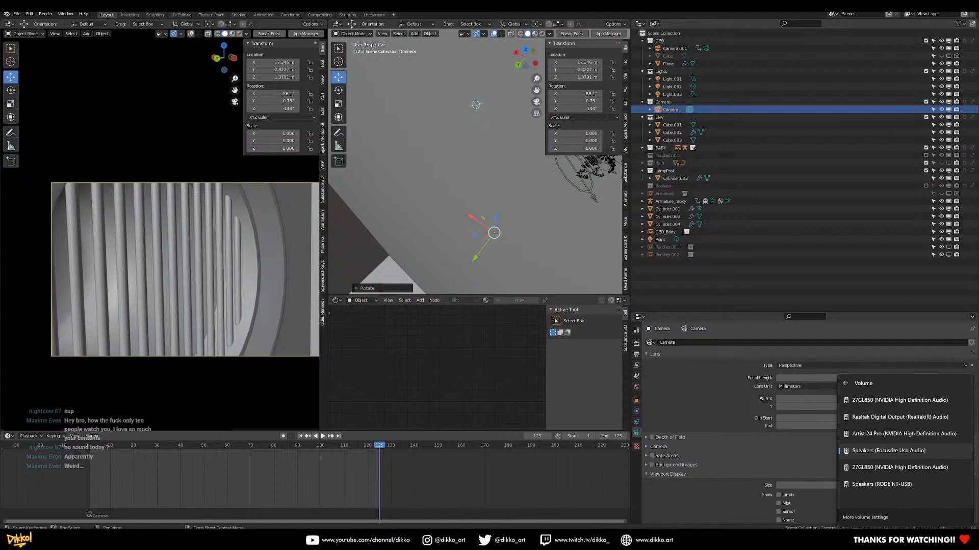
{"action": "key", "text": "Escape"}
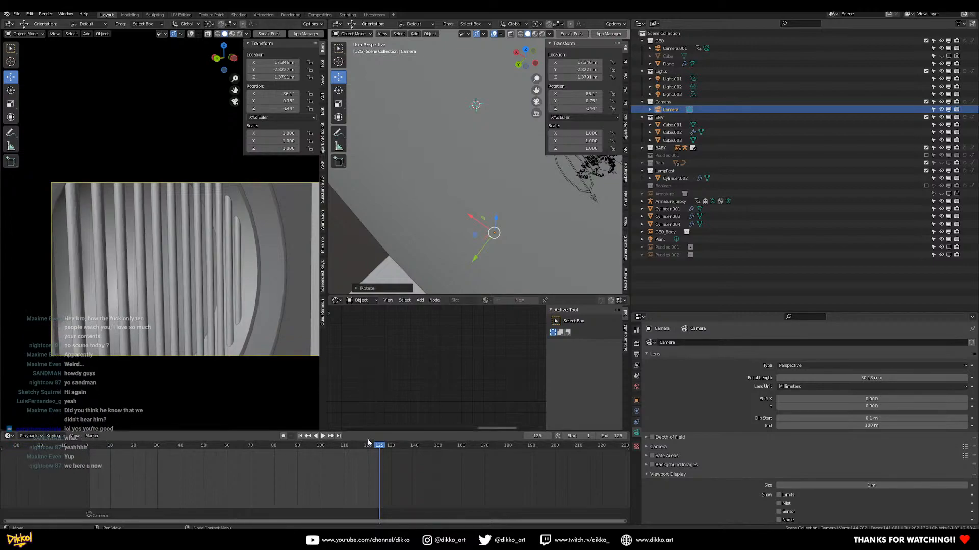
Place the playhead at frame 48 and rotate the camera about the global Z axis to about -143°
{"action": "key", "text": "shift+ctrl+space"}
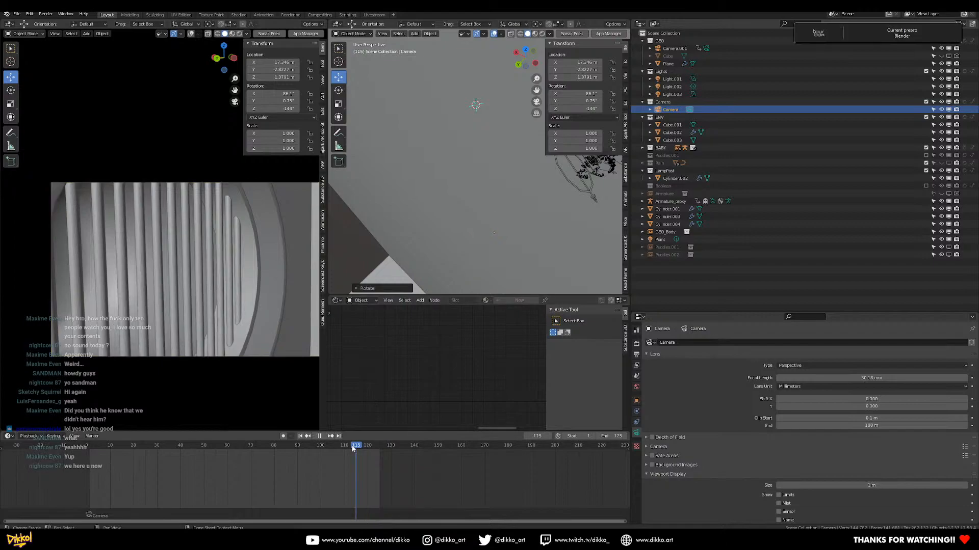
{"action": "left_click", "coordinate": [200, 466]}
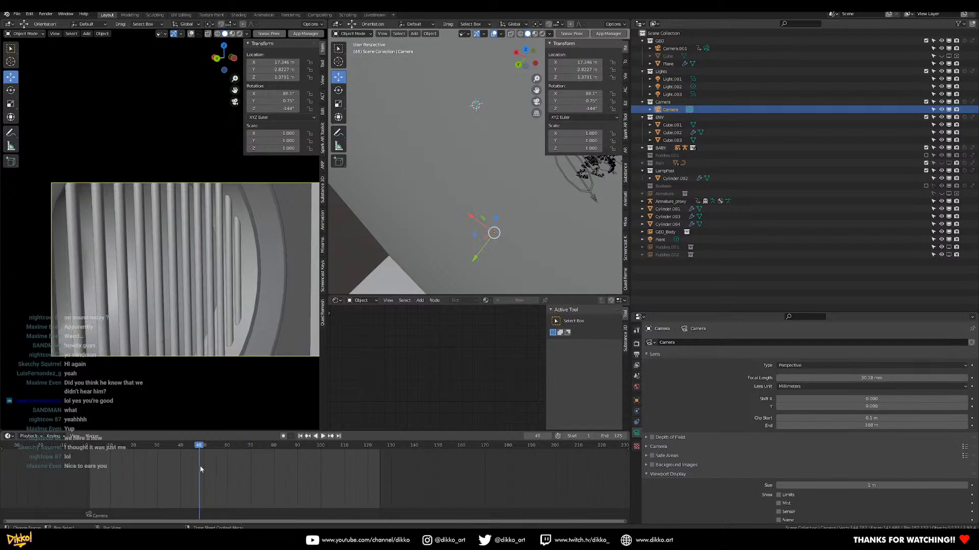
{"action": "middle_click_drag", "start_coordinate": [445, 201], "coordinate": [428, 157]}
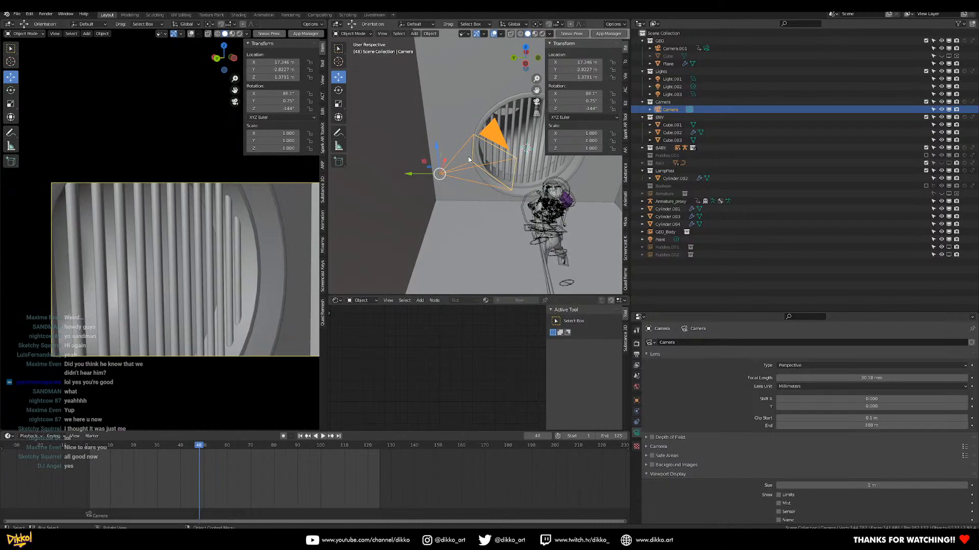
{"action": "middle_click_drag", "start_coordinate": [525, 167], "coordinate": [515, 212]}
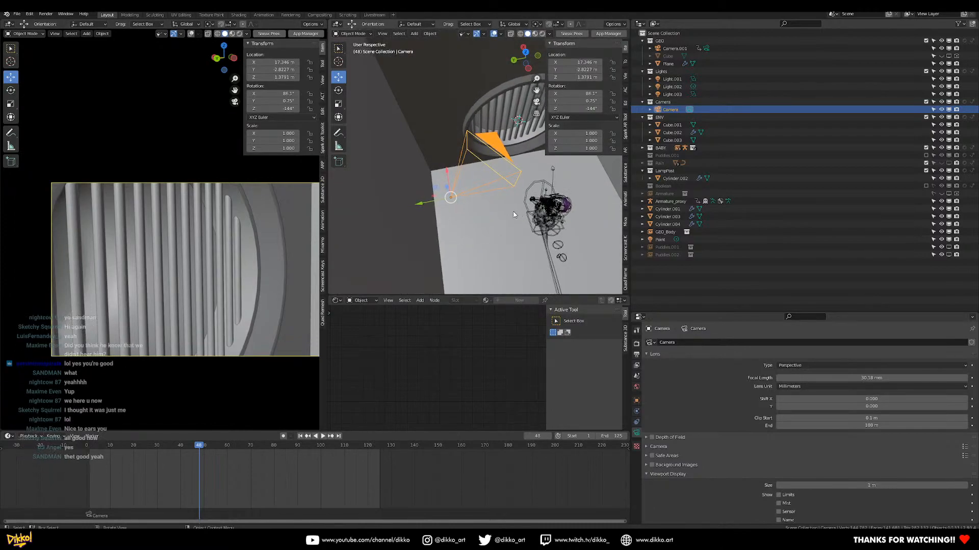
{"action": "key", "text": "r"}
{"action": "key", "text": "z"}
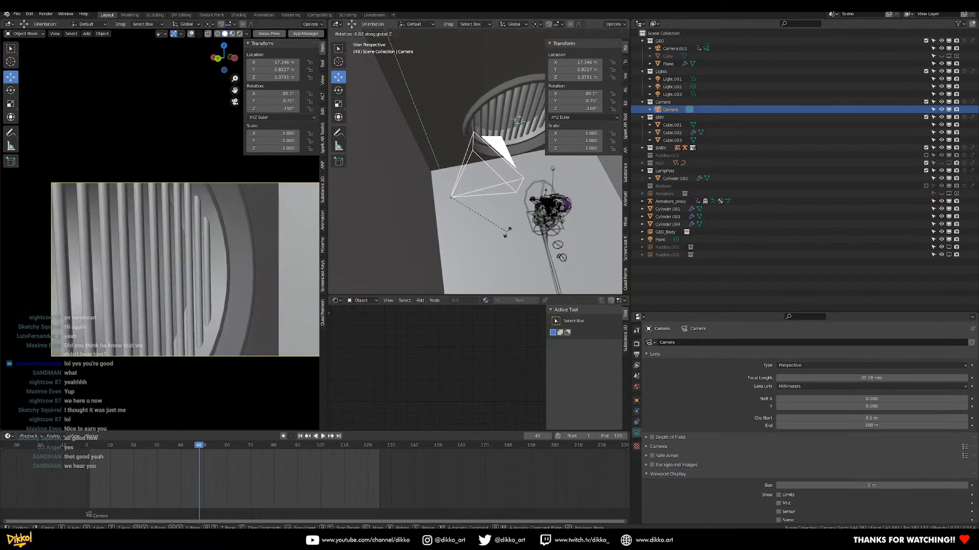
{"action": "left_click", "coordinate": [508, 224]}
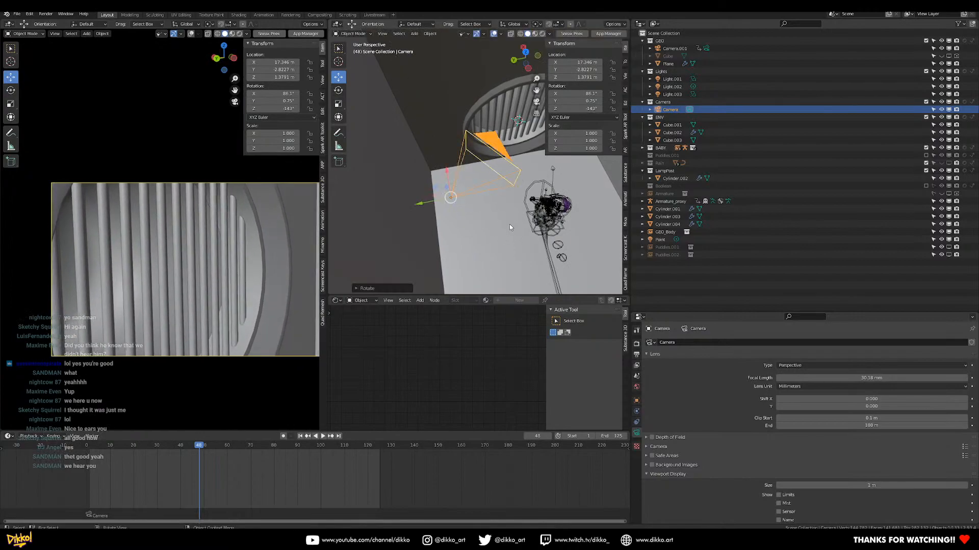
Play the shot from near the start of the timeline to check the camera's framing
{"action": "left_click_drag", "start_coordinate": [182, 444], "coordinate": [94, 460]}
{"action": "key", "text": "space"}
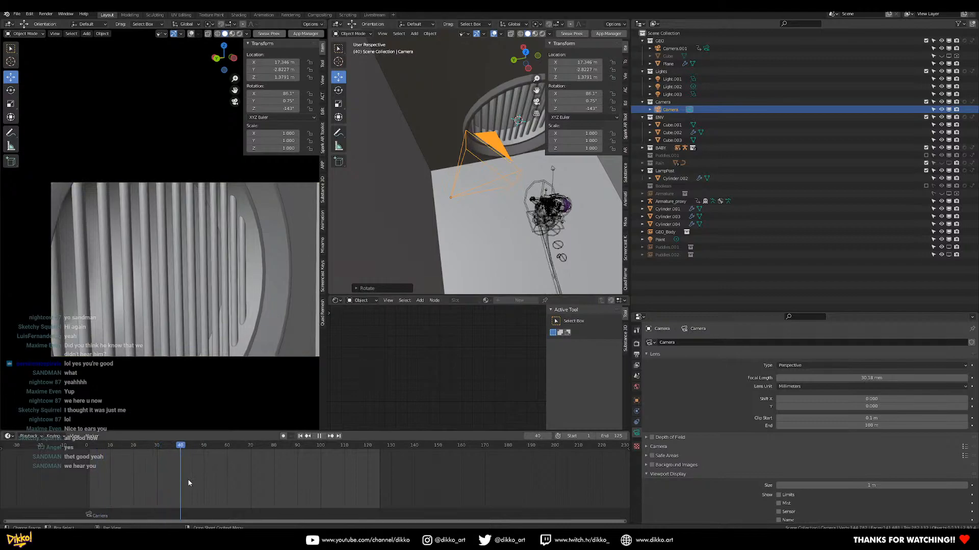
{"action": "key", "text": "space"}
Select RIG_proxy beside the grate, switch it to Pose Mode and isolate it in Local View
{"action": "scroll", "coordinate": [474, 260], "scroll_direction": "down", "scroll_amount": 2}
{"action": "middle_click_drag", "start_coordinate": [474, 260], "coordinate": [467, 181]}
{"action": "scroll", "coordinate": [464, 157], "scroll_direction": "up", "scroll_amount": 3}
{"action": "scroll", "coordinate": [467, 176], "scroll_direction": "up", "scroll_amount": 2}
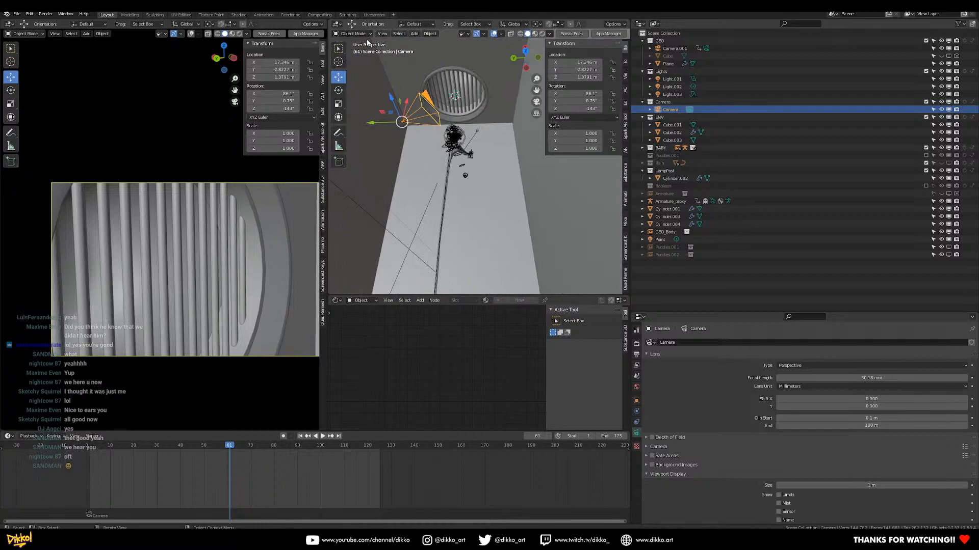
{"action": "left_click", "coordinate": [468, 145]}
{"action": "left_click", "coordinate": [352, 33]}
{"action": "left_click", "coordinate": [352, 59]}
{"action": "mouse_move", "coordinate": [463, 147]}
{"action": "middle_mouse_down"}
{"action": "mouse_move", "coordinate": [466, 171]}
{"action": "mouse_move", "coordinate": [465, 154]}
{"action": "middle_mouse_up"}
{"action": "scroll", "coordinate": [465, 154], "scroll_direction": "up", "scroll_amount": 6}
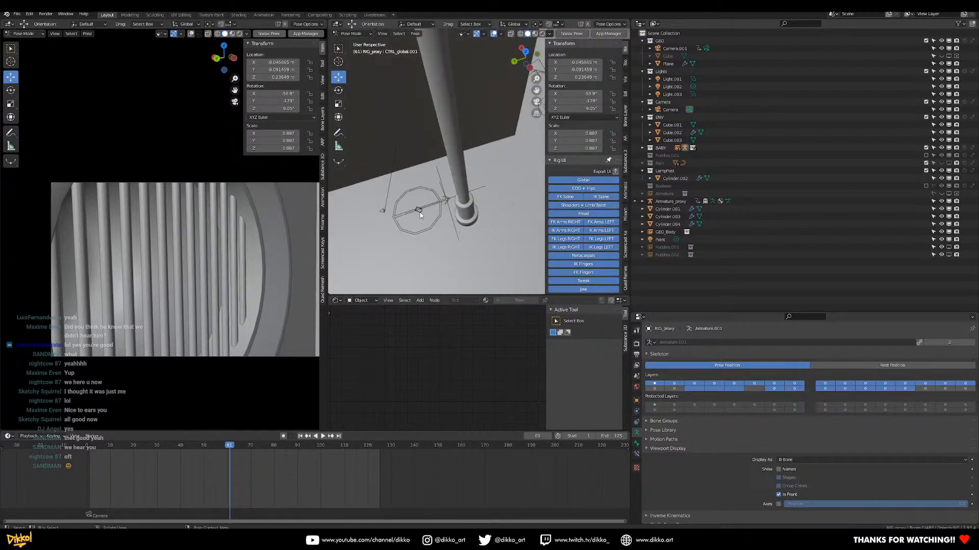
{"action": "key", "text": "KP_Decimal"}
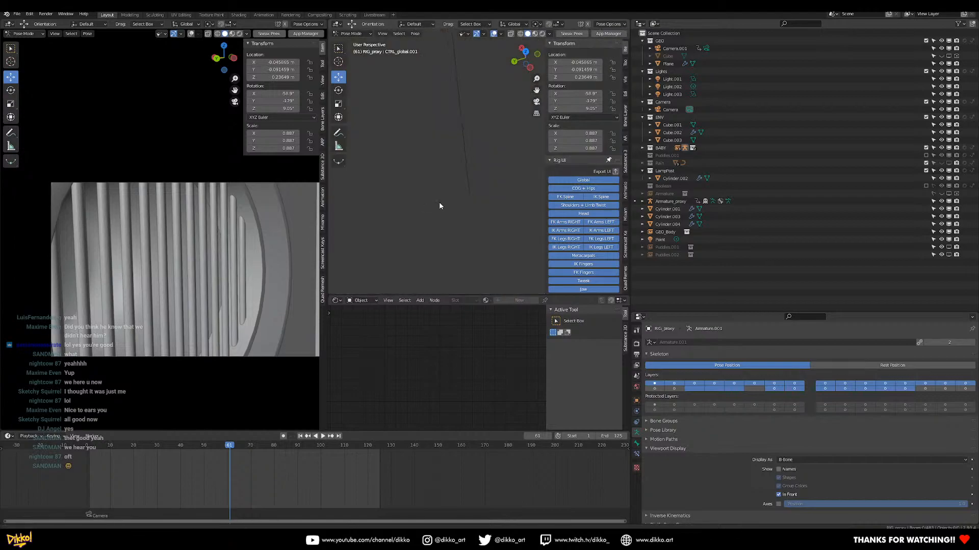
{"action": "scroll", "coordinate": [433, 206], "scroll_direction": "down", "scroll_amount": 4}
{"action": "middle_click_drag", "start_coordinate": [433, 161], "coordinate": [513, 131]}
{"action": "key", "text": "KP_Divide"}
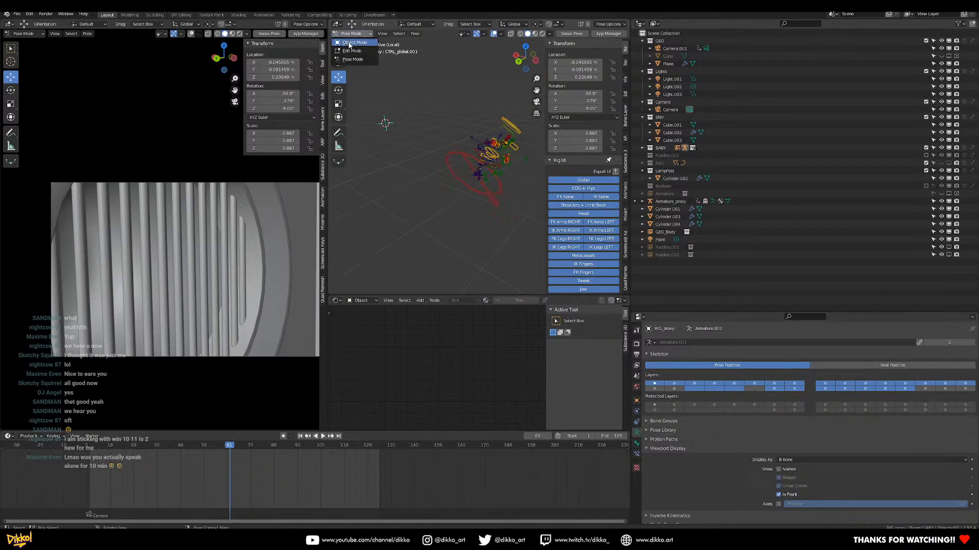
Return RIG_proxy to Object Mode and leave Local View to bring back the full scene
{"action": "key", "text": "Tab"}
{"action": "key", "text": "ctrl+Tab"}
{"action": "key", "text": "KP_Divide"}
{"action": "scroll", "coordinate": [410, 133], "scroll_direction": "down", "scroll_amount": 4}
{"action": "middle_click_drag", "start_coordinate": [432, 49], "coordinate": [472, 173]}
{"action": "scroll", "coordinate": [394, 226], "scroll_direction": "down", "scroll_amount": 5}
{"action": "scroll", "coordinate": [469, 177], "scroll_direction": "up", "scroll_amount": 3}
{"action": "scroll", "coordinate": [469, 177], "scroll_direction": "up", "scroll_amount": 3}
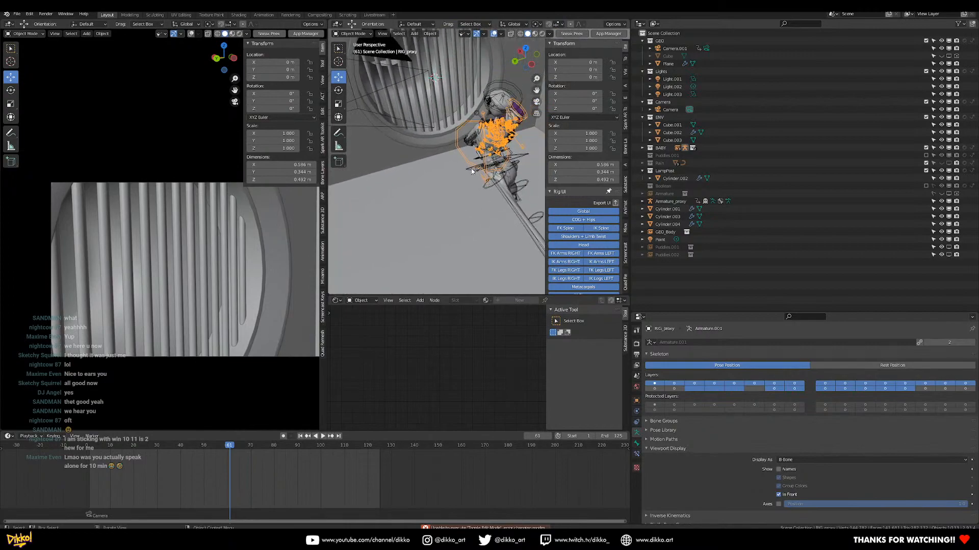
{"action": "left_click", "coordinate": [365, 44]}
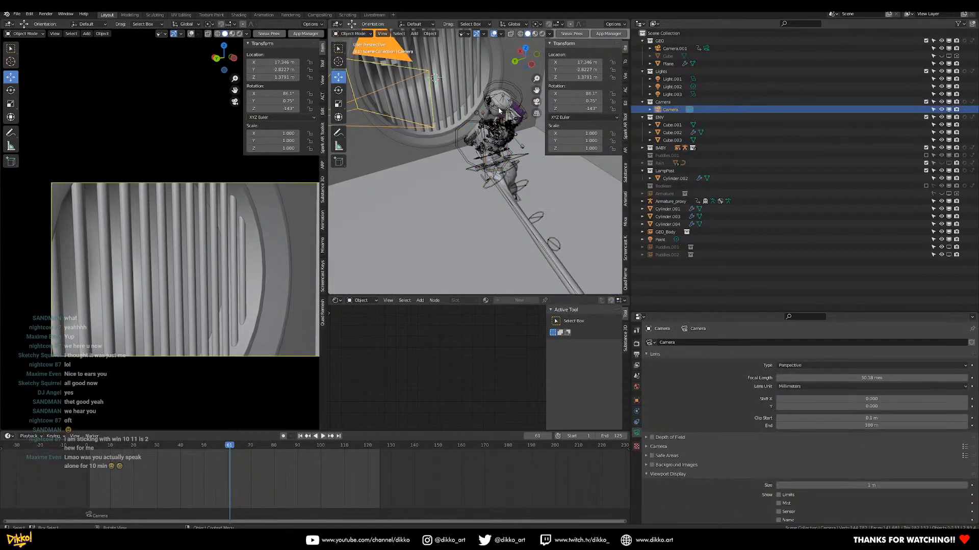
Select Armature_proxy on the character, switch it to Pose Mode and select all its visible bones
{"action": "left_click", "coordinate": [519, 92]}
{"action": "key", "text": "ctrl+Tab"}
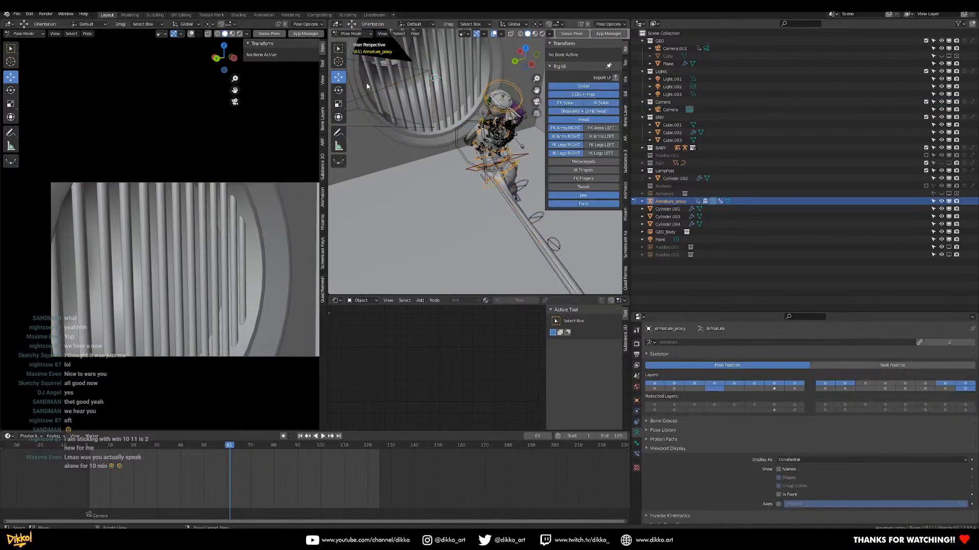
{"action": "key", "text": "a"}
{"action": "scroll", "coordinate": [498, 176], "scroll_direction": "down", "scroll_amount": 9}
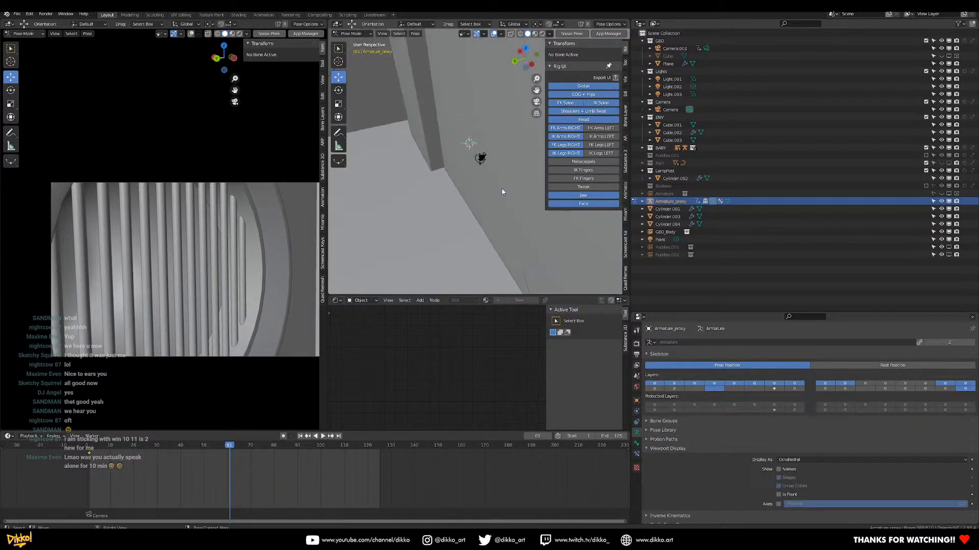
Enable the hidden bone layers of Armature_proxy, including left arm and leg, metacarpals, fingers and Tweak, and select every bone
{"action": "middle_click_drag", "start_coordinate": [441, 190], "coordinate": [407, 151]}
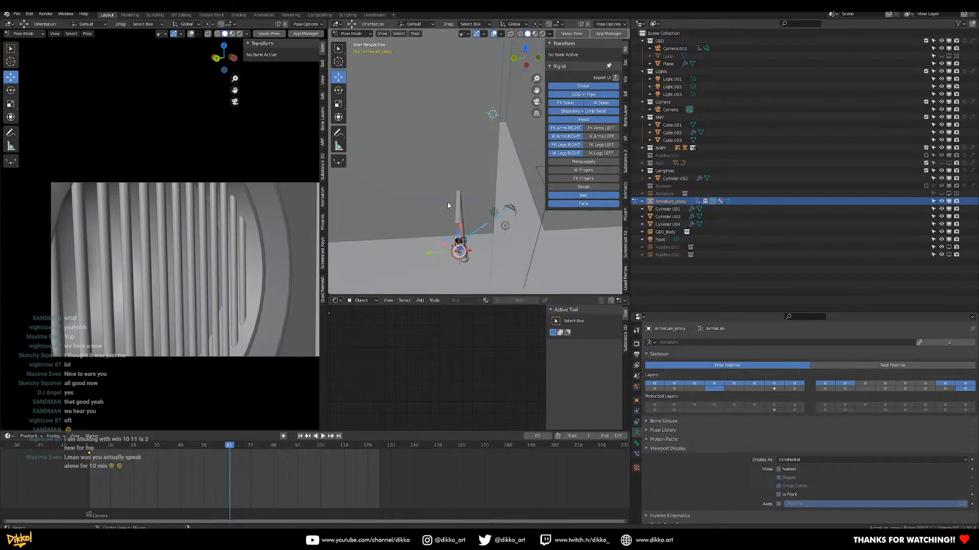
{"action": "scroll", "coordinate": [462, 246], "scroll_direction": "up", "scroll_amount": 4}
{"action": "middle_click_drag", "start_coordinate": [466, 245], "coordinate": [457, 209], "text": "shift"}
{"action": "middle_click_drag", "start_coordinate": [435, 252], "coordinate": [483, 218], "text": "shift"}
{"action": "scroll", "coordinate": [446, 205], "scroll_direction": "up", "scroll_amount": 3}
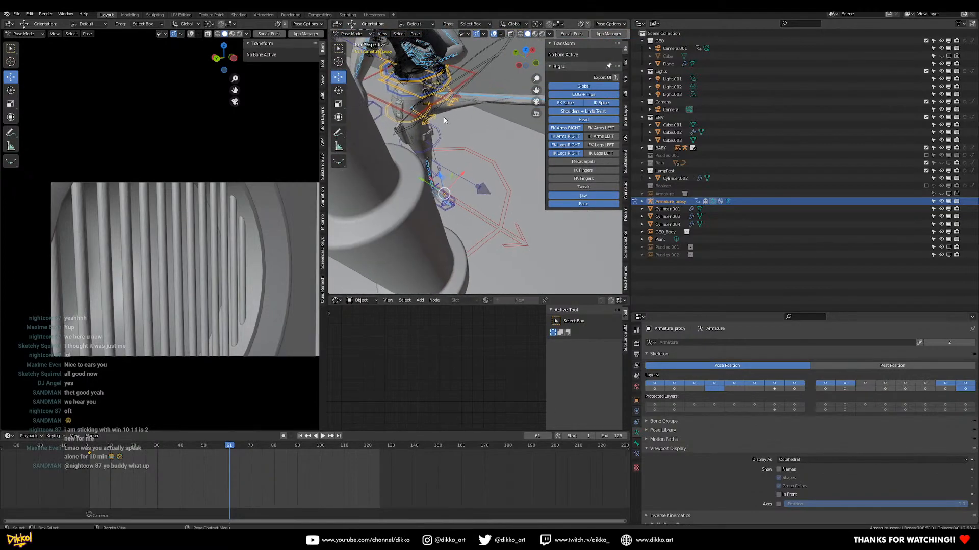
{"action": "middle_click_drag", "start_coordinate": [443, 121], "coordinate": [411, 117]}
{"action": "scroll", "coordinate": [410, 118], "scroll_direction": "down", "scroll_amount": 4}
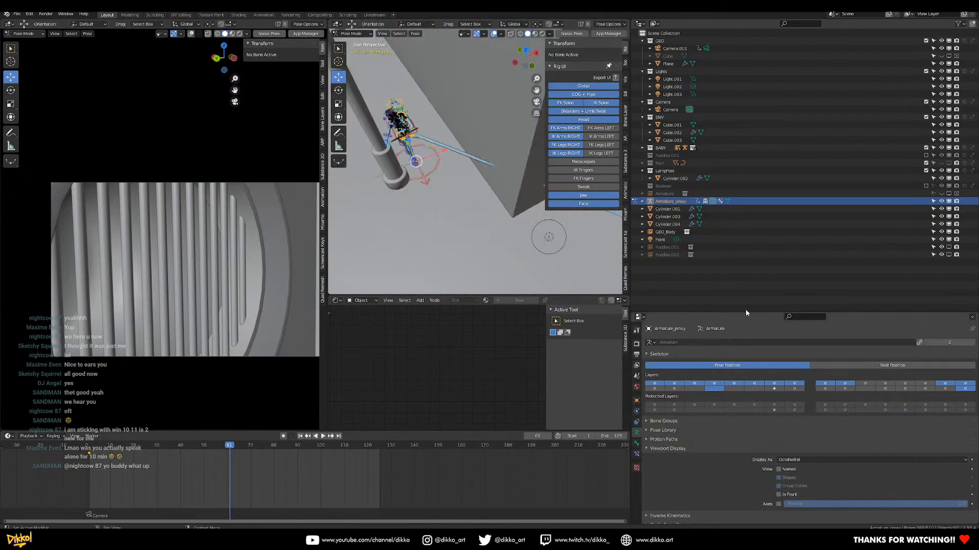
{"action": "left_click", "coordinate": [601, 128]}
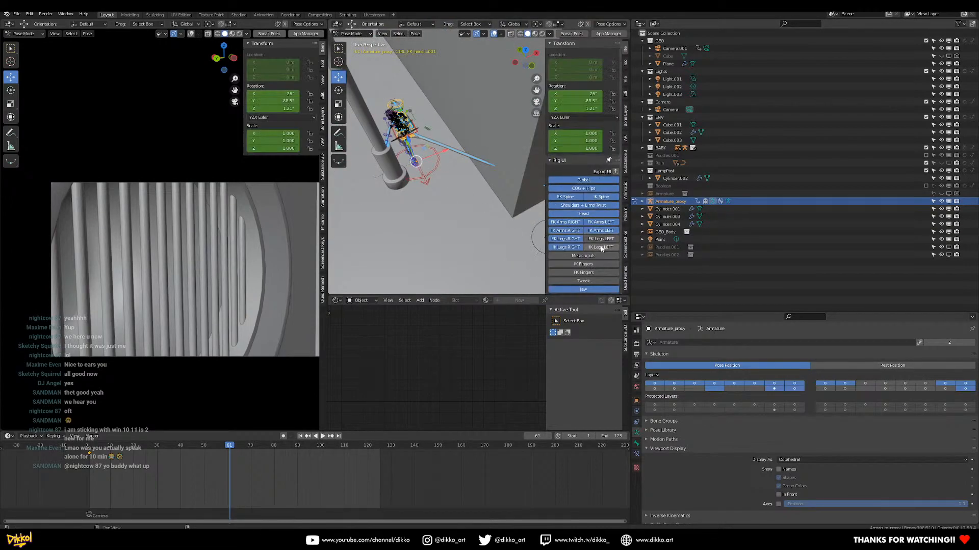
{"action": "left_click_drag", "start_coordinate": [601, 261], "coordinate": [586, 281]}
{"action": "key", "text": "a"}
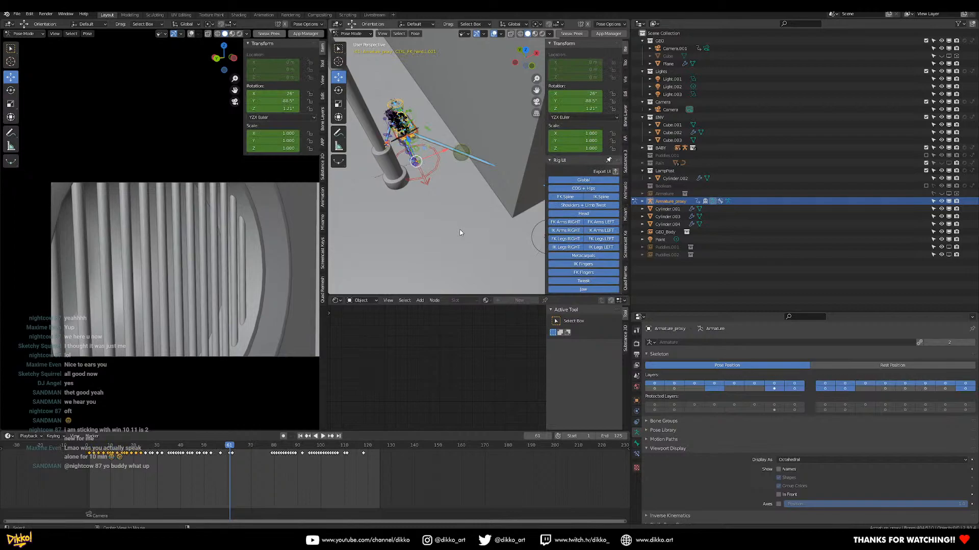
Clear the rotation of all selected Armature_proxy bones and delete all of their keyframes from the timeline
{"action": "key", "text": "alt+r"}
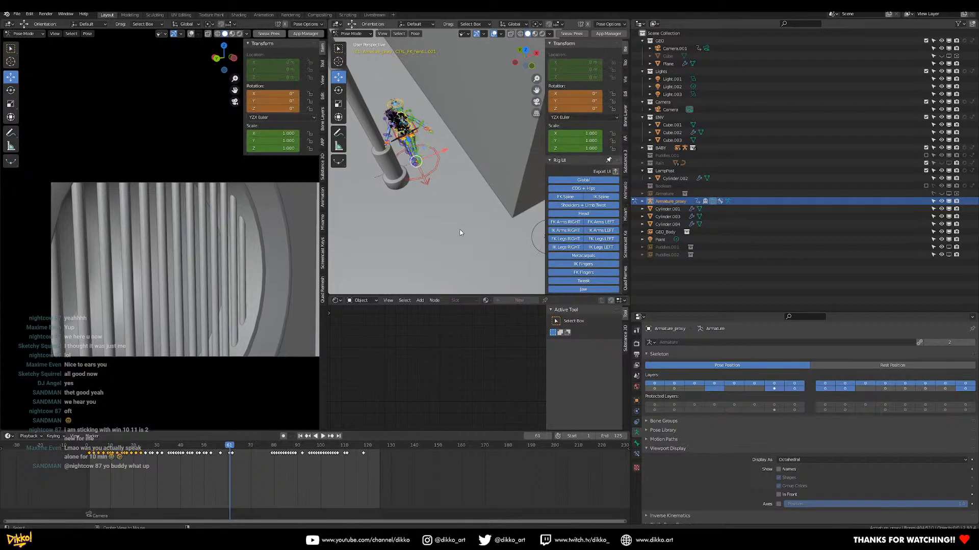
{"action": "left_click", "coordinate": [427, 179]}
{"action": "left_click_drag", "start_coordinate": [403, 495], "coordinate": [61, 450]}
{"action": "key", "text": "x"}
{"action": "left_click", "coordinate": [77, 457]}
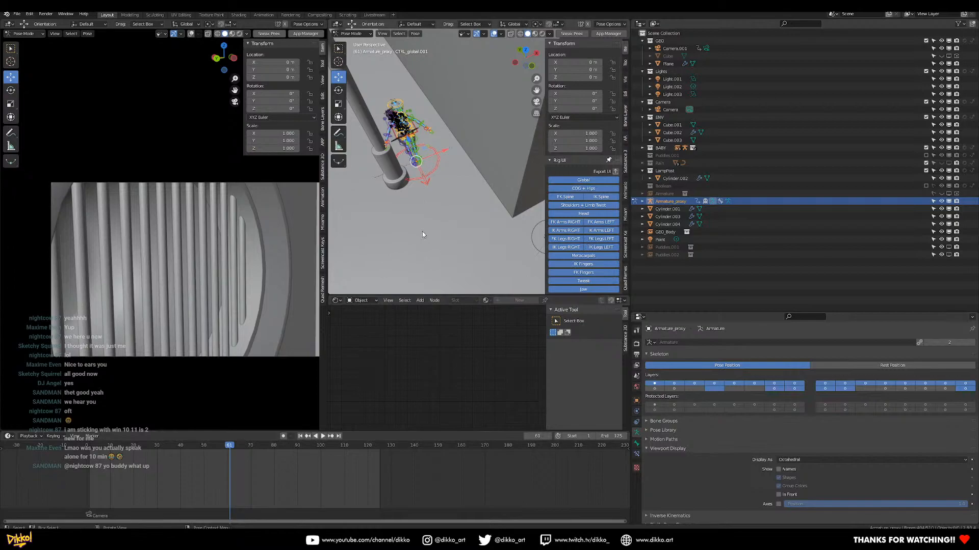
Select the rig's CTRL_global bone and insert Location, Rotation & Scale keyframes at frame 61
{"action": "left_click", "coordinate": [425, 182]}
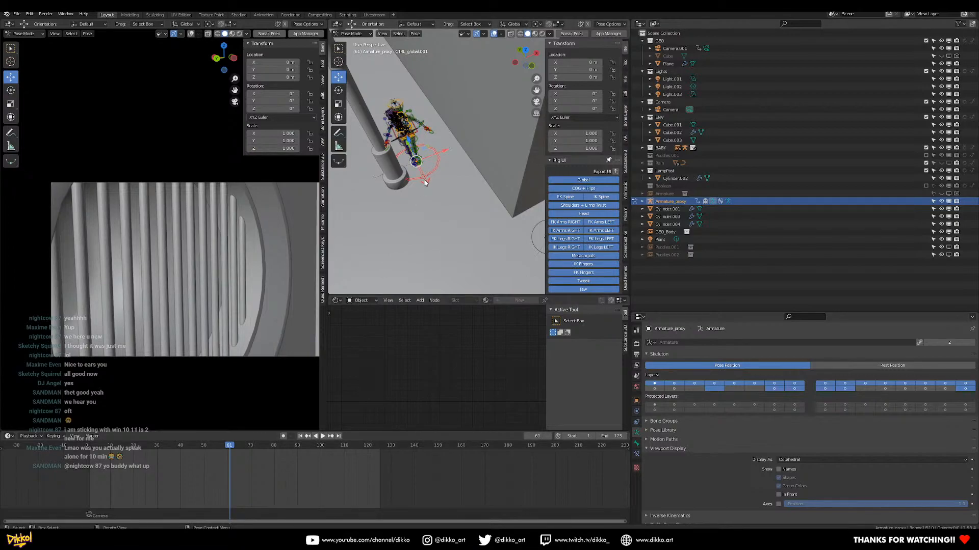
{"action": "key", "text": "i"}
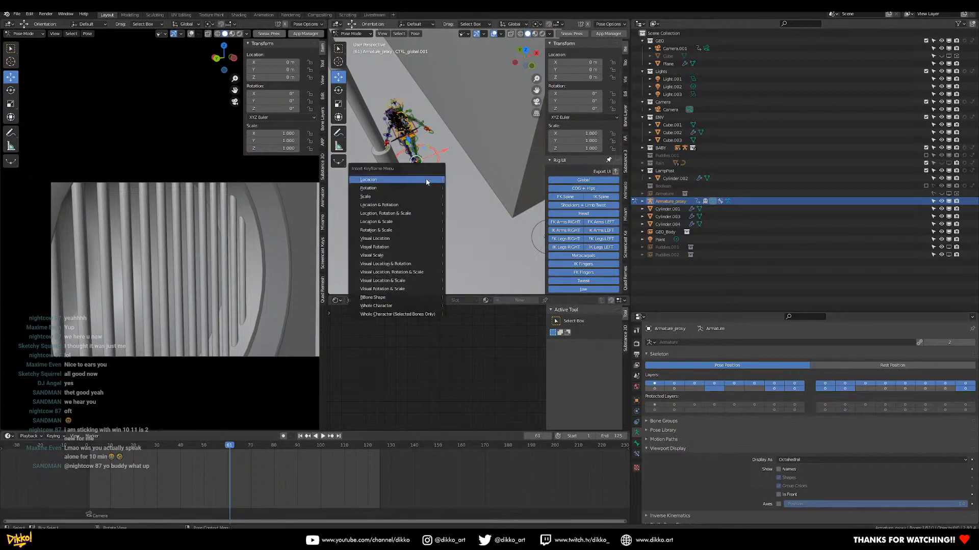
{"action": "left_click", "coordinate": [426, 181]}
{"action": "key", "text": "i"}
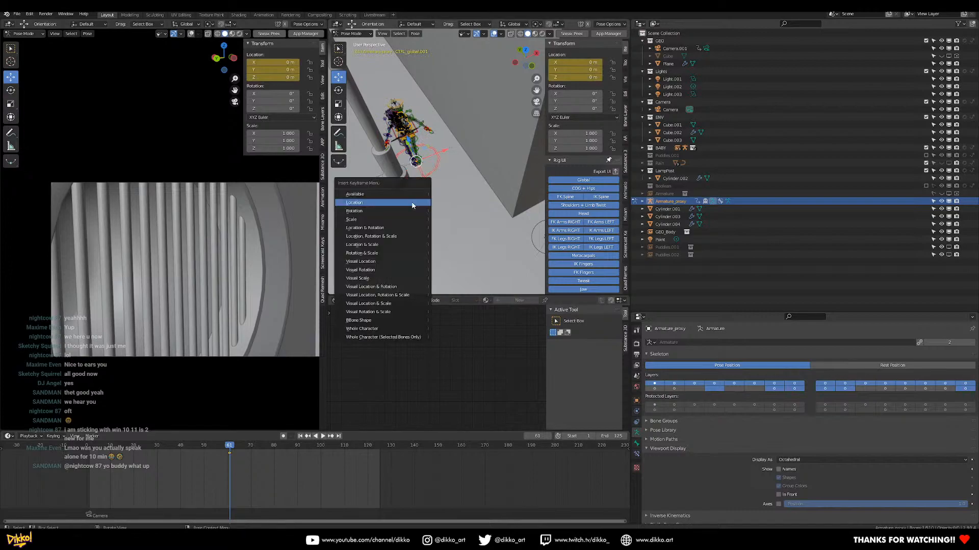
{"action": "left_click", "coordinate": [391, 236]}
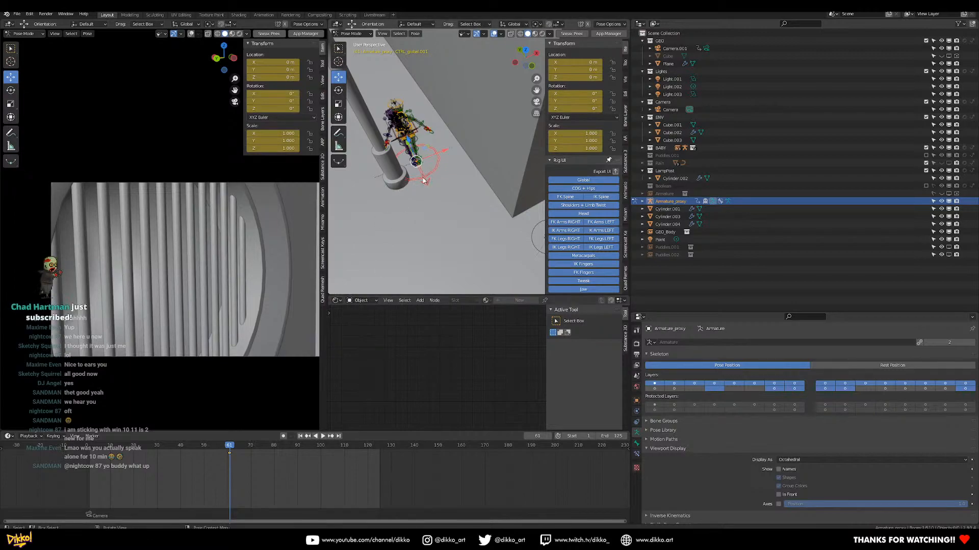
Move the global control from the lamp post along the floor towards the grate, to about X 14 m
{"action": "scroll", "coordinate": [427, 185], "scroll_direction": "down", "scroll_amount": 2}
{"action": "mouse_move", "coordinate": [430, 183]}
{"action": "middle_mouse_down"}
{"action": "mouse_move", "coordinate": [460, 180]}
{"action": "mouse_move", "coordinate": [430, 166]}
{"action": "middle_mouse_up"}
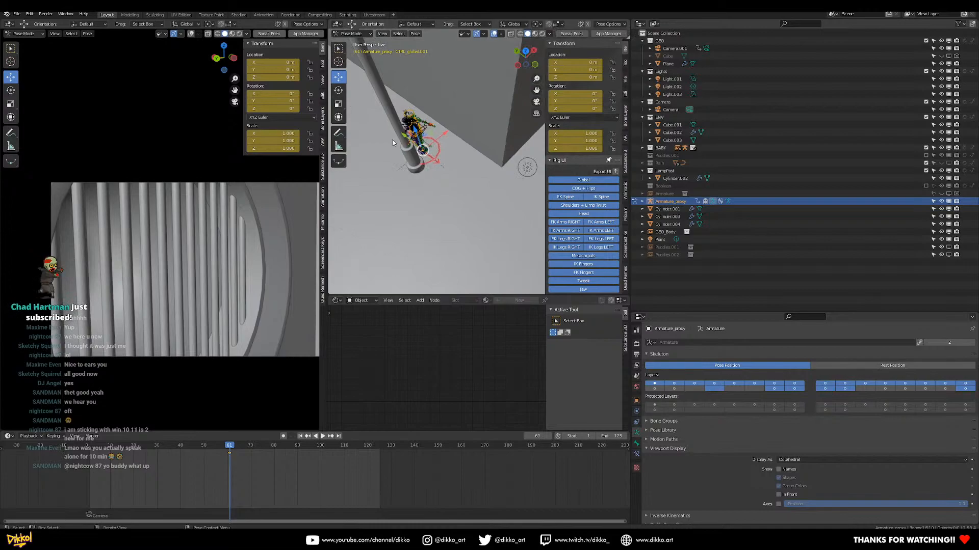
{"action": "left_click_drag", "start_coordinate": [416, 148], "coordinate": [481, 199]}
{"action": "middle_click_drag", "start_coordinate": [482, 199], "coordinate": [414, 212], "text": "shift"}
{"action": "left_click_drag", "start_coordinate": [431, 200], "coordinate": [534, 91]}
{"action": "middle_click_drag", "start_coordinate": [532, 91], "coordinate": [453, 211], "text": "shift"}
{"action": "left_click_drag", "start_coordinate": [455, 220], "coordinate": [526, 127]}
{"action": "key", "text": "KP_Decimal"}
{"action": "scroll", "coordinate": [484, 170], "scroll_direction": "down", "scroll_amount": 5}
{"action": "middle_click_drag", "start_coordinate": [486, 170], "coordinate": [458, 216], "text": "shift"}
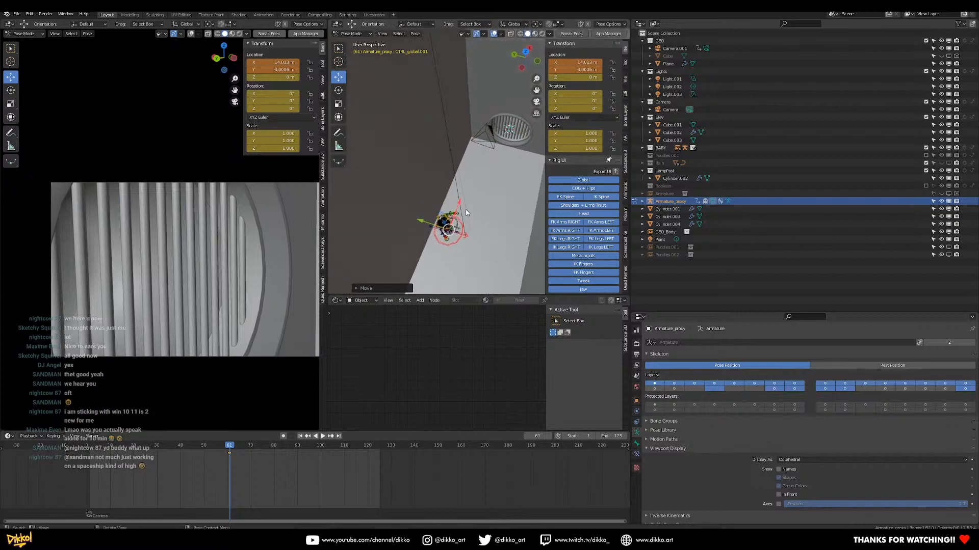
Bring the character beside the camera by moving the global control to about X 17.13 m and shifting it along Y
{"action": "scroll", "coordinate": [454, 223], "scroll_direction": "up", "scroll_amount": 2}
{"action": "left_click_drag", "start_coordinate": [451, 227], "coordinate": [514, 147]}
{"action": "middle_click_drag", "start_coordinate": [513, 146], "coordinate": [464, 200], "text": "shift"}
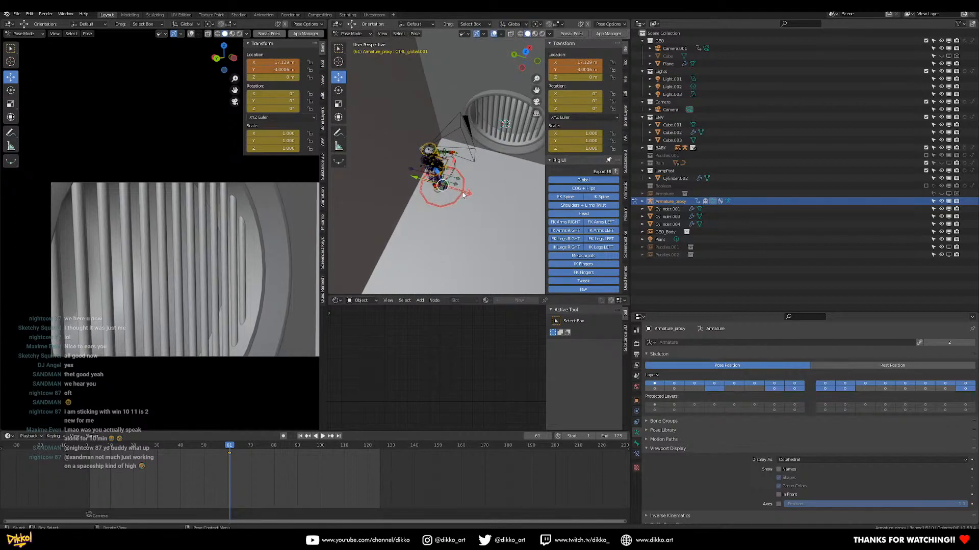
{"action": "left_click_drag", "start_coordinate": [416, 185], "coordinate": [448, 191]}
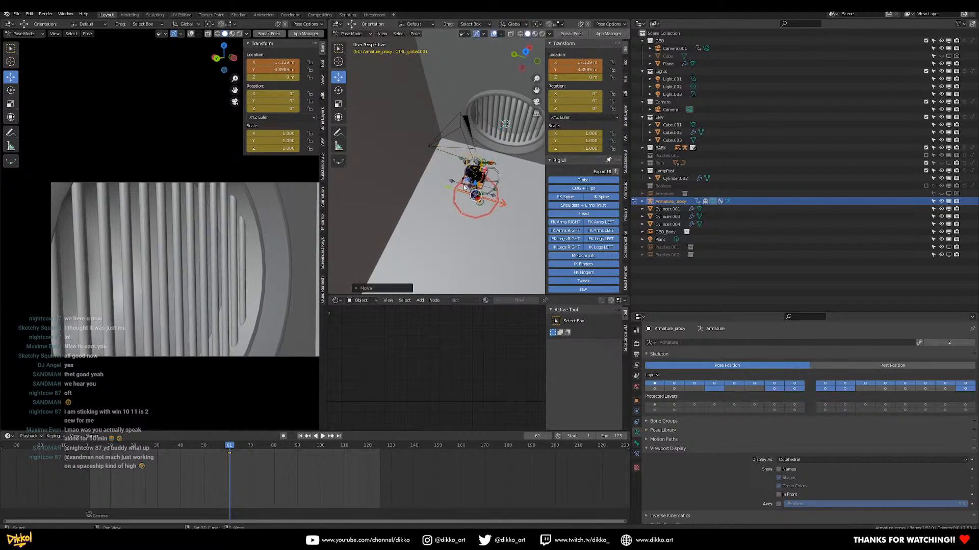
{"action": "key", "text": "KP_Decimal"}
{"action": "scroll", "coordinate": [477, 147], "scroll_direction": "down", "scroll_amount": 5}
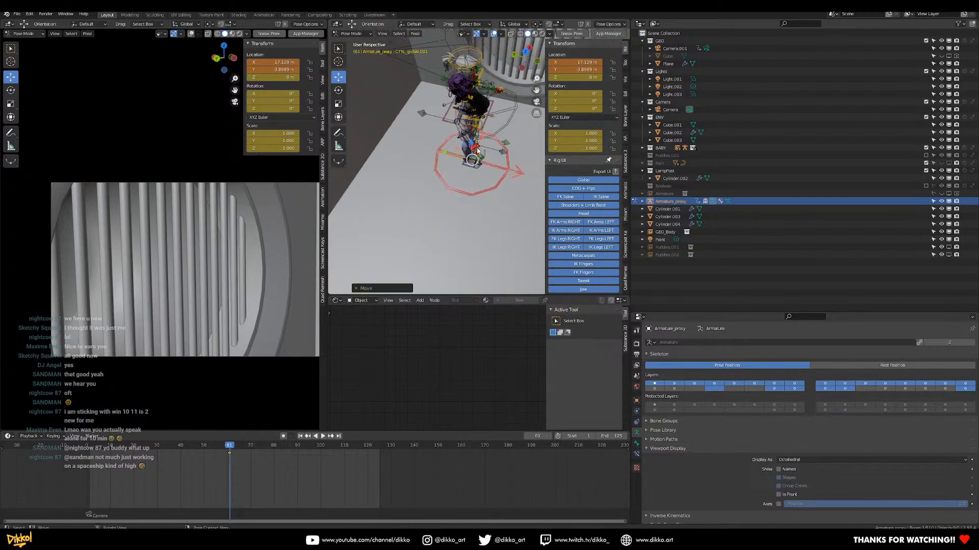
Position the global control in front of the grate at about X 17.7 m, Y -4.08 m
{"action": "middle_click_drag", "start_coordinate": [437, 145], "coordinate": [443, 215]}
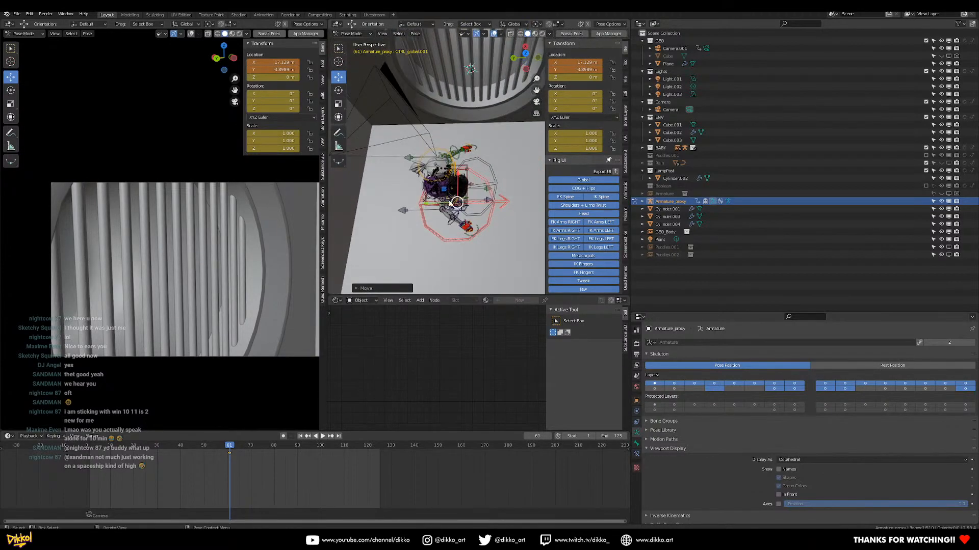
{"action": "key", "text": "g"}
{"action": "key", "text": "x"}
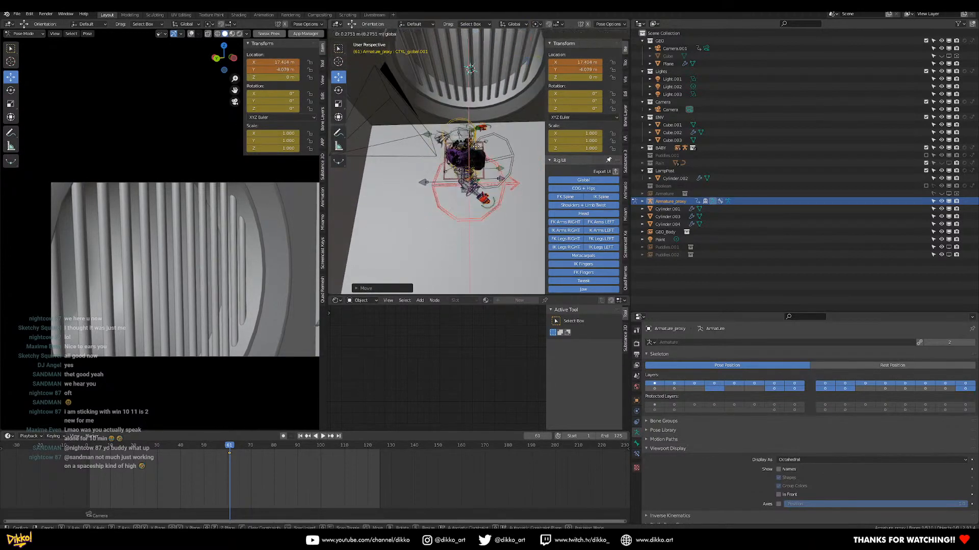
{"action": "left_click", "coordinate": [477, 143]}
{"action": "middle_click_drag", "start_coordinate": [476, 144], "coordinate": [468, 173]}
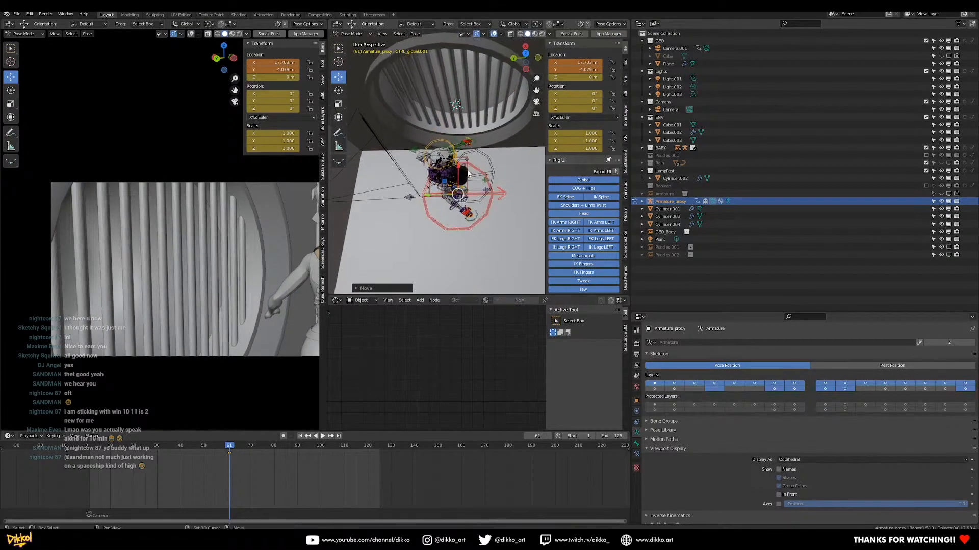
Rotate the global control 90° around the Z axis
{"action": "key", "text": "r"}
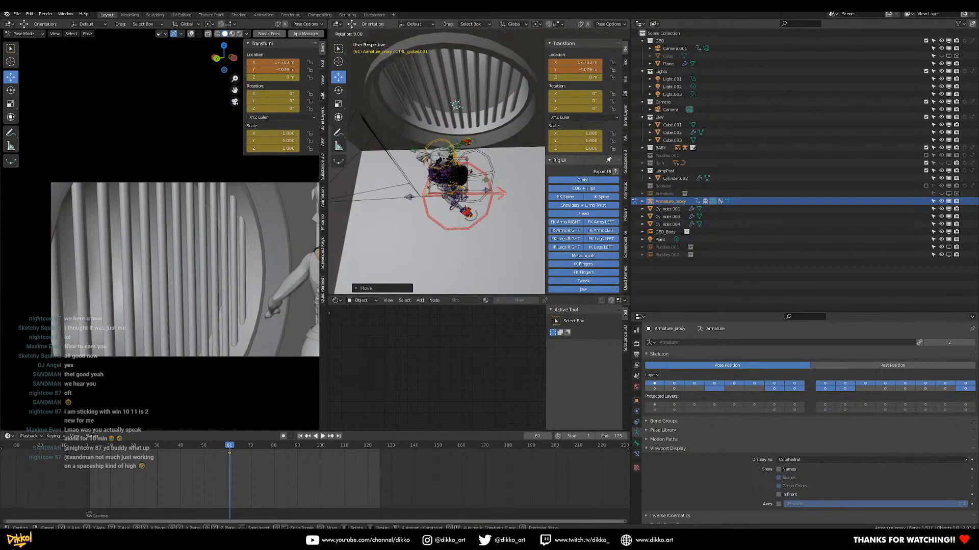
{"action": "type", "text": "z90"}
{"action": "key", "text": "Return"}
{"action": "mouse_move", "coordinate": [468, 174]}
{"action": "middle_mouse_down"}
{"action": "mouse_move", "coordinate": [446, 201]}
{"action": "mouse_move", "coordinate": [488, 201]}
{"action": "mouse_move", "coordinate": [482, 187]}
{"action": "middle_mouse_up"}
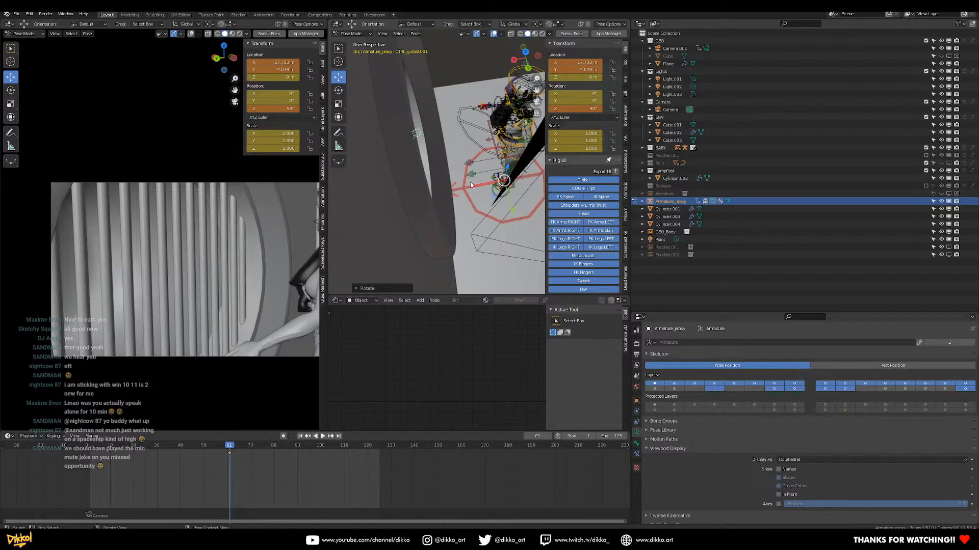
Shift the character along X to about 17.85 m so that she stands within the camera frame beside the grate
{"action": "key", "text": "g"}
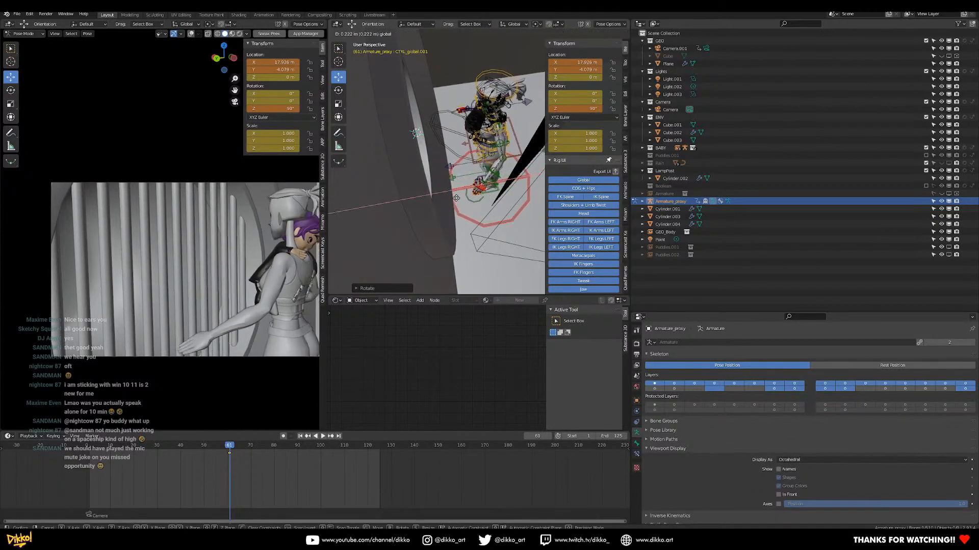
{"action": "left_click_drag", "start_coordinate": [459, 204], "coordinate": [472, 203]}
{"action": "scroll", "coordinate": [188, 310], "scroll_direction": "down", "scroll_amount": 2}
{"action": "middle_click_drag", "start_coordinate": [188, 307], "coordinate": [140, 316], "text": "shift"}
{"action": "middle_click_drag", "start_coordinate": [482, 186], "coordinate": [440, 196], "text": "shift"}
{"action": "key", "text": "g"}
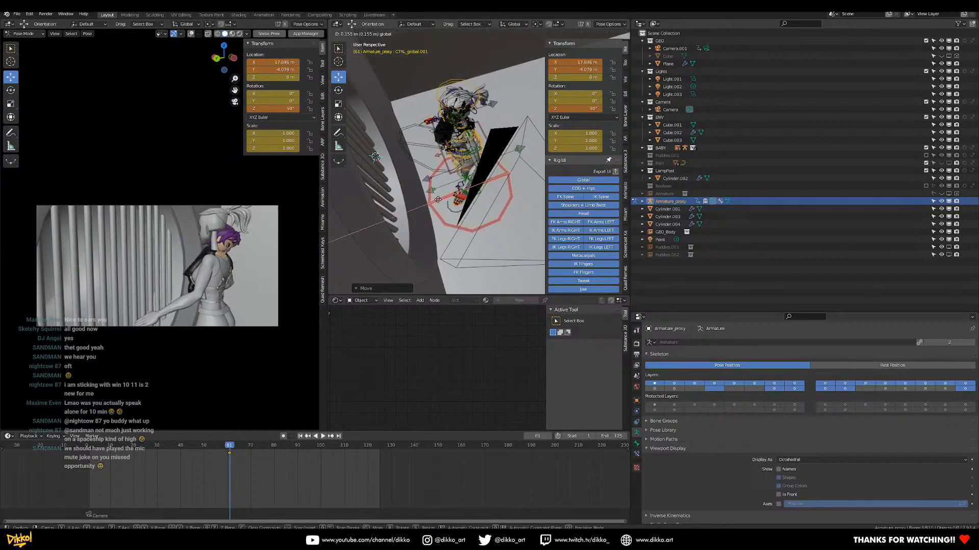
{"action": "left_click", "coordinate": [438, 203]}
Try to move the global control's keyframe from frame 61 to frame 1 without rekeying its new placement
{"action": "middle_click_drag", "start_coordinate": [438, 202], "coordinate": [423, 224]}
{"action": "left_click_drag", "start_coordinate": [273, 482], "coordinate": [189, 451]}
{"action": "scroll", "coordinate": [190, 477], "scroll_direction": "up", "scroll_amount": 7}
{"action": "middle_click_drag", "start_coordinate": [191, 479], "coordinate": [407, 509]}
{"action": "scroll", "coordinate": [299, 488], "scroll_direction": "up", "scroll_amount": 2}
{"action": "middle_click_drag", "start_coordinate": [300, 487], "coordinate": [397, 481]}
{"action": "left_click_drag", "start_coordinate": [493, 455], "coordinate": [210, 465]}
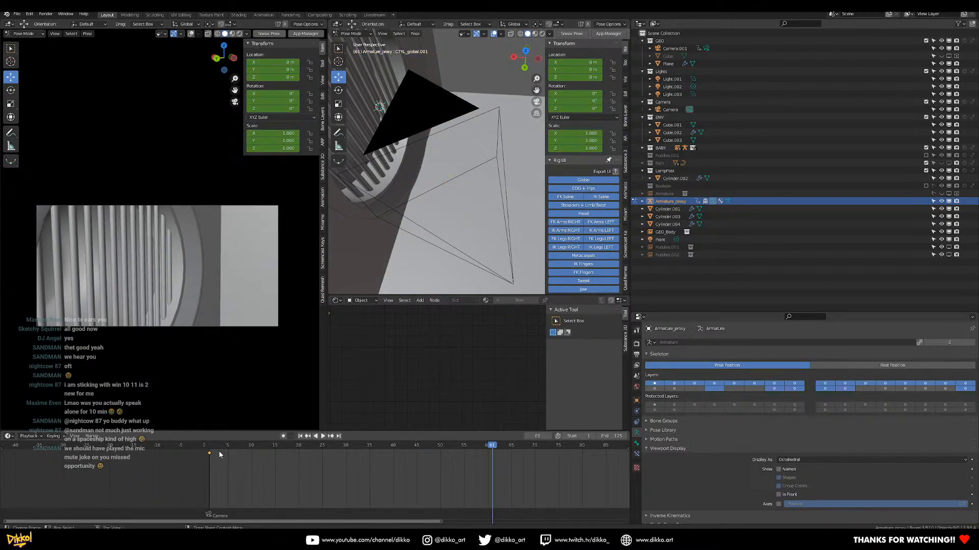
Look for the displaced character around the scene and undo the keyframe move
{"action": "left_click", "coordinate": [209, 447]}
{"action": "key", "text": "KP_Decimal"}
{"action": "middle_click_drag", "start_coordinate": [469, 213], "coordinate": [437, 196]}
{"action": "scroll", "coordinate": [419, 207], "scroll_direction": "down", "scroll_amount": 6}
{"action": "middle_click_drag", "start_coordinate": [438, 195], "coordinate": [440, 234], "text": "shift"}
{"action": "scroll", "coordinate": [438, 206], "scroll_direction": "up", "scroll_amount": 6}
{"action": "key", "text": "Up"}
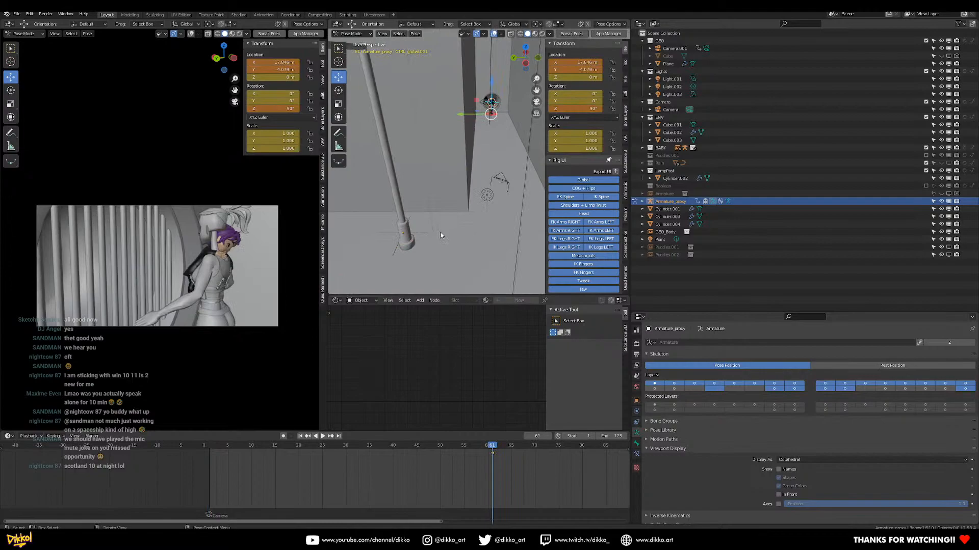
Keyframe the global control's current placement with the key moved to frame 1, and turn on Auto Keying
{"action": "right_click", "coordinate": [461, 212]}
{"action": "left_click", "coordinate": [424, 299]}
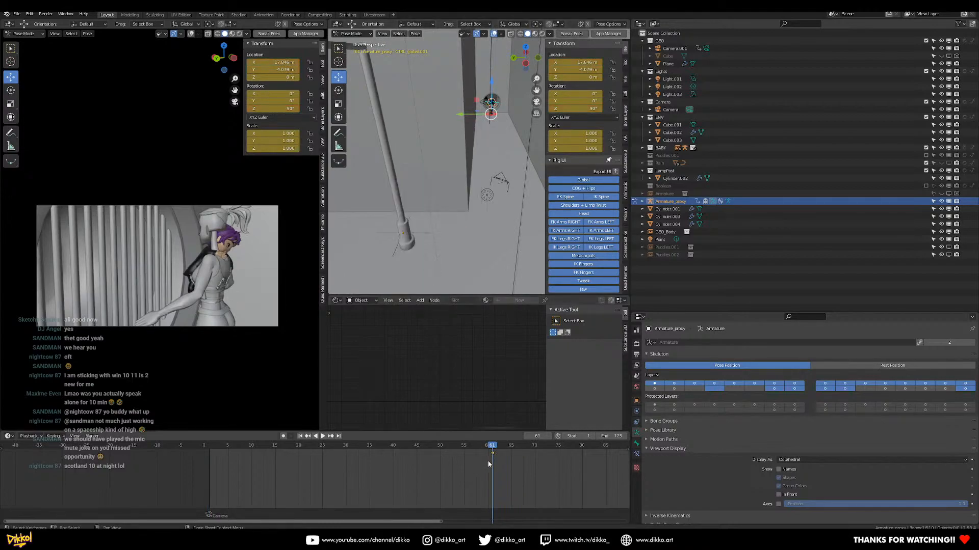
{"action": "key", "text": "g"}
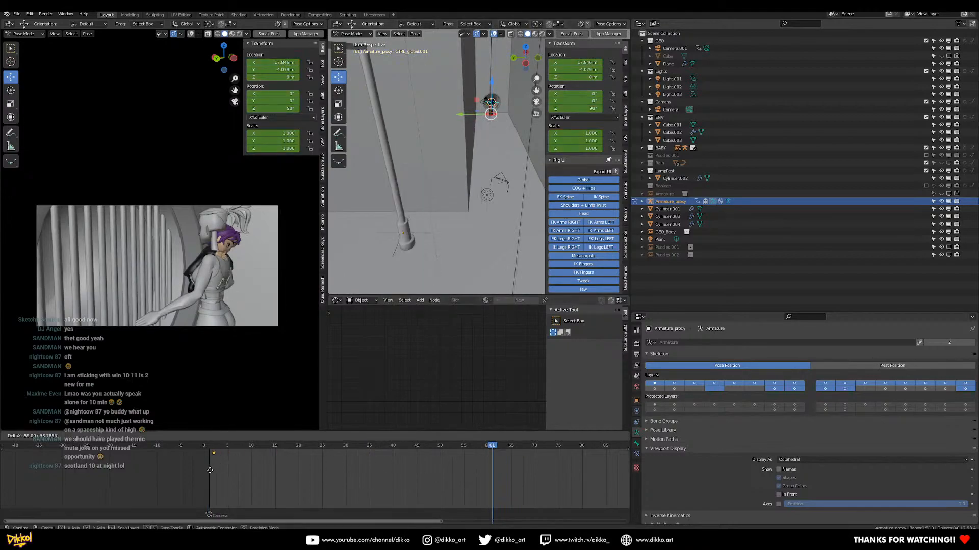
{"action": "left_click", "coordinate": [208, 473]}
{"action": "left_click", "coordinate": [282, 437]}
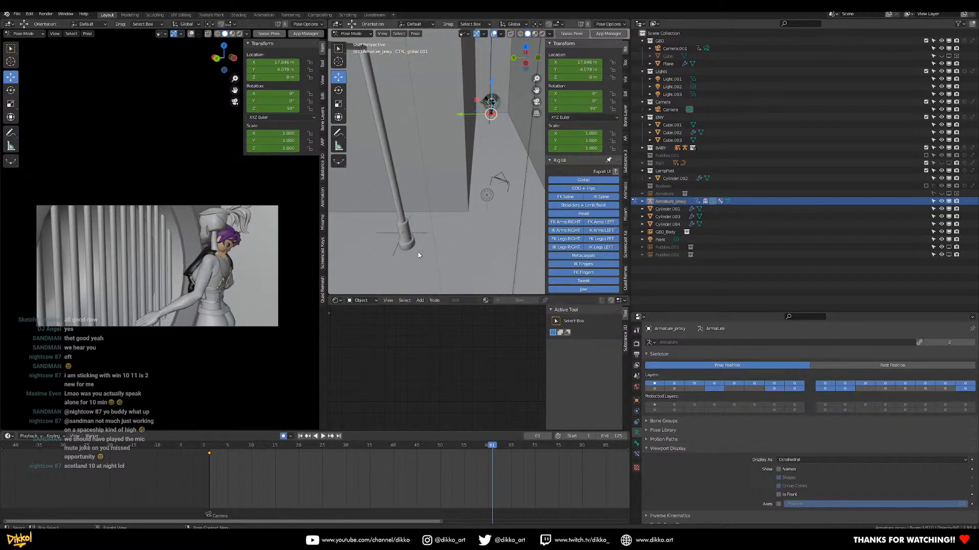
Switch the character rig to Object Mode and select the Camera beside the grate
{"action": "middle_click_drag", "start_coordinate": [462, 189], "coordinate": [480, 190]}
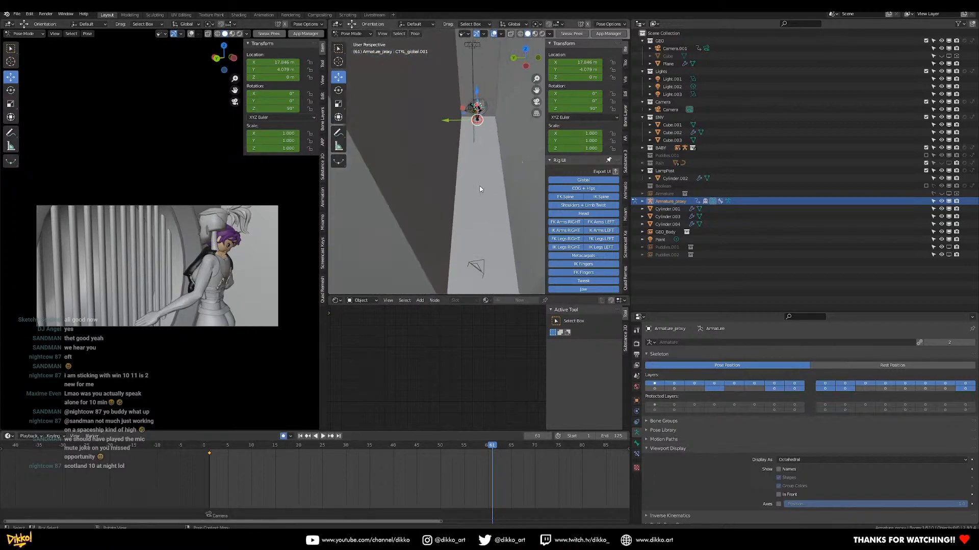
{"action": "key", "text": "KP_Decimal"}
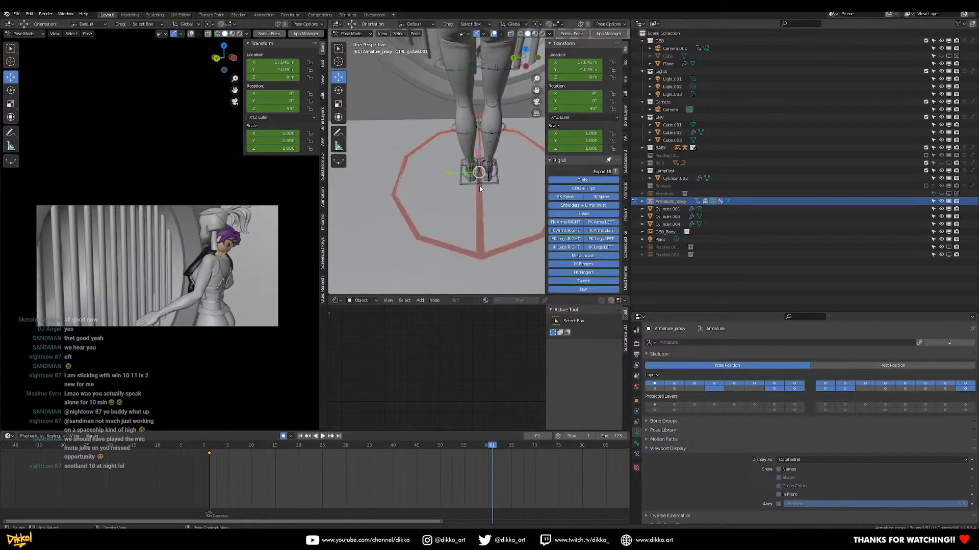
{"action": "middle_click_drag", "start_coordinate": [451, 195], "coordinate": [464, 247]}
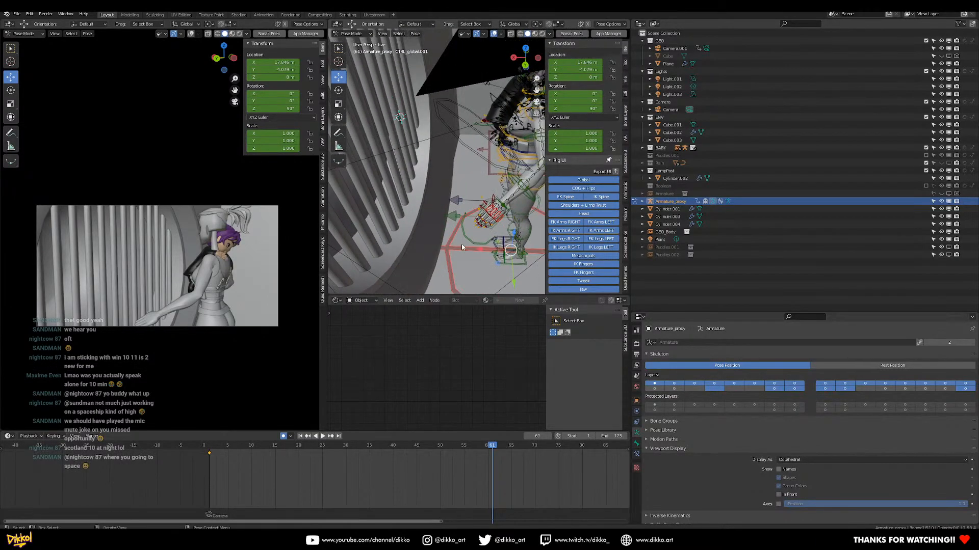
{"action": "middle_click_drag", "start_coordinate": [461, 212], "coordinate": [371, 81]}
{"action": "left_click", "coordinate": [352, 33]}
{"action": "left_click", "coordinate": [357, 47]}
{"action": "left_click", "coordinate": [359, 180]}
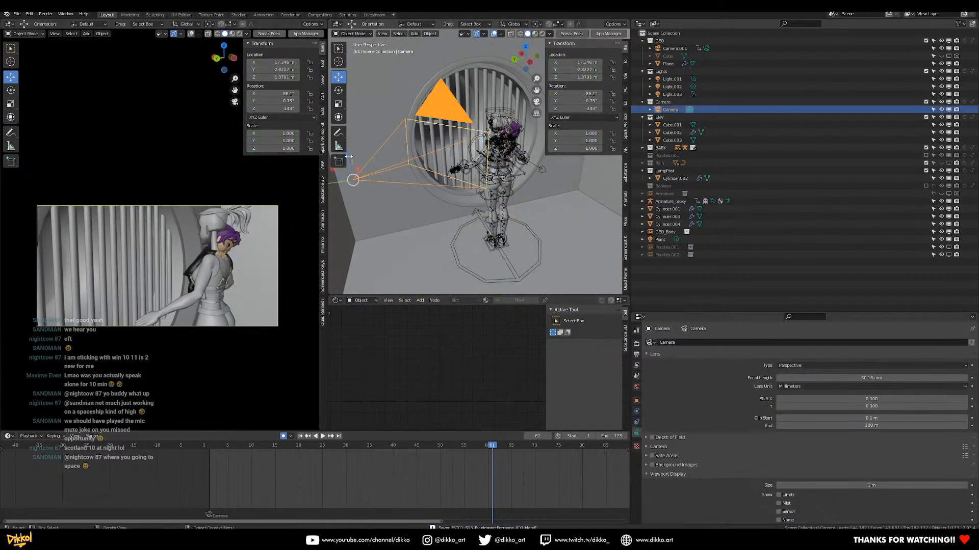
Raise the Camera to about Z 1.43 m, shift it along X and turn it to about -145° around Z
{"action": "middle_click_drag", "start_coordinate": [420, 158], "coordinate": [445, 146]}
{"action": "left_click_drag", "start_coordinate": [440, 149], "coordinate": [439, 144]}
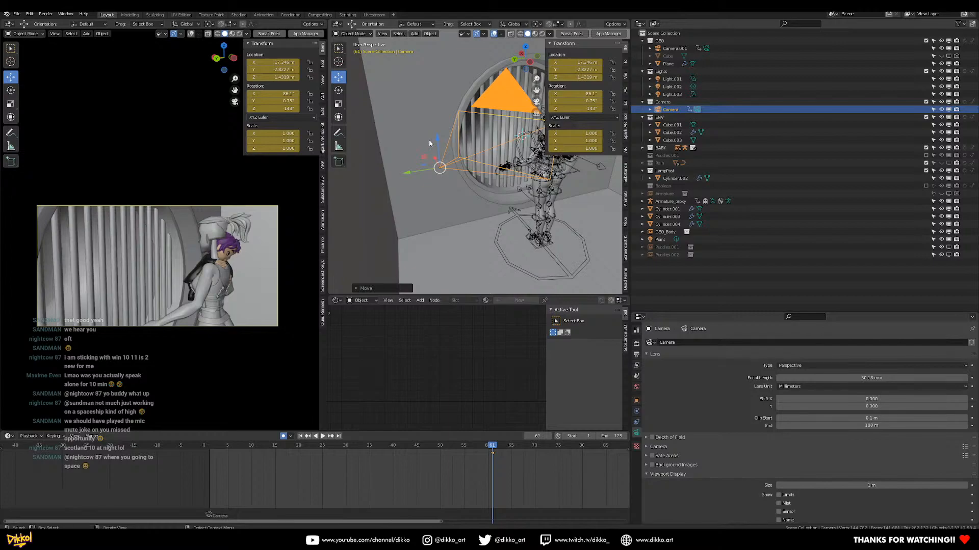
{"action": "middle_click_drag", "start_coordinate": [469, 196], "coordinate": [462, 214]}
{"action": "mouse_move", "coordinate": [461, 213]}
{"action": "left_mouse_down"}
{"action": "mouse_move", "coordinate": [448, 188]}
{"action": "mouse_move", "coordinate": [459, 204]}
{"action": "left_mouse_up"}
{"action": "key", "text": "r"}
{"action": "left_click", "coordinate": [535, 242]}
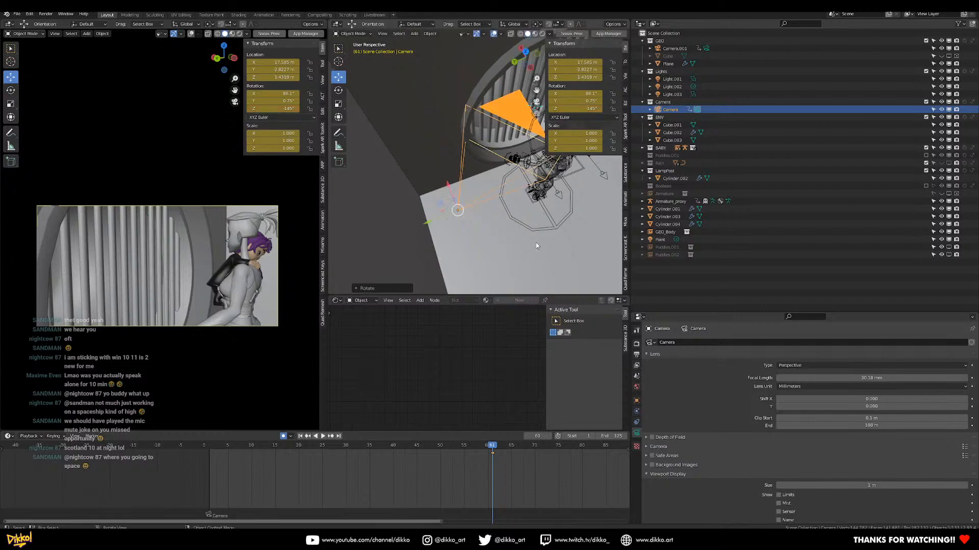
Set the Camera's focal length to 50 mm and reposition it at about Z 1.52 m to frame both grate and character
{"action": "left_click", "coordinate": [871, 378]}
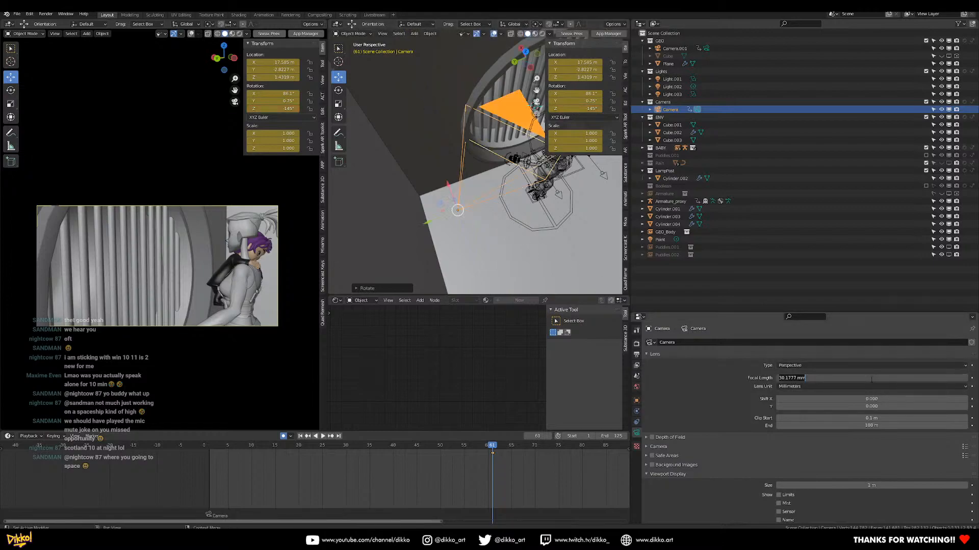
{"action": "key", "text": "Return"}
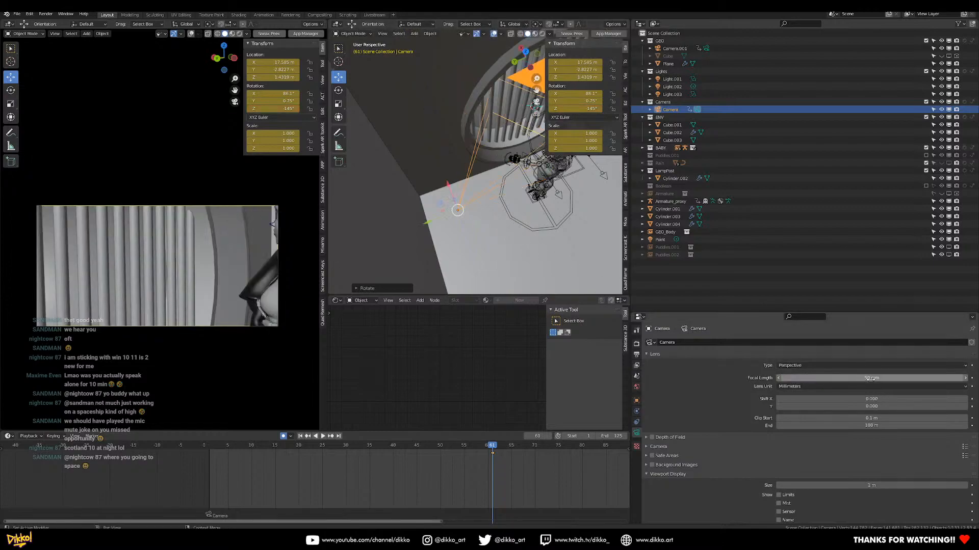
{"action": "scroll", "coordinate": [479, 227], "scroll_direction": "down", "scroll_amount": 2}
{"action": "middle_click_drag", "start_coordinate": [481, 227], "coordinate": [471, 240]}
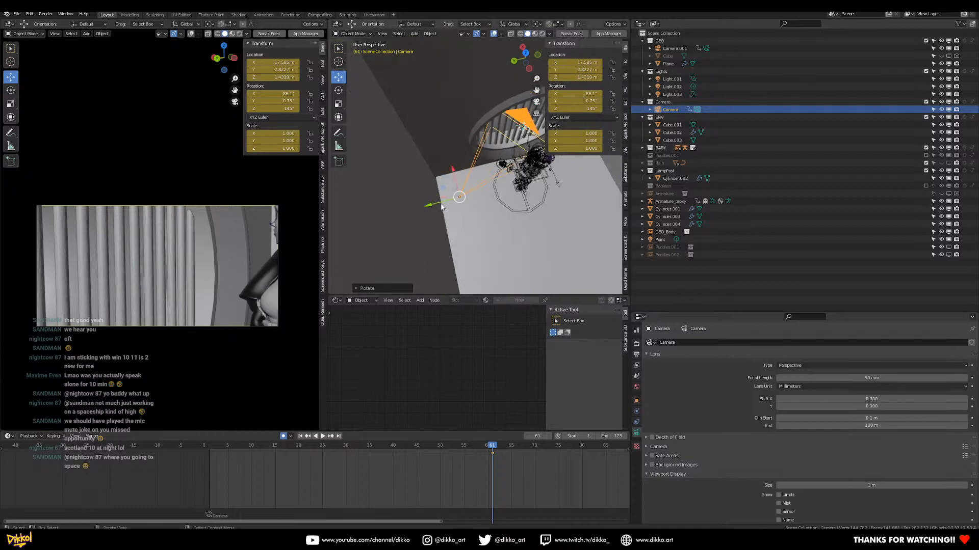
{"action": "left_click_drag", "start_coordinate": [444, 207], "coordinate": [433, 195]}
{"action": "middle_click_drag", "start_coordinate": [433, 195], "coordinate": [430, 161]}
{"action": "left_click_drag", "start_coordinate": [428, 153], "coordinate": [441, 141]}
{"action": "middle_click_drag", "start_coordinate": [473, 164], "coordinate": [475, 183]}
{"action": "left_click_drag", "start_coordinate": [389, 190], "coordinate": [387, 193]}
{"action": "middle_click_drag", "start_coordinate": [386, 193], "coordinate": [465, 172]}
{"action": "middle_click_drag", "start_coordinate": [466, 225], "coordinate": [477, 208]}
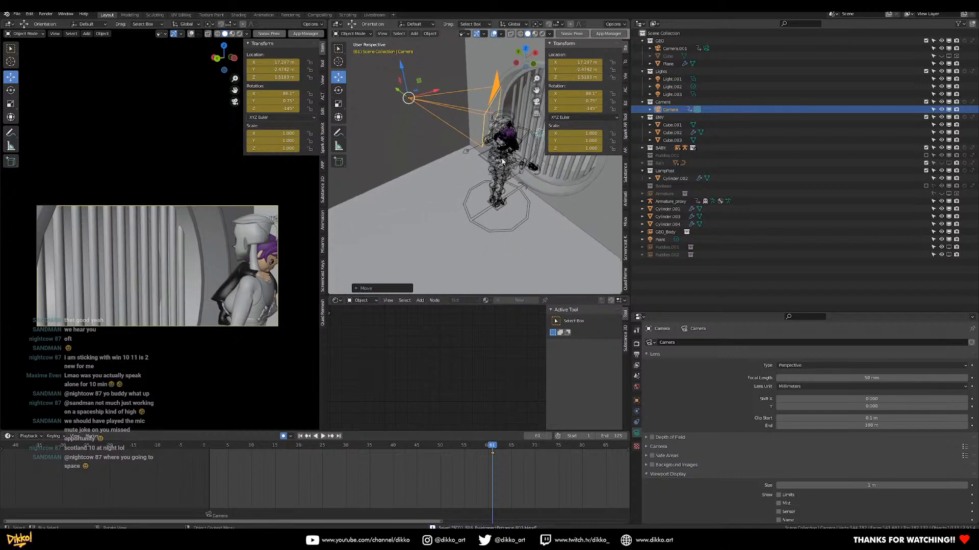
Select Armature_proxy, switch it to Pose Mode and go to frame 1
{"action": "left_click", "coordinate": [471, 223]}
{"action": "left_click", "coordinate": [354, 35]}
{"action": "left_click", "coordinate": [353, 55]}
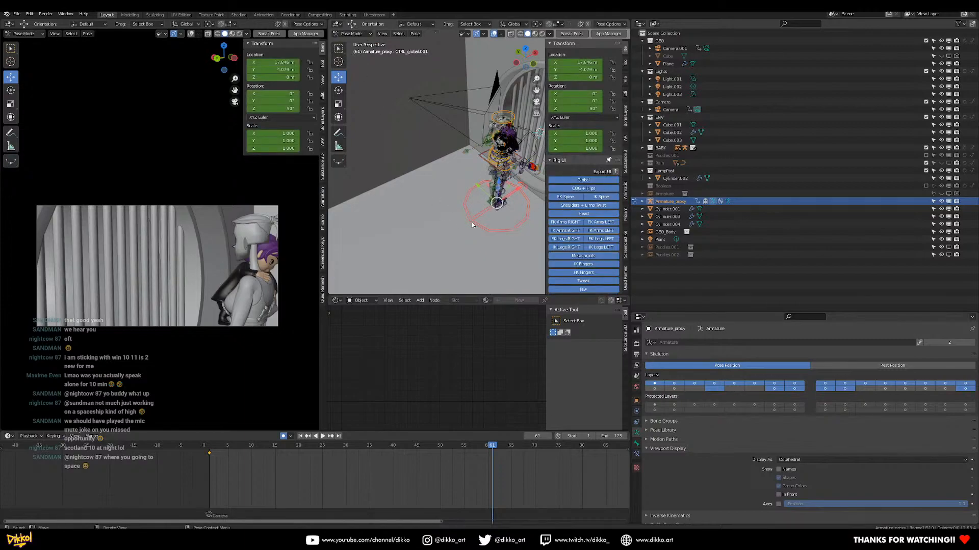
{"action": "left_click", "coordinate": [211, 452]}
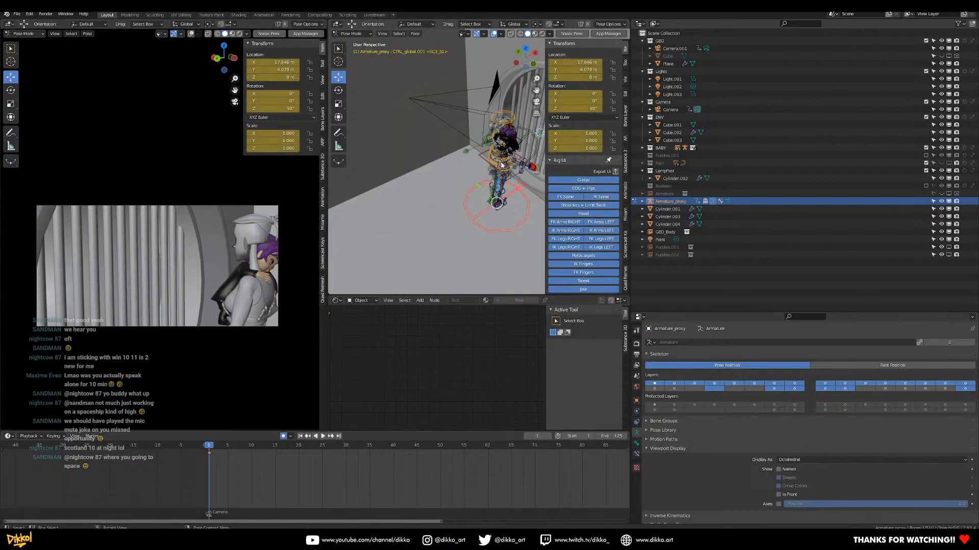
Move the rig's global control along X to about 17.3 m, switch to Object Mode and select the Camera
{"action": "left_click_drag", "start_coordinate": [512, 192], "coordinate": [416, 100]}
{"action": "left_click", "coordinate": [351, 34]}
{"action": "left_click", "coordinate": [354, 42]}
{"action": "left_click", "coordinate": [436, 109]}
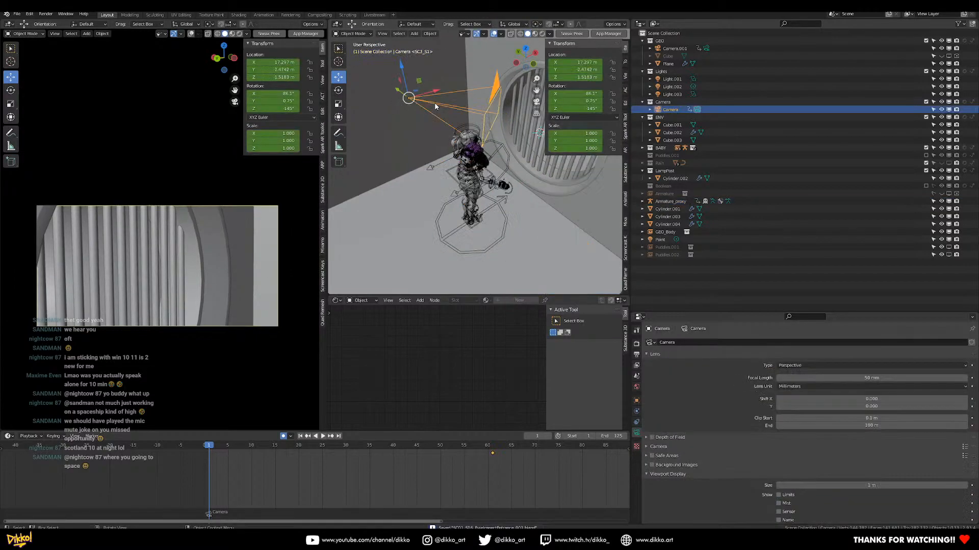
Move the Camera to about X 18.6 m, Y -3.81 m and turn it to -267° around Z to face the character
{"action": "left_click_drag", "start_coordinate": [388, 96], "coordinate": [436, 127]}
{"action": "middle_click_drag", "start_coordinate": [436, 128], "coordinate": [417, 161]}
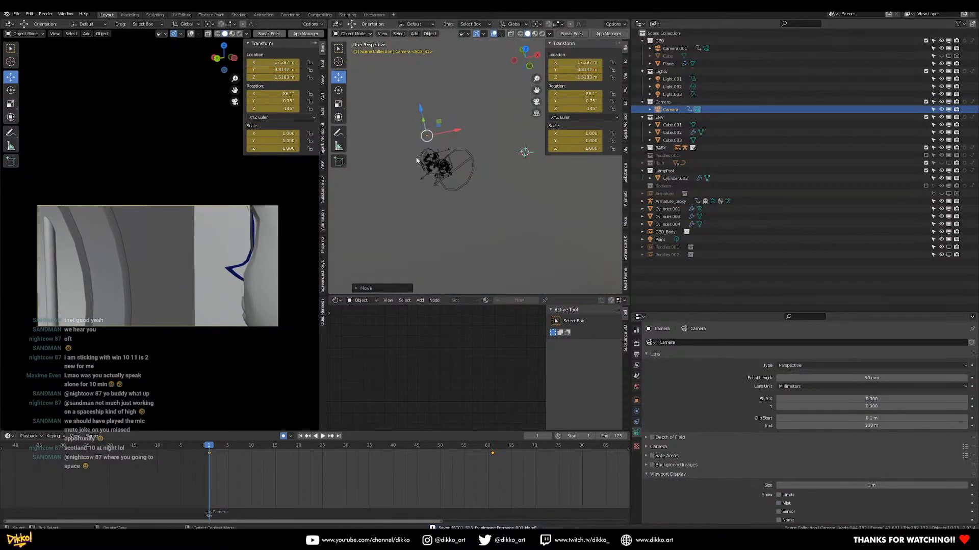
{"action": "key", "text": "r"}
{"action": "key", "text": "z"}
{"action": "left_click", "coordinate": [360, 215]}
{"action": "middle_click_drag", "start_coordinate": [360, 215], "coordinate": [486, 184]}
{"action": "key", "text": "r"}
{"action": "key", "text": "z"}
{"action": "left_click", "coordinate": [483, 244]}
{"action": "left_click_drag", "start_coordinate": [481, 138], "coordinate": [517, 110]}
{"action": "mouse_move", "coordinate": [471, 176]}
{"action": "middle_mouse_down"}
{"action": "mouse_move", "coordinate": [473, 136]}
{"action": "mouse_move", "coordinate": [471, 162]}
{"action": "middle_mouse_up"}
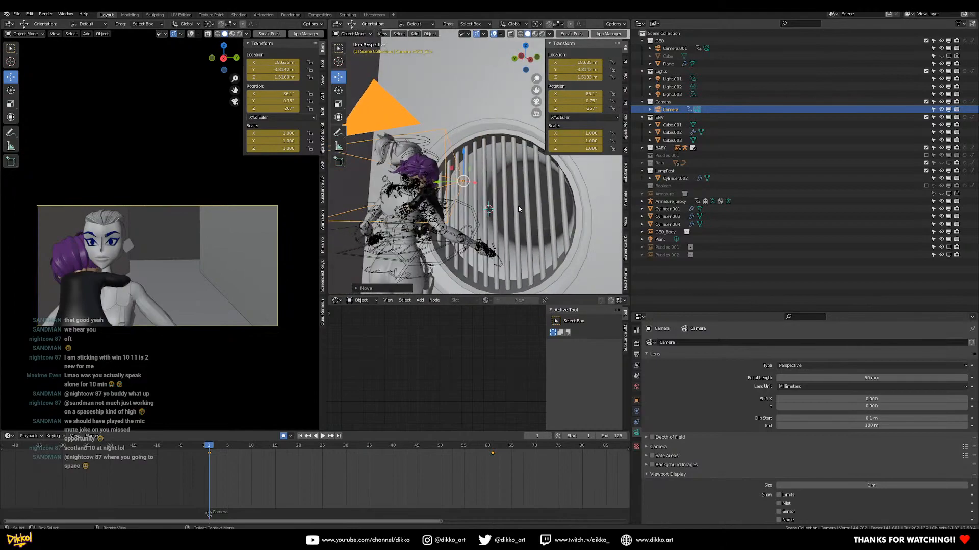
Tilt the Camera slightly around its local X axis to adjust the framing of the character's face
{"action": "key", "text": "r"}
{"action": "key", "text": "x"}
{"action": "key", "text": "x"}
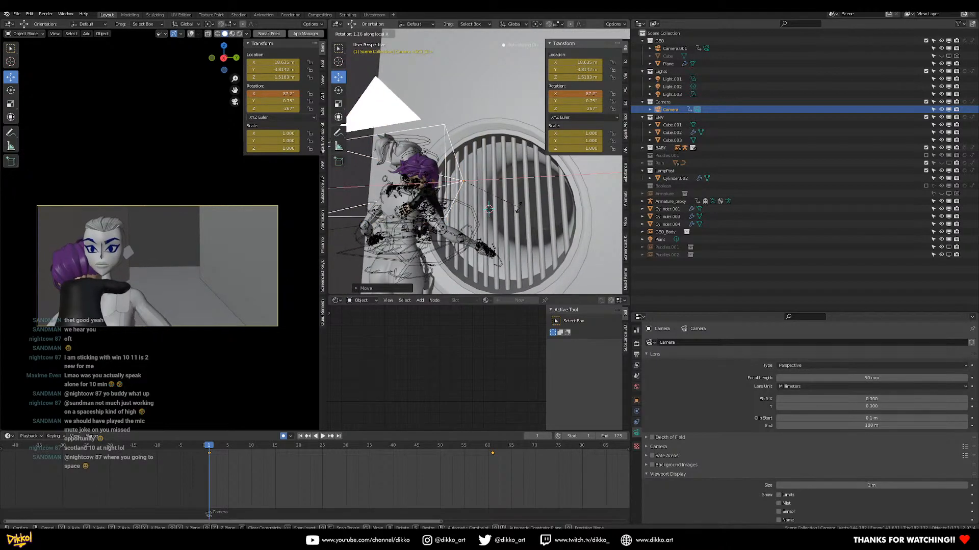
{"action": "left_click", "coordinate": [519, 206]}
Shift the Camera along Y to about -3.88 m and fine-tune it along X to about 18.64 m
{"action": "middle_click_drag", "start_coordinate": [520, 206], "coordinate": [448, 191]}
{"action": "key", "text": "g"}
{"action": "key", "text": "y"}
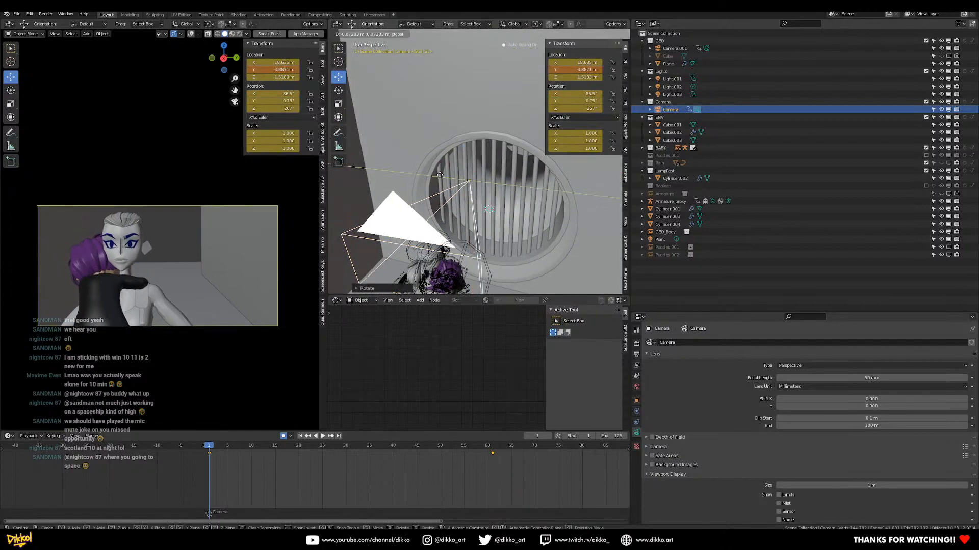
{"action": "left_click", "coordinate": [441, 175]}
{"action": "middle_click_drag", "start_coordinate": [440, 176], "coordinate": [539, 166]}
{"action": "key", "text": "g"}
{"action": "key", "text": "x"}
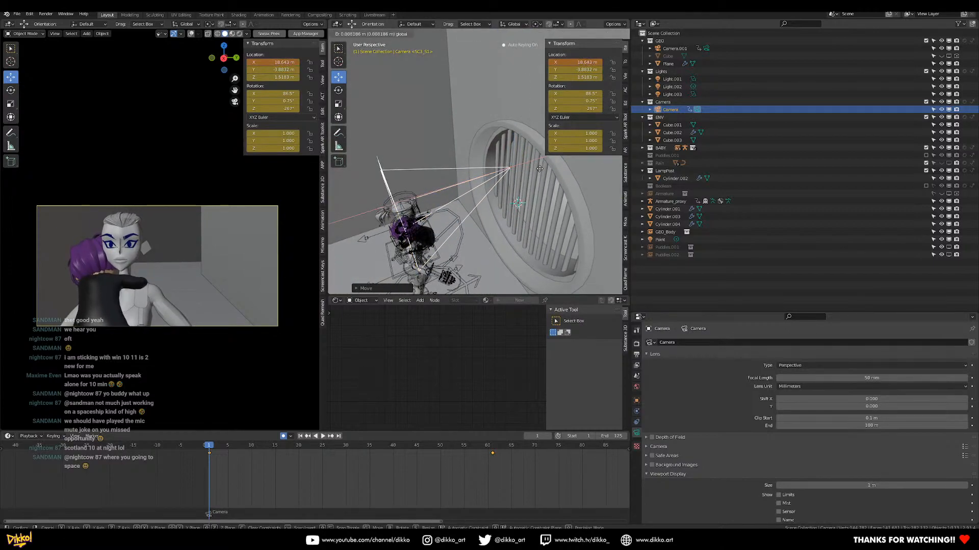
{"action": "left_click", "coordinate": [539, 168]}
{"action": "middle_click_drag", "start_coordinate": [534, 172], "coordinate": [575, 135]}
{"action": "middle_click_drag", "start_coordinate": [497, 206], "coordinate": [438, 151], "text": "shift"}
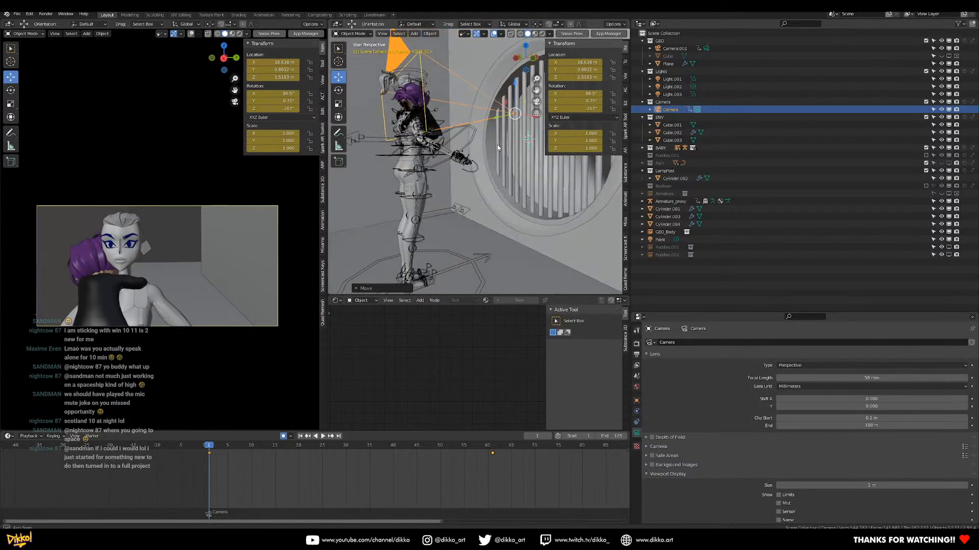
Rotate the Camera slightly around global X to level the view and adjust its height to about Z 1.513 m
{"action": "scroll", "coordinate": [474, 148], "scroll_direction": "up", "scroll_amount": 5}
{"action": "middle_click_drag", "start_coordinate": [543, 75], "coordinate": [531, 97], "text": "shift"}
{"action": "left_click_drag", "start_coordinate": [526, 92], "coordinate": [529, 95]}
{"action": "scroll", "coordinate": [535, 148], "scroll_direction": "down", "scroll_amount": 3}
{"action": "key", "text": "r"}
{"action": "key", "text": "x"}
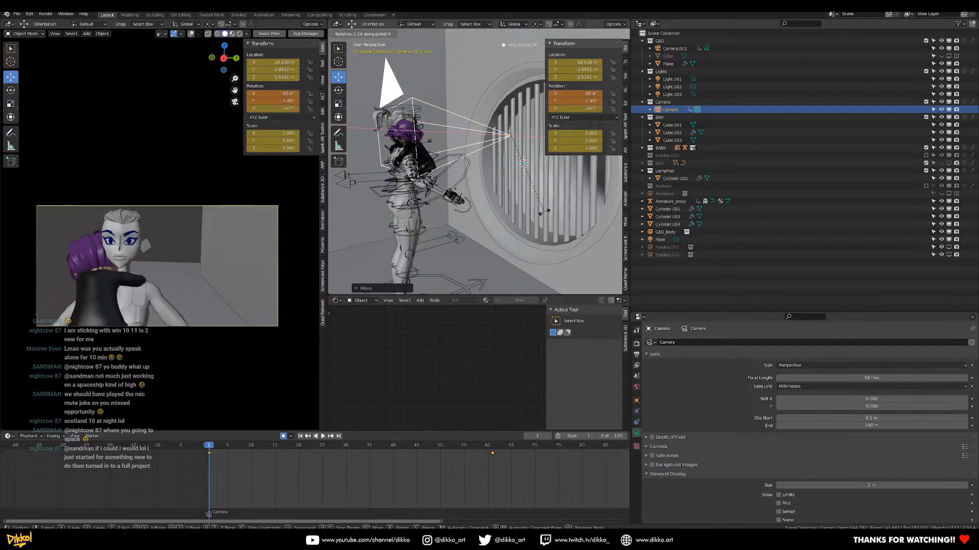
{"action": "left_click", "coordinate": [515, 183]}
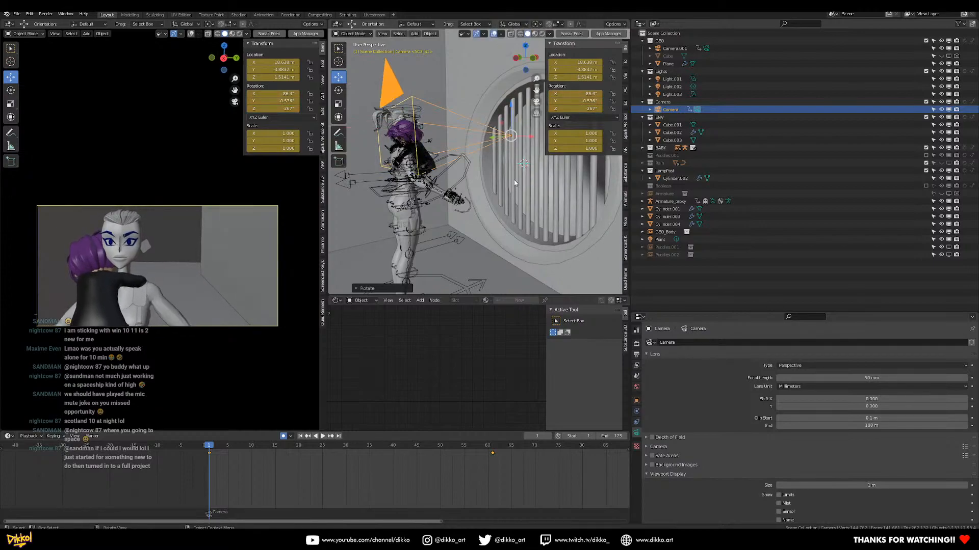
{"action": "left_click_drag", "start_coordinate": [508, 111], "coordinate": [479, 152]}
Delete the Camera's keyframe at frame 61
{"action": "middle_click_drag", "start_coordinate": [478, 152], "coordinate": [492, 178]}
{"action": "scroll", "coordinate": [479, 163], "scroll_direction": "down", "scroll_amount": 3}
{"action": "scroll", "coordinate": [472, 162], "scroll_direction": "down", "scroll_amount": 4}
{"action": "scroll", "coordinate": [472, 161], "scroll_direction": "up", "scroll_amount": 4}
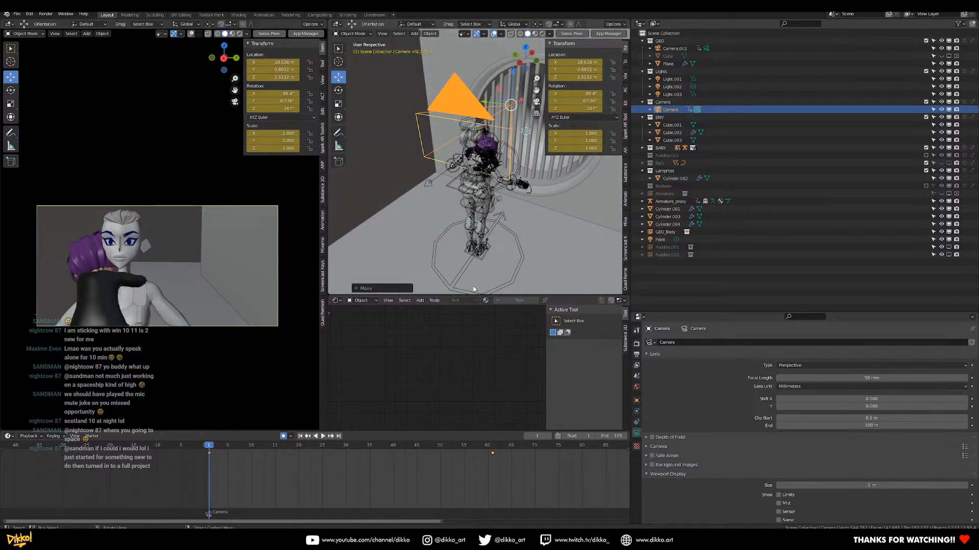
{"action": "left_click", "coordinate": [492, 453]}
{"action": "key", "text": "x"}
{"action": "left_click", "coordinate": [479, 464]}
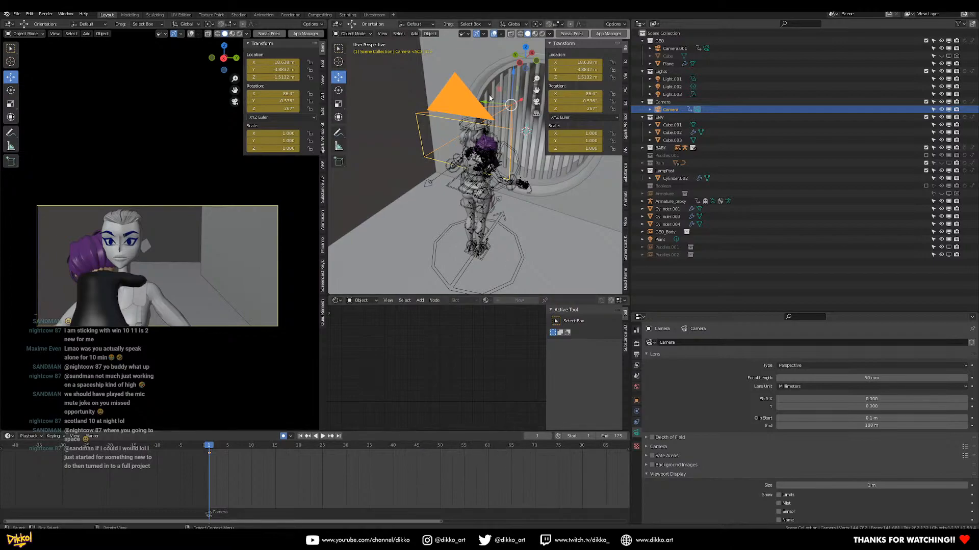
Select Armature_proxy, switch it to Pose Mode and lower its COG control by about 0.014 m along Z
{"action": "middle_click_drag", "start_coordinate": [453, 164], "coordinate": [463, 178]}
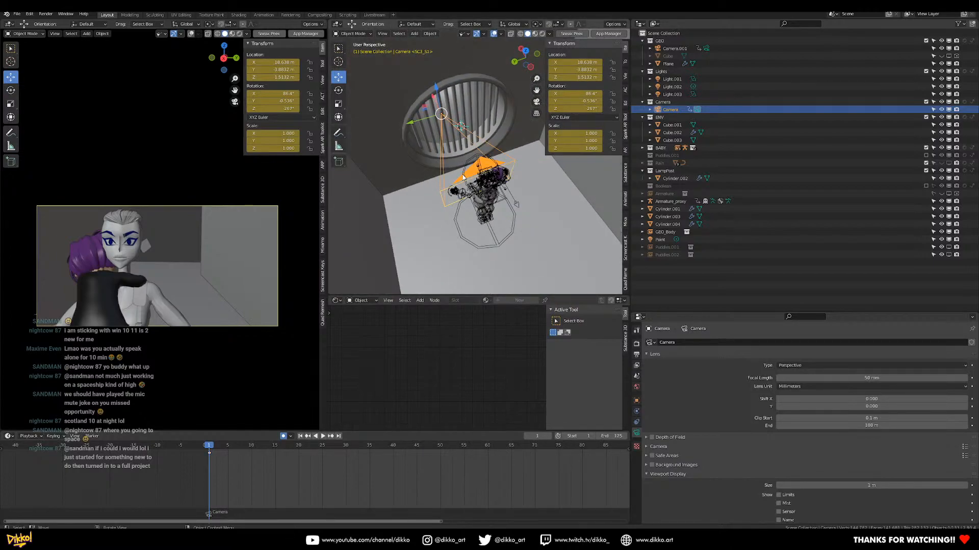
{"action": "middle_click_drag", "start_coordinate": [461, 161], "coordinate": [418, 102]}
{"action": "left_click", "coordinate": [353, 34]}
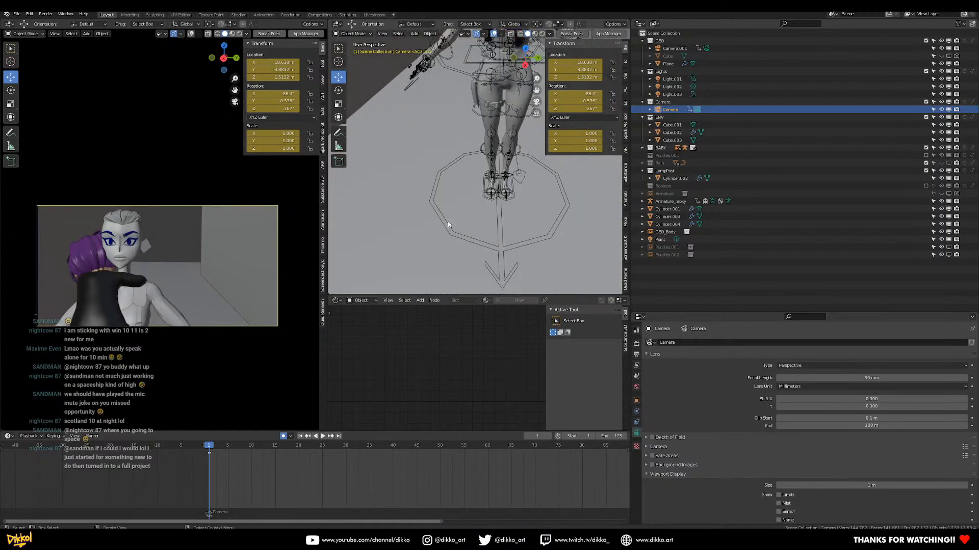
{"action": "left_click", "coordinate": [448, 223]}
{"action": "left_click", "coordinate": [363, 37]}
{"action": "left_click", "coordinate": [368, 59]}
{"action": "middle_click_drag", "start_coordinate": [449, 159], "coordinate": [507, 111]}
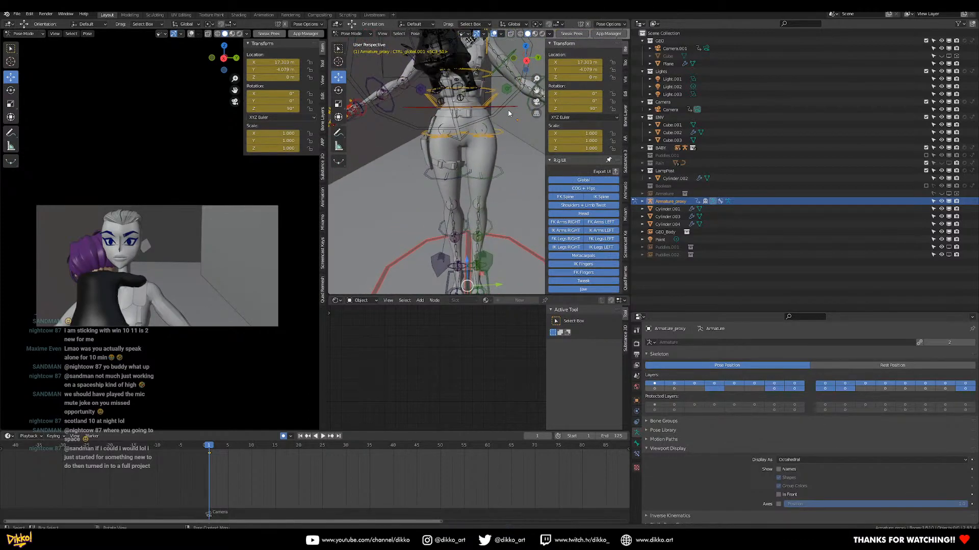
{"action": "left_click", "coordinate": [498, 104]}
{"action": "key", "text": "g"}
{"action": "key", "text": "z"}
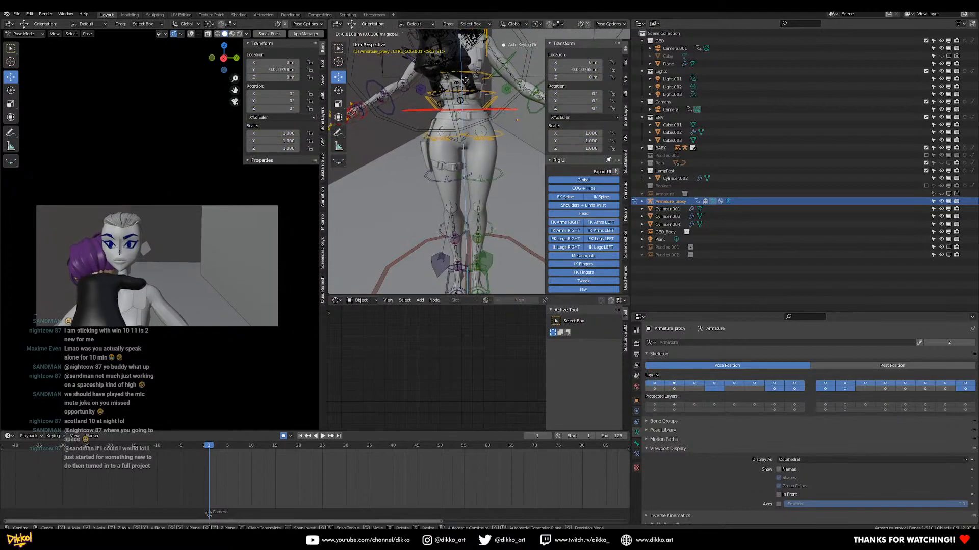
{"action": "left_click", "coordinate": [466, 81]}
Examine the rig's controls from the torso down to the knees and feet after lowering the COG
{"action": "middle_click_drag", "start_coordinate": [466, 81], "coordinate": [464, 220], "text": "shift"}
{"action": "scroll", "coordinate": [459, 115], "scroll_direction": "up", "scroll_amount": 2}
{"action": "middle_click_drag", "start_coordinate": [446, 105], "coordinate": [444, 158], "text": "shift"}
{"action": "middle_click_drag", "start_coordinate": [444, 158], "coordinate": [492, 155]}
{"action": "scroll", "coordinate": [436, 163], "scroll_direction": "up", "scroll_amount": 3}
{"action": "scroll", "coordinate": [423, 155], "scroll_direction": "up", "scroll_amount": 4}
{"action": "scroll", "coordinate": [420, 243], "scroll_direction": "down", "scroll_amount": 6}
{"action": "middle_click_drag", "start_coordinate": [463, 245], "coordinate": [445, 131], "text": "shift"}
{"action": "scroll", "coordinate": [457, 162], "scroll_direction": "down", "scroll_amount": 1}
{"action": "scroll", "coordinate": [460, 236], "scroll_direction": "down", "scroll_amount": 3}
{"action": "scroll", "coordinate": [444, 153], "scroll_direction": "down", "scroll_amount": 2}
{"action": "middle_click_drag", "start_coordinate": [442, 211], "coordinate": [440, 198]}
{"action": "middle_click_drag", "start_coordinate": [454, 245], "coordinate": [449, 99], "text": "shift"}
{"action": "middle_click_drag", "start_coordinate": [463, 288], "coordinate": [462, 135], "text": "shift"}
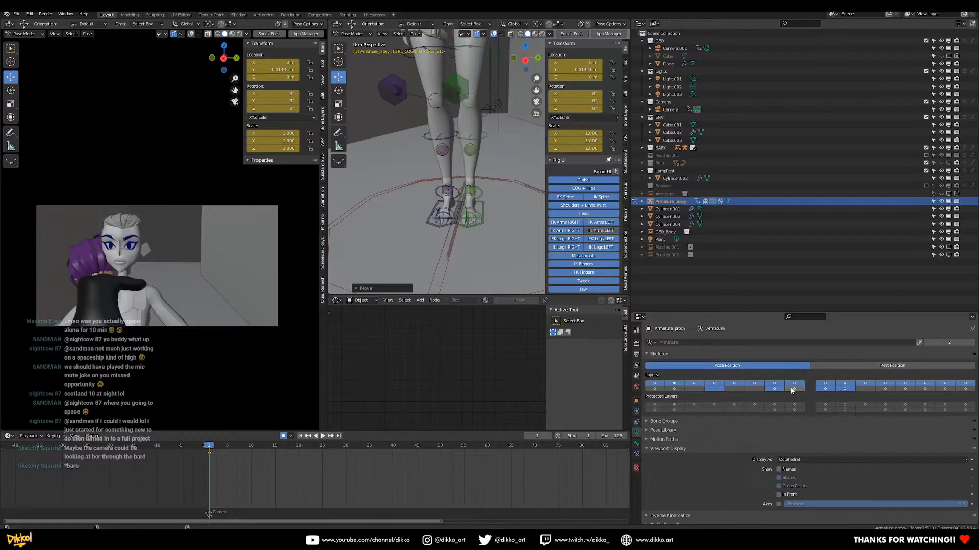
Turn off the fourth bone layer in the second row of the armature's skeleton layers
{"action": "left_click", "coordinate": [775, 388], "text": "shift"}
{"action": "left_click", "coordinate": [720, 388], "text": "shift"}
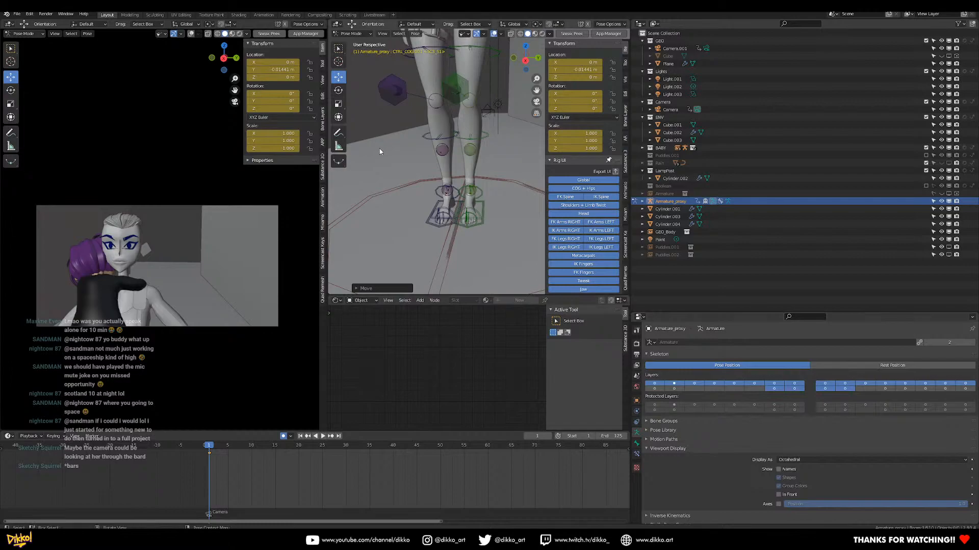
{"action": "scroll", "coordinate": [379, 151], "scroll_direction": "down", "scroll_amount": 4}
{"action": "middle_click_drag", "start_coordinate": [379, 151], "coordinate": [364, 172]}
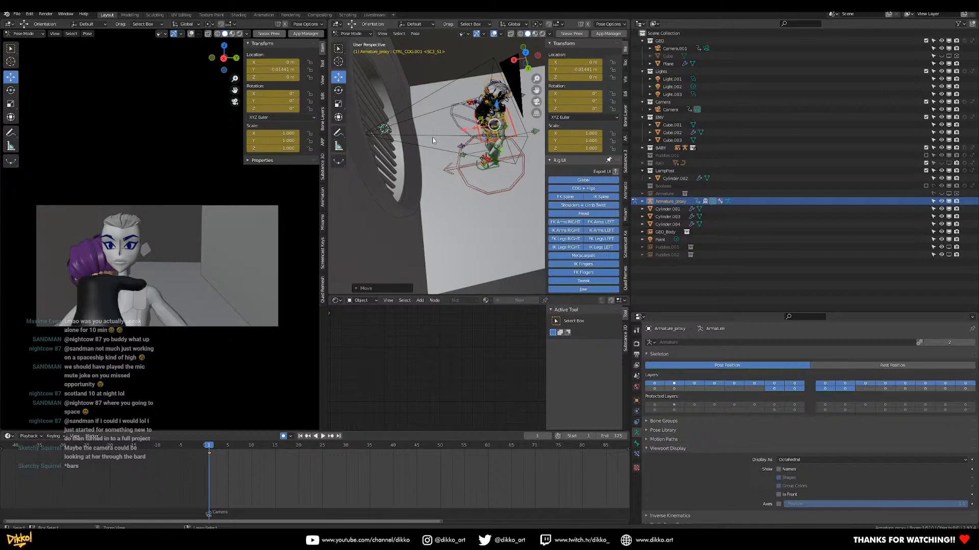
Switch to Object Mode, select the Camera and move it back along X to about 19.7 m, behind the grate bars
{"action": "left_click", "coordinate": [357, 35]}
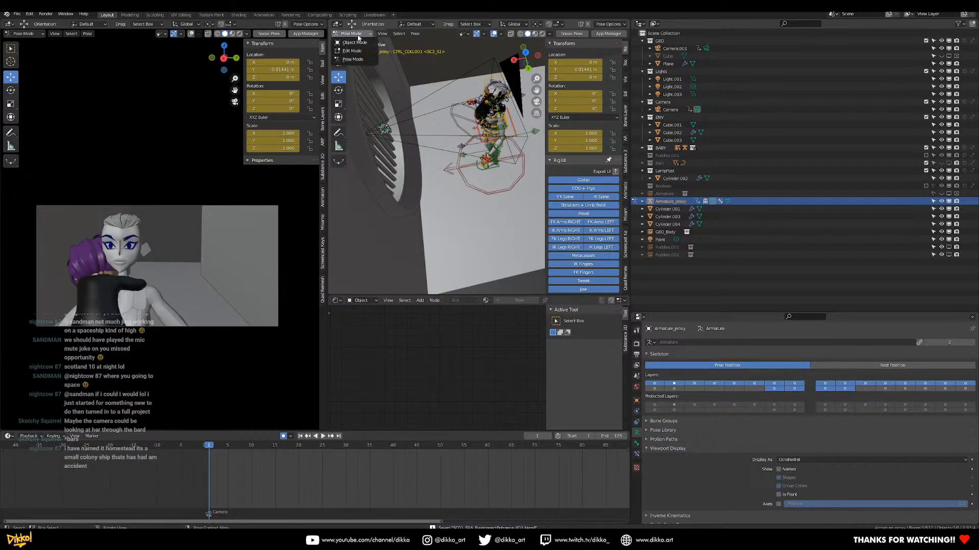
{"action": "left_click", "coordinate": [358, 42]}
{"action": "left_click", "coordinate": [399, 135]}
{"action": "middle_click_drag", "start_coordinate": [400, 135], "coordinate": [437, 143], "text": "shift"}
{"action": "scroll", "coordinate": [427, 128], "scroll_direction": "up", "scroll_amount": 4}
{"action": "scroll", "coordinate": [441, 136], "scroll_direction": "up", "scroll_amount": 3}
{"action": "scroll", "coordinate": [469, 121], "scroll_direction": "up", "scroll_amount": 3}
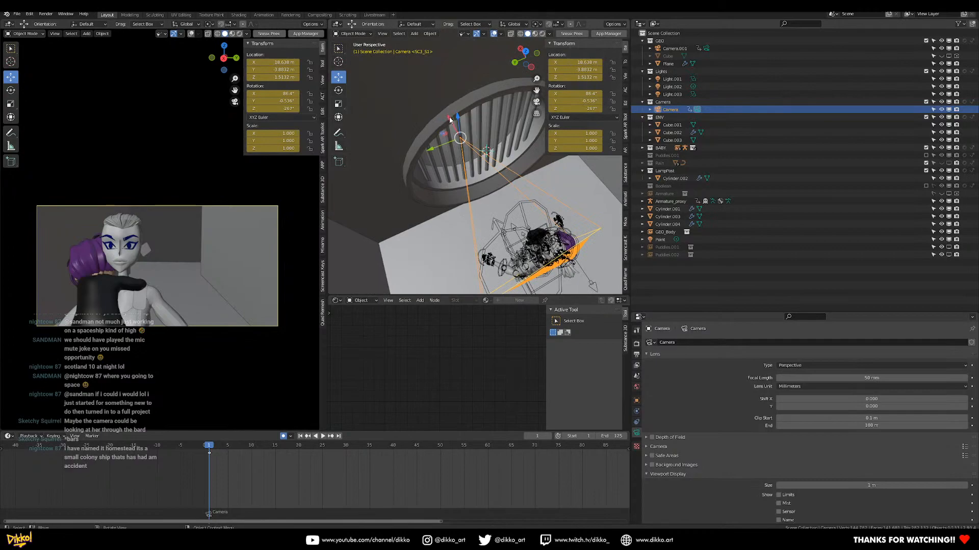
{"action": "key", "text": "g"}
{"action": "key", "text": "x"}
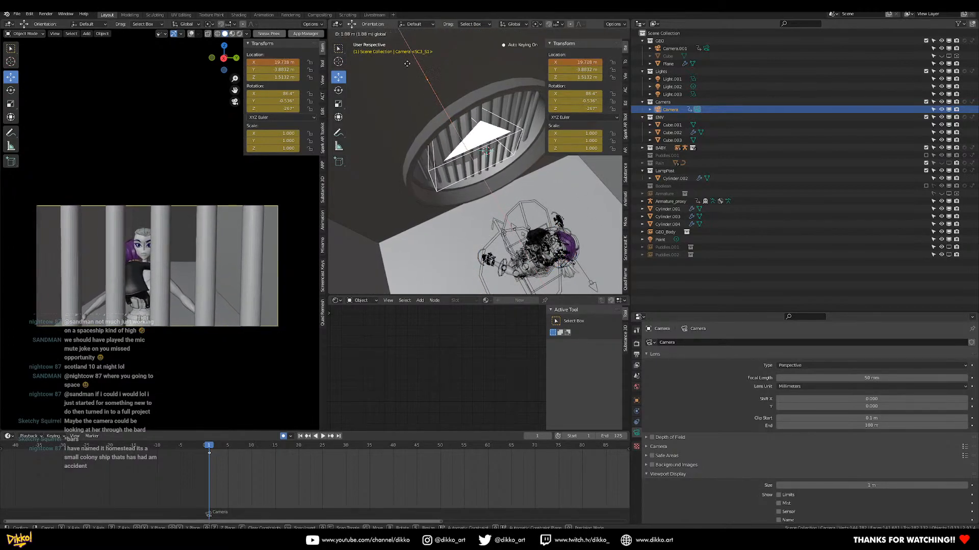
{"action": "left_click", "coordinate": [411, 71]}
Select Armature_proxy in Pose Mode and move its global control closer to the grate, to about X 18 m, Y -4.10 m
{"action": "middle_click_drag", "start_coordinate": [520, 208], "coordinate": [452, 137], "text": "shift"}
{"action": "left_click", "coordinate": [494, 258]}
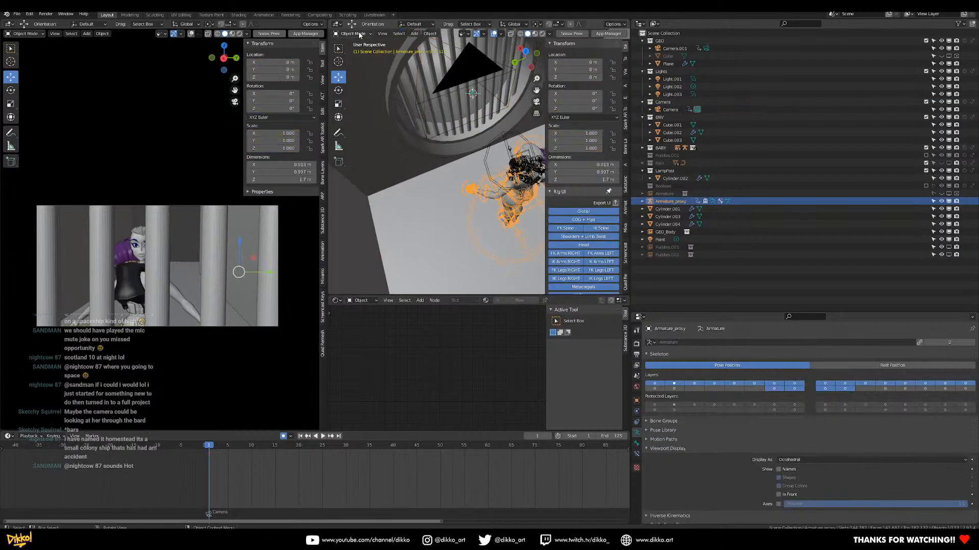
{"action": "left_click", "coordinate": [353, 59]}
{"action": "middle_click_drag", "start_coordinate": [492, 267], "coordinate": [475, 247], "text": "shift"}
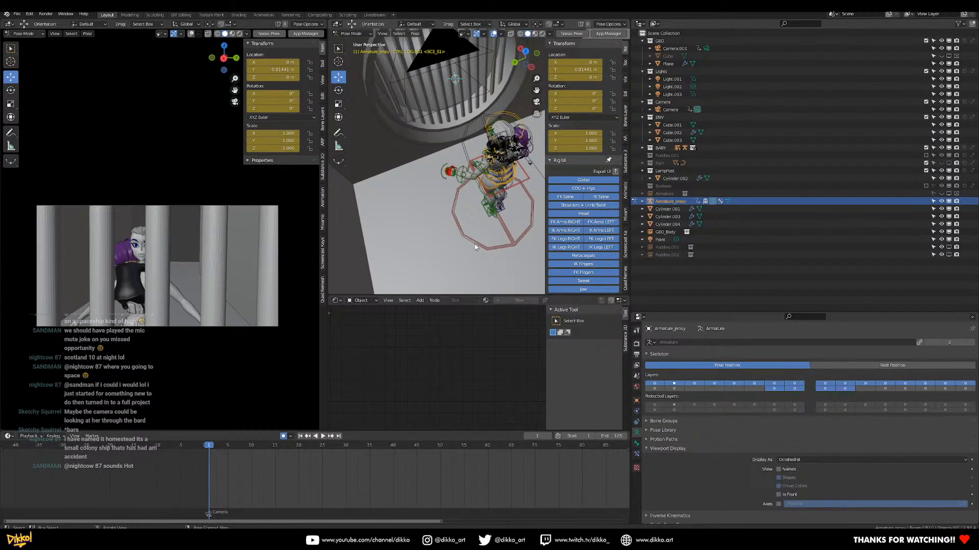
{"action": "key", "text": "g"}
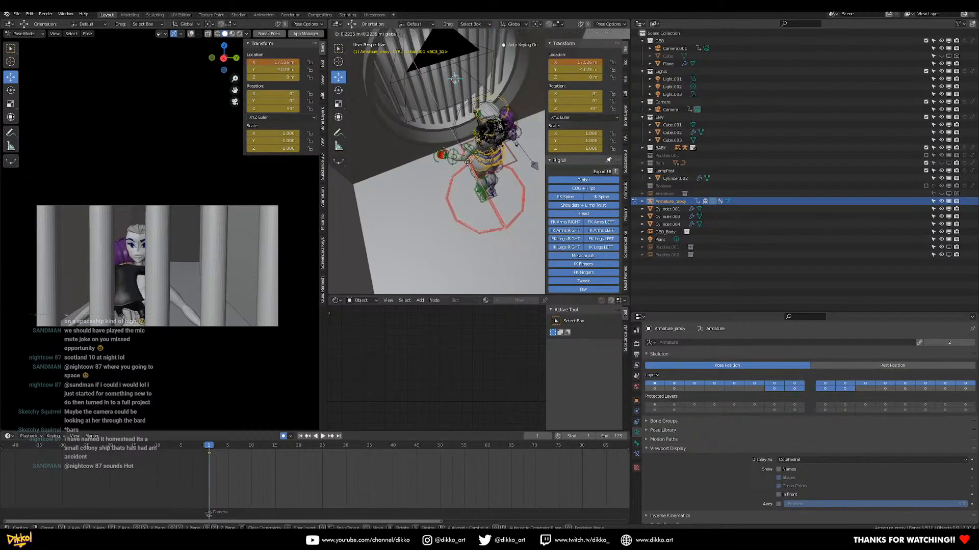
{"action": "left_click", "coordinate": [462, 141]}
{"action": "middle_click_drag", "start_coordinate": [461, 141], "coordinate": [460, 155]}
{"action": "key", "text": "g"}
{"action": "key", "text": "y"}
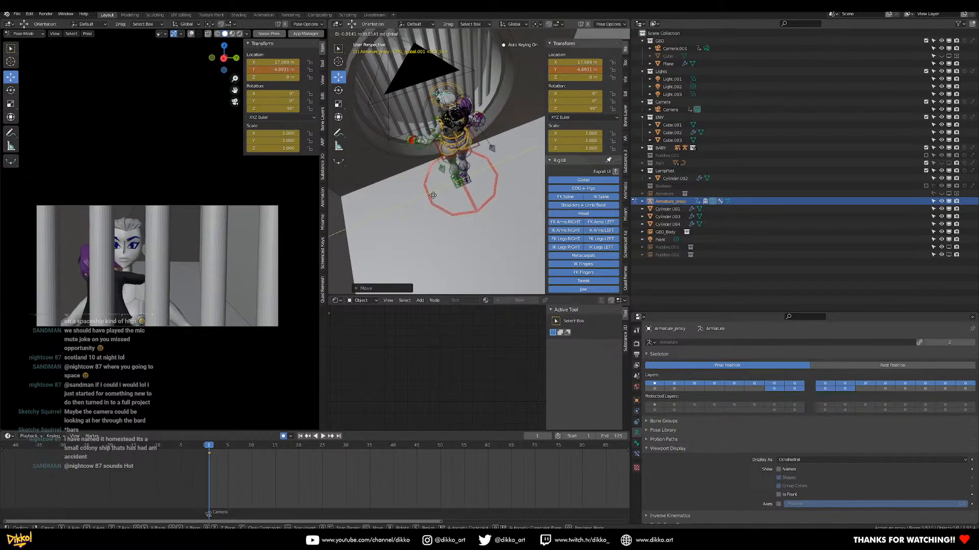
{"action": "left_click", "coordinate": [434, 196]}
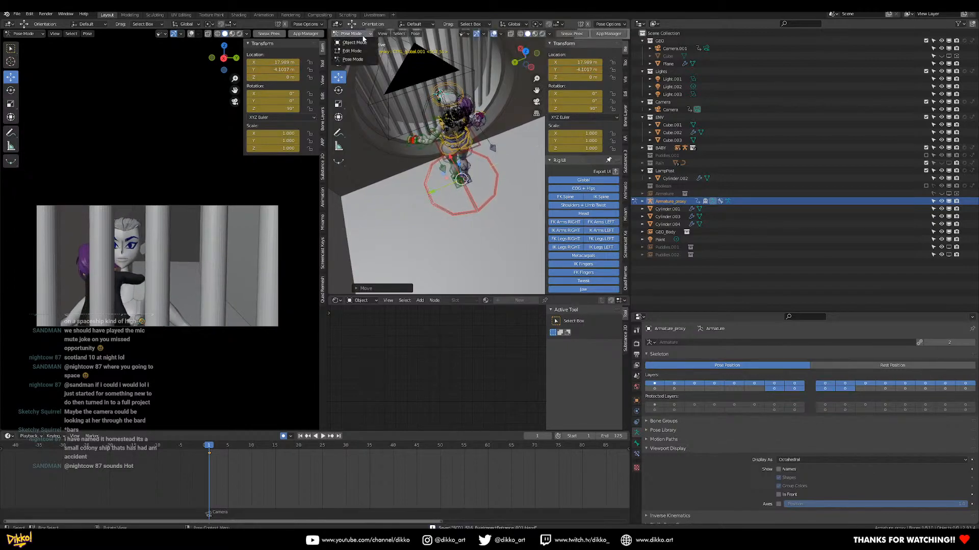
Switch to Object Mode, select the grate bars and widen their spacing by setting the Array relative offset Y factor to -3.138
{"action": "left_click", "coordinate": [366, 42]}
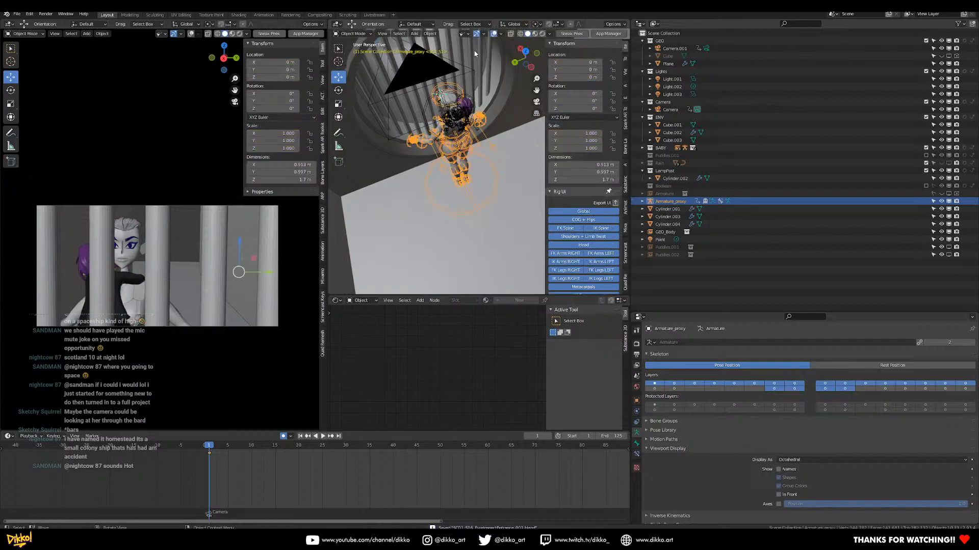
{"action": "left_click", "coordinate": [470, 73]}
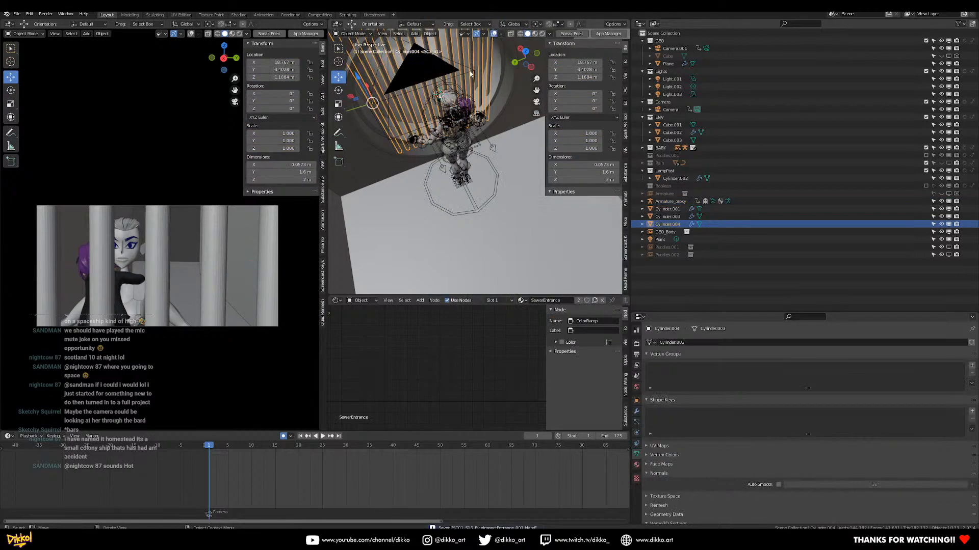
{"action": "left_click", "coordinate": [637, 413]}
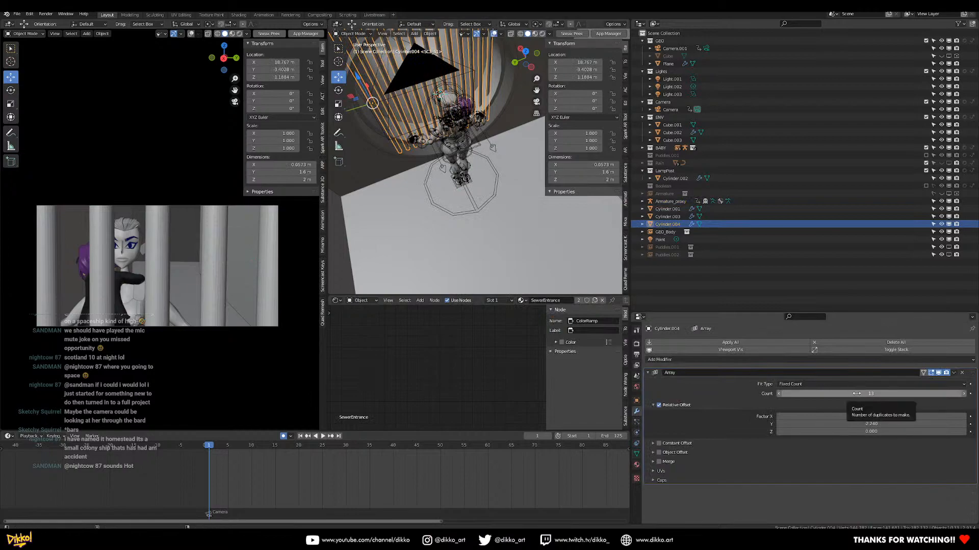
{"action": "left_click_drag", "start_coordinate": [851, 421], "coordinate": [808, 421]}
{"action": "scroll", "coordinate": [534, 244], "scroll_direction": "up", "scroll_amount": 3}
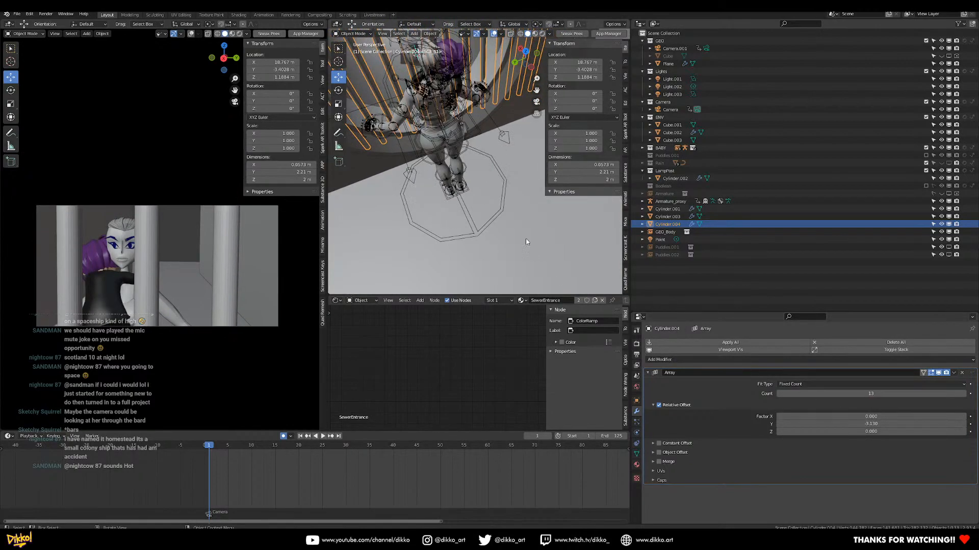
Select Armature_proxy, return it to Pose Mode and move its global control along X to about 17.93 m
{"action": "left_click", "coordinate": [392, 111]}
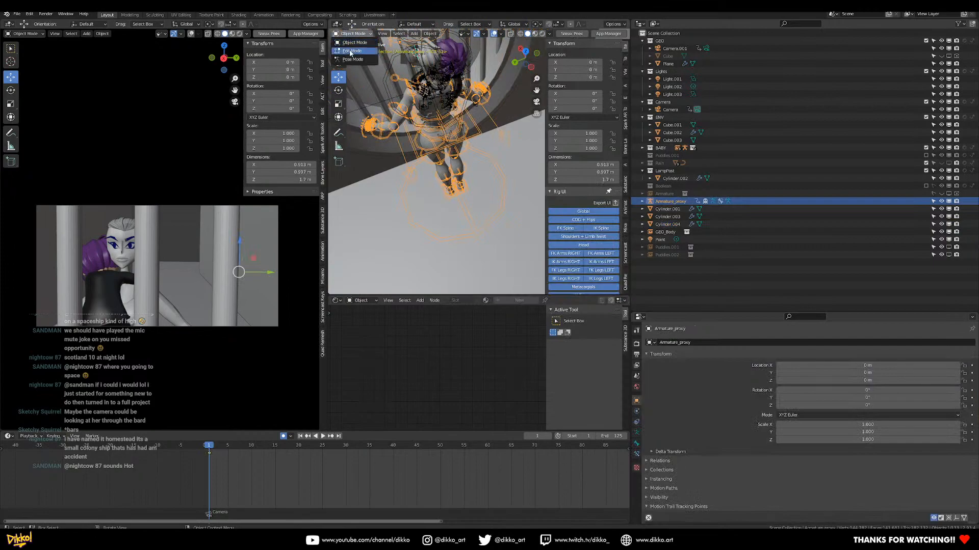
{"action": "left_click", "coordinate": [353, 59]}
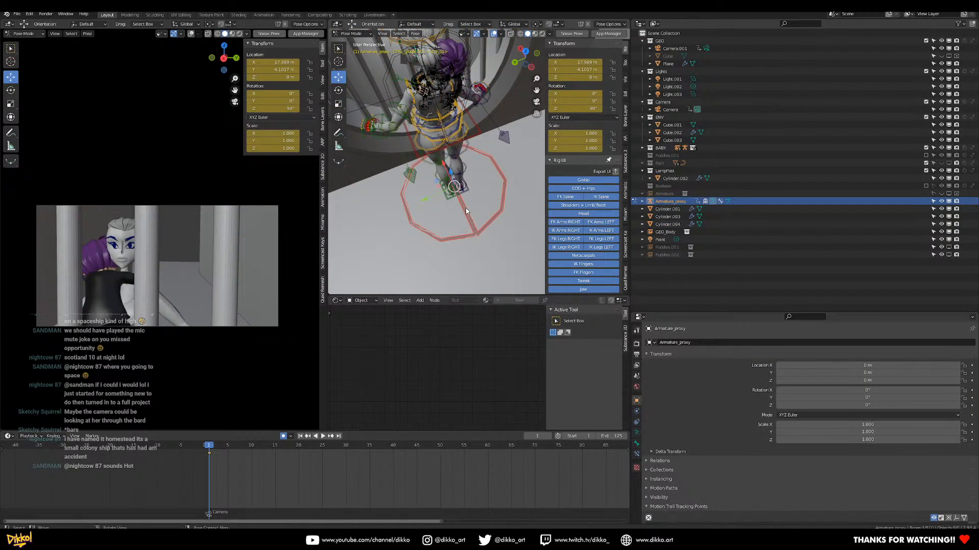
{"action": "left_click_drag", "start_coordinate": [447, 172], "coordinate": [443, 166]}
{"action": "middle_click_drag", "start_coordinate": [446, 176], "coordinate": [410, 169]}
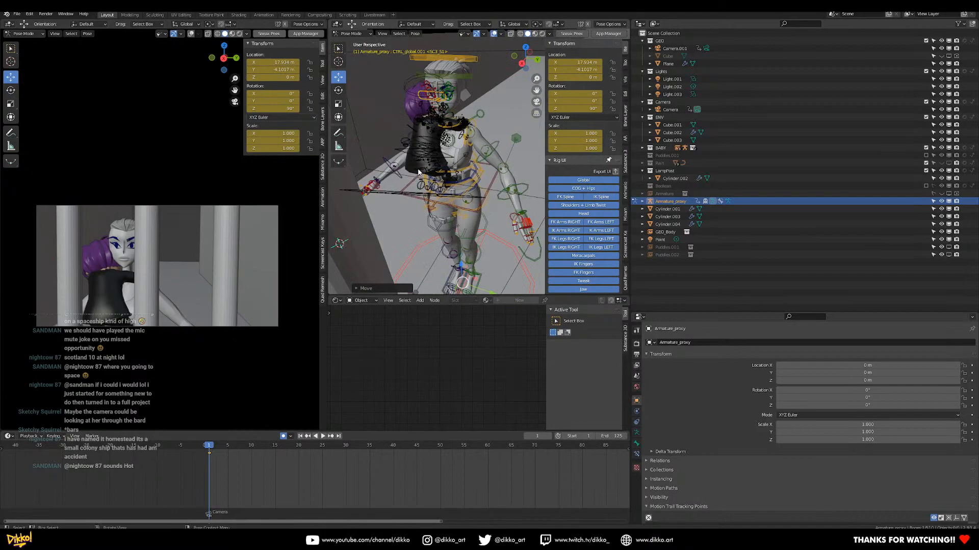
{"action": "middle_click_drag", "start_coordinate": [447, 160], "coordinate": [442, 179]}
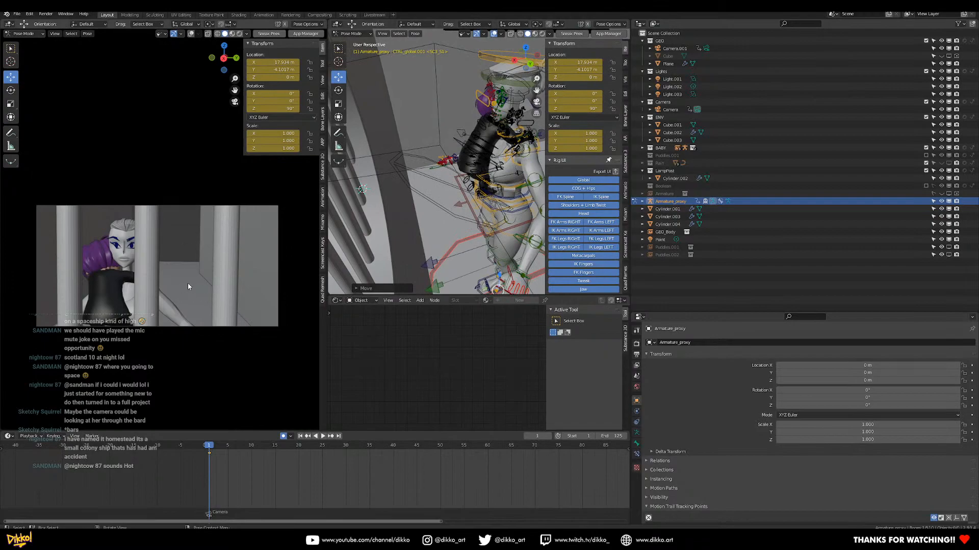
{"action": "middle_click_drag", "start_coordinate": [490, 206], "coordinate": [530, 183]}
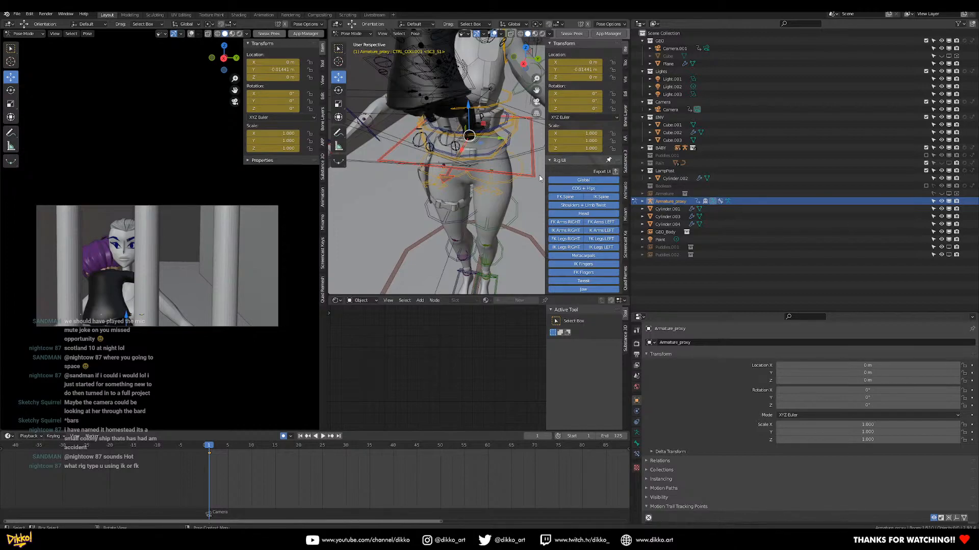
Lower the rig's COG control slightly, to about Y -0.011 m
{"action": "middle_click_drag", "start_coordinate": [468, 159], "coordinate": [451, 173]}
{"action": "left_click_drag", "start_coordinate": [472, 138], "coordinate": [482, 177]}
{"action": "middle_click_drag", "start_coordinate": [481, 177], "coordinate": [498, 140]}
{"action": "middle_click_drag", "start_coordinate": [498, 219], "coordinate": [474, 153], "text": "shift"}
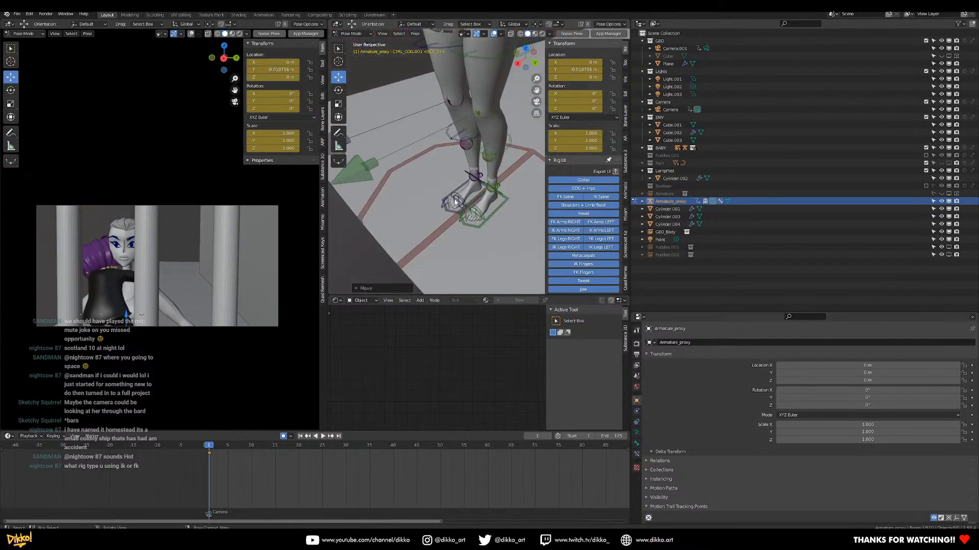
Select the right foot's IK control and move it outward to widen the stance
{"action": "left_click", "coordinate": [442, 203]}
{"action": "middle_click_drag", "start_coordinate": [442, 202], "coordinate": [466, 206]}
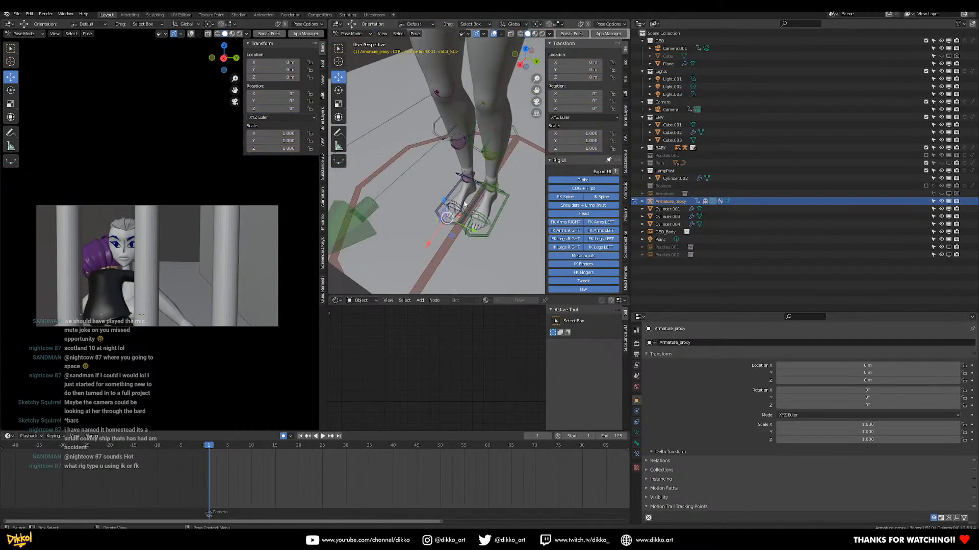
{"action": "left_click_drag", "start_coordinate": [483, 208], "coordinate": [435, 188]}
Move the left foot's IK control outward to about X 0.154 m and rotate both foot controls outward about global Z
{"action": "left_click", "coordinate": [498, 219]}
{"action": "middle_click_drag", "start_coordinate": [504, 219], "coordinate": [456, 198]}
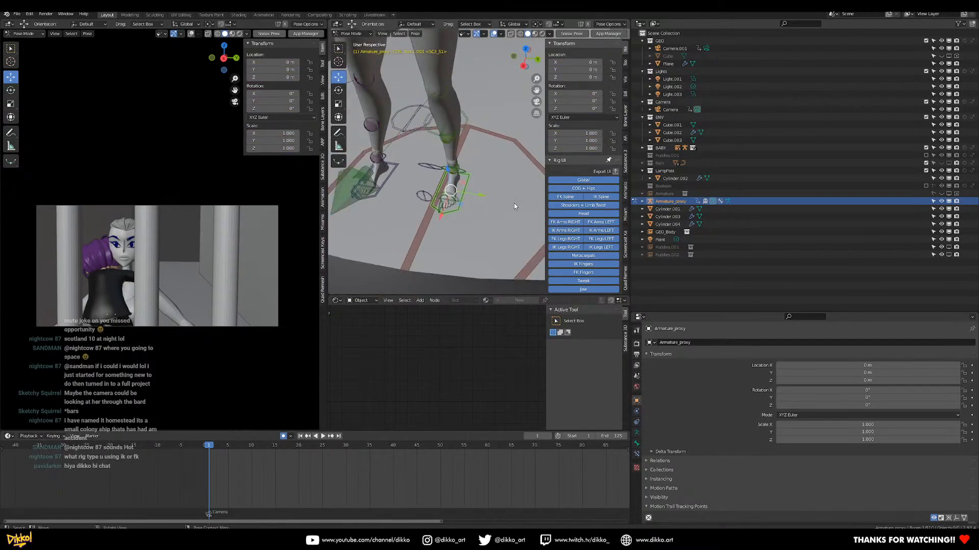
{"action": "left_click_drag", "start_coordinate": [480, 196], "coordinate": [510, 195]}
{"action": "key", "text": "r"}
{"action": "key", "text": "z"}
{"action": "left_click", "coordinate": [520, 169]}
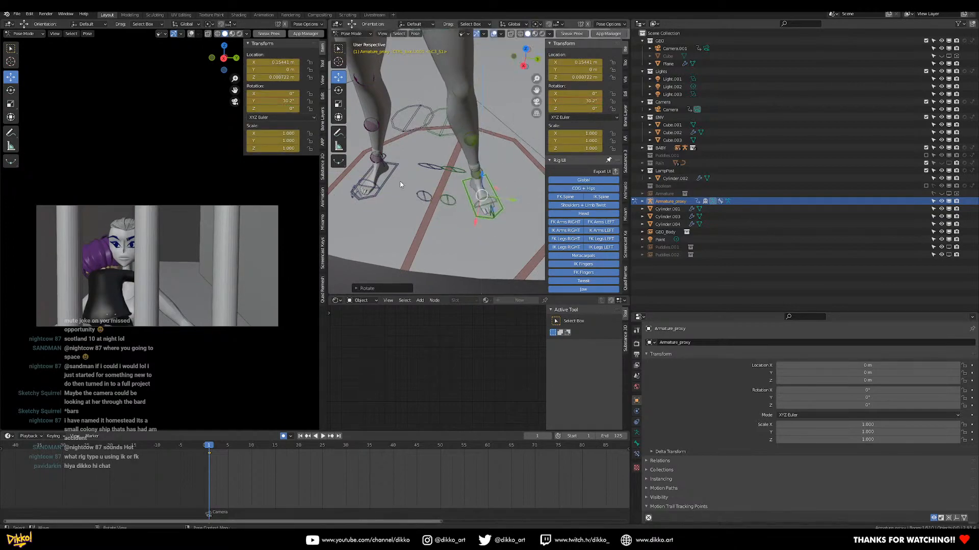
{"action": "key", "text": "r"}
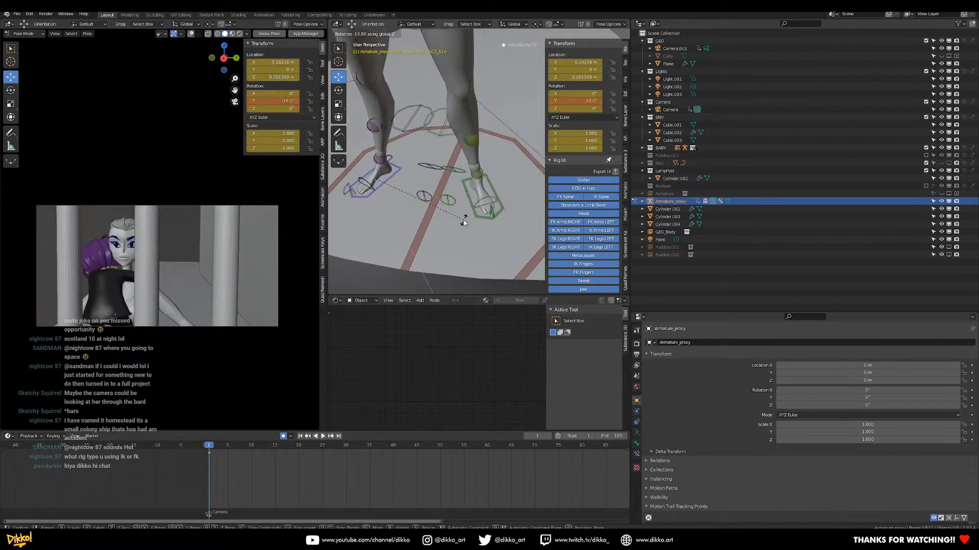
{"action": "left_click", "coordinate": [464, 221]}
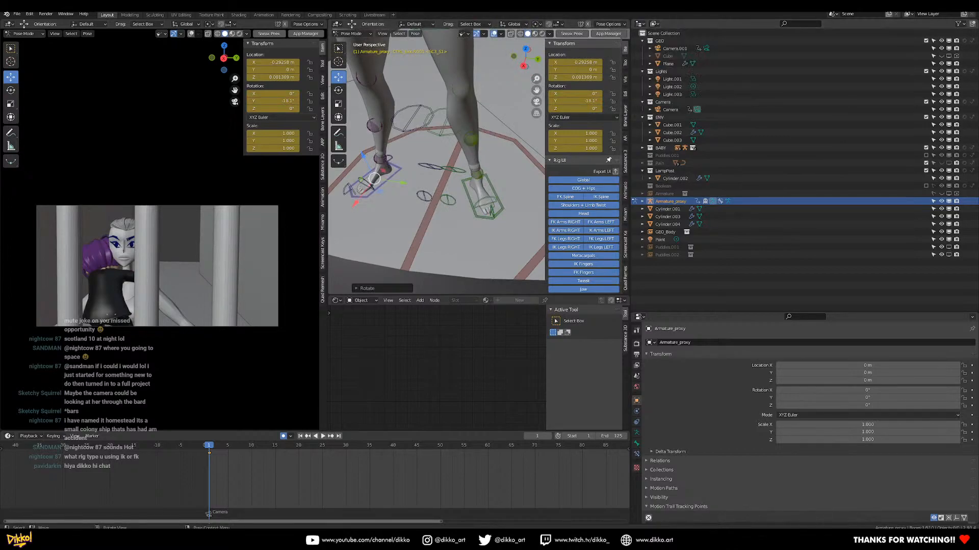
Examine the linked character libraries in the outliner's Blender File mode, switch through Scenes mode and restore View Layer mode
{"action": "left_click", "coordinate": [654, 23]}
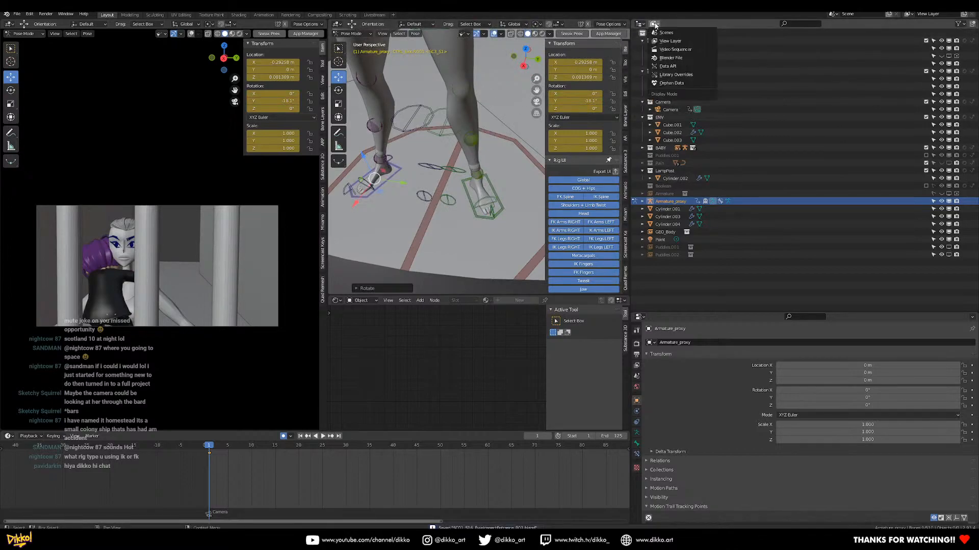
{"action": "left_click", "coordinate": [686, 59]}
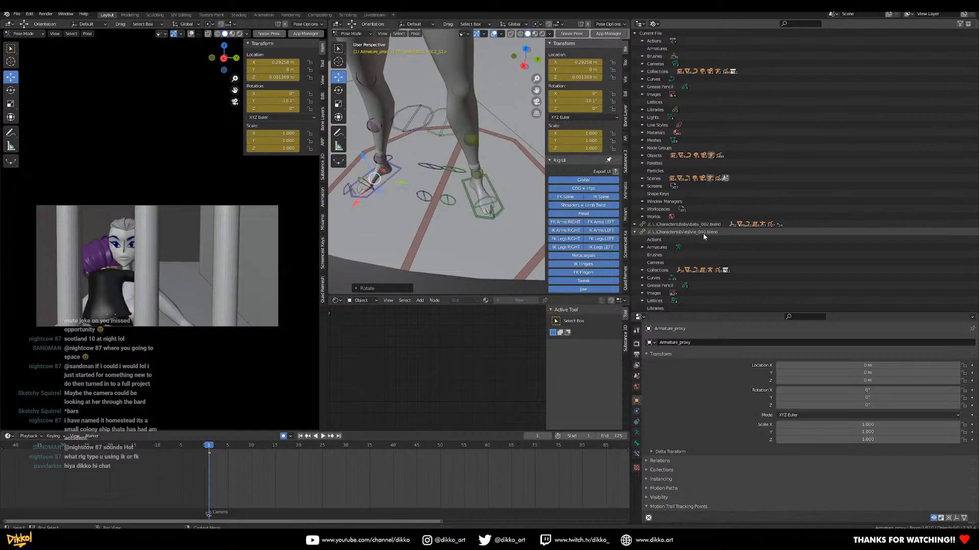
{"action": "left_click", "coordinate": [654, 23]}
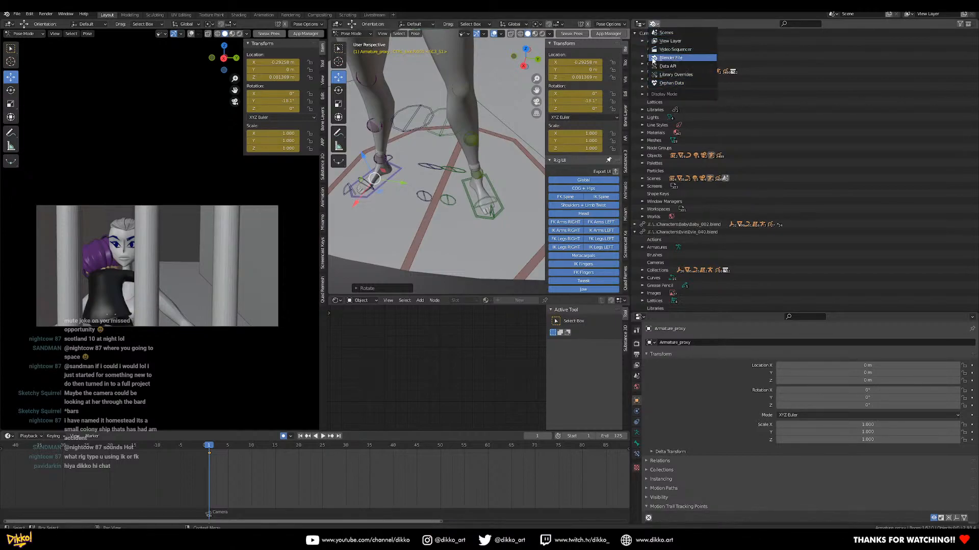
{"action": "left_click", "coordinate": [676, 33]}
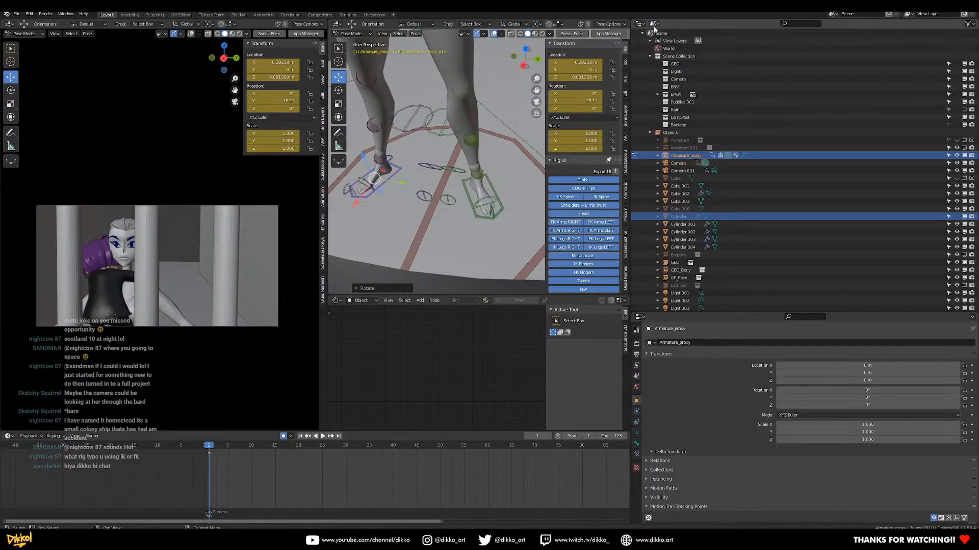
{"action": "left_click", "coordinate": [654, 24]}
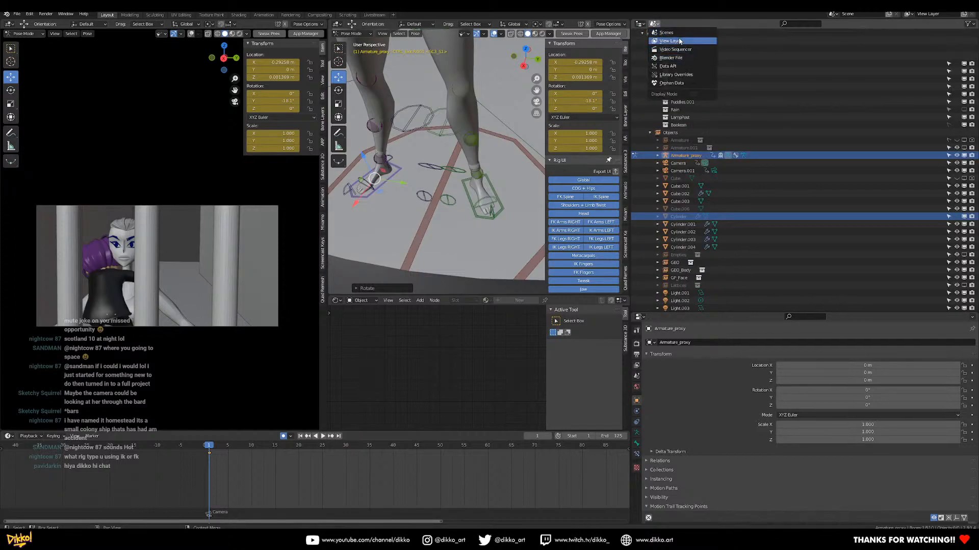
{"action": "left_click", "coordinate": [679, 41]}
Save the file, then shift the COG control slightly and tilt it about 4° around its local X axis
{"action": "mouse_move", "coordinate": [459, 153]}
{"action": "middle_mouse_down"}
{"action": "mouse_move", "coordinate": [441, 158]}
{"action": "mouse_move", "coordinate": [453, 151]}
{"action": "mouse_move", "coordinate": [498, 163]}
{"action": "mouse_move", "coordinate": [465, 179]}
{"action": "mouse_move", "coordinate": [483, 213]}
{"action": "mouse_move", "coordinate": [445, 126]}
{"action": "mouse_move", "coordinate": [474, 141]}
{"action": "middle_mouse_up"}
{"action": "key", "text": "ctrl+s"}
{"action": "left_click", "coordinate": [384, 114]}
{"action": "mouse_move", "coordinate": [464, 89]}
{"action": "left_mouse_down"}
{"action": "mouse_move", "coordinate": [466, 102]}
{"action": "mouse_move", "coordinate": [470, 88]}
{"action": "left_mouse_up"}
{"action": "scroll", "coordinate": [470, 88], "scroll_direction": "down", "scroll_amount": 3}
{"action": "middle_click_drag", "start_coordinate": [474, 110], "coordinate": [408, 77]}
{"action": "key", "text": "r"}
{"action": "key", "text": "x"}
{"action": "key", "text": "x"}
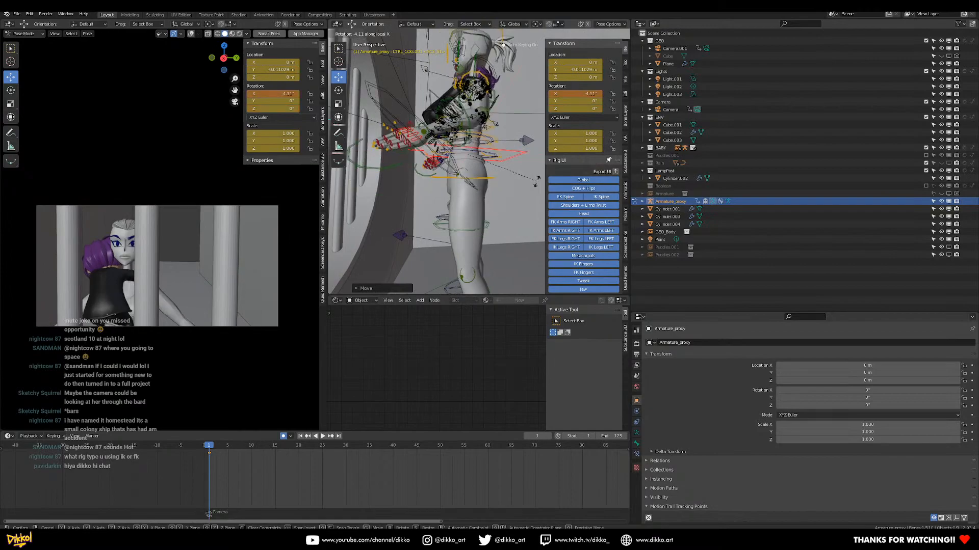
{"action": "left_click", "coordinate": [537, 184]}
Select the right bicep FK control and rotate it about 19° around its local X axis
{"action": "middle_click_drag", "start_coordinate": [537, 184], "coordinate": [491, 171]}
{"action": "left_click", "coordinate": [442, 123]}
{"action": "key", "text": "r"}
{"action": "key", "text": "x"}
{"action": "key", "text": "x"}
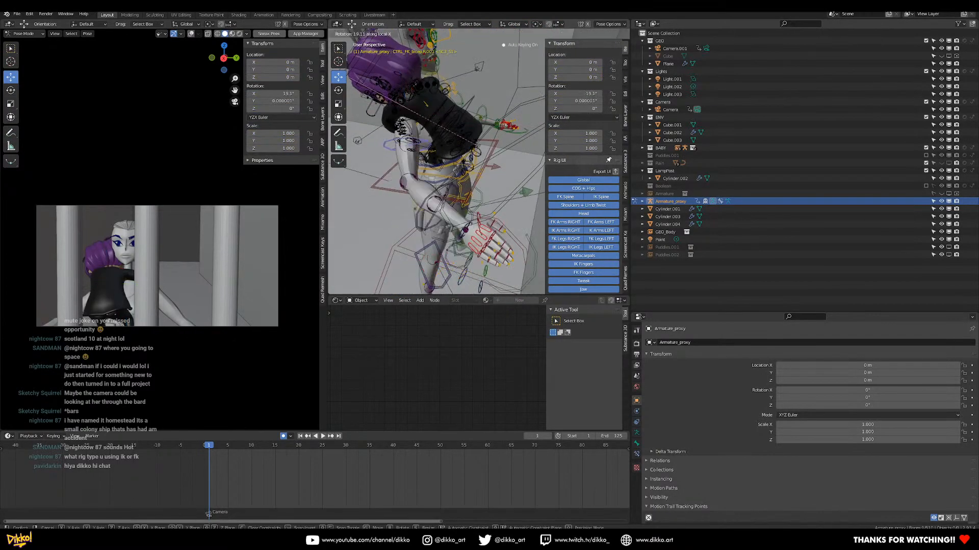
{"action": "left_click", "coordinate": [511, 136]}
Rotate the right bicep FK control further in the view plane, to about X 30.4°, Z 22.4°
{"action": "middle_click_drag", "start_coordinate": [512, 136], "coordinate": [480, 131]}
{"action": "scroll", "coordinate": [448, 123], "scroll_direction": "up", "scroll_amount": 8}
{"action": "scroll", "coordinate": [448, 123], "scroll_direction": "down", "scroll_amount": 4}
{"action": "key", "text": "r"}
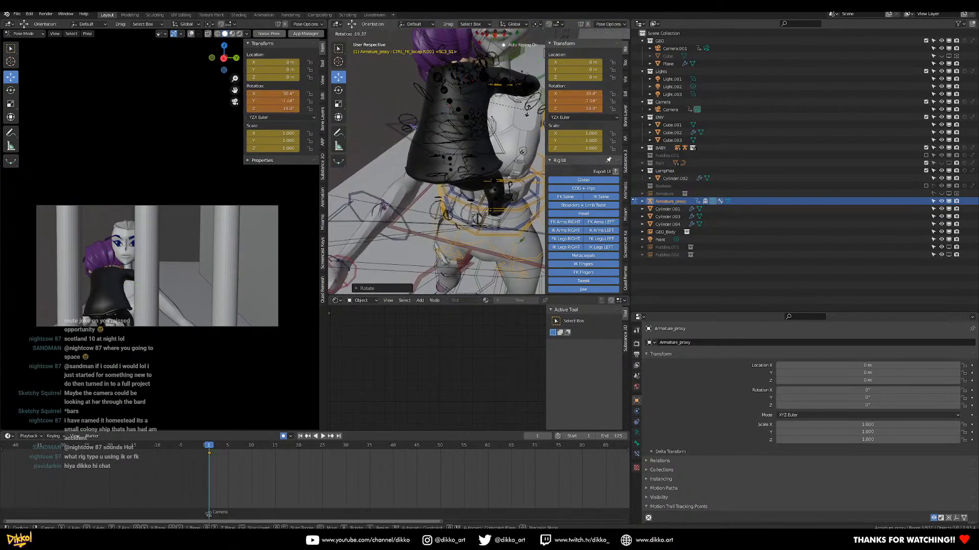
{"action": "left_click", "coordinate": [472, 164]}
Select the right forearm FK control and bend the elbow around its local X axis so the hand rises
{"action": "mouse_move", "coordinate": [472, 164]}
{"action": "middle_mouse_down"}
{"action": "mouse_move", "coordinate": [503, 186]}
{"action": "mouse_move", "coordinate": [464, 174]}
{"action": "middle_mouse_up"}
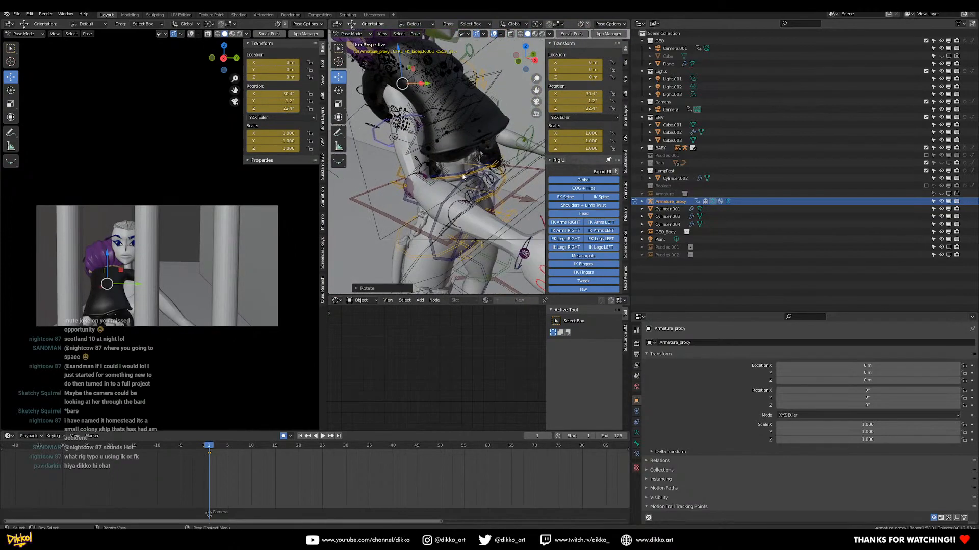
{"action": "left_click", "coordinate": [434, 215]}
{"action": "left_click", "coordinate": [484, 217]}
{"action": "key", "text": "r"}
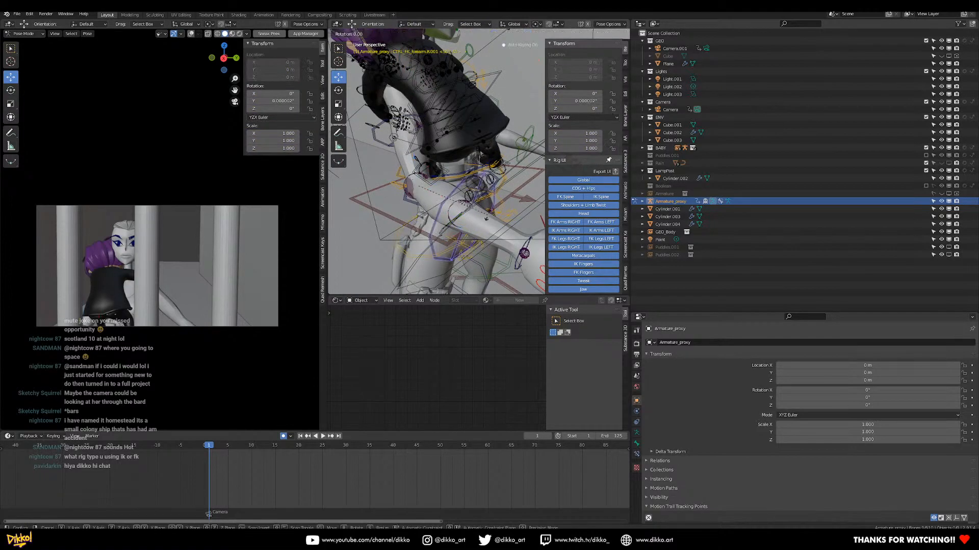
{"action": "key", "text": "x"}
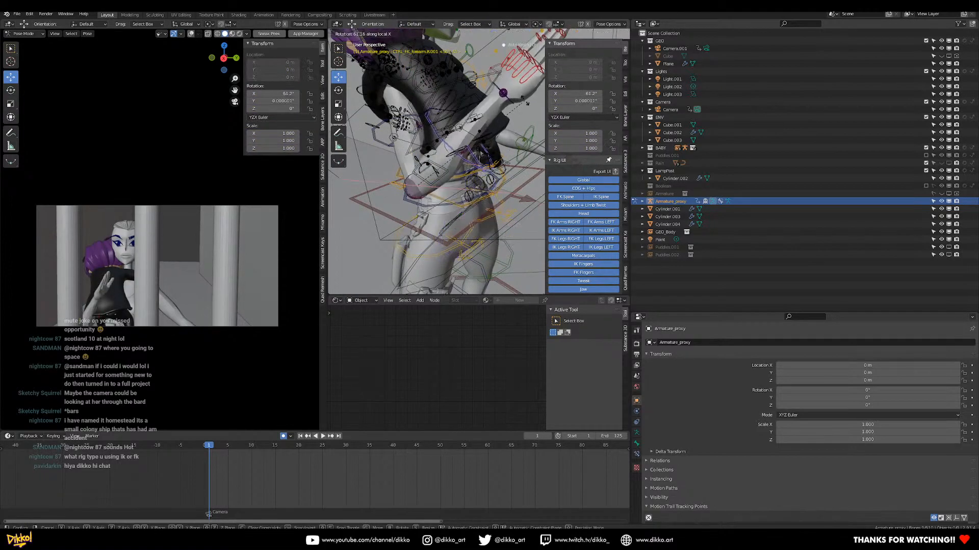
{"action": "left_click", "coordinate": [519, 116]}
Reselect the right bicep FK control and rotate it to bring the forearm across the chest
{"action": "middle_click_drag", "start_coordinate": [519, 116], "coordinate": [370, 122]}
{"action": "left_click", "coordinate": [396, 124]}
{"action": "key", "text": "r"}
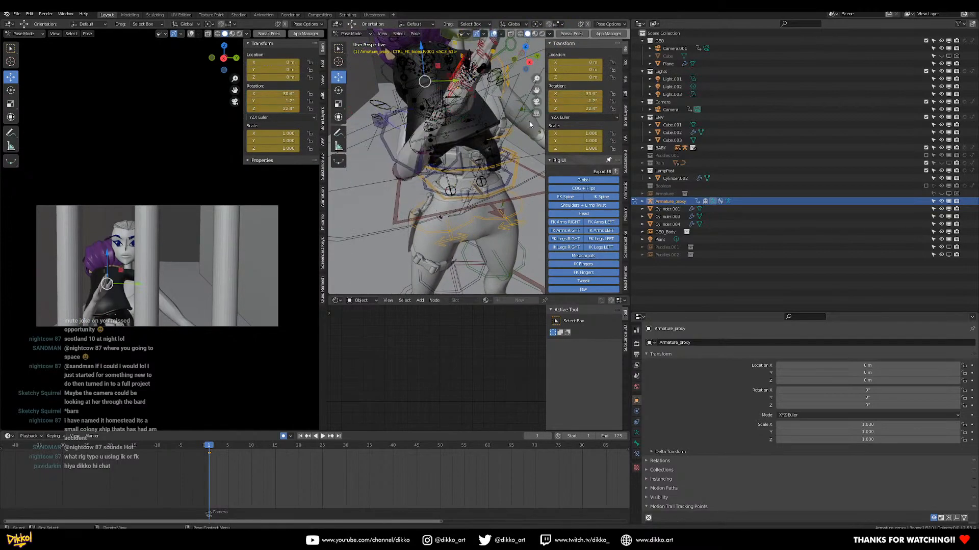
{"action": "left_click", "coordinate": [489, 174]}
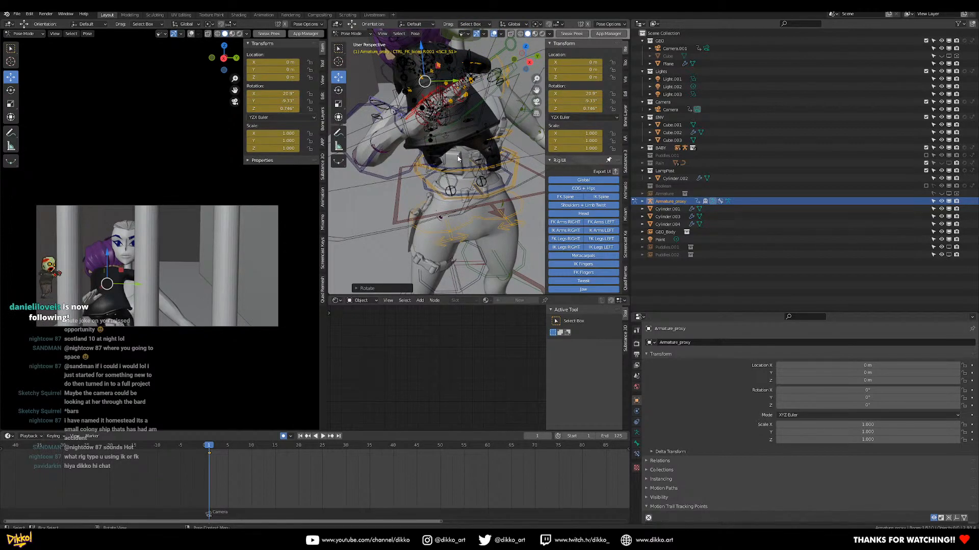
{"action": "key", "text": "r"}
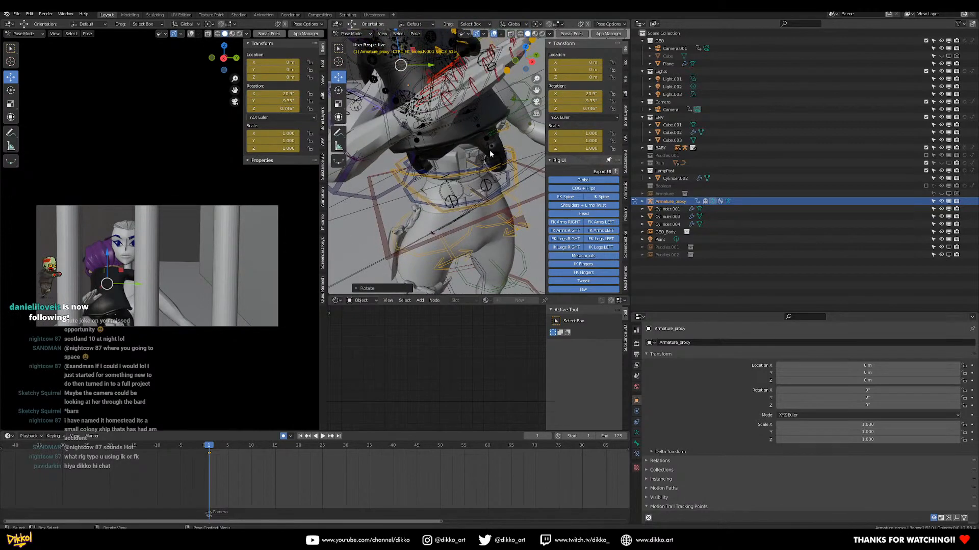
{"action": "left_click", "coordinate": [485, 152]}
Trackball-rotate the right bicep FK control from the side and twist it around Y
{"action": "middle_click_drag", "start_coordinate": [486, 152], "coordinate": [523, 179]}
{"action": "key", "text": "r"}
{"action": "key", "text": "r"}
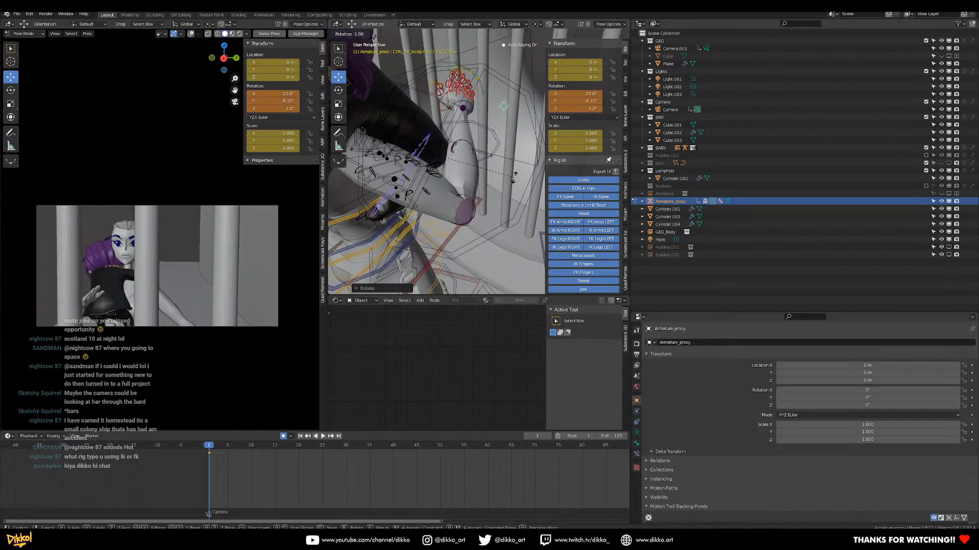
{"action": "left_click", "coordinate": [514, 214]}
{"action": "key", "text": "r"}
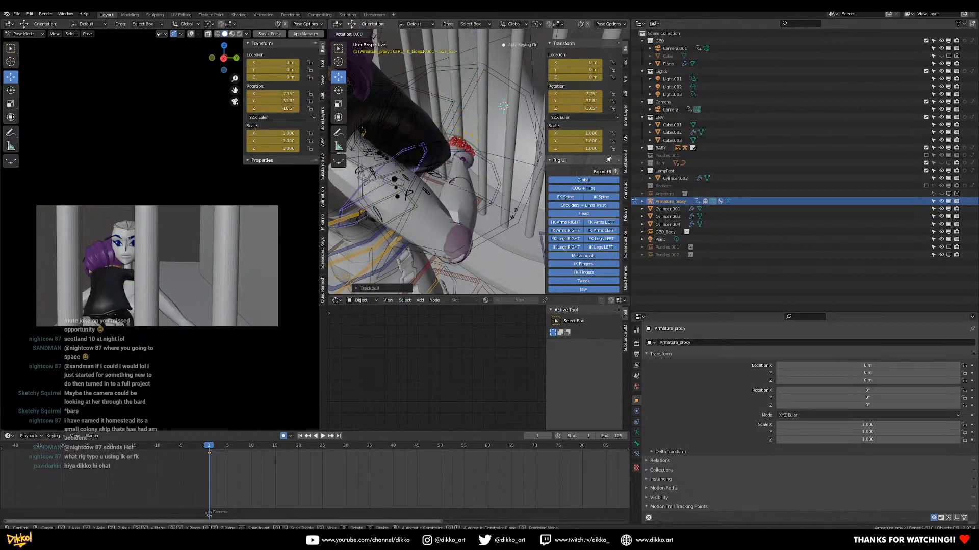
{"action": "key", "text": "y"}
{"action": "left_click", "coordinate": [486, 234]}
Rotate the right bicep FK control from the front so the forearm lies across the waist
{"action": "middle_click_drag", "start_coordinate": [472, 178], "coordinate": [469, 128]}
{"action": "key", "text": "r"}
{"action": "left_click", "coordinate": [477, 166]}
{"action": "key", "text": "r"}
{"action": "left_click", "coordinate": [502, 141]}
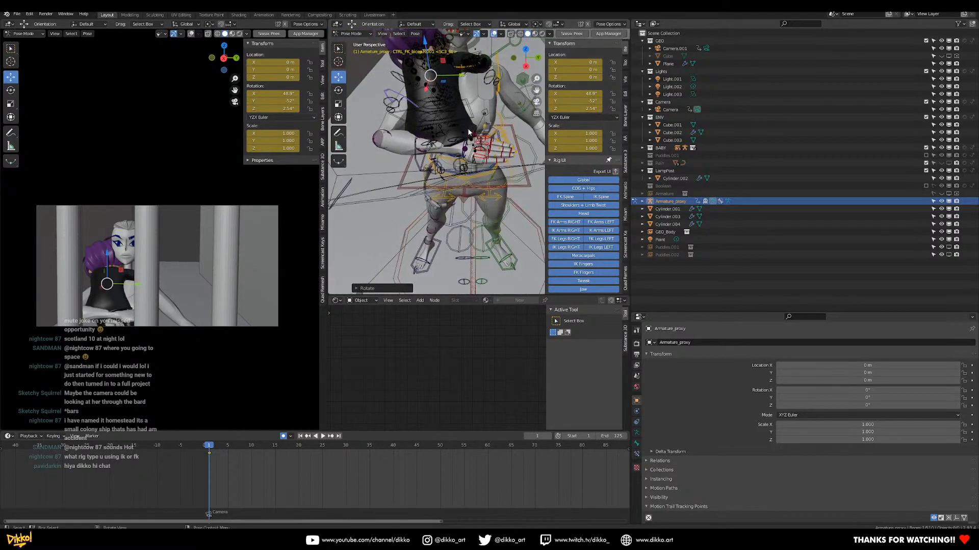
Switch to Object Mode, select the grate bars Cylinder.004 and hide them in the viewport
{"action": "scroll", "coordinate": [470, 131], "scroll_direction": "up", "scroll_amount": 3}
{"action": "scroll", "coordinate": [462, 157], "scroll_direction": "down", "scroll_amount": 5}
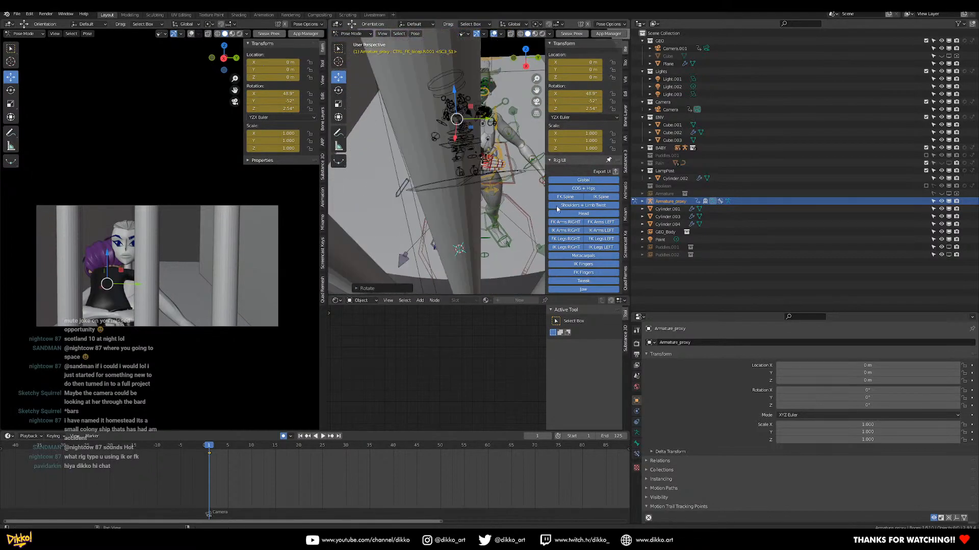
{"action": "middle_click_drag", "start_coordinate": [474, 236], "coordinate": [449, 198]}
{"action": "scroll", "coordinate": [449, 198], "scroll_direction": "down", "scroll_amount": 4}
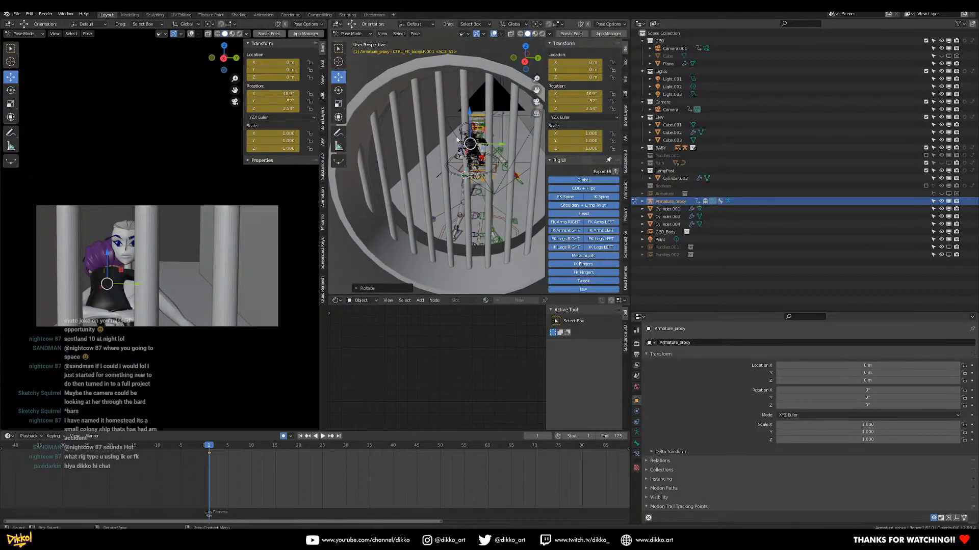
{"action": "left_click", "coordinate": [355, 42]}
{"action": "left_click", "coordinate": [445, 100]}
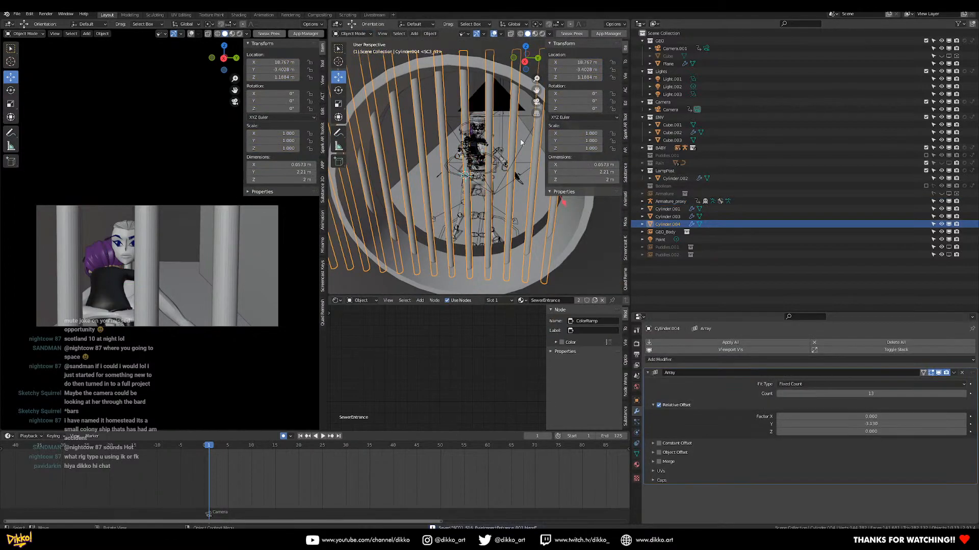
{"action": "left_click", "coordinate": [941, 224]}
Return Armature_proxy to Pose Mode, select the right hand FK control and rotate it around Y
{"action": "middle_click_drag", "start_coordinate": [425, 128], "coordinate": [458, 236]}
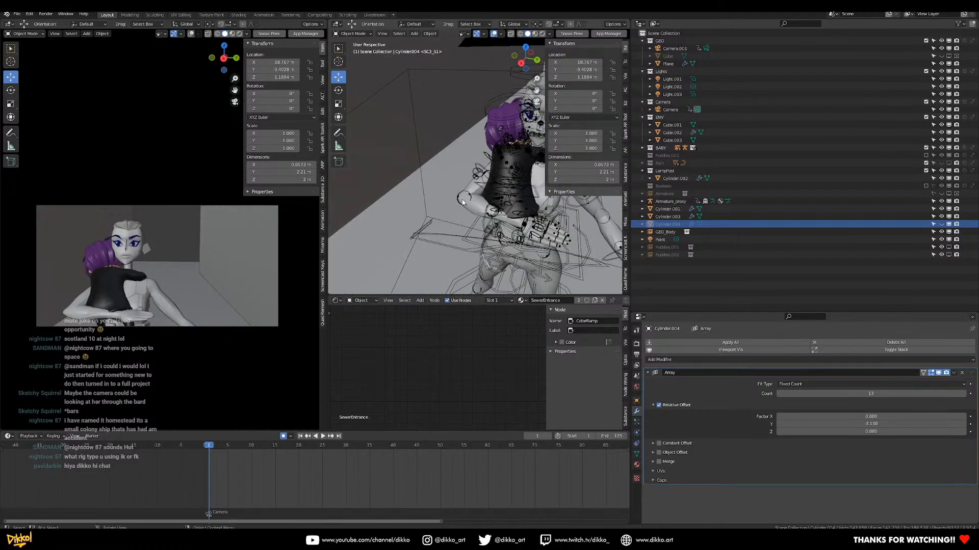
{"action": "left_click", "coordinate": [463, 194]}
{"action": "left_click", "coordinate": [349, 58]}
{"action": "middle_click_drag", "start_coordinate": [408, 169], "coordinate": [447, 213]}
{"action": "left_click", "coordinate": [460, 214]}
{"action": "key", "text": "r"}
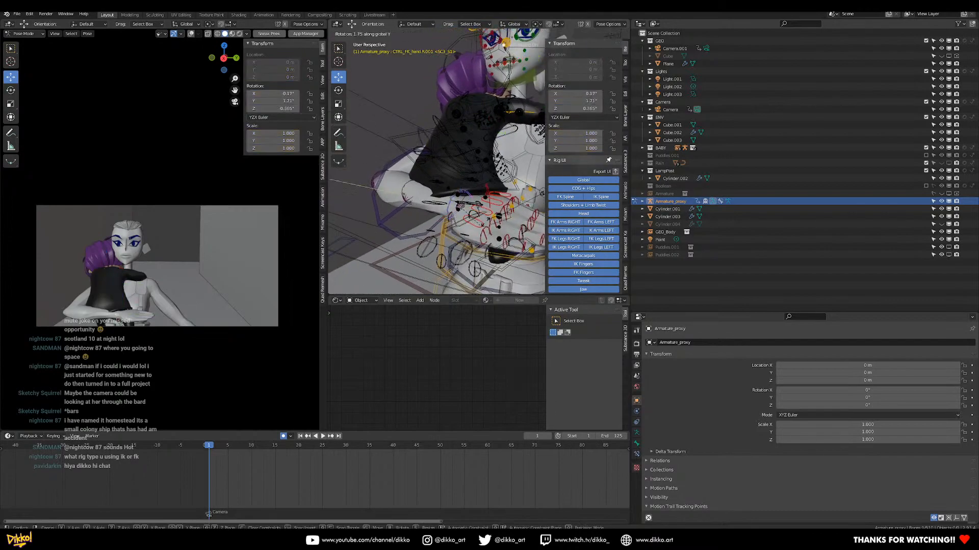
{"action": "left_click", "coordinate": [510, 219]}
Hide the viewport toolbar and refine the right hand's rotation with a free and a trackball rotation
{"action": "middle_click_drag", "start_coordinate": [510, 219], "coordinate": [422, 230]}
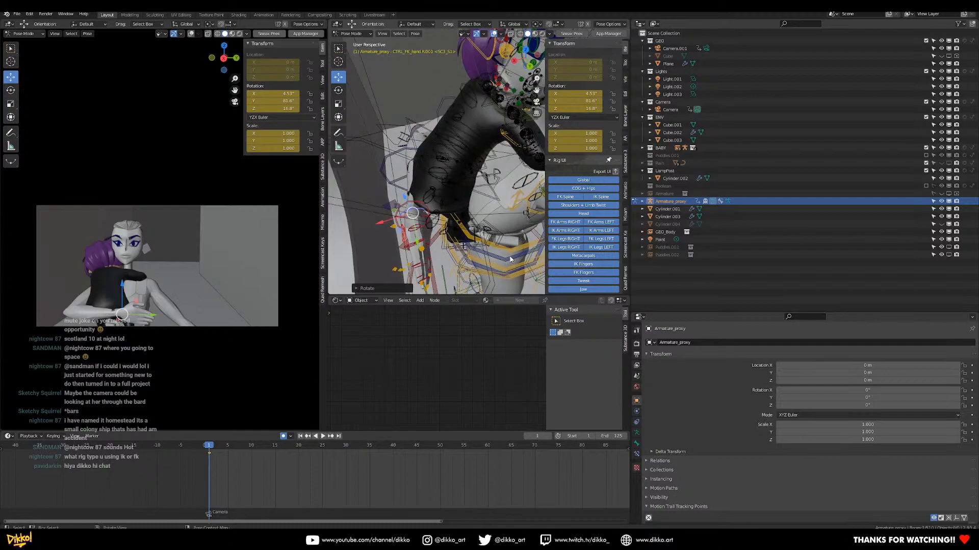
{"action": "key", "text": "t"}
{"action": "key", "text": "r"}
{"action": "left_click", "coordinate": [473, 225]}
{"action": "key", "text": "r"}
{"action": "key", "text": "r"}
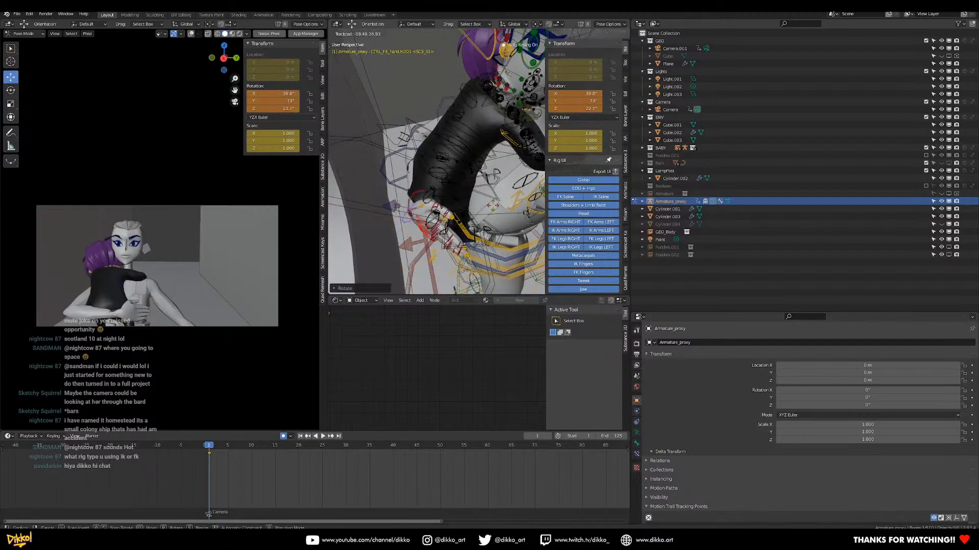
{"action": "left_click", "coordinate": [497, 201]}
Select the right bicep FK control and trackball-rotate it so the hand rests against the torso
{"action": "middle_click_drag", "start_coordinate": [407, 191], "coordinate": [457, 167]}
{"action": "left_click", "coordinate": [404, 140]}
{"action": "middle_click_drag", "start_coordinate": [406, 143], "coordinate": [449, 150]}
{"action": "key", "text": "r"}
{"action": "key", "text": "r"}
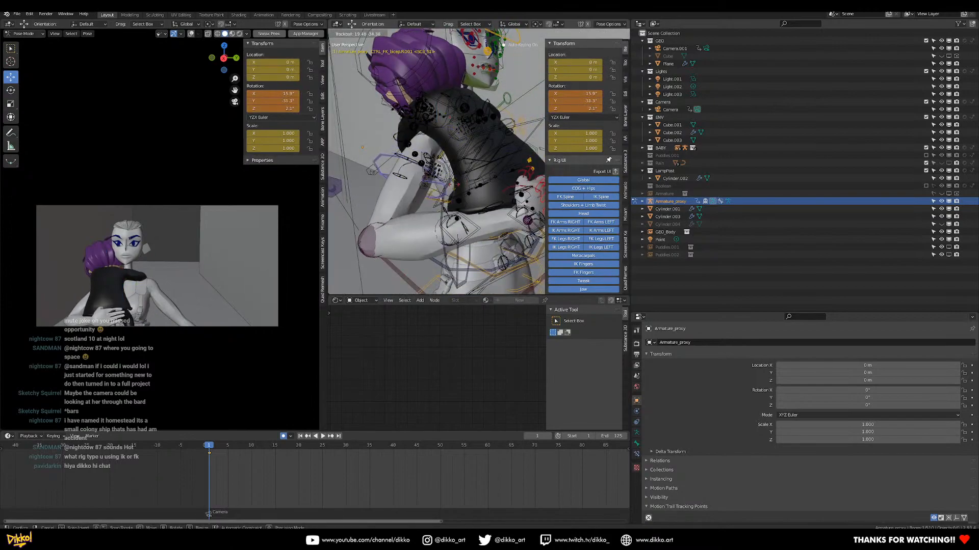
{"action": "left_click", "coordinate": [458, 170]}
Trackball-rotate the right bicep FK control again from the front to adjust how the forearm crosses the torso
{"action": "middle_click_drag", "start_coordinate": [457, 170], "coordinate": [403, 175]}
{"action": "key", "text": "r"}
{"action": "key", "text": "r"}
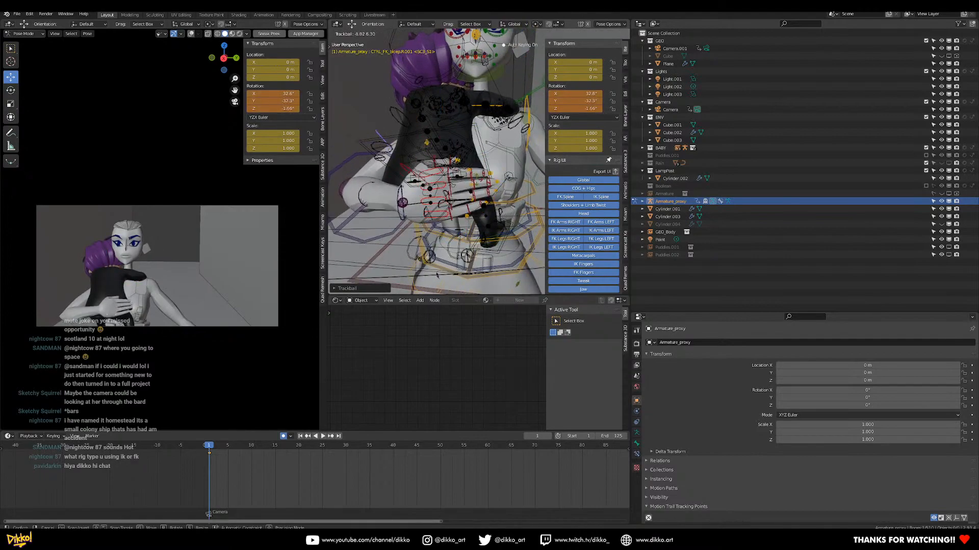
{"action": "left_click", "coordinate": [432, 184]}
Fine-tune the right bicep FK control with two view-plane rotations from the side and from above
{"action": "middle_click_drag", "start_coordinate": [432, 184], "coordinate": [510, 199]}
{"action": "key", "text": "r"}
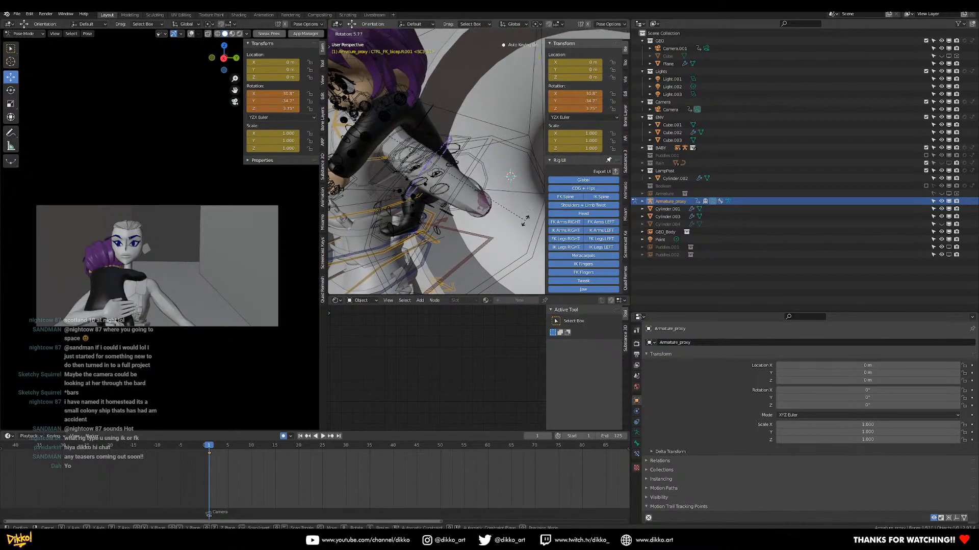
{"action": "left_click", "coordinate": [510, 234]}
{"action": "middle_click_drag", "start_coordinate": [510, 234], "coordinate": [500, 172]}
{"action": "key", "text": "r"}
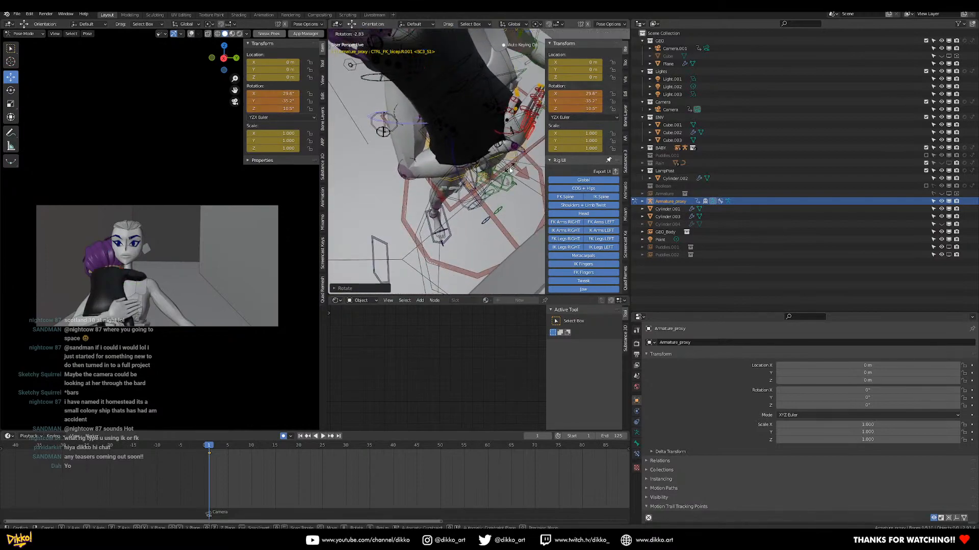
{"action": "left_click", "coordinate": [510, 168]}
Select the right forearm FK control and rotate it to bring the forearm across the front of the torso
{"action": "left_click", "coordinate": [463, 188]}
{"action": "key", "text": "r"}
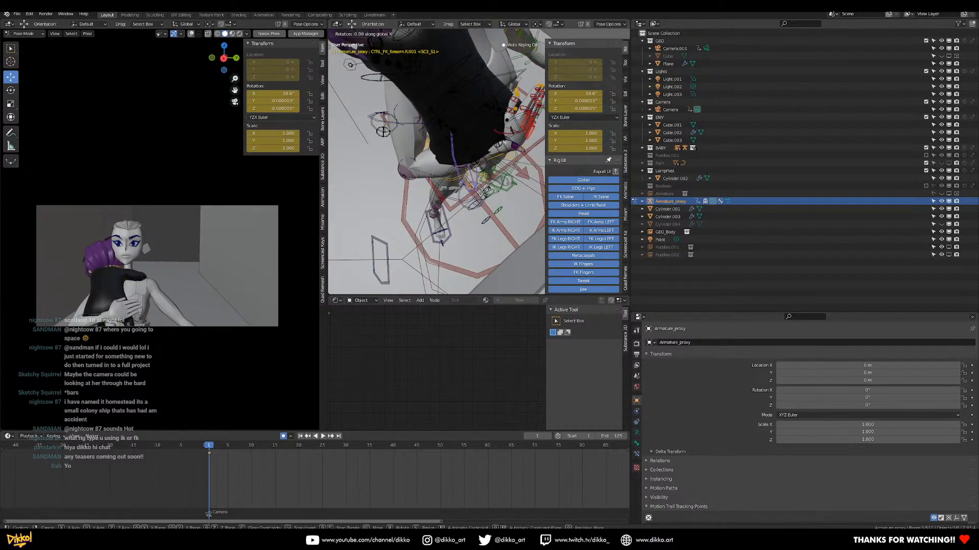
{"action": "key", "text": "x"}
{"action": "key", "text": "x"}
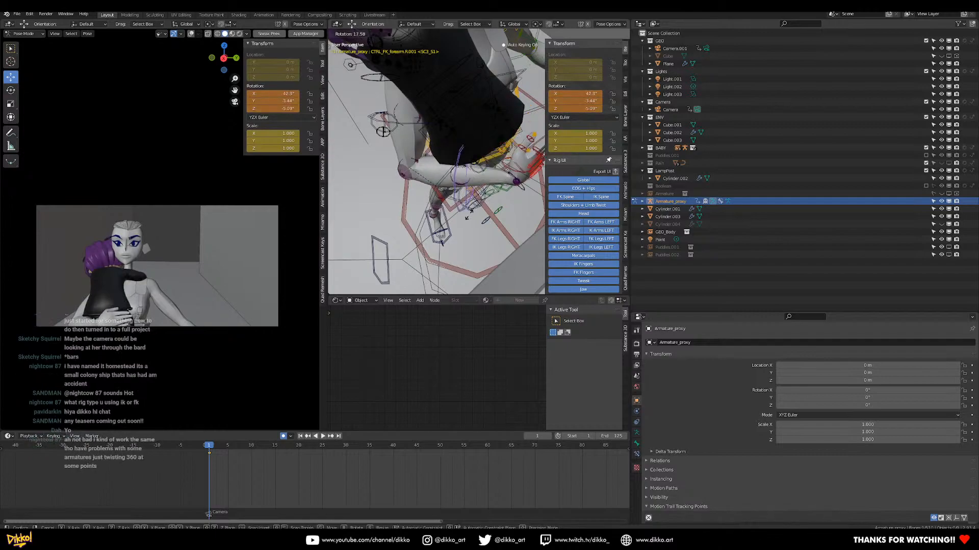
{"action": "left_click", "coordinate": [430, 170]}
Select the right bicep FK control and refine its swing with a view-plane rotation from the side
{"action": "middle_click_drag", "start_coordinate": [430, 170], "coordinate": [506, 93]}
{"action": "left_click", "coordinate": [374, 144]}
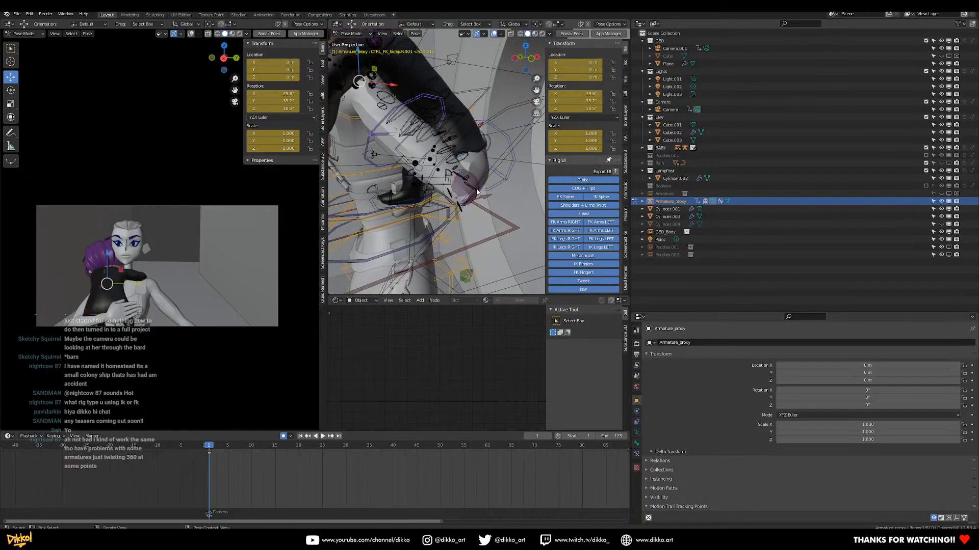
{"action": "key", "text": "r"}
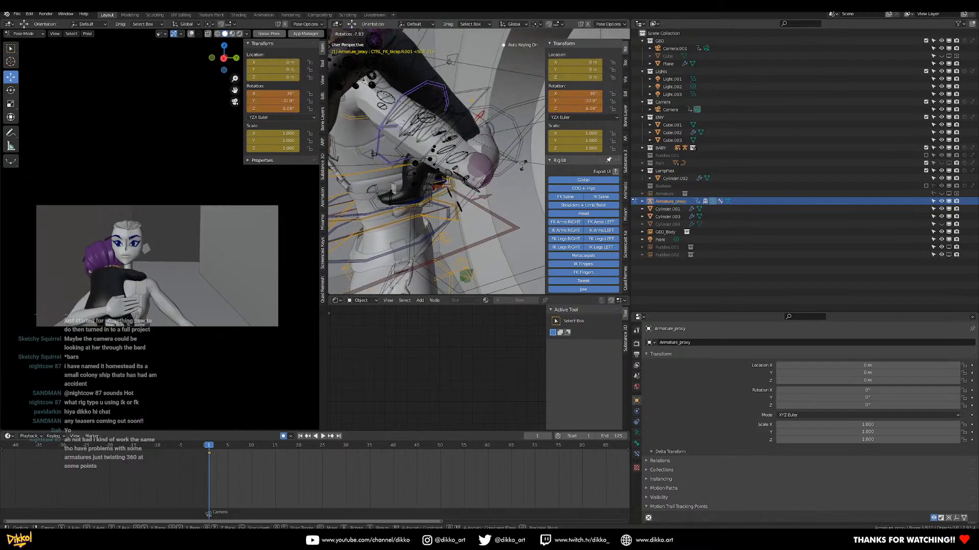
{"action": "left_click", "coordinate": [512, 159]}
{"action": "middle_click_drag", "start_coordinate": [512, 159], "coordinate": [464, 70]}
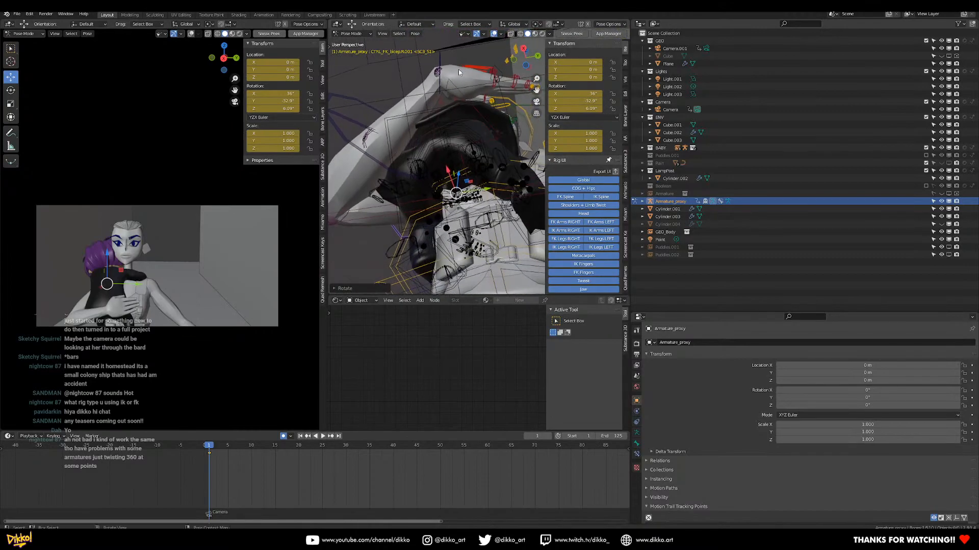
Adjust the elbow bend by rotating the right forearm FK control around its local X axis
{"action": "left_click", "coordinate": [347, 121]}
{"action": "key", "text": "r"}
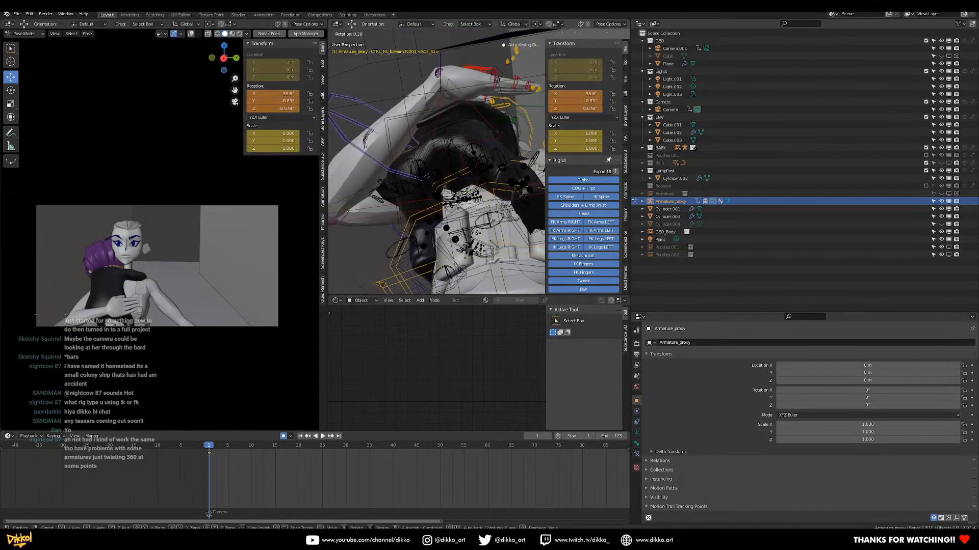
{"action": "key", "text": "x"}
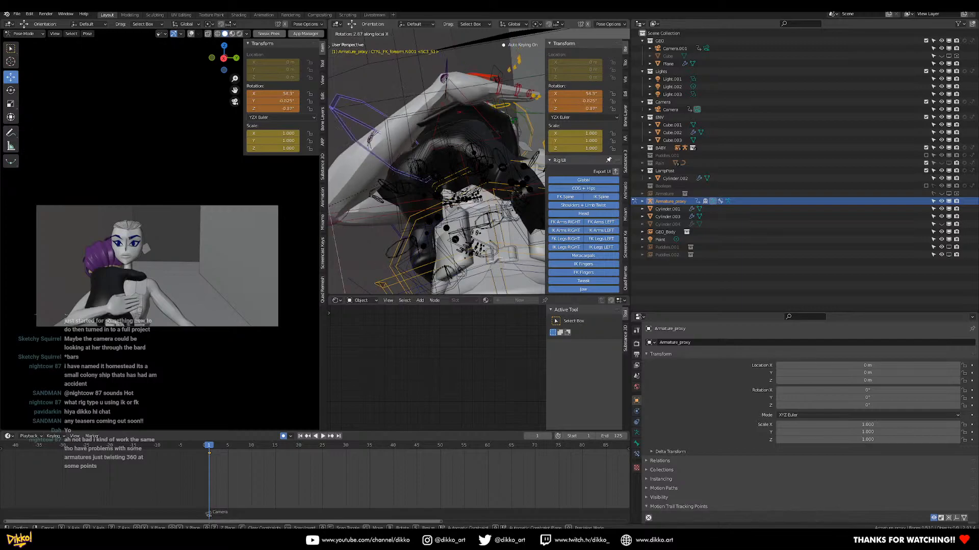
{"action": "left_click", "coordinate": [454, 151]}
{"action": "middle_click_drag", "start_coordinate": [454, 151], "coordinate": [436, 169]}
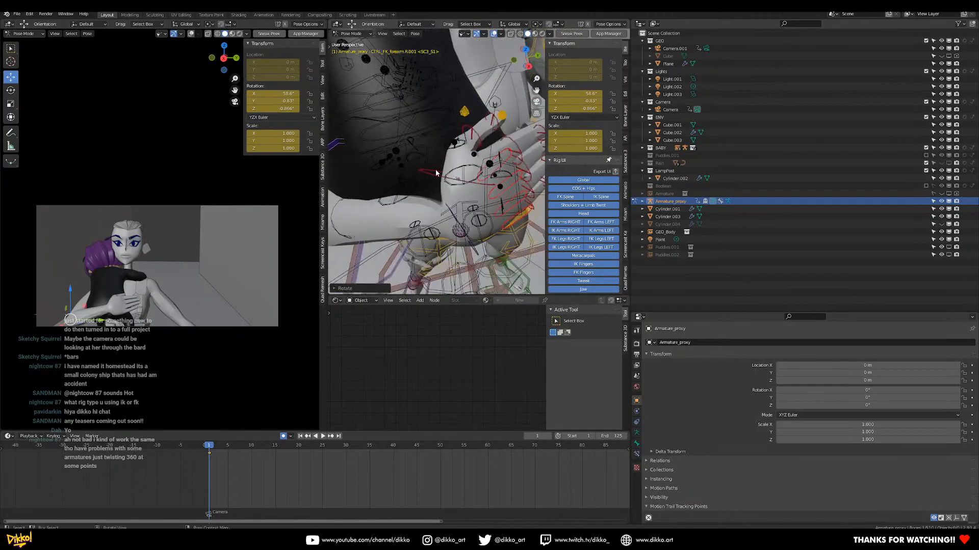
Select the right thumb's base control and shape the thumb with trackball and view-plane rotations
{"action": "left_click", "coordinate": [435, 170]}
{"action": "key", "text": "r"}
{"action": "key", "text": "r"}
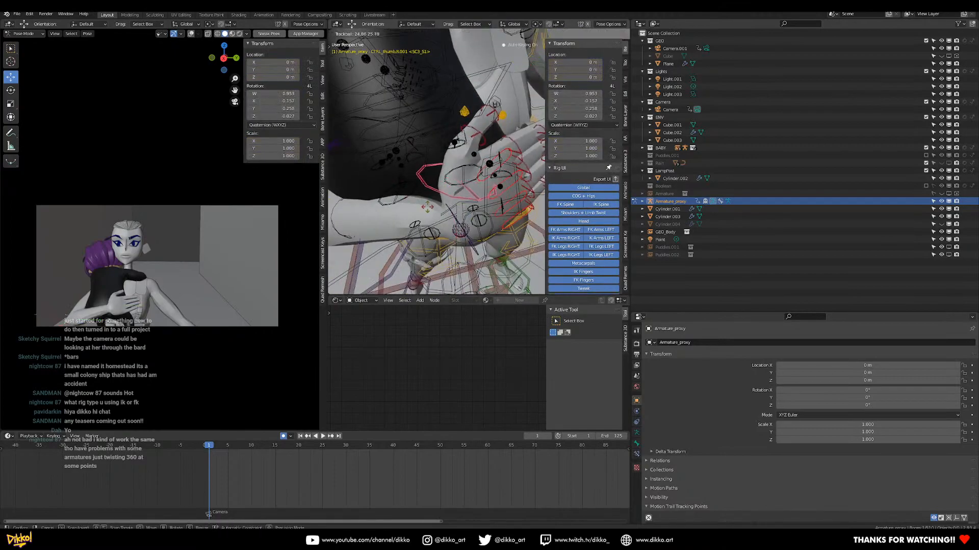
{"action": "left_click", "coordinate": [427, 207]}
{"action": "key", "text": "r"}
{"action": "left_click", "coordinate": [500, 119]}
{"action": "key", "text": "r"}
{"action": "key", "text": "r"}
{"action": "left_click", "coordinate": [487, 153]}
Clear the rotation of the right fingers' middle-joint controls and curl them together around local X
{"action": "middle_click_drag", "start_coordinate": [486, 153], "coordinate": [459, 102]}
{"action": "scroll", "coordinate": [457, 147], "scroll_direction": "up", "scroll_amount": 4}
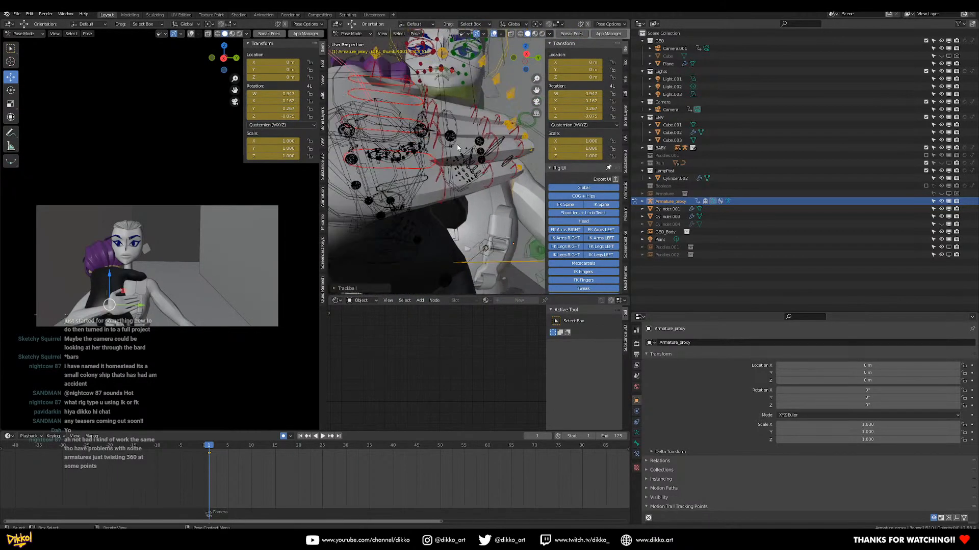
{"action": "middle_click_drag", "start_coordinate": [456, 144], "coordinate": [474, 124]}
{"action": "key", "text": "alt+r"}
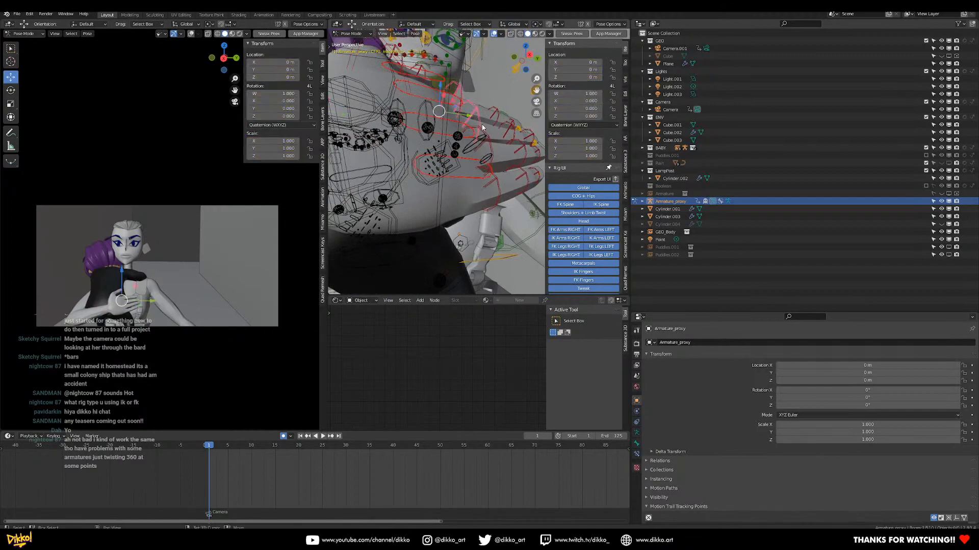
{"action": "key", "text": "r"}
{"action": "key", "text": "x"}
{"action": "key", "text": "x"}
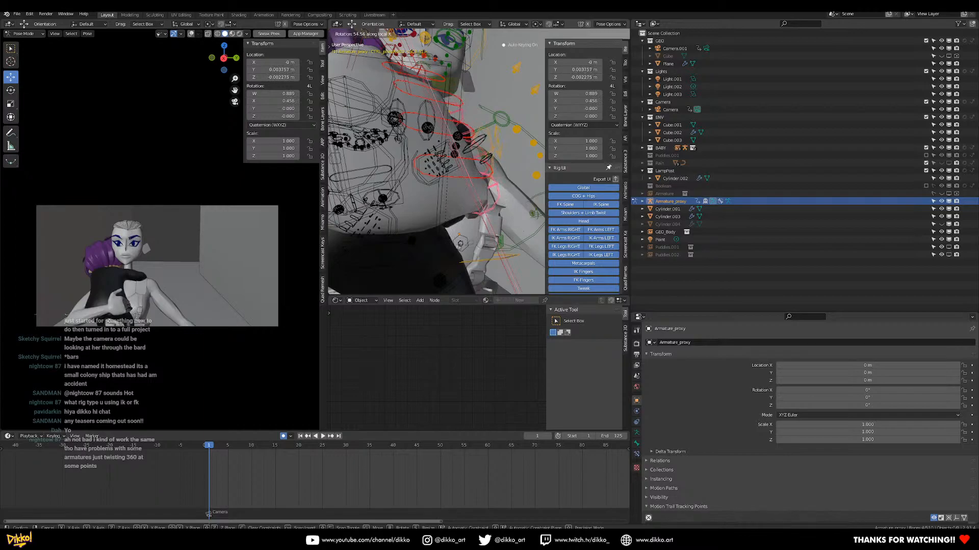
{"action": "left_click", "coordinate": [454, 232]}
{"action": "middle_click_drag", "start_coordinate": [454, 232], "coordinate": [509, 173]}
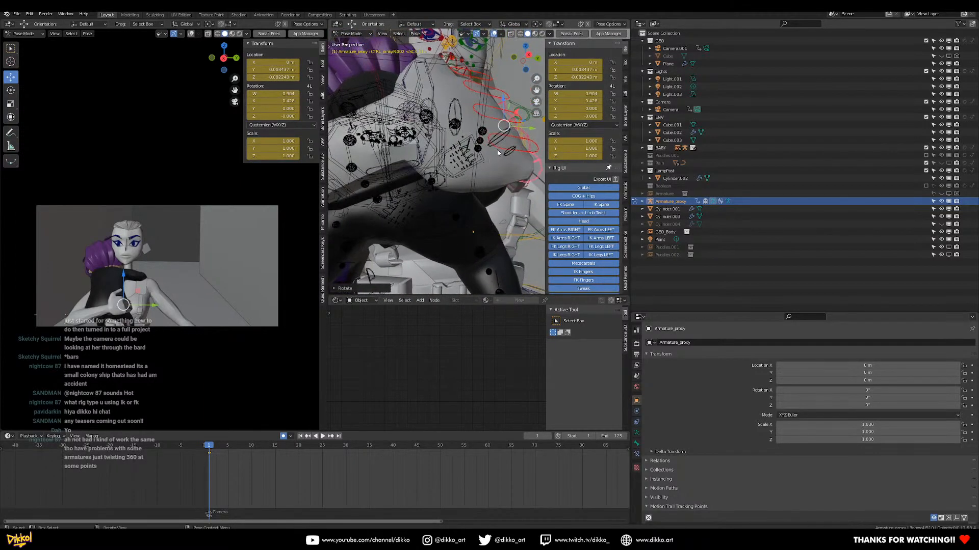
{"action": "left_click", "coordinate": [524, 173]}
{"action": "key", "text": "r"}
{"action": "left_click", "coordinate": [524, 172]}
{"action": "key", "text": "ctrl+z"}
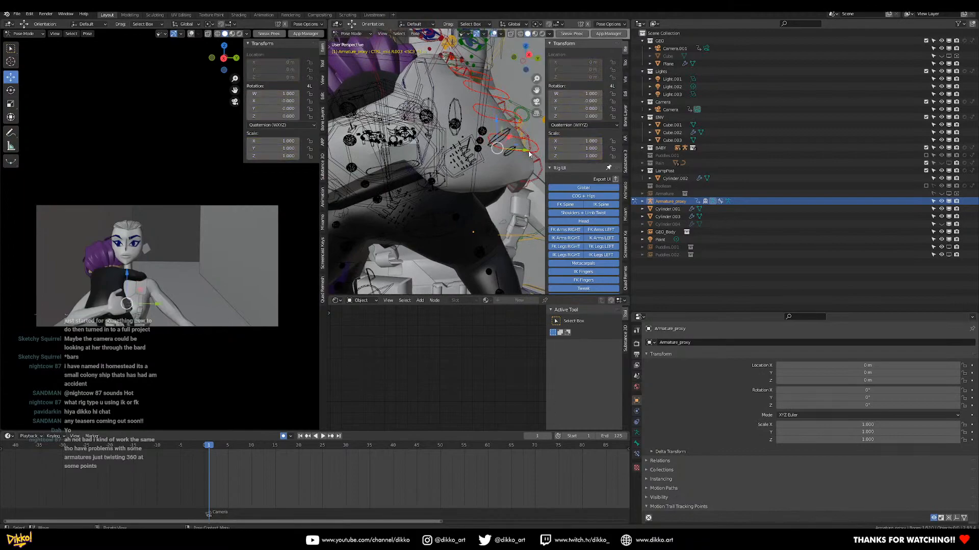
Switch the transform orientation to Local and bend the right pinky's base control slightly around local X
{"action": "left_click", "coordinate": [530, 152]}
{"action": "key", "text": "r"}
{"action": "key", "text": "x"}
{"action": "left_click", "coordinate": [525, 185]}
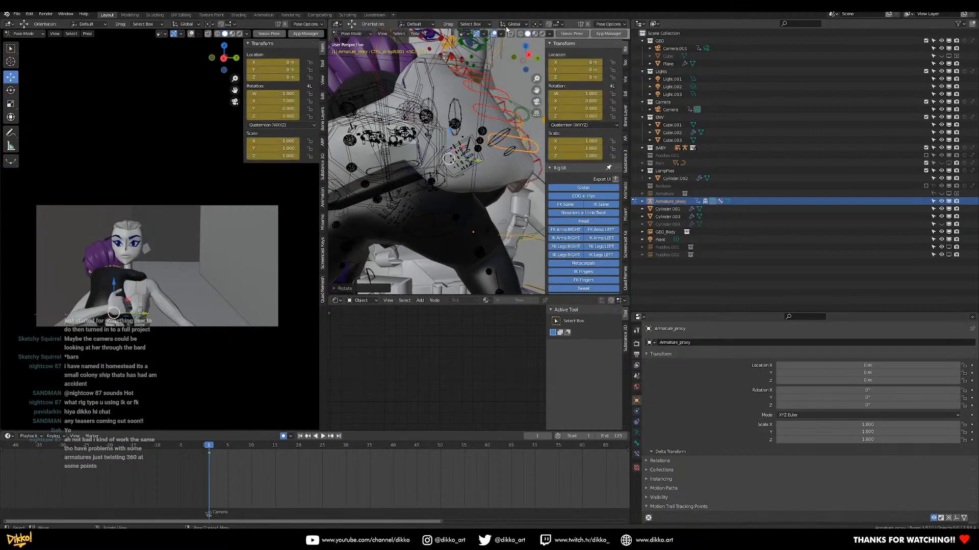
{"action": "left_click", "coordinate": [513, 24]}
{"action": "key", "text": "r"}
{"action": "key", "text": "x"}
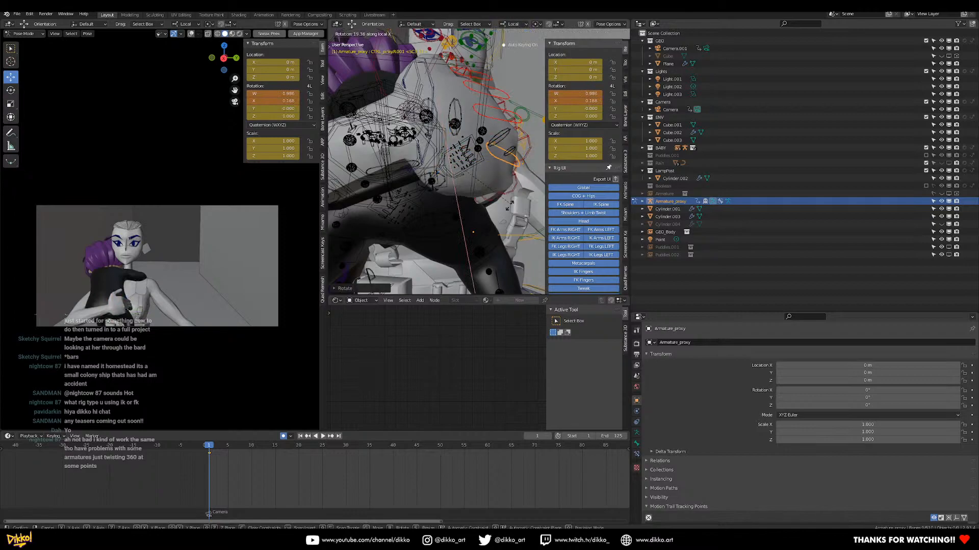
{"action": "left_click", "coordinate": [535, 153]}
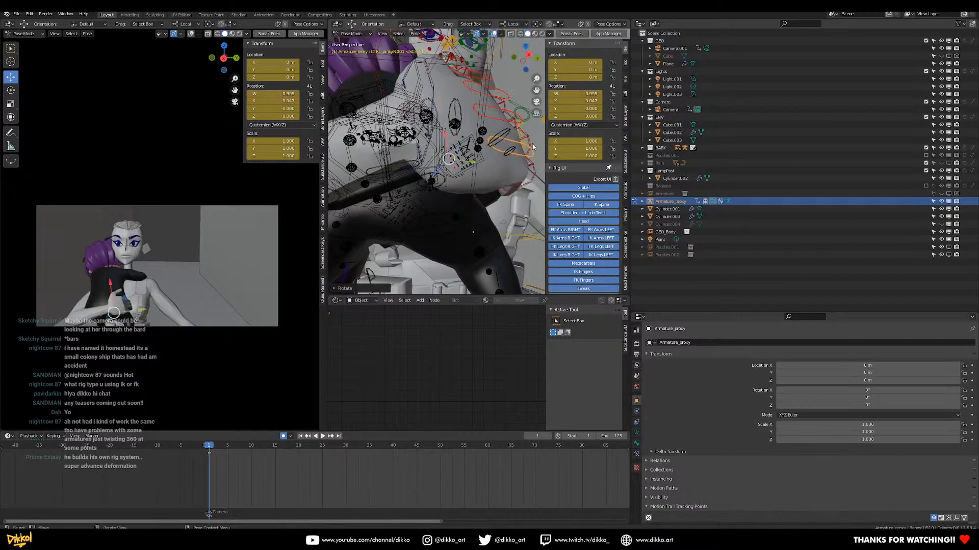
Clear and re-bend the right ring finger's base control around local X, and refine the pinky's base control
{"action": "key", "text": "alt+r"}
{"action": "key", "text": "r"}
{"action": "key", "text": "x"}
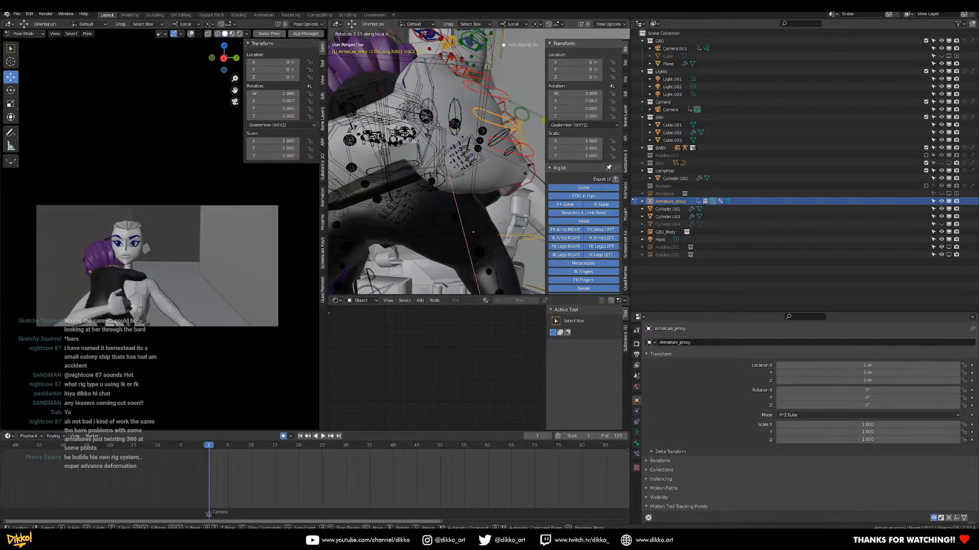
{"action": "left_click", "coordinate": [530, 163]}
{"action": "left_click", "coordinate": [532, 162]}
{"action": "key", "text": "r"}
{"action": "key", "text": "x"}
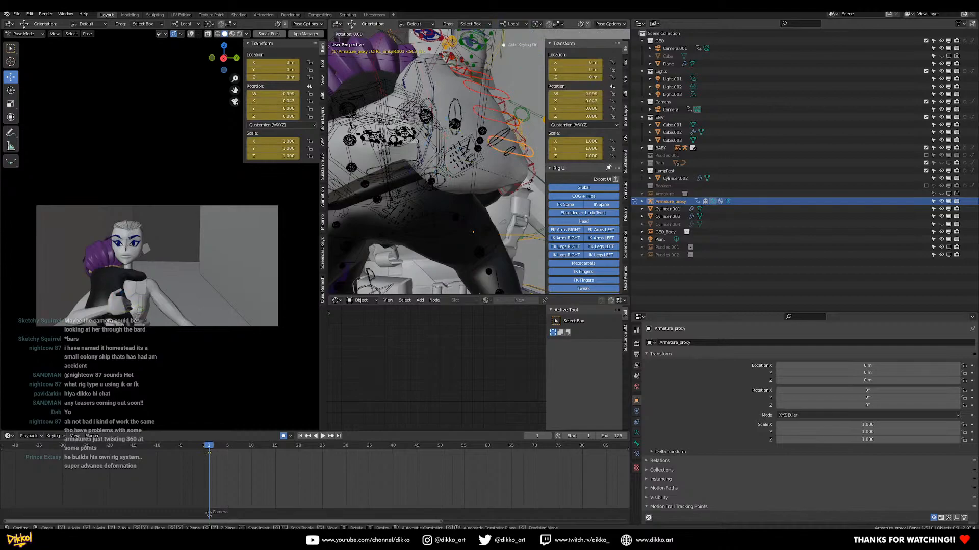
{"action": "left_click", "coordinate": [517, 198]}
{"action": "middle_click_drag", "start_coordinate": [517, 199], "coordinate": [521, 165]}
Rotate the right middle and index fingers' base controls slightly backward around local X and keyframe each
{"action": "left_click", "coordinate": [492, 163]}
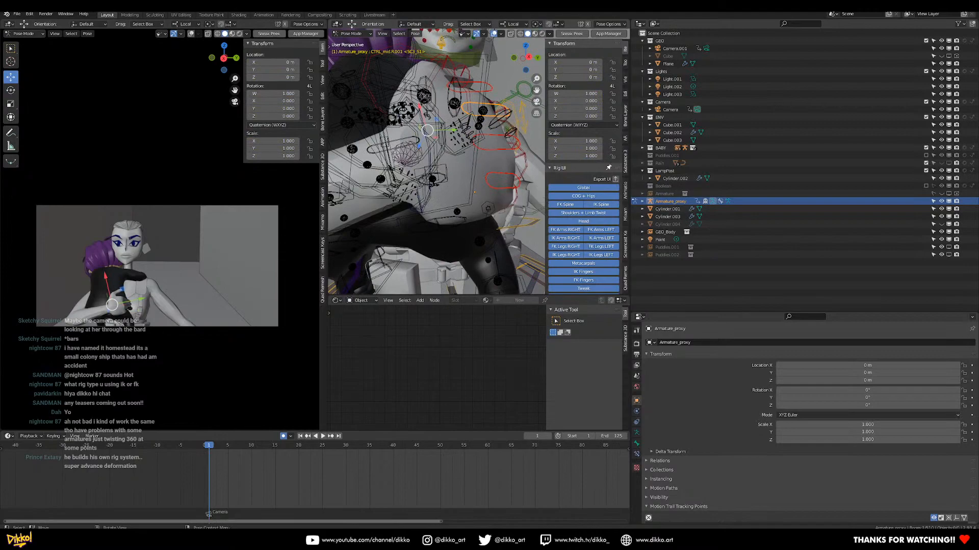
{"action": "key", "text": "r"}
{"action": "key", "text": "x"}
{"action": "left_click", "coordinate": [487, 99]}
{"action": "key", "text": "i"}
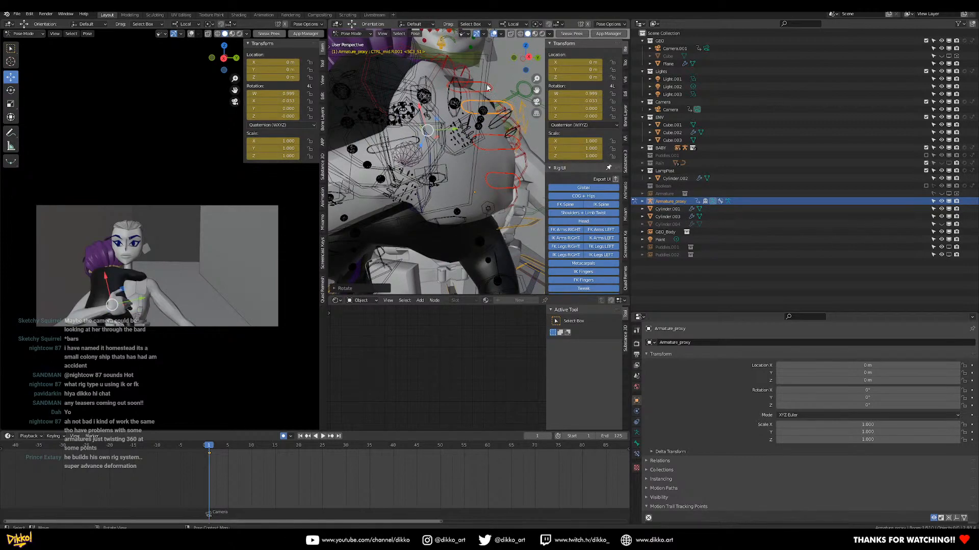
{"action": "left_click", "coordinate": [496, 148]}
{"action": "key", "text": "r"}
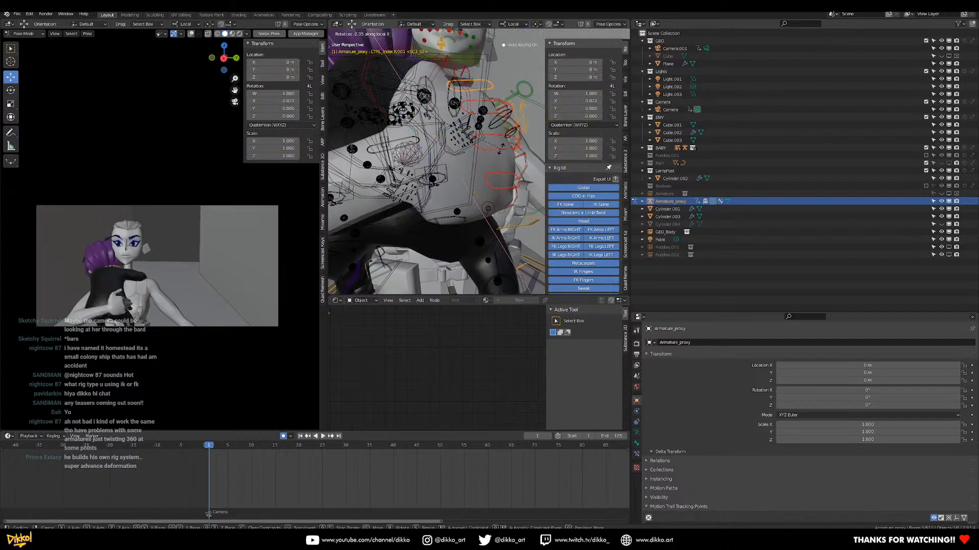
{"action": "left_click", "coordinate": [499, 150]}
{"action": "key", "text": "i"}
Select the right pinky's middle-joint control and adjust its bend with an X-axis rotation
{"action": "mouse_move", "coordinate": [435, 137]}
{"action": "middle_mouse_down"}
{"action": "mouse_move", "coordinate": [360, 123]}
{"action": "mouse_move", "coordinate": [445, 141]}
{"action": "middle_mouse_up"}
{"action": "left_click", "coordinate": [448, 142]}
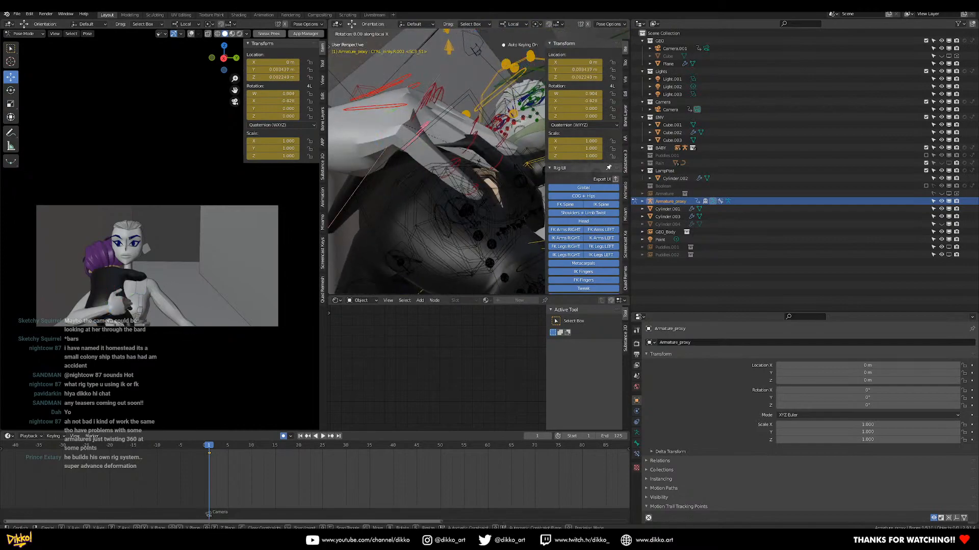
{"action": "key", "text": "r"}
{"action": "key", "text": "x"}
{"action": "key", "text": "x"}
{"action": "left_click", "coordinate": [488, 155]}
Adjust the bend of the right ring finger's middle-joint control around the X axis
{"action": "key", "text": "r"}
{"action": "key", "text": "x"}
{"action": "left_click", "coordinate": [495, 132]}
{"action": "key", "text": "r"}
{"action": "key", "text": "x"}
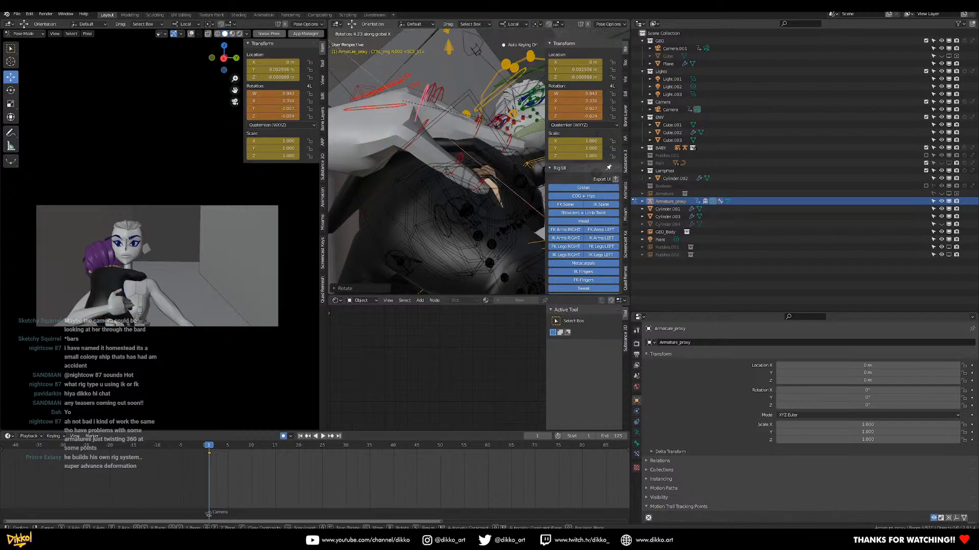
{"action": "left_click", "coordinate": [496, 127]}
Refine the curl of the right hand's outer fingers with view-plane rotations, including a fingertip control
{"action": "mouse_move", "coordinate": [493, 128]}
{"action": "middle_mouse_down"}
{"action": "mouse_move", "coordinate": [469, 157]}
{"action": "mouse_move", "coordinate": [480, 185]}
{"action": "mouse_move", "coordinate": [472, 131]}
{"action": "mouse_move", "coordinate": [460, 167]}
{"action": "mouse_move", "coordinate": [475, 125]}
{"action": "middle_mouse_up"}
{"action": "key", "text": "r"}
{"action": "left_click", "coordinate": [485, 189]}
{"action": "scroll", "coordinate": [472, 131], "scroll_direction": "up", "scroll_amount": 2}
{"action": "left_click", "coordinate": [475, 124]}
{"action": "key", "text": "r"}
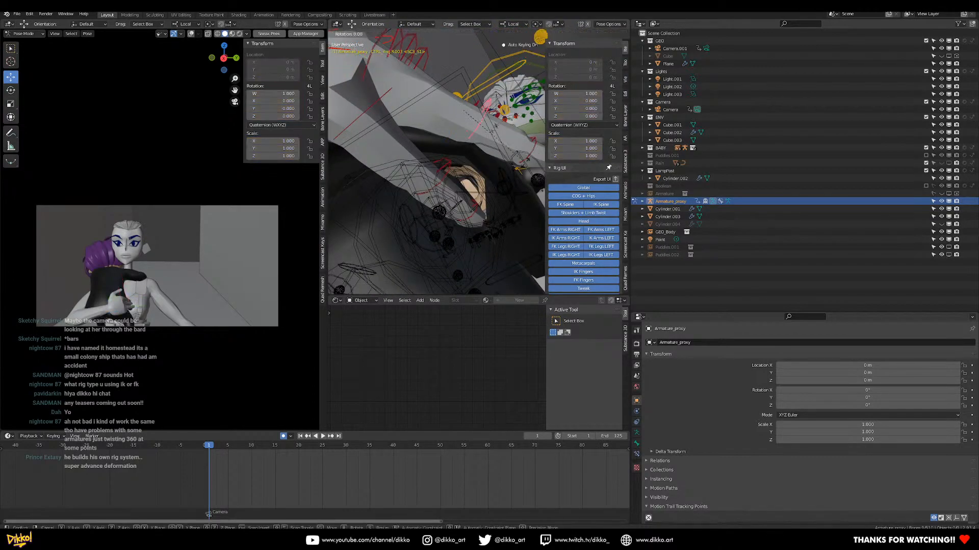
{"action": "left_click", "coordinate": [504, 192]}
Loosen the curl of the right ring finger's middle joint with a local X rotation
{"action": "middle_click_drag", "start_coordinate": [504, 191], "coordinate": [437, 132]}
{"action": "left_click", "coordinate": [431, 139]}
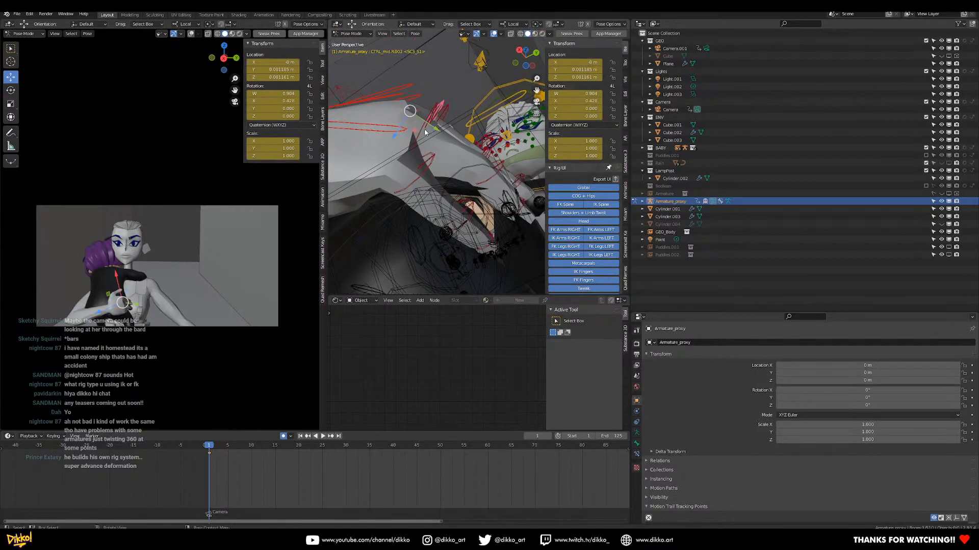
{"action": "key", "text": "r"}
{"action": "key", "text": "x"}
{"action": "left_click", "coordinate": [487, 184]}
Open the right middle finger's middle-joint control slightly around local X
{"action": "middle_click_drag", "start_coordinate": [487, 184], "coordinate": [478, 189]}
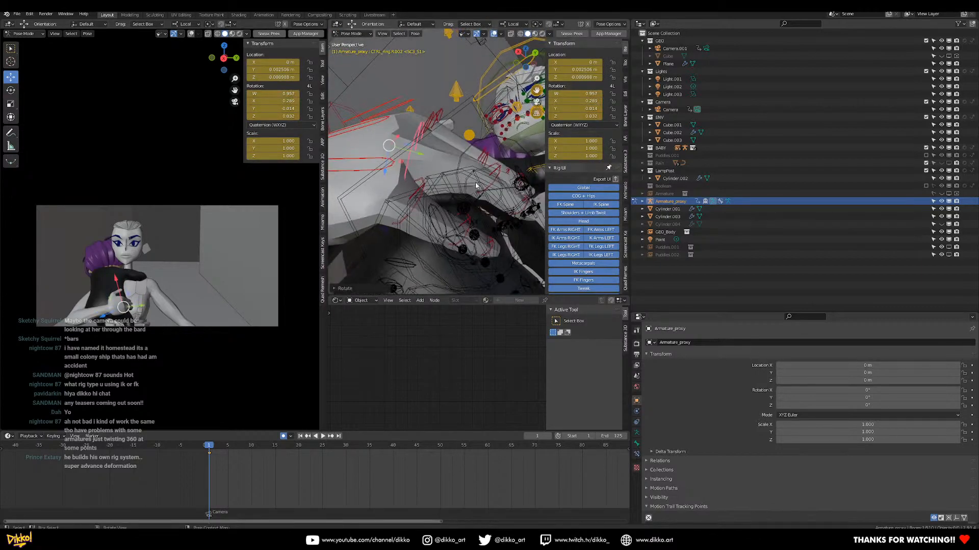
{"action": "key", "text": "r"}
{"action": "key", "text": "x"}
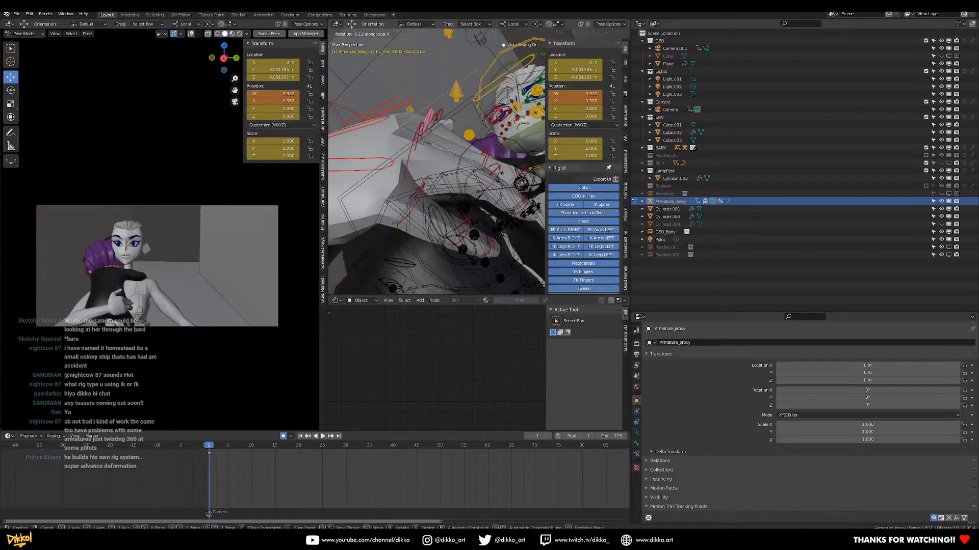
{"action": "left_click", "coordinate": [505, 165]}
{"action": "middle_click_drag", "start_coordinate": [503, 162], "coordinate": [449, 165]}
Select the right middle finger's tip control and curl it inward around local X
{"action": "left_click", "coordinate": [446, 164]}
{"action": "key", "text": "r"}
{"action": "key", "text": "x"}
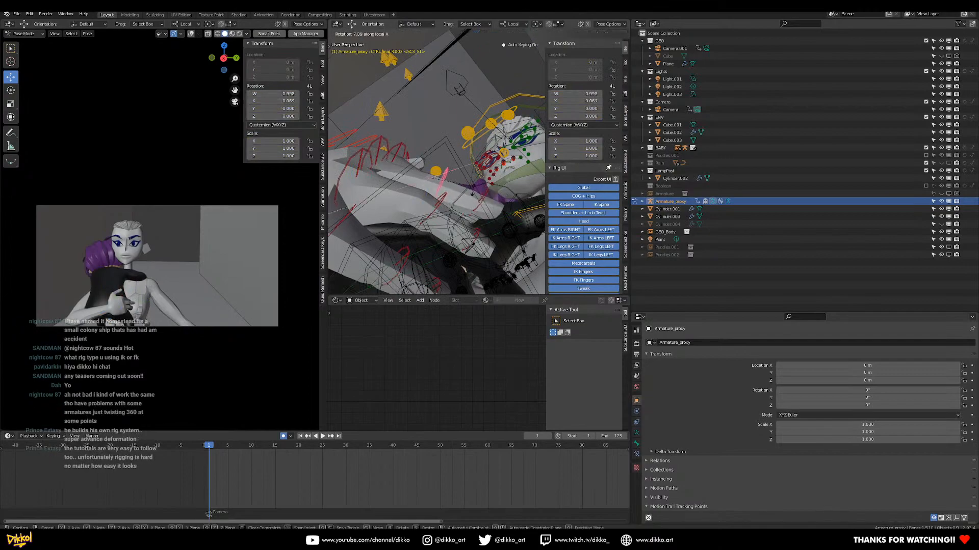
{"action": "left_click", "coordinate": [471, 209]}
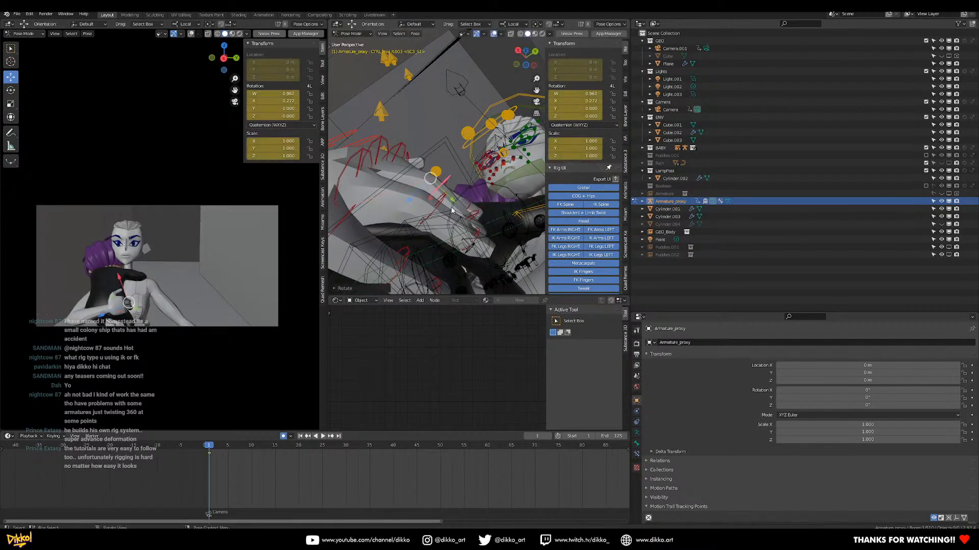
Adjust the bend of the right index finger's middle joint and curl its tip around local X
{"action": "middle_click_drag", "start_coordinate": [418, 181], "coordinate": [495, 188]}
{"action": "left_click", "coordinate": [477, 162]}
{"action": "key", "text": "r"}
{"action": "key", "text": "x"}
{"action": "left_click", "coordinate": [487, 179]}
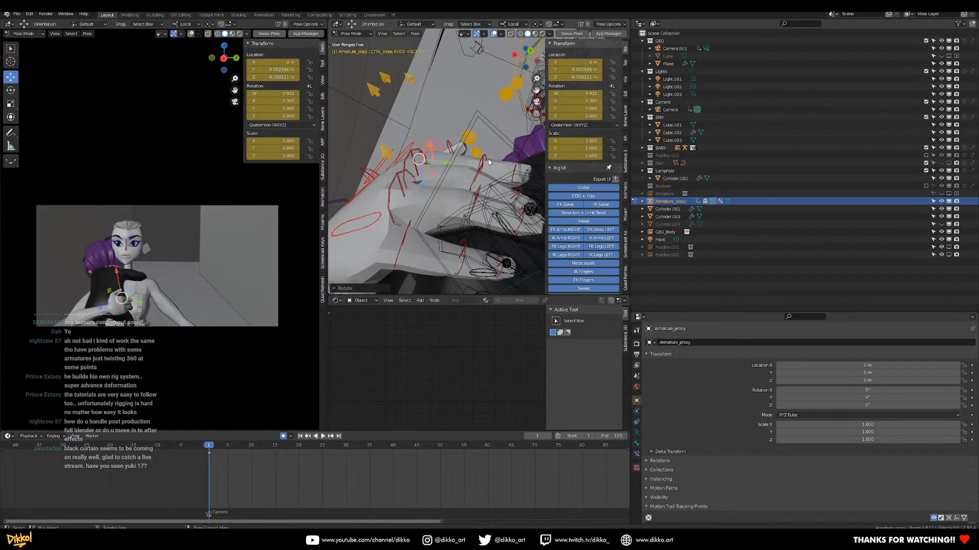
{"action": "left_click", "coordinate": [502, 176]}
{"action": "key", "text": "r"}
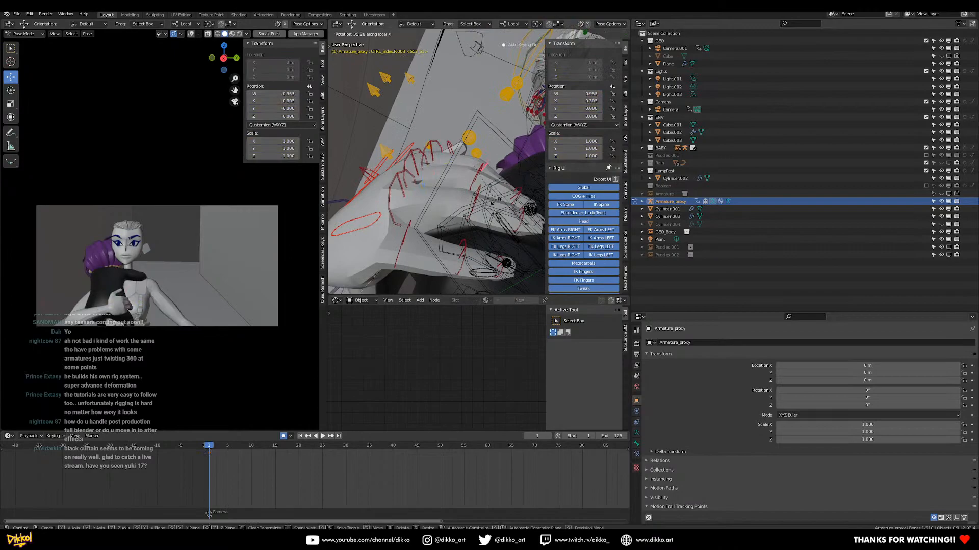
{"action": "left_click", "coordinate": [415, 182]}
Refine the thumb side of the right hand with a view-plane rotation and a trackball rotation of the thumb's base control
{"action": "middle_click_drag", "start_coordinate": [415, 182], "coordinate": [521, 209]}
{"action": "left_click", "coordinate": [483, 204]}
{"action": "key", "text": "r"}
{"action": "left_click", "coordinate": [501, 157]}
{"action": "middle_click_drag", "start_coordinate": [501, 157], "coordinate": [460, 149]}
{"action": "key", "text": "r"}
{"action": "key", "text": "r"}
{"action": "left_click", "coordinate": [408, 153]}
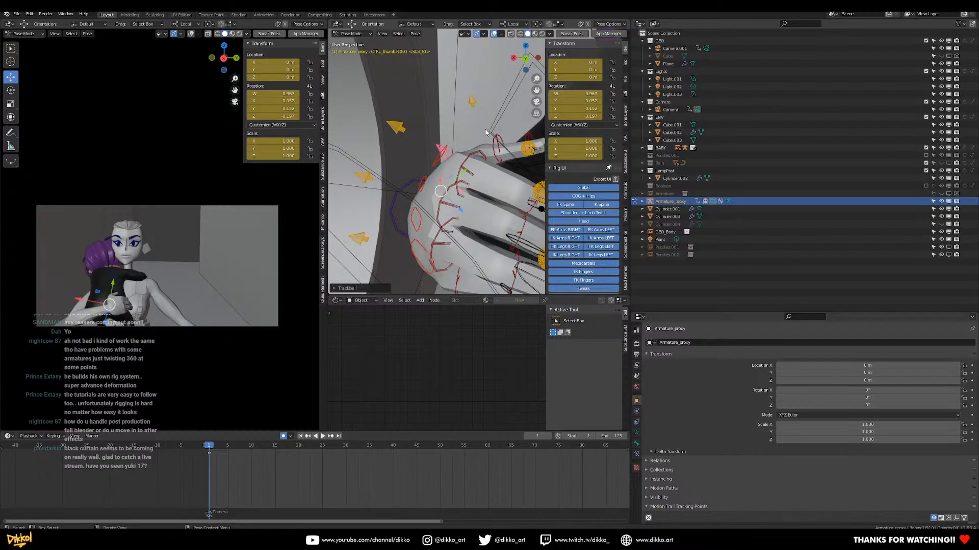
{"action": "middle_click_drag", "start_coordinate": [472, 159], "coordinate": [493, 163]}
{"action": "middle_click_drag", "start_coordinate": [429, 156], "coordinate": [465, 178]}
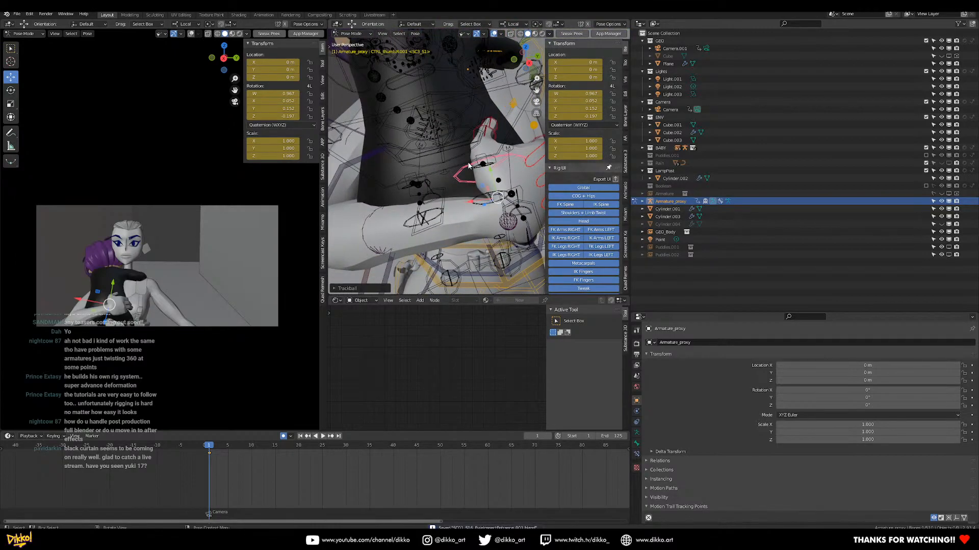
{"action": "middle_click_drag", "start_coordinate": [515, 161], "coordinate": [437, 240]}
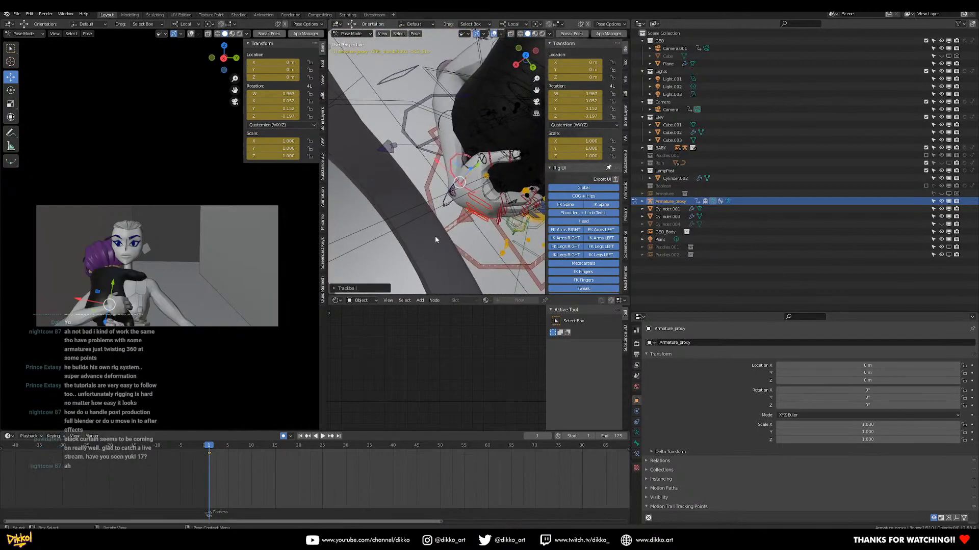
Try to move the hand control of the character's outstretched left arm
{"action": "middle_click_drag", "start_coordinate": [432, 143], "coordinate": [450, 162]}
{"action": "left_click", "coordinate": [403, 163]}
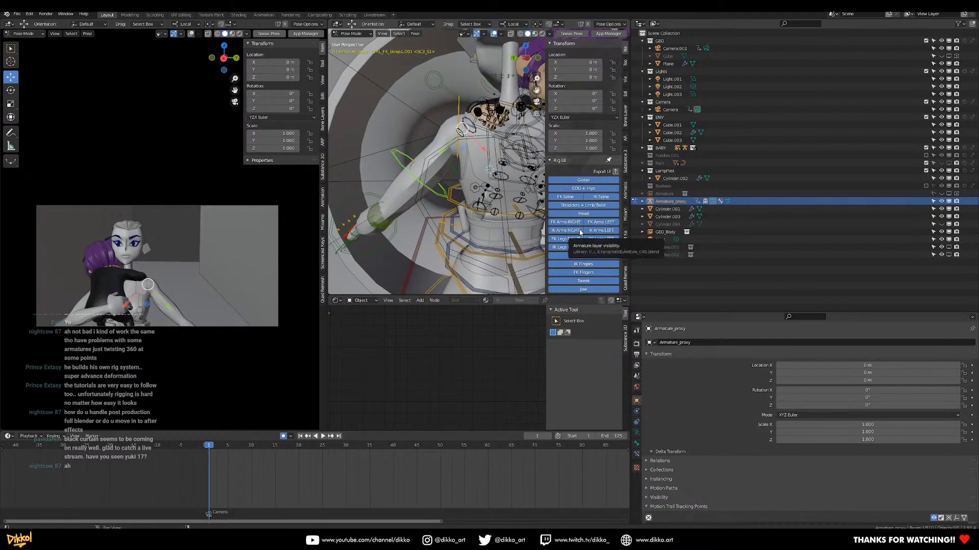
{"action": "scroll", "coordinate": [581, 237], "scroll_direction": "down", "scroll_amount": 3}
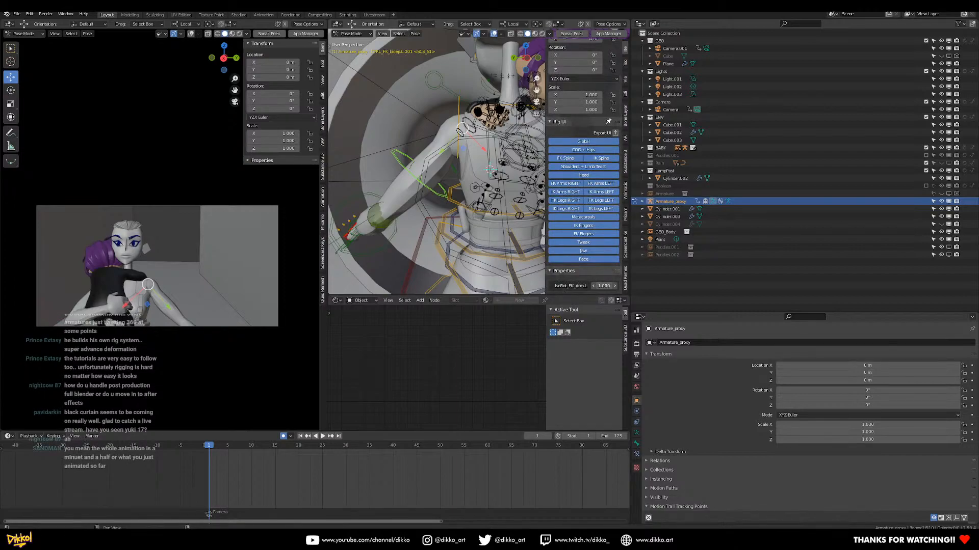
{"action": "middle_click_drag", "start_coordinate": [459, 193], "coordinate": [395, 217]}
{"action": "left_click", "coordinate": [388, 219]}
{"action": "key", "text": "g"}
{"action": "left_click", "coordinate": [404, 230]}
{"action": "key", "text": "ctrl+z"}
Select the COG control and switch the left arm to IK with the FK>IK_Arm.L property
{"action": "middle_click_drag", "start_coordinate": [497, 132], "coordinate": [458, 153]}
{"action": "left_click", "coordinate": [450, 204]}
{"action": "scroll", "coordinate": [586, 270], "scroll_direction": "down", "scroll_amount": 4}
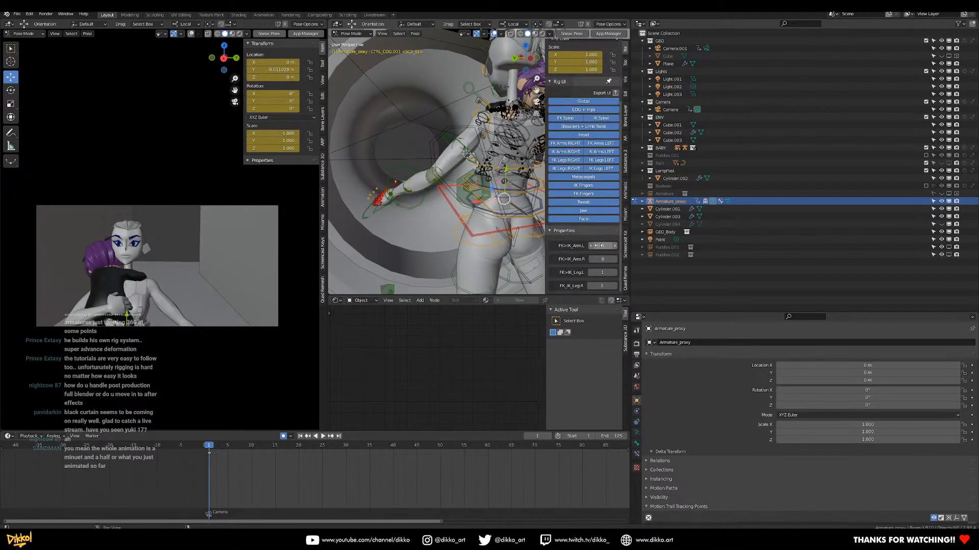
{"action": "left_click_drag", "start_coordinate": [604, 246], "coordinate": [627, 247]}
Lower the left hand's IK control beside the hip, adjusting its position from the front and from behind
{"action": "middle_click_drag", "start_coordinate": [383, 207], "coordinate": [482, 238]}
{"action": "left_click", "coordinate": [391, 210]}
{"action": "key", "text": "g"}
{"action": "left_click", "coordinate": [451, 239]}
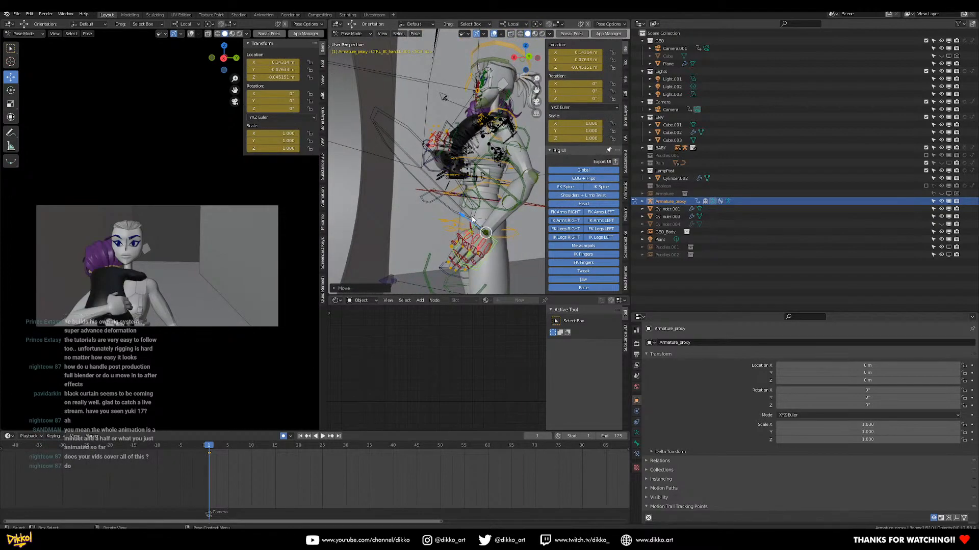
{"action": "middle_click_drag", "start_coordinate": [461, 162], "coordinate": [502, 196]}
{"action": "middle_click_drag", "start_coordinate": [442, 215], "coordinate": [525, 197], "text": "shift"}
{"action": "key", "text": "g"}
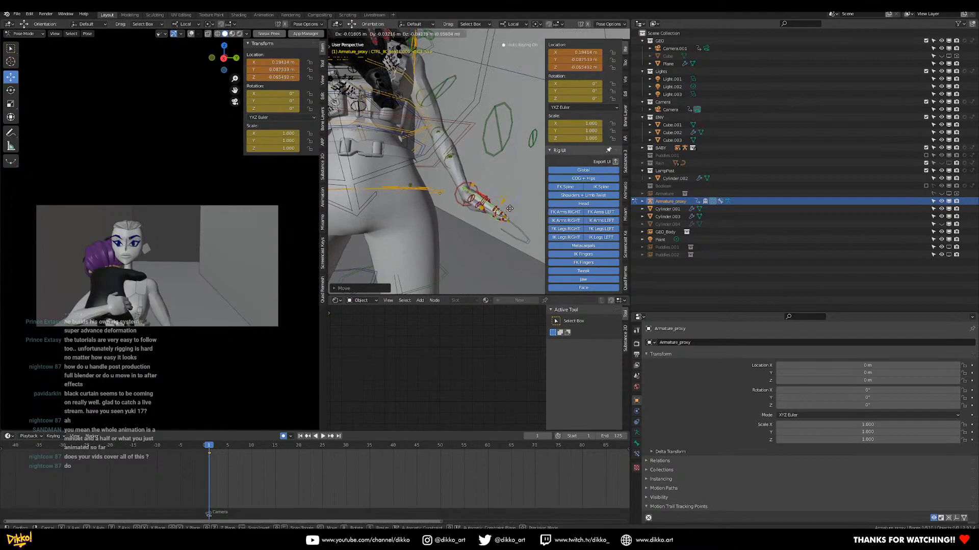
{"action": "left_click", "coordinate": [512, 204]}
Trackball-rotate the left hand's IK control so the fingers point down, and shift the hand into place beside the thigh
{"action": "key", "text": "r"}
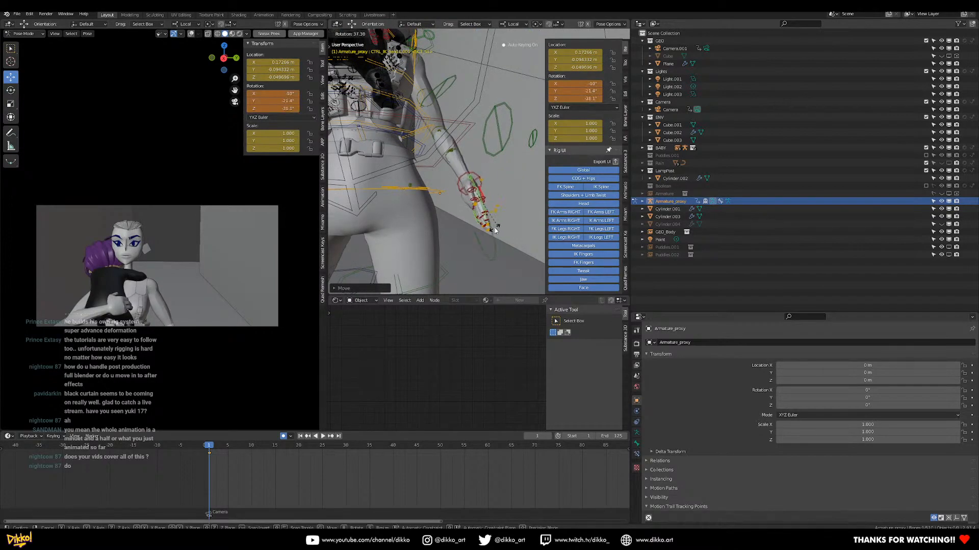
{"action": "key", "text": "r"}
{"action": "left_click", "coordinate": [484, 246]}
{"action": "middle_click_drag", "start_coordinate": [484, 245], "coordinate": [455, 197]}
{"action": "key", "text": "g"}
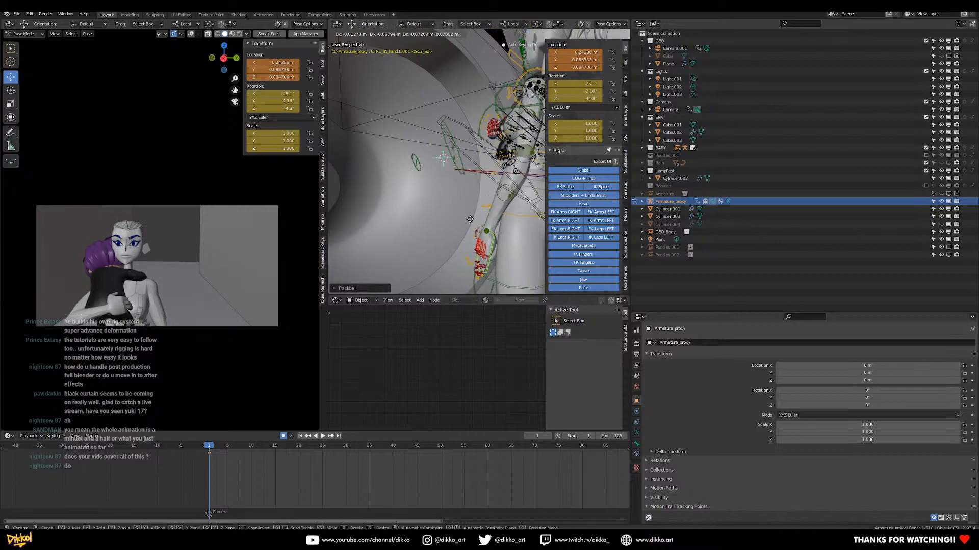
{"action": "left_click", "coordinate": [470, 220]}
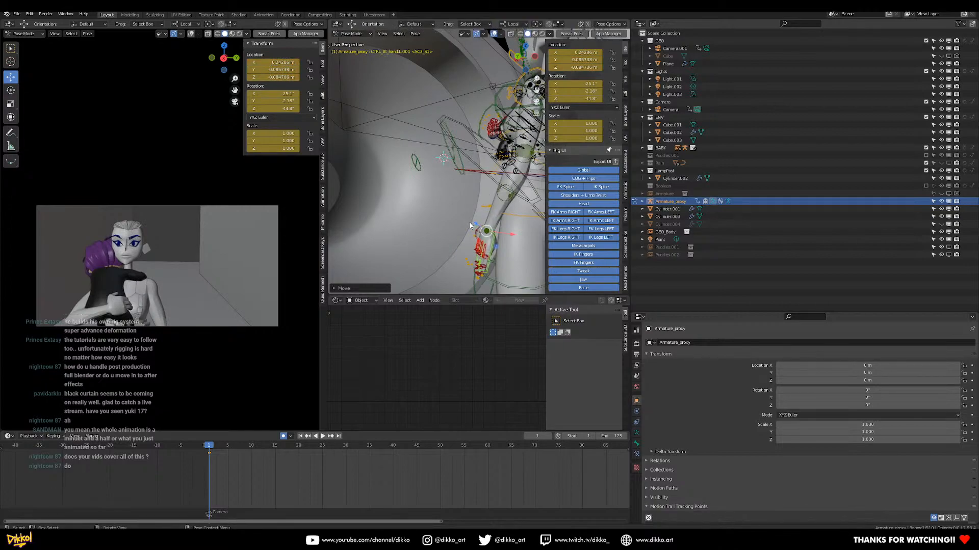
Frame the left hand's IK control and reposition it further out from the body
{"action": "middle_click_drag", "start_coordinate": [492, 213], "coordinate": [408, 236]}
{"action": "key", "text": "KP_Decimal"}
{"action": "scroll", "coordinate": [479, 214], "scroll_direction": "down", "scroll_amount": 6}
{"action": "key", "text": "g"}
{"action": "left_click", "coordinate": [464, 215]}
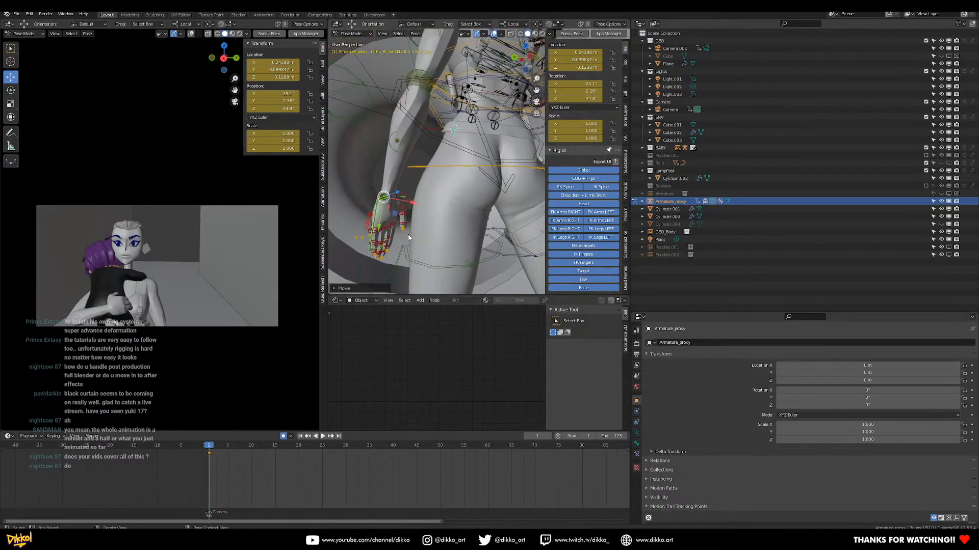
Turn the left hand edge-on with a trackball rotation of its IK control and fine-tune its position
{"action": "key", "text": "r"}
{"action": "key", "text": "r"}
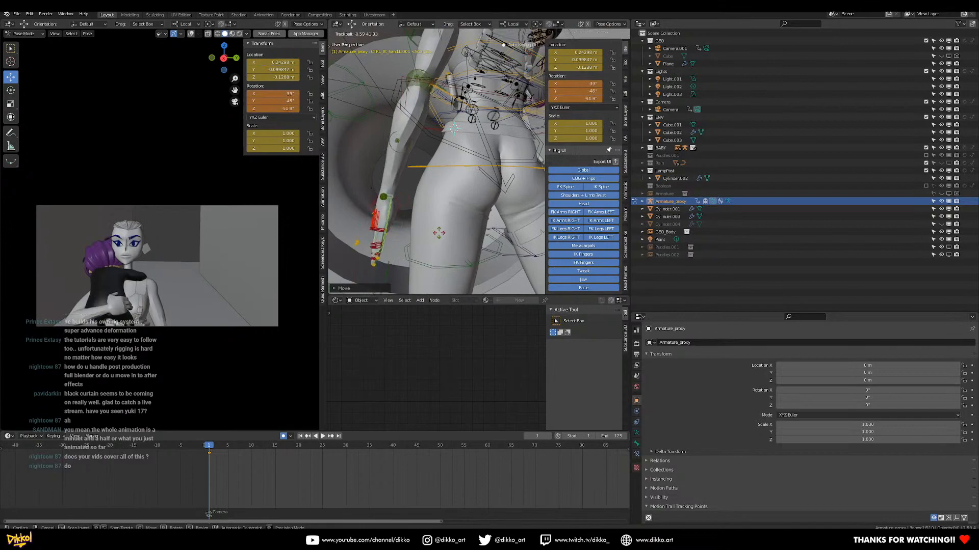
{"action": "left_click", "coordinate": [437, 233]}
{"action": "key", "text": "g"}
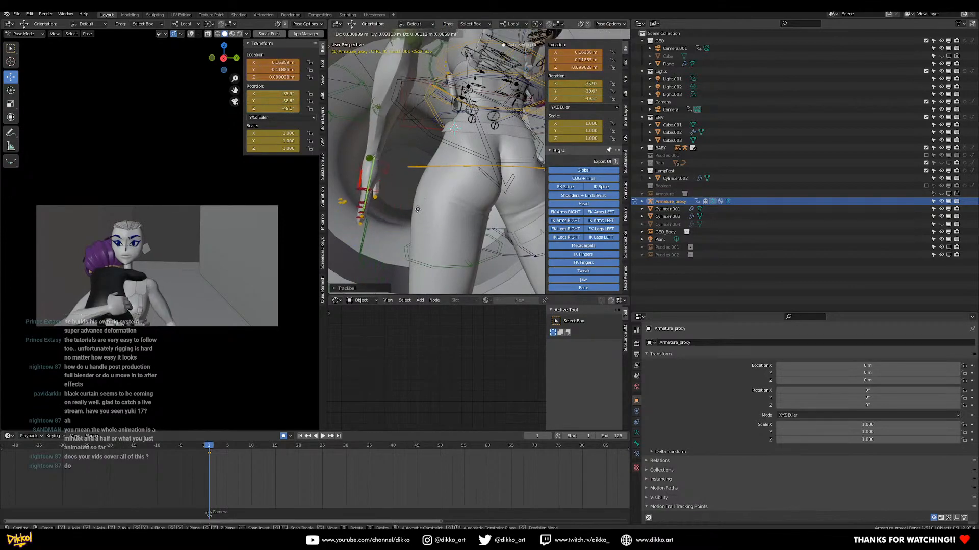
{"action": "left_click", "coordinate": [419, 222]}
Select the left clavicle control and rotate it in the view plane to adjust the shoulder
{"action": "middle_click_drag", "start_coordinate": [420, 220], "coordinate": [488, 148]}
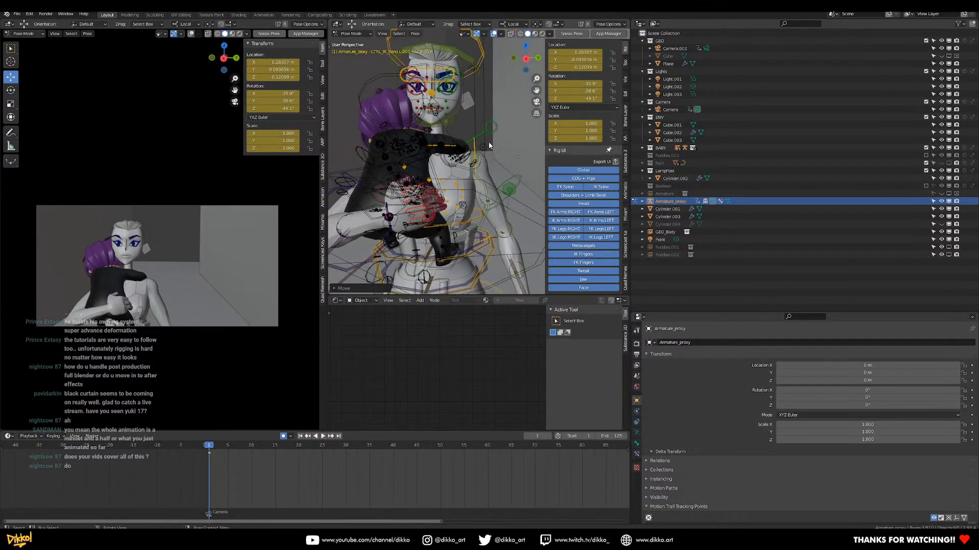
{"action": "left_click", "coordinate": [492, 128]}
{"action": "key", "text": "r"}
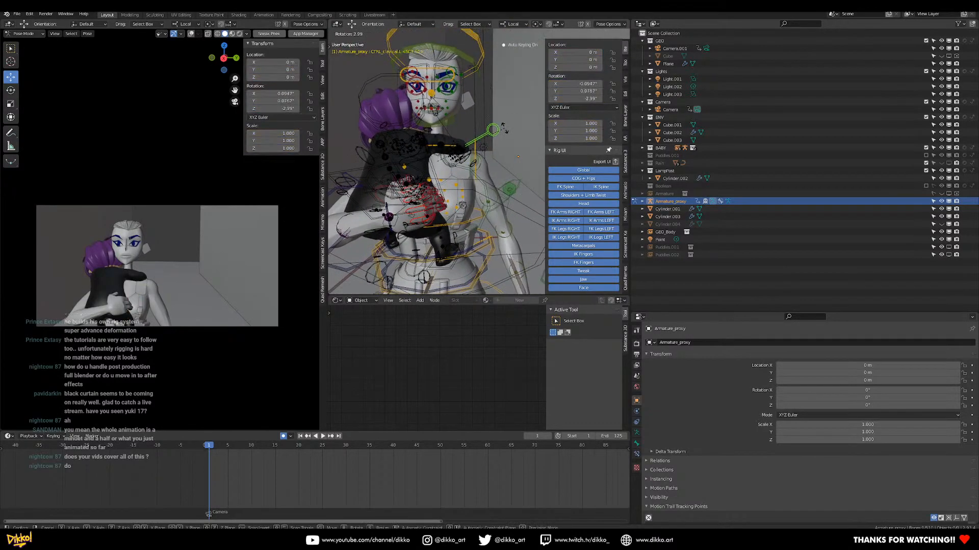
{"action": "left_click", "coordinate": [457, 119]}
Select the head control and turn the head slightly with a trackball rotation
{"action": "middle_click_drag", "start_coordinate": [457, 119], "coordinate": [470, 92]}
{"action": "left_click", "coordinate": [471, 91]}
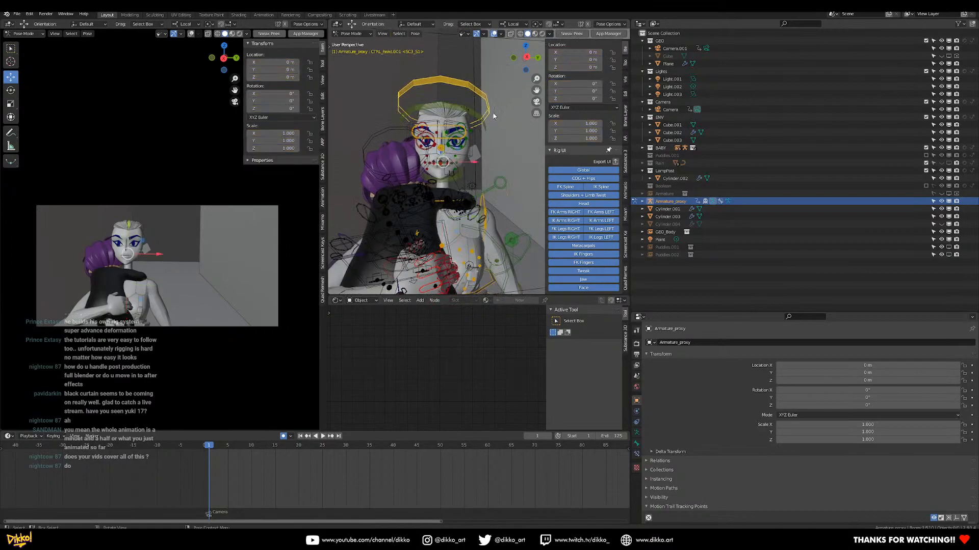
{"action": "key", "text": "r"}
{"action": "key", "text": "r"}
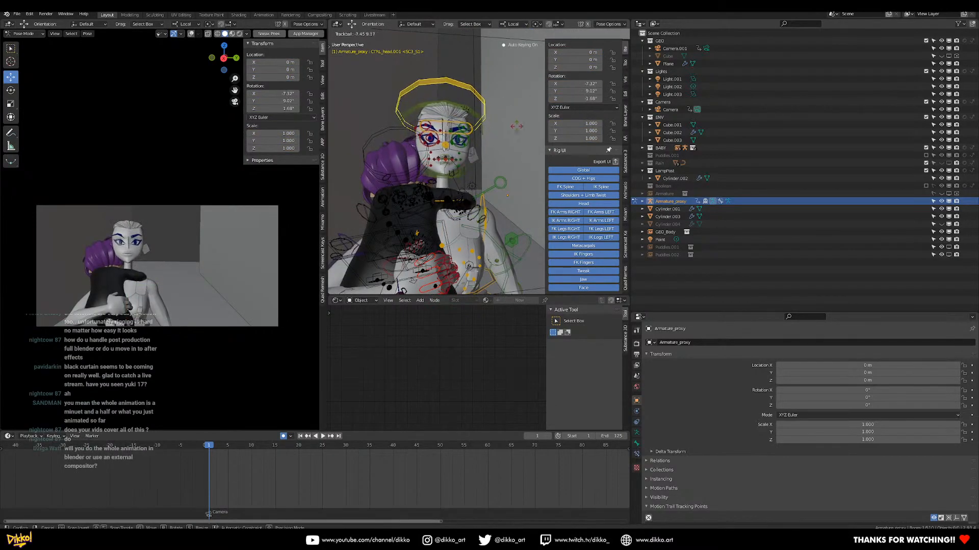
{"action": "left_click", "coordinate": [518, 126]}
Refine the head's tilt and turn with a view-plane rotation followed by another trackball rotation
{"action": "scroll", "coordinate": [460, 207], "scroll_direction": "up", "scroll_amount": 6}
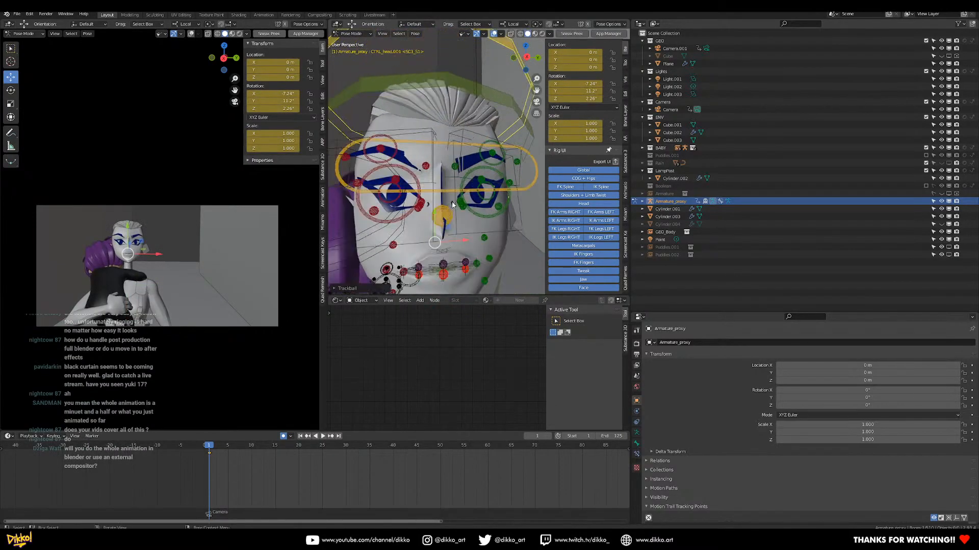
{"action": "middle_click_drag", "start_coordinate": [460, 207], "coordinate": [478, 193], "text": "shift"}
{"action": "key", "text": "r"}
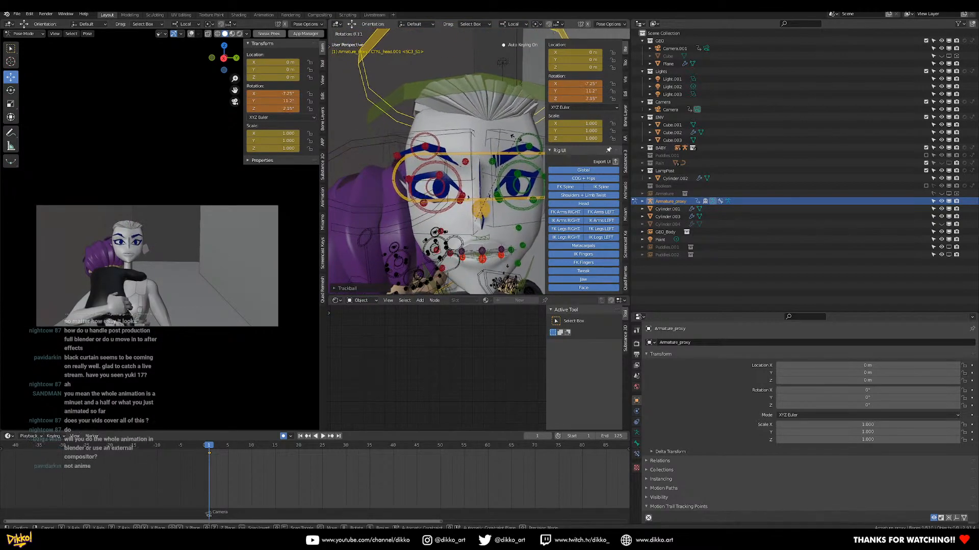
{"action": "left_click", "coordinate": [517, 141]}
{"action": "middle_click_drag", "start_coordinate": [489, 170], "coordinate": [445, 217]}
{"action": "key", "text": "r"}
{"action": "key", "text": "r"}
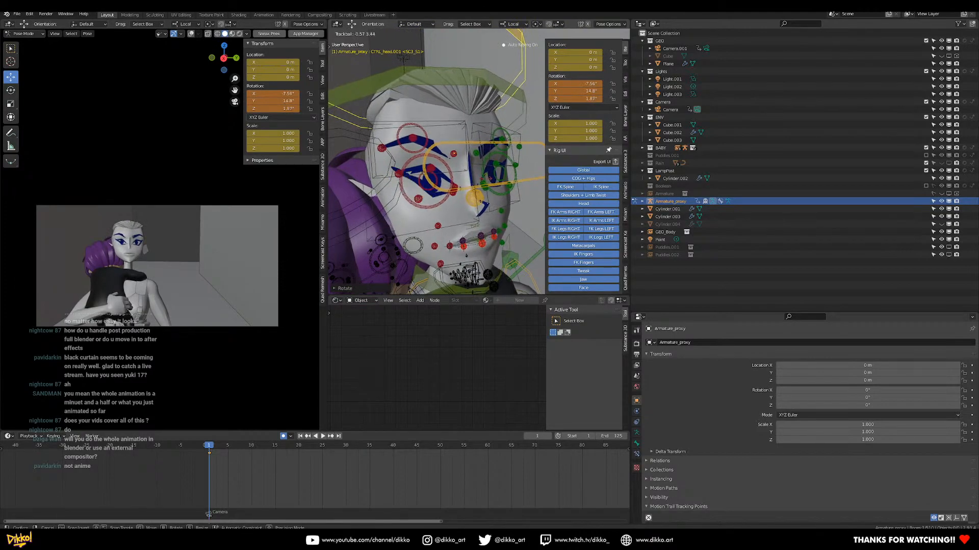
{"action": "left_click", "coordinate": [470, 198]}
Check the right eye close up and save the file
{"action": "scroll", "coordinate": [470, 198], "scroll_direction": "up", "scroll_amount": 5}
{"action": "middle_click_drag", "start_coordinate": [471, 202], "coordinate": [480, 171]}
{"action": "left_click", "coordinate": [463, 35]}
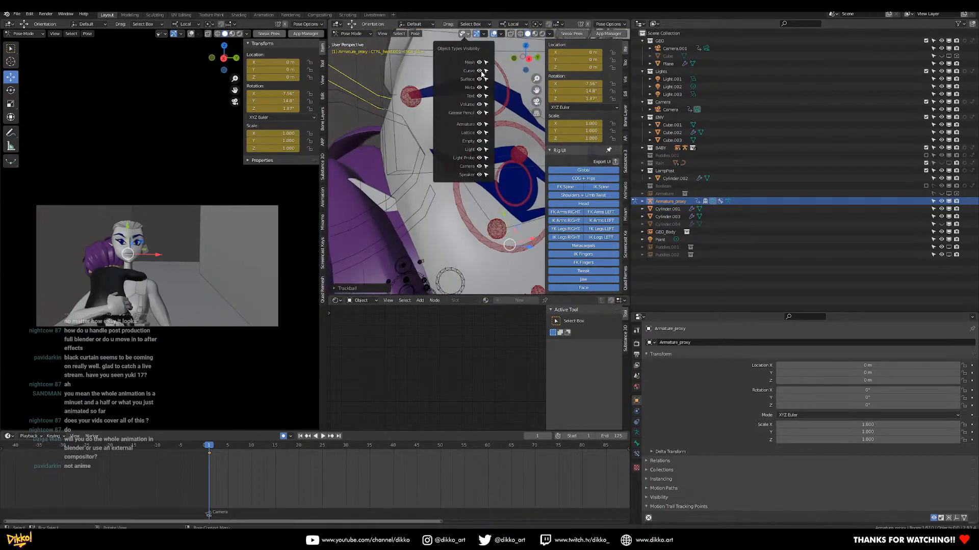
{"action": "scroll", "coordinate": [479, 199], "scroll_direction": "down", "scroll_amount": 5}
{"action": "middle_click_drag", "start_coordinate": [492, 198], "coordinate": [463, 195]}
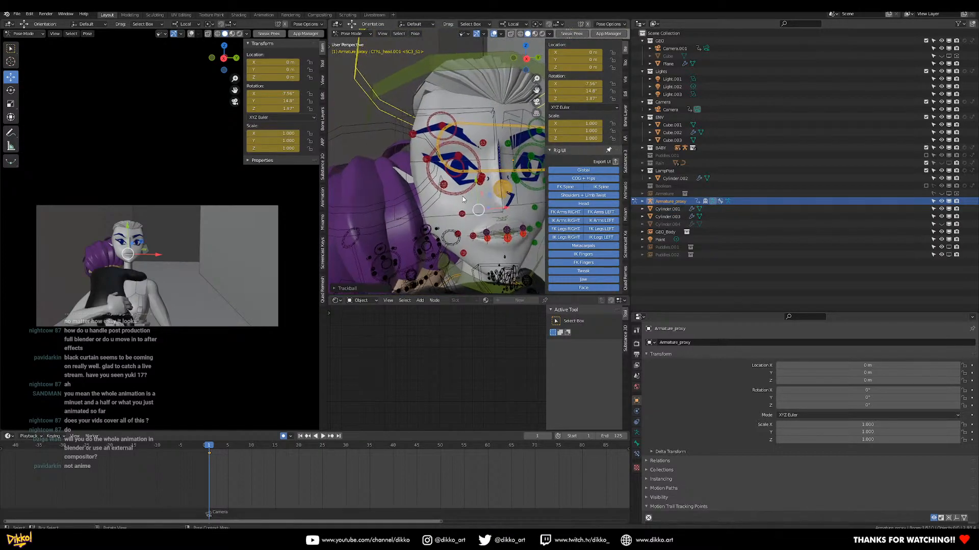
{"action": "key", "text": "ctrl+s"}
Examine the face and eyes from several angles and save the file again
{"action": "scroll", "coordinate": [465, 216], "scroll_direction": "up", "scroll_amount": 5}
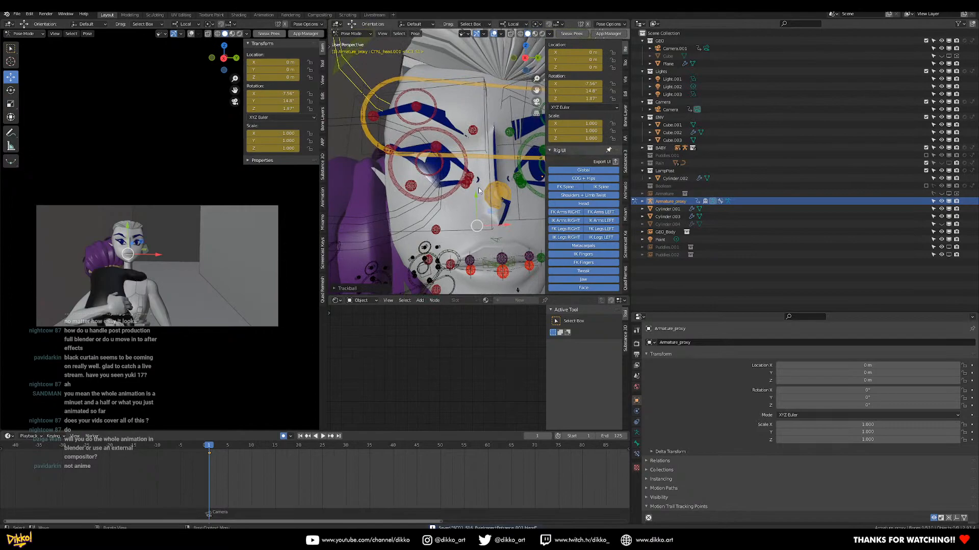
{"action": "middle_click_drag", "start_coordinate": [457, 190], "coordinate": [465, 173]}
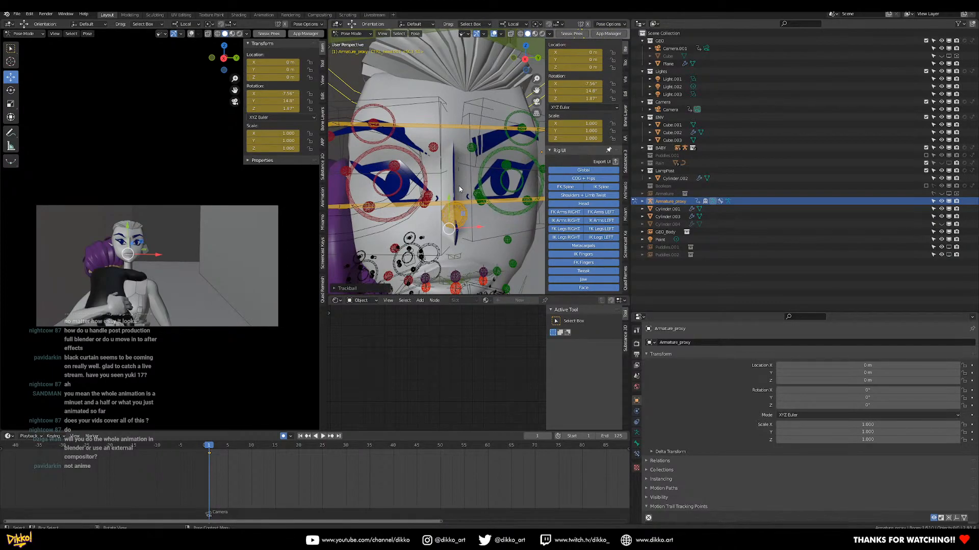
{"action": "scroll", "coordinate": [409, 194], "scroll_direction": "down", "scroll_amount": 5}
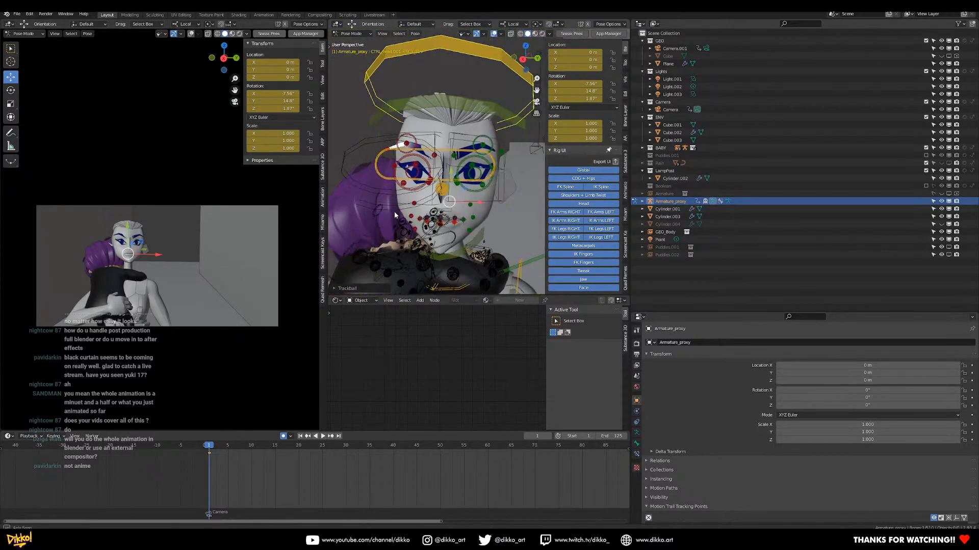
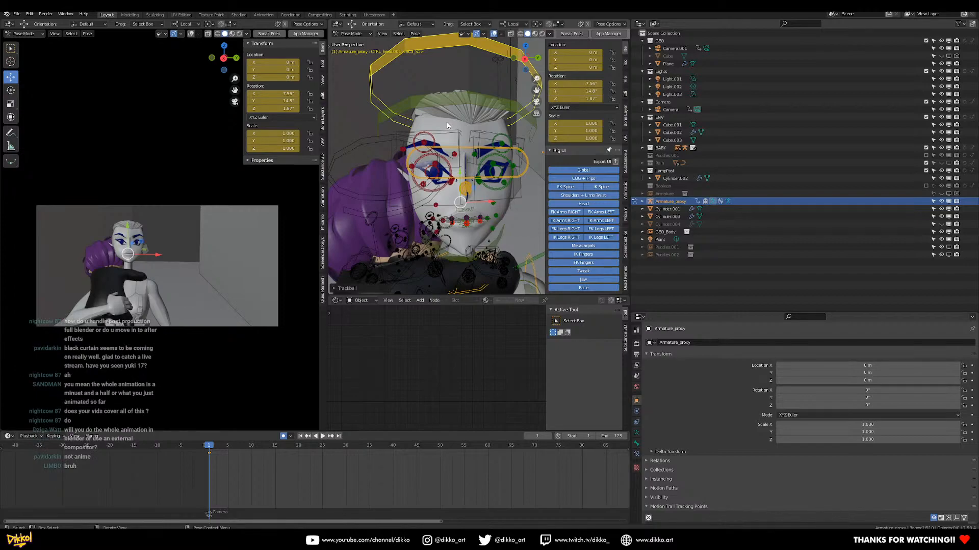
{"action": "middle_click_drag", "start_coordinate": [481, 168], "coordinate": [455, 182]}
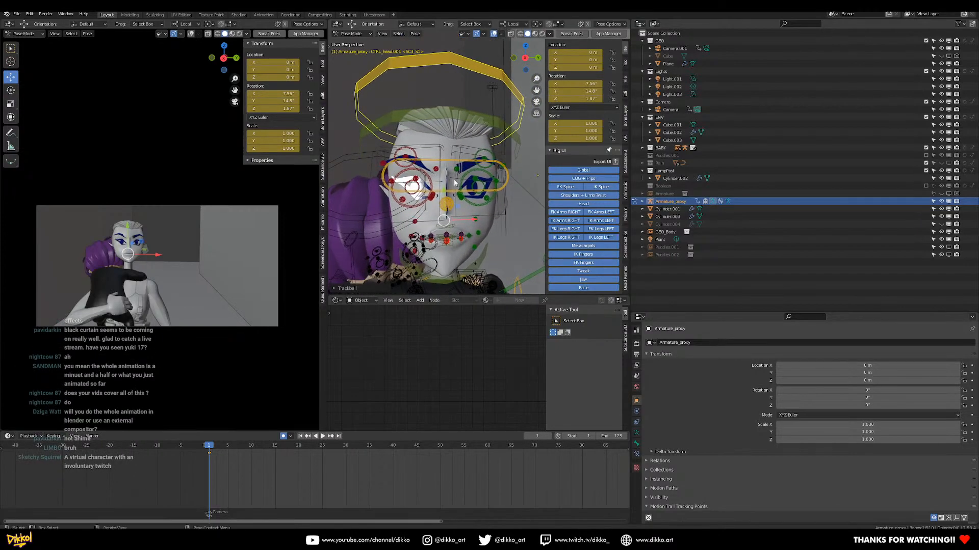
{"action": "key", "text": "ctrl+s"}
{"action": "middle_click_drag", "start_coordinate": [444, 198], "coordinate": [453, 196]}
{"action": "key", "text": "ctrl+s"}
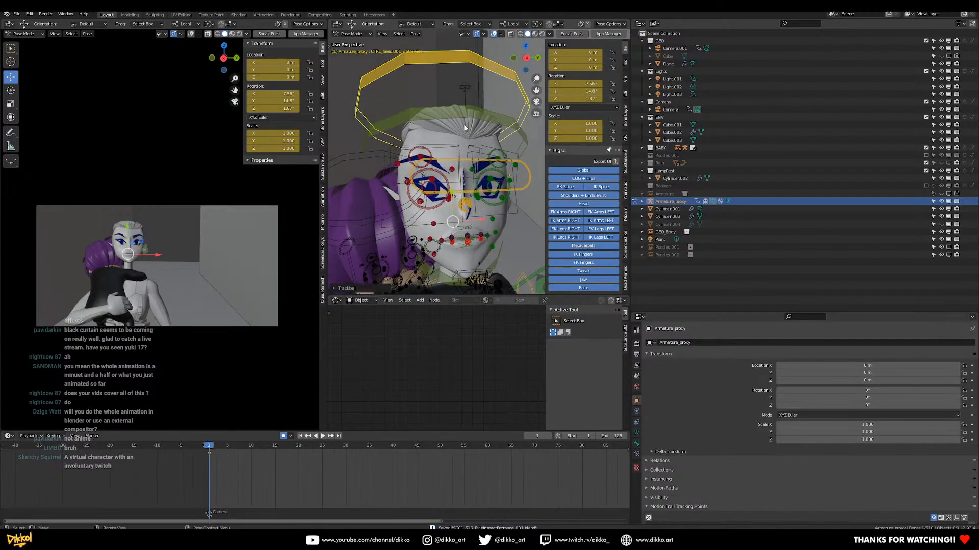
Select the eyes control, enable the last armature layer to show the deform bones, and inspect the right eye's bone
{"action": "middle_click_drag", "start_coordinate": [466, 243], "coordinate": [456, 133]}
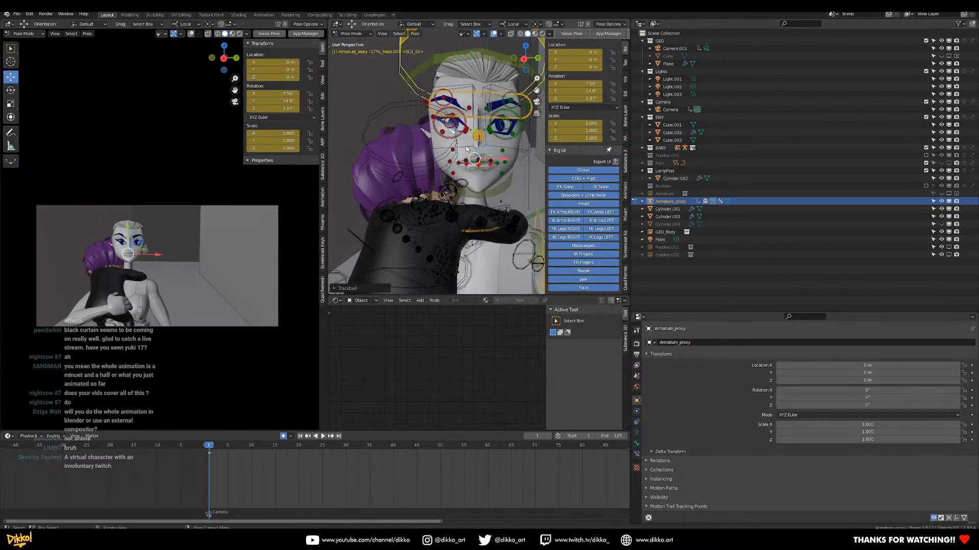
{"action": "middle_click_drag", "start_coordinate": [467, 141], "coordinate": [448, 204]}
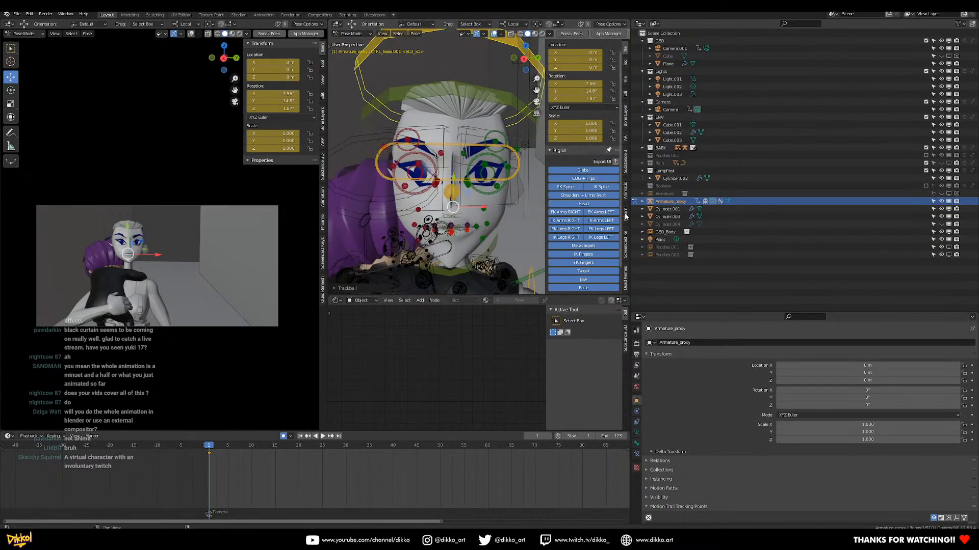
{"action": "left_click", "coordinate": [383, 177]}
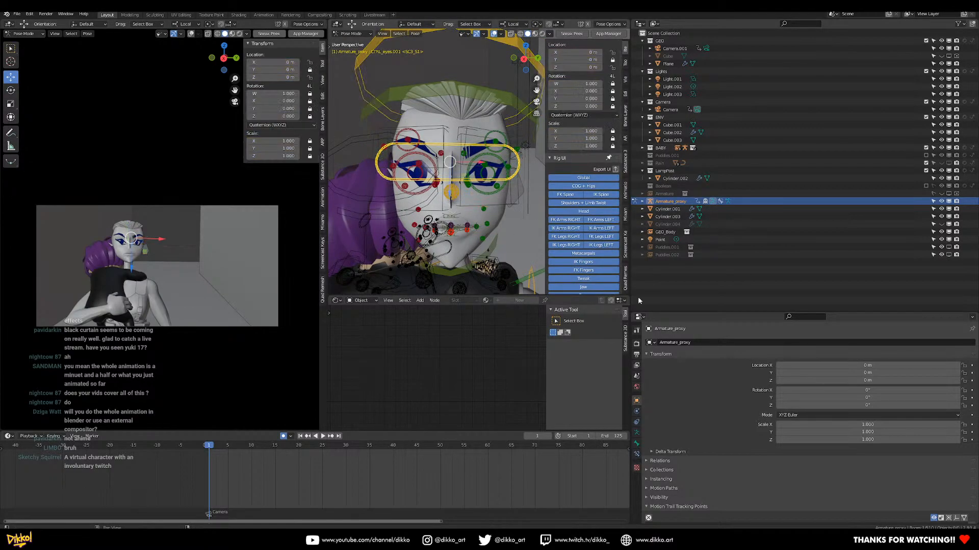
{"action": "left_click", "coordinate": [636, 433]}
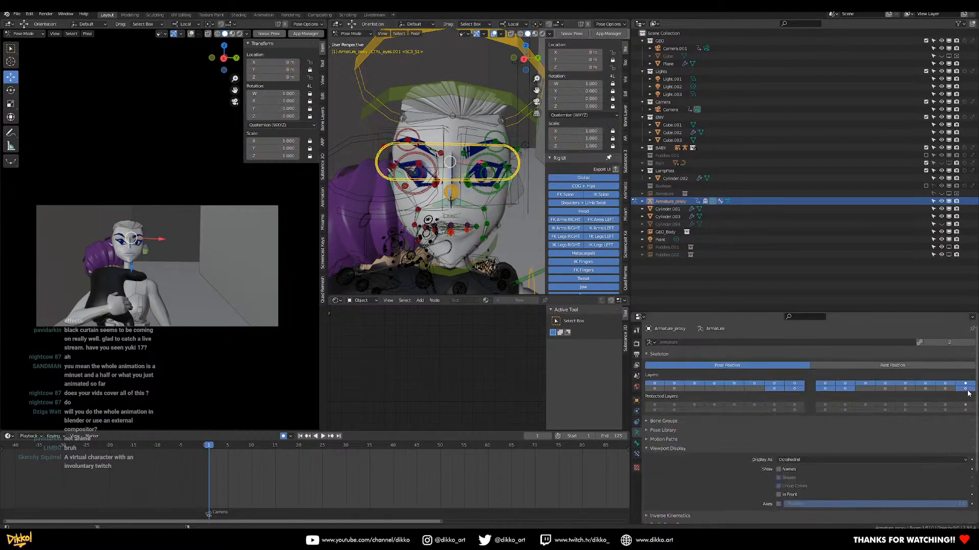
{"action": "scroll", "coordinate": [430, 198], "scroll_direction": "up", "scroll_amount": 5}
{"action": "scroll", "coordinate": [430, 198], "scroll_direction": "up", "scroll_amount": 2}
{"action": "mouse_move", "coordinate": [429, 198]}
{"action": "middle_mouse_down"}
{"action": "mouse_move", "coordinate": [462, 176]}
{"action": "mouse_move", "coordinate": [459, 225]}
{"action": "mouse_move", "coordinate": [423, 201]}
{"action": "mouse_move", "coordinate": [433, 197]}
{"action": "middle_mouse_up"}
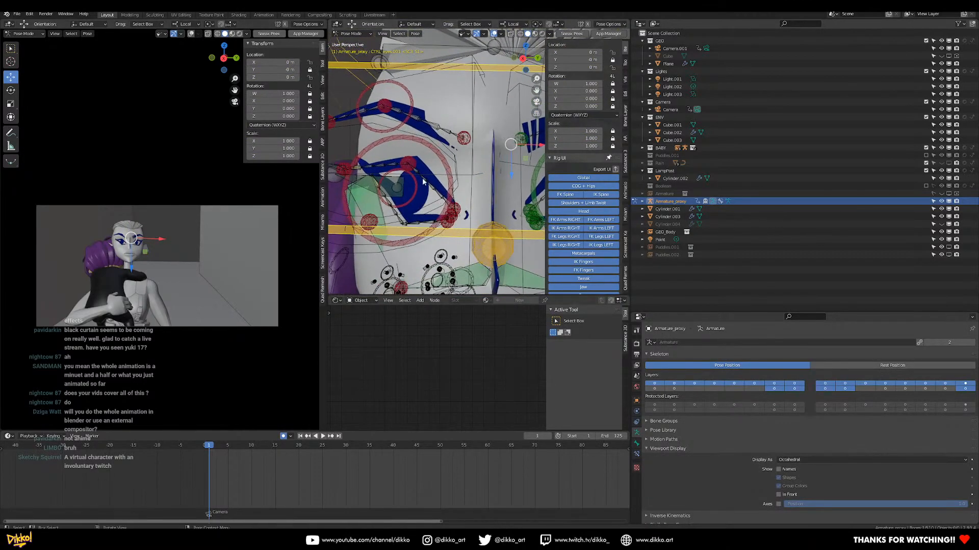
Try trackball-rotating the head control to check how the eye bones sit on the eye mesh
{"action": "scroll", "coordinate": [375, 60], "scroll_direction": "down", "scroll_amount": 4}
{"action": "left_click", "coordinate": [398, 98]}
{"action": "scroll", "coordinate": [448, 151], "scroll_direction": "up", "scroll_amount": 2}
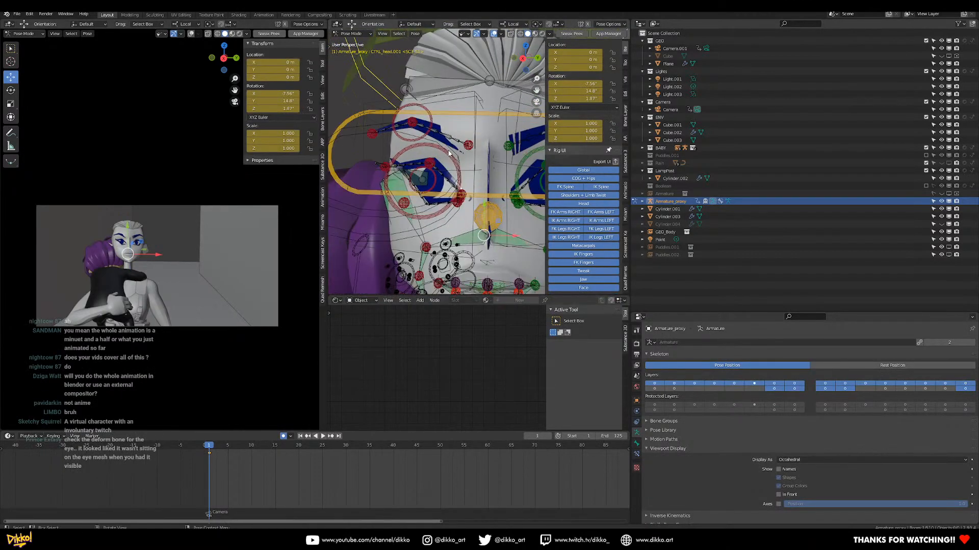
{"action": "key", "text": "r"}
{"action": "key", "text": "r"}
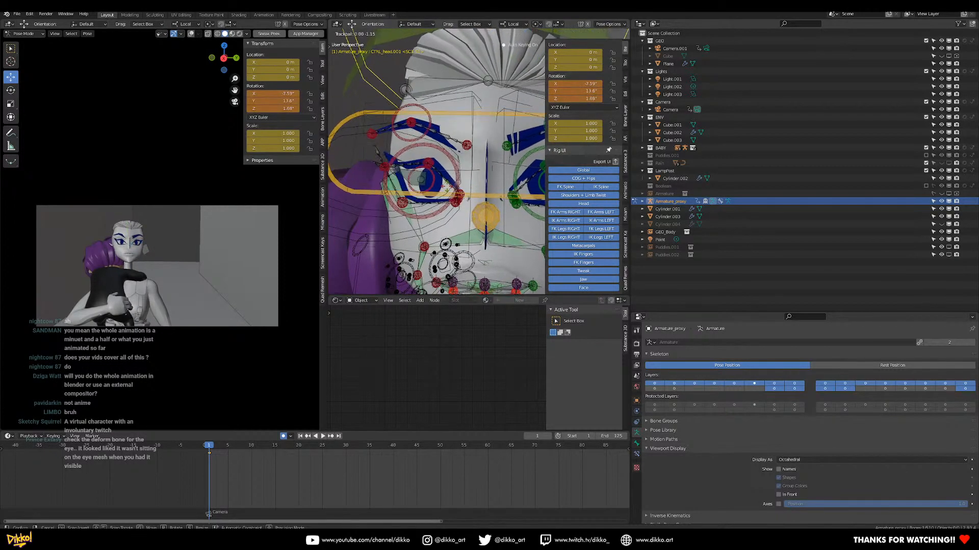
{"action": "left_click", "coordinate": [443, 191]}
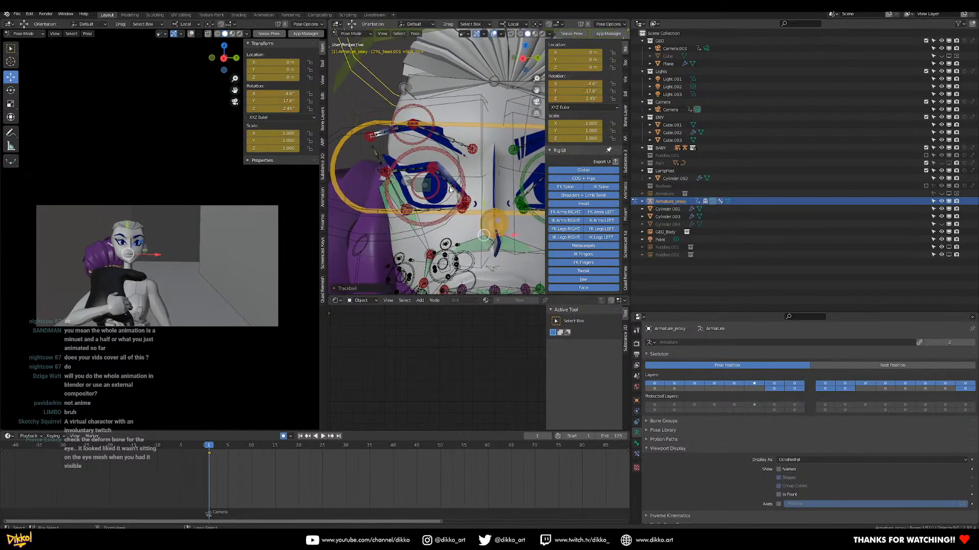
{"action": "scroll", "coordinate": [442, 191], "scroll_direction": "up", "scroll_amount": 5}
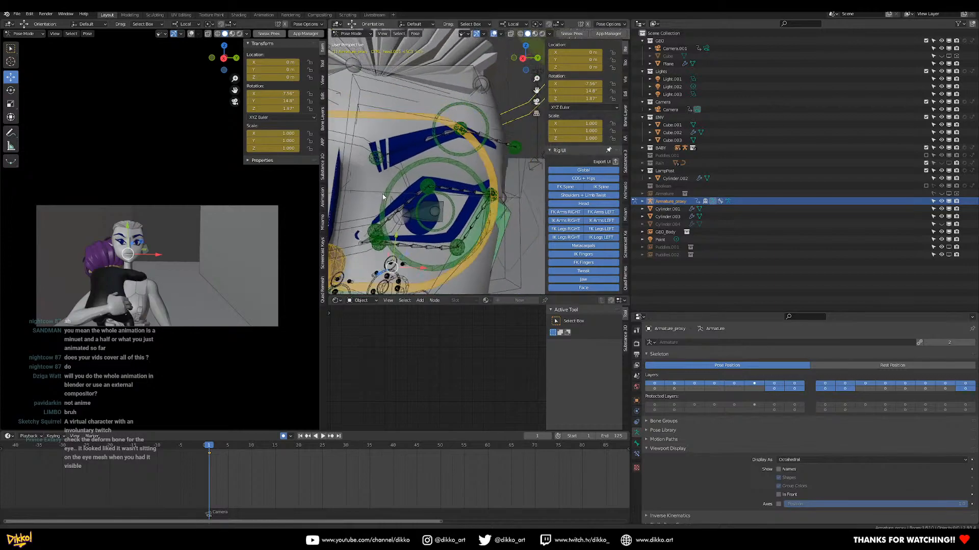
Compare the Spline IK constraint settings of the left and right lower eyelid deform bones
{"action": "scroll", "coordinate": [497, 225], "scroll_direction": "up", "scroll_amount": 2}
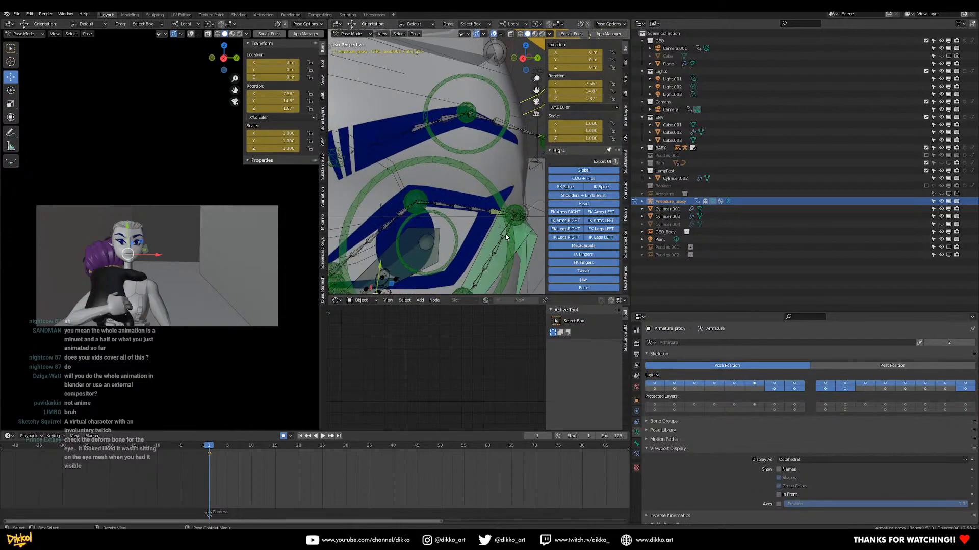
{"action": "left_click", "coordinate": [505, 237]}
{"action": "left_click", "coordinate": [637, 454]}
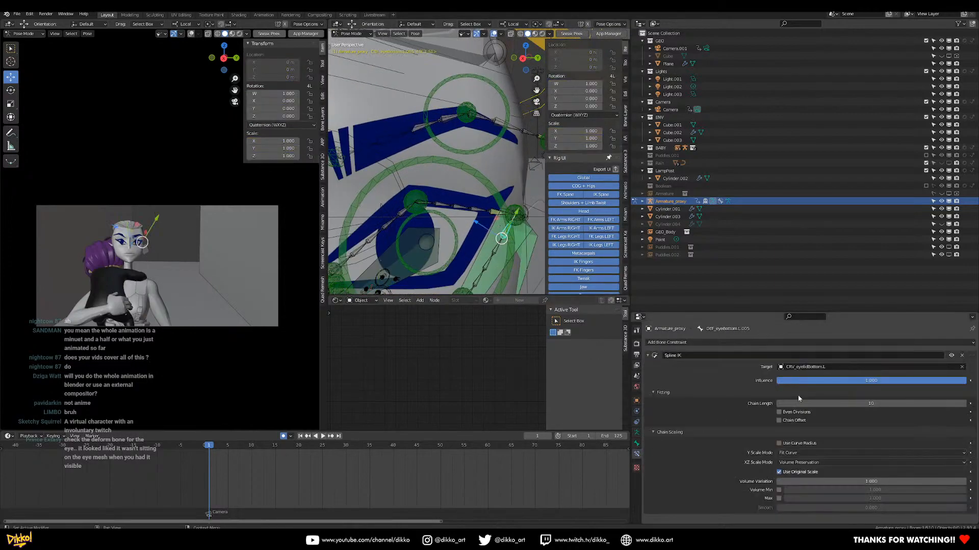
{"action": "middle_click_drag", "start_coordinate": [403, 273], "coordinate": [501, 202], "text": "shift"}
{"action": "left_click", "coordinate": [406, 177]}
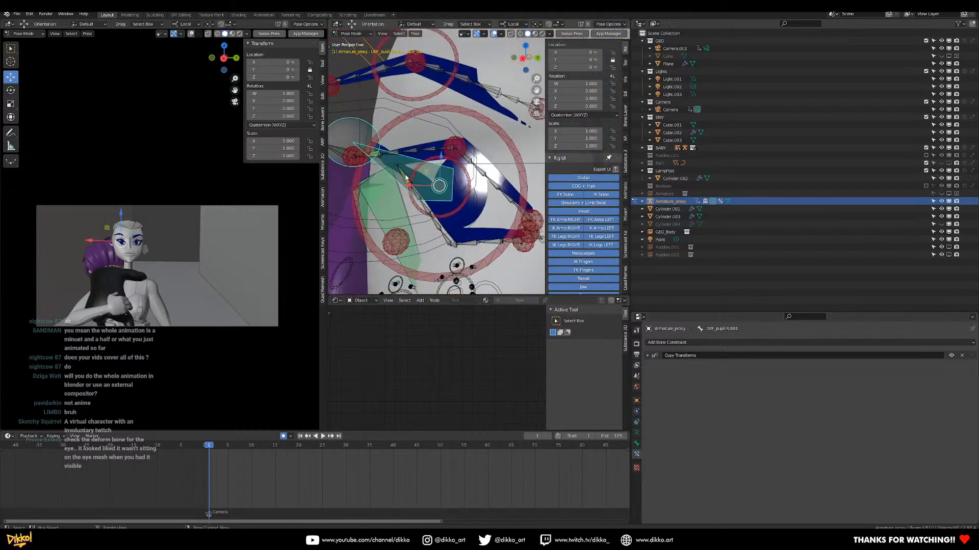
{"action": "left_click", "coordinate": [405, 180]}
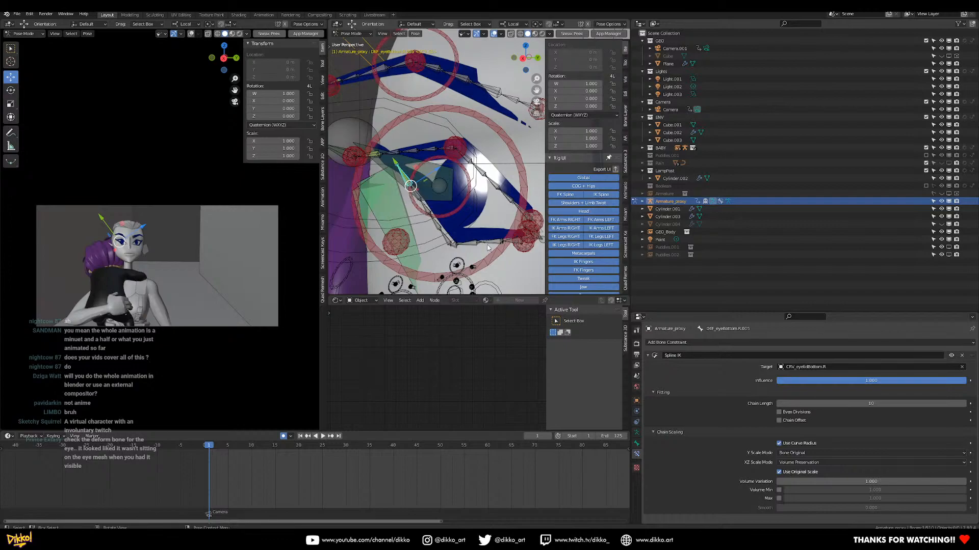
{"action": "middle_click_drag", "start_coordinate": [443, 260], "coordinate": [363, 210]}
{"action": "scroll", "coordinate": [403, 212], "scroll_direction": "down", "scroll_amount": 3}
{"action": "scroll", "coordinate": [476, 189], "scroll_direction": "up", "scroll_amount": 4}
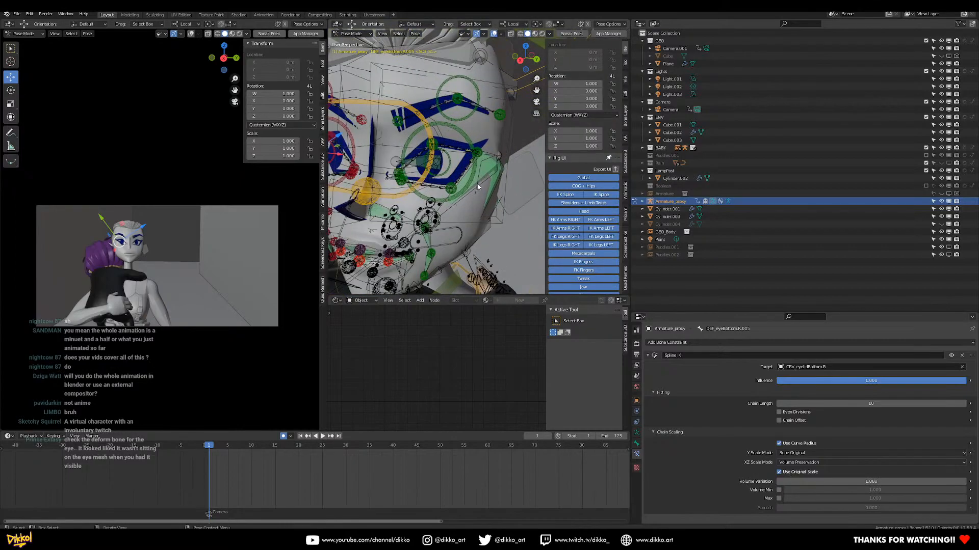
Recheck the left lower eyelid's constraint and set the right lower eyelid's Spline IK Y Scale Mode to Fit Curve
{"action": "left_click", "coordinate": [467, 159]}
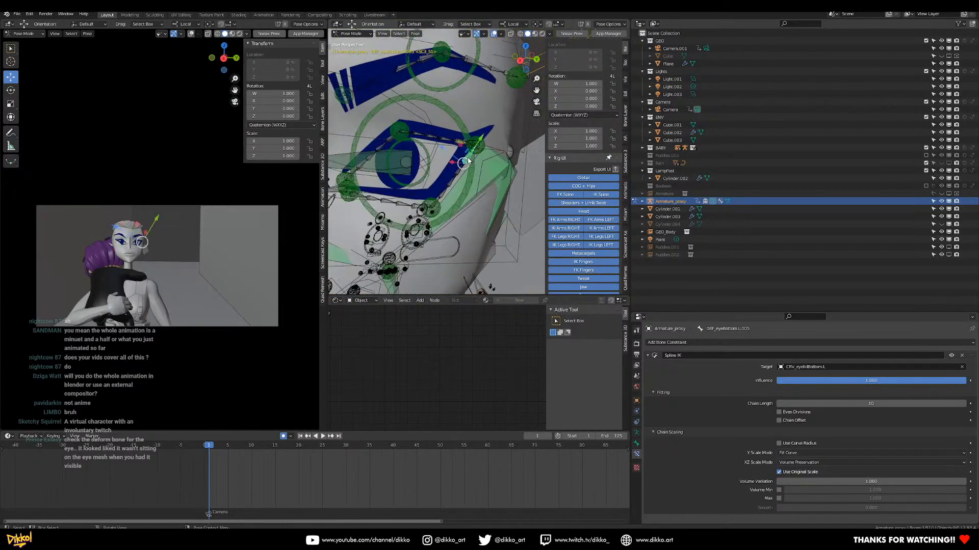
{"action": "middle_click_drag", "start_coordinate": [462, 160], "coordinate": [611, 161], "text": "shift"}
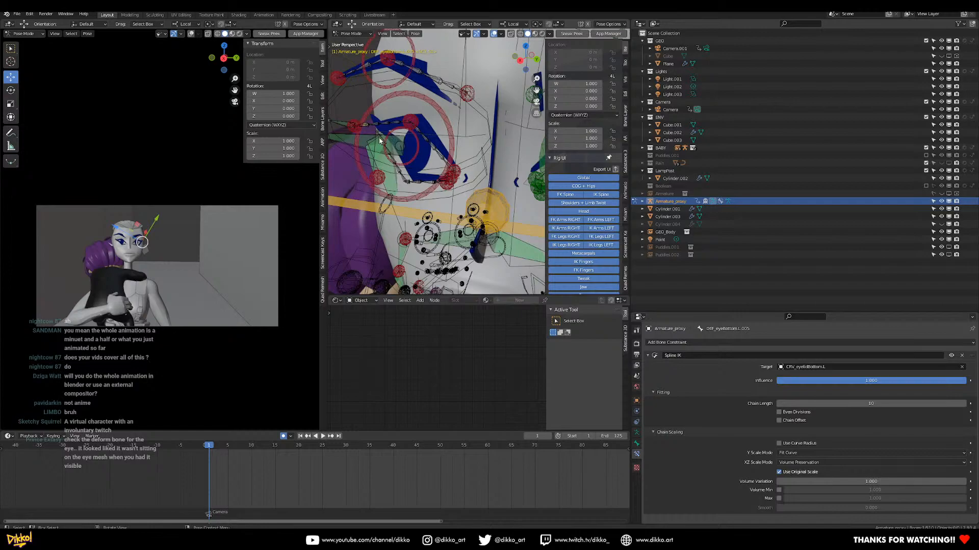
{"action": "left_click", "coordinate": [379, 141]}
{"action": "left_click", "coordinate": [380, 141]}
{"action": "left_click", "coordinate": [816, 453]}
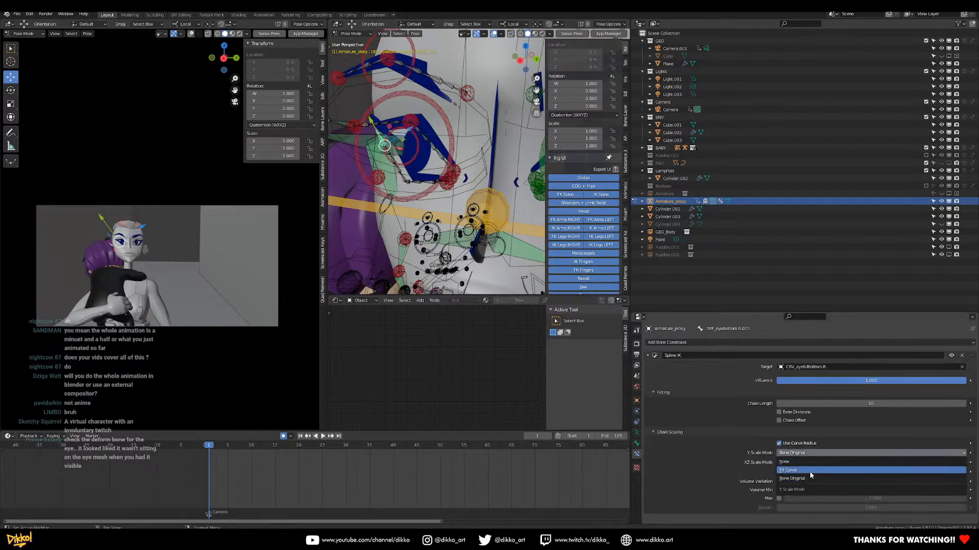
{"action": "left_click", "coordinate": [810, 470]}
Inspect the right lower eyelid bones close up from several angles and save the file
{"action": "scroll", "coordinate": [413, 172], "scroll_direction": "up", "scroll_amount": 4}
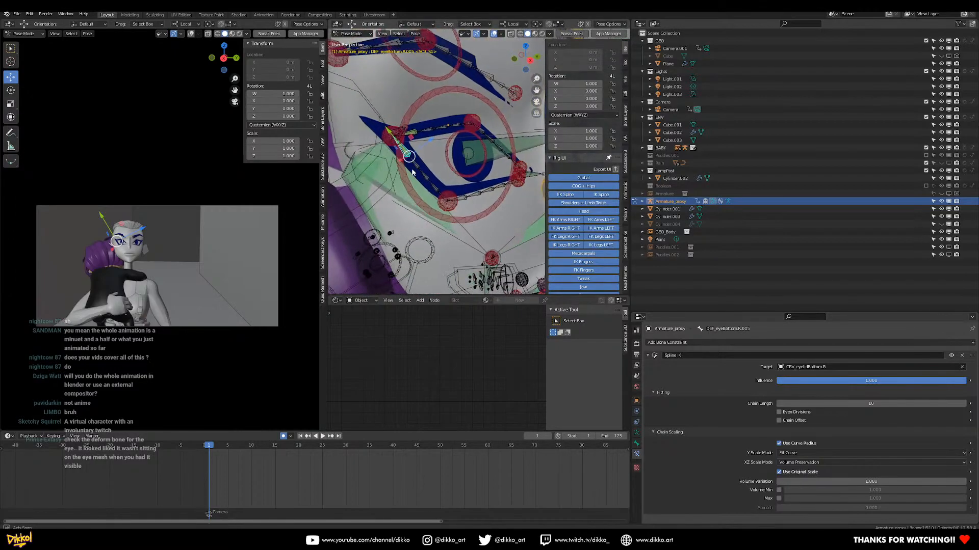
{"action": "middle_click_drag", "start_coordinate": [413, 172], "coordinate": [385, 161]}
{"action": "scroll", "coordinate": [499, 158], "scroll_direction": "down", "scroll_amount": 3}
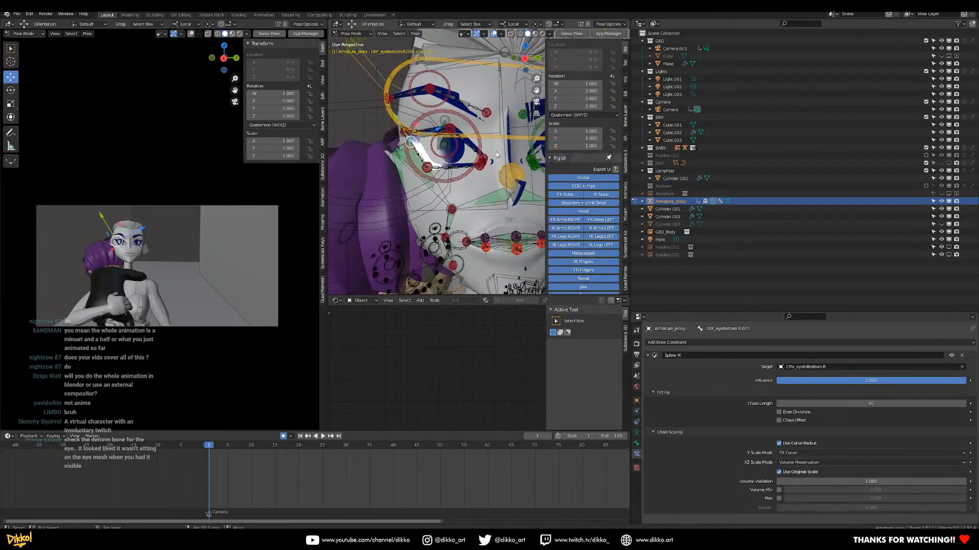
{"action": "middle_click_drag", "start_coordinate": [499, 158], "coordinate": [398, 174], "text": "shift"}
{"action": "scroll", "coordinate": [445, 154], "scroll_direction": "up", "scroll_amount": 6}
{"action": "left_click", "coordinate": [431, 152]}
{"action": "middle_click_drag", "start_coordinate": [370, 200], "coordinate": [524, 174]}
{"action": "left_click", "coordinate": [413, 176]}
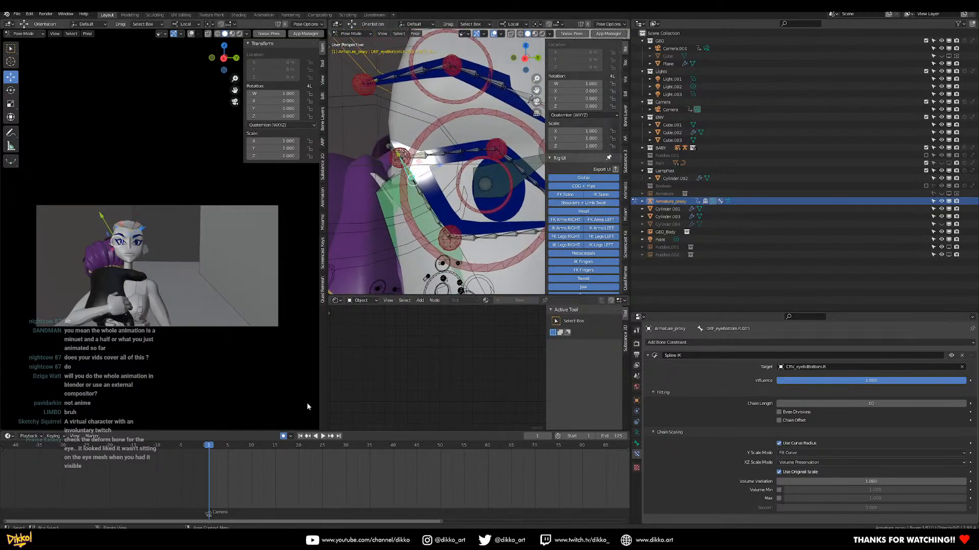
{"action": "scroll", "coordinate": [442, 122], "scroll_direction": "down", "scroll_amount": 4}
{"action": "key", "text": "ctrl+s"}
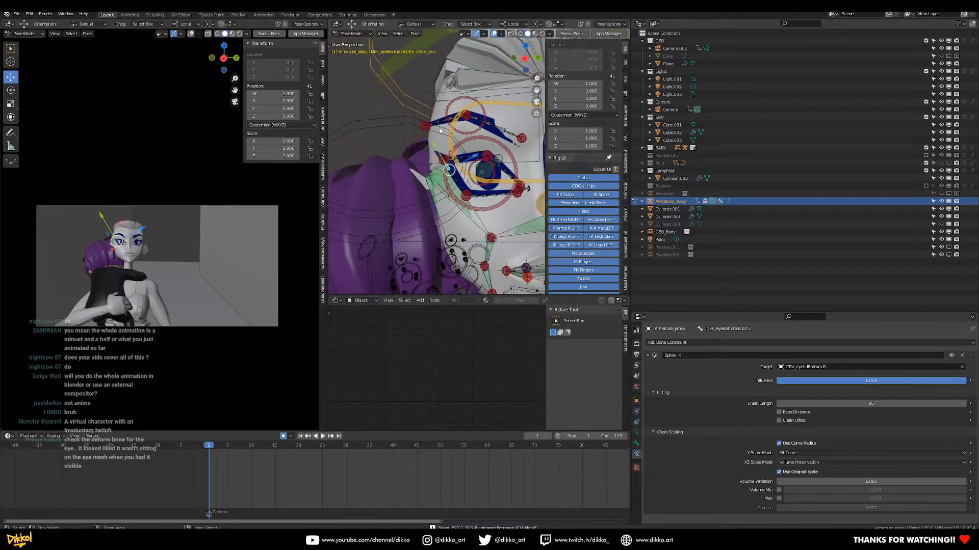
Hide the armature layer holding the deform bones and deselect all bones
{"action": "middle_click_drag", "start_coordinate": [409, 207], "coordinate": [402, 185]}
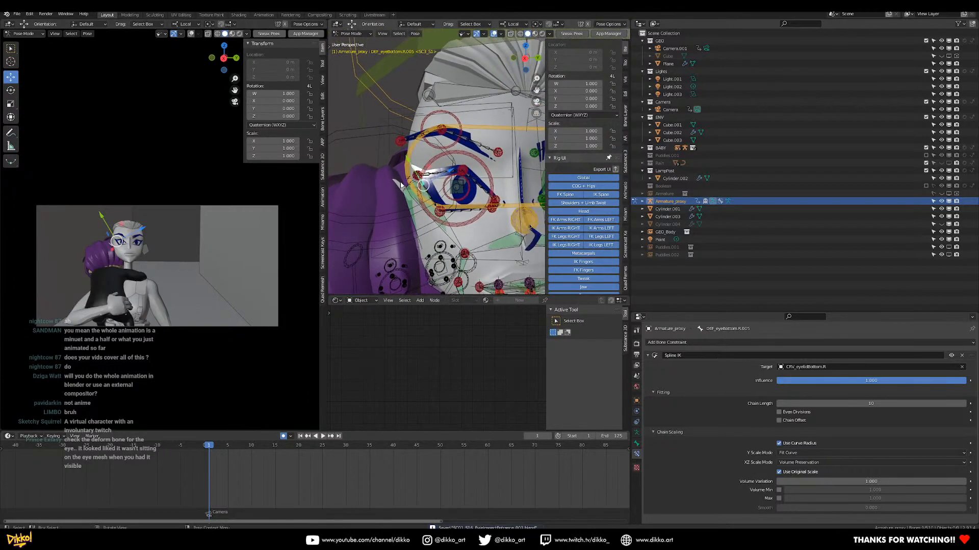
{"action": "scroll", "coordinate": [419, 185], "scroll_direction": "down", "scroll_amount": 3}
{"action": "left_click", "coordinate": [636, 432]}
{"action": "key", "text": "alt+a"}
{"action": "middle_click_drag", "start_coordinate": [398, 132], "coordinate": [391, 195]}
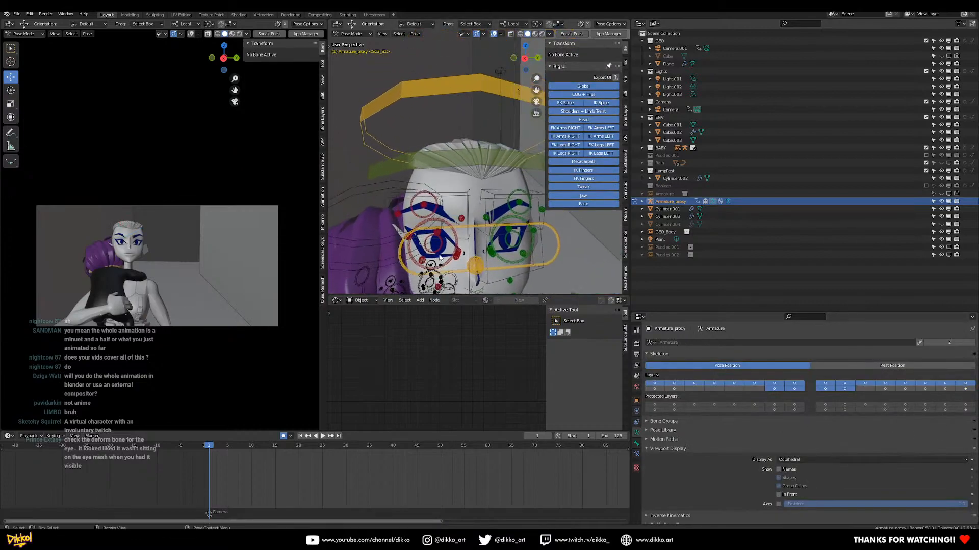
Try a trackball rotation of the head control to test the changed right eyelid
{"action": "left_click", "coordinate": [461, 90]}
{"action": "key", "text": "r"}
{"action": "key", "text": "r"}
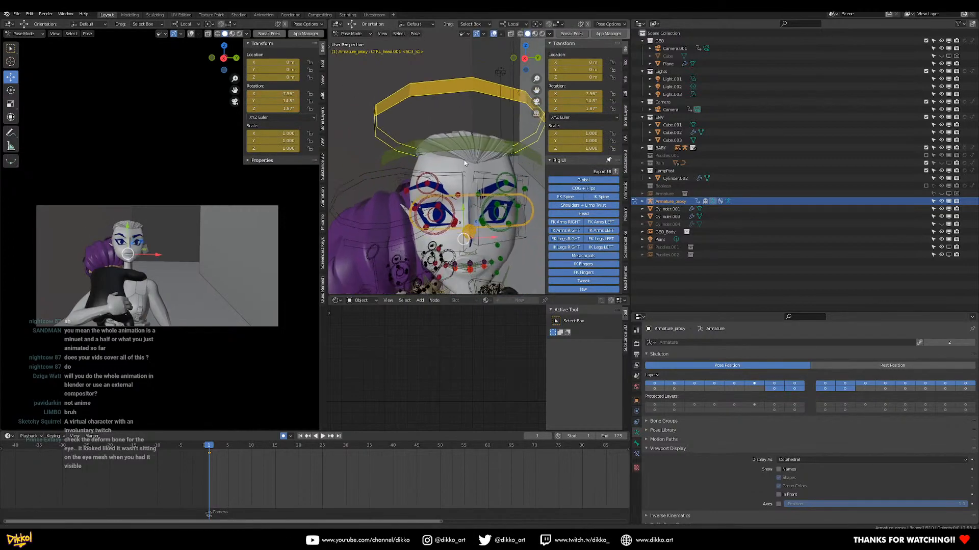
{"action": "left_click", "coordinate": [464, 162]}
{"action": "scroll", "coordinate": [469, 161], "scroll_direction": "up", "scroll_amount": 2}
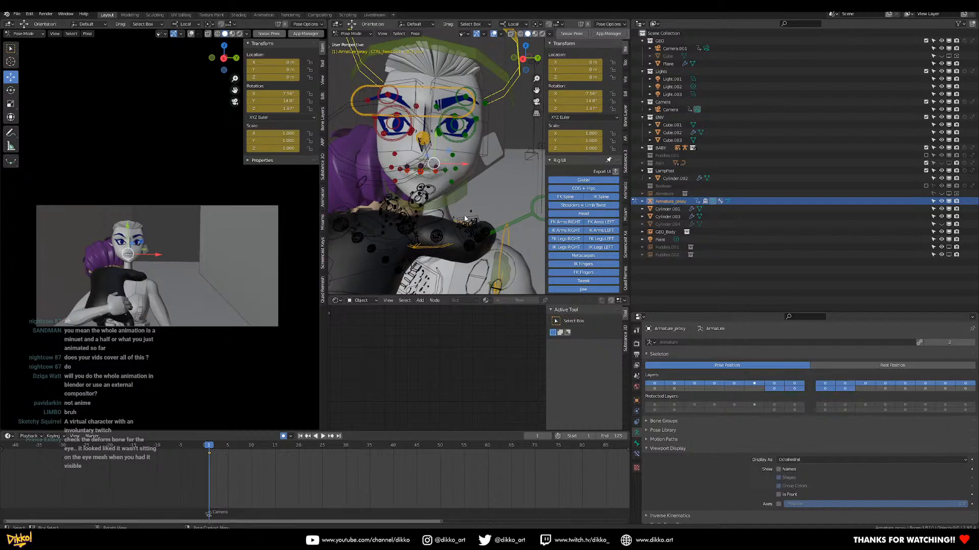
Review the character from near and far and save the file
{"action": "middle_click_drag", "start_coordinate": [464, 218], "coordinate": [500, 121]}
{"action": "scroll", "coordinate": [429, 132], "scroll_direction": "down", "scroll_amount": 4}
{"action": "key", "text": "ctrl+s"}
{"action": "scroll", "coordinate": [436, 164], "scroll_direction": "down", "scroll_amount": 6}
{"action": "scroll", "coordinate": [442, 202], "scroll_direction": "up", "scroll_amount": 3}
{"action": "scroll", "coordinate": [472, 198], "scroll_direction": "down", "scroll_amount": 5}
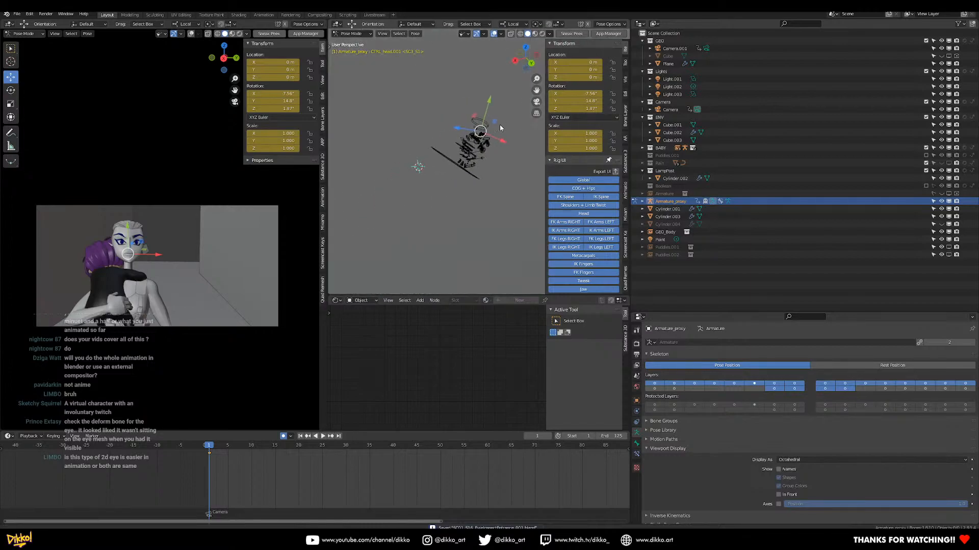
{"action": "scroll", "coordinate": [497, 125], "scroll_direction": "up", "scroll_amount": 9}
{"action": "middle_click_drag", "start_coordinate": [464, 153], "coordinate": [482, 145]}
{"action": "scroll", "coordinate": [483, 145], "scroll_direction": "up", "scroll_amount": 8}
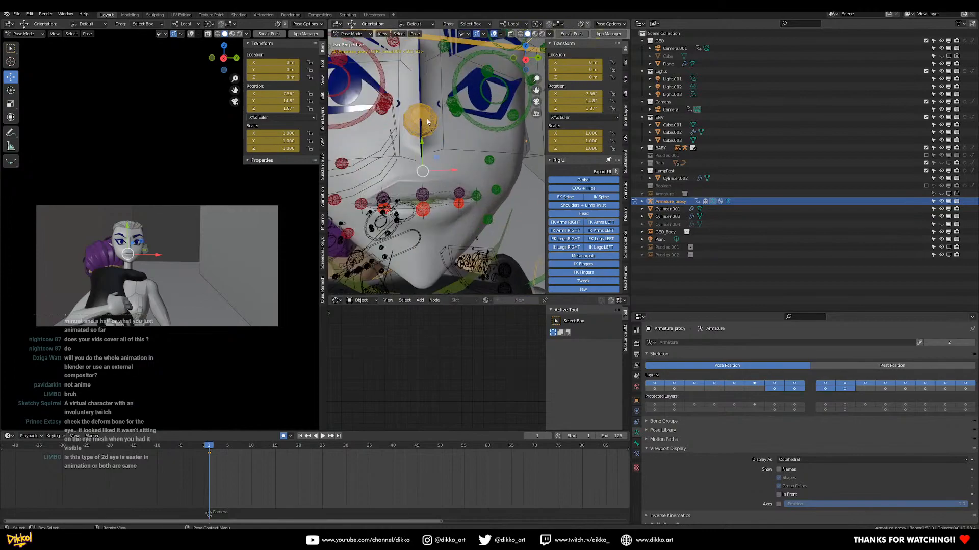
Rotate the nose control about its local Y axis and move it to about X 0.0025 m and Z -0.0026 m
{"action": "left_click", "coordinate": [427, 121]}
{"action": "key", "text": "r"}
{"action": "key", "text": "y"}
{"action": "key", "text": "y"}
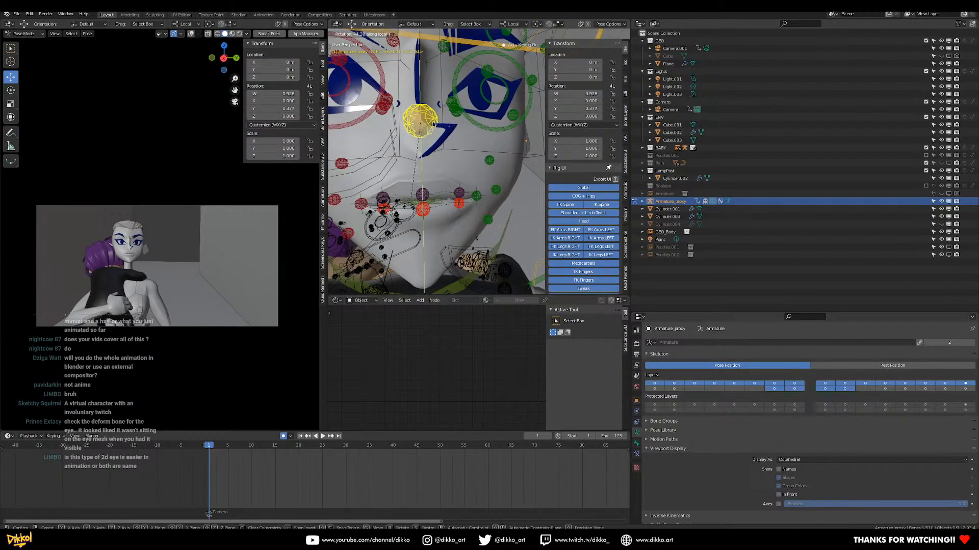
{"action": "left_click", "coordinate": [407, 210]}
{"action": "middle_click_drag", "start_coordinate": [406, 209], "coordinate": [454, 172]}
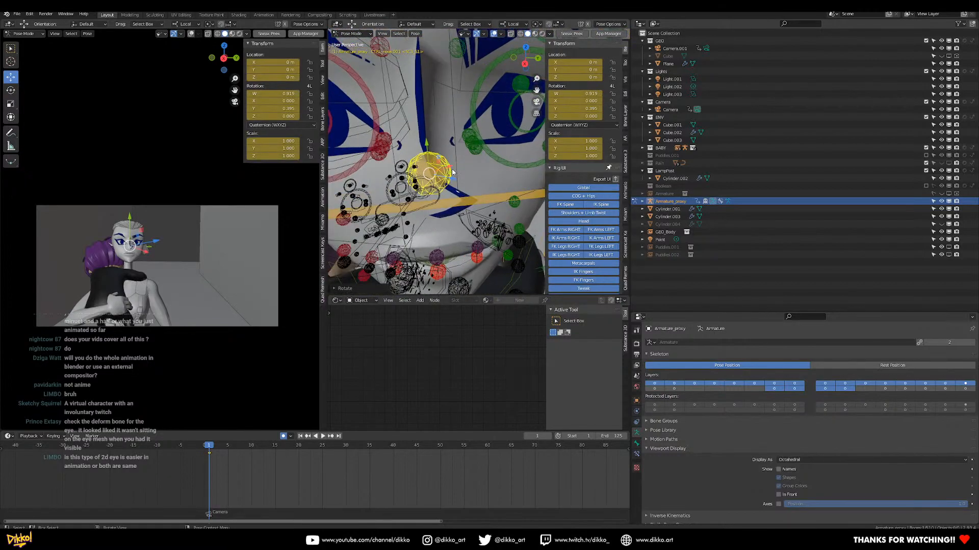
{"action": "key", "text": "g"}
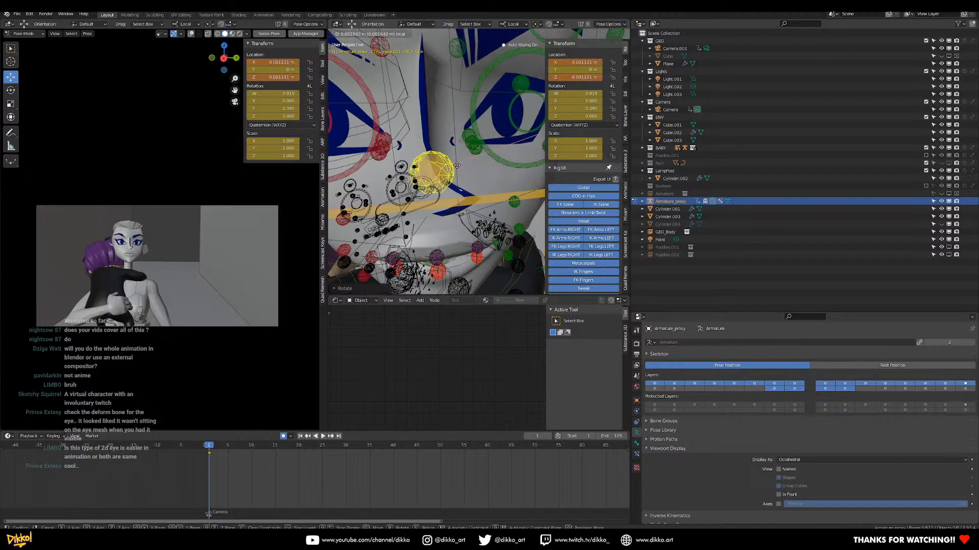
{"action": "left_click", "coordinate": [457, 165]}
{"action": "middle_click_drag", "start_coordinate": [457, 165], "coordinate": [465, 205]}
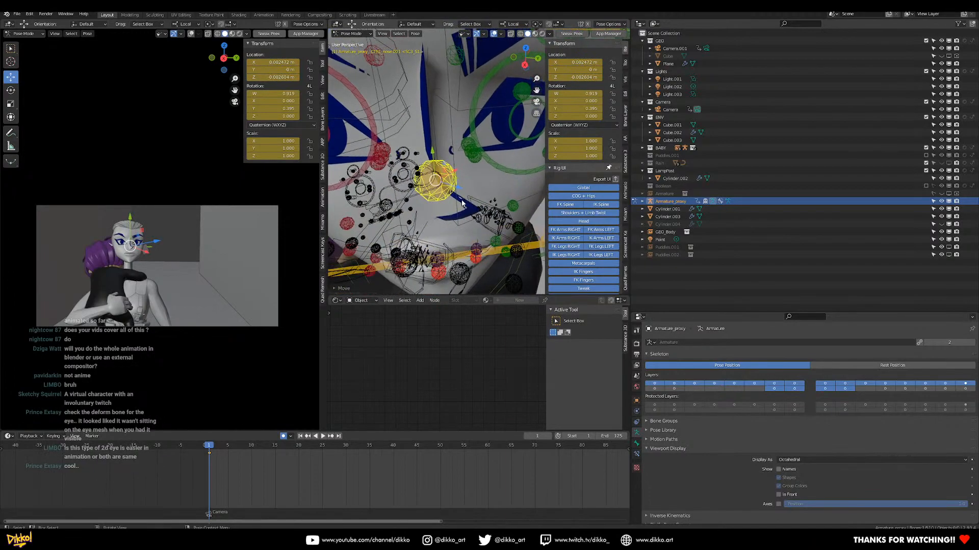
Fine-tune the nose control's local Y rotation against the enlarged camera view and save the file
{"action": "scroll", "coordinate": [117, 237], "scroll_direction": "up", "scroll_amount": 4}
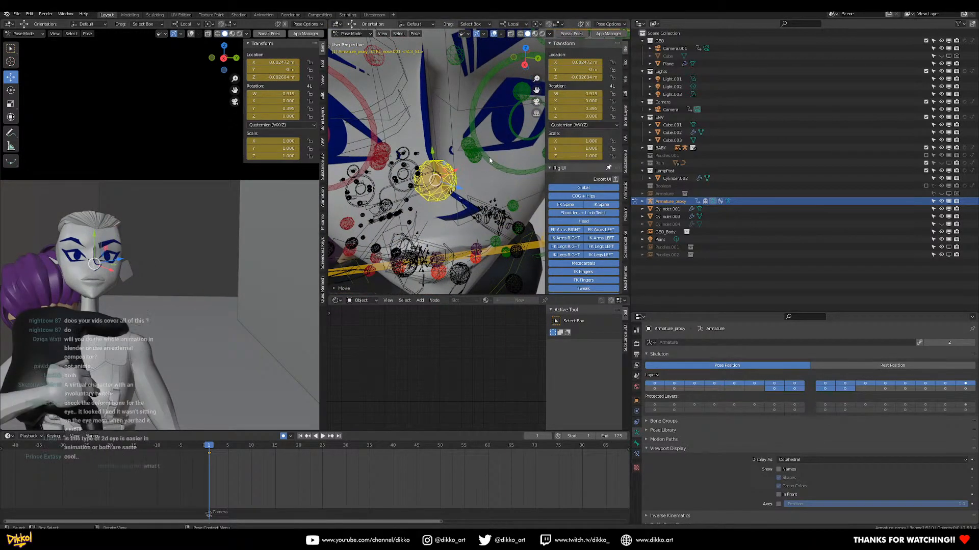
{"action": "key", "text": "r"}
{"action": "key", "text": "y"}
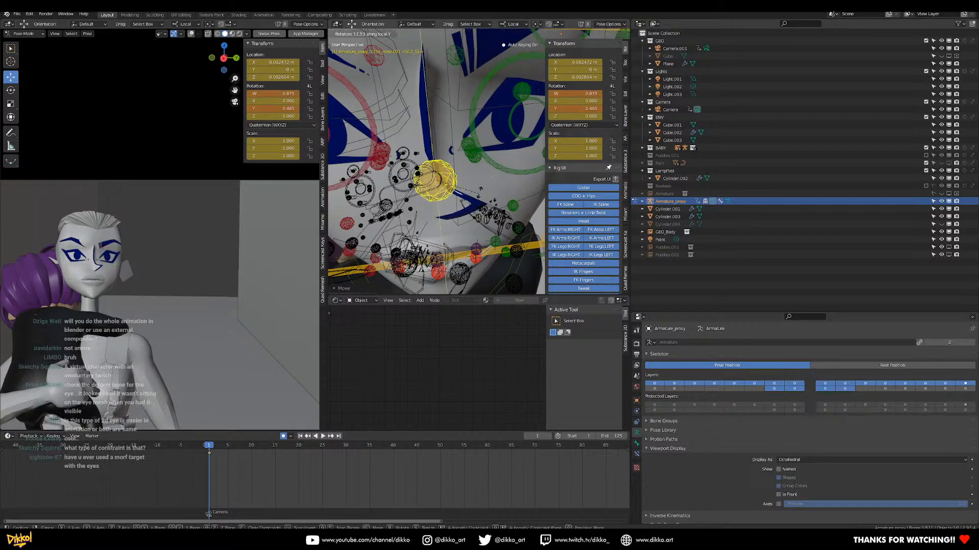
{"action": "left_click", "coordinate": [473, 202]}
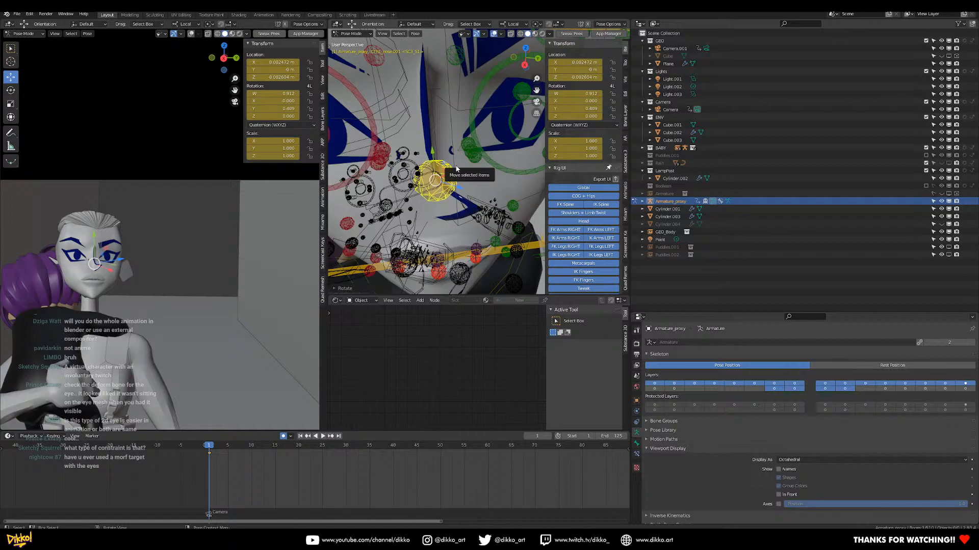
{"action": "middle_click_drag", "start_coordinate": [469, 167], "coordinate": [387, 202]}
{"action": "key", "text": "ctrl+s"}
{"action": "middle_click_drag", "start_coordinate": [507, 258], "coordinate": [433, 191]}
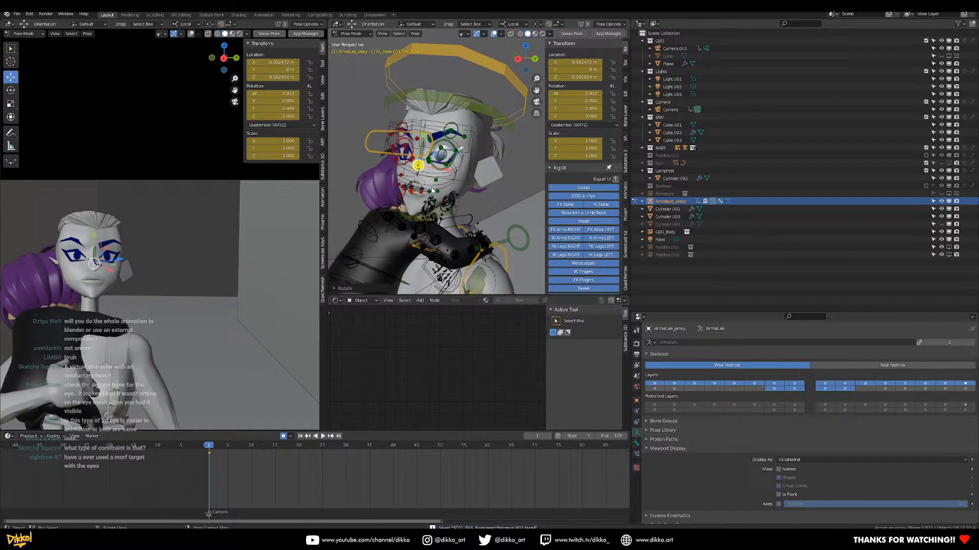
Switch the camera view to rendered shading, review the scene around the character, and save the file
{"action": "left_click", "coordinate": [232, 33]}
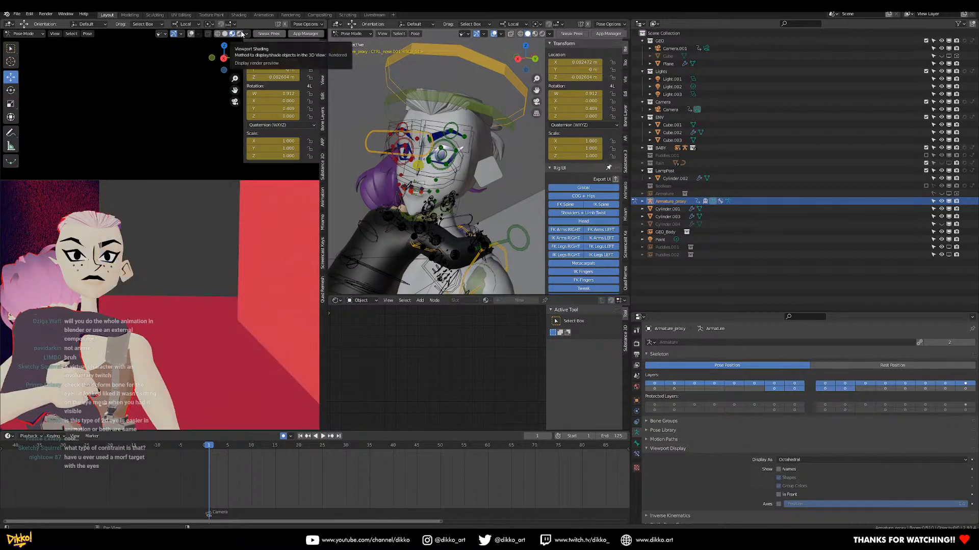
{"action": "left_click", "coordinate": [240, 34]}
{"action": "middle_click_drag", "start_coordinate": [458, 159], "coordinate": [479, 149]}
{"action": "scroll", "coordinate": [480, 150], "scroll_direction": "down", "scroll_amount": 12}
{"action": "scroll", "coordinate": [482, 158], "scroll_direction": "down", "scroll_amount": 6}
{"action": "scroll", "coordinate": [463, 194], "scroll_direction": "up", "scroll_amount": 14}
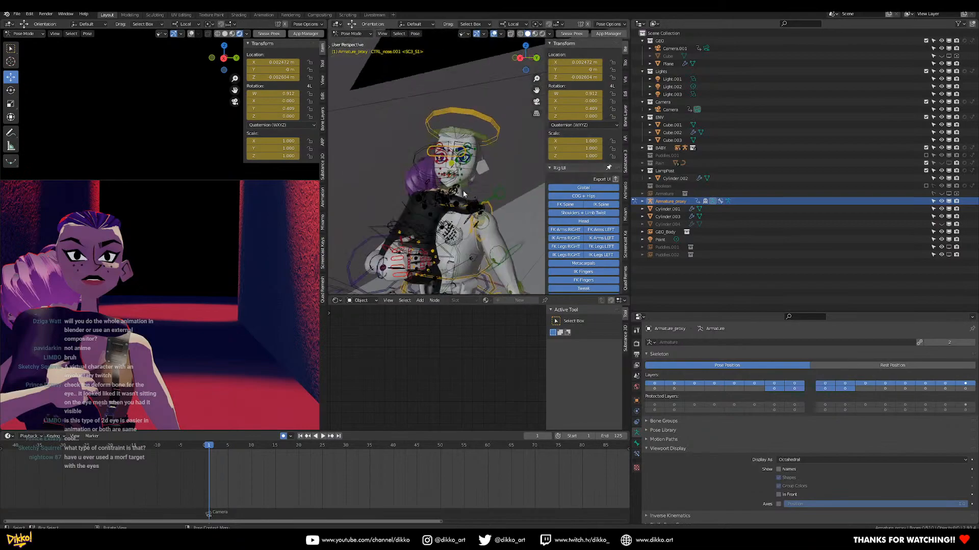
{"action": "scroll", "coordinate": [465, 192], "scroll_direction": "down", "scroll_amount": 12}
{"action": "middle_click_drag", "start_coordinate": [471, 184], "coordinate": [383, 218]}
{"action": "key", "text": "ctrl+s"}
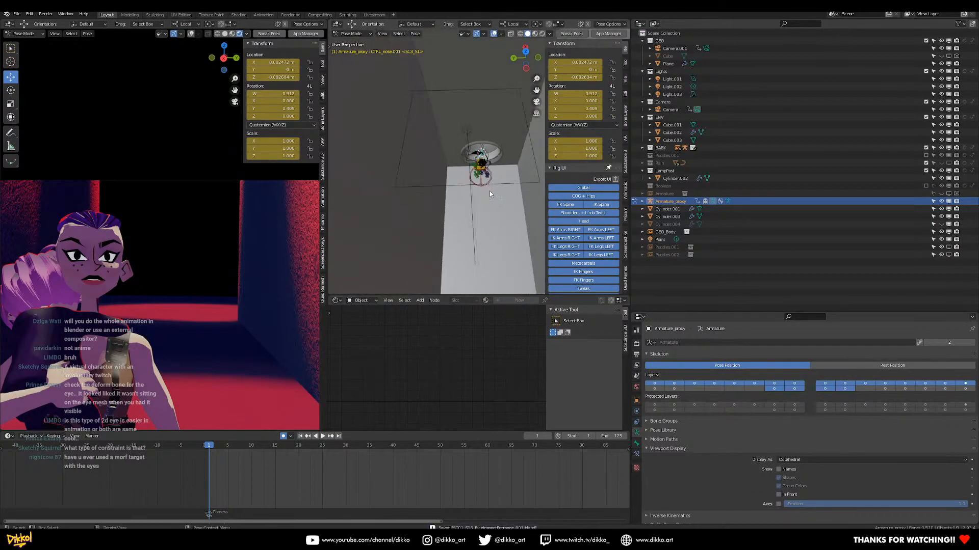
Switch to Object Mode and reposition the scene light beside the character while checking the rendered view
{"action": "left_click", "coordinate": [352, 34]}
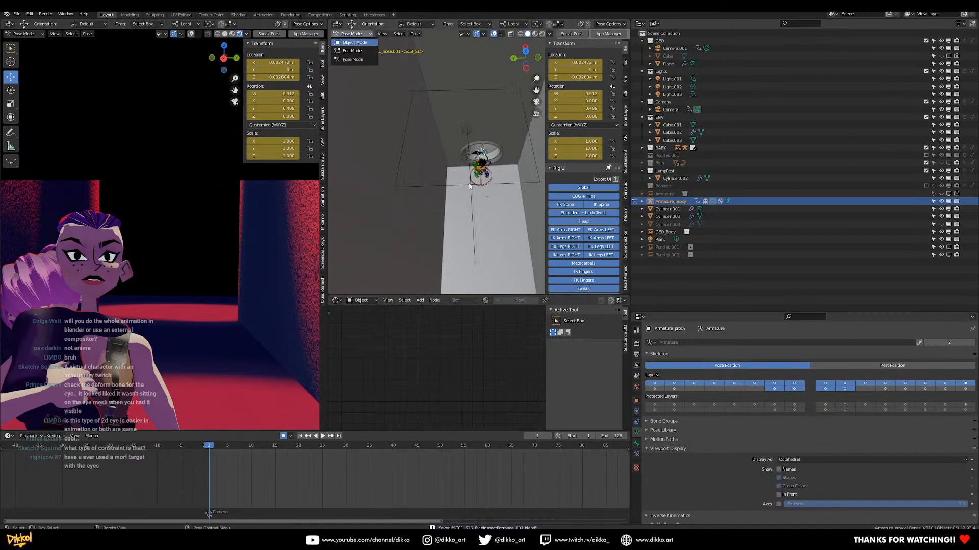
{"action": "left_click", "coordinate": [355, 42]}
{"action": "left_click", "coordinate": [464, 189]}
{"action": "mouse_move", "coordinate": [464, 188]}
{"action": "middle_mouse_down"}
{"action": "mouse_move", "coordinate": [448, 170]}
{"action": "mouse_move", "coordinate": [432, 214]}
{"action": "mouse_move", "coordinate": [449, 186]}
{"action": "middle_mouse_up"}
{"action": "left_click_drag", "start_coordinate": [424, 186], "coordinate": [508, 104]}
{"action": "middle_click_drag", "start_coordinate": [445, 203], "coordinate": [518, 207]}
{"action": "scroll", "coordinate": [494, 212], "scroll_direction": "up", "scroll_amount": 5}
{"action": "scroll", "coordinate": [427, 169], "scroll_direction": "up", "scroll_amount": 3}
{"action": "scroll", "coordinate": [427, 173], "scroll_direction": "up", "scroll_amount": 2}
{"action": "middle_click_drag", "start_coordinate": [427, 172], "coordinate": [526, 156]}
{"action": "scroll", "coordinate": [491, 184], "scroll_direction": "up", "scroll_amount": 3}
{"action": "scroll", "coordinate": [550, 248], "scroll_direction": "up", "scroll_amount": 2}
{"action": "middle_click_drag", "start_coordinate": [601, 268], "coordinate": [534, 248]}
Select the character's armature and return it to Pose Mode
{"action": "left_click", "coordinate": [534, 258]}
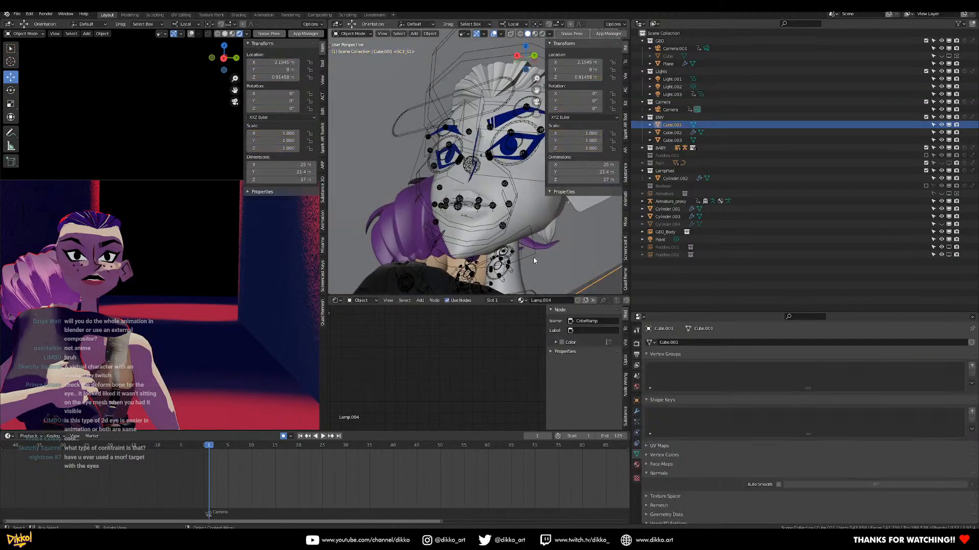
{"action": "left_click", "coordinate": [531, 257]}
{"action": "left_click", "coordinate": [526, 245]}
{"action": "key", "text": "ctrl+Tab"}
{"action": "left_click", "coordinate": [451, 158]}
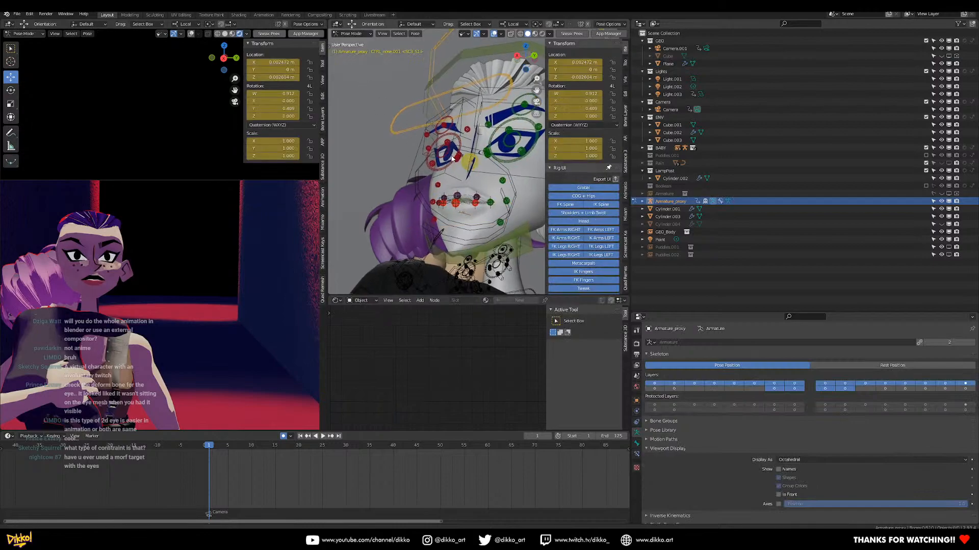
Rotate the jaw control about its local X axis to open the character's mouth slightly
{"action": "middle_click_drag", "start_coordinate": [452, 158], "coordinate": [514, 240]}
{"action": "left_click", "coordinate": [518, 253]}
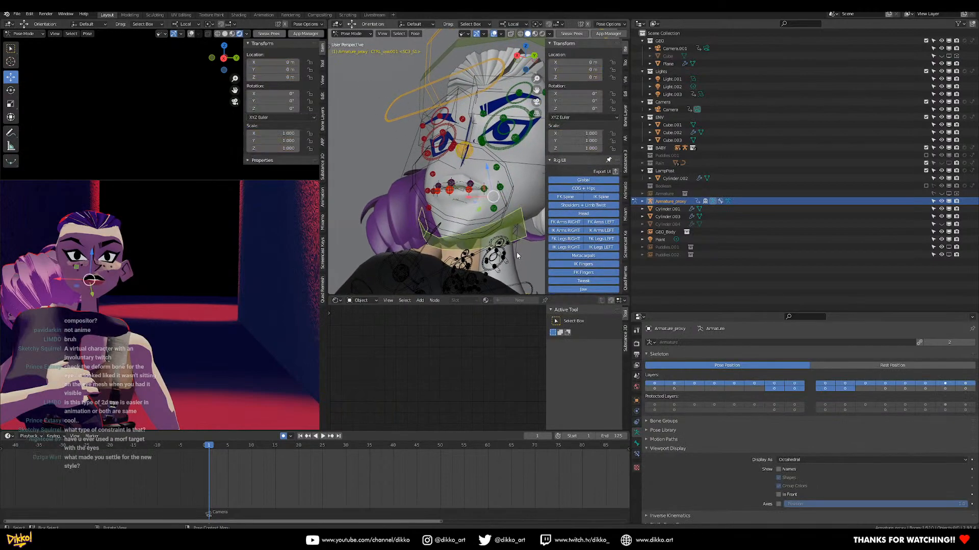
{"action": "key", "text": "r"}
{"action": "key", "text": "x"}
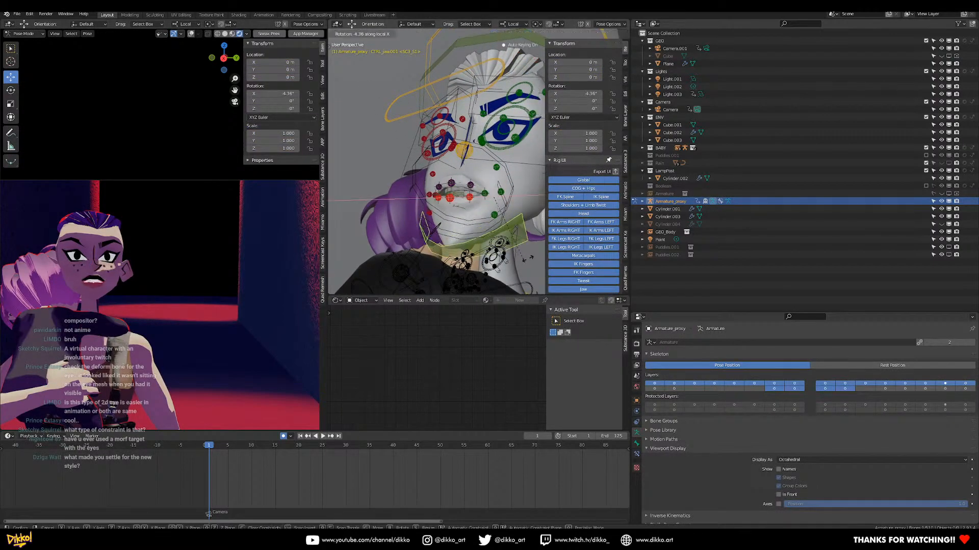
{"action": "left_click", "coordinate": [528, 260]}
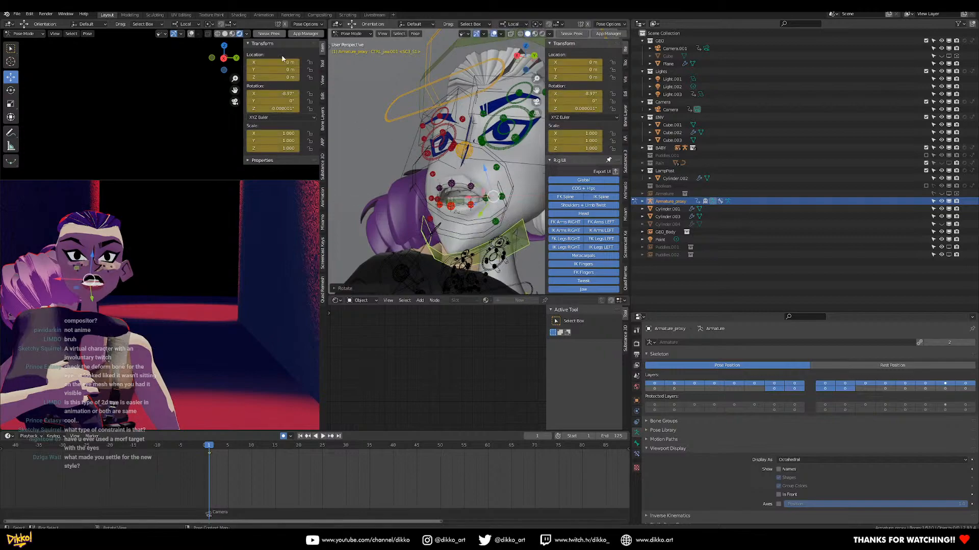
Set the camera view to solid shading and rotate the jaw control about its local X axis to close the mouth
{"action": "left_click", "coordinate": [225, 33]}
{"action": "key", "text": "r"}
{"action": "key", "text": "x"}
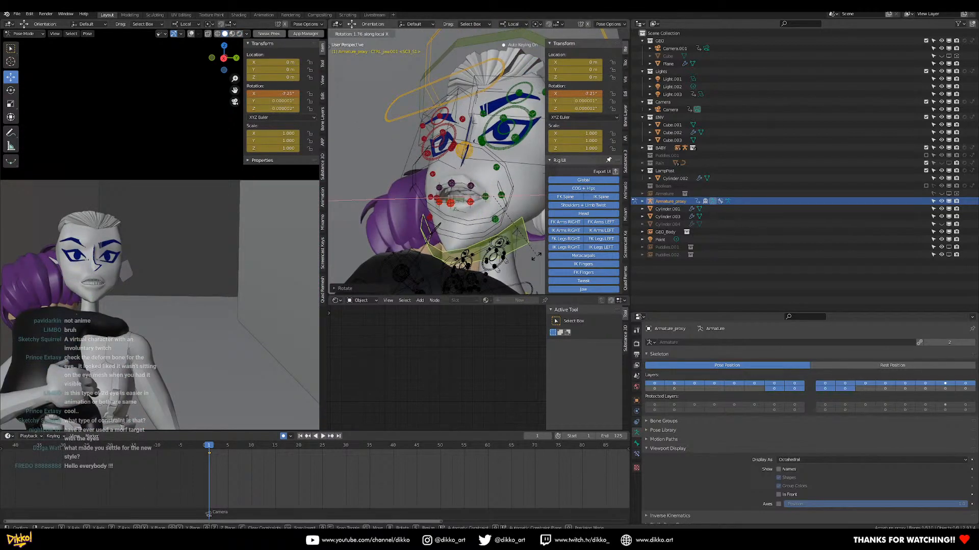
{"action": "left_click", "coordinate": [520, 253]}
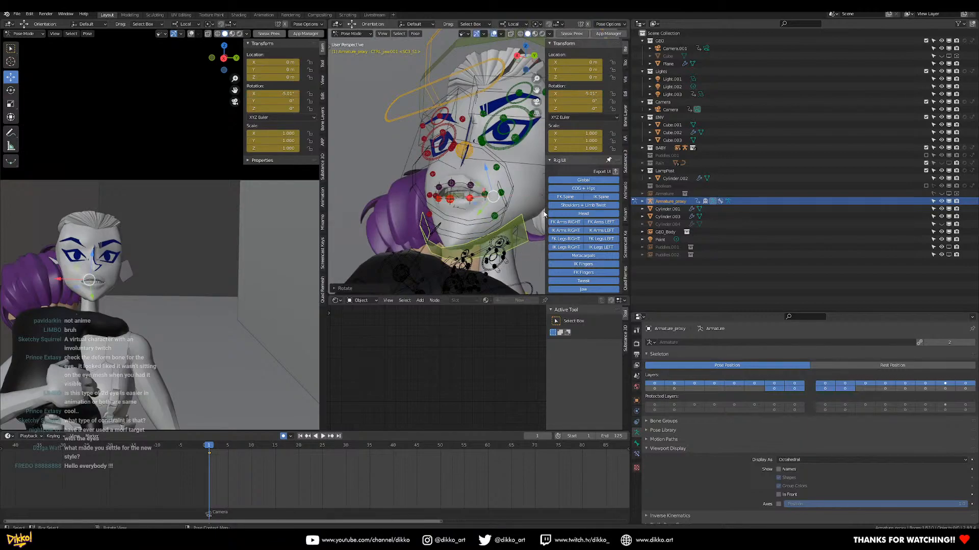
Try to enlarge the face viewport over the node editor below it, and undo the last jaw rotation
{"action": "mouse_move", "coordinate": [545, 206]}
{"action": "left_mouse_down"}
{"action": "mouse_move", "coordinate": [576, 206]}
{"action": "mouse_move", "coordinate": [540, 206]}
{"action": "mouse_move", "coordinate": [549, 207]}
{"action": "left_mouse_up"}
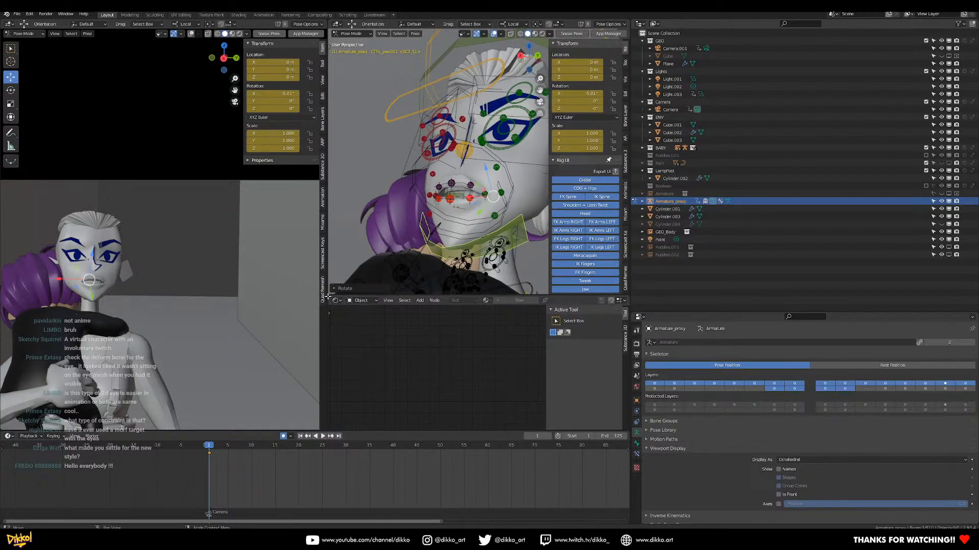
{"action": "left_click_drag", "start_coordinate": [329, 296], "coordinate": [337, 338]}
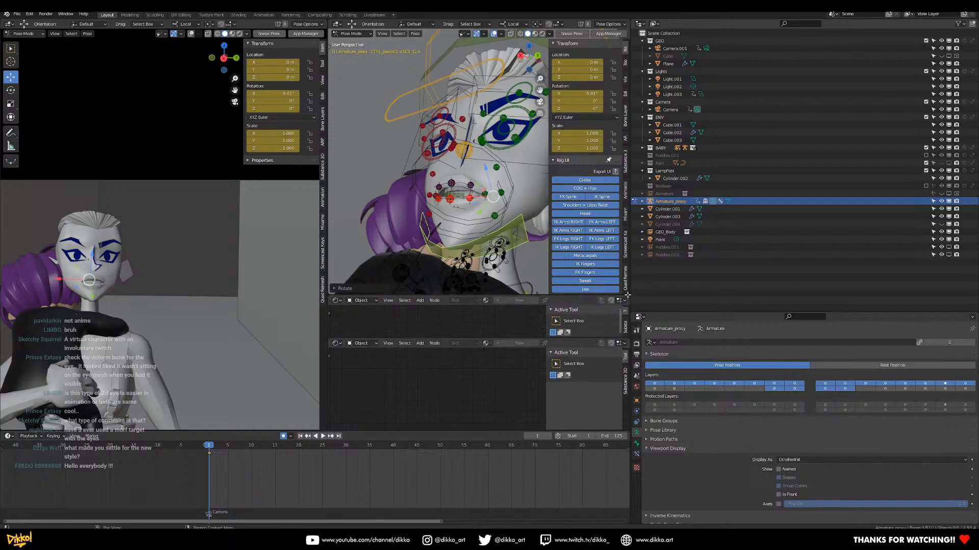
{"action": "left_click_drag", "start_coordinate": [624, 308], "coordinate": [619, 317]}
{"action": "key", "text": "ctrl+z"}
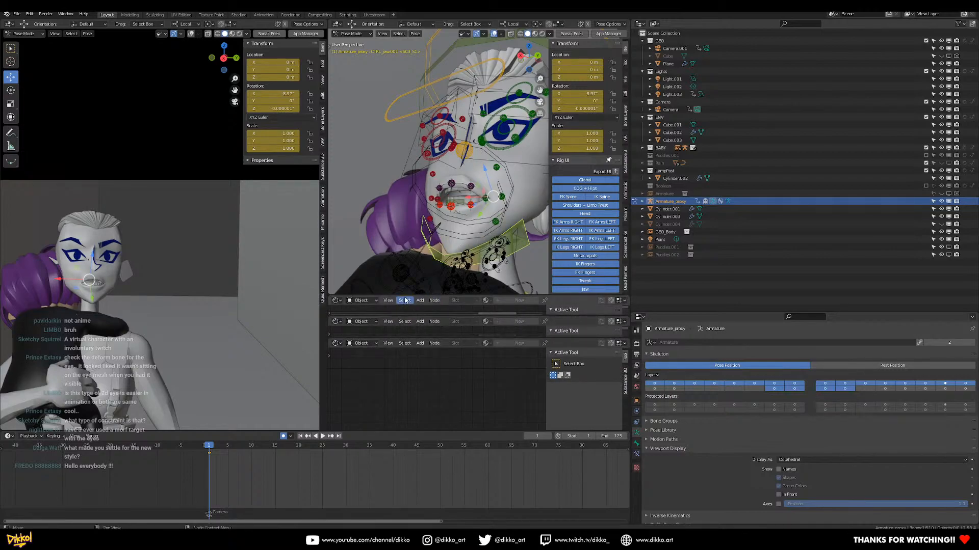
Join the extra node editor areas and merge the remaining one into the face viewport above it
{"action": "right_click", "coordinate": [406, 317]}
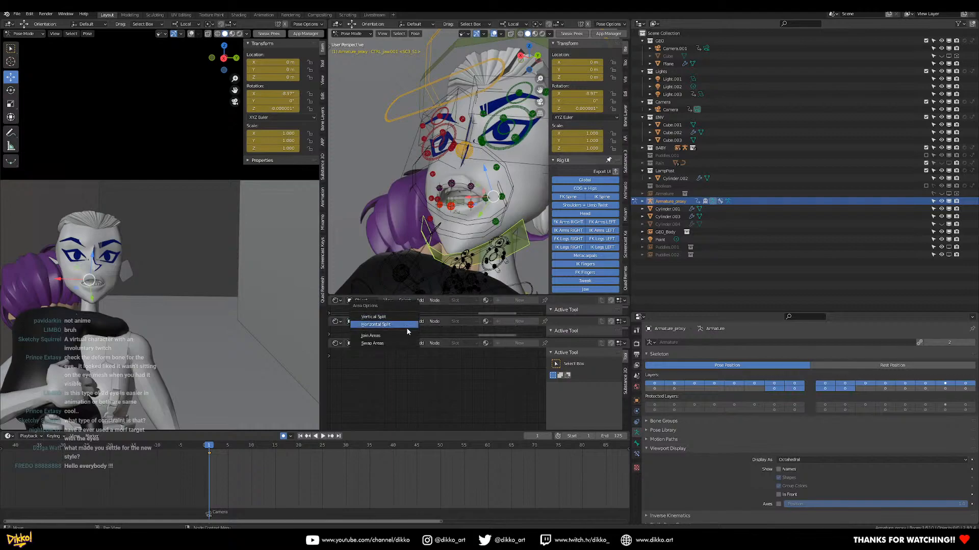
{"action": "left_click", "coordinate": [404, 336]}
{"action": "left_click", "coordinate": [404, 338]}
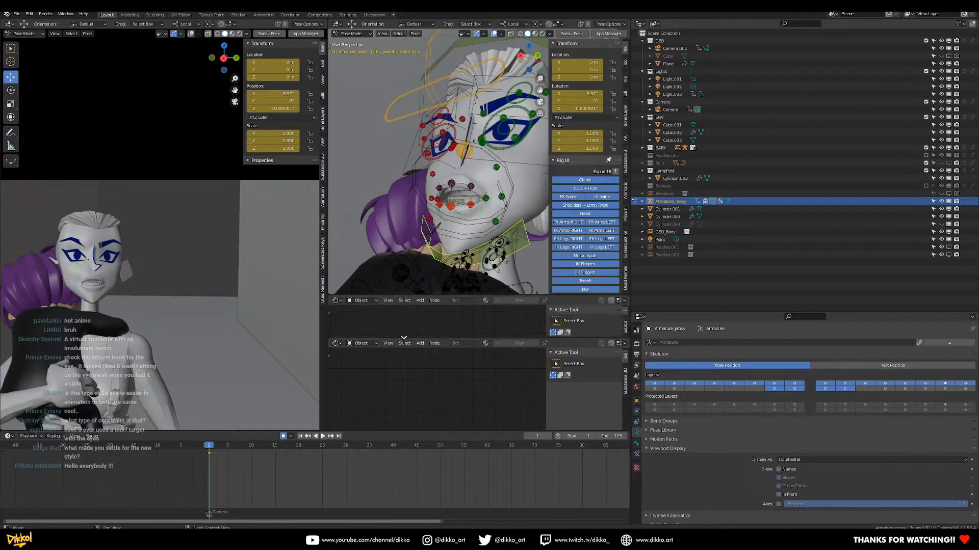
{"action": "right_click", "coordinate": [417, 339]}
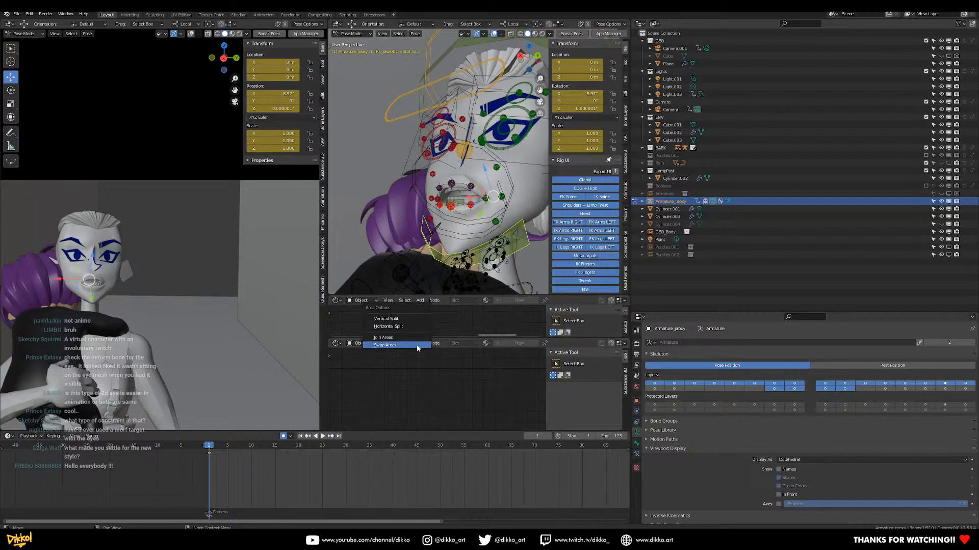
{"action": "left_click", "coordinate": [417, 337]}
{"action": "left_click", "coordinate": [416, 359]}
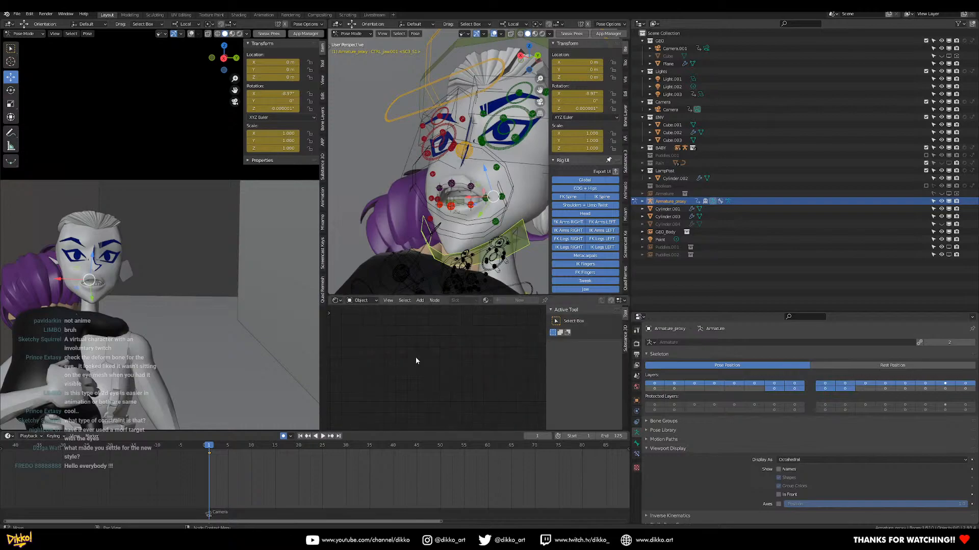
{"action": "right_click", "coordinate": [434, 295]}
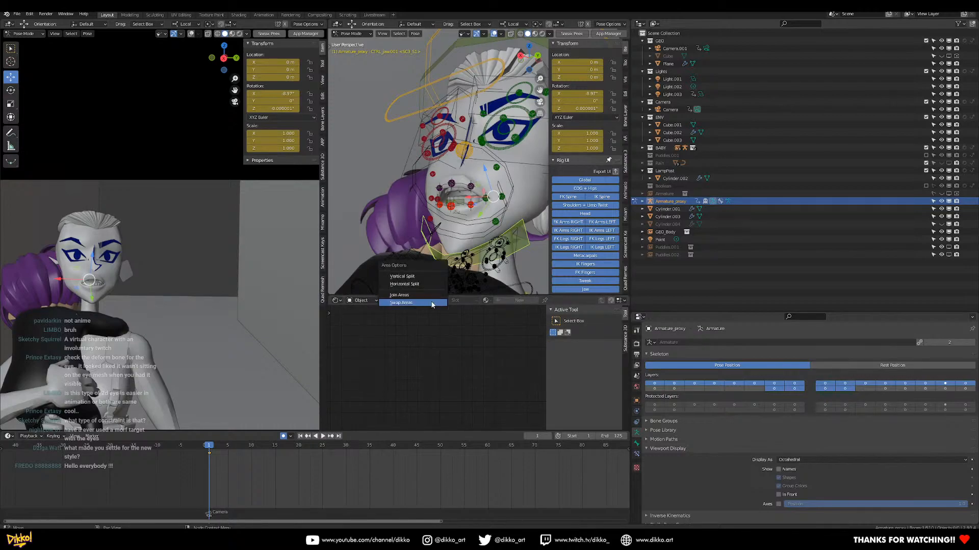
{"action": "left_click", "coordinate": [432, 297]}
{"action": "left_click", "coordinate": [441, 328]}
Rotate the jaw control about its local X axis to leave the mouth only partly open
{"action": "middle_click_drag", "start_coordinate": [488, 272], "coordinate": [470, 287]}
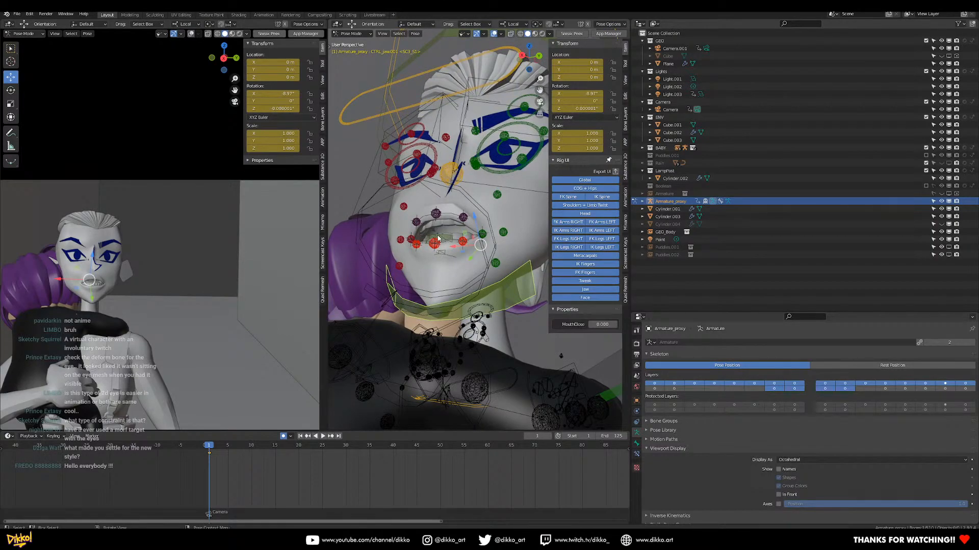
{"action": "scroll", "coordinate": [478, 245], "scroll_direction": "up", "scroll_amount": 1}
{"action": "middle_click_drag", "start_coordinate": [478, 246], "coordinate": [475, 271]}
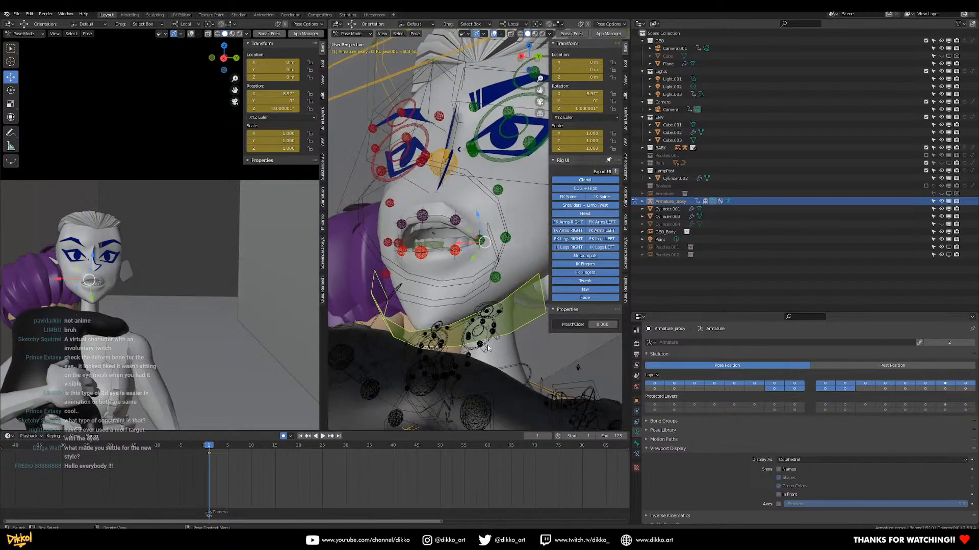
{"action": "key", "text": "r"}
{"action": "key", "text": "x"}
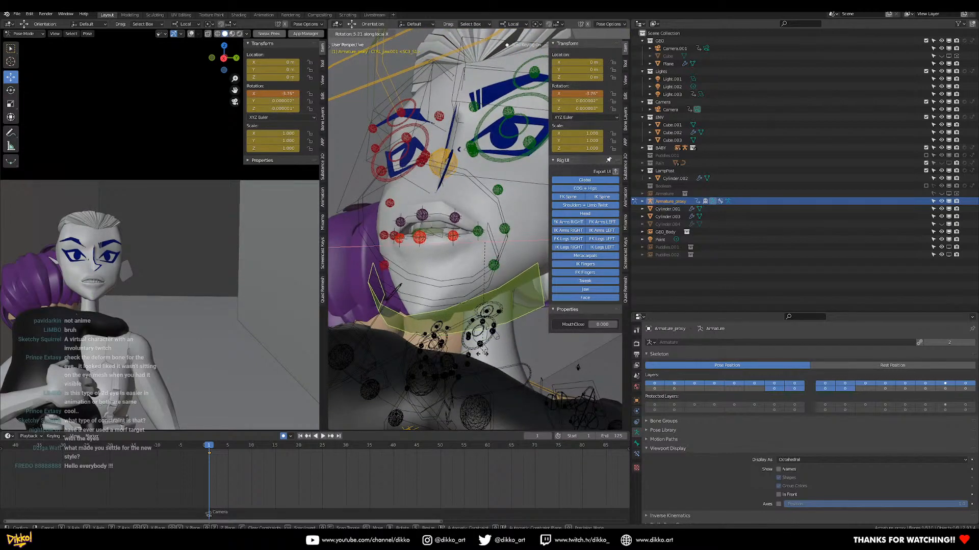
{"action": "left_click", "coordinate": [482, 351]}
Select both mouth corner controls and move them about 0.0023 m in the negative direction along local Y
{"action": "mouse_move", "coordinate": [482, 352]}
{"action": "middle_mouse_down"}
{"action": "mouse_move", "coordinate": [497, 341]}
{"action": "mouse_move", "coordinate": [476, 354]}
{"action": "middle_mouse_up"}
{"action": "scroll", "coordinate": [469, 262], "scroll_direction": "up", "scroll_amount": 3}
{"action": "middle_click_drag", "start_coordinate": [485, 260], "coordinate": [427, 191]}
{"action": "left_click", "coordinate": [435, 250]}
{"action": "left_click", "coordinate": [355, 203]}
{"action": "left_click_drag", "start_coordinate": [441, 165], "coordinate": [437, 169]}
{"action": "middle_click_drag", "start_coordinate": [437, 170], "coordinate": [444, 243]}
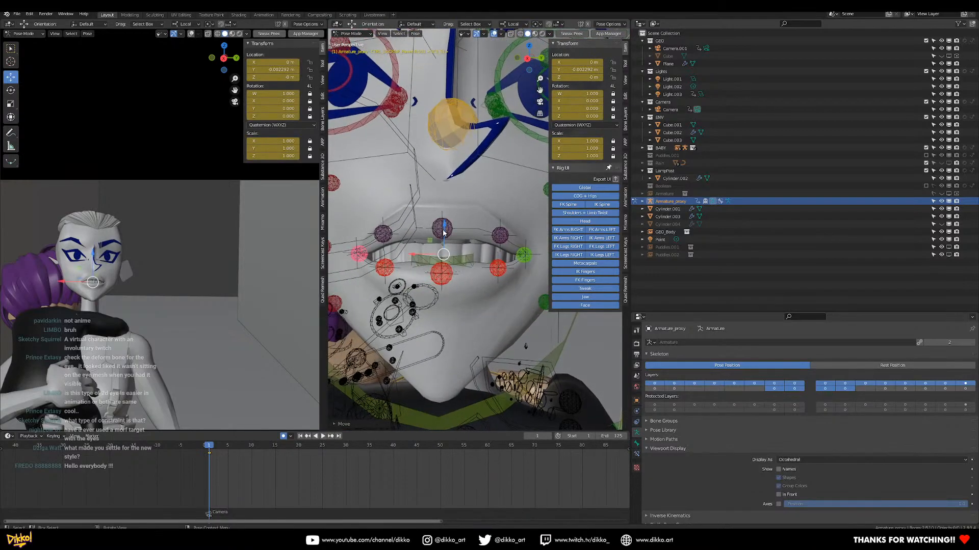
Raise the middle, left and right upper lip controls along local Z to expose the upper teeth
{"action": "left_click", "coordinate": [443, 234]}
{"action": "left_click_drag", "start_coordinate": [443, 200], "coordinate": [443, 184]}
{"action": "left_click", "coordinate": [502, 235]}
{"action": "left_click_drag", "start_coordinate": [499, 209], "coordinate": [499, 193]}
{"action": "left_click", "coordinate": [379, 234]}
{"action": "left_click_drag", "start_coordinate": [385, 209], "coordinate": [385, 196]}
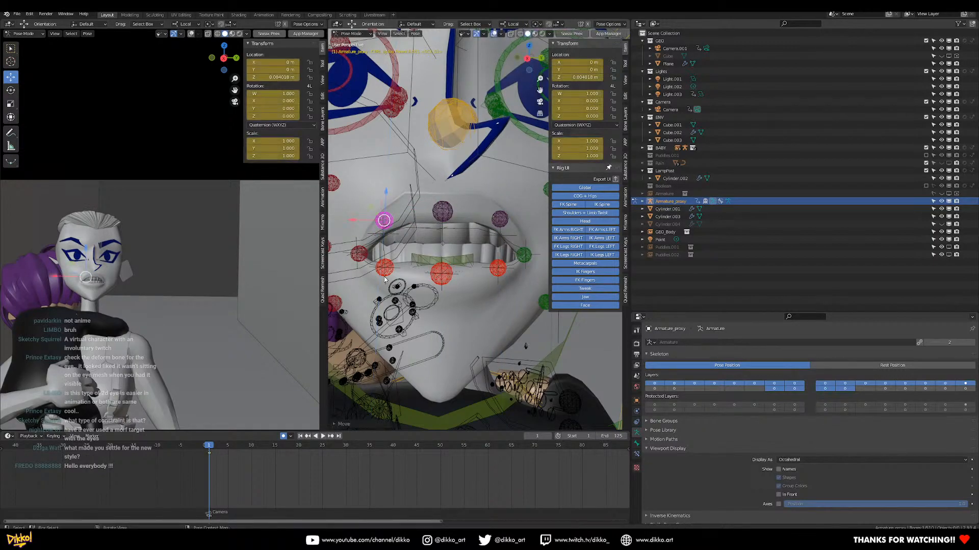
Lower the middle, left and right lower lip controls along local Z to expose the lower teeth
{"action": "left_click", "coordinate": [441, 275]}
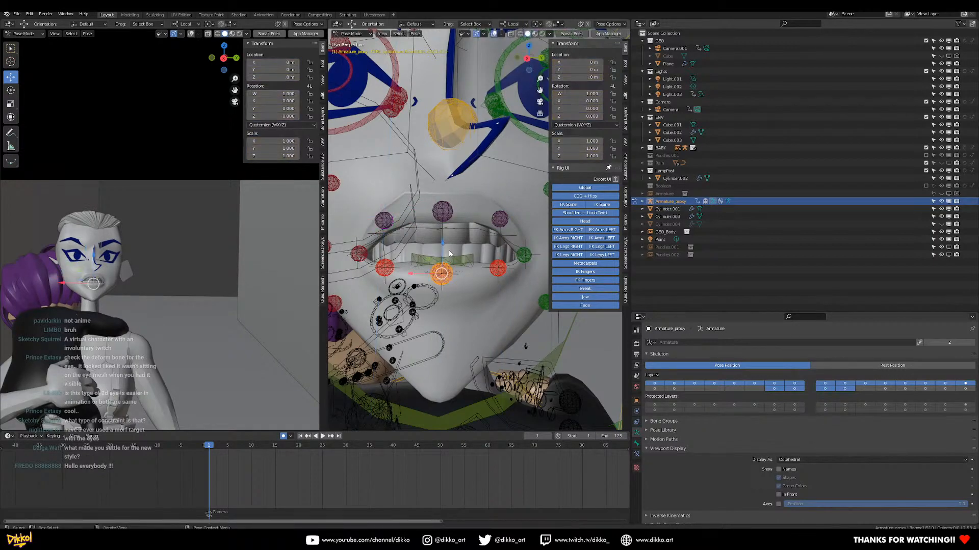
{"action": "left_click_drag", "start_coordinate": [443, 246], "coordinate": [443, 257]}
{"action": "left_click", "coordinate": [497, 269]}
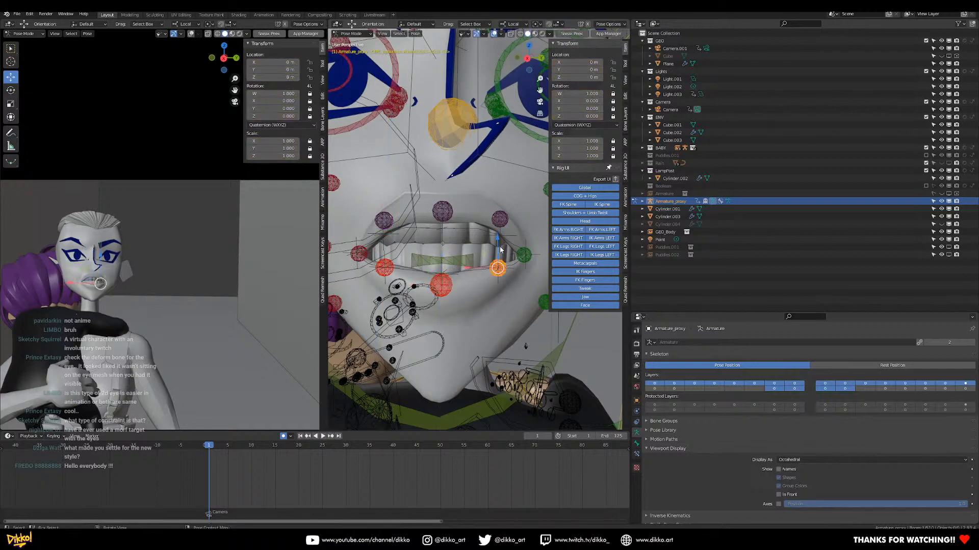
{"action": "left_click_drag", "start_coordinate": [498, 245], "coordinate": [386, 247]}
{"action": "left_click", "coordinate": [387, 271]}
{"action": "mouse_move", "coordinate": [386, 283]}
{"action": "middle_mouse_down"}
{"action": "mouse_move", "coordinate": [398, 283]}
{"action": "mouse_move", "coordinate": [389, 284]}
{"action": "middle_mouse_up"}
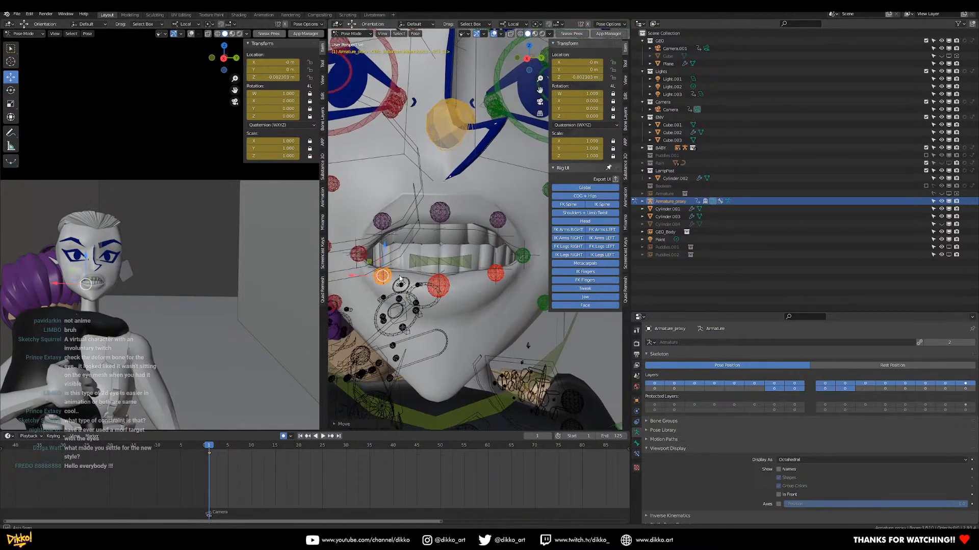
Raise the lower lip controls to narrow the mouth opening, adjusting the middle one freely
{"action": "left_click_drag", "start_coordinate": [386, 230], "coordinate": [443, 235]}
{"action": "left_click", "coordinate": [495, 274]}
{"action": "key", "text": "g"}
{"action": "key", "text": "z"}
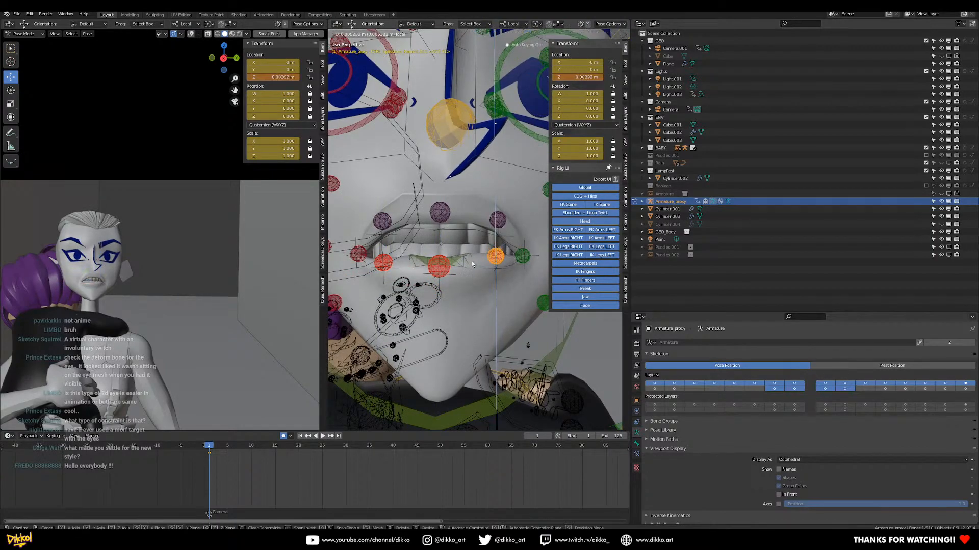
{"action": "left_click", "coordinate": [441, 274]}
{"action": "left_click", "coordinate": [441, 273]}
{"action": "key", "text": "g"}
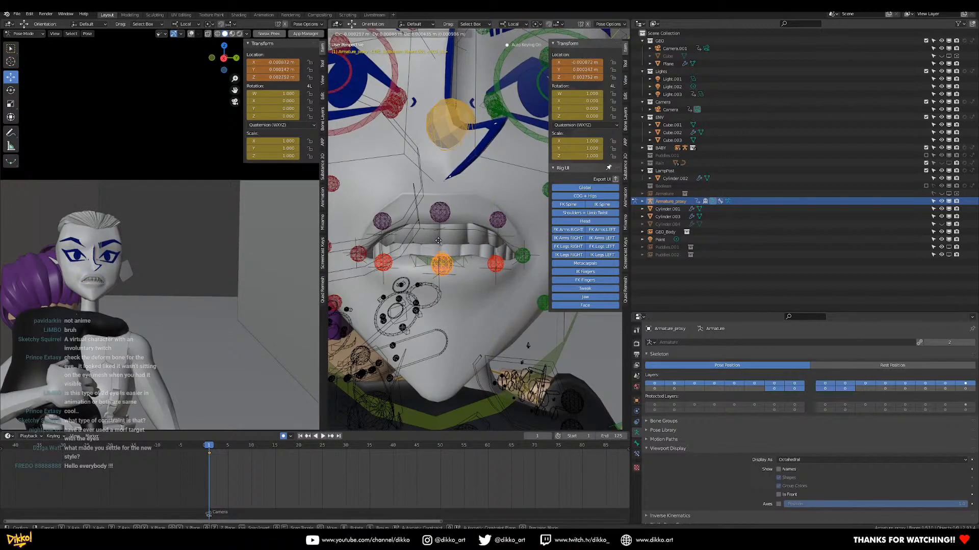
{"action": "left_click", "coordinate": [439, 243]}
Select the shared eyes control around both eyes and move it slightly along its local Z axis
{"action": "scroll", "coordinate": [469, 229], "scroll_direction": "down", "scroll_amount": 4}
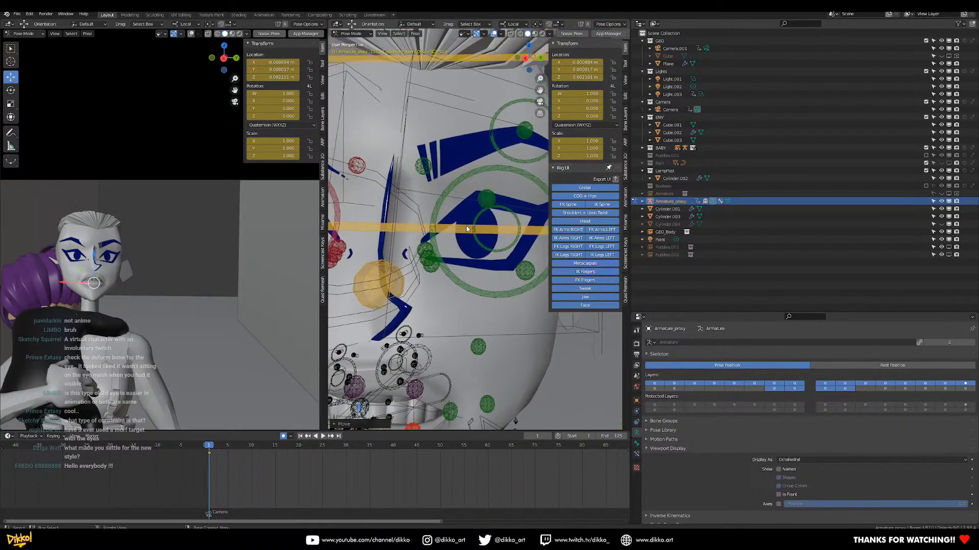
{"action": "left_click", "coordinate": [426, 228]}
{"action": "middle_click_drag", "start_coordinate": [426, 228], "coordinate": [411, 241]}
{"action": "key", "text": "g"}
{"action": "key", "text": "z"}
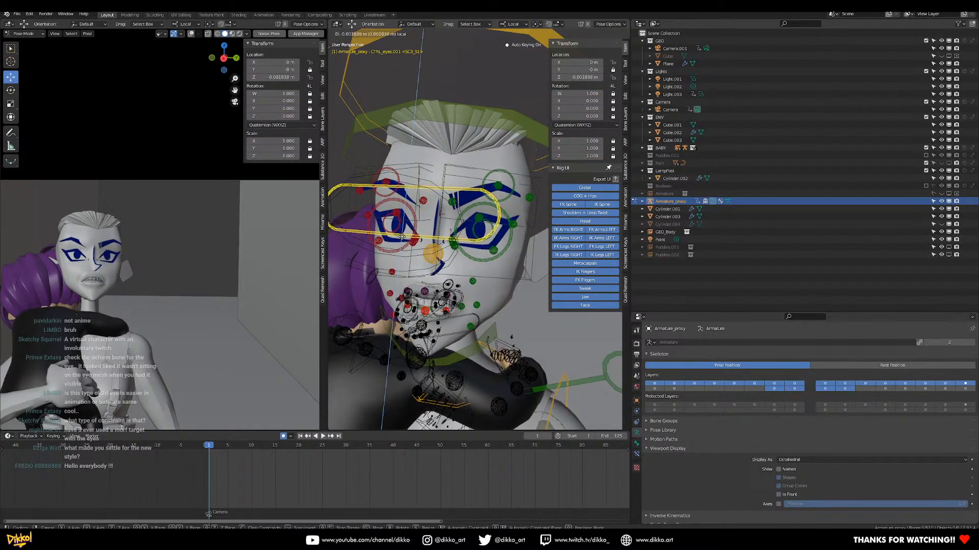
{"action": "left_click", "coordinate": [408, 227]}
Move the left pupil control about 0.005 m along its local X axis toward the nose
{"action": "scroll", "coordinate": [475, 233], "scroll_direction": "up", "scroll_amount": 2}
{"action": "left_click", "coordinate": [474, 233]}
{"action": "scroll", "coordinate": [477, 228], "scroll_direction": "down", "scroll_amount": 4}
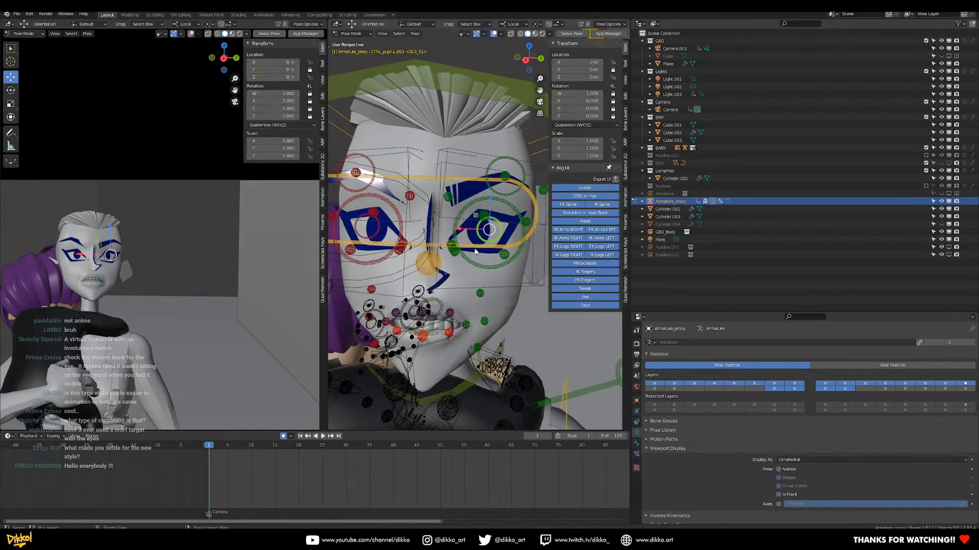
{"action": "scroll", "coordinate": [480, 223], "scroll_direction": "up", "scroll_amount": 3}
{"action": "key", "text": "g"}
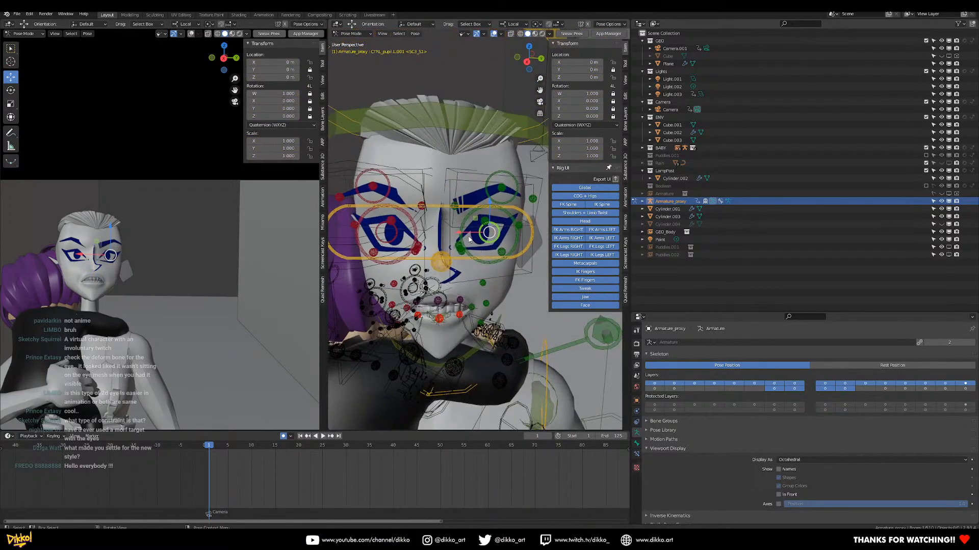
{"action": "key", "text": "x"}
{"action": "left_click", "coordinate": [448, 235]}
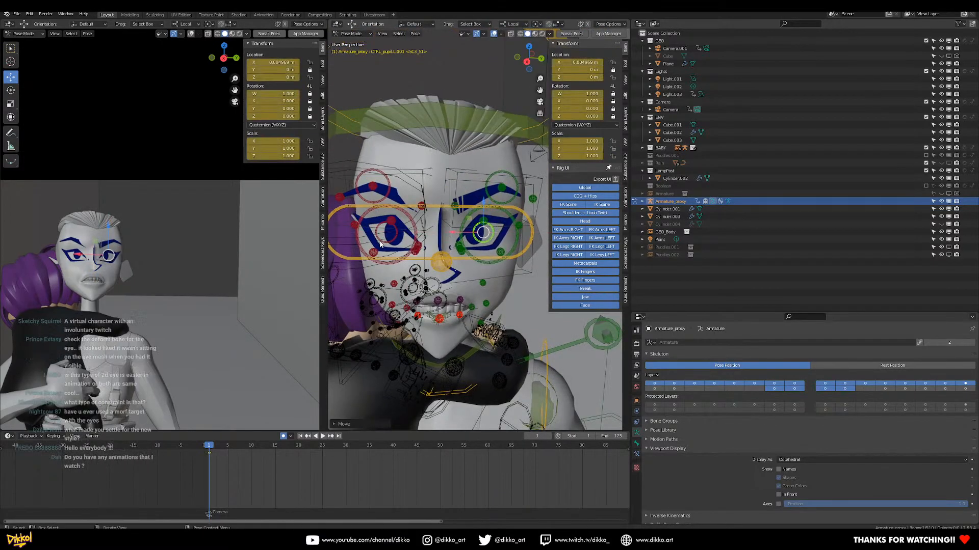
Reposition the right pupil control along its local X axis and lower it about 0.0037 m along local Z
{"action": "left_click", "coordinate": [389, 244]}
{"action": "key", "text": "g"}
{"action": "key", "text": "x"}
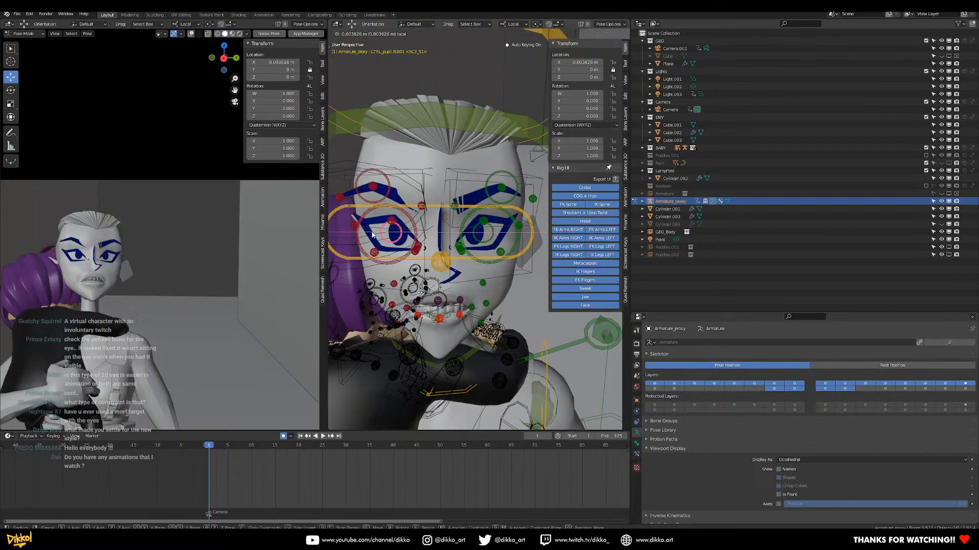
{"action": "left_click", "coordinate": [372, 235]}
{"action": "key", "text": "g"}
{"action": "key", "text": "z"}
{"action": "left_click", "coordinate": [389, 208]}
{"action": "key", "text": "g"}
{"action": "key", "text": "x"}
{"action": "left_click", "coordinate": [353, 236]}
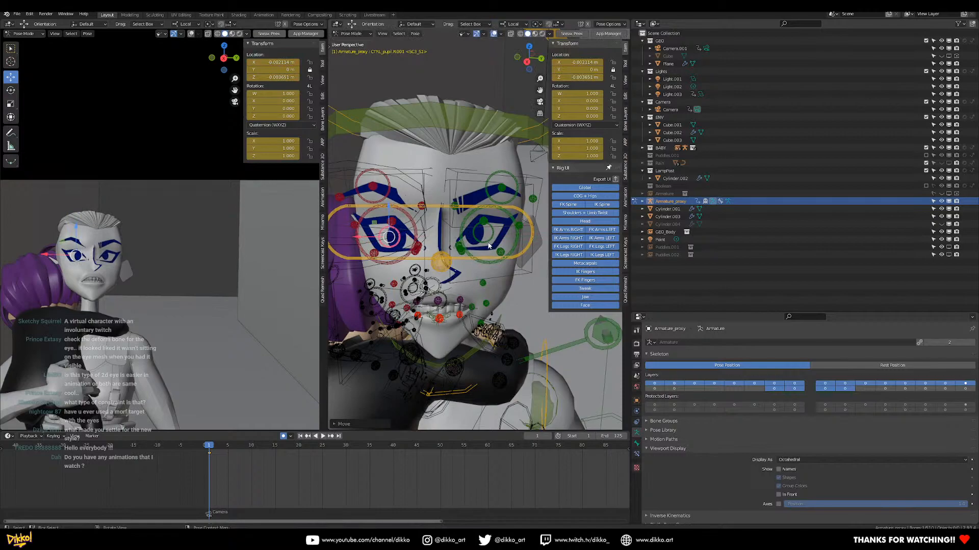
Lower the left pupil control about 0.0037 m along local Z and shift it slightly outward along local X
{"action": "left_click", "coordinate": [486, 216]}
{"action": "key", "text": "g"}
{"action": "key", "text": "z"}
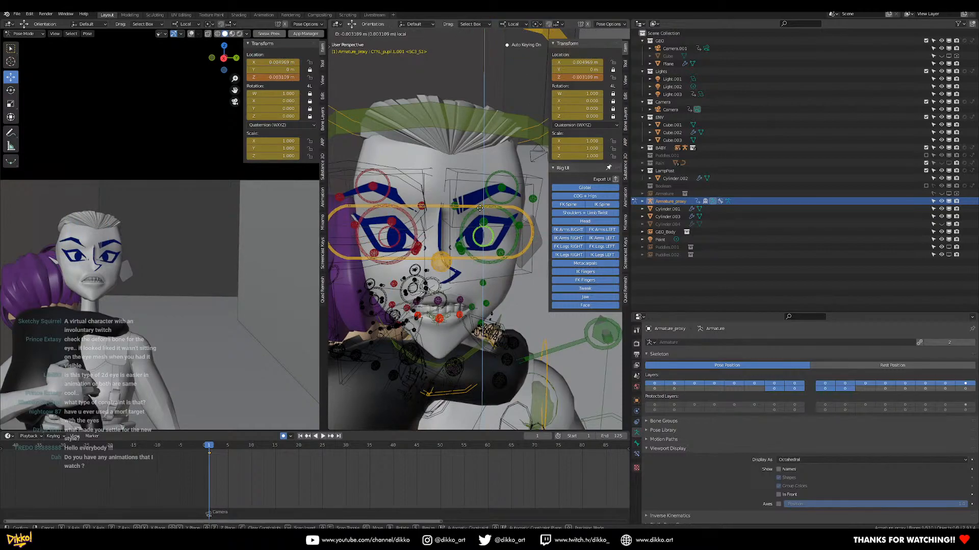
{"action": "left_click", "coordinate": [475, 222]}
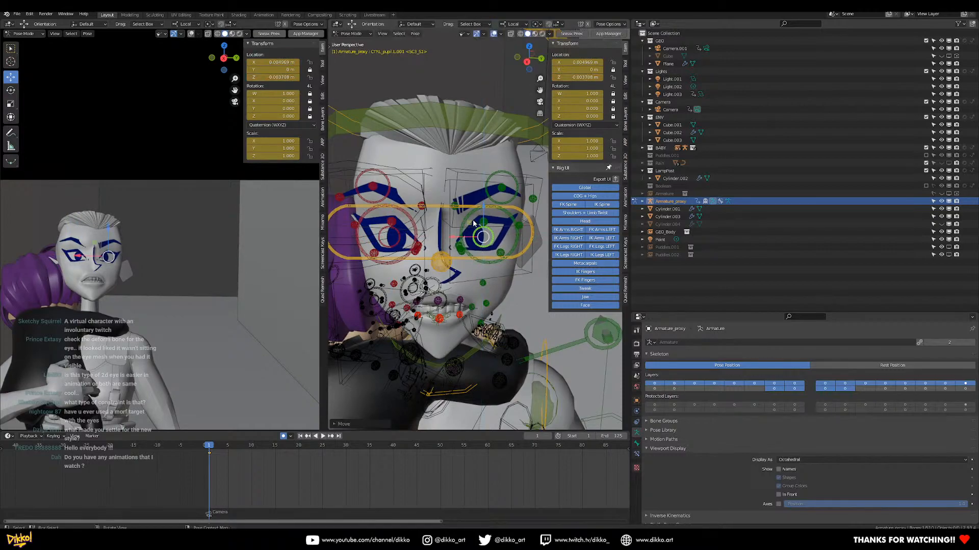
{"action": "left_click_drag", "start_coordinate": [451, 237], "coordinate": [456, 237]}
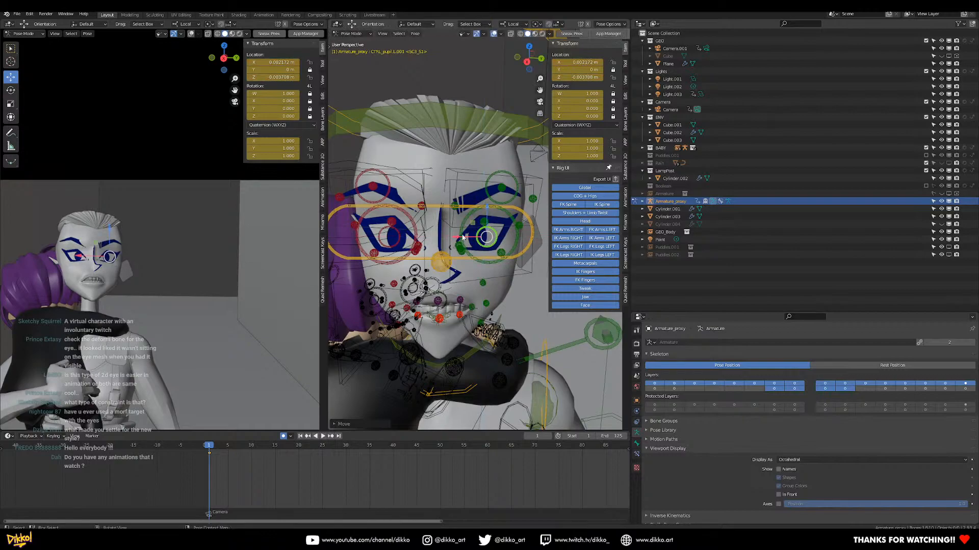
Raise the inner controls of the left and right eyebrows along their local Z axes
{"action": "scroll", "coordinate": [455, 210], "scroll_direction": "up", "scroll_amount": 4}
{"action": "left_click", "coordinate": [452, 205]}
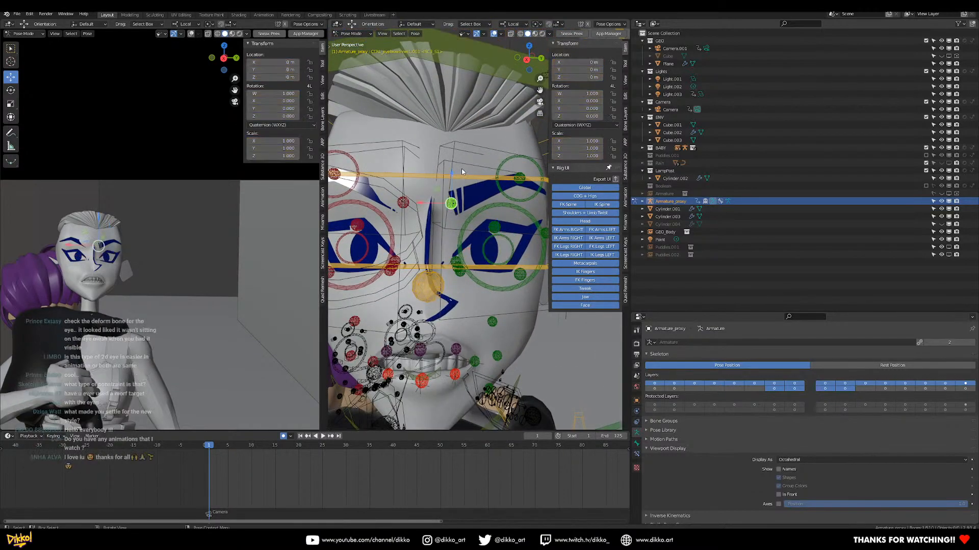
{"action": "left_click_drag", "start_coordinate": [452, 168], "coordinate": [407, 160]}
{"action": "left_click", "coordinate": [409, 179]}
Try to move the right eyebrow's inner control along its local Y axis, and undo the move
{"action": "middle_click_drag", "start_coordinate": [409, 178], "coordinate": [443, 200]}
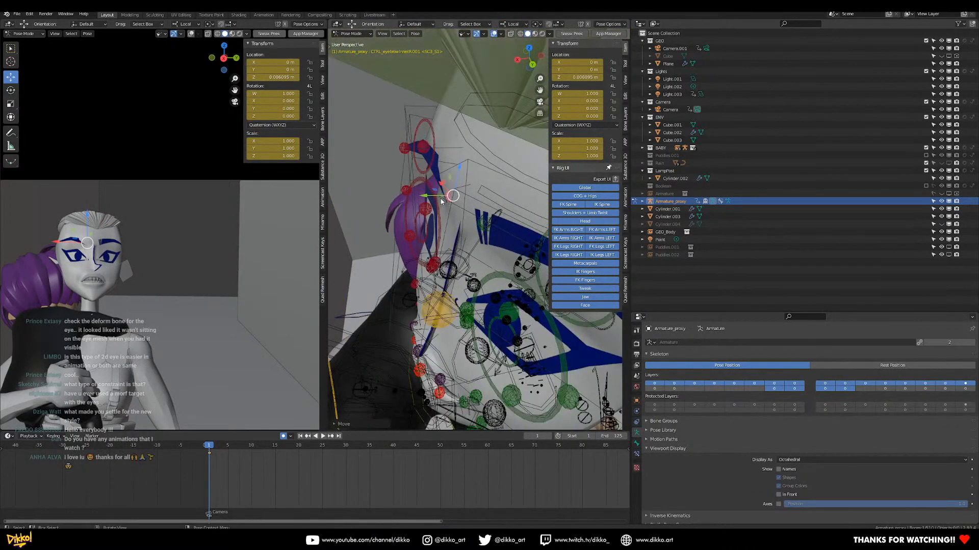
{"action": "left_click_drag", "start_coordinate": [425, 195], "coordinate": [438, 200]}
{"action": "key", "text": "ctrl+z"}
{"action": "middle_click_drag", "start_coordinate": [438, 199], "coordinate": [471, 249]}
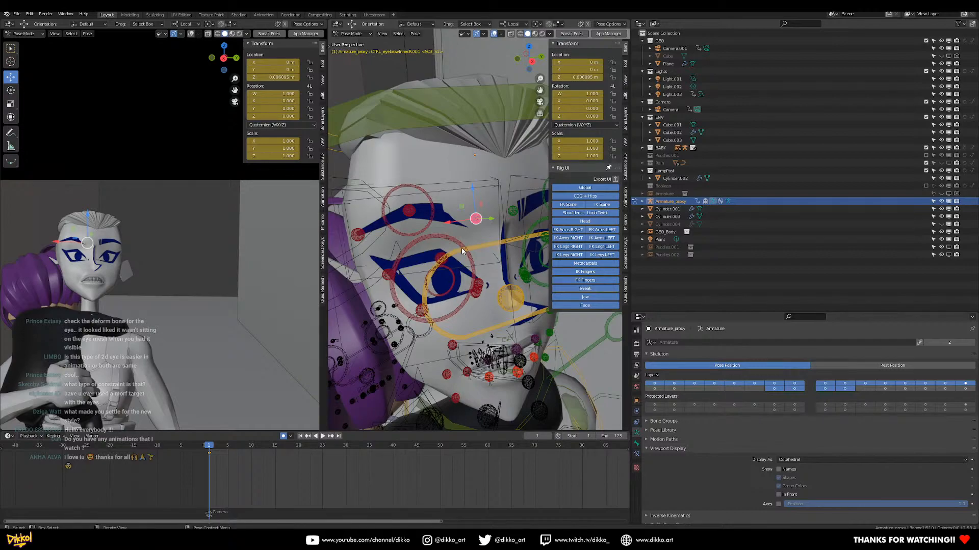
Try to move the main right eyebrow control along its local Y axis from a side view, and undo the move
{"action": "middle_click_drag", "start_coordinate": [393, 260], "coordinate": [416, 254]}
{"action": "scroll", "coordinate": [413, 234], "scroll_direction": "up", "scroll_amount": 3}
{"action": "mouse_move", "coordinate": [409, 219]}
{"action": "middle_mouse_down"}
{"action": "mouse_move", "coordinate": [463, 159]}
{"action": "mouse_move", "coordinate": [421, 216]}
{"action": "middle_mouse_up"}
{"action": "left_click", "coordinate": [421, 212]}
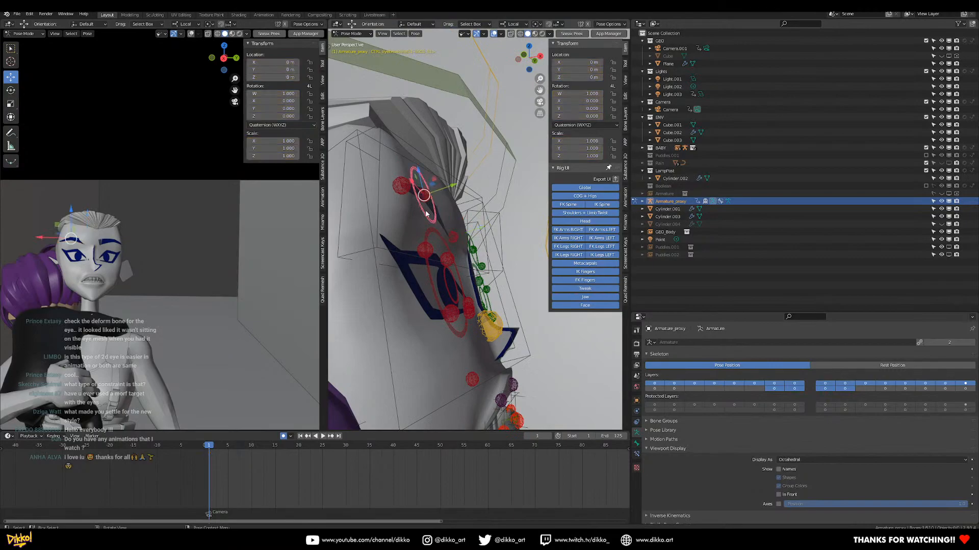
{"action": "left_click_drag", "start_coordinate": [451, 187], "coordinate": [459, 188]}
{"action": "key", "text": "ctrl+z"}
Raise the right eyebrow's inner control to about 0.0096 m on local Z and offset it about 0.001 m along Y
{"action": "middle_click_drag", "start_coordinate": [505, 191], "coordinate": [452, 223]}
{"action": "left_click", "coordinate": [454, 226]}
{"action": "left_click_drag", "start_coordinate": [449, 223], "coordinate": [449, 225]}
{"action": "middle_click_drag", "start_coordinate": [449, 226], "coordinate": [450, 226]}
{"action": "left_click_drag", "start_coordinate": [441, 216], "coordinate": [452, 212]}
{"action": "scroll", "coordinate": [459, 208], "scroll_direction": "down", "scroll_amount": 9}
{"action": "middle_click_drag", "start_coordinate": [476, 283], "coordinate": [463, 203], "text": "shift"}
{"action": "scroll", "coordinate": [462, 202], "scroll_direction": "down", "scroll_amount": 4}
{"action": "scroll", "coordinate": [452, 299], "scroll_direction": "down", "scroll_amount": 3}
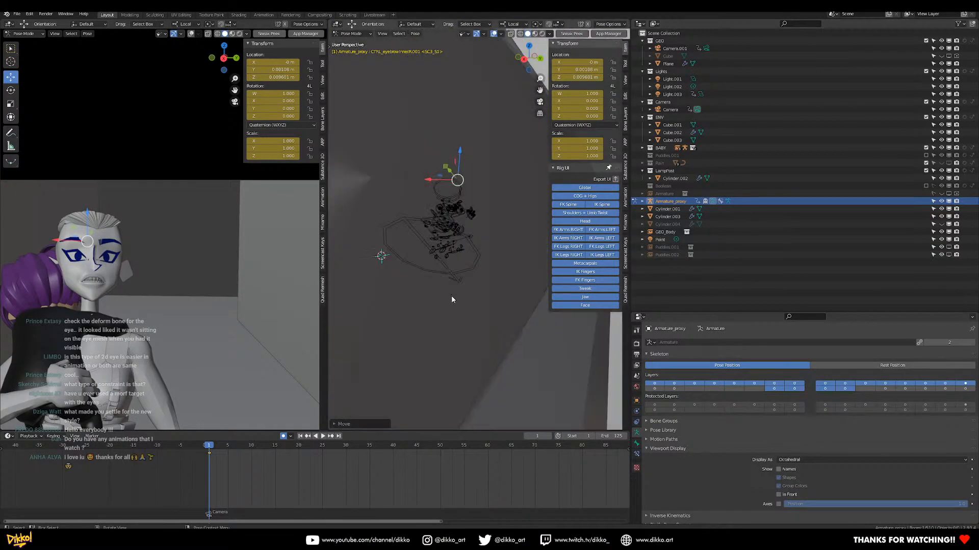
Unhide the grate object Cylinder.004 so its bars stand in front of the character
{"action": "scroll", "coordinate": [452, 299], "scroll_direction": "down", "scroll_amount": 2}
{"action": "left_click", "coordinate": [941, 224]}
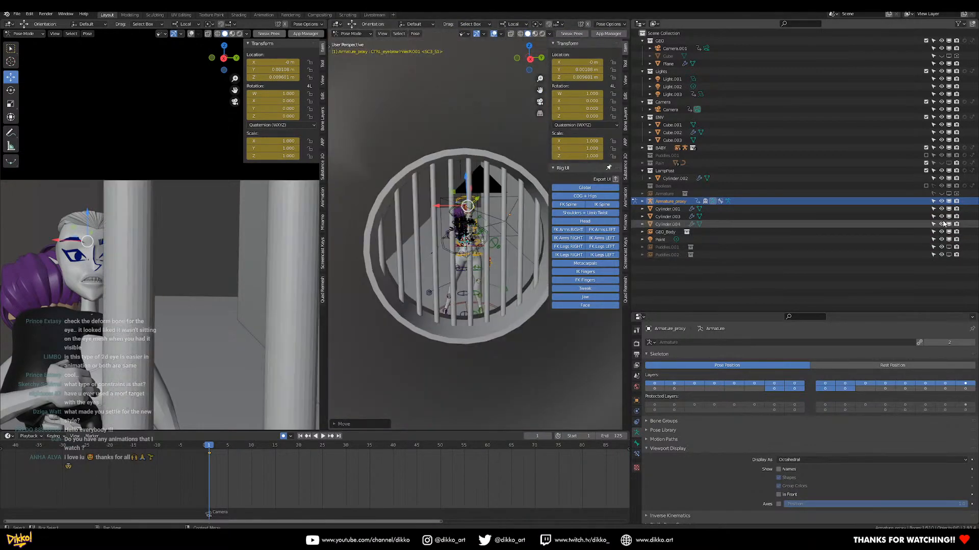
{"action": "scroll", "coordinate": [265, 272], "scroll_direction": "down", "scroll_amount": 3}
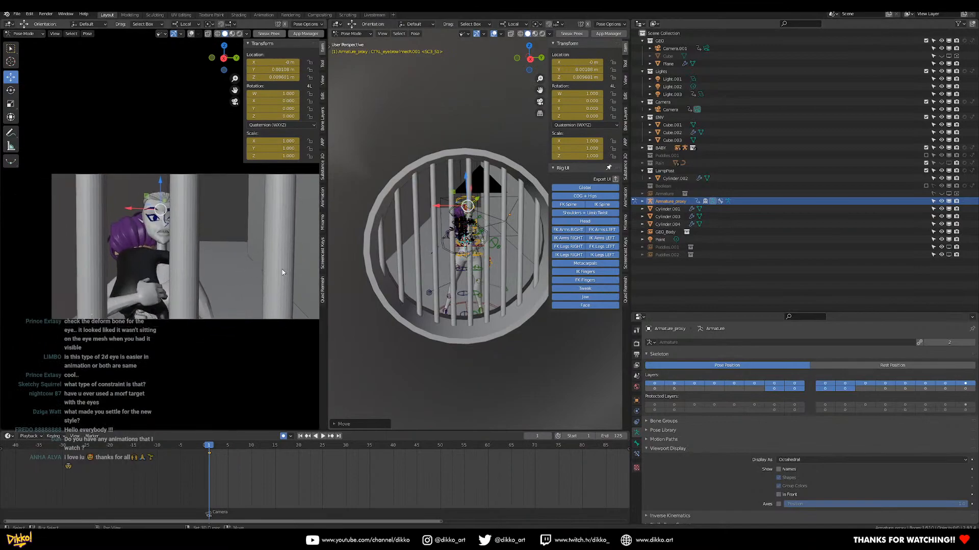
Slide the rig's global control sideways until the face sits between the grate bars in the camera view
{"action": "middle_click_drag", "start_coordinate": [457, 311], "coordinate": [495, 309]}
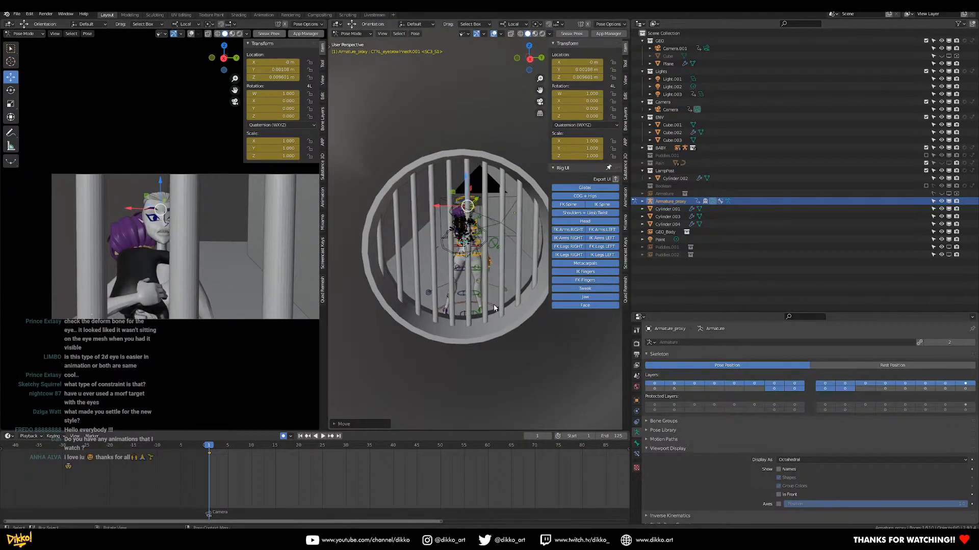
{"action": "left_click", "coordinate": [495, 308]}
{"action": "key", "text": "g"}
{"action": "key", "text": "x"}
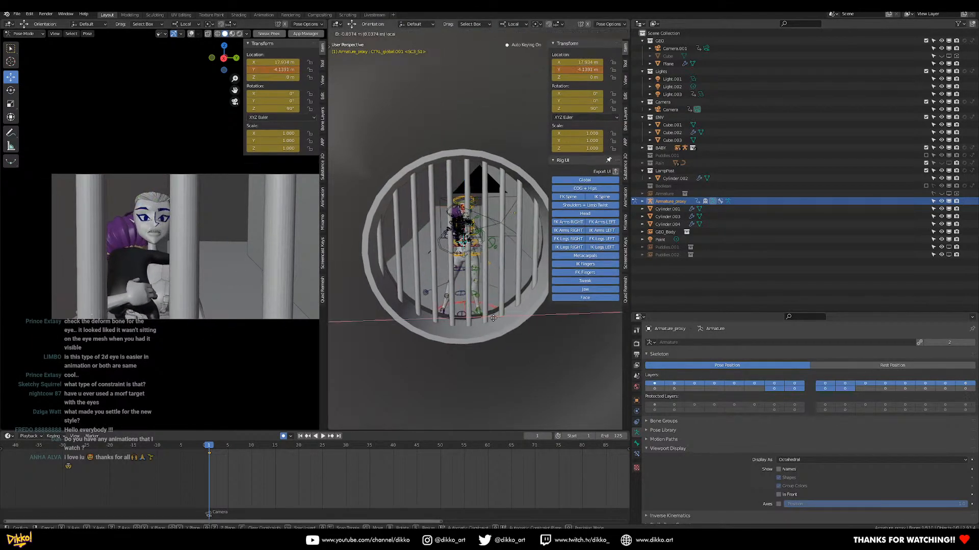
{"action": "left_click_drag", "start_coordinate": [493, 318], "coordinate": [493, 318]}
Keyframe the character's pose at frame 1 and again at frame 50
{"action": "middle_click_drag", "start_coordinate": [493, 317], "coordinate": [511, 269]}
{"action": "scroll", "coordinate": [432, 310], "scroll_direction": "up", "scroll_amount": 6}
{"action": "left_click", "coordinate": [526, 253]}
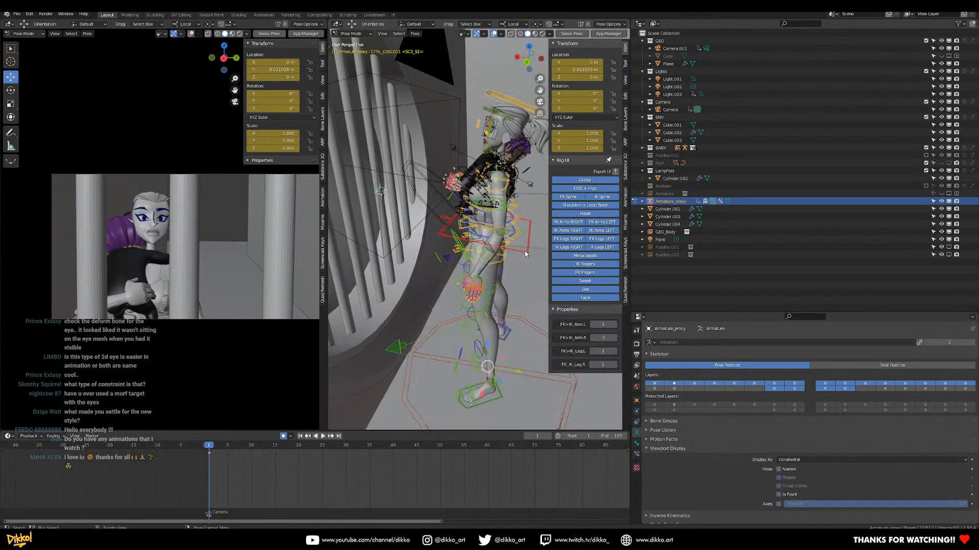
{"action": "key", "text": "i"}
{"action": "left_click", "coordinate": [492, 276]}
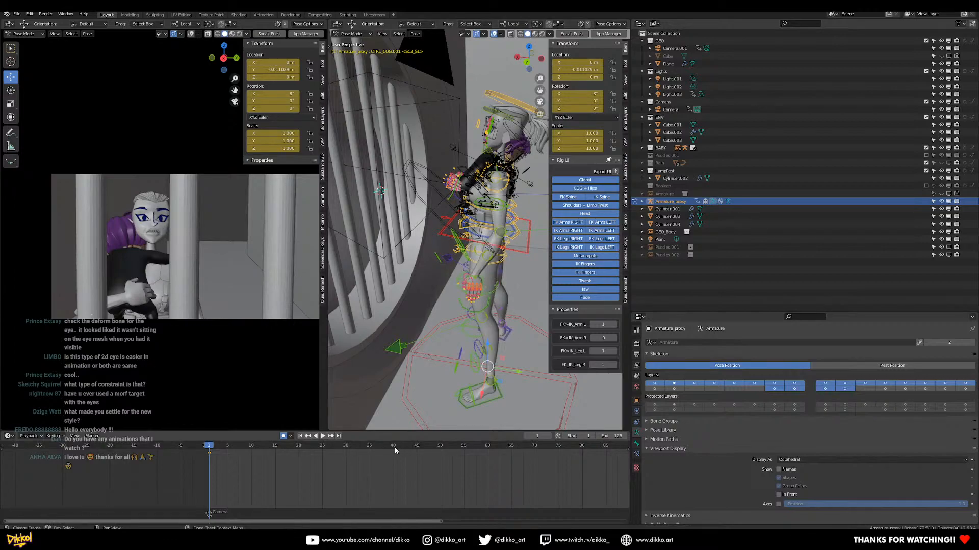
{"action": "left_click", "coordinate": [442, 451]}
{"action": "key", "text": "i"}
{"action": "left_click", "coordinate": [470, 288]}
At frame 50, move the COG control toward the grate to about 0.337 m on Z and 0.010 m on Y
{"action": "middle_click_drag", "start_coordinate": [472, 362], "coordinate": [496, 329]}
{"action": "middle_click_drag", "start_coordinate": [528, 215], "coordinate": [471, 304]}
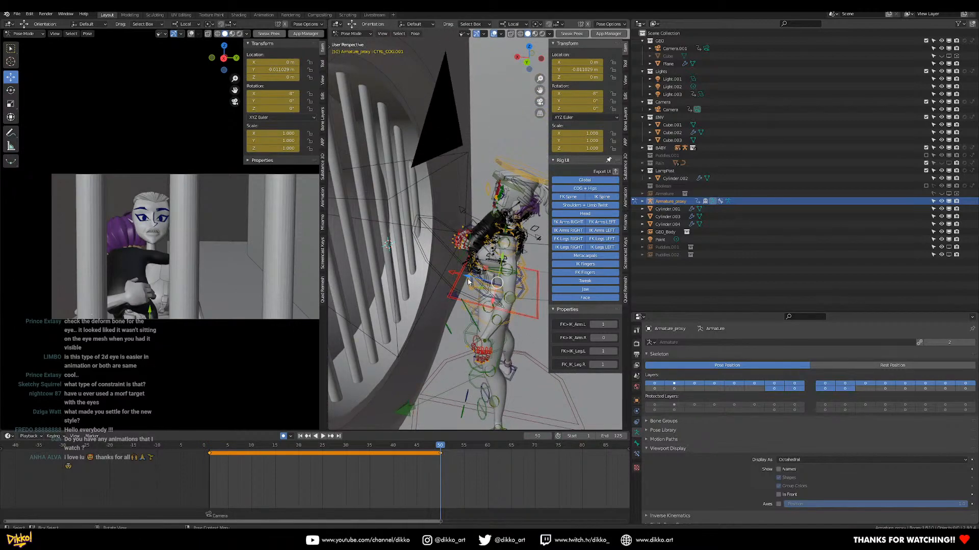
{"action": "key", "text": "g"}
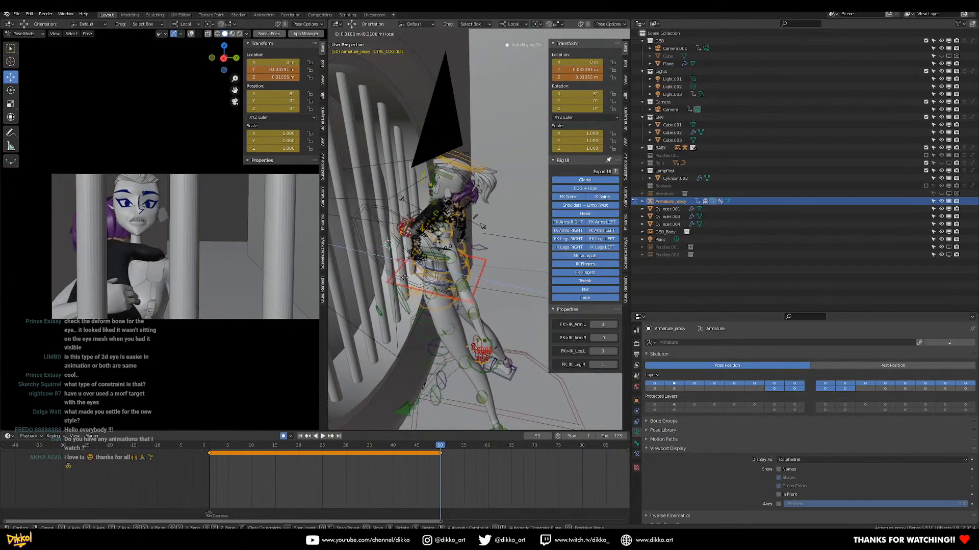
{"action": "left_click", "coordinate": [405, 278]}
{"action": "middle_click_drag", "start_coordinate": [404, 278], "coordinate": [485, 248]}
{"action": "key", "text": "g"}
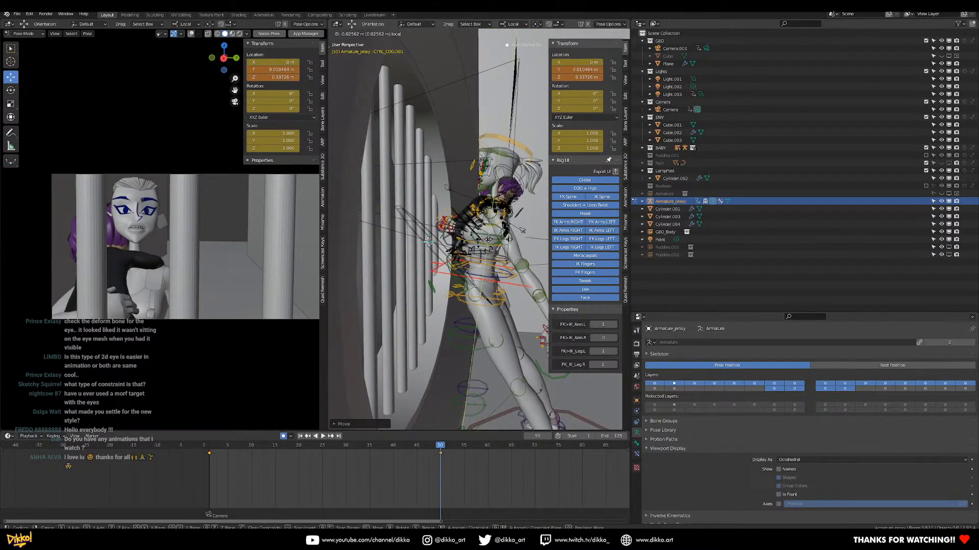
{"action": "left_click", "coordinate": [445, 266]}
Tilt the COG control to about 4.3° around its local X axis and shift it closer to the grate
{"action": "key", "text": "r"}
{"action": "key", "text": "x"}
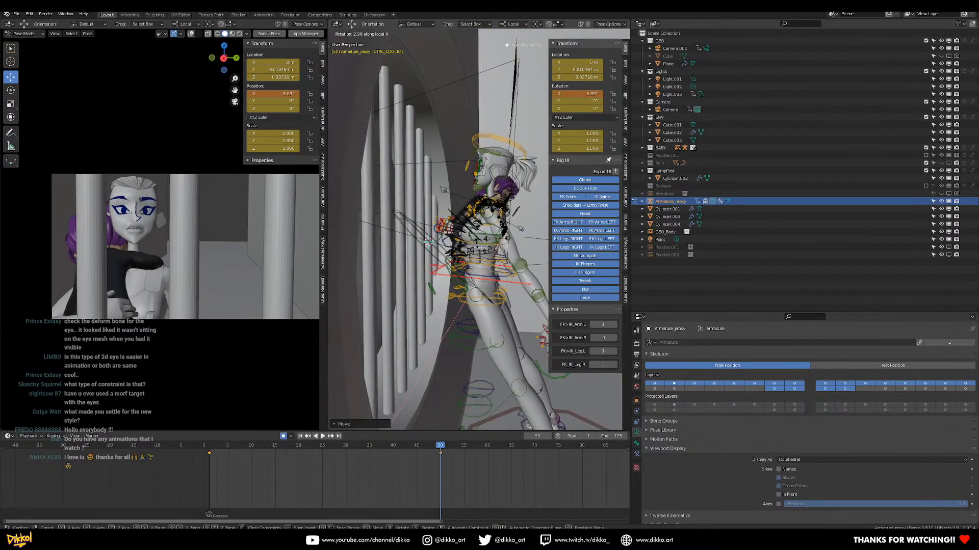
{"action": "left_click", "coordinate": [458, 277]}
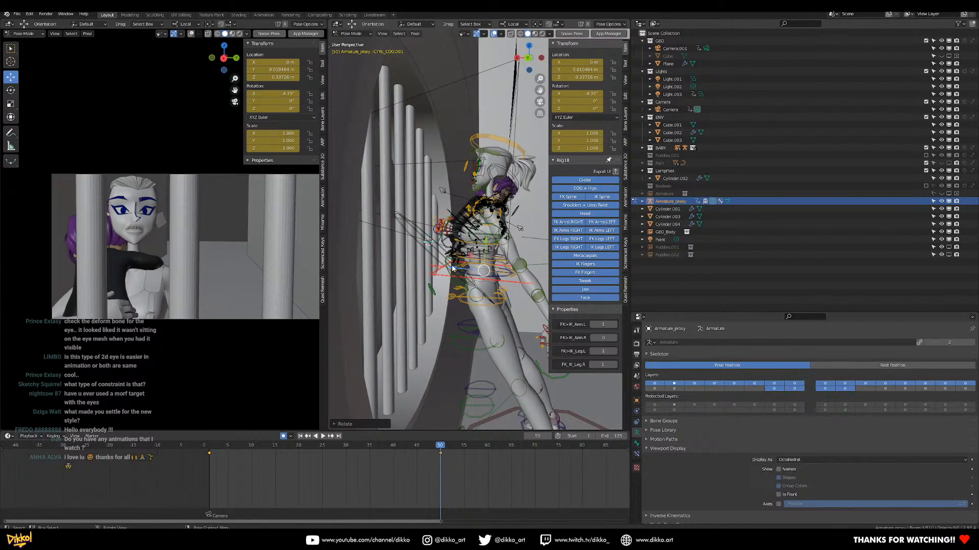
{"action": "key", "text": "g"}
{"action": "left_click", "coordinate": [442, 277]}
Switch the transform orientation to Global and move the left foot control toward the grate to about 0.493 m on Z
{"action": "middle_click_drag", "start_coordinate": [442, 277], "coordinate": [479, 260]}
{"action": "middle_click_drag", "start_coordinate": [512, 329], "coordinate": [474, 255], "text": "shift"}
{"action": "middle_click_drag", "start_coordinate": [474, 296], "coordinate": [505, 336]}
{"action": "left_click", "coordinate": [503, 332]}
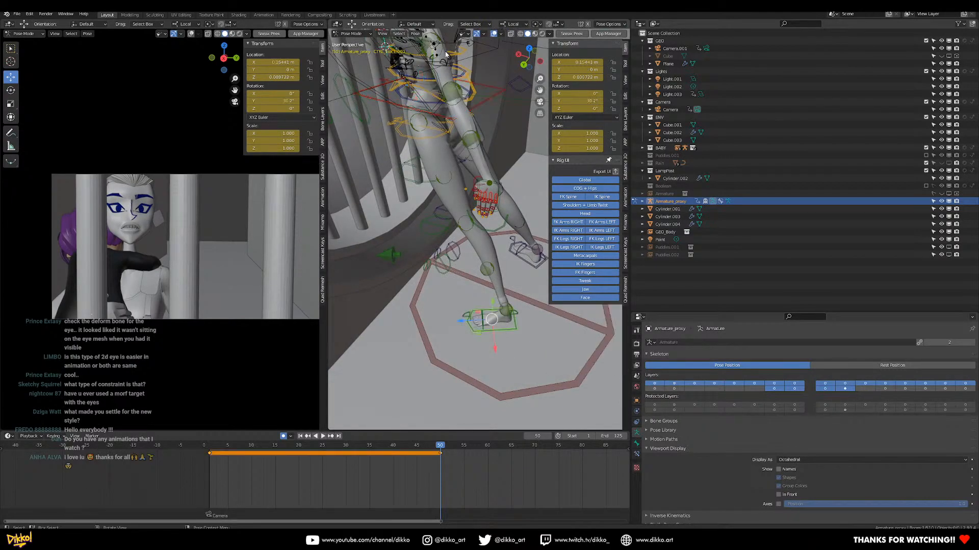
{"action": "left_click", "coordinate": [514, 24]}
{"action": "left_click", "coordinate": [507, 45]}
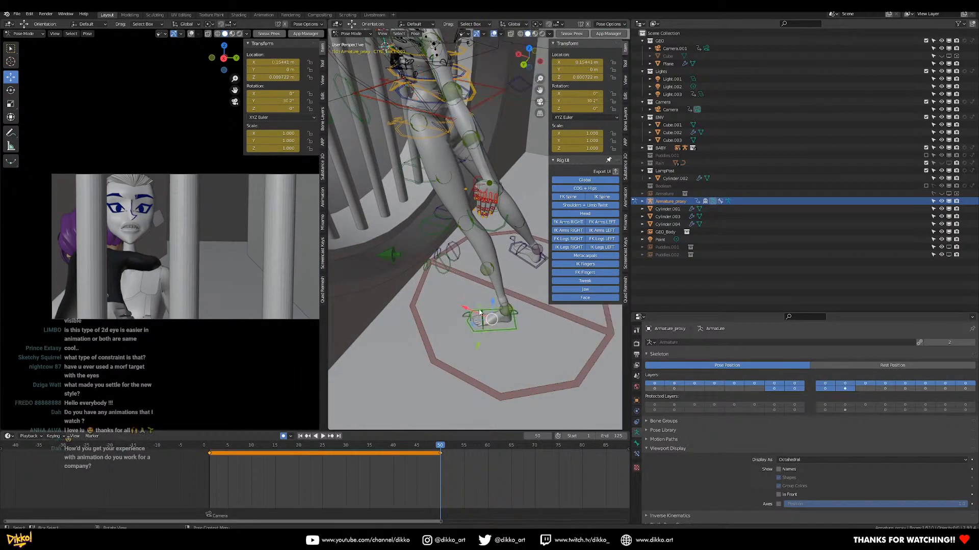
{"action": "key", "text": "g"}
{"action": "key", "text": "z"}
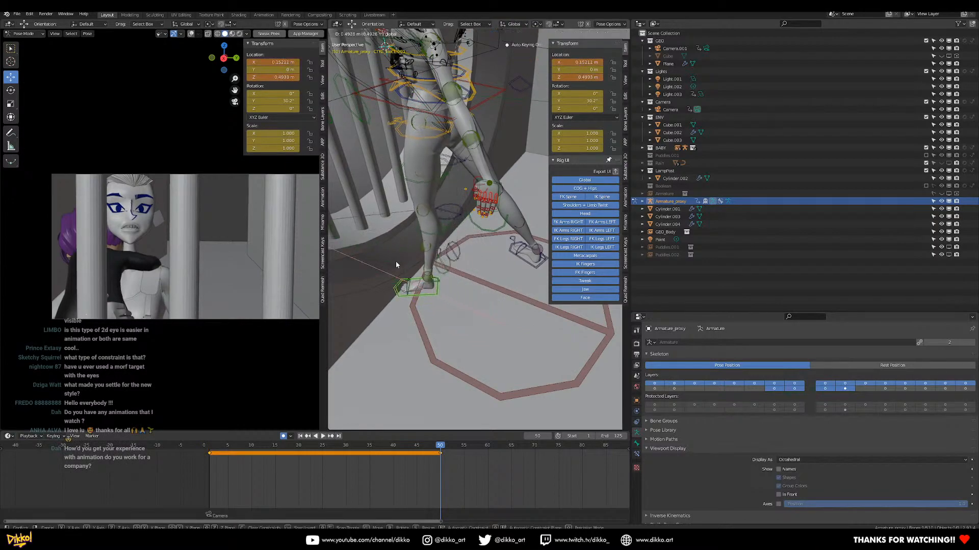
{"action": "left_click", "coordinate": [395, 261]}
Copy the left foot control's pose, paste it mirrored onto the other foot, and pull the left foot back to about 0.346 m on Z
{"action": "key", "text": "ctrl+shift+c"}
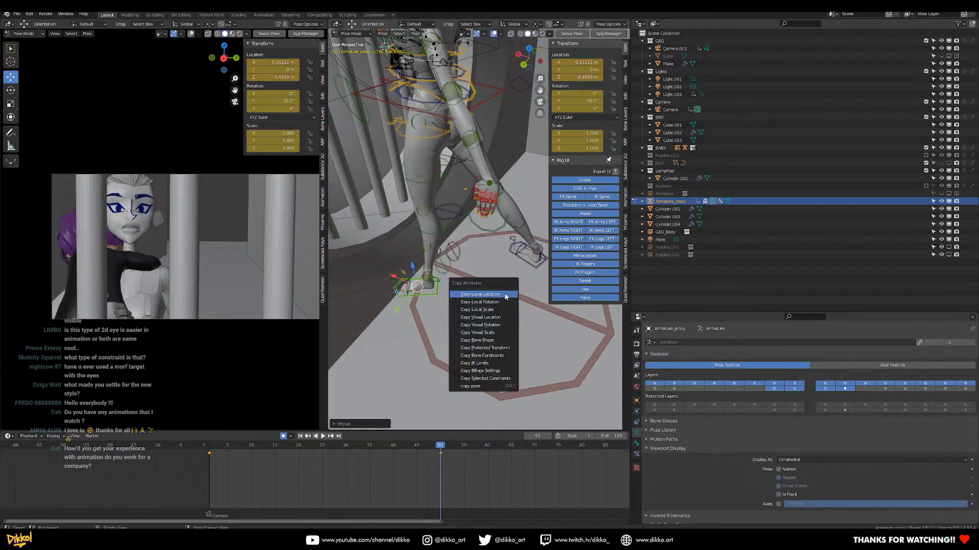
{"action": "left_click", "coordinate": [487, 386]}
{"action": "key", "text": "ctrl+shift+v"}
{"action": "middle_click_drag", "start_coordinate": [463, 202], "coordinate": [464, 308]}
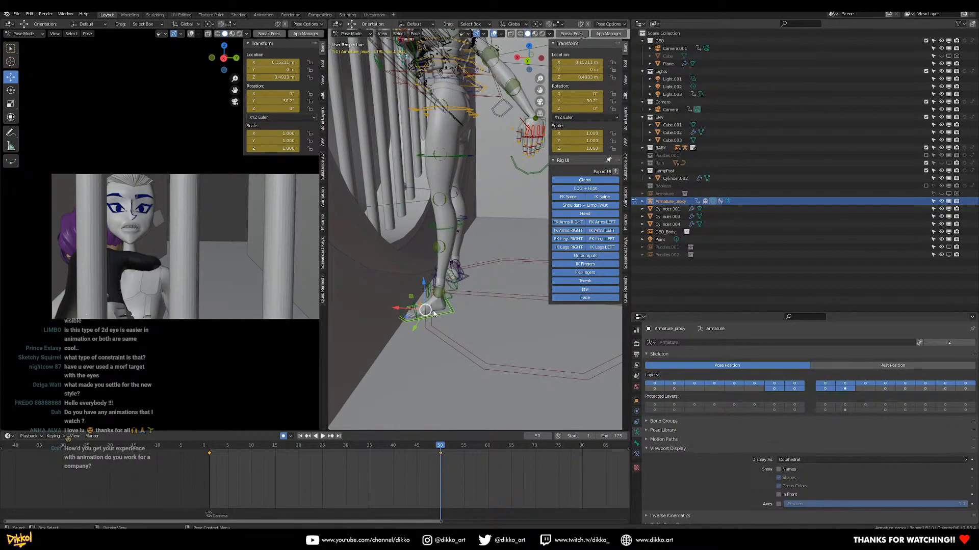
{"action": "left_click_drag", "start_coordinate": [395, 310], "coordinate": [428, 309]}
Swing the left hand IK control forward to the grate bars and rotate it to about 12°, -29° and -17°
{"action": "middle_click_drag", "start_coordinate": [512, 204], "coordinate": [521, 245]}
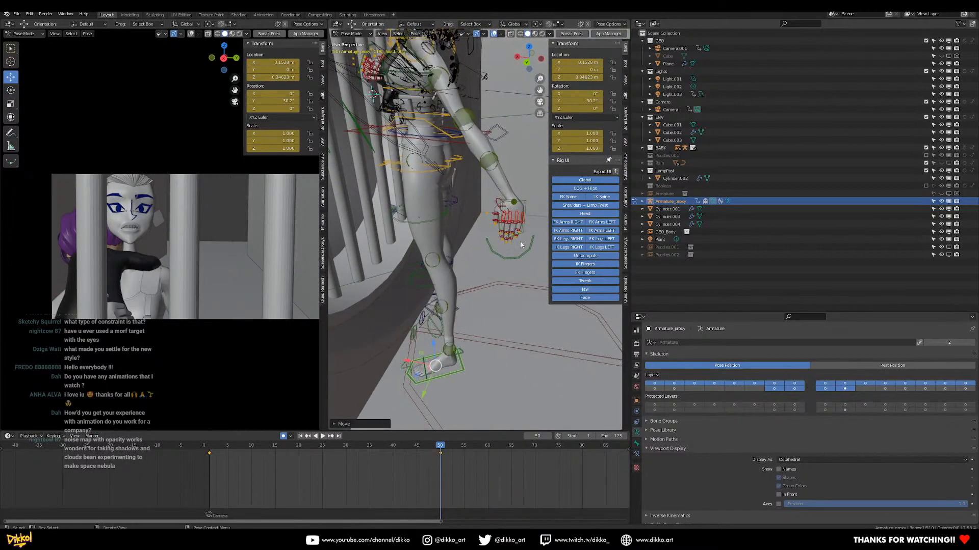
{"action": "left_click", "coordinate": [526, 206]}
{"action": "key", "text": "g"}
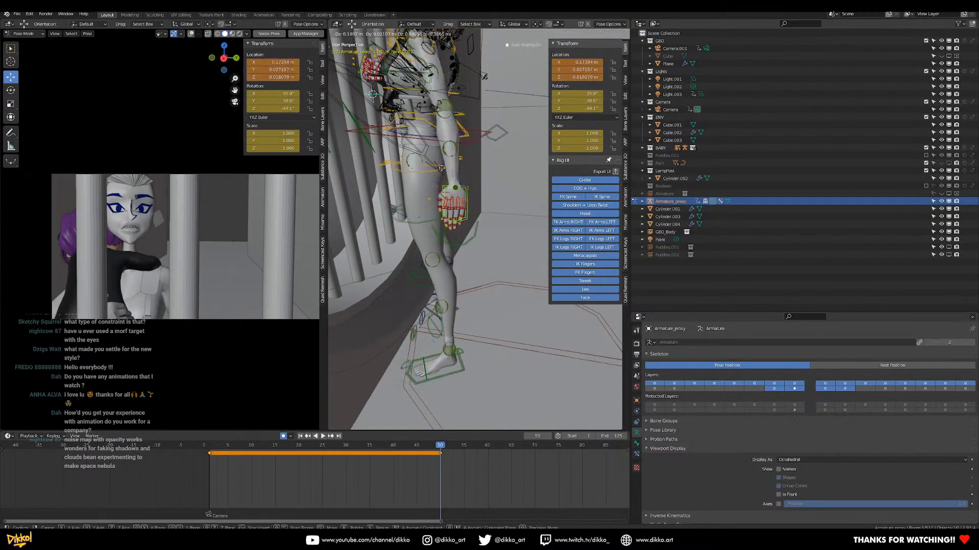
{"action": "left_click", "coordinate": [406, 148]}
{"action": "middle_click_drag", "start_coordinate": [457, 175], "coordinate": [502, 268]}
{"action": "key", "text": "r"}
{"action": "left_click", "coordinate": [473, 267]}
{"action": "key", "text": "g"}
{"action": "left_click", "coordinate": [422, 251]}
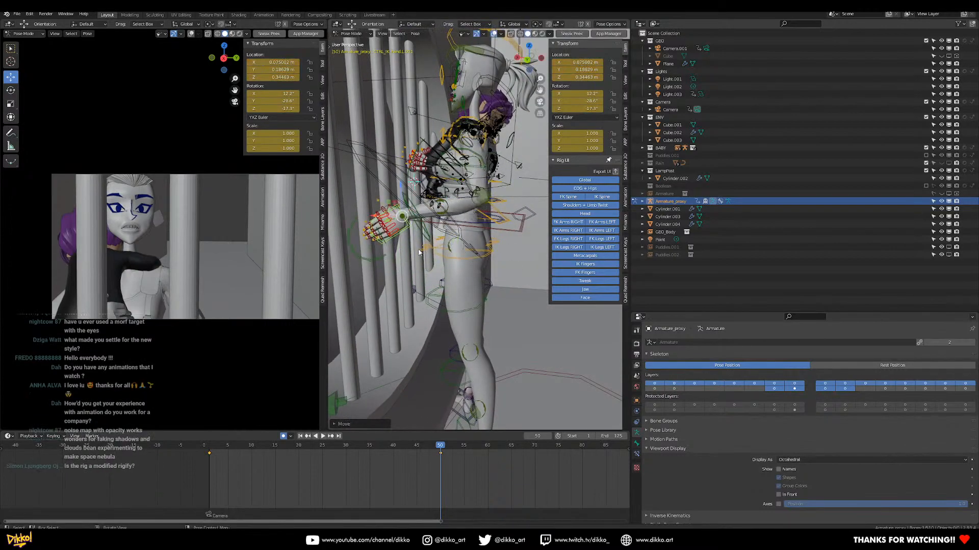
Raise the left hand IK control to about 0.629 m on Z and turn it to about 36° around Z
{"action": "middle_click_drag", "start_coordinate": [428, 244], "coordinate": [447, 263]}
{"action": "key", "text": "g"}
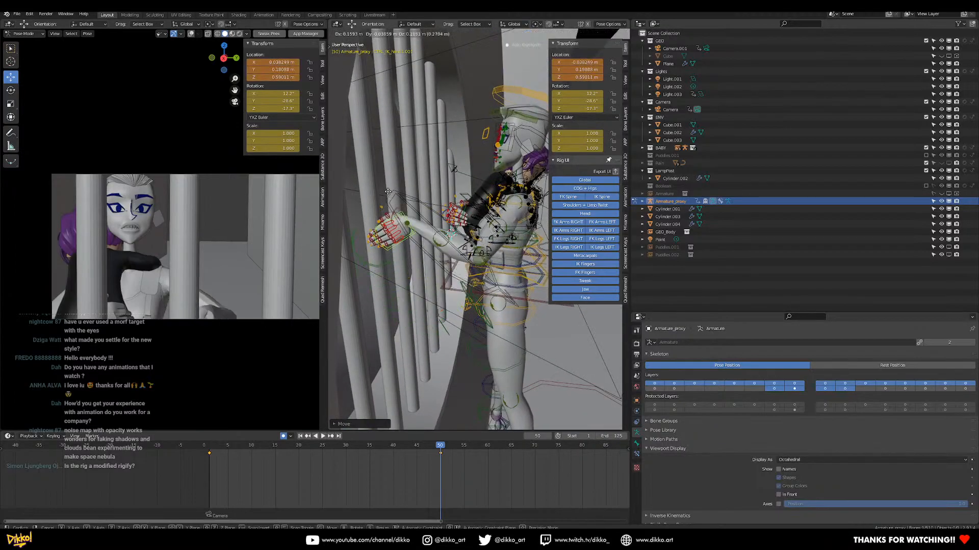
{"action": "left_click", "coordinate": [399, 177]}
{"action": "middle_click_drag", "start_coordinate": [444, 218], "coordinate": [403, 239]}
{"action": "key", "text": "r"}
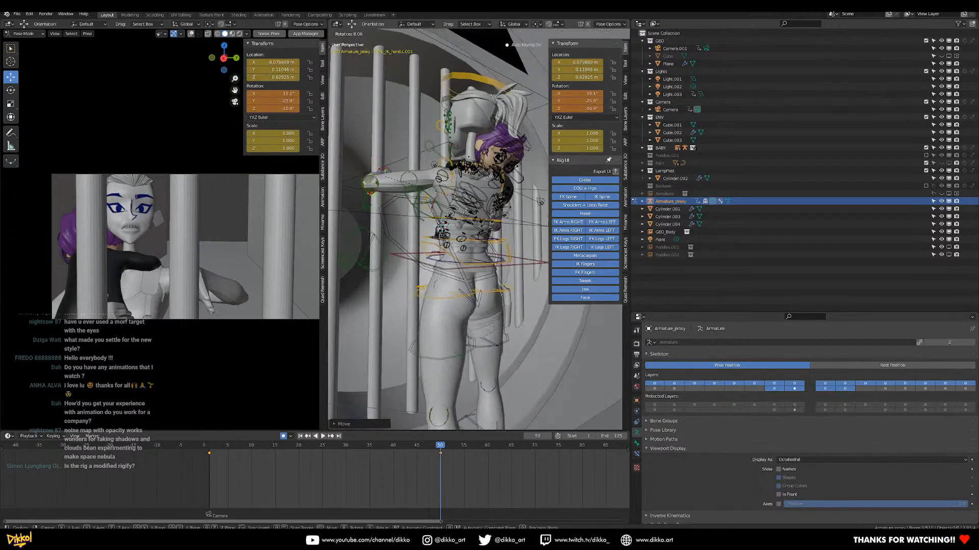
{"action": "left_click", "coordinate": [366, 266]}
{"action": "middle_click_drag", "start_coordinate": [367, 266], "coordinate": [459, 181]}
{"action": "key", "text": "r"}
{"action": "left_click", "coordinate": [431, 153]}
Move the left arm's elbow target to reposition the bent elbow
{"action": "middle_click_drag", "start_coordinate": [431, 275], "coordinate": [502, 306]}
{"action": "scroll", "coordinate": [416, 255], "scroll_direction": "down", "scroll_amount": 3}
{"action": "scroll", "coordinate": [494, 326], "scroll_direction": "down", "scroll_amount": 2}
{"action": "left_click", "coordinate": [492, 316]}
{"action": "key", "text": "g"}
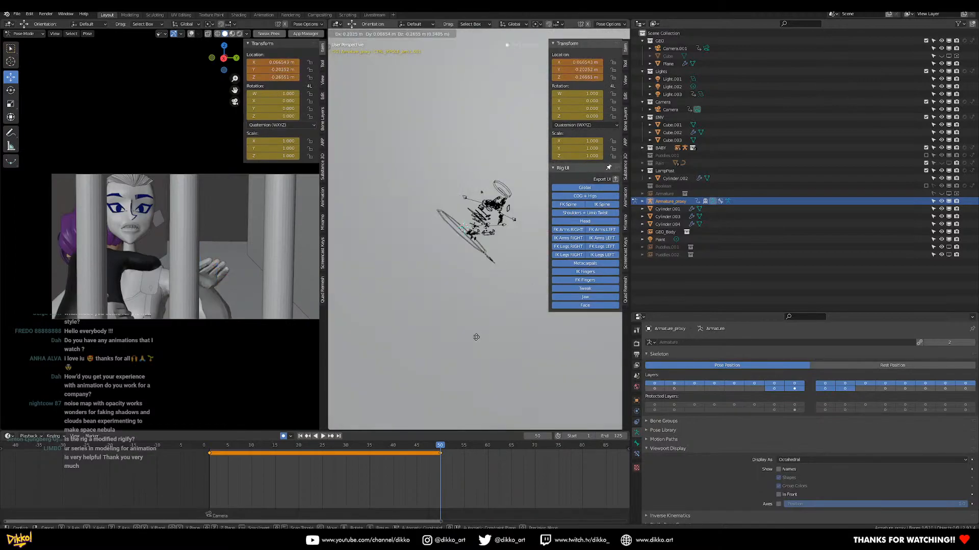
{"action": "left_click", "coordinate": [368, 348]}
Move the left hand IK control outward to about 0.204 m on X, 0.164 m on Y and 0.635 m on Z
{"action": "middle_click_drag", "start_coordinate": [443, 289], "coordinate": [467, 220]}
{"action": "scroll", "coordinate": [468, 199], "scroll_direction": "up", "scroll_amount": 4}
{"action": "middle_click_drag", "start_coordinate": [469, 179], "coordinate": [487, 239], "text": "shift"}
{"action": "left_click", "coordinate": [479, 241]}
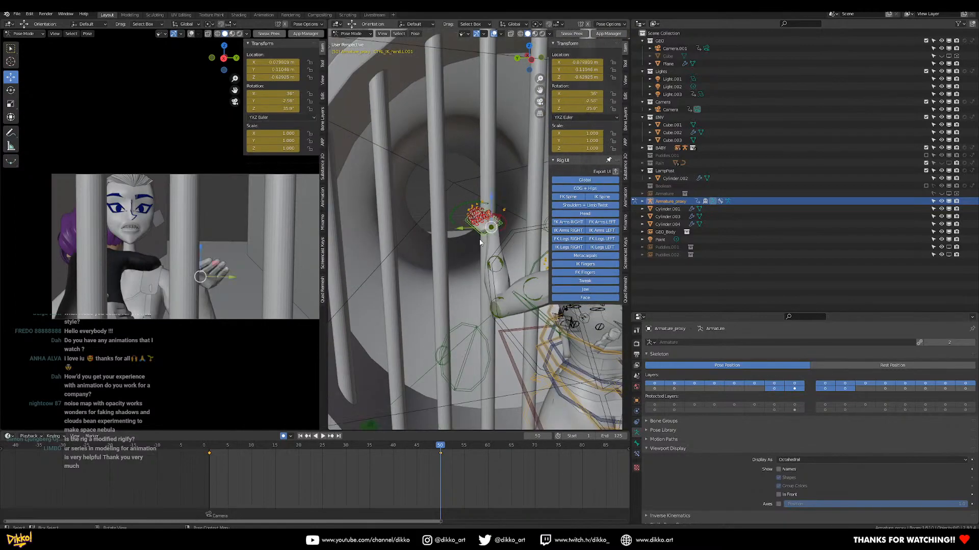
{"action": "key", "text": "g"}
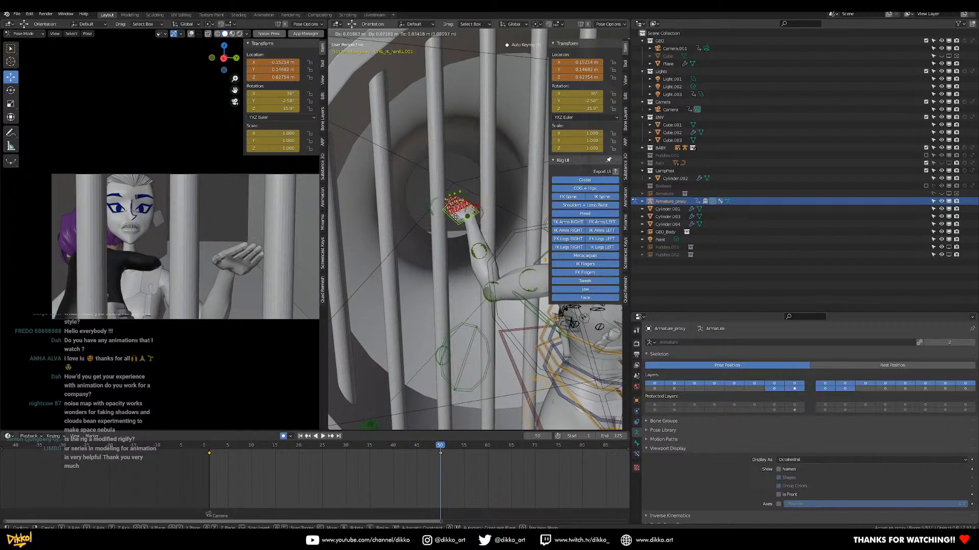
{"action": "left_click", "coordinate": [451, 205]}
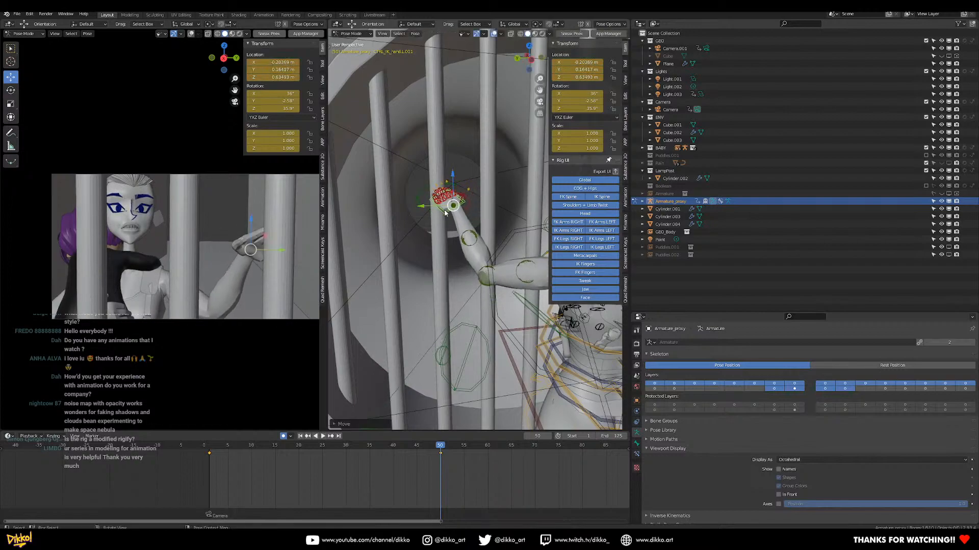
Rotate the left hand IK control so the palm faces the camera with the fingers up, and adjust its position at the bars
{"action": "middle_click_drag", "start_coordinate": [451, 205], "coordinate": [479, 210]}
{"action": "key", "text": "r"}
{"action": "key", "text": "r"}
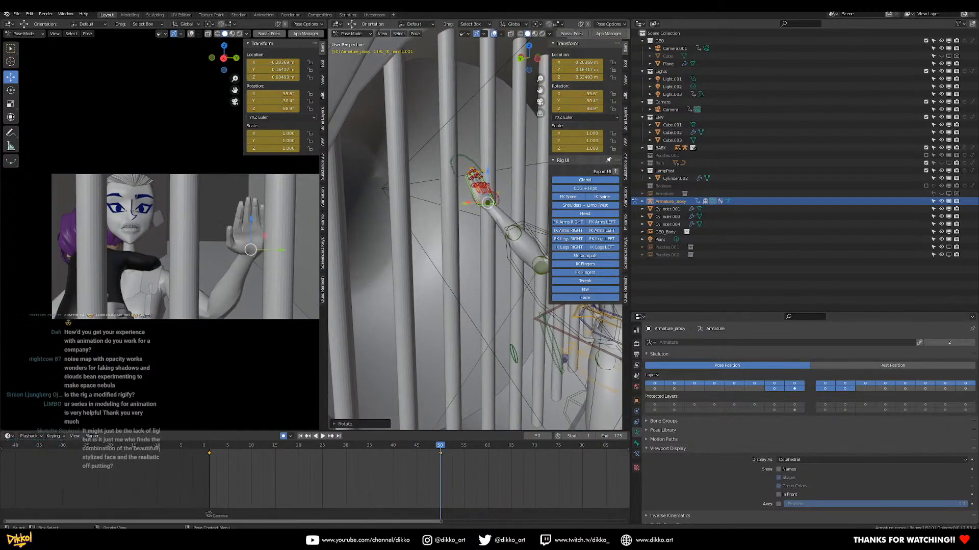
{"action": "left_click", "coordinate": [469, 237]}
{"action": "mouse_move", "coordinate": [469, 237]}
{"action": "middle_mouse_down"}
{"action": "mouse_move", "coordinate": [493, 248]}
{"action": "mouse_move", "coordinate": [487, 256]}
{"action": "mouse_move", "coordinate": [502, 273]}
{"action": "mouse_move", "coordinate": [524, 265]}
{"action": "mouse_move", "coordinate": [475, 239]}
{"action": "middle_mouse_up"}
{"action": "key", "text": "g"}
{"action": "left_click", "coordinate": [481, 248]}
Move the COG control closer to the grate, to about 0.453 m on Z, and sideways to about 0.033 m on X
{"action": "left_click", "coordinate": [535, 251]}
{"action": "key", "text": "g"}
{"action": "key", "text": "z"}
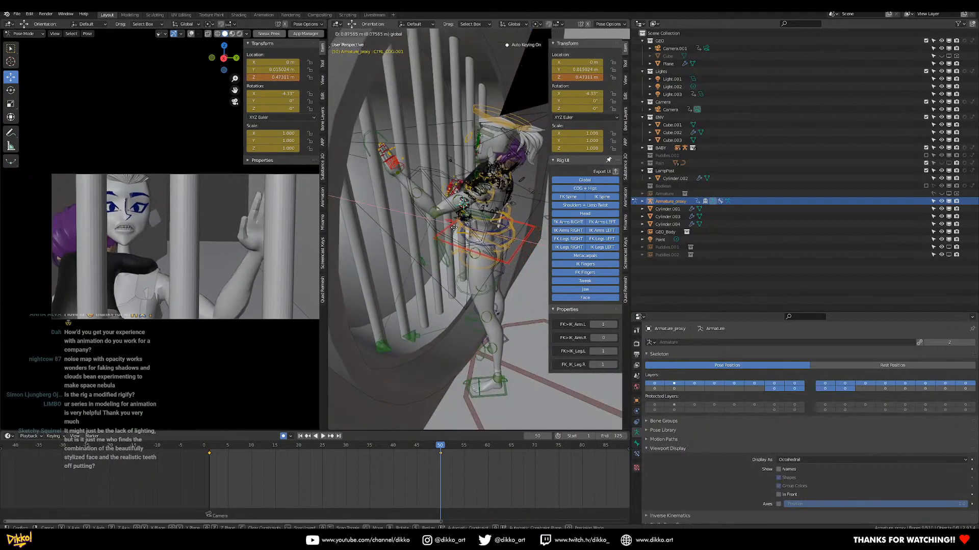
{"action": "left_click", "coordinate": [459, 230]}
{"action": "middle_click_drag", "start_coordinate": [525, 233], "coordinate": [463, 241]}
{"action": "key", "text": "g"}
{"action": "key", "text": "y"}
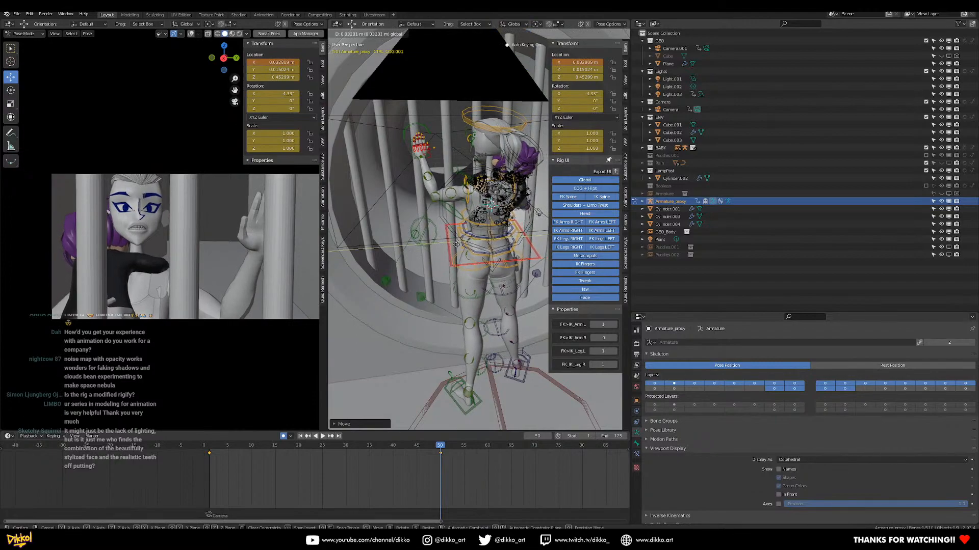
{"action": "left_click", "coordinate": [448, 284]}
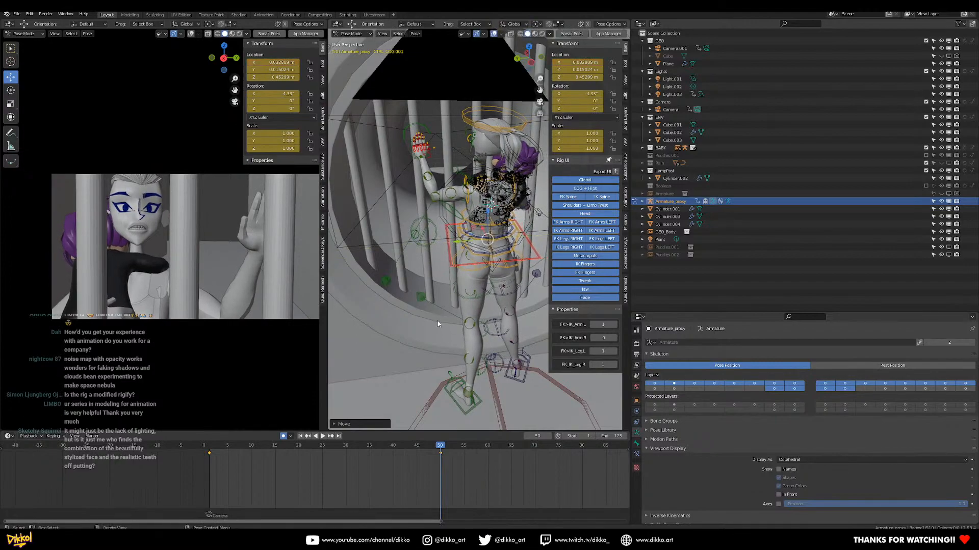
{"action": "middle_click_drag", "start_coordinate": [437, 329], "coordinate": [348, 297]}
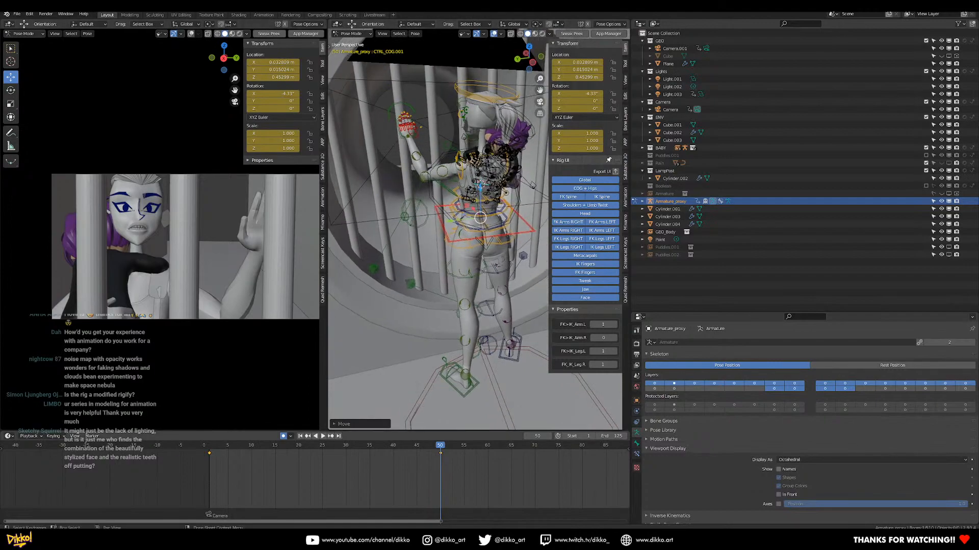
Show the camera view in rendered shading and move the left foot control toward the grate to about 0.443 m on Z
{"action": "left_click", "coordinate": [240, 34]}
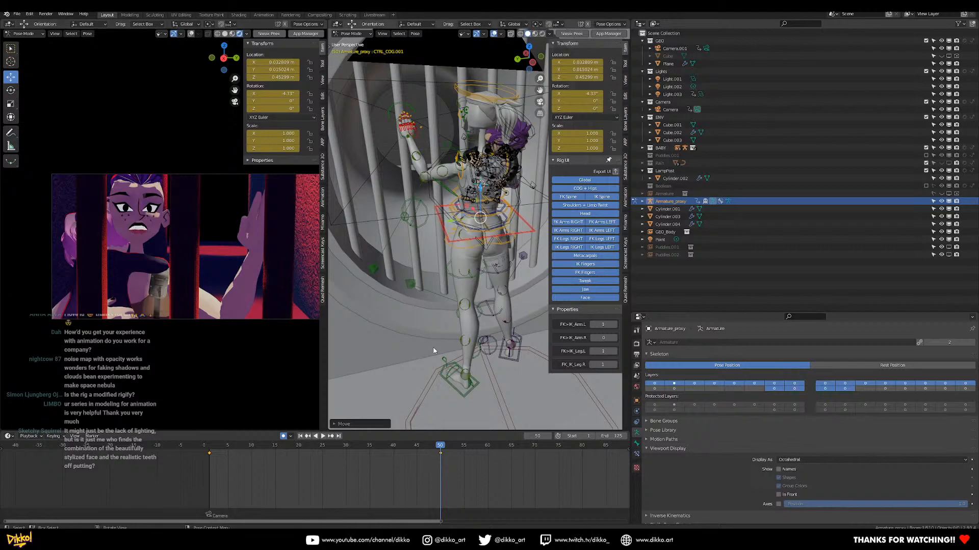
{"action": "left_click", "coordinate": [458, 391]}
{"action": "middle_click_drag", "start_coordinate": [457, 392], "coordinate": [490, 394]}
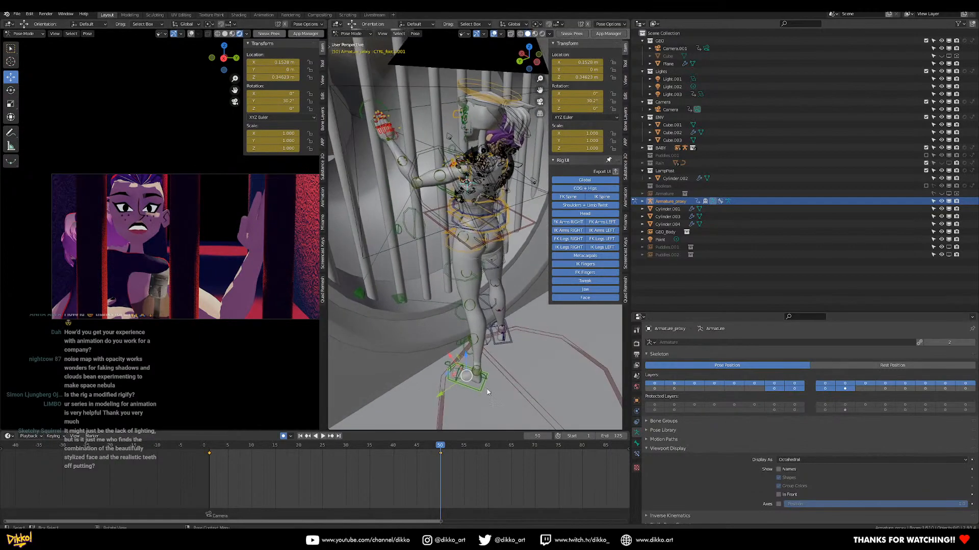
{"action": "scroll", "coordinate": [135, 256], "scroll_direction": "up", "scroll_amount": 5}
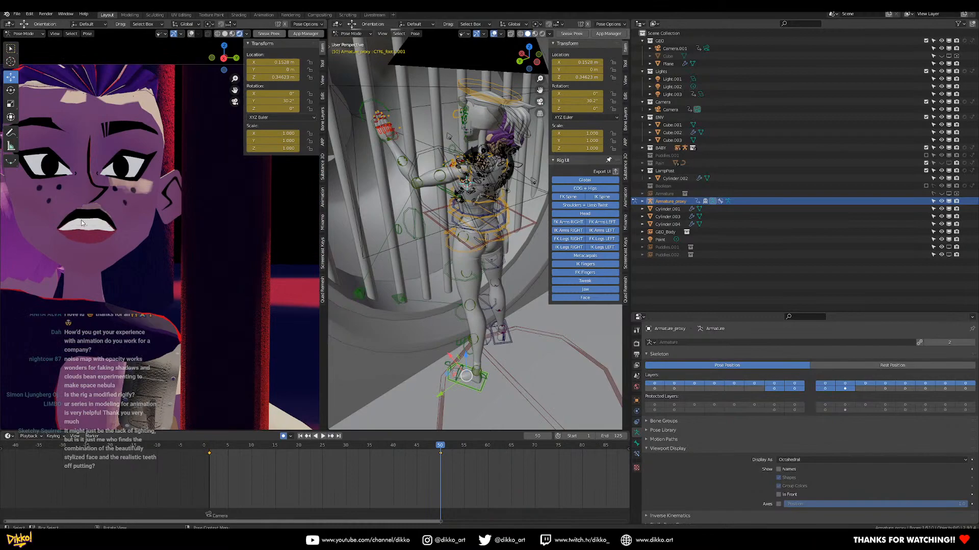
{"action": "middle_click_drag", "start_coordinate": [416, 332], "coordinate": [478, 362]}
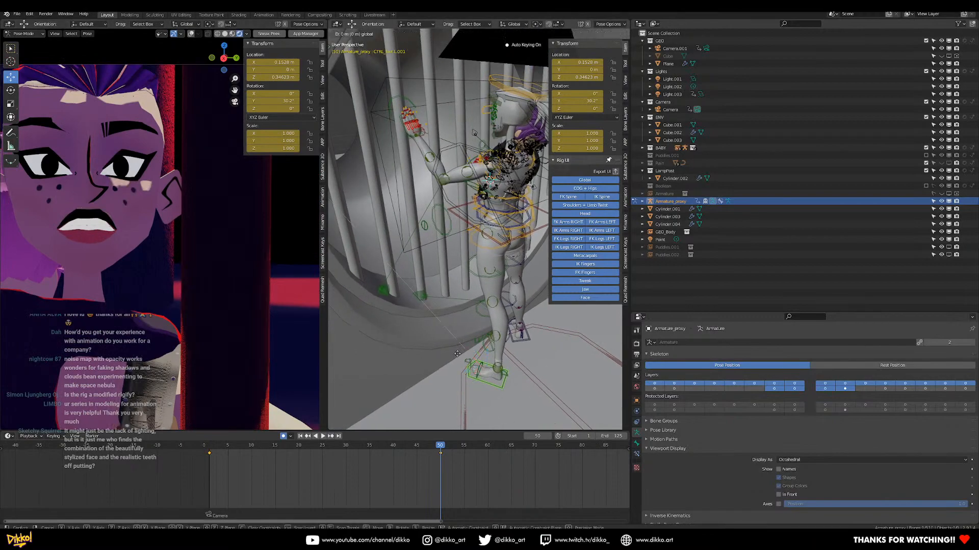
{"action": "key", "text": "g"}
{"action": "left_click", "coordinate": [417, 305]}
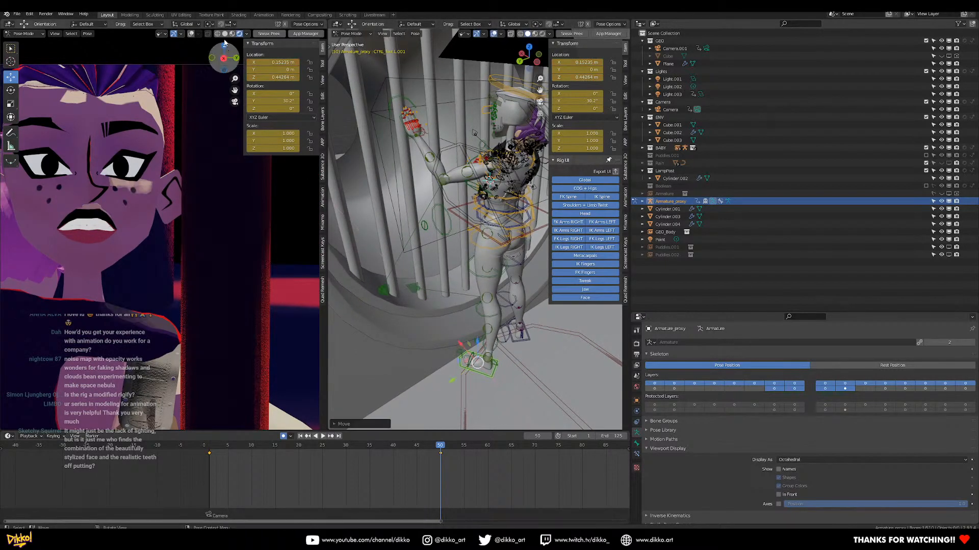
Show the camera view in solid shading and move the left foot control toward the grate to about 0.473 m on Z
{"action": "left_click", "coordinate": [225, 33]}
{"action": "middle_click_drag", "start_coordinate": [439, 285], "coordinate": [457, 299]}
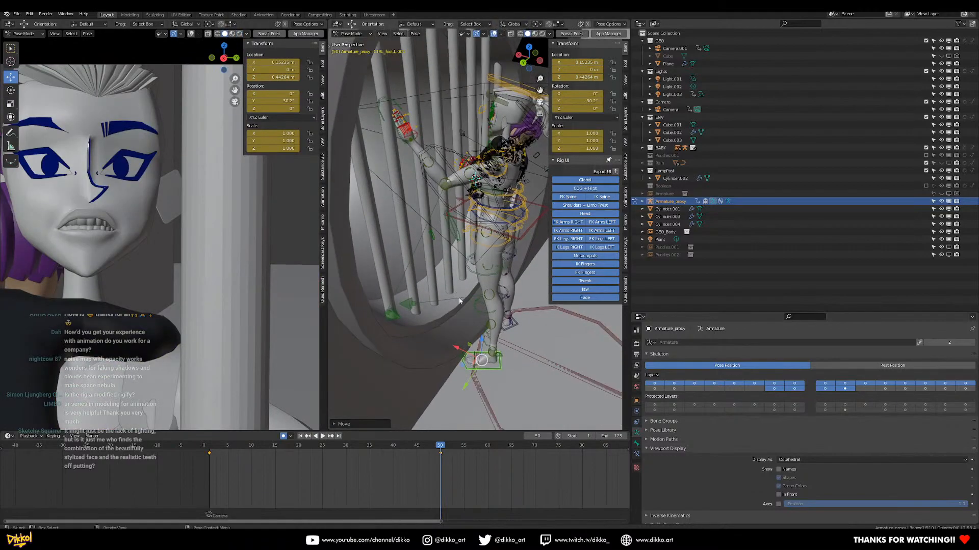
{"action": "key", "text": "g"}
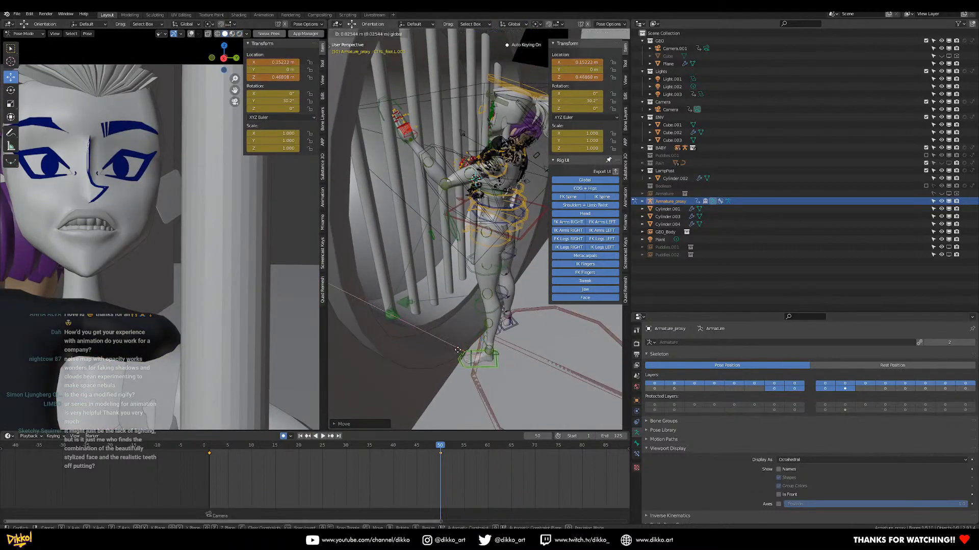
{"action": "left_click", "coordinate": [457, 350]}
{"action": "middle_click_drag", "start_coordinate": [457, 351], "coordinate": [436, 257]}
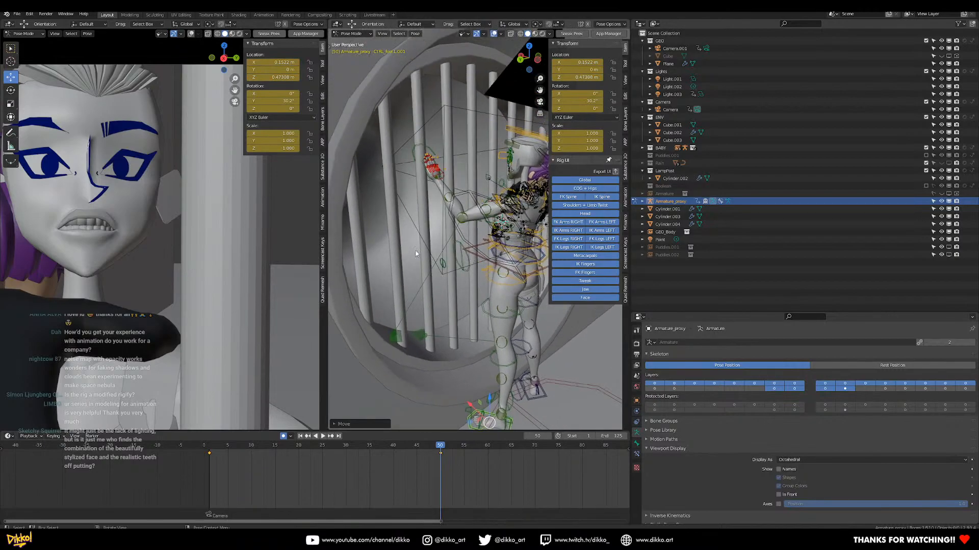
Rotate the left hand IK control to about 22.5° on X and 84.3° on Z, and move it to about 0.232 m on Y and 0.665 m on Z
{"action": "key", "text": "KP_0"}
{"action": "scroll", "coordinate": [451, 206], "scroll_direction": "up", "scroll_amount": 4}
{"action": "middle_click_drag", "start_coordinate": [451, 206], "coordinate": [442, 311]}
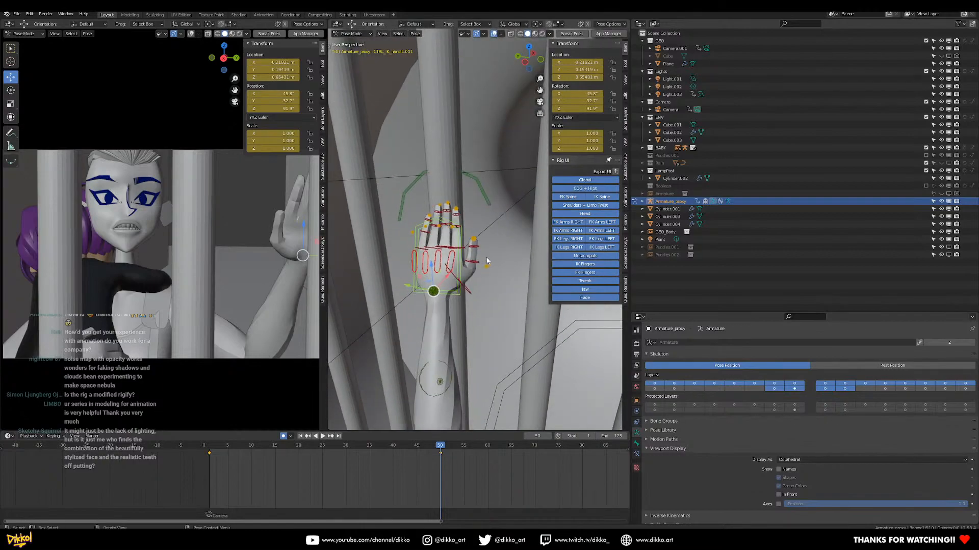
{"action": "key", "text": "r"}
{"action": "left_click", "coordinate": [457, 240]}
{"action": "middle_click_drag", "start_coordinate": [456, 240], "coordinate": [419, 261]}
{"action": "scroll", "coordinate": [255, 260], "scroll_direction": "down", "scroll_amount": 4}
{"action": "key", "text": "g"}
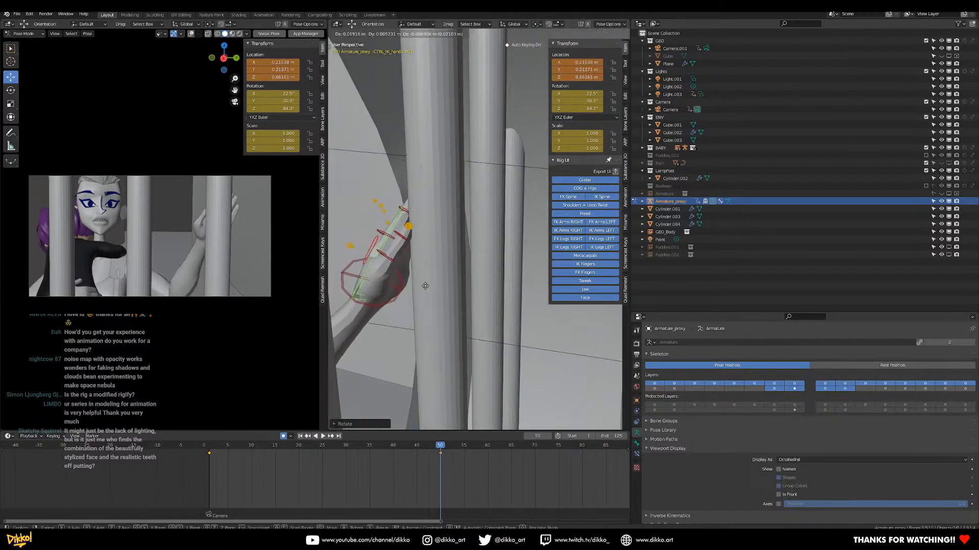
{"action": "left_click", "coordinate": [436, 293]}
{"action": "middle_click_drag", "start_coordinate": [435, 293], "coordinate": [528, 294]}
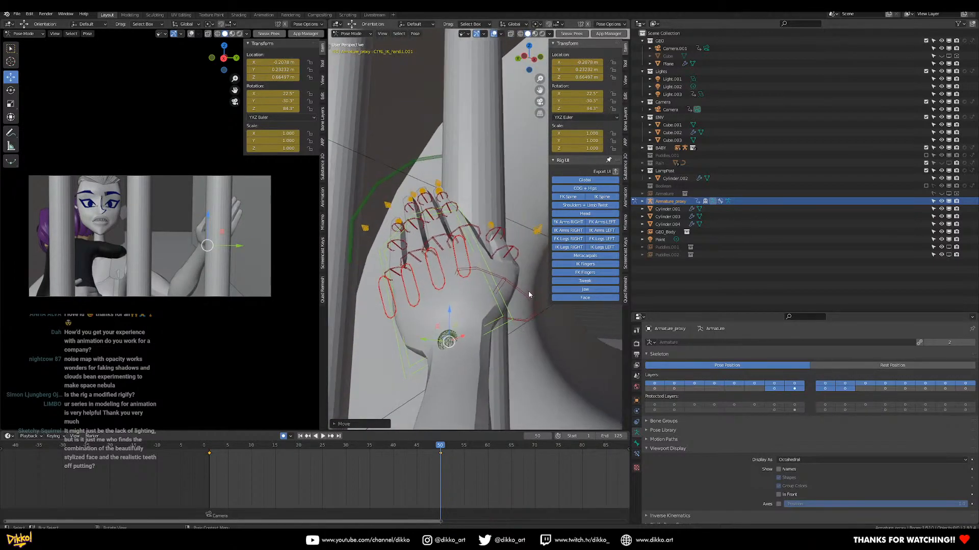
Tilt the left hand IK control further and shift it so the palm rests against the bar
{"action": "left_click", "coordinate": [509, 236]}
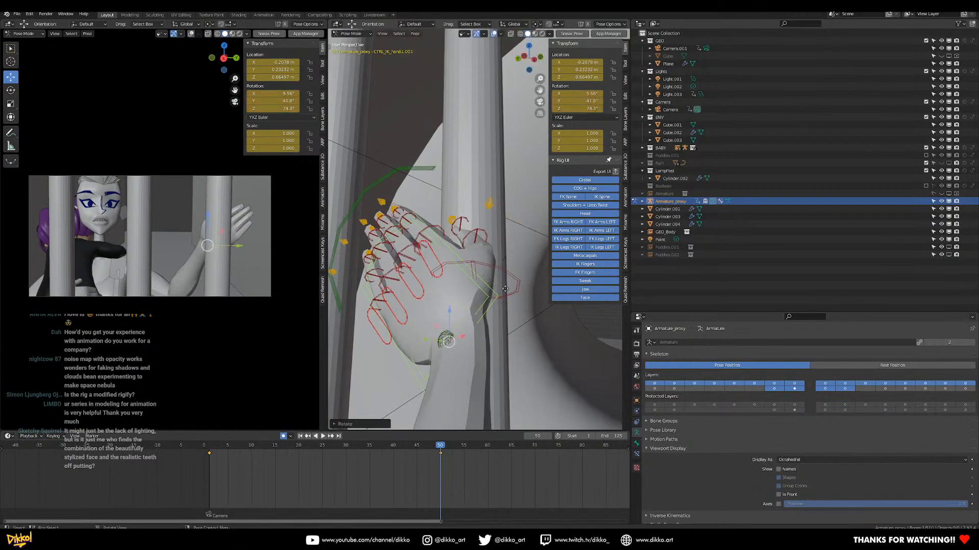
{"action": "key", "text": "g"}
{"action": "left_click", "coordinate": [528, 248]}
{"action": "key", "text": "r"}
{"action": "left_click", "coordinate": [463, 257]}
Rotate the left thumb's base control to adjust how the thumb sits against the bar
{"action": "middle_click_drag", "start_coordinate": [464, 258], "coordinate": [459, 295]}
{"action": "left_click", "coordinate": [486, 301]}
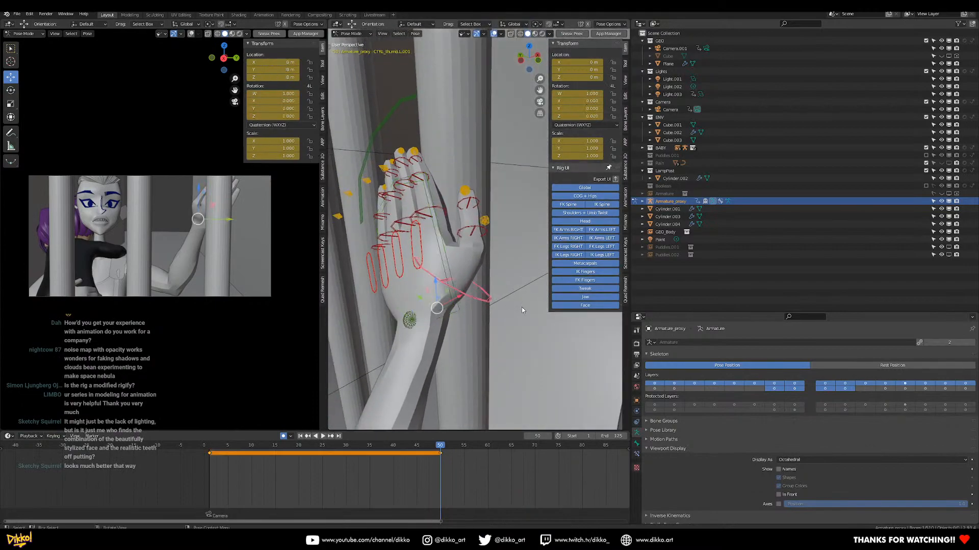
{"action": "key", "text": "r"}
{"action": "left_click", "coordinate": [515, 322]}
{"action": "middle_click_drag", "start_coordinate": [515, 322], "coordinate": [465, 316]}
{"action": "left_click", "coordinate": [516, 331]}
Move the left hand IK control to about 0.213 m on X, 0.216 m on Y and 0.686 m on Z
{"action": "scroll", "coordinate": [465, 316], "scroll_direction": "up", "scroll_amount": 3}
{"action": "left_click_drag", "start_coordinate": [405, 320], "coordinate": [406, 317]}
{"action": "middle_click_drag", "start_coordinate": [407, 317], "coordinate": [435, 343]}
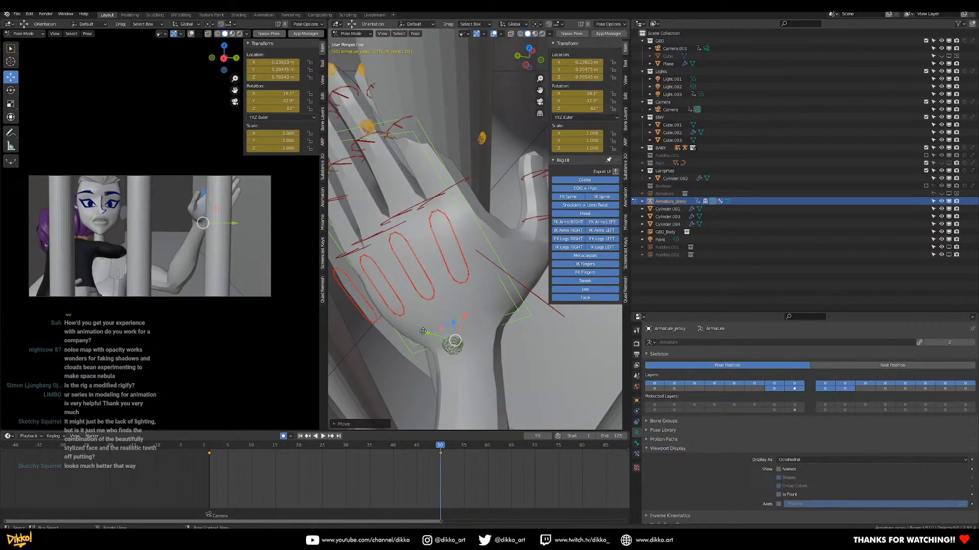
{"action": "key", "text": "g"}
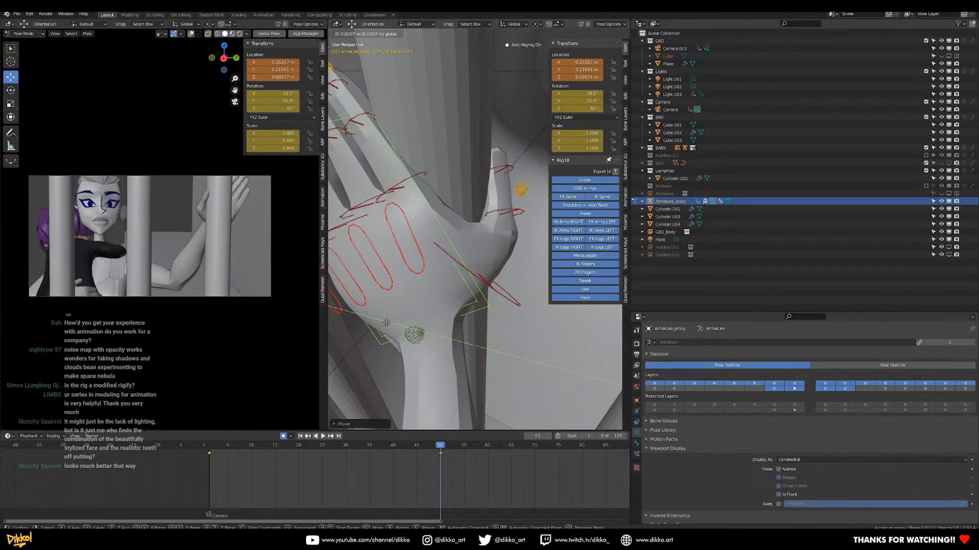
{"action": "left_click", "coordinate": [386, 323]}
Rotate the left thumb's base control and bend its middle joint about 13° around local X
{"action": "middle_click_drag", "start_coordinate": [386, 322], "coordinate": [456, 277]}
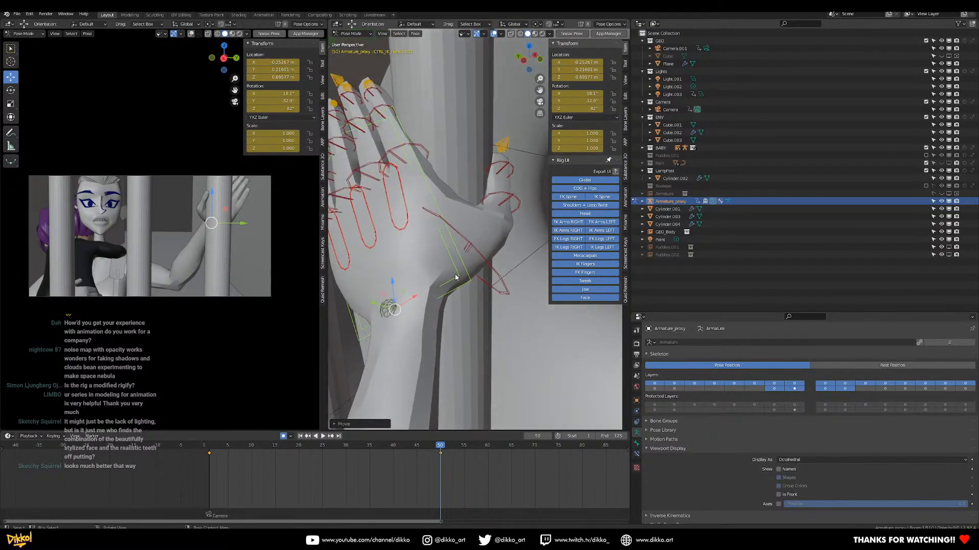
{"action": "key", "text": "r"}
{"action": "left_click", "coordinate": [513, 223]}
{"action": "mouse_move", "coordinate": [513, 223]}
{"action": "middle_mouse_down"}
{"action": "mouse_move", "coordinate": [489, 239]}
{"action": "mouse_move", "coordinate": [522, 238]}
{"action": "middle_mouse_up"}
{"action": "left_click", "coordinate": [507, 213]}
{"action": "key", "text": "r"}
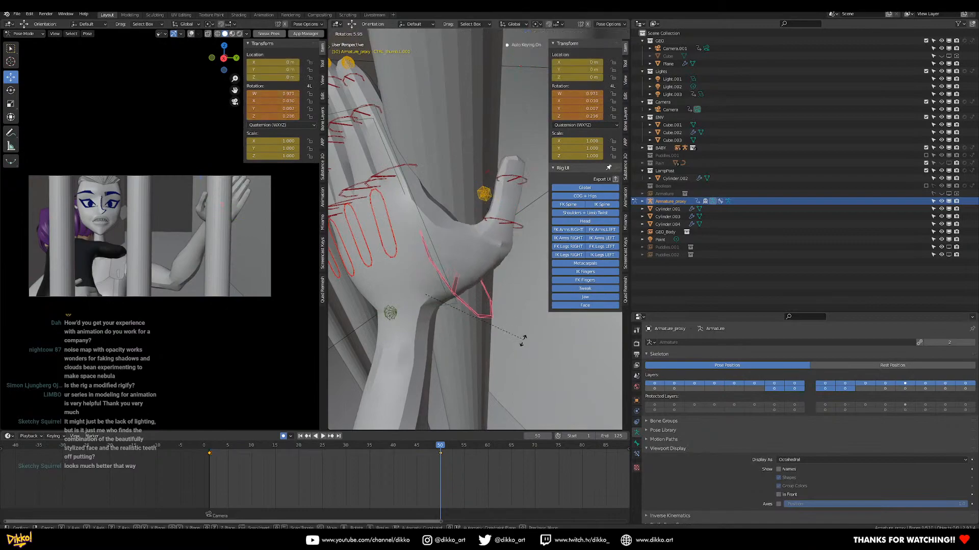
{"action": "key", "text": "x"}
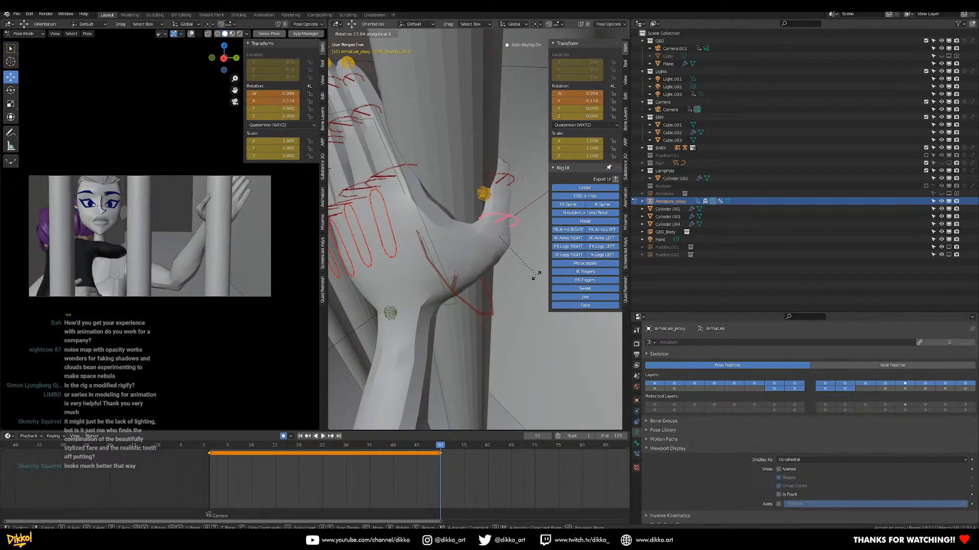
{"action": "key", "text": "Escape"}
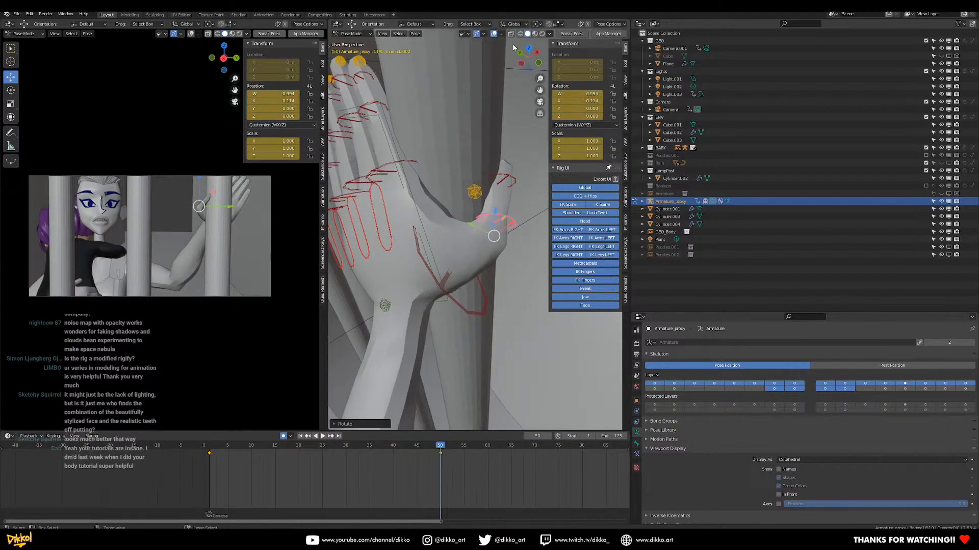
Switch the transform orientation to Local and bend the left thumb's outer joint about its local X axis
{"action": "left_click", "coordinate": [505, 56]}
{"action": "key", "text": "r"}
{"action": "key", "text": "x"}
{"action": "left_click", "coordinate": [512, 189]}
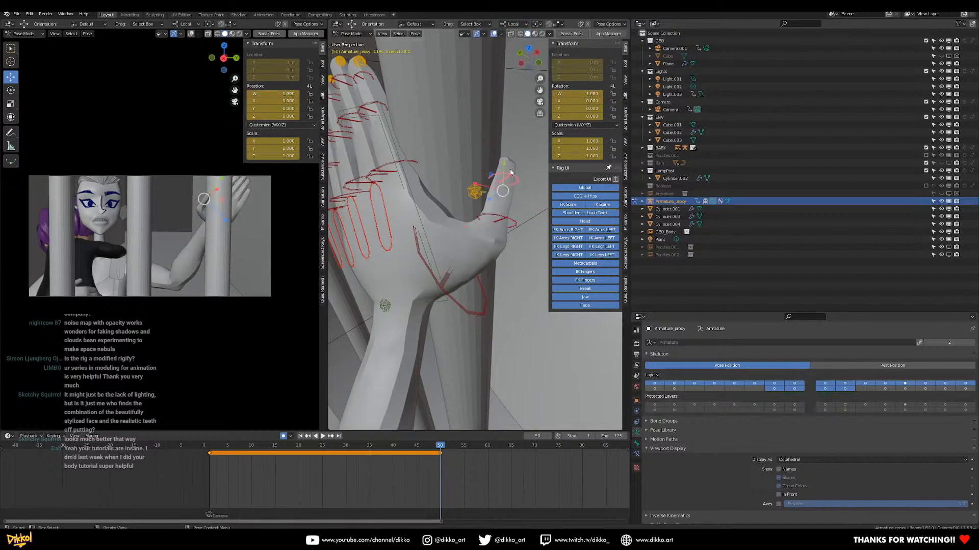
{"action": "scroll", "coordinate": [505, 224], "scroll_direction": "down", "scroll_amount": 3}
{"action": "middle_click_drag", "start_coordinate": [504, 230], "coordinate": [489, 265]}
{"action": "scroll", "coordinate": [403, 224], "scroll_direction": "down", "scroll_amount": 3}
{"action": "key", "text": "r"}
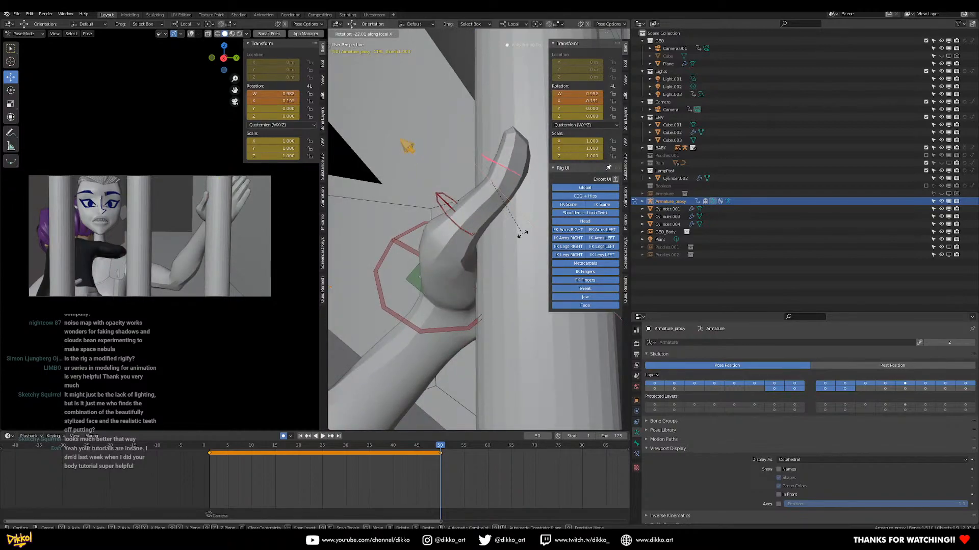
{"action": "left_click", "coordinate": [519, 234]}
Rotate the left index finger's CTRL_index.L.003 joint slightly about its local X axis
{"action": "scroll", "coordinate": [518, 234], "scroll_direction": "down", "scroll_amount": 6}
{"action": "middle_click_drag", "start_coordinate": [517, 235], "coordinate": [622, 273]}
{"action": "middle_click_drag", "start_coordinate": [477, 195], "coordinate": [512, 207]}
{"action": "left_click", "coordinate": [498, 222]}
{"action": "left_click", "coordinate": [448, 176]}
{"action": "key", "text": "r"}
{"action": "key", "text": "x"}
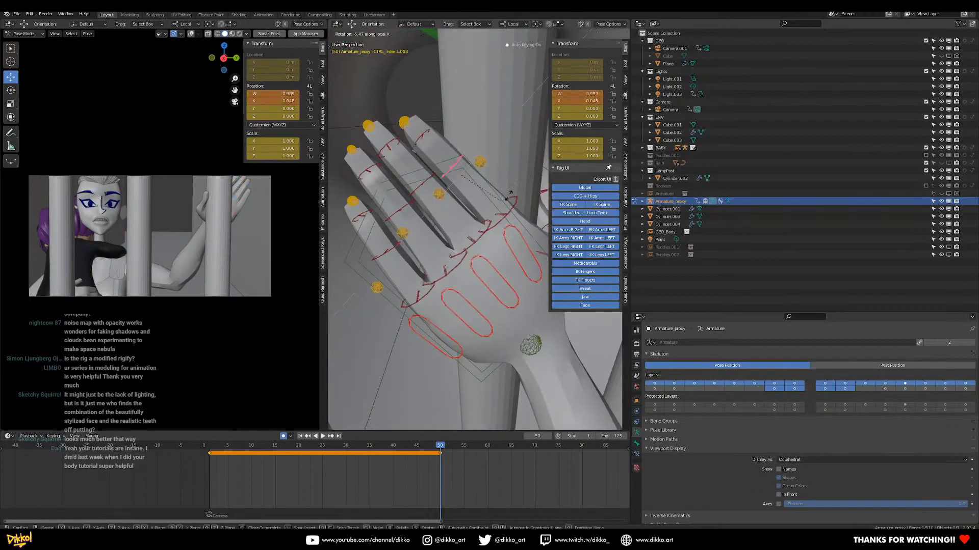
{"action": "left_click", "coordinate": [529, 126]}
Rotate the middle finger's metacarpal control about 13 degrees around its local X axis
{"action": "middle_click_drag", "start_coordinate": [529, 127], "coordinate": [492, 260]}
{"action": "left_click", "coordinate": [502, 258]}
{"action": "key", "text": "r"}
{"action": "key", "text": "x"}
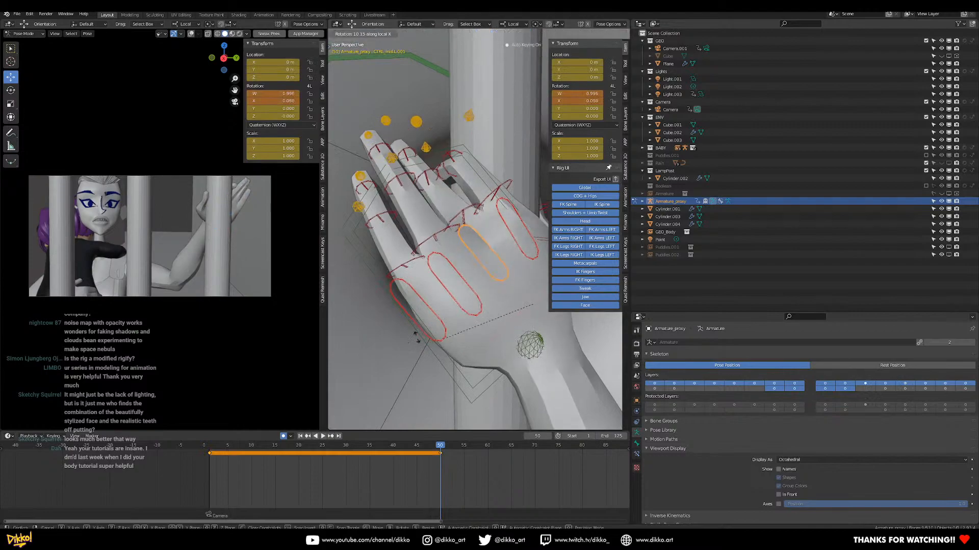
{"action": "key", "text": "Escape"}
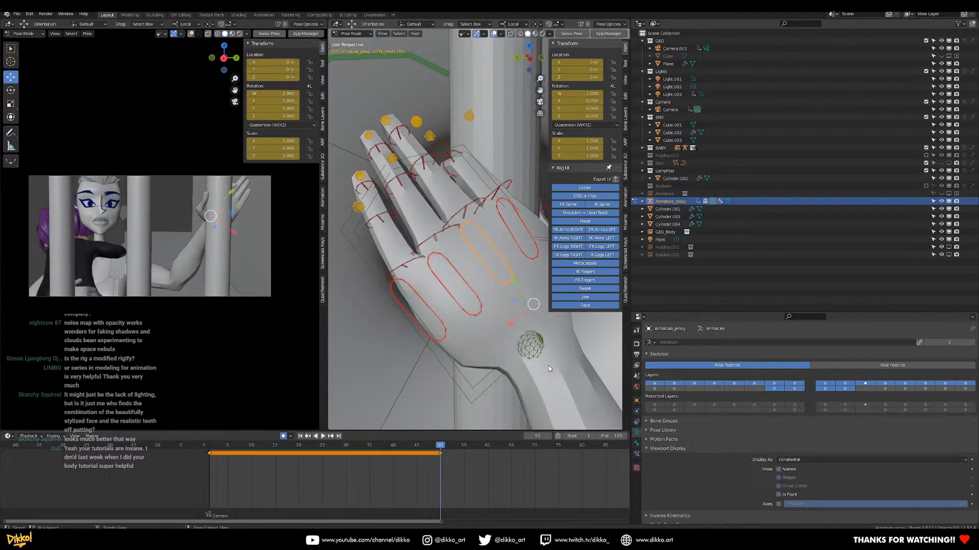
{"action": "key", "text": "r"}
{"action": "key", "text": "x"}
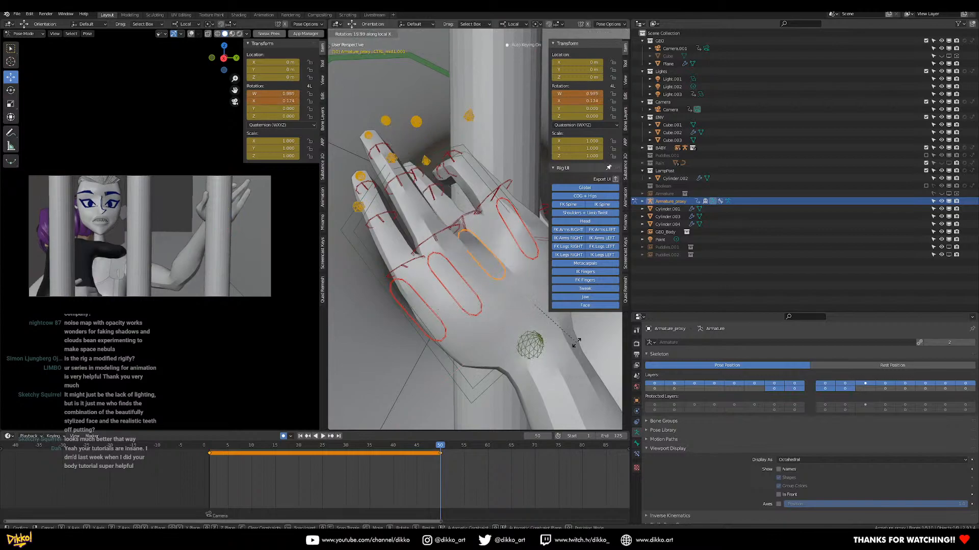
{"action": "left_click", "coordinate": [488, 230]}
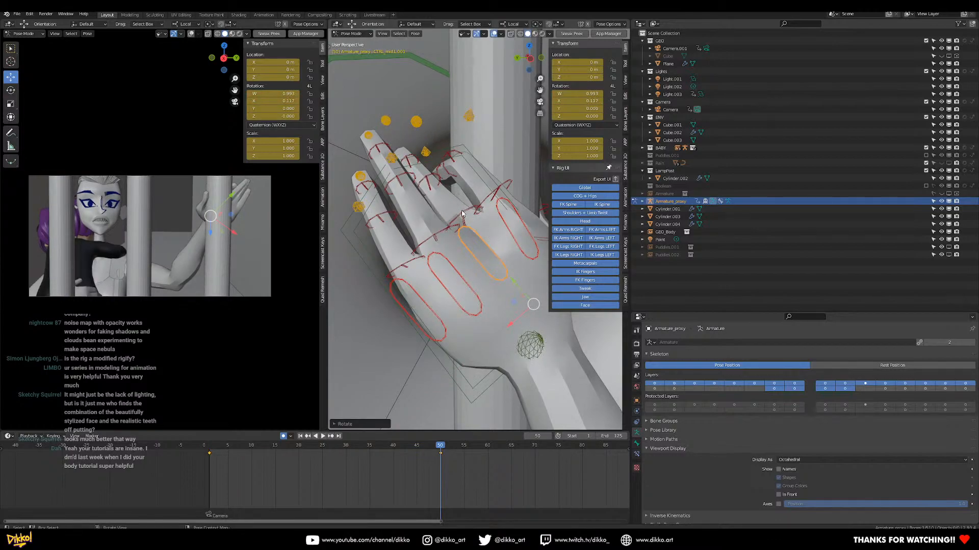
Curl the middle finger's base joint and the joint above it about their local X axes
{"action": "key", "text": "r"}
{"action": "key", "text": "x"}
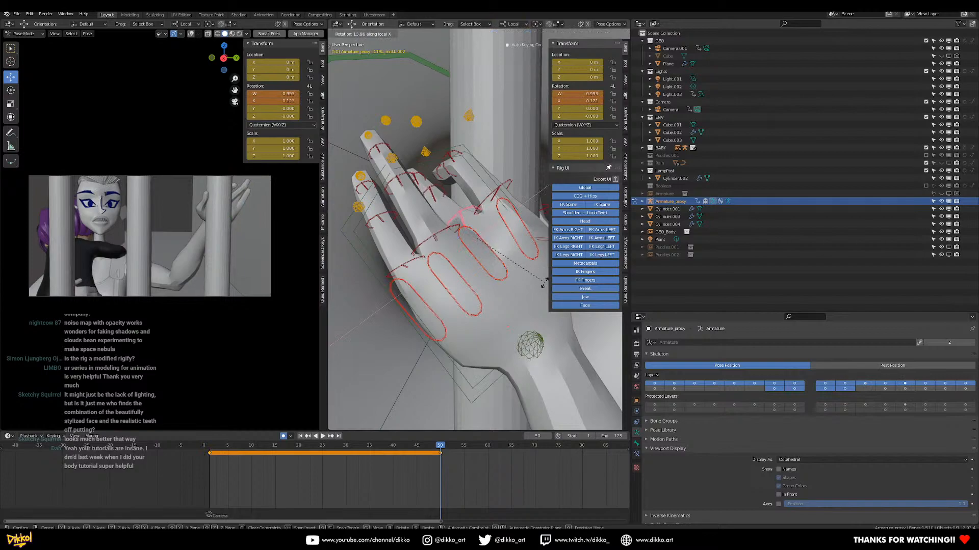
{"action": "left_click", "coordinate": [539, 286]}
{"action": "middle_click_drag", "start_coordinate": [535, 283], "coordinate": [452, 176]}
{"action": "scroll", "coordinate": [441, 245], "scroll_direction": "up", "scroll_amount": 3}
{"action": "key", "text": "r"}
{"action": "key", "text": "x"}
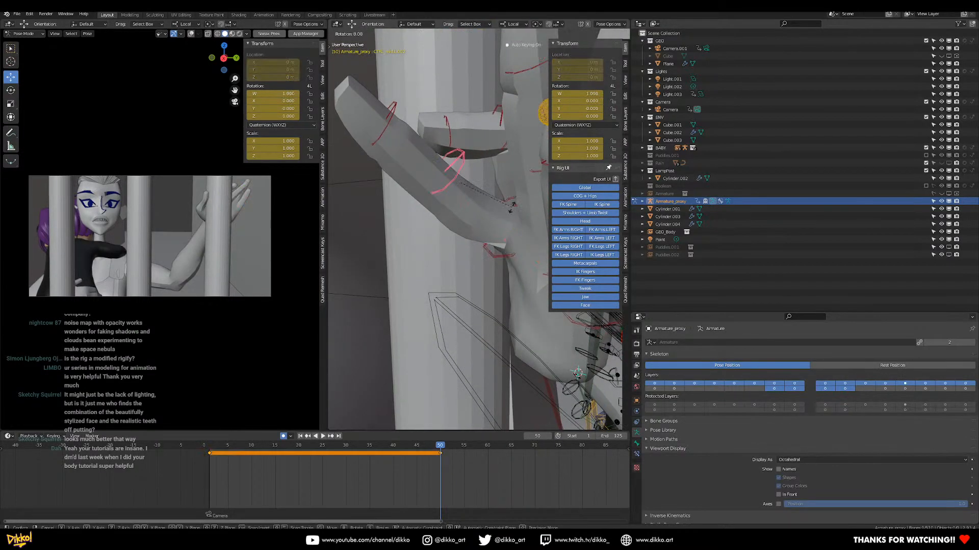
{"action": "left_click", "coordinate": [485, 168]}
Rotate the left hand's IK control and move it so the palm sits closer against the bar
{"action": "middle_click_drag", "start_coordinate": [487, 171], "coordinate": [486, 246]}
{"action": "left_click", "coordinate": [486, 247]}
{"action": "key", "text": "r"}
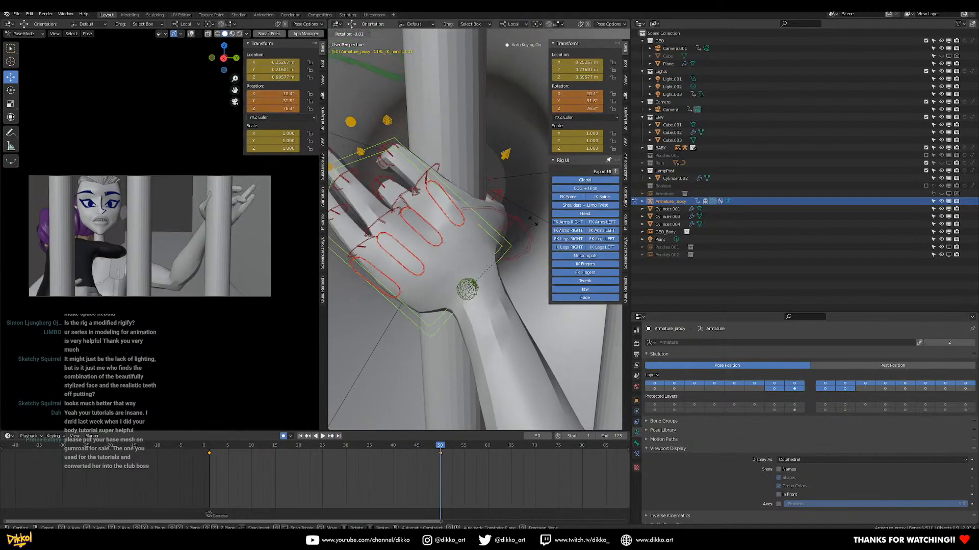
{"action": "left_click", "coordinate": [537, 169]}
{"action": "key", "text": "g"}
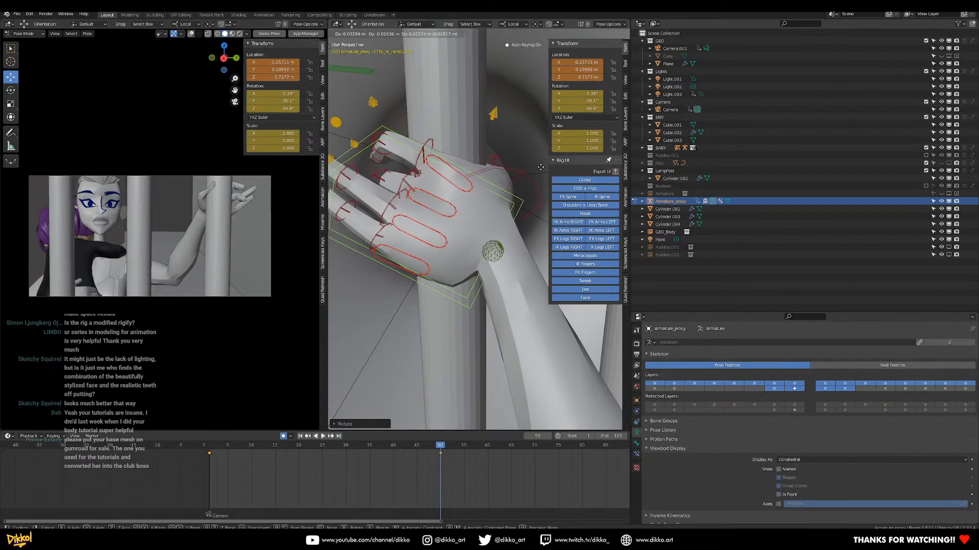
{"action": "left_click", "coordinate": [547, 168]}
Readjust the middle finger's base joint and curl its tip joint around the bar
{"action": "middle_click_drag", "start_coordinate": [547, 169], "coordinate": [426, 204]}
{"action": "left_click", "coordinate": [522, 249]}
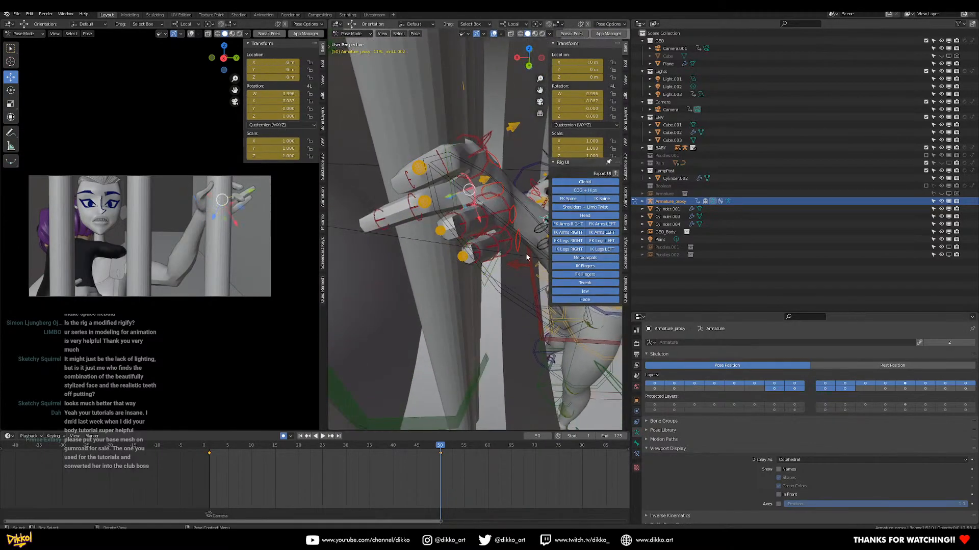
{"action": "key", "text": "r"}
{"action": "left_click", "coordinate": [541, 240]}
{"action": "middle_click_drag", "start_coordinate": [540, 240], "coordinate": [435, 144]}
{"action": "left_click", "coordinate": [433, 150]}
{"action": "key", "text": "r"}
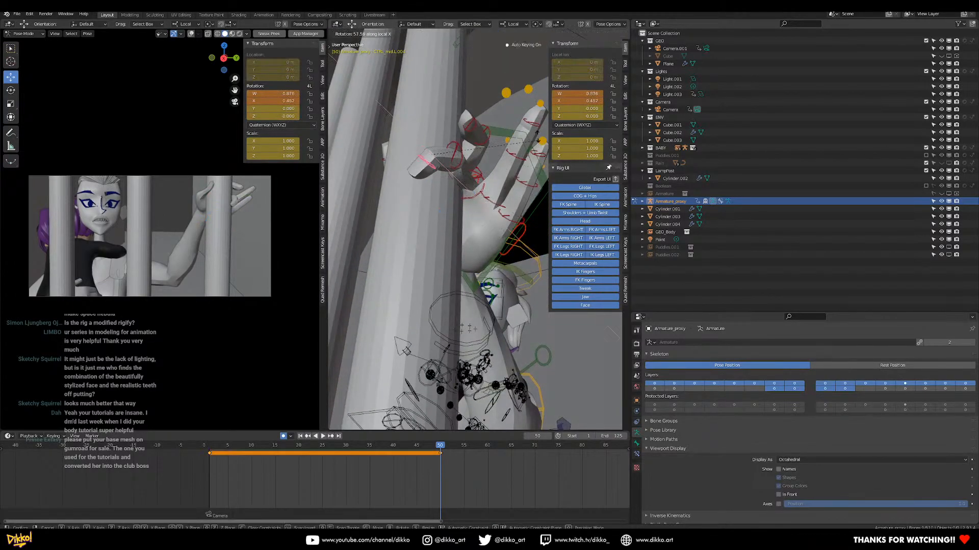
{"action": "left_click", "coordinate": [473, 168]}
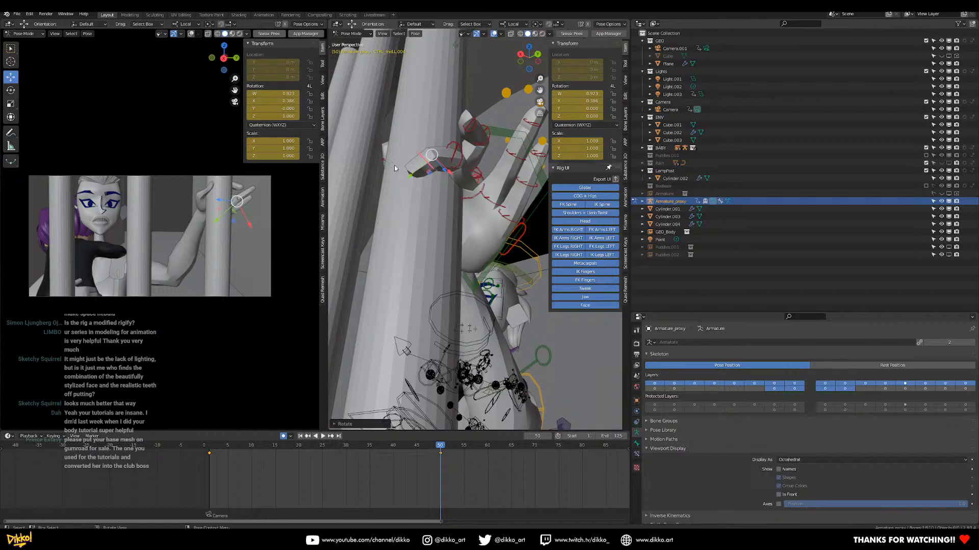
Rotate the index finger's metacarpal control slightly backward about its local X axis
{"action": "mouse_move", "coordinate": [392, 183]}
{"action": "middle_mouse_down"}
{"action": "mouse_move", "coordinate": [434, 189]}
{"action": "mouse_move", "coordinate": [400, 219]}
{"action": "mouse_move", "coordinate": [381, 196]}
{"action": "middle_mouse_up"}
{"action": "scroll", "coordinate": [381, 196], "scroll_direction": "up", "scroll_amount": 3}
{"action": "middle_click_drag", "start_coordinate": [455, 127], "coordinate": [468, 240]}
{"action": "left_click", "coordinate": [468, 243]}
{"action": "key", "text": "r"}
{"action": "key", "text": "x"}
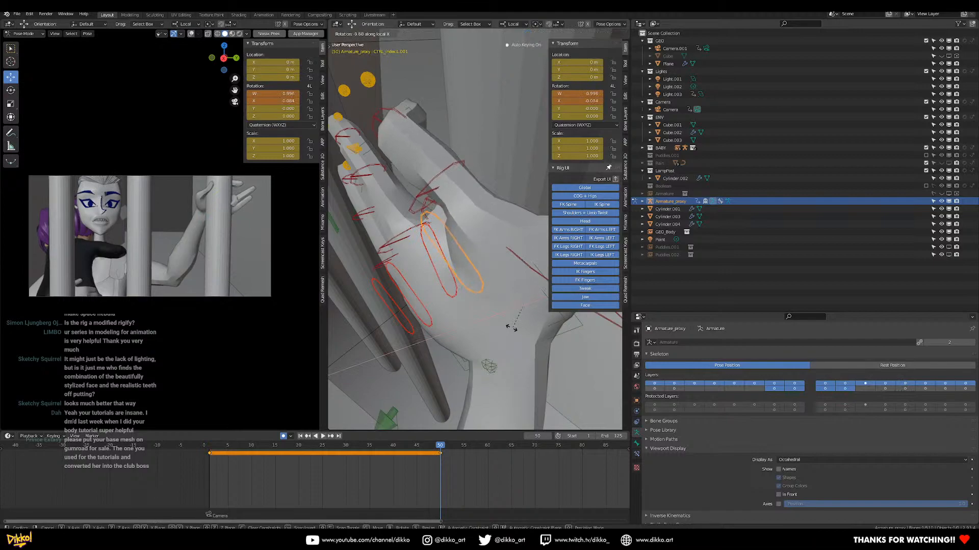
{"action": "left_click", "coordinate": [511, 327]}
Curl the index finger's base joint toward the bar about its local X axis
{"action": "middle_click_drag", "start_coordinate": [511, 327], "coordinate": [402, 208]}
{"action": "left_click", "coordinate": [439, 263]}
{"action": "key", "text": "r"}
{"action": "key", "text": "x"}
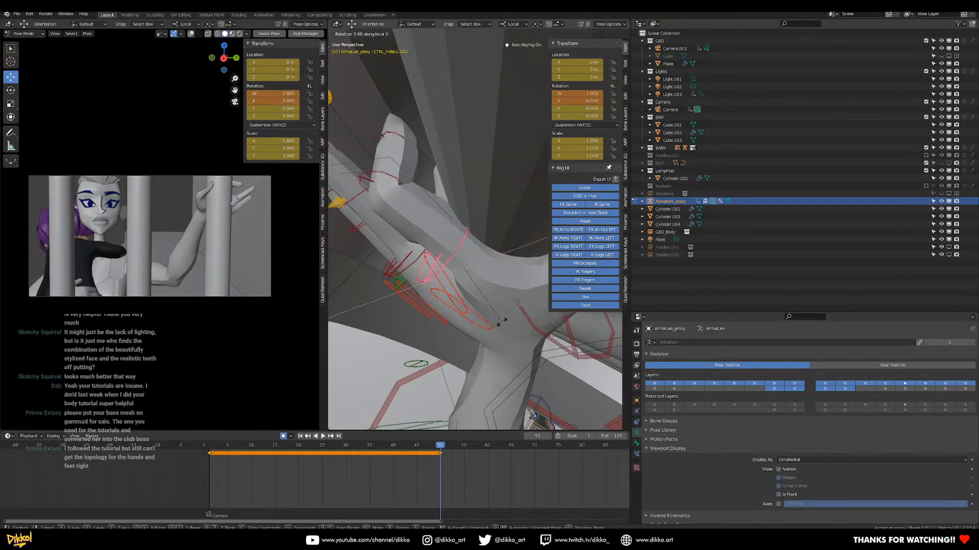
{"action": "left_click", "coordinate": [493, 329]}
{"action": "middle_click_drag", "start_coordinate": [493, 329], "coordinate": [512, 309]}
{"action": "key", "text": "r"}
{"action": "key", "text": "x"}
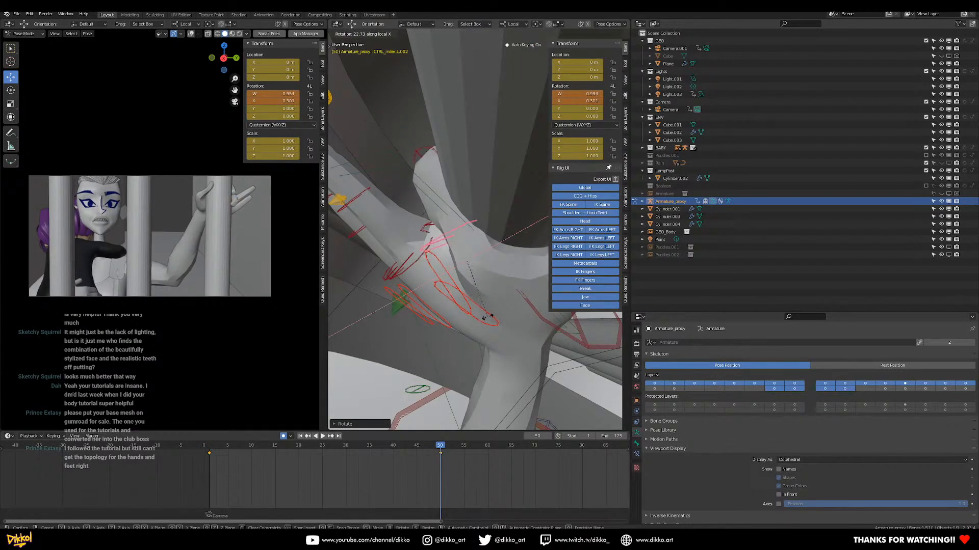
{"action": "left_click", "coordinate": [491, 317]}
Rotate the ring finger's base joint about 66 degrees around its local X axis to fold it over the bar
{"action": "middle_click_drag", "start_coordinate": [491, 317], "coordinate": [478, 241]}
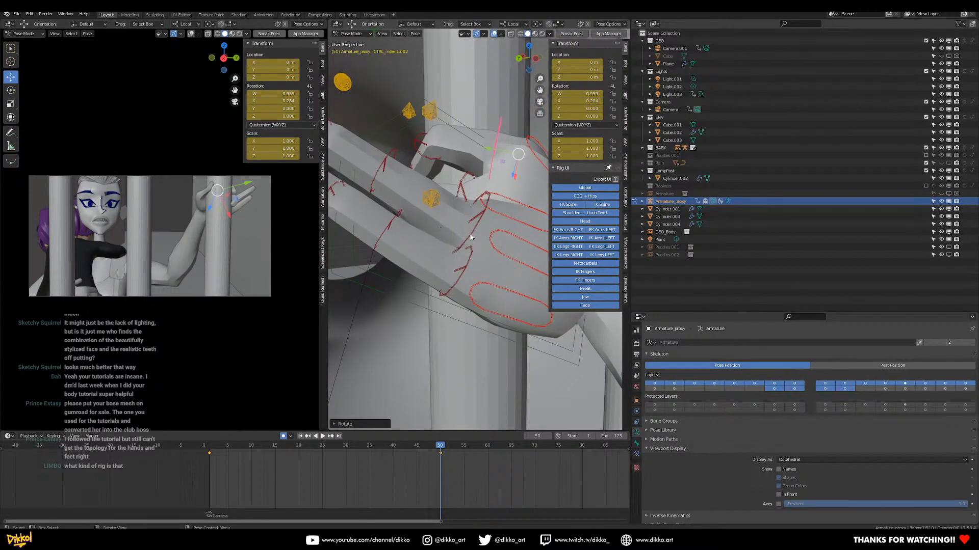
{"action": "middle_click_drag", "start_coordinate": [482, 226], "coordinate": [514, 300]}
{"action": "key", "text": "r"}
{"action": "key", "text": "x"}
{"action": "key", "text": "x"}
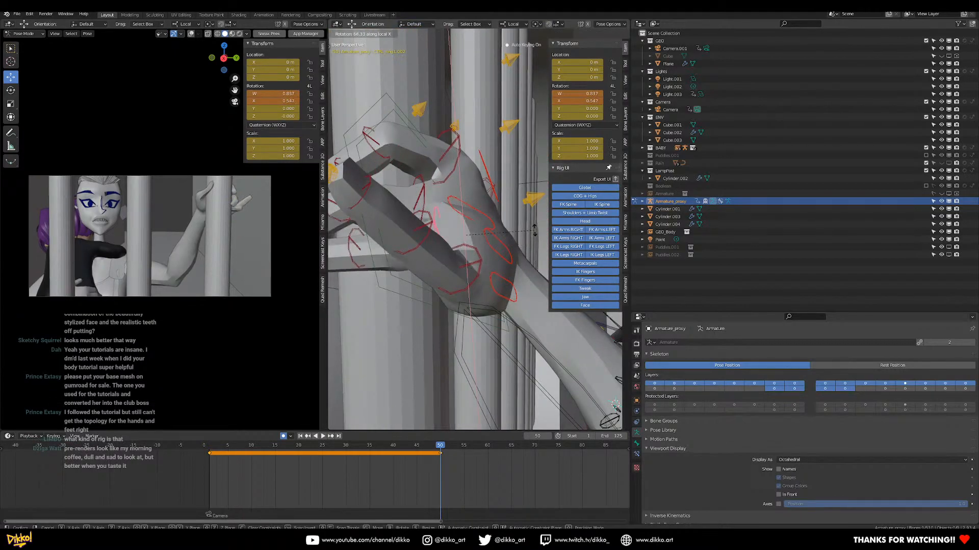
{"action": "left_click", "coordinate": [429, 262]}
Bend the ring finger's middle joint about 31 degrees around its local X axis
{"action": "middle_click_drag", "start_coordinate": [429, 261], "coordinate": [422, 212]}
{"action": "key", "text": "r"}
{"action": "key", "text": "x"}
{"action": "key", "text": "x"}
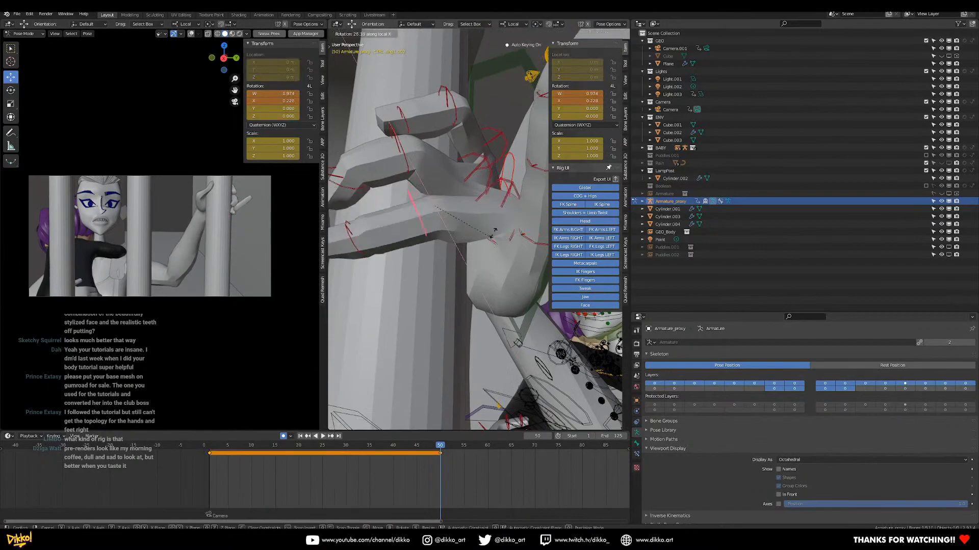
{"action": "left_click", "coordinate": [405, 250]}
Rotate the ring finger's metacarpal control freely from two viewing angles to align the finger with the bar
{"action": "middle_click_drag", "start_coordinate": [405, 250], "coordinate": [421, 298]}
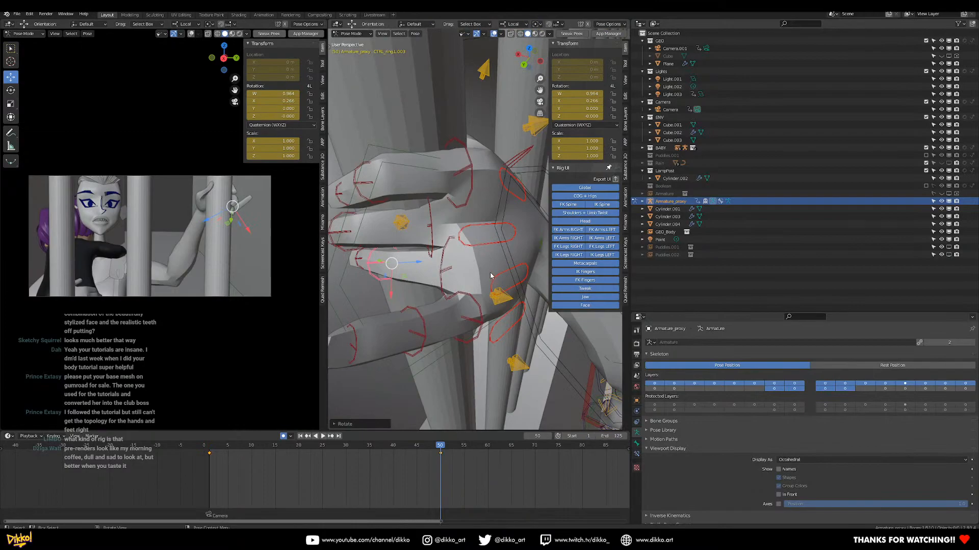
{"action": "left_click", "coordinate": [503, 281]}
{"action": "middle_click_drag", "start_coordinate": [503, 280], "coordinate": [521, 326]}
{"action": "key", "text": "r"}
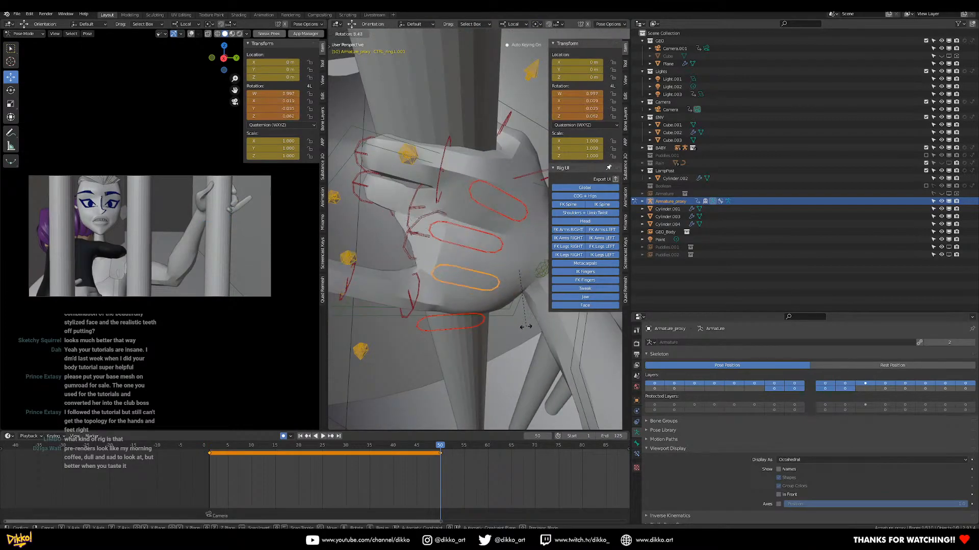
{"action": "left_click", "coordinate": [530, 324]}
{"action": "middle_click_drag", "start_coordinate": [393, 267], "coordinate": [472, 245]}
{"action": "key", "text": "r"}
{"action": "key", "text": "x"}
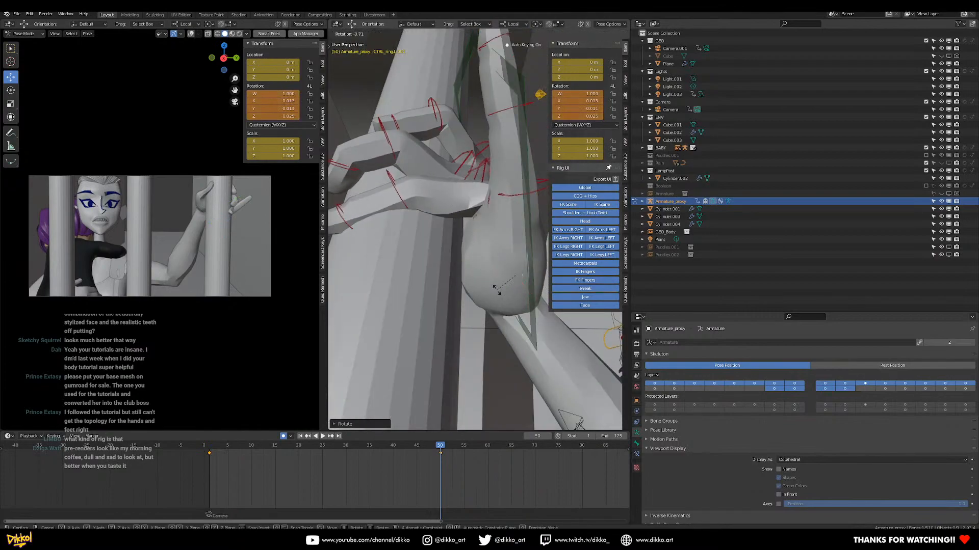
{"action": "left_click", "coordinate": [493, 293]}
Rotate the pinky's metacarpal control about its local X axis to bring the finger toward the bar
{"action": "middle_click_drag", "start_coordinate": [493, 293], "coordinate": [513, 218]}
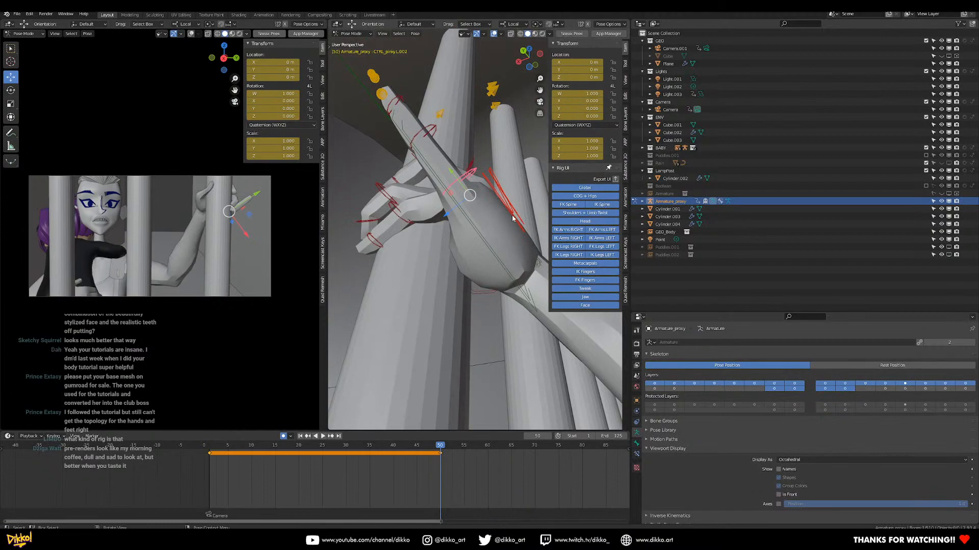
{"action": "key", "text": "r"}
{"action": "key", "text": "x"}
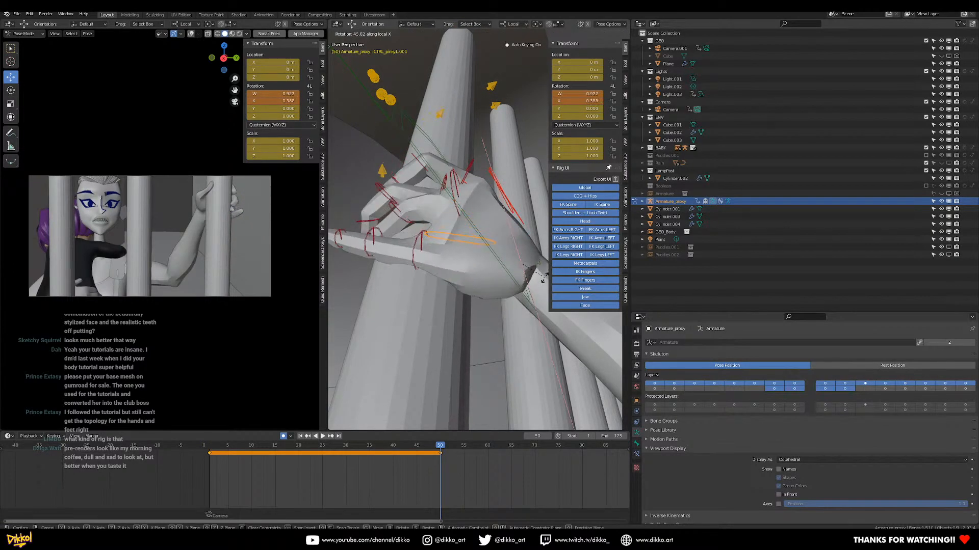
{"action": "middle_click_drag", "start_coordinate": [430, 248], "coordinate": [457, 218]}
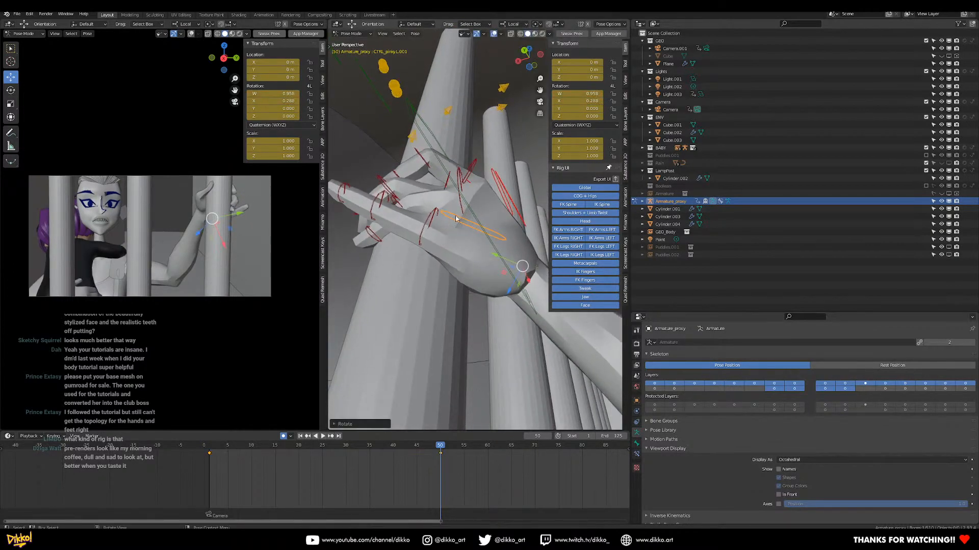
Curl the pinky's base and middle joints around the bar about their local X axes
{"action": "left_click", "coordinate": [429, 220]}
{"action": "key", "text": "r"}
{"action": "key", "text": "x"}
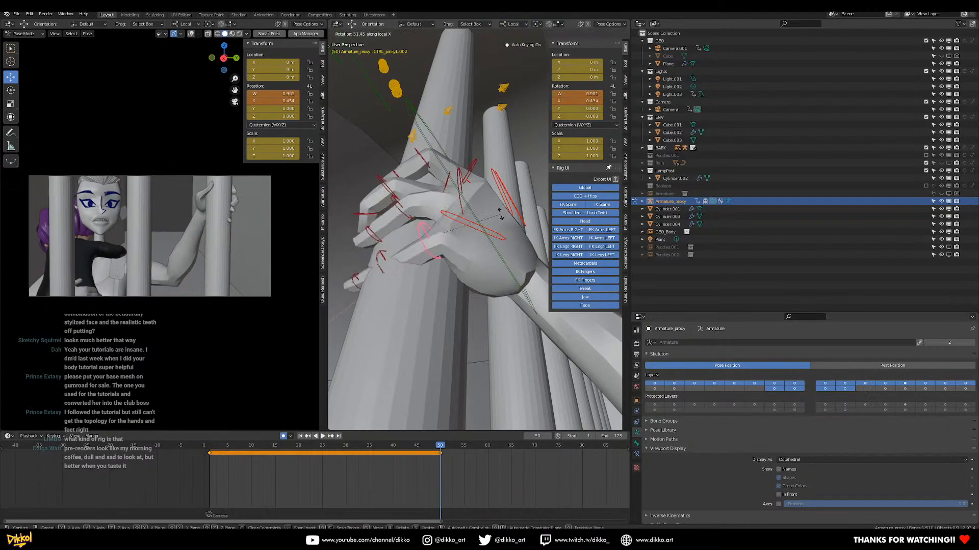
{"action": "left_click", "coordinate": [408, 233]}
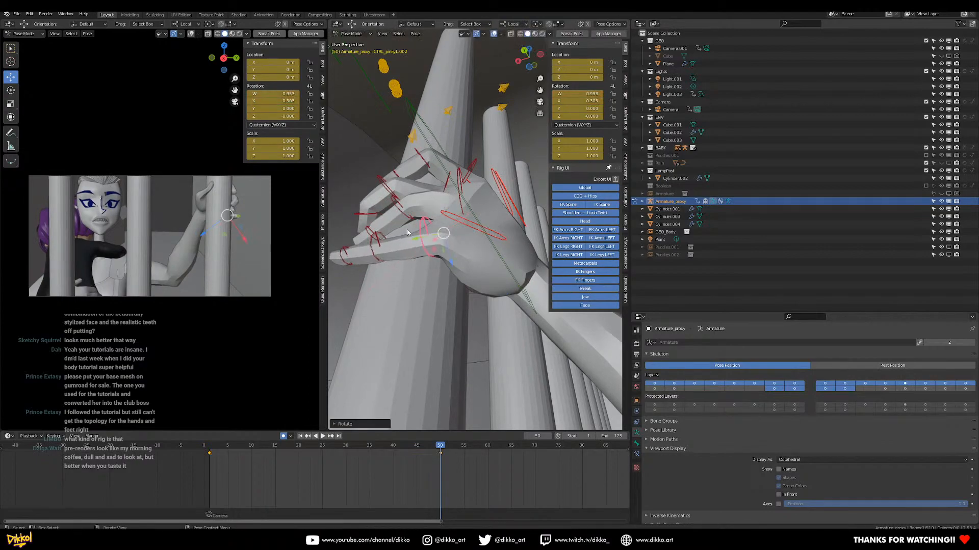
{"action": "left_click", "coordinate": [379, 235]}
{"action": "key", "text": "r"}
{"action": "key", "text": "x"}
{"action": "left_click", "coordinate": [475, 239]}
Refine the bend of the pinky's base joint about its X axis
{"action": "middle_click_drag", "start_coordinate": [428, 244], "coordinate": [470, 233]}
{"action": "scroll", "coordinate": [414, 284], "scroll_direction": "up", "scroll_amount": 4}
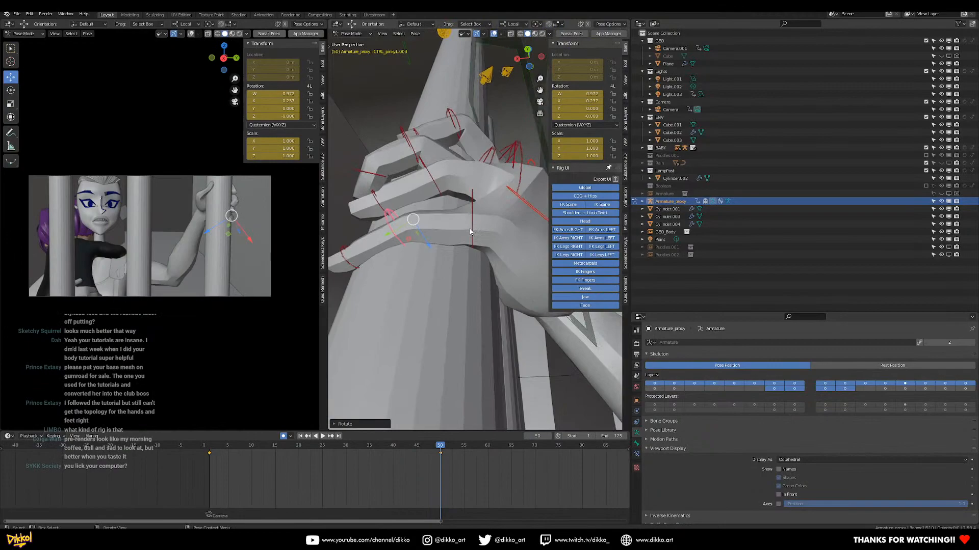
{"action": "left_click", "coordinate": [476, 213]}
{"action": "key", "text": "r"}
{"action": "key", "text": "x"}
{"action": "key", "text": "x"}
{"action": "left_click", "coordinate": [487, 271]}
Bend the pinky's tip joint about its local X axis to follow the bar
{"action": "middle_click_drag", "start_coordinate": [487, 271], "coordinate": [397, 163]}
{"action": "left_click", "coordinate": [397, 163]}
{"action": "key", "text": "r"}
{"action": "key", "text": "x"}
{"action": "key", "text": "x"}
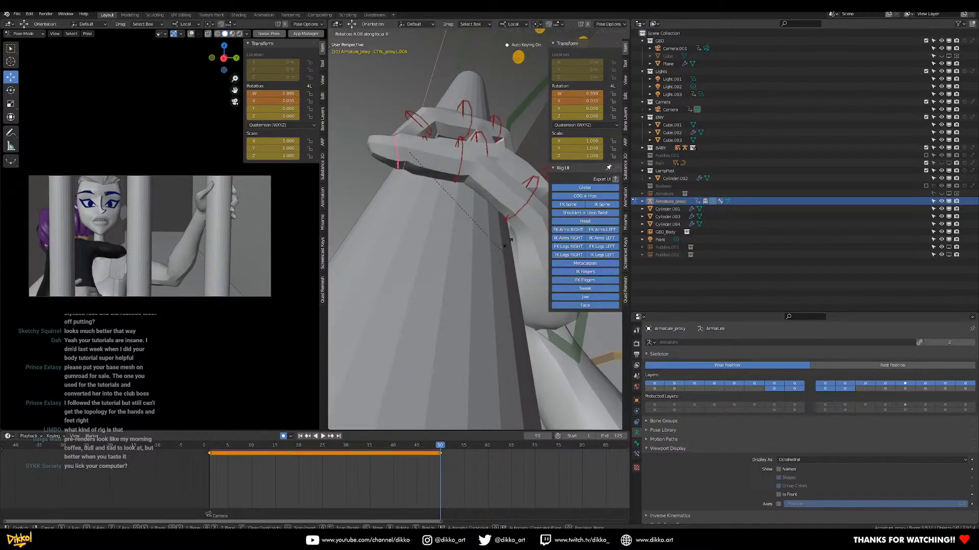
{"action": "left_click", "coordinate": [452, 201]}
Rotate the pinky's metacarpal control freely by a few degrees to adjust its spacing from the ring finger
{"action": "middle_click_drag", "start_coordinate": [452, 201], "coordinate": [497, 300]}
{"action": "left_click", "coordinate": [456, 292]}
{"action": "key", "text": "r"}
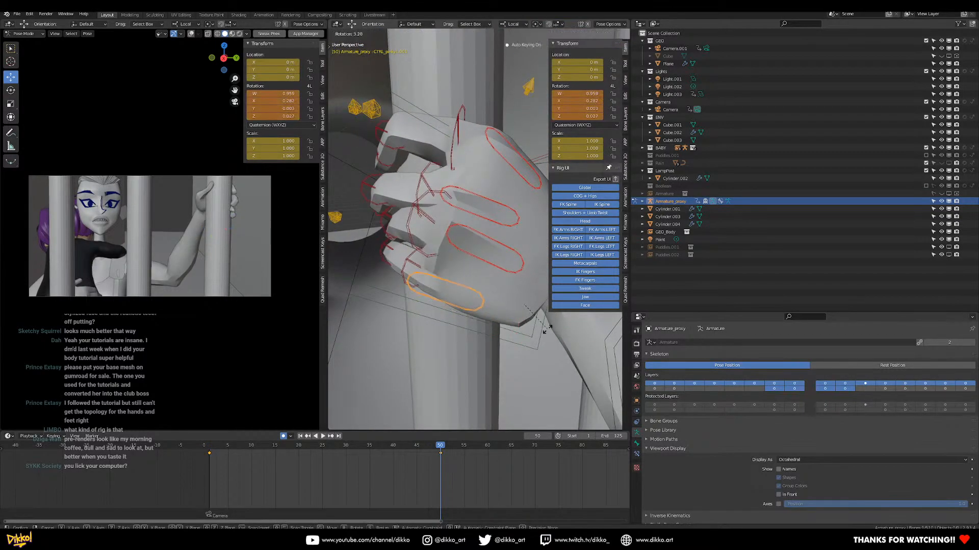
{"action": "left_click", "coordinate": [541, 326]}
Readjust the ring finger's base joint rotation about its local X axis
{"action": "middle_click_drag", "start_coordinate": [541, 326], "coordinate": [423, 258]}
{"action": "left_click", "coordinate": [463, 213]}
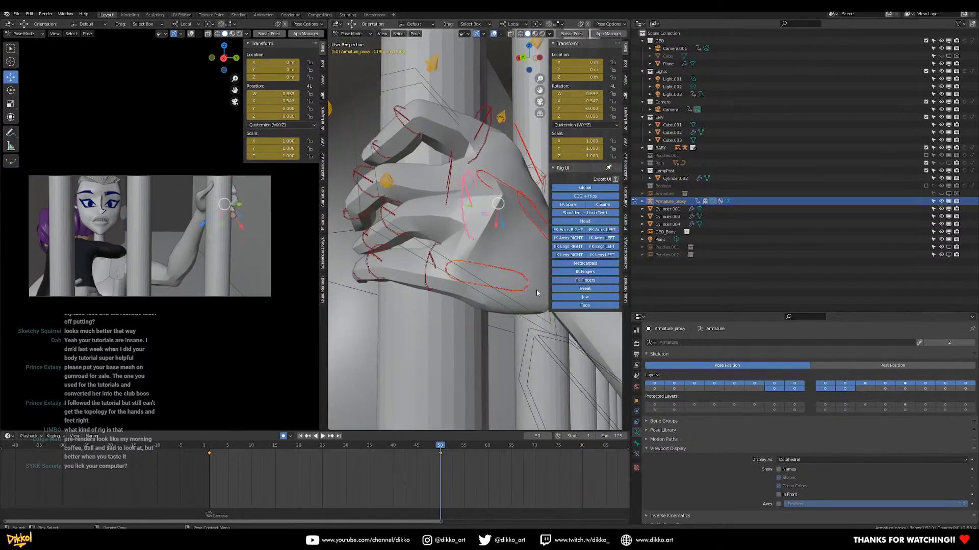
{"action": "key", "text": "r"}
{"action": "key", "text": "x"}
{"action": "left_click", "coordinate": [541, 312]}
Bend the ring finger's middle joint about 5 degrees further around its local X axis
{"action": "middle_click_drag", "start_coordinate": [399, 216], "coordinate": [461, 211]}
{"action": "left_click", "coordinate": [418, 209]}
{"action": "key", "text": "r"}
{"action": "key", "text": "x"}
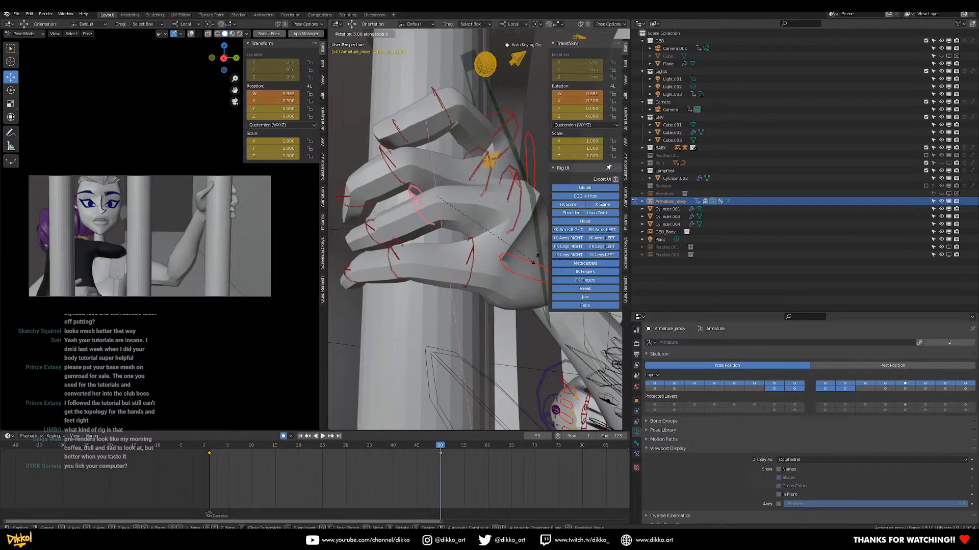
{"action": "left_click", "coordinate": [533, 264]}
Bend the ring finger's tip joint about its local X axis by about 39 degrees in total, toward the bar
{"action": "middle_click_drag", "start_coordinate": [390, 224], "coordinate": [412, 223]}
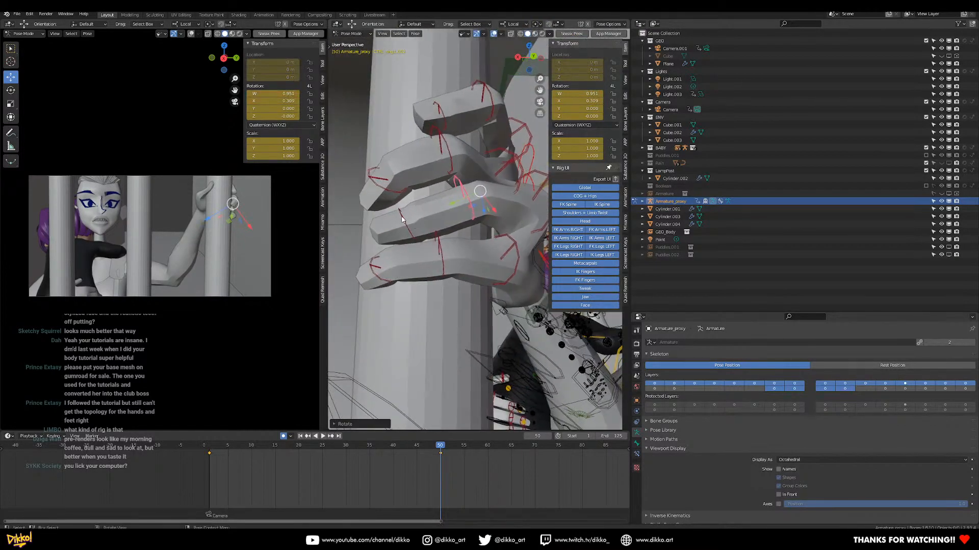
{"action": "left_click", "coordinate": [403, 219]}
{"action": "key", "text": "r"}
{"action": "key", "text": "x"}
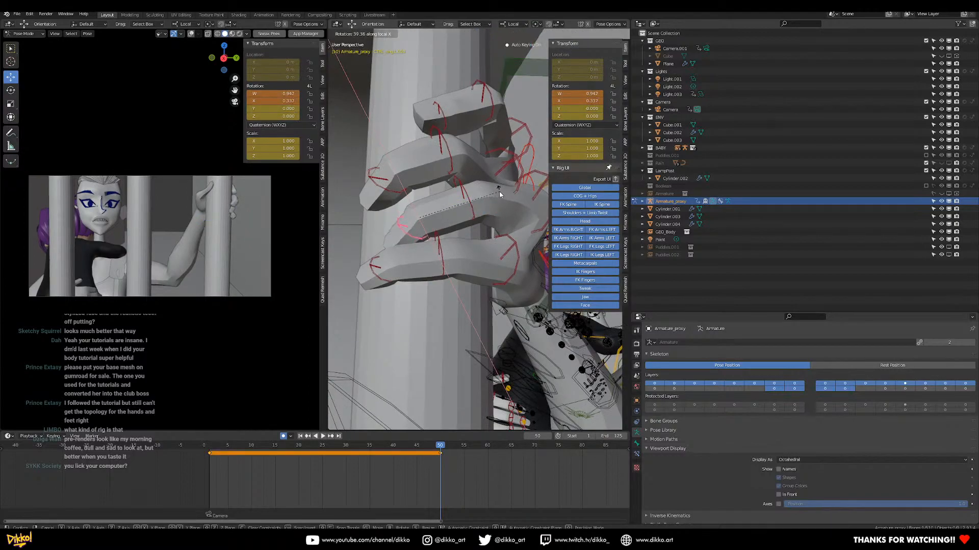
{"action": "left_click", "coordinate": [500, 193]}
{"action": "scroll", "coordinate": [248, 206], "scroll_direction": "up", "scroll_amount": 4}
{"action": "scroll", "coordinate": [227, 255], "scroll_direction": "up", "scroll_amount": 1}
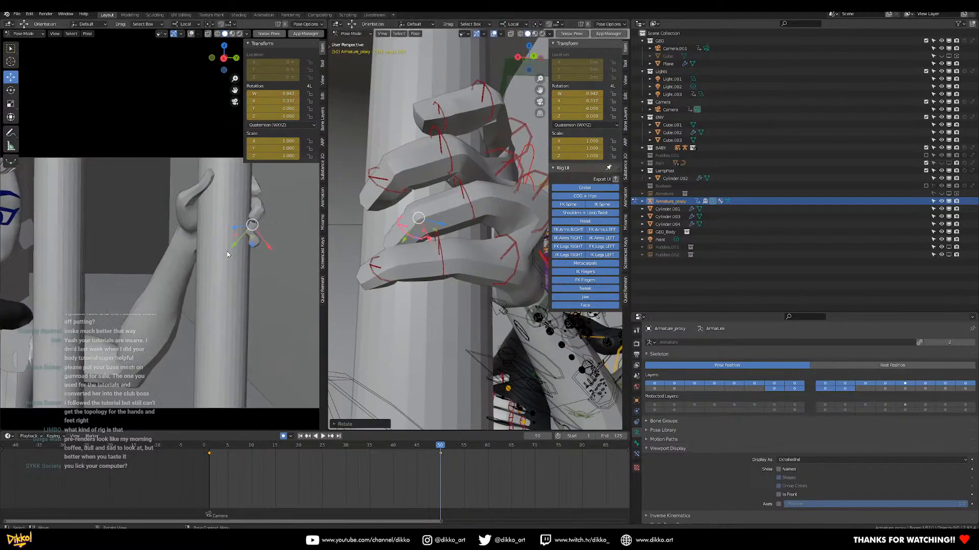
Move the middle finger's base joint control slightly within the view, from two angles, to even out the spacing between the neighbouring fingers
{"action": "middle_click_drag", "start_coordinate": [479, 293], "coordinate": [511, 325]}
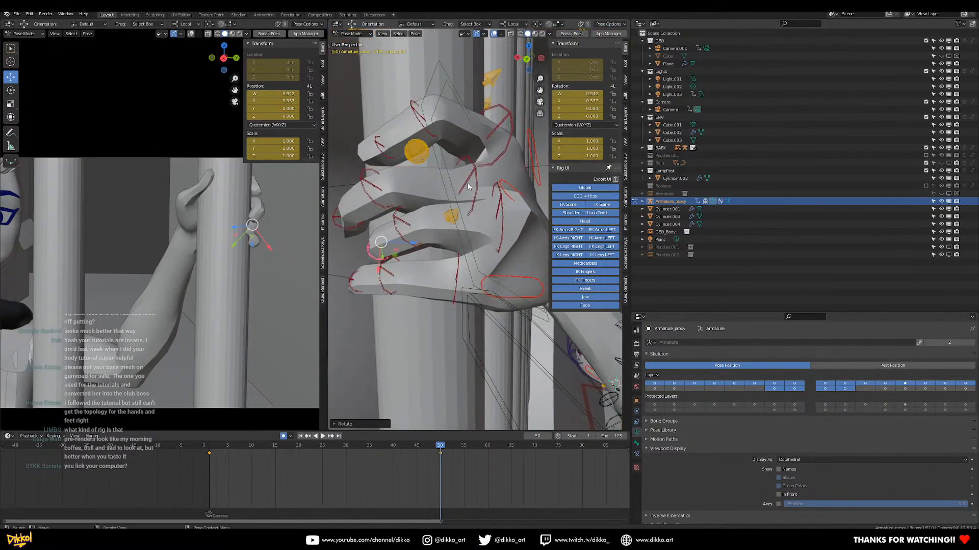
{"action": "left_click", "coordinate": [471, 177]}
{"action": "middle_click_drag", "start_coordinate": [471, 178], "coordinate": [484, 166]}
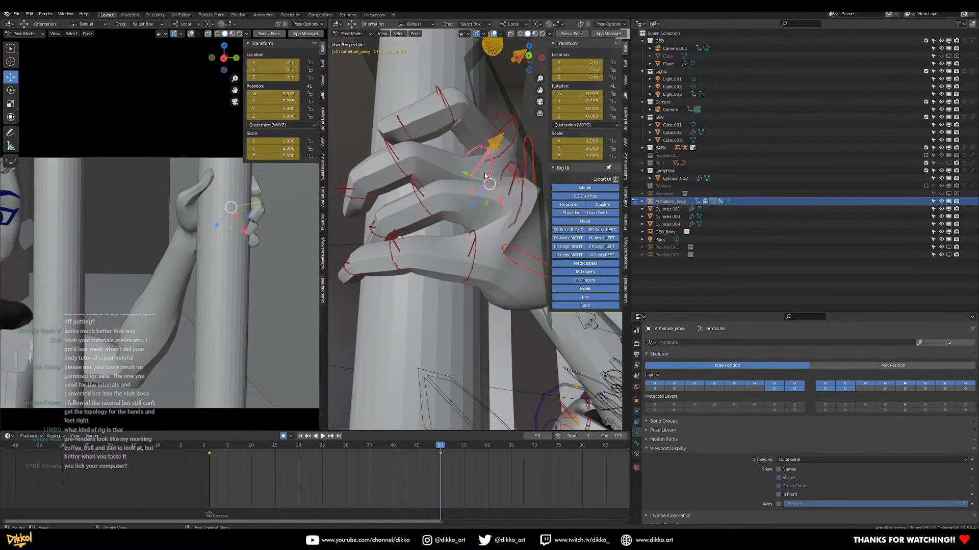
{"action": "key", "text": "g"}
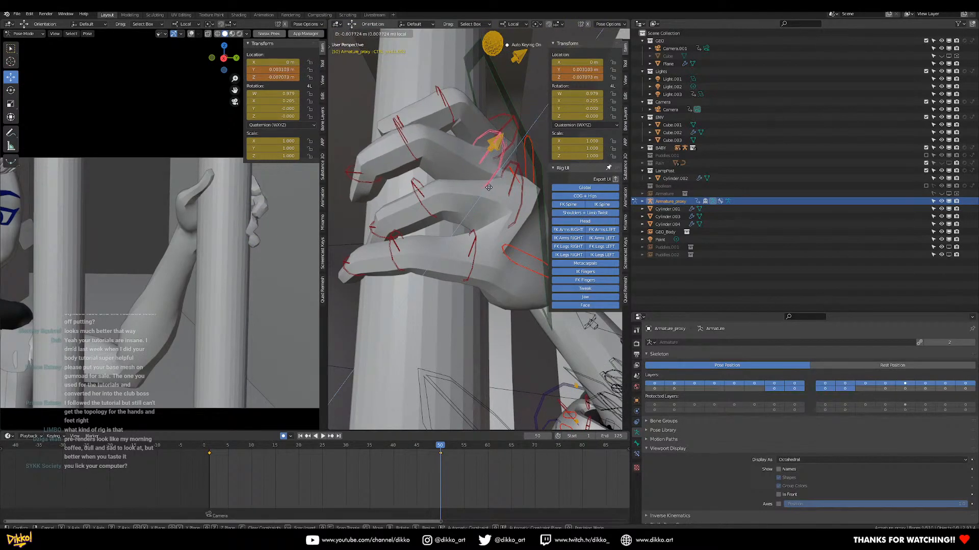
{"action": "left_click", "coordinate": [484, 195]}
{"action": "middle_click_drag", "start_coordinate": [484, 195], "coordinate": [454, 251]}
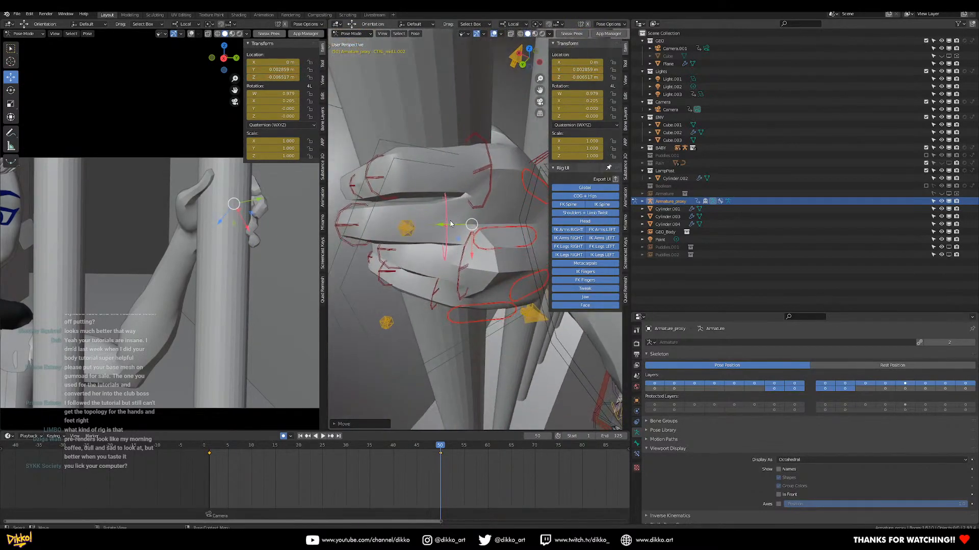
{"action": "key", "text": "g"}
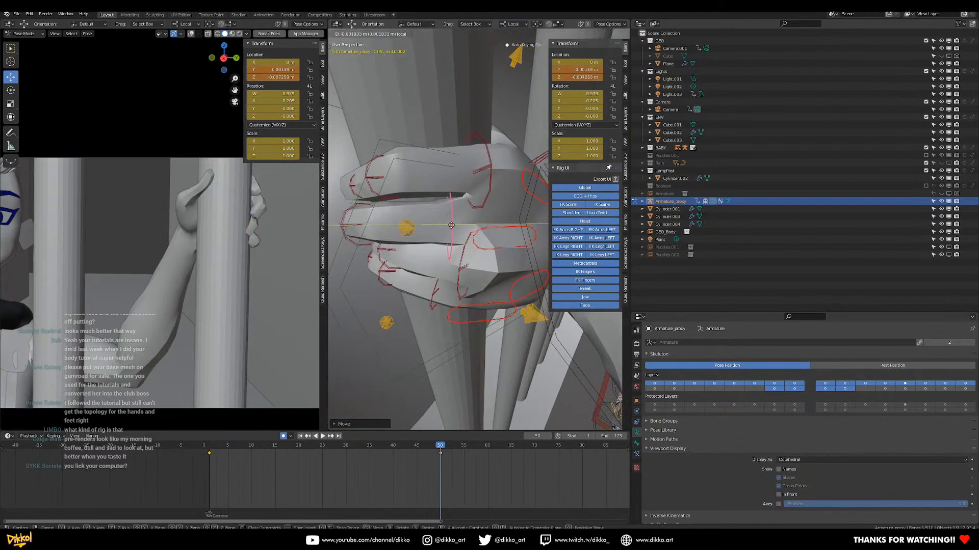
{"action": "left_click", "coordinate": [442, 238]}
Move the pinky's metacarpal control by a few millimetres to reshape the outer edge of the hand
{"action": "middle_click_drag", "start_coordinate": [443, 237], "coordinate": [476, 246]}
{"action": "left_click", "coordinate": [467, 245]}
{"action": "key", "text": "g"}
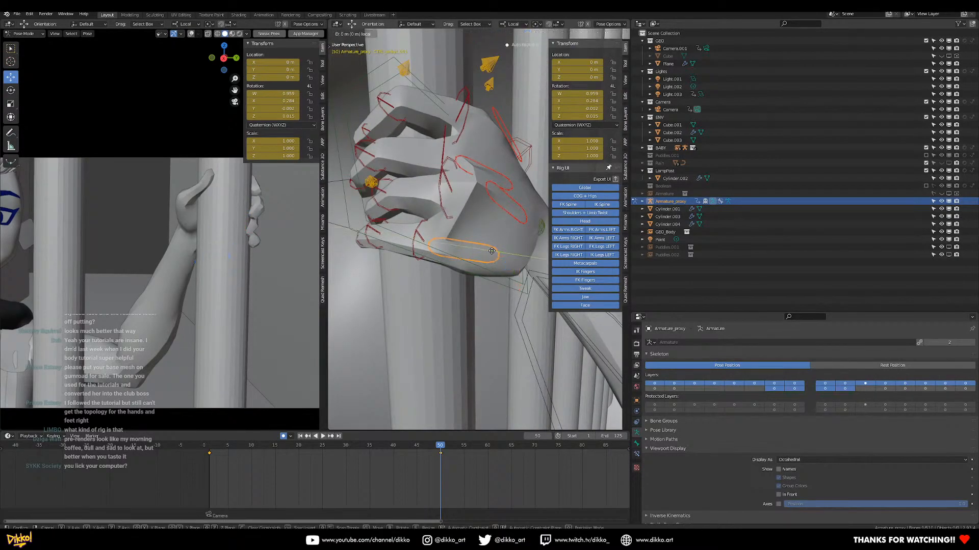
{"action": "left_click", "coordinate": [504, 251]}
Readjust the pinky's base joint rotation about its local X axis and rotate it freely by about 2 degrees
{"action": "middle_click_drag", "start_coordinate": [503, 252], "coordinate": [446, 228]}
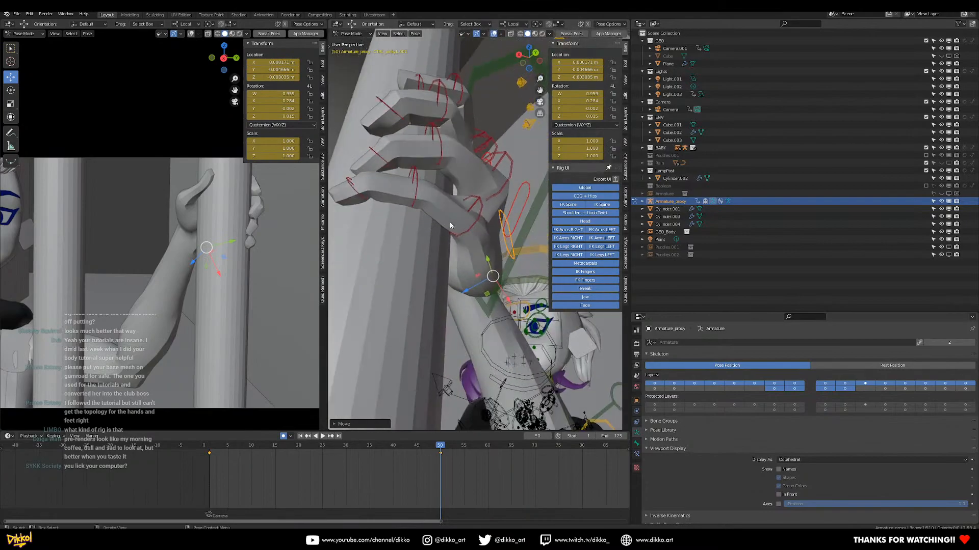
{"action": "left_click", "coordinate": [482, 210]}
{"action": "key", "text": "r"}
{"action": "key", "text": "x"}
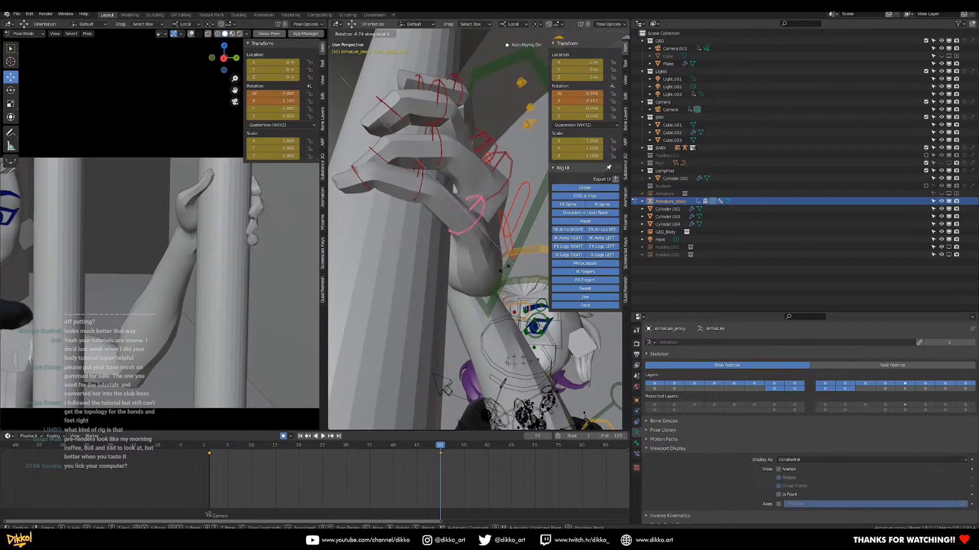
{"action": "left_click", "coordinate": [500, 263]}
{"action": "middle_click_drag", "start_coordinate": [493, 255], "coordinate": [417, 286]}
{"action": "key", "text": "r"}
{"action": "key", "text": "x"}
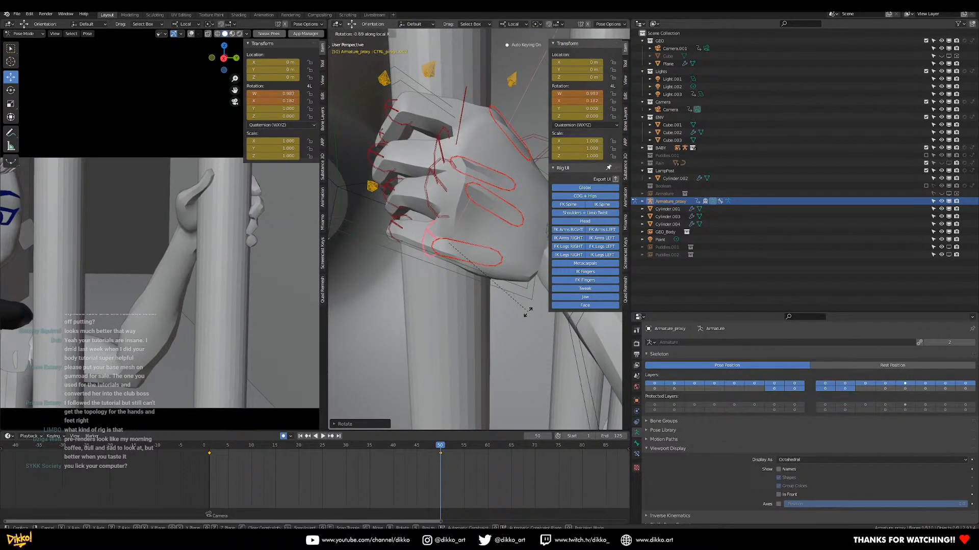
{"action": "left_click", "coordinate": [527, 315]}
{"action": "key", "text": "r"}
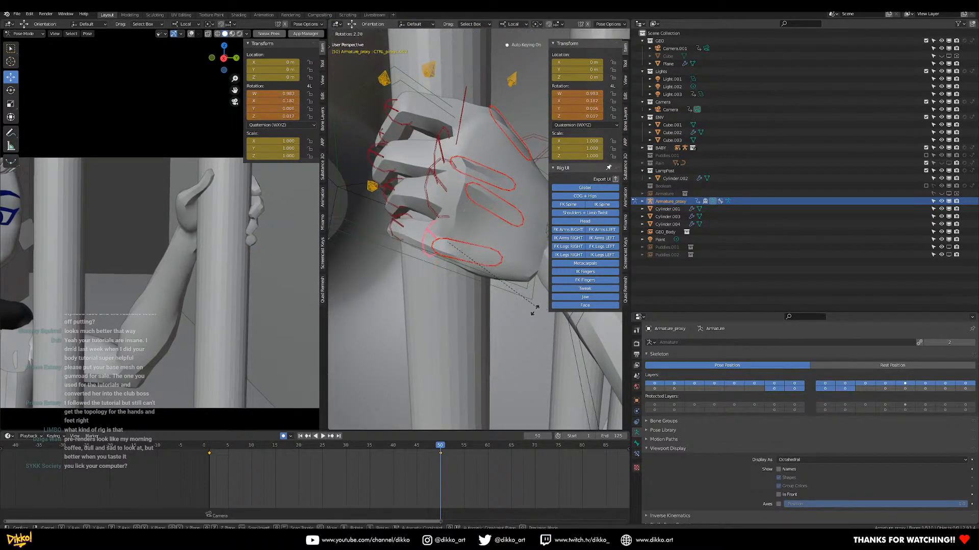
{"action": "left_click", "coordinate": [535, 310]}
Rotate the ring finger's metacarpal control freely by a small amount to refine its knuckle
{"action": "left_click", "coordinate": [486, 215]}
{"action": "middle_click_drag", "start_coordinate": [488, 218], "coordinate": [528, 276]}
{"action": "key", "text": "r"}
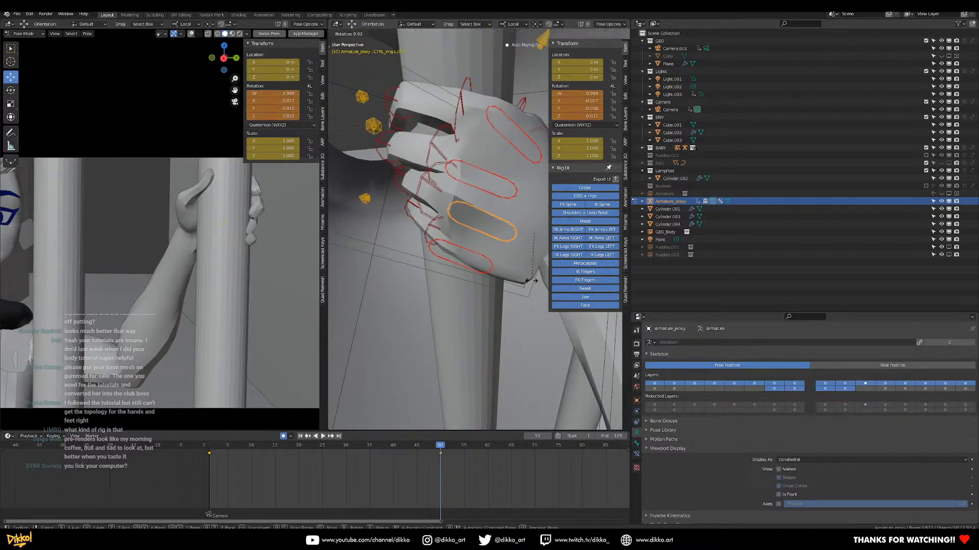
{"action": "left_click", "coordinate": [530, 281]}
Rotate the middle finger's metacarpal control freely by a few degrees to align its knuckle with the others
{"action": "middle_click_drag", "start_coordinate": [530, 283], "coordinate": [468, 222]}
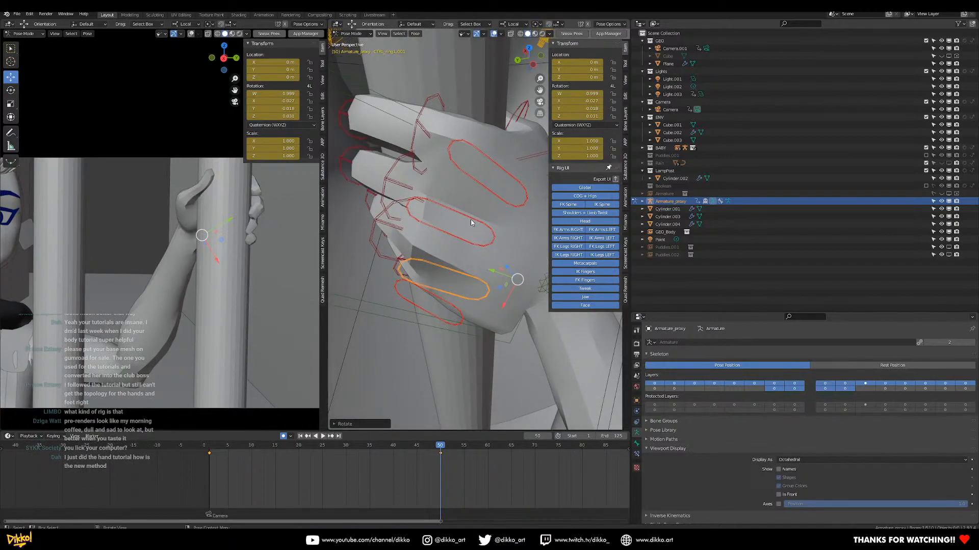
{"action": "left_click", "coordinate": [470, 220]}
{"action": "key", "text": "r"}
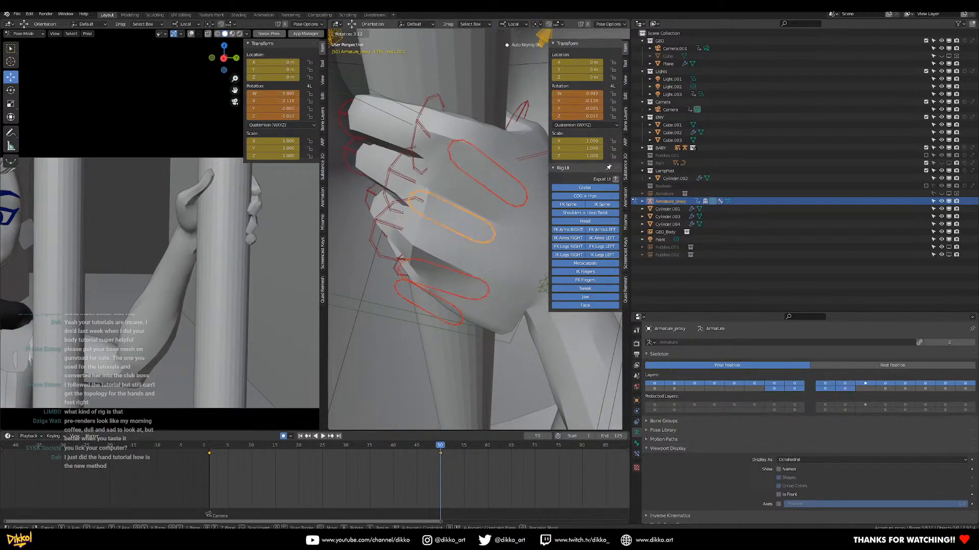
{"action": "left_click", "coordinate": [545, 309]}
Shift the pinky's base joint control slightly, and refine its rotation freely and about its local X axis
{"action": "middle_click_drag", "start_coordinate": [546, 310], "coordinate": [489, 214]}
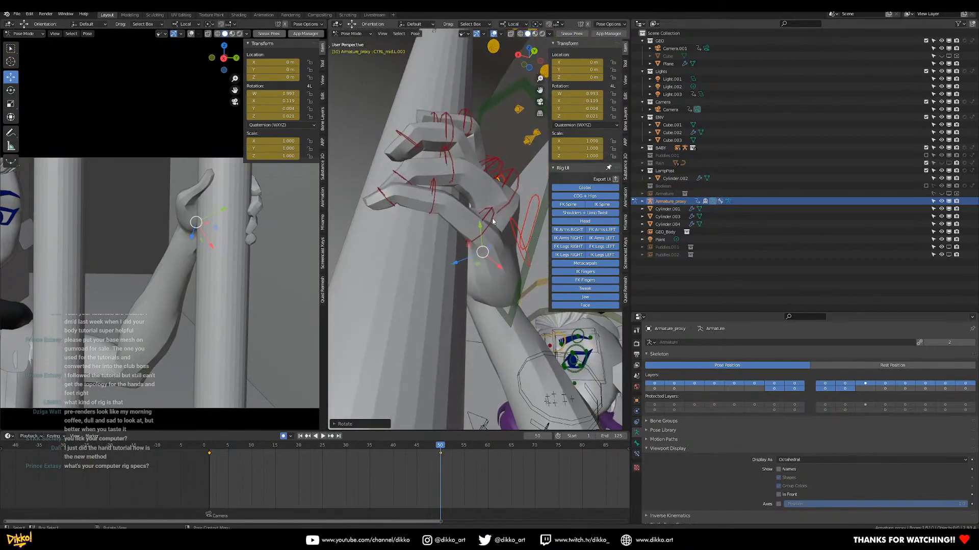
{"action": "left_click", "coordinate": [486, 217]}
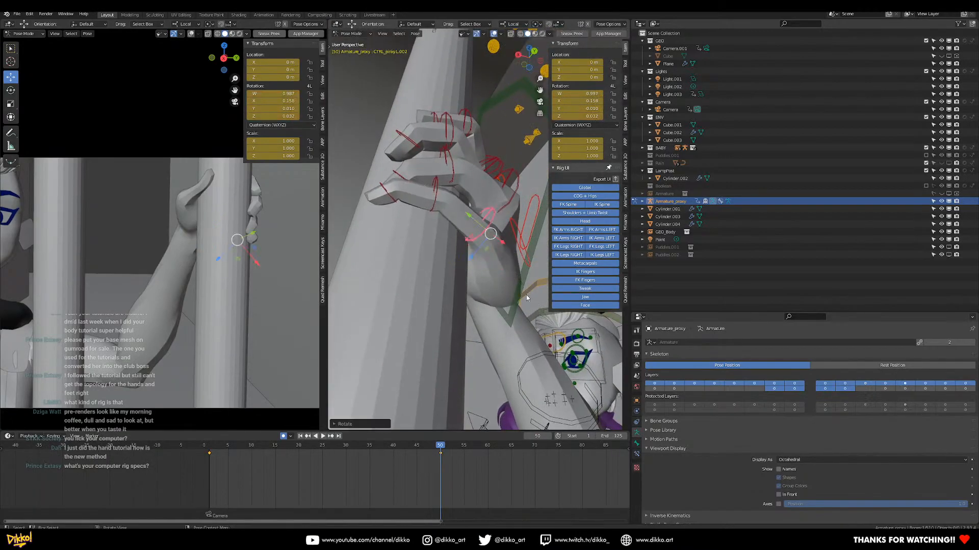
{"action": "key", "text": "g"}
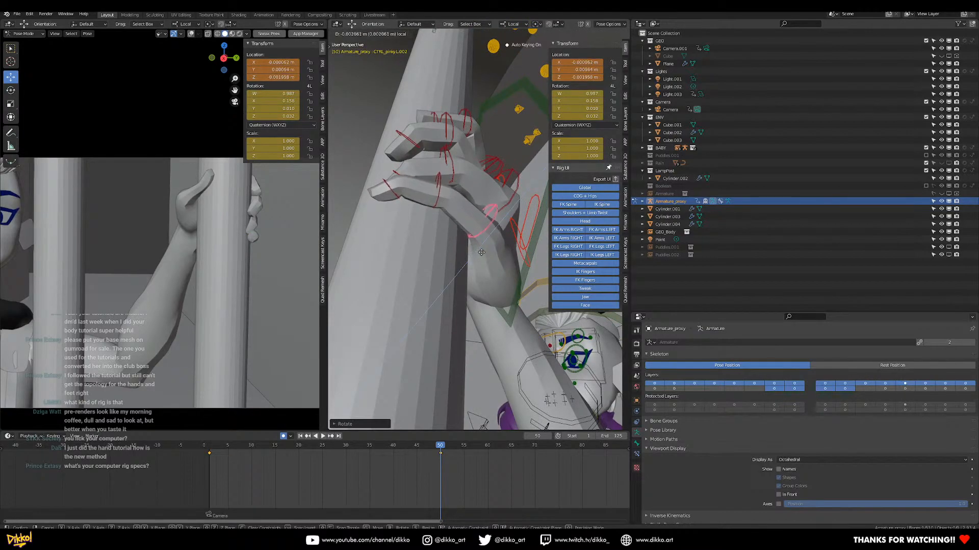
{"action": "left_click", "coordinate": [520, 292]}
{"action": "key", "text": "r"}
{"action": "left_click", "coordinate": [520, 290]}
{"action": "key", "text": "r"}
{"action": "key", "text": "x"}
{"action": "left_click", "coordinate": [522, 291]}
Twist the ring finger's base joint about its local Y axis and readjust its bend about the local X axis
{"action": "middle_click_drag", "start_coordinate": [459, 264], "coordinate": [521, 240]}
{"action": "left_click", "coordinate": [516, 218]}
{"action": "key", "text": "r"}
{"action": "key", "text": "y"}
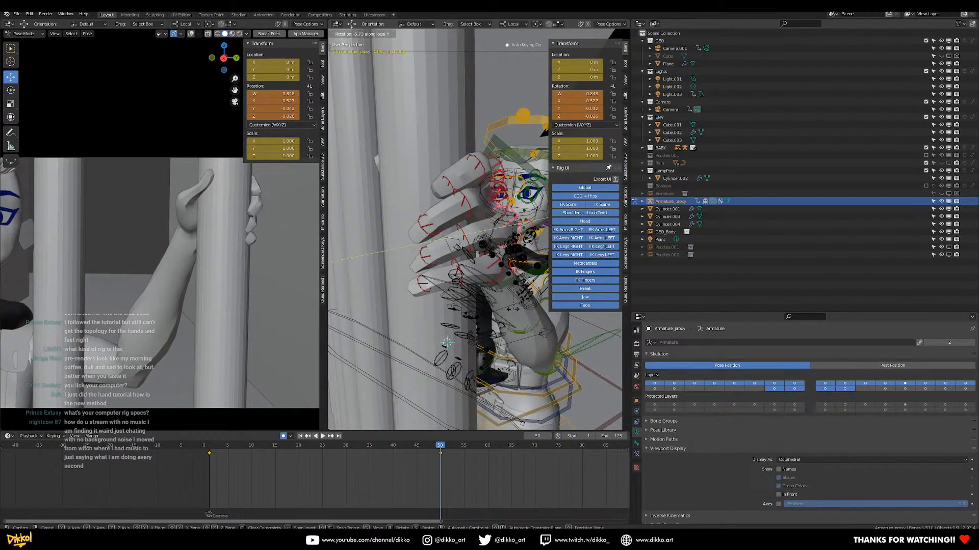
{"action": "left_click", "coordinate": [448, 341]}
{"action": "middle_click_drag", "start_coordinate": [447, 340], "coordinate": [521, 277]}
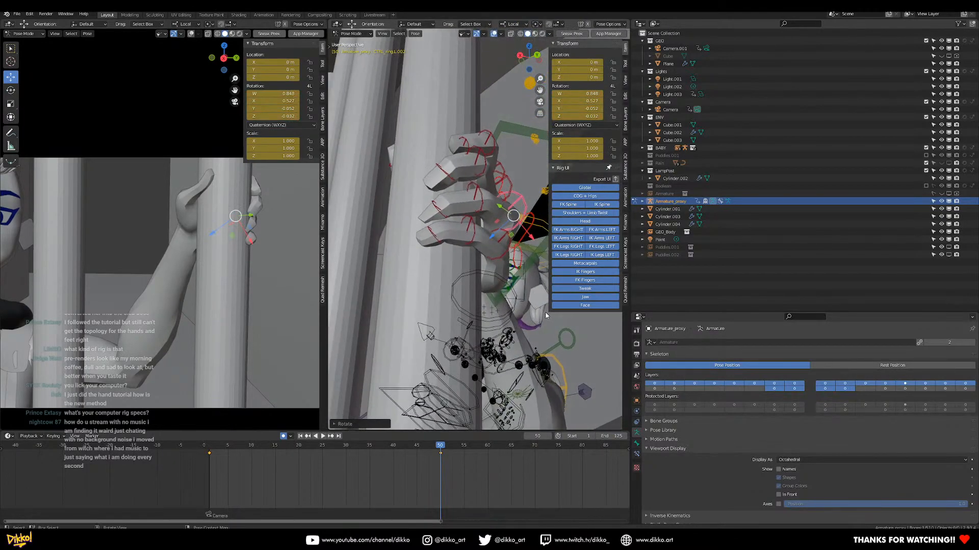
{"action": "key", "text": "r"}
{"action": "key", "text": "x"}
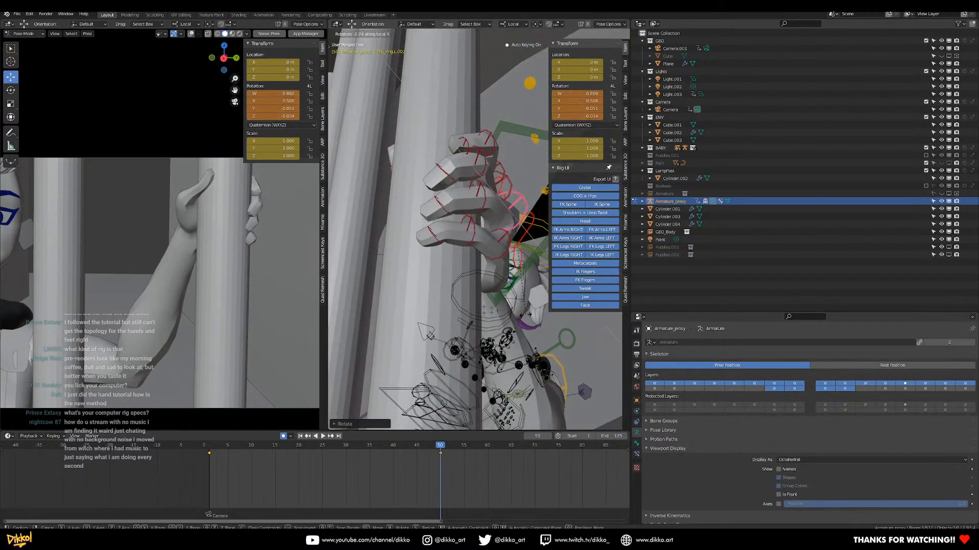
{"action": "left_click", "coordinate": [526, 315]}
Examine the left hand's grip on the bar and the arm pose from several sides
{"action": "scroll", "coordinate": [430, 277], "scroll_direction": "down", "scroll_amount": 4}
{"action": "middle_click_drag", "start_coordinate": [430, 277], "coordinate": [483, 281]}
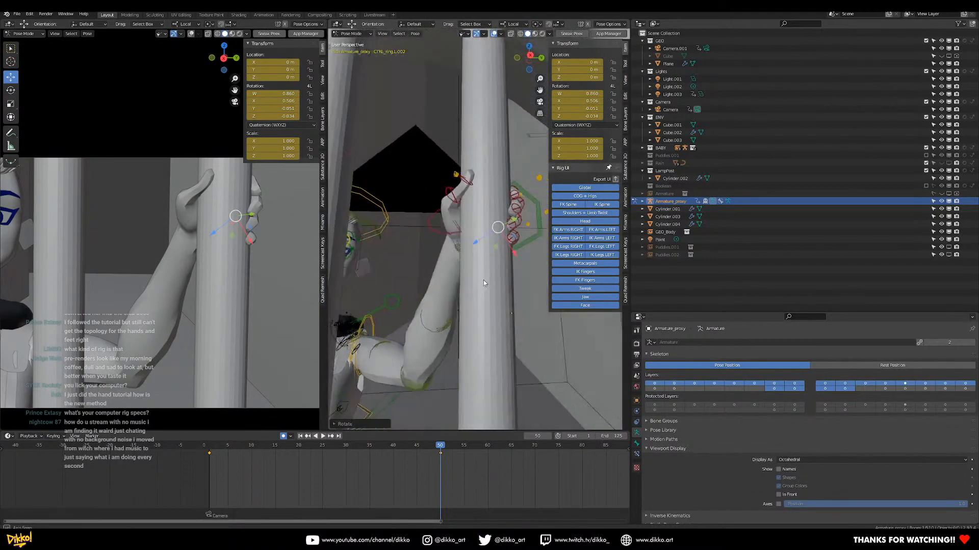
{"action": "scroll", "coordinate": [483, 281], "scroll_direction": "up", "scroll_amount": 3}
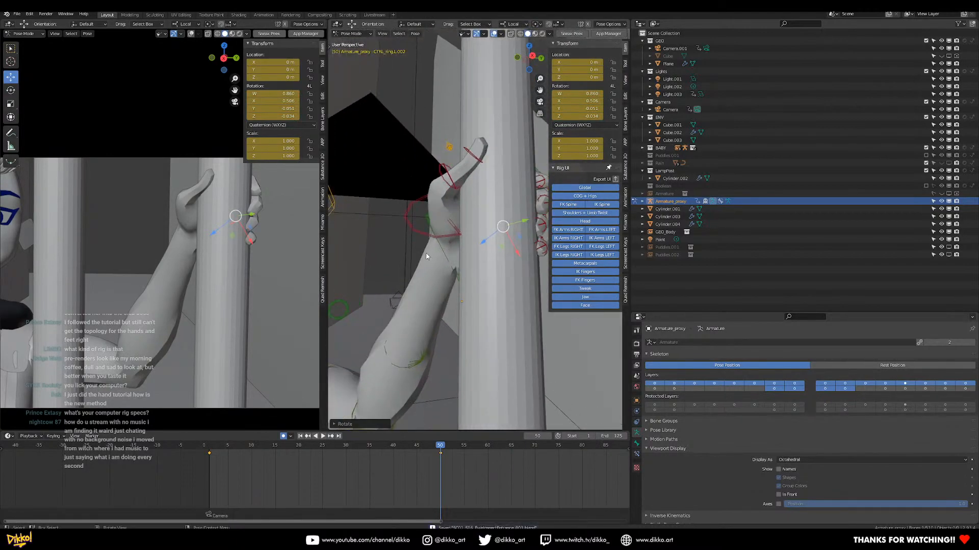
{"action": "middle_click_drag", "start_coordinate": [437, 226], "coordinate": [478, 252]}
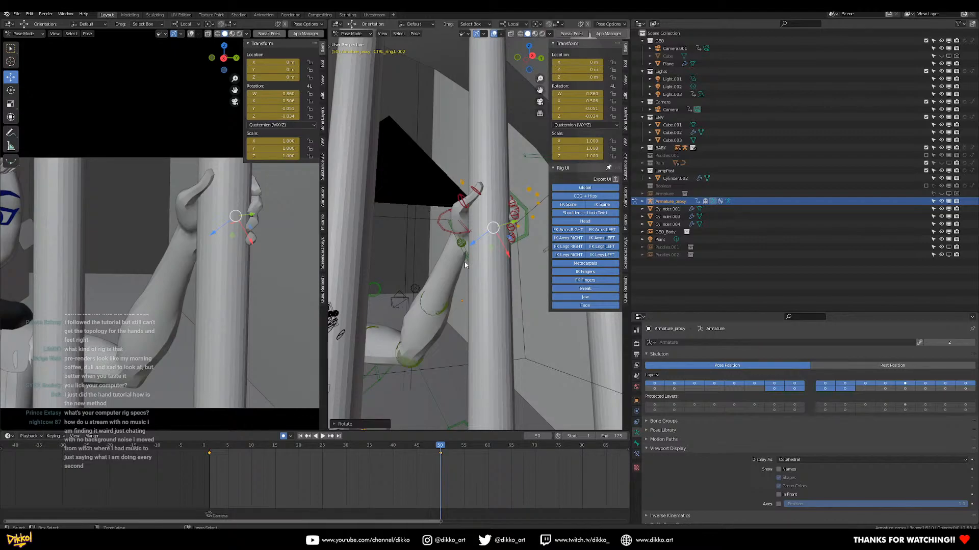
{"action": "middle_click_drag", "start_coordinate": [444, 280], "coordinate": [365, 295]}
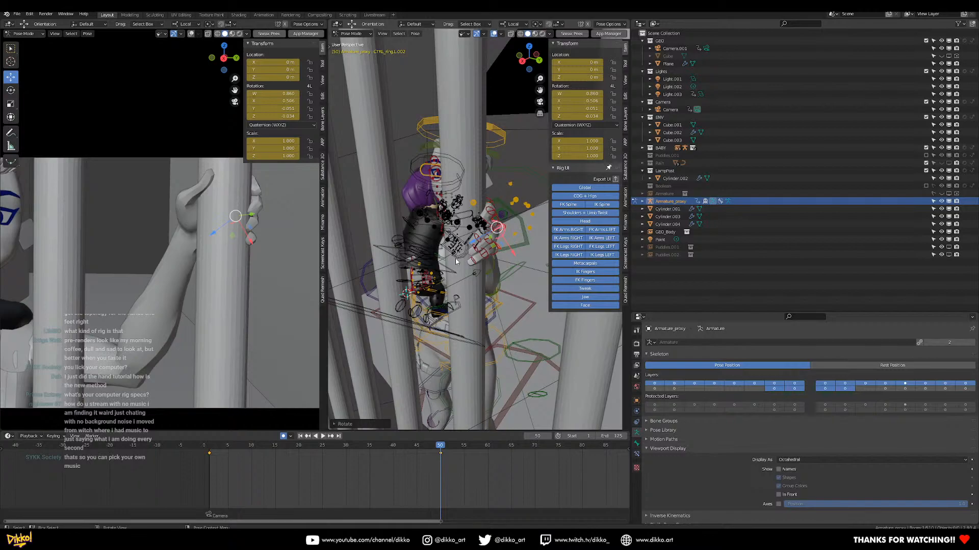
{"action": "mouse_move", "coordinate": [463, 279]}
{"action": "middle_mouse_down"}
{"action": "mouse_move", "coordinate": [444, 304]}
{"action": "mouse_move", "coordinate": [365, 288]}
{"action": "mouse_move", "coordinate": [466, 281]}
{"action": "middle_mouse_up"}
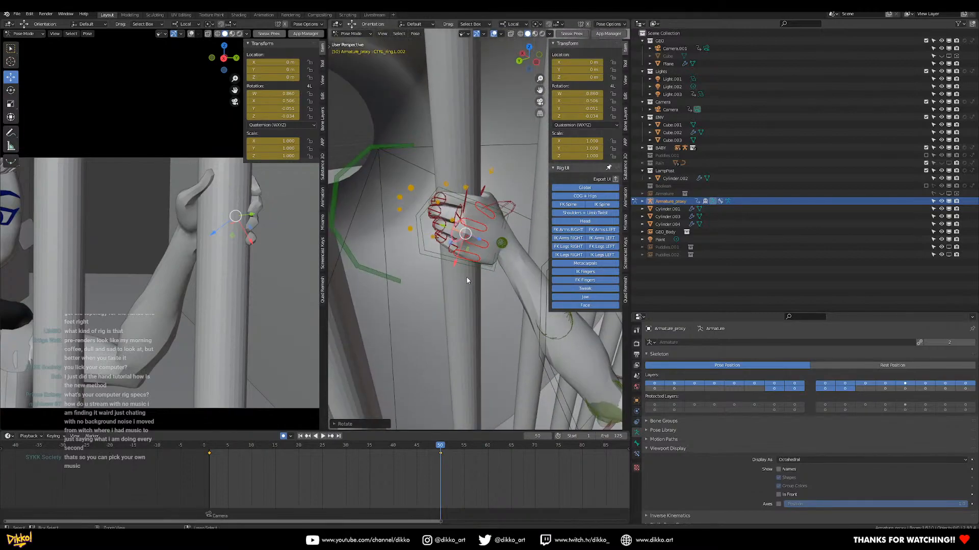
Select the left hand's IK control and set the transform orientation to Global
{"action": "left_click", "coordinate": [487, 275]}
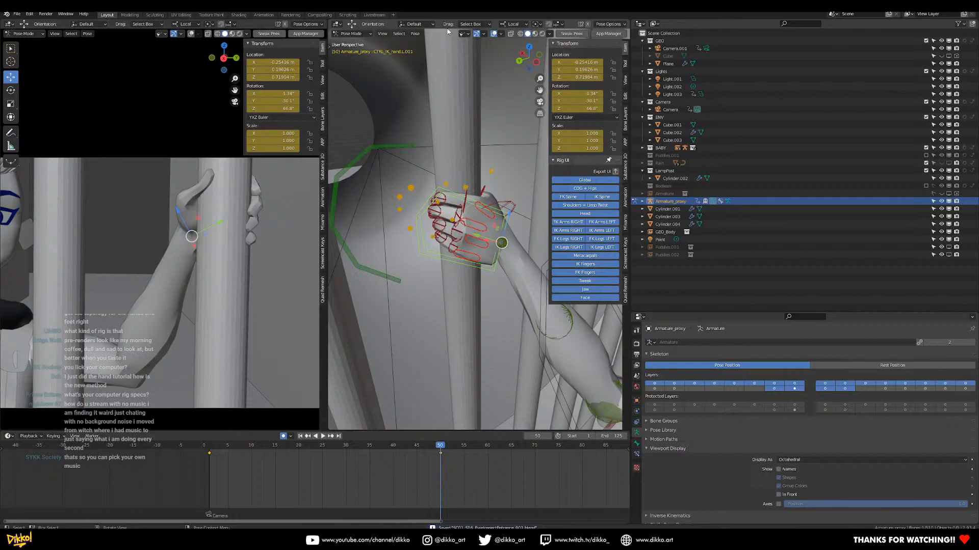
{"action": "left_click", "coordinate": [523, 24]}
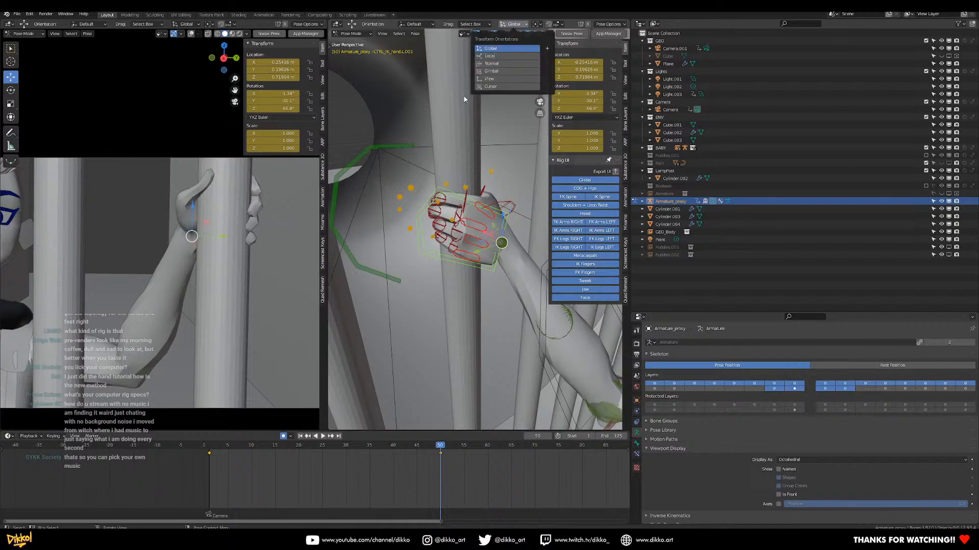
{"action": "left_click", "coordinate": [499, 48]}
{"action": "middle_click_drag", "start_coordinate": [438, 330], "coordinate": [441, 295]}
Set the transform orientation to Local and move the eyes control diagonally downward to redirect the character's gaze
{"action": "scroll", "coordinate": [209, 267], "scroll_direction": "down", "scroll_amount": 2}
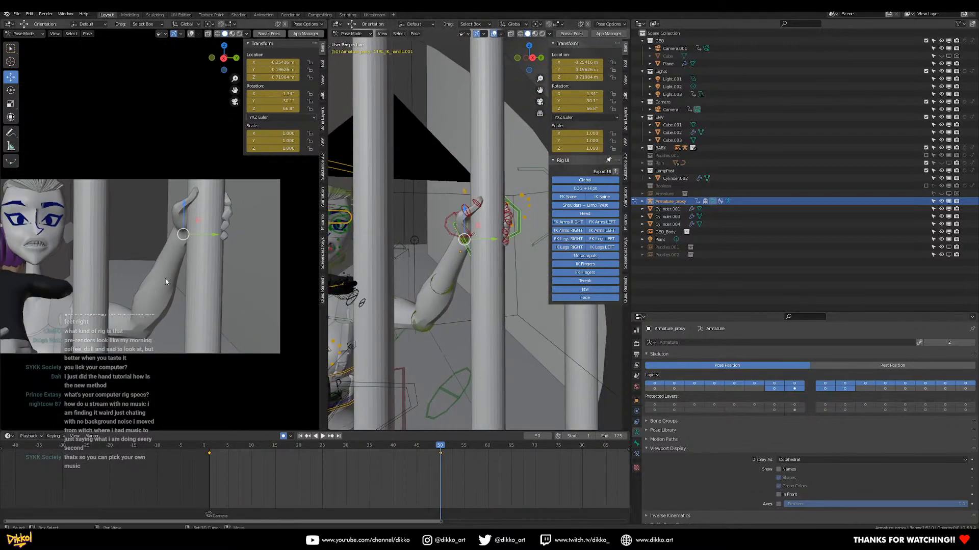
{"action": "middle_click_drag", "start_coordinate": [162, 279], "coordinate": [261, 277], "text": "shift"}
{"action": "middle_click_drag", "start_coordinate": [491, 210], "coordinate": [414, 342], "text": "shift"}
{"action": "scroll", "coordinate": [539, 276], "scroll_direction": "up", "scroll_amount": 4}
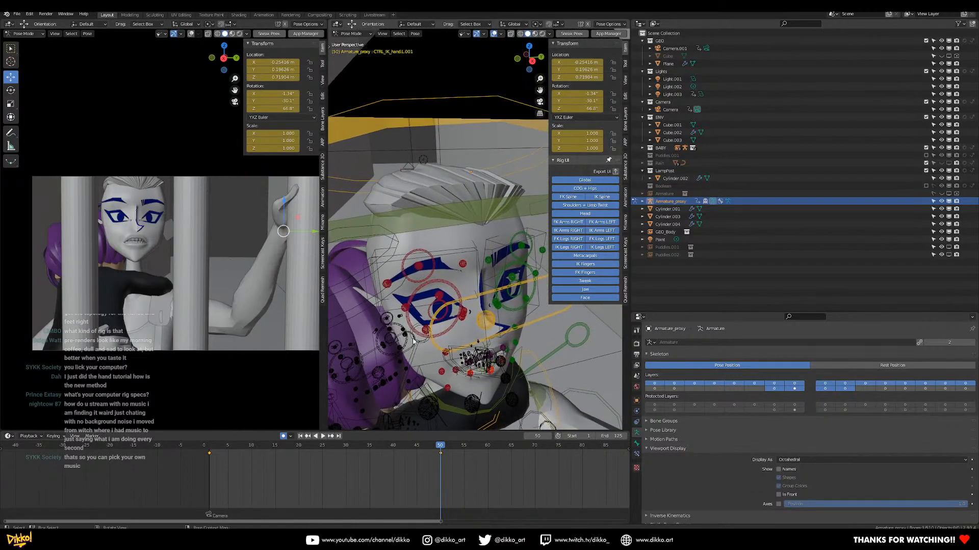
{"action": "left_click", "coordinate": [438, 350]}
{"action": "middle_click_drag", "start_coordinate": [535, 312], "coordinate": [499, 328], "text": "shift"}
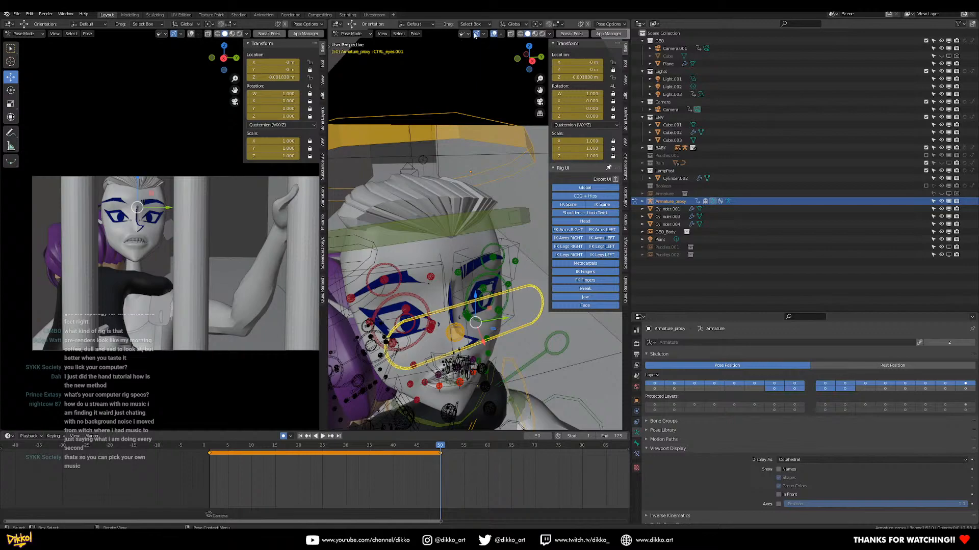
{"action": "left_click", "coordinate": [512, 24]}
{"action": "left_click", "coordinate": [500, 55]}
{"action": "left_click_drag", "start_coordinate": [501, 316], "coordinate": [482, 336]}
Adjust the right eye's lower outer and inner eyelid controls, raising the inner one about 0.002 m on local Z
{"action": "middle_click_drag", "start_coordinate": [482, 336], "coordinate": [453, 181]}
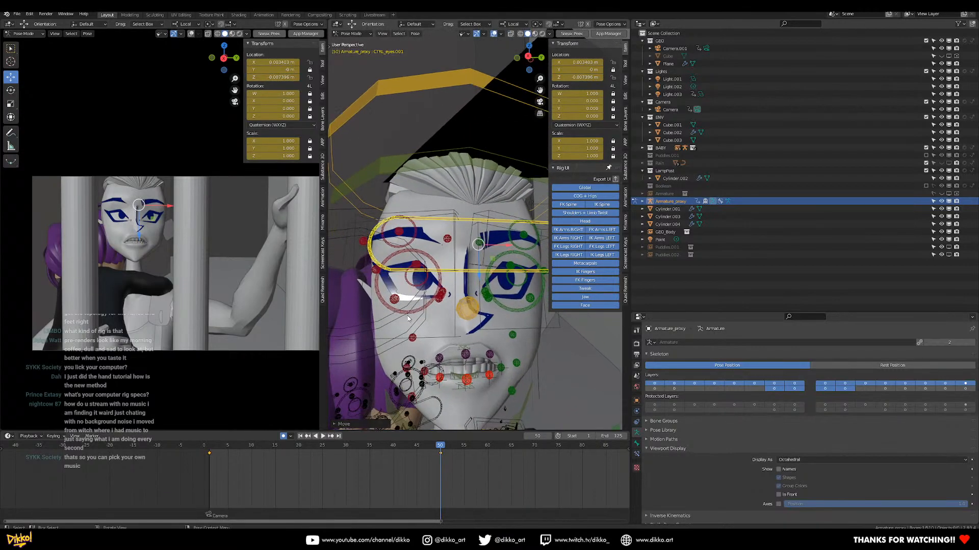
{"action": "left_click", "coordinate": [395, 299]}
{"action": "left_click_drag", "start_coordinate": [403, 269], "coordinate": [429, 286]}
{"action": "scroll", "coordinate": [453, 312], "scroll_direction": "up", "scroll_amount": 1}
{"action": "left_click", "coordinate": [432, 307]}
{"action": "left_click", "coordinate": [429, 286]}
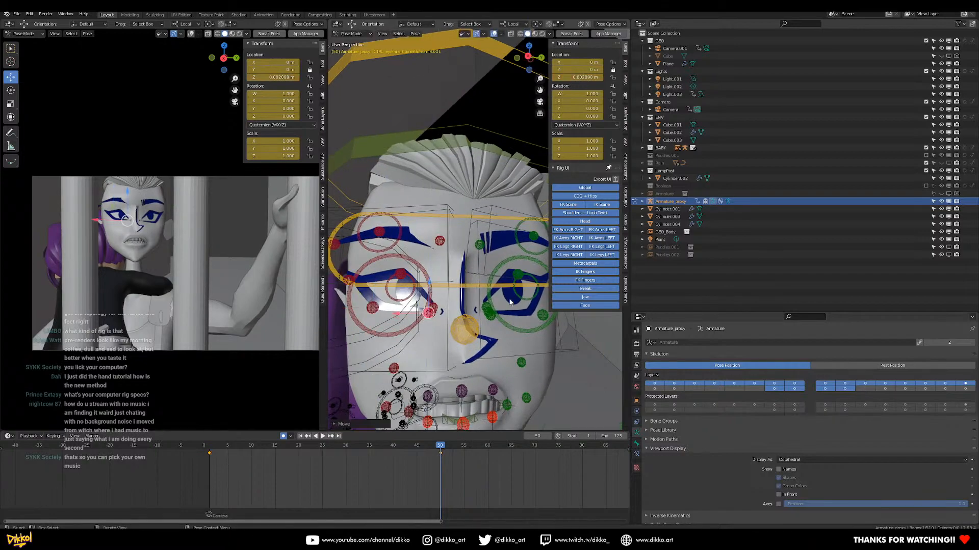
Raise the left eye's lower inner eyelid control about 0.004 m on local Z
{"action": "middle_click_drag", "start_coordinate": [497, 298], "coordinate": [488, 301]}
{"action": "left_click", "coordinate": [469, 308]}
{"action": "left_click_drag", "start_coordinate": [470, 293], "coordinate": [468, 276]}
{"action": "left_click", "coordinate": [468, 277]}
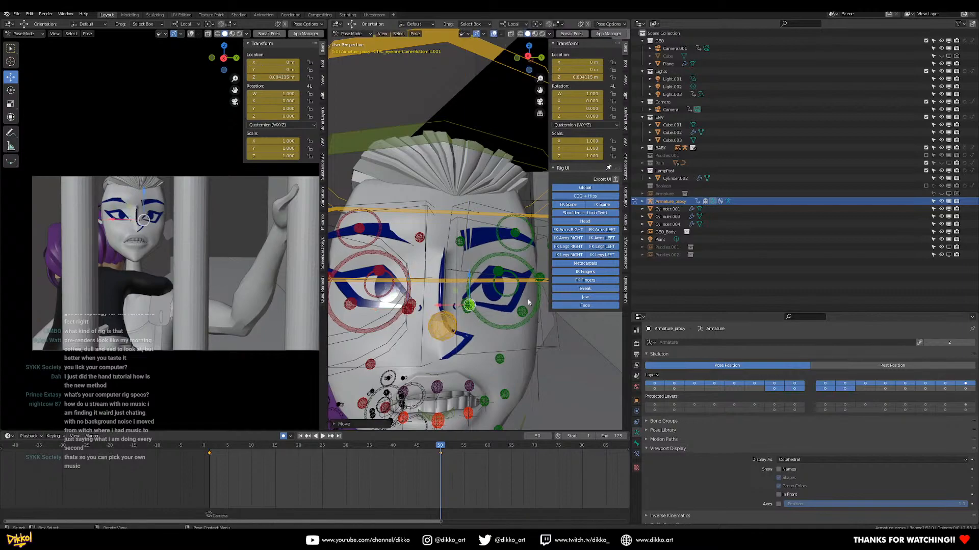
Raise the left eye's outer lower eyelid control to about 0.005 m on local Z
{"action": "left_click", "coordinate": [522, 308]}
{"action": "left_click_drag", "start_coordinate": [521, 280], "coordinate": [519, 265]}
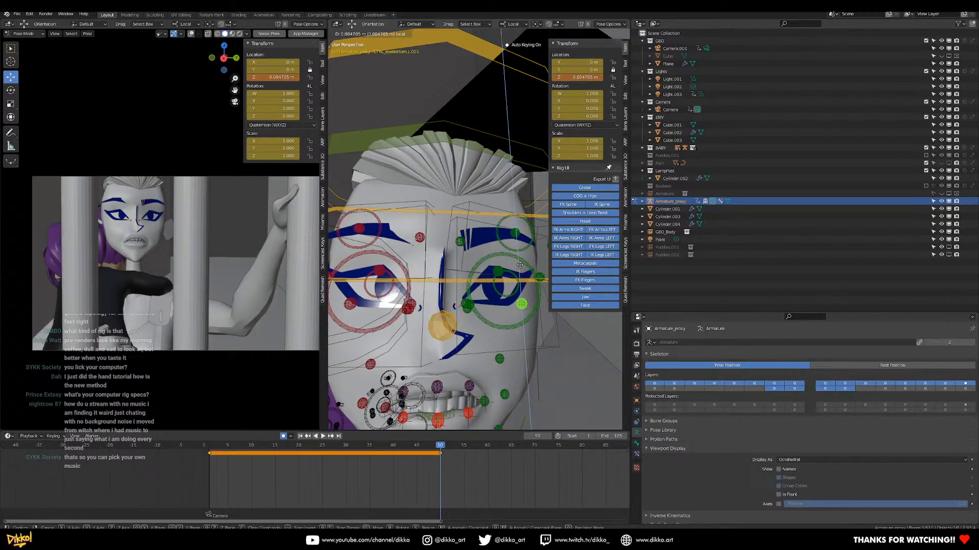
{"action": "left_click", "coordinate": [519, 265]}
Lower the right eye's outer lower eyelid control to about 0.0037 m on local Z and nudge the inner corner control to about 0.0034 m
{"action": "scroll", "coordinate": [377, 306], "scroll_direction": "up", "scroll_amount": 2}
{"action": "left_click", "coordinate": [362, 303]}
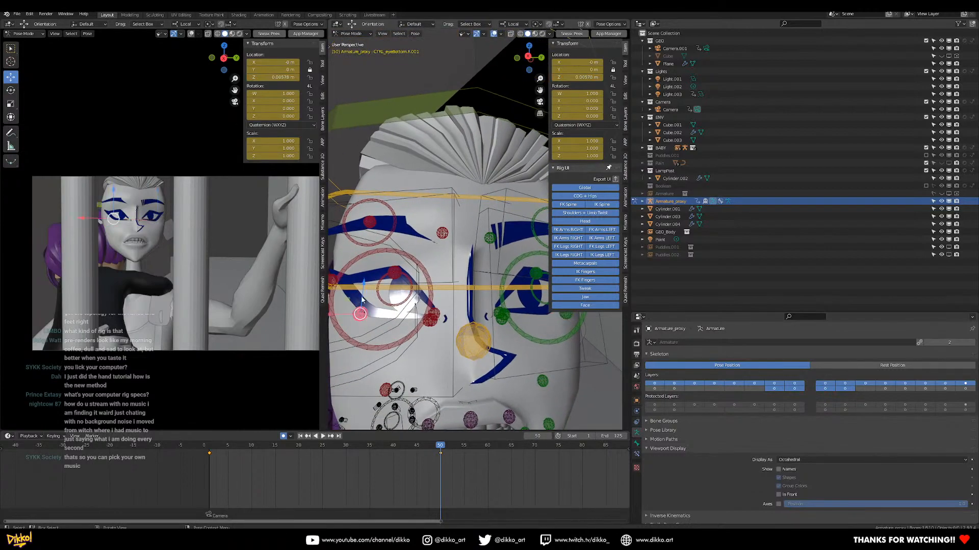
{"action": "left_click_drag", "start_coordinate": [364, 284], "coordinate": [363, 290]}
{"action": "scroll", "coordinate": [438, 333], "scroll_direction": "up", "scroll_amount": 1}
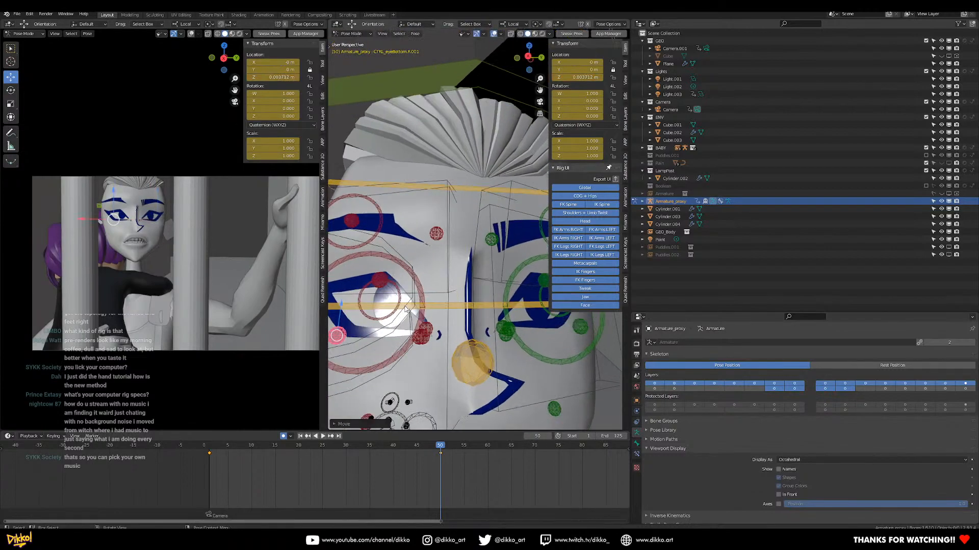
{"action": "middle_click_drag", "start_coordinate": [444, 336], "coordinate": [472, 335], "text": "shift"}
{"action": "scroll", "coordinate": [441, 363], "scroll_direction": "up", "scroll_amount": 1}
{"action": "left_click", "coordinate": [442, 348]}
{"action": "left_click_drag", "start_coordinate": [442, 318], "coordinate": [444, 317]}
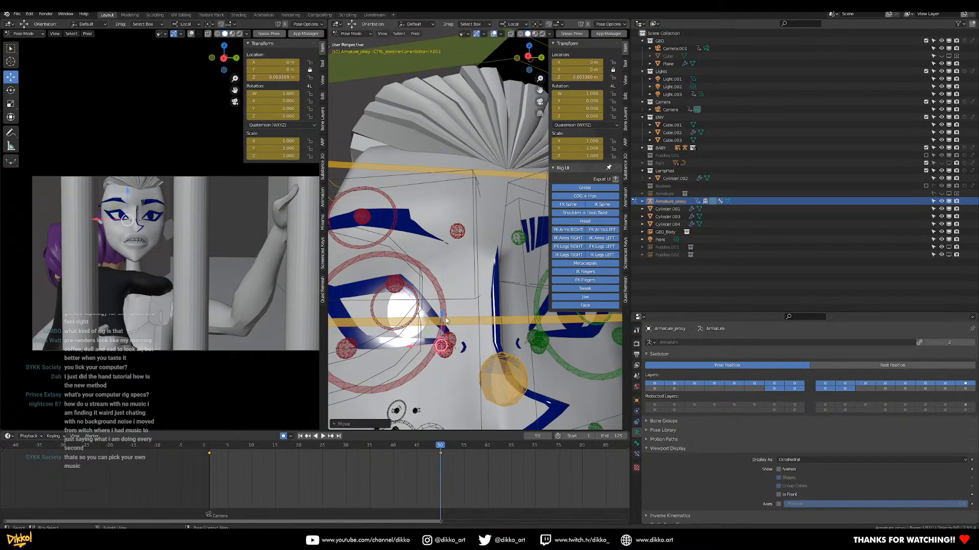
Rotate the jaw control about 3.8° around its local X axis
{"action": "scroll", "coordinate": [496, 345], "scroll_direction": "down", "scroll_amount": 5}
{"action": "mouse_move", "coordinate": [497, 341]}
{"action": "middle_mouse_down"}
{"action": "mouse_move", "coordinate": [491, 317]}
{"action": "mouse_move", "coordinate": [510, 293]}
{"action": "mouse_move", "coordinate": [463, 313]}
{"action": "mouse_move", "coordinate": [478, 301]}
{"action": "mouse_move", "coordinate": [480, 270]}
{"action": "mouse_move", "coordinate": [450, 264]}
{"action": "mouse_move", "coordinate": [473, 334]}
{"action": "mouse_move", "coordinate": [487, 330]}
{"action": "middle_mouse_up"}
{"action": "left_click", "coordinate": [516, 350]}
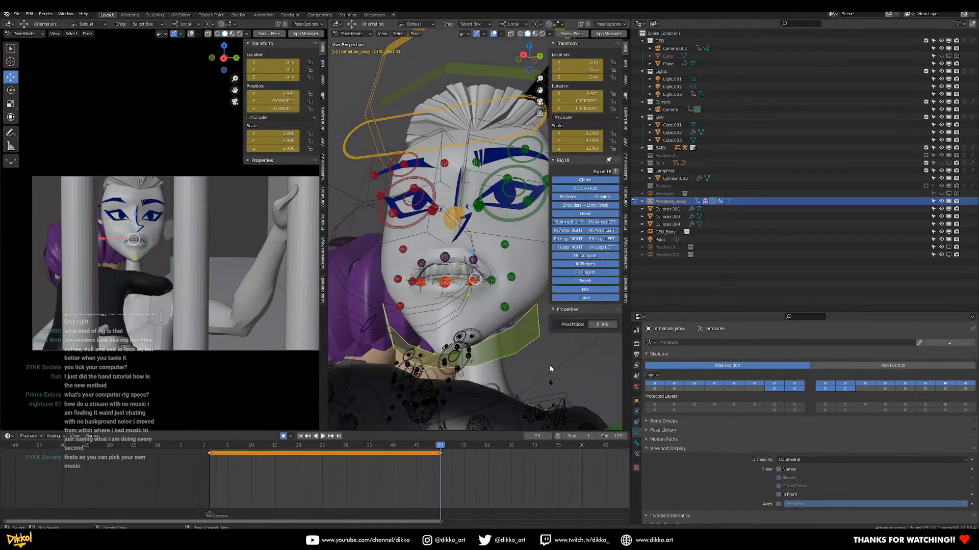
{"action": "key", "text": "r"}
{"action": "key", "text": "x"}
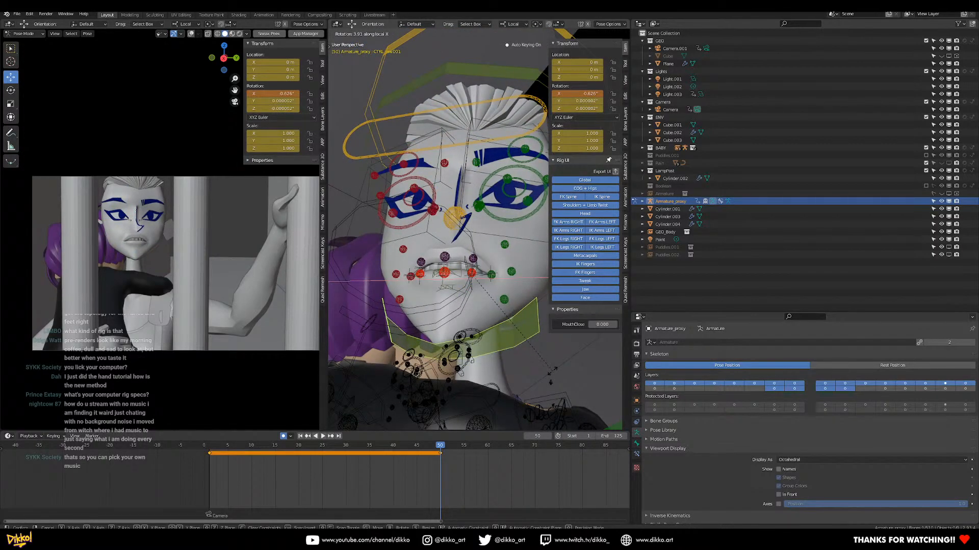
{"action": "left_click", "coordinate": [550, 370]}
Select the head control and rotate it freely in small amounts to adjust the head's tilt
{"action": "scroll", "coordinate": [420, 254], "scroll_direction": "down", "scroll_amount": 10}
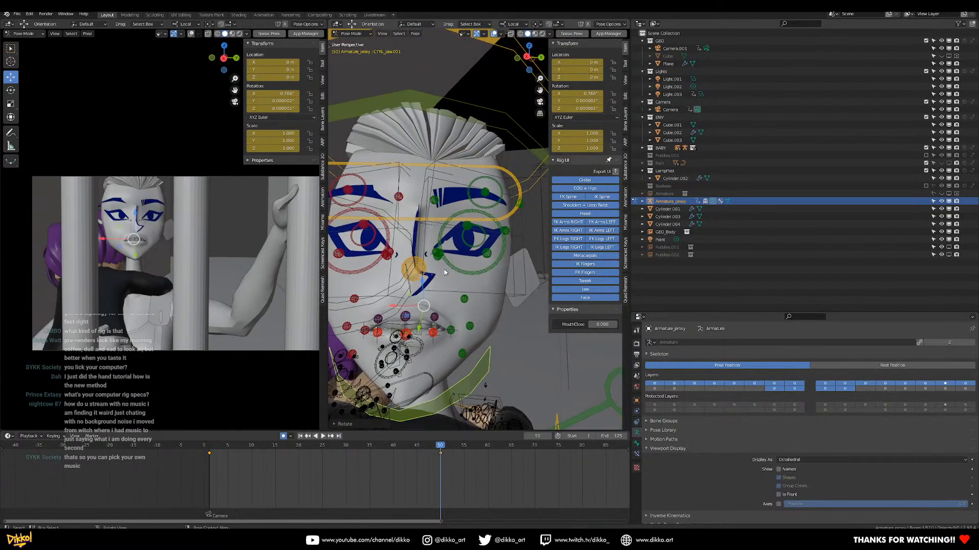
{"action": "scroll", "coordinate": [432, 300], "scroll_direction": "up", "scroll_amount": 10}
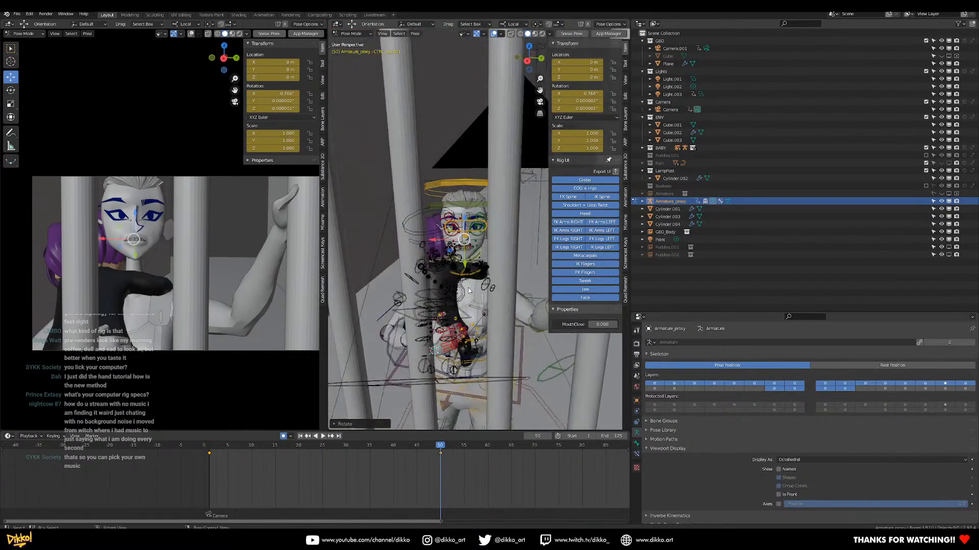
{"action": "left_click", "coordinate": [465, 166]}
{"action": "key", "text": "r"}
{"action": "key", "text": "r"}
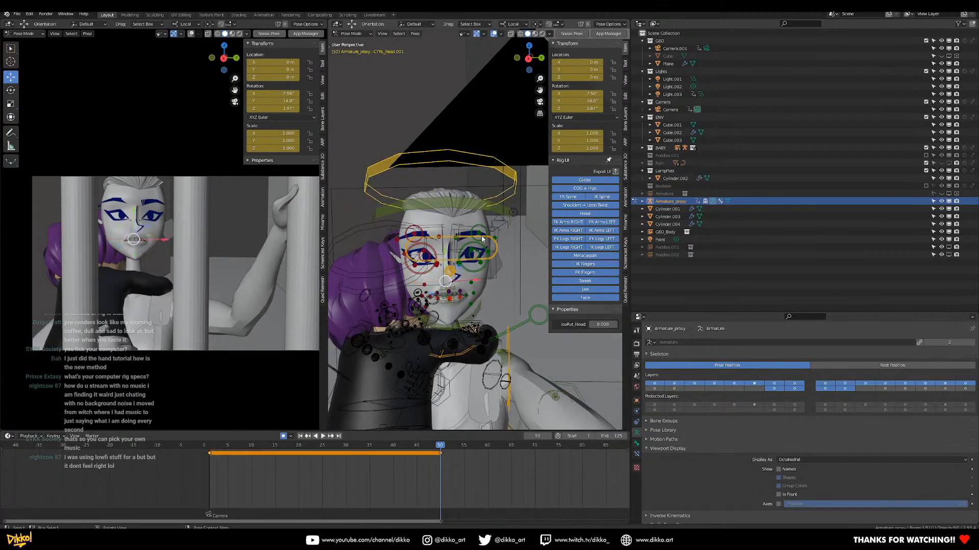
{"action": "left_click", "coordinate": [530, 256]}
{"action": "key", "text": "r"}
{"action": "left_click", "coordinate": [529, 255]}
Try rotating the hips control around its local Y axis, and undo it
{"action": "middle_click_drag", "start_coordinate": [529, 257], "coordinate": [446, 275], "text": "shift"}
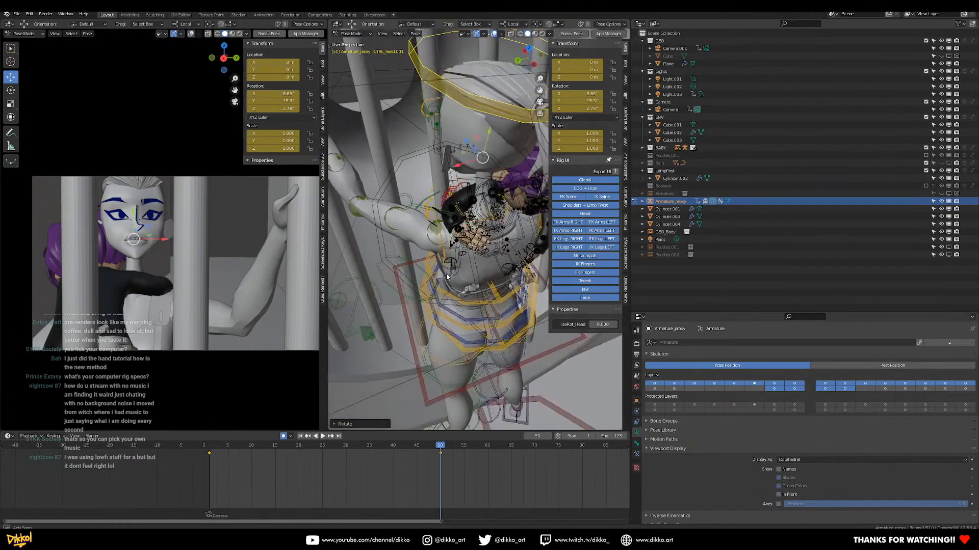
{"action": "middle_click_drag", "start_coordinate": [492, 319], "coordinate": [484, 320]}
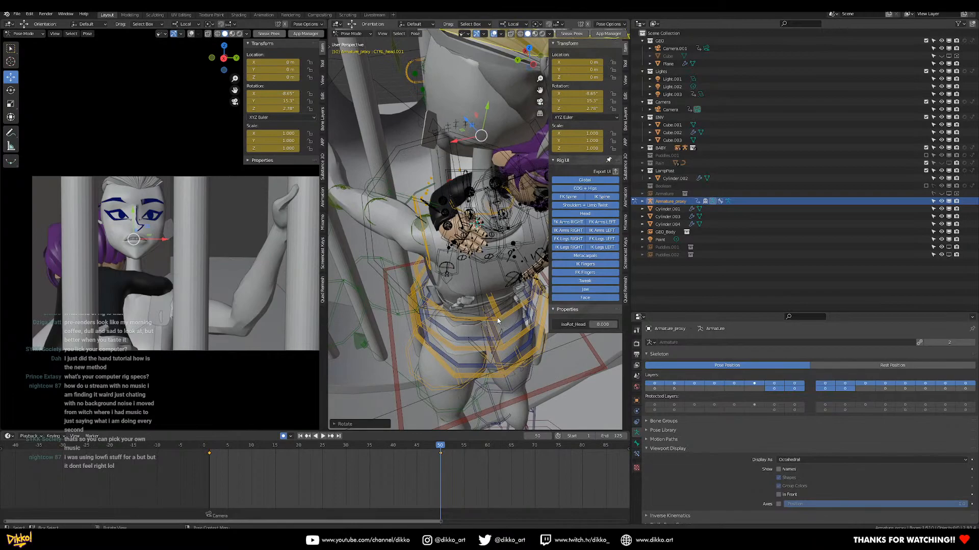
{"action": "left_click", "coordinate": [497, 315]}
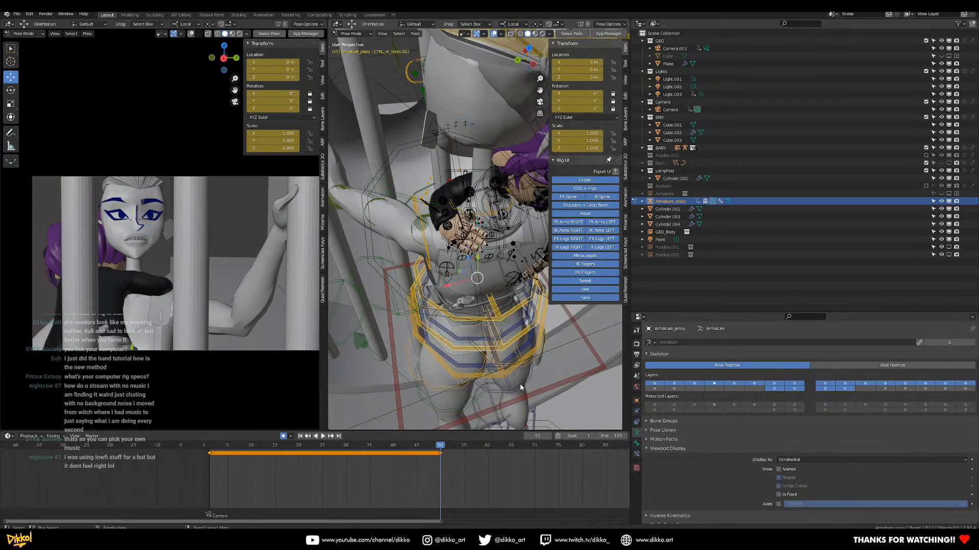
{"action": "left_click", "coordinate": [503, 376]}
{"action": "middle_click_drag", "start_coordinate": [505, 375], "coordinate": [510, 371]}
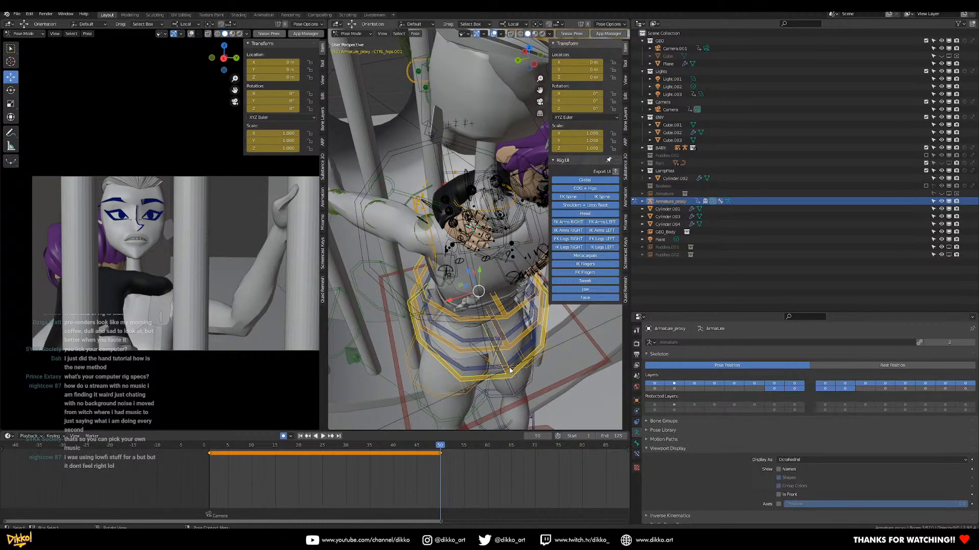
{"action": "key", "text": "r"}
{"action": "key", "text": "z"}
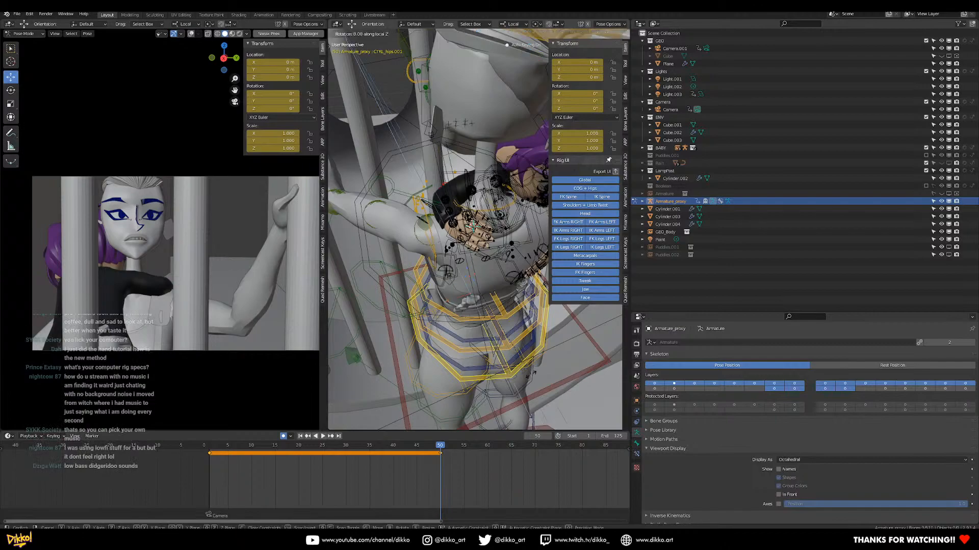
{"action": "key", "text": "y"}
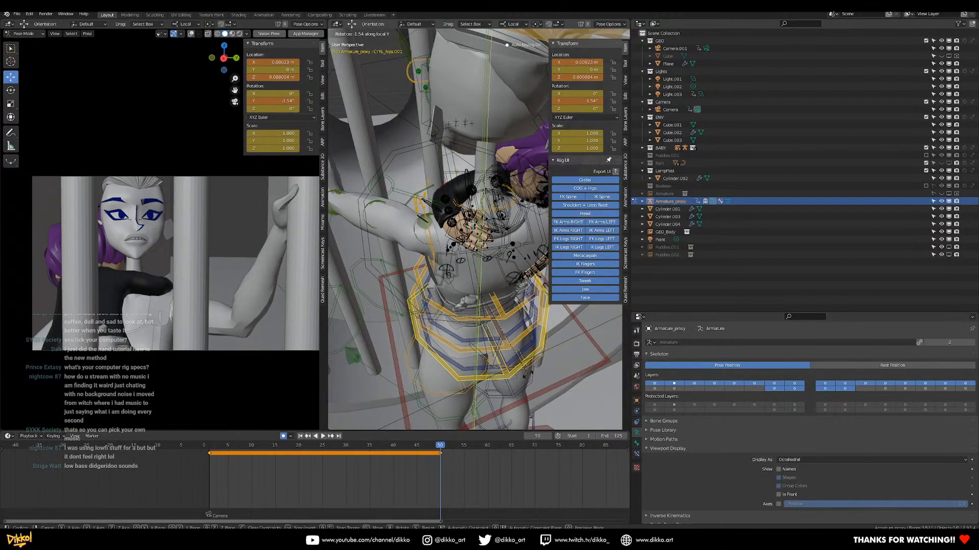
{"action": "left_click", "coordinate": [488, 329]}
{"action": "key", "text": "ctrl+z"}
Rotate the chest control to about -18.8° around its local Y axis to twist the upper body
{"action": "left_click", "coordinate": [510, 352]}
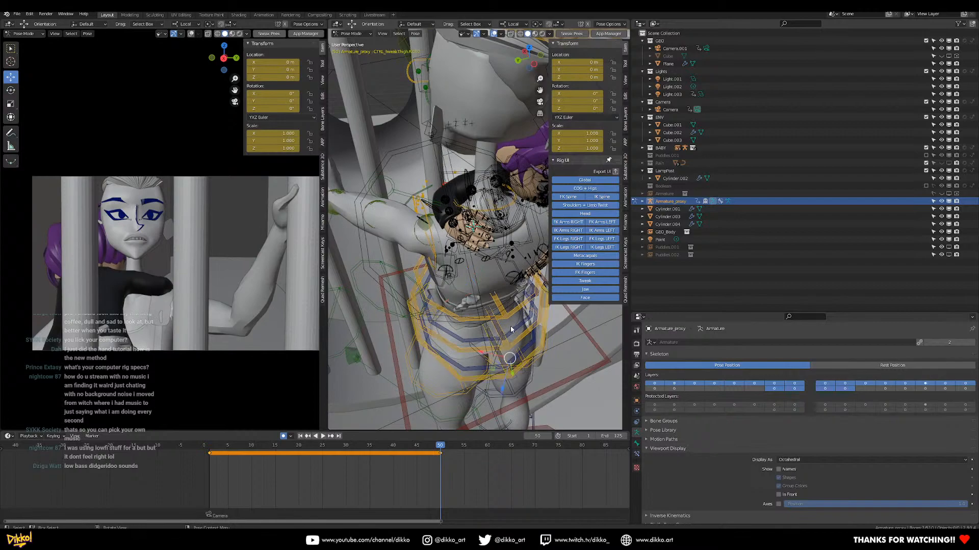
{"action": "left_click", "coordinate": [519, 352]}
{"action": "key", "text": "r"}
{"action": "key", "text": "y"}
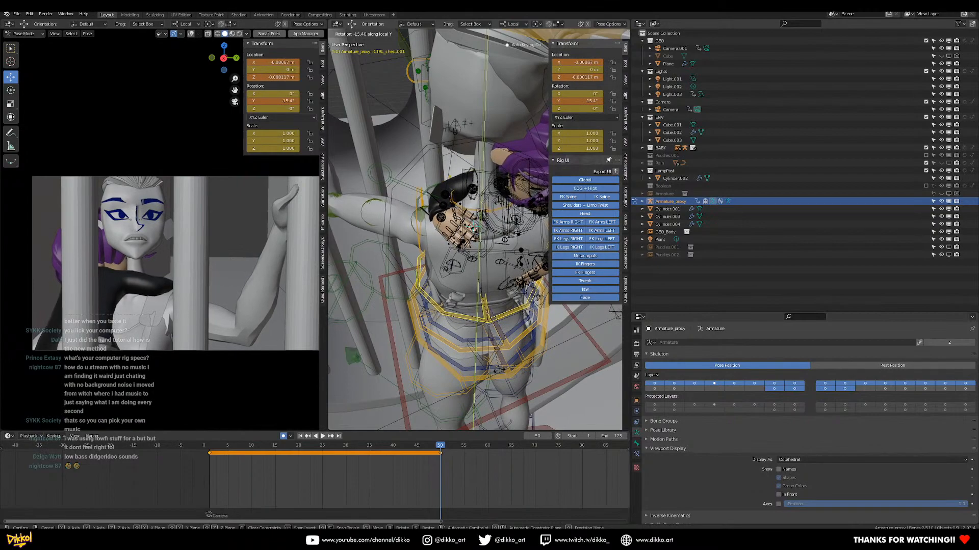
{"action": "left_click", "coordinate": [494, 372]}
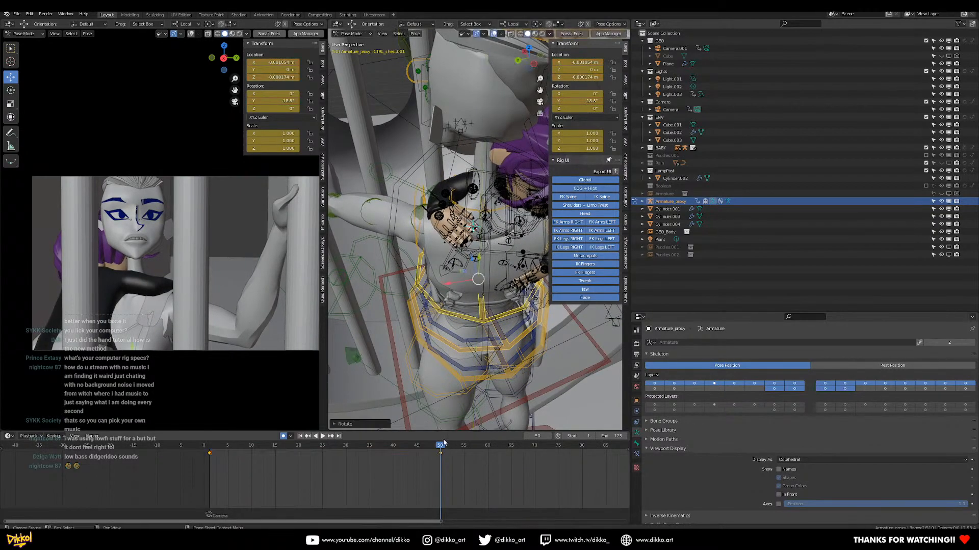
Review the motion on the timeline, return to frame 50 and save the file
{"action": "left_click_drag", "start_coordinate": [438, 447], "coordinate": [225, 464]}
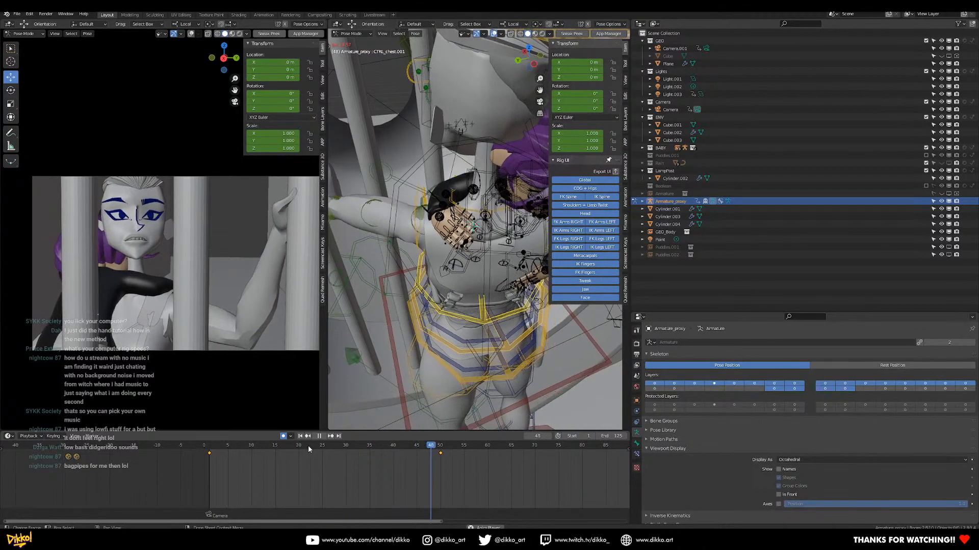
{"action": "left_click_drag", "start_coordinate": [220, 446], "coordinate": [440, 454]}
{"action": "key", "text": "ctrl+s"}
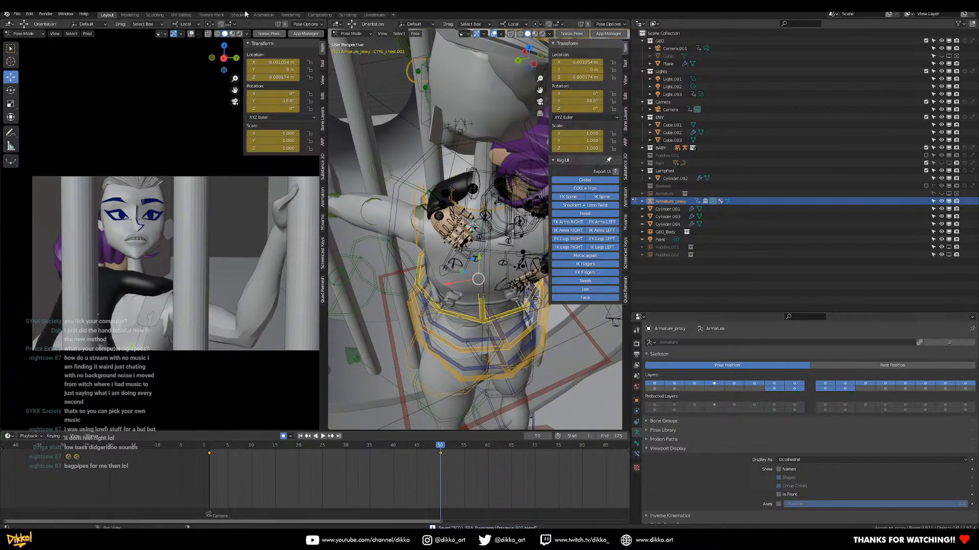
Switch the camera viewport to Rendered shading and fit the full camera frame in view
{"action": "left_click", "coordinate": [239, 34]}
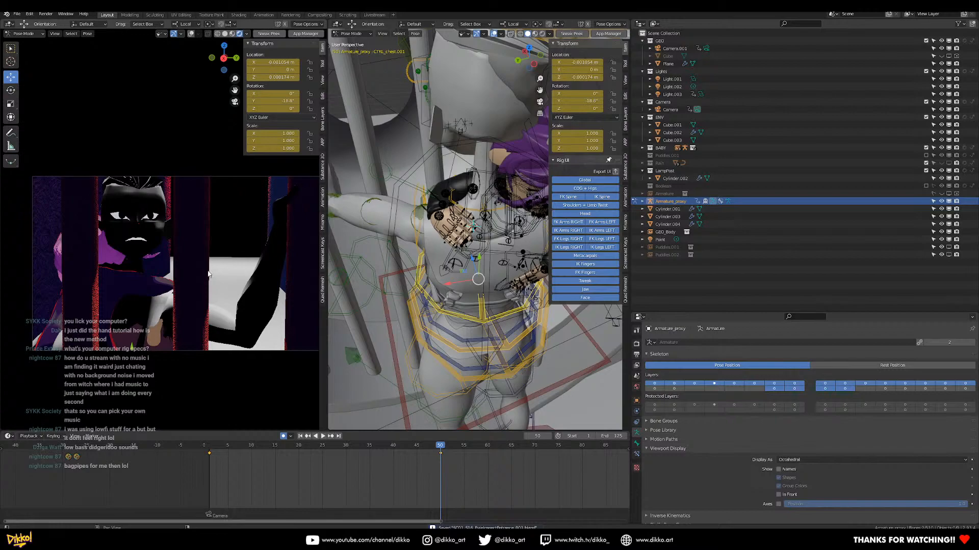
{"action": "scroll", "coordinate": [214, 271], "scroll_direction": "down", "scroll_amount": 2}
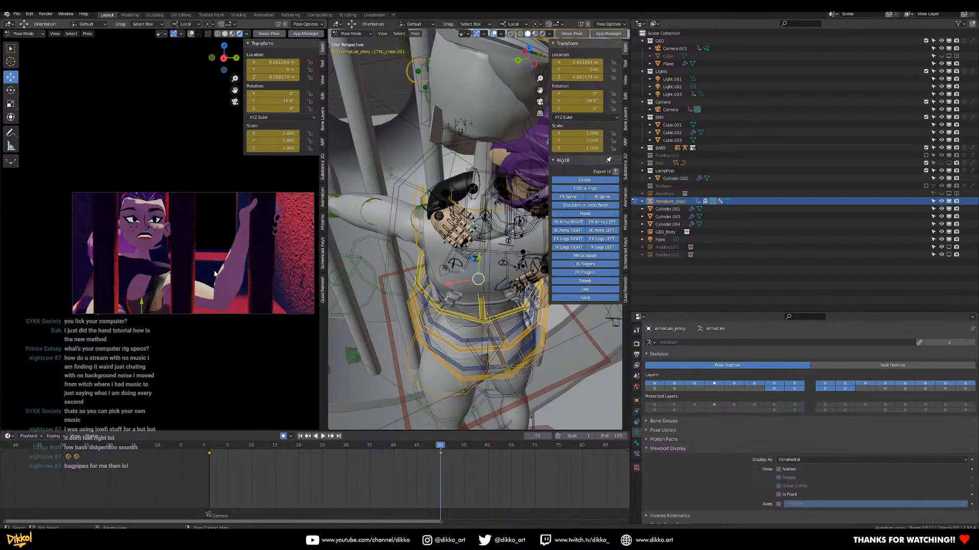
{"action": "scroll", "coordinate": [408, 206], "scroll_direction": "down", "scroll_amount": 10}
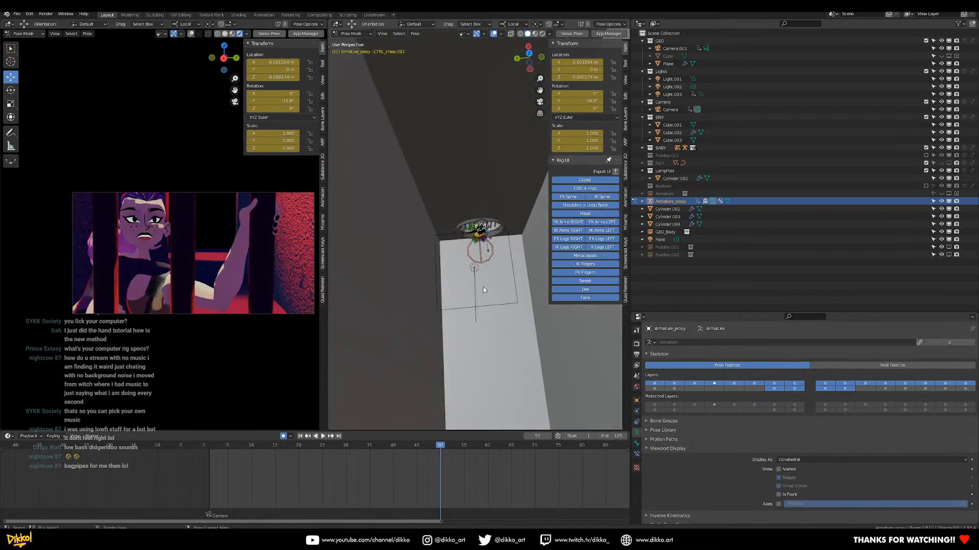
Switch from Pose Mode to Object Mode and select the area light Light.003
{"action": "left_click", "coordinate": [352, 34]}
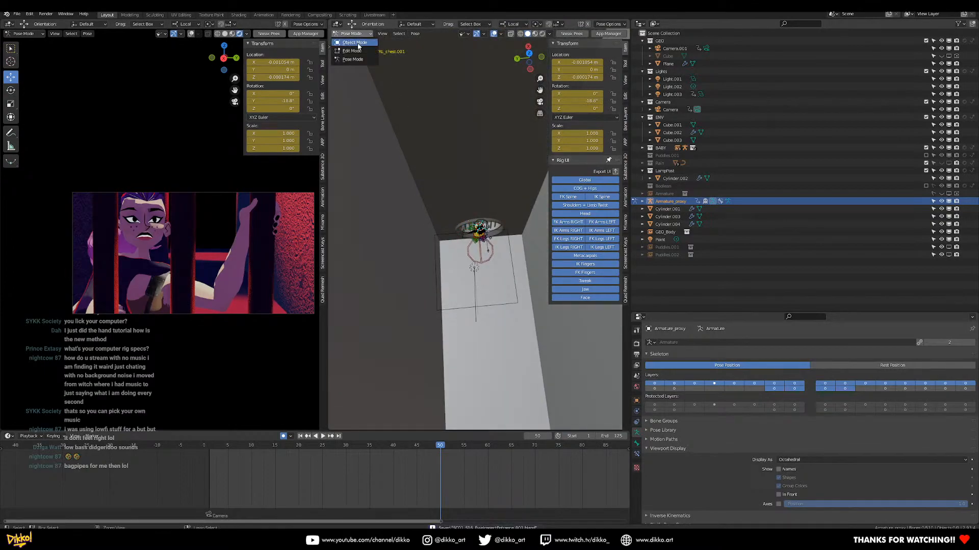
{"action": "left_click", "coordinate": [356, 43]}
{"action": "left_click", "coordinate": [476, 275]}
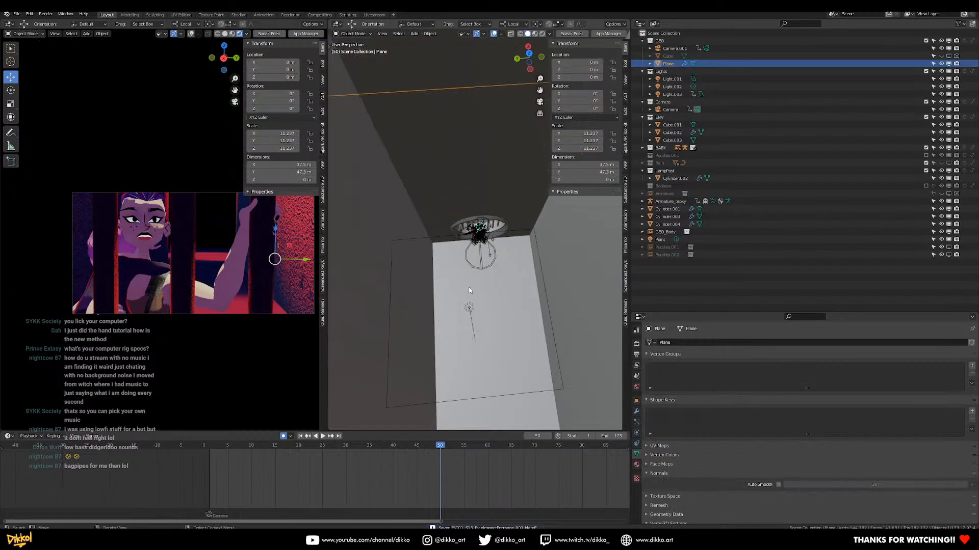
{"action": "left_click", "coordinate": [469, 308]}
Try moving the area light to different positions, undoing each move
{"action": "left_click_drag", "start_coordinate": [469, 281], "coordinate": [465, 207]}
{"action": "key", "text": "ctrl+z"}
{"action": "mouse_move", "coordinate": [439, 308]}
{"action": "left_mouse_down"}
{"action": "mouse_move", "coordinate": [416, 306]}
{"action": "mouse_move", "coordinate": [441, 312]}
{"action": "left_mouse_up"}
{"action": "key", "text": "ctrl+z"}
Add a point light and lower it to about 1.34 m on local Z
{"action": "middle_click_drag", "start_coordinate": [469, 311], "coordinate": [410, 339]}
{"action": "key", "text": "shift+a"}
{"action": "mouse_move", "coordinate": [439, 341]}
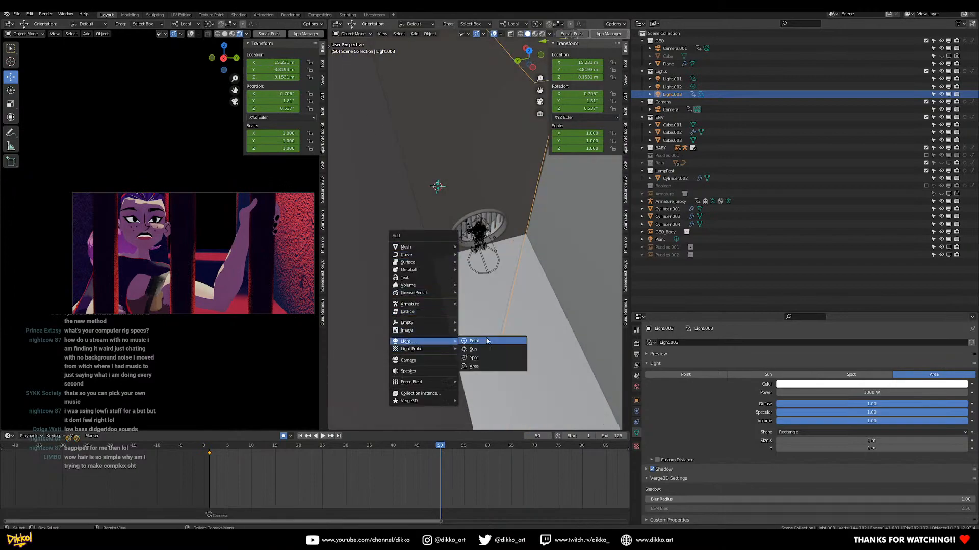
{"action": "left_click", "coordinate": [487, 341]}
{"action": "middle_click_drag", "start_coordinate": [484, 327], "coordinate": [410, 91]}
{"action": "left_click_drag", "start_coordinate": [394, 76], "coordinate": [412, 158]}
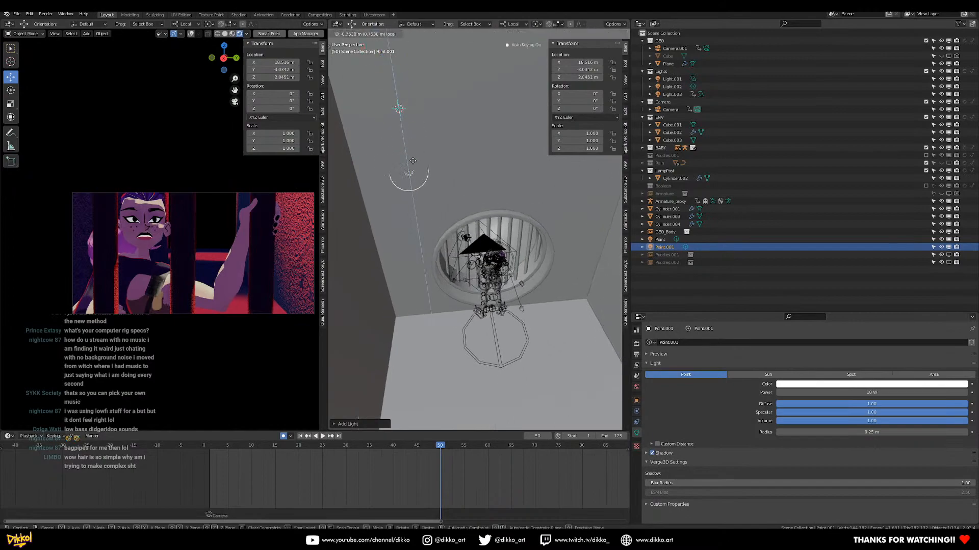
{"action": "left_click_drag", "start_coordinate": [416, 223], "coordinate": [419, 227]}
Shift the point light along local Y towards the character, lower it to about 0.66 m on Z and move it to about 17.9 m on X
{"action": "scroll", "coordinate": [414, 236], "scroll_direction": "up", "scroll_amount": 2}
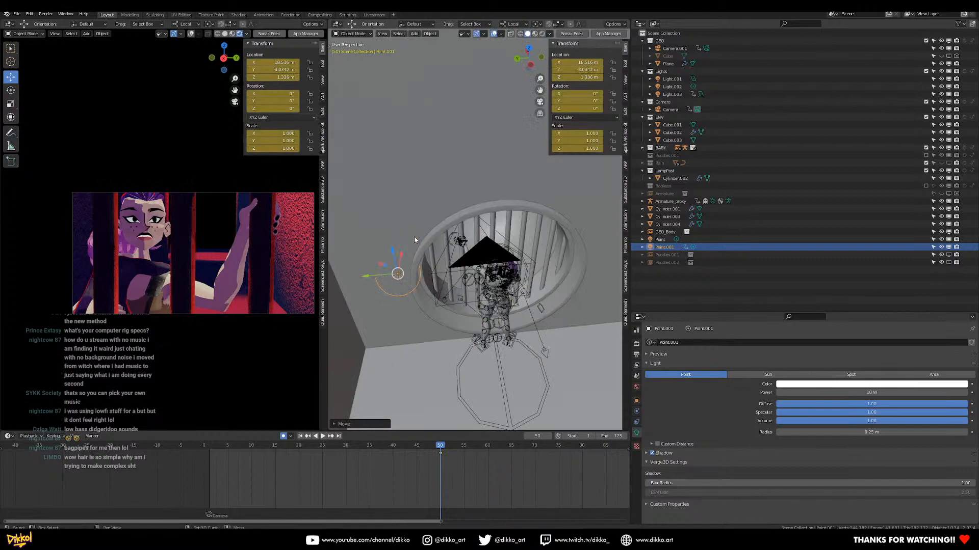
{"action": "left_click_drag", "start_coordinate": [385, 286], "coordinate": [407, 283]}
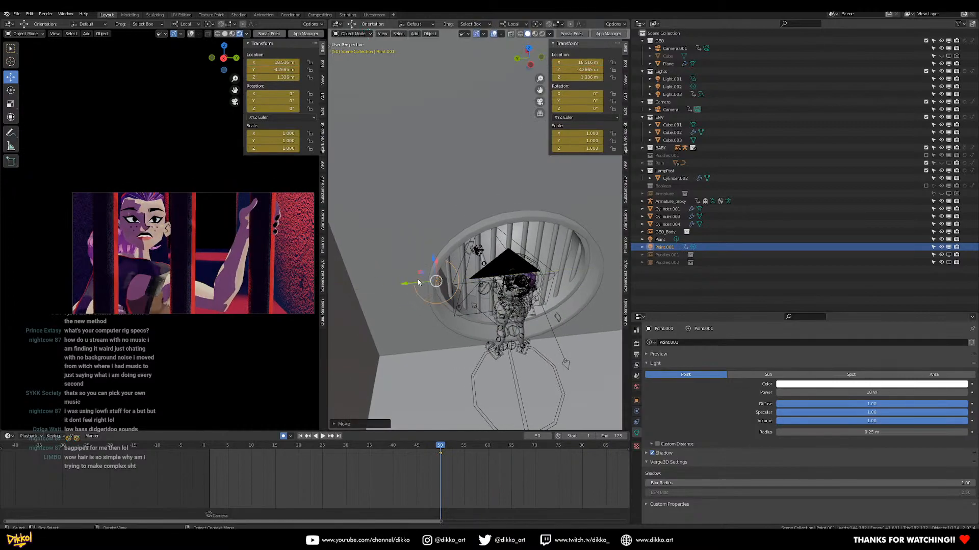
{"action": "middle_click_drag", "start_coordinate": [431, 263], "coordinate": [437, 317]}
{"action": "left_click_drag", "start_coordinate": [433, 309], "coordinate": [484, 424]}
{"action": "left_click_drag", "start_coordinate": [490, 38], "coordinate": [520, 57]}
{"action": "middle_click_drag", "start_coordinate": [511, 257], "coordinate": [521, 345]}
{"action": "mouse_move", "coordinate": [482, 327]}
{"action": "left_mouse_down"}
{"action": "mouse_move", "coordinate": [476, 314]}
{"action": "mouse_move", "coordinate": [479, 322]}
{"action": "left_mouse_up"}
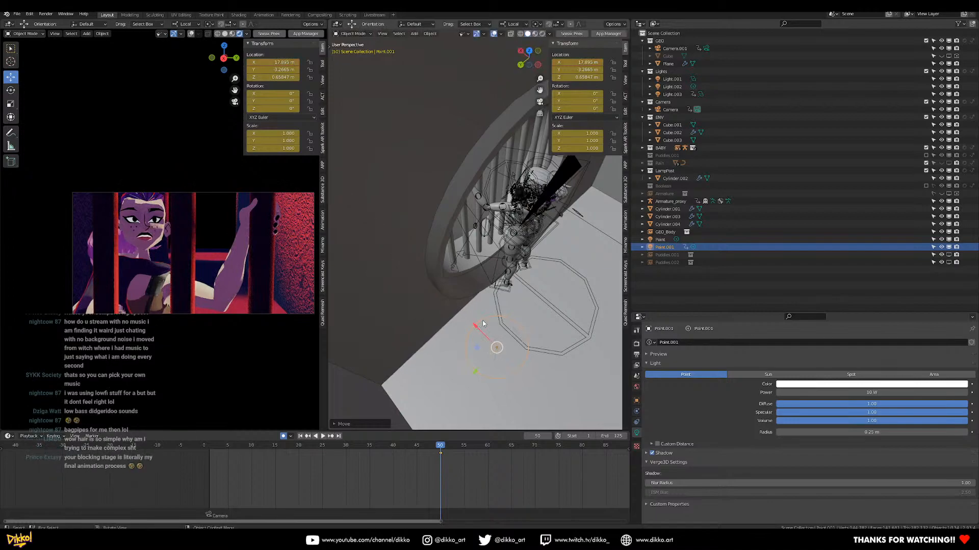
Raise the point light to about 1 m on local Z and check its position beside the barred opening
{"action": "middle_click_drag", "start_coordinate": [388, 292], "coordinate": [399, 263]}
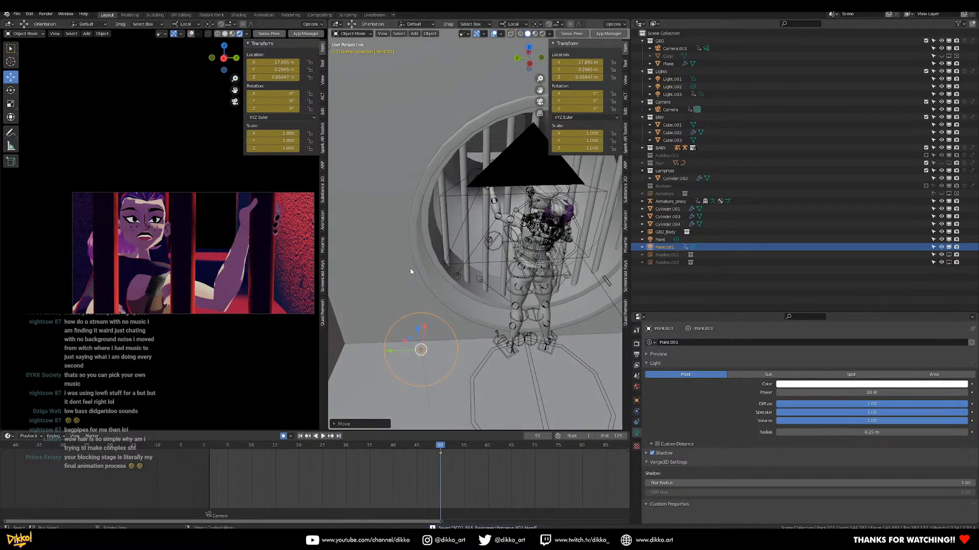
{"action": "middle_click_drag", "start_coordinate": [498, 300], "coordinate": [492, 291]}
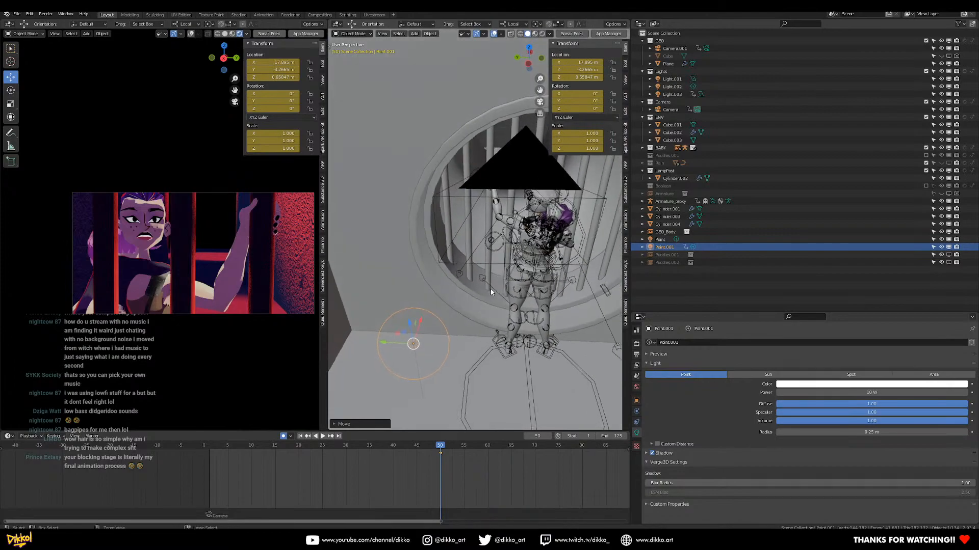
{"action": "middle_click_drag", "start_coordinate": [525, 261], "coordinate": [456, 312]}
{"action": "left_click_drag", "start_coordinate": [428, 368], "coordinate": [427, 286]}
{"action": "left_click", "coordinate": [436, 454]}
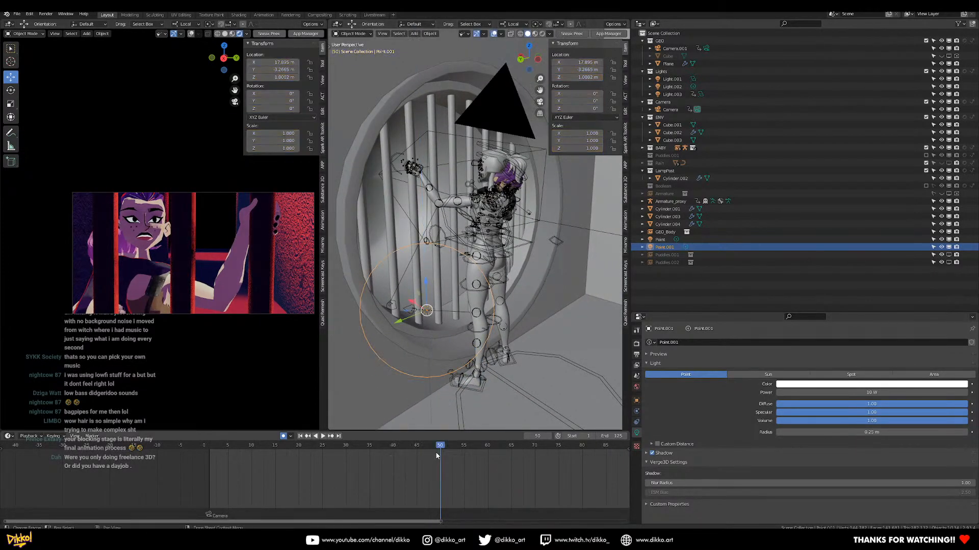
{"action": "middle_click_drag", "start_coordinate": [449, 323], "coordinate": [460, 339]}
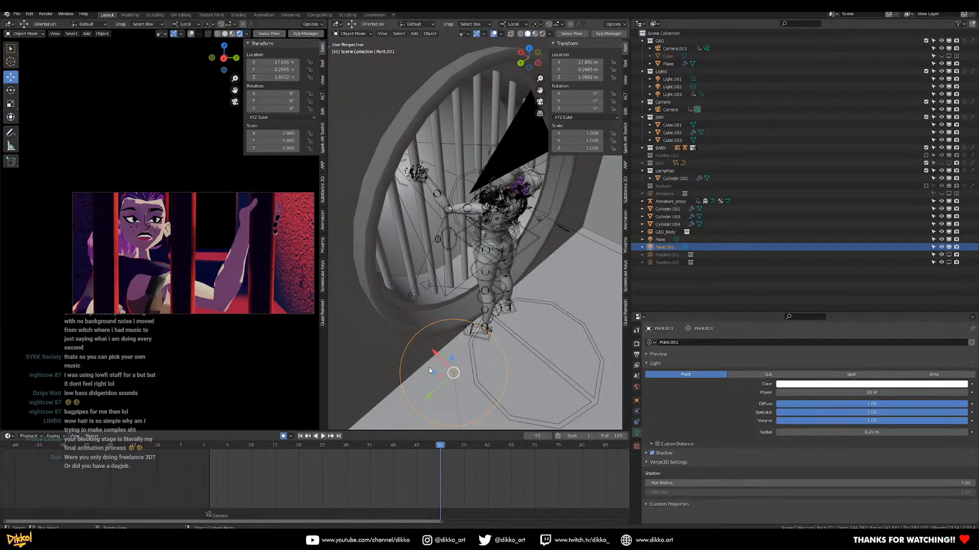
{"action": "middle_click_drag", "start_coordinate": [448, 352], "coordinate": [454, 320]}
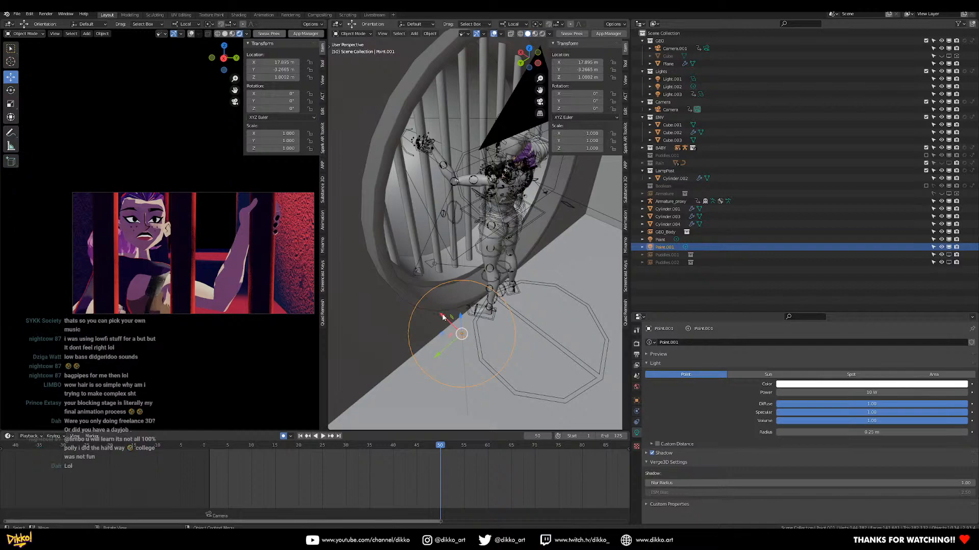
Move the point light to about 17.86 m on X and raise it to about 1.55 m on Z
{"action": "left_click_drag", "start_coordinate": [443, 317], "coordinate": [449, 322]}
{"action": "key", "text": "x"}
{"action": "left_click", "coordinate": [431, 455]}
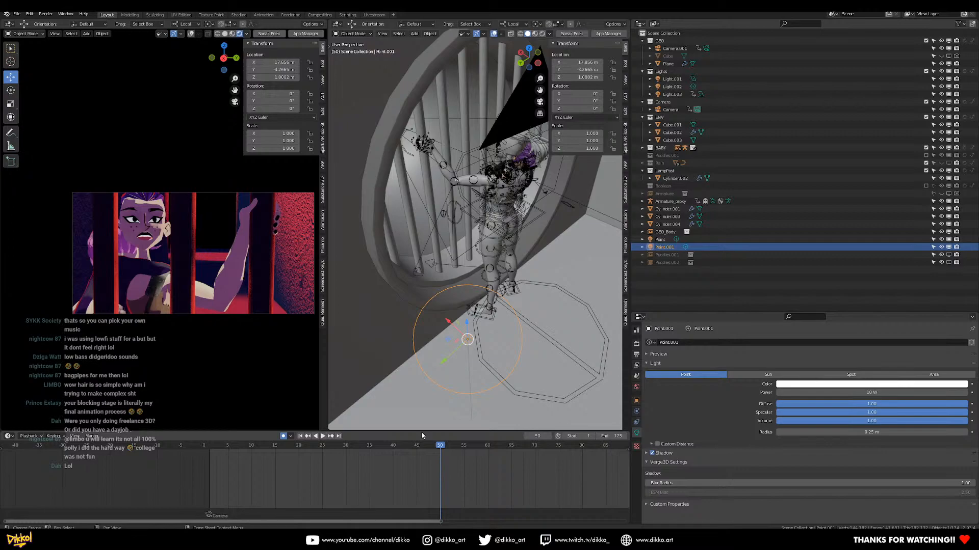
{"action": "scroll", "coordinate": [457, 281], "scroll_direction": "up", "scroll_amount": 3}
{"action": "middle_click_drag", "start_coordinate": [484, 224], "coordinate": [390, 255]}
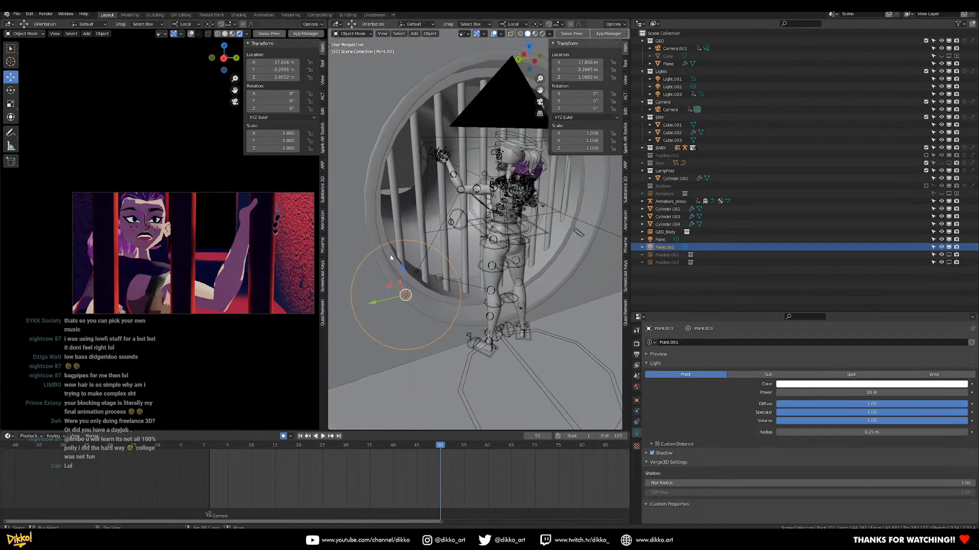
{"action": "left_click_drag", "start_coordinate": [400, 267], "coordinate": [378, 209]}
Examine the new lighting on the face and arm, and check the character behind the bars from several angles
{"action": "scroll", "coordinate": [382, 216], "scroll_direction": "up", "scroll_amount": 5}
{"action": "middle_click_drag", "start_coordinate": [385, 219], "coordinate": [431, 279], "text": "shift"}
{"action": "scroll", "coordinate": [265, 219], "scroll_direction": "up", "scroll_amount": 4}
{"action": "middle_click_drag", "start_coordinate": [253, 227], "coordinate": [54, 280], "text": "shift"}
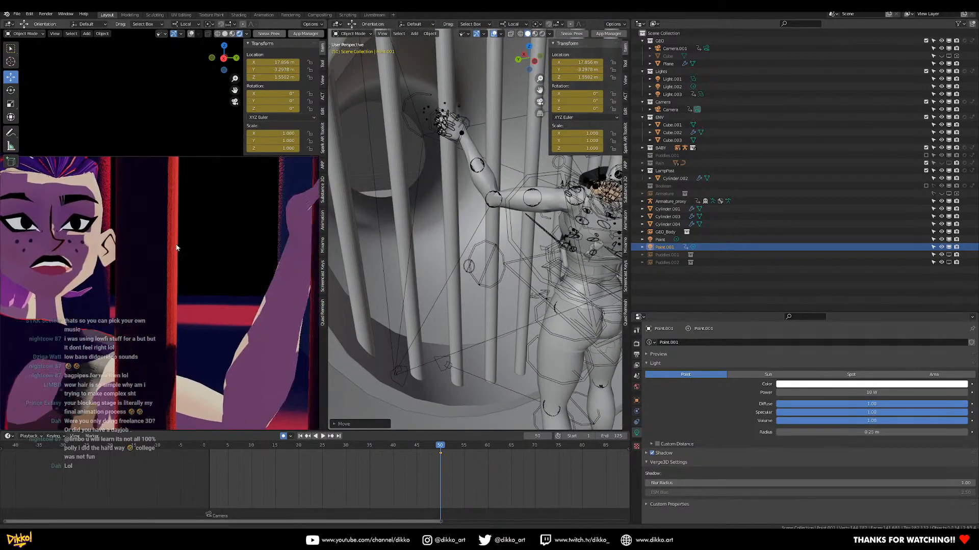
{"action": "middle_click_drag", "start_coordinate": [423, 257], "coordinate": [543, 219]}
{"action": "scroll", "coordinate": [452, 207], "scroll_direction": "up", "scroll_amount": 3}
{"action": "middle_click_drag", "start_coordinate": [452, 207], "coordinate": [434, 285], "text": "shift"}
{"action": "scroll", "coordinate": [559, 230], "scroll_direction": "down", "scroll_amount": 4}
{"action": "scroll", "coordinate": [472, 228], "scroll_direction": "up", "scroll_amount": 6}
{"action": "scroll", "coordinate": [432, 210], "scroll_direction": "down", "scroll_amount": 5}
{"action": "scroll", "coordinate": [193, 329], "scroll_direction": "down", "scroll_amount": 4}
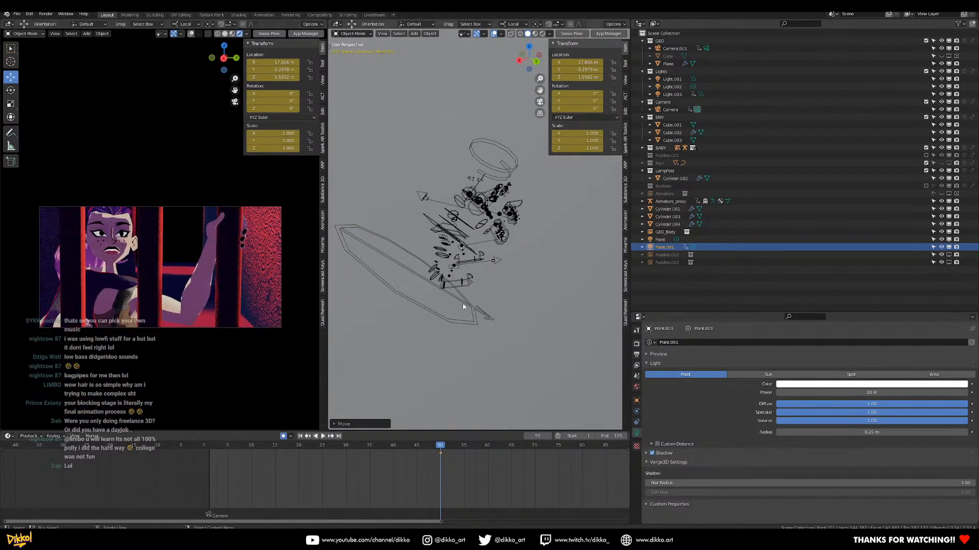
{"action": "middle_click_drag", "start_coordinate": [355, 321], "coordinate": [579, 240]}
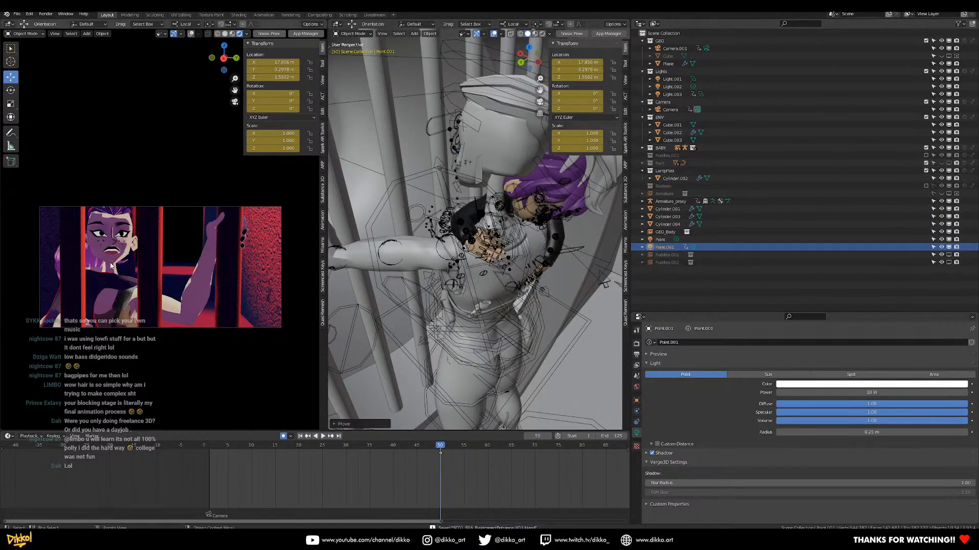
Render the current frame, compare the result with the working scene, and close the render window
{"action": "key", "text": "F12"}
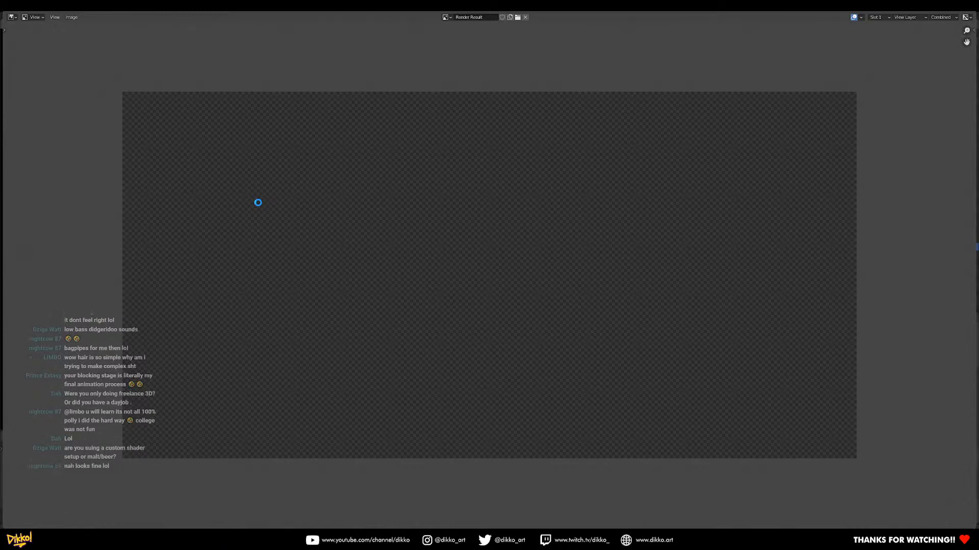
{"action": "key", "text": "Escape"}
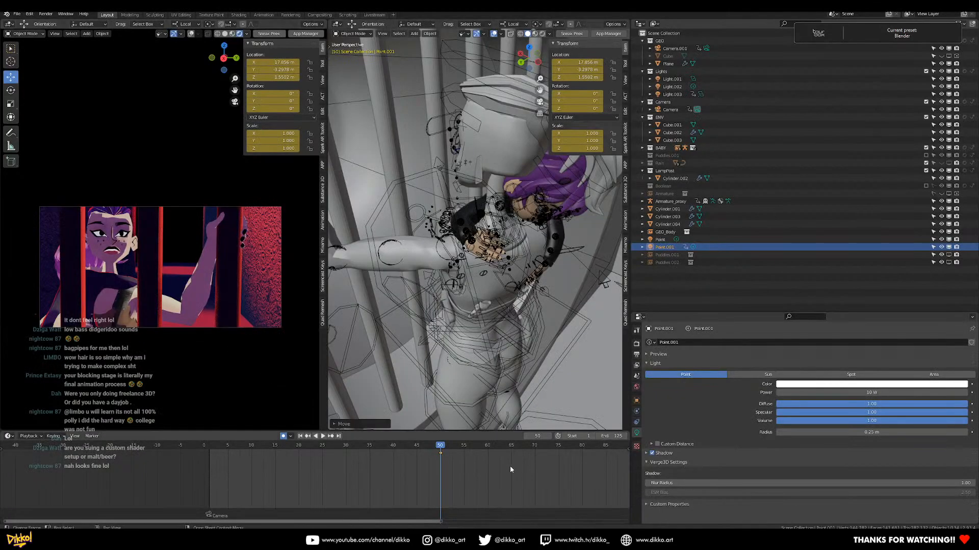
{"action": "mouse_move", "coordinate": [700, 535]}
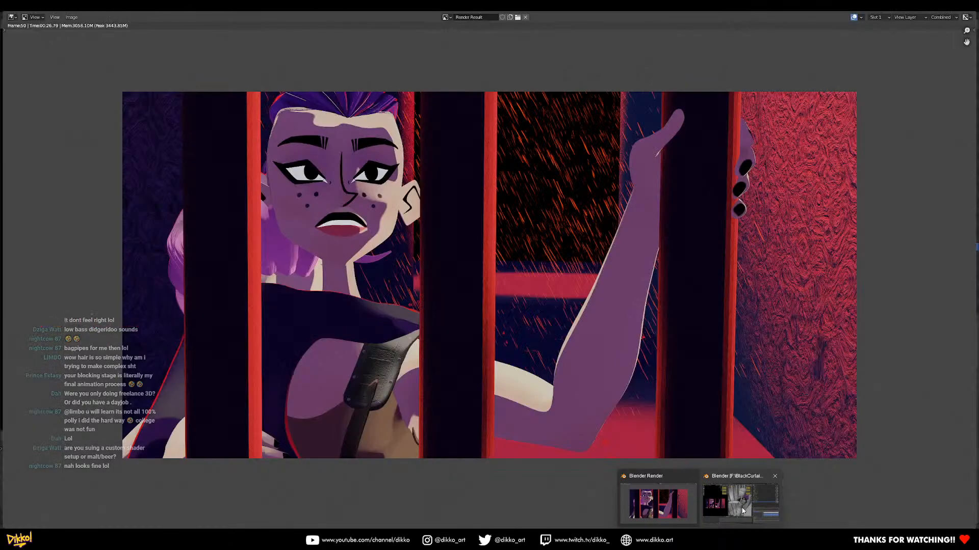
{"action": "left_click", "coordinate": [742, 510]}
{"action": "mouse_move", "coordinate": [700, 536]}
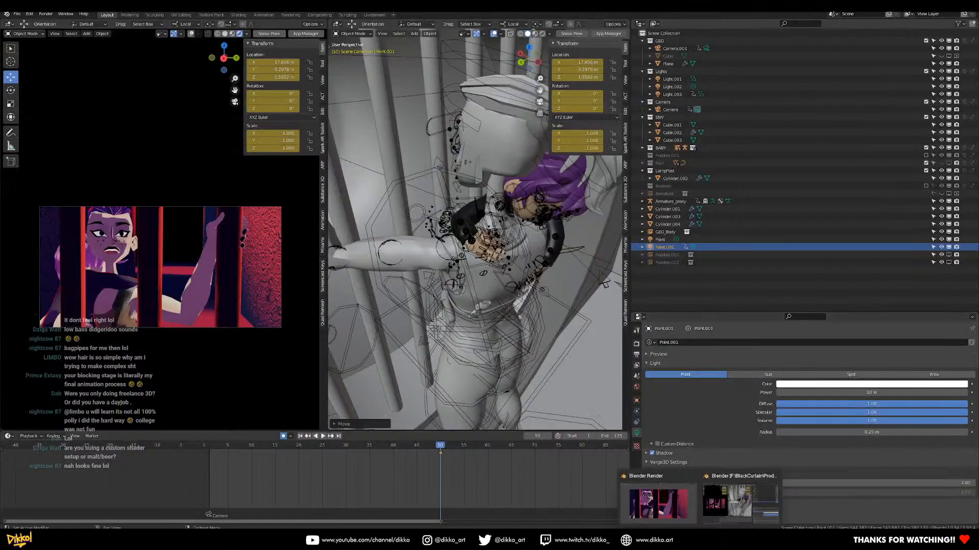
{"action": "left_click", "coordinate": [642, 501]}
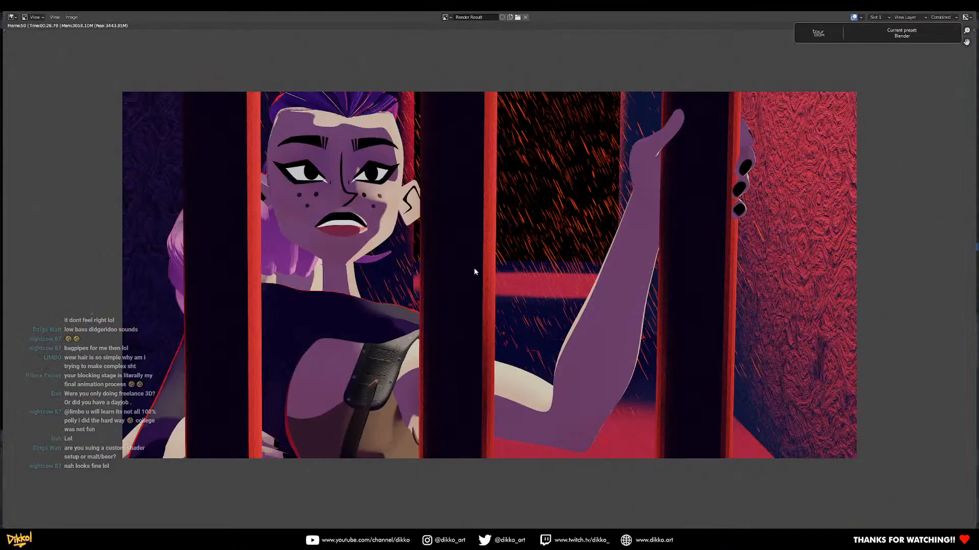
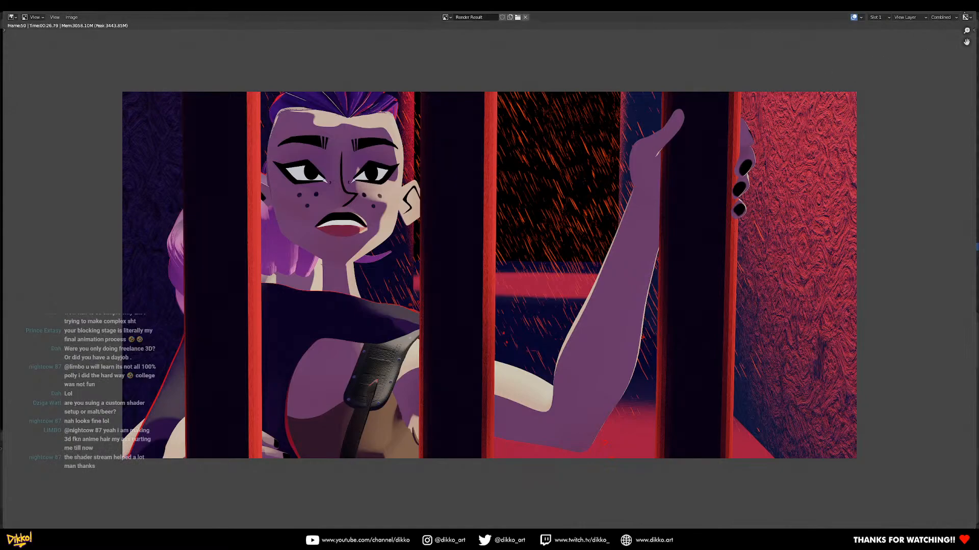
{"action": "left_click", "coordinate": [964, 12]}
Enable Ambient Occlusion in the scene's render settings and increase its distance
{"action": "middle_click_drag", "start_coordinate": [482, 277], "coordinate": [515, 86]}
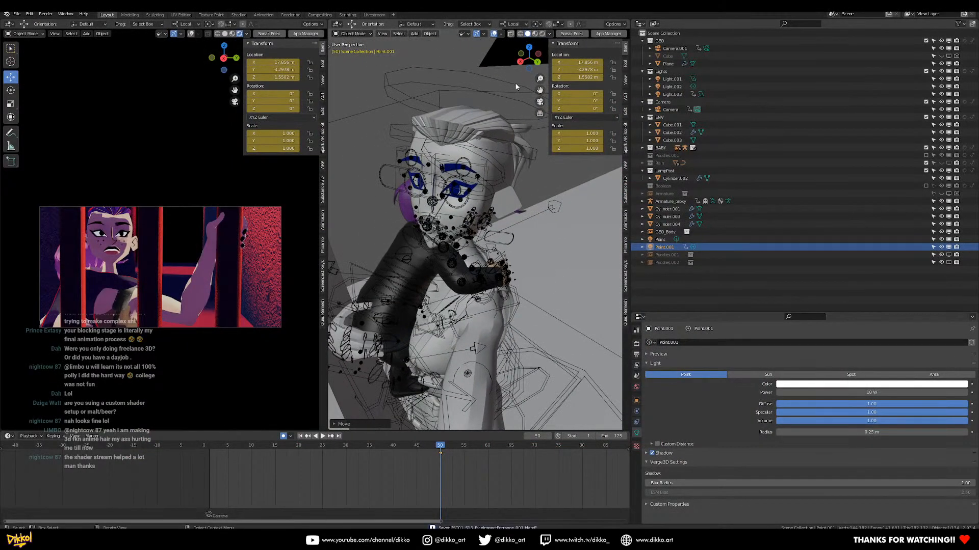
{"action": "left_click", "coordinate": [515, 84]}
{"action": "left_click", "coordinate": [515, 83]}
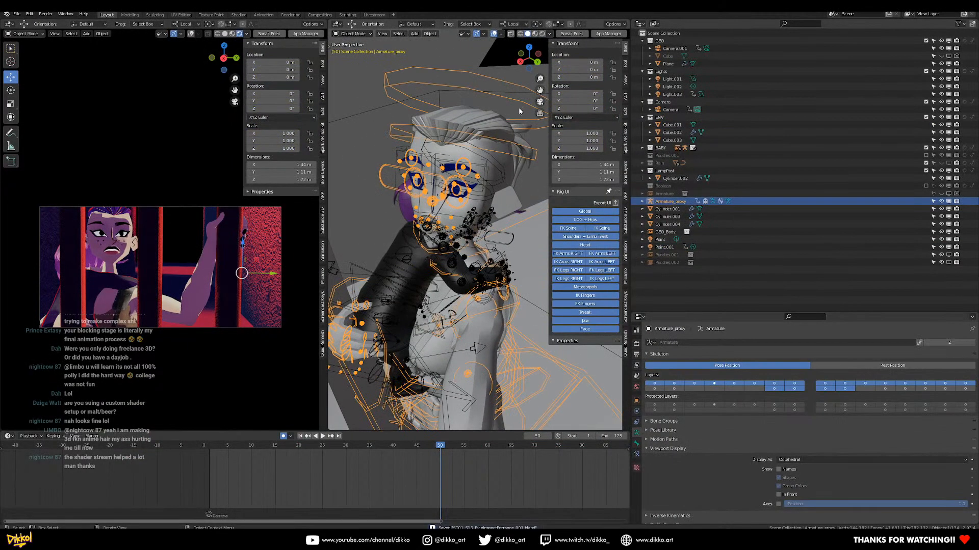
{"action": "left_click", "coordinate": [636, 344]}
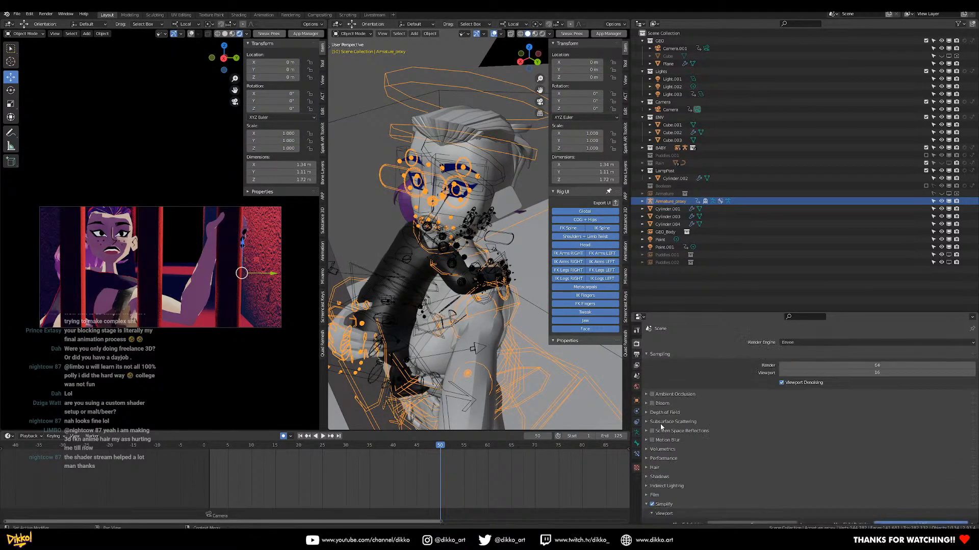
{"action": "left_click", "coordinate": [647, 395]}
{"action": "left_click", "coordinate": [646, 451]}
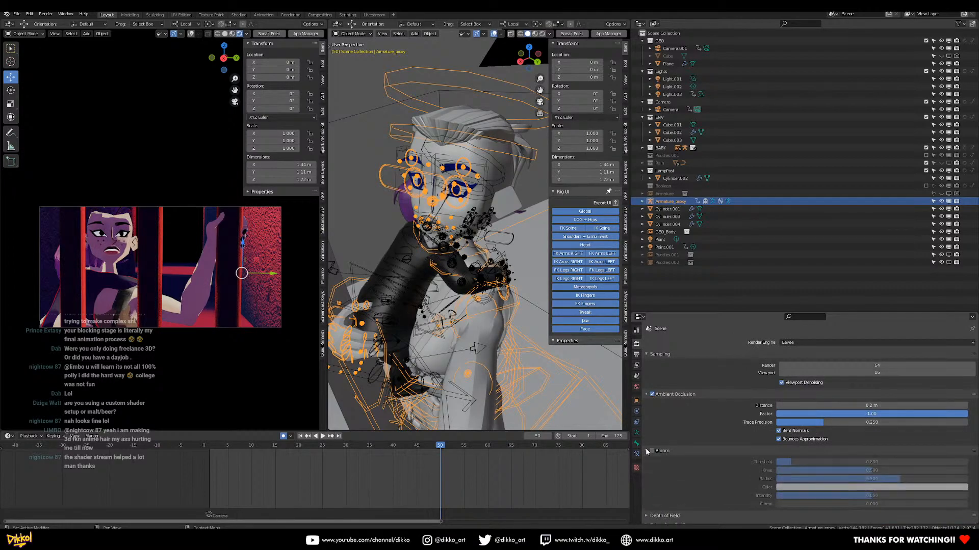
{"action": "left_click_drag", "start_coordinate": [837, 405], "coordinate": [928, 406]}
{"action": "scroll", "coordinate": [658, 475], "scroll_direction": "down", "scroll_amount": 3}
Enable Screen Space Reflections with Refraction, and turn on Bloom for the render
{"action": "left_click", "coordinate": [652, 473]}
{"action": "left_click", "coordinate": [646, 473]}
{"action": "left_click", "coordinate": [779, 484]}
{"action": "scroll", "coordinate": [659, 457], "scroll_direction": "down", "scroll_amount": 3}
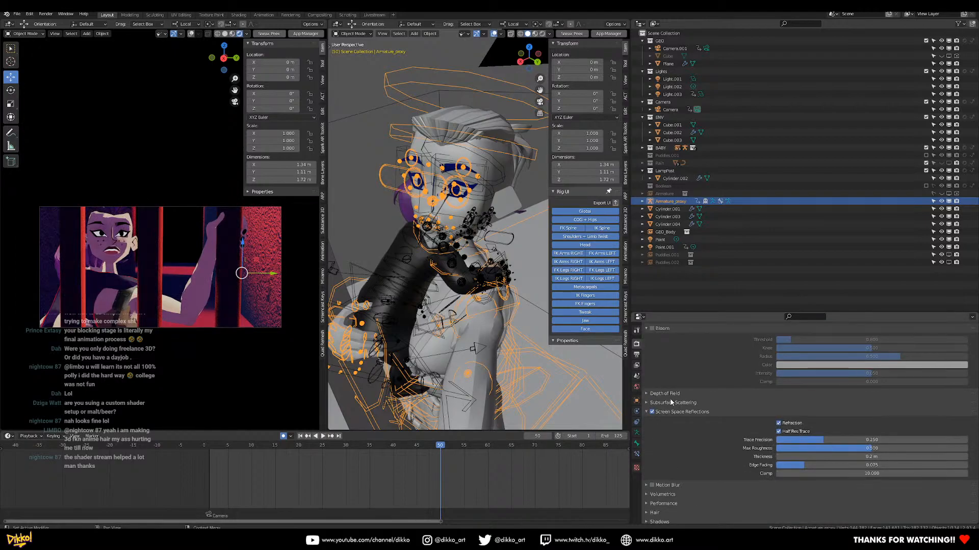
{"action": "scroll", "coordinate": [671, 403], "scroll_direction": "up", "scroll_amount": 3}
{"action": "left_click", "coordinate": [652, 389]}
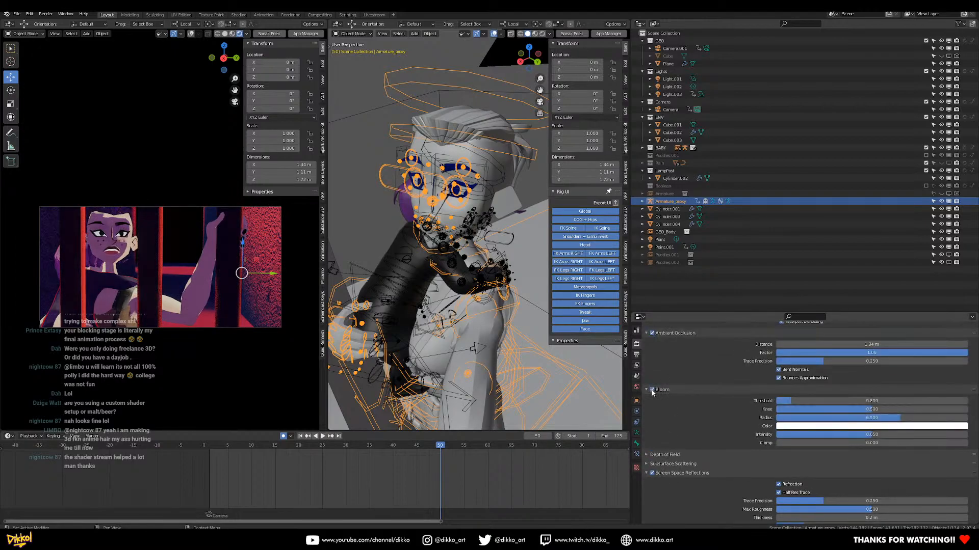
Turn on Contact Shadows for the point light beside the barred opening
{"action": "middle_click_drag", "start_coordinate": [503, 317], "coordinate": [405, 338]}
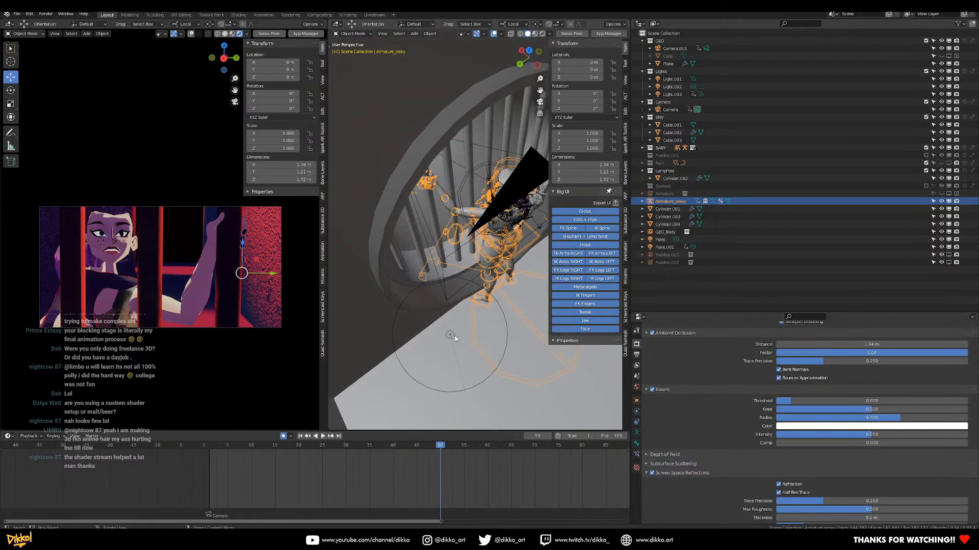
{"action": "left_click", "coordinate": [454, 335]}
{"action": "left_click", "coordinate": [636, 433]}
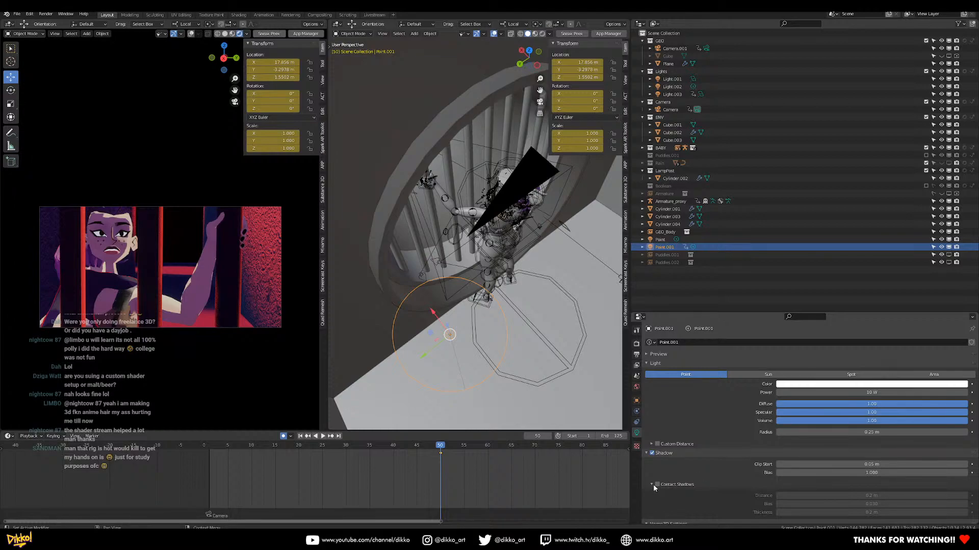
{"action": "left_click", "coordinate": [656, 484]}
{"action": "left_click", "coordinate": [656, 484]}
{"action": "left_click", "coordinate": [657, 484]}
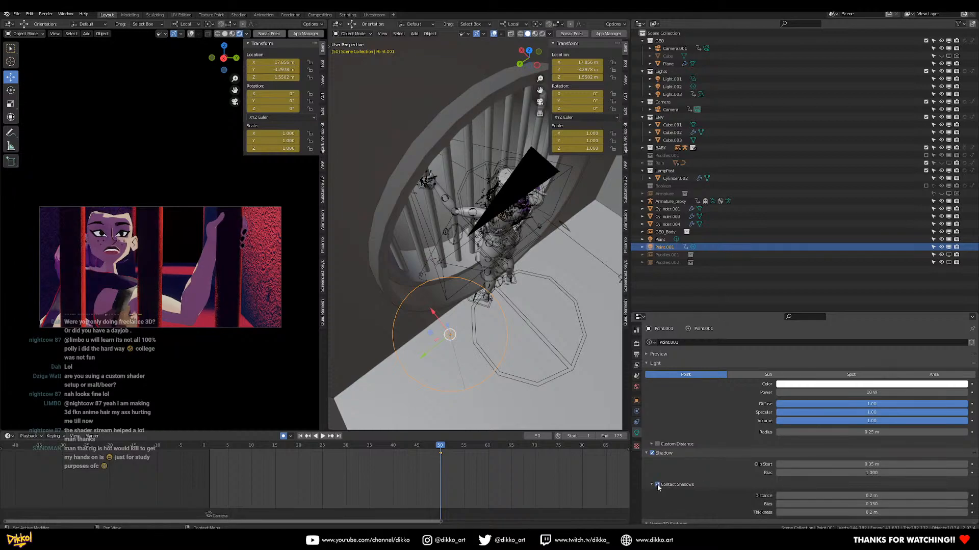
{"action": "scroll", "coordinate": [512, 348], "scroll_direction": "down", "scroll_amount": 3}
Turn on Contact Shadows for the area light high above the character, and save the file
{"action": "middle_click_drag", "start_coordinate": [512, 350], "coordinate": [450, 218]}
{"action": "left_click", "coordinate": [445, 181]}
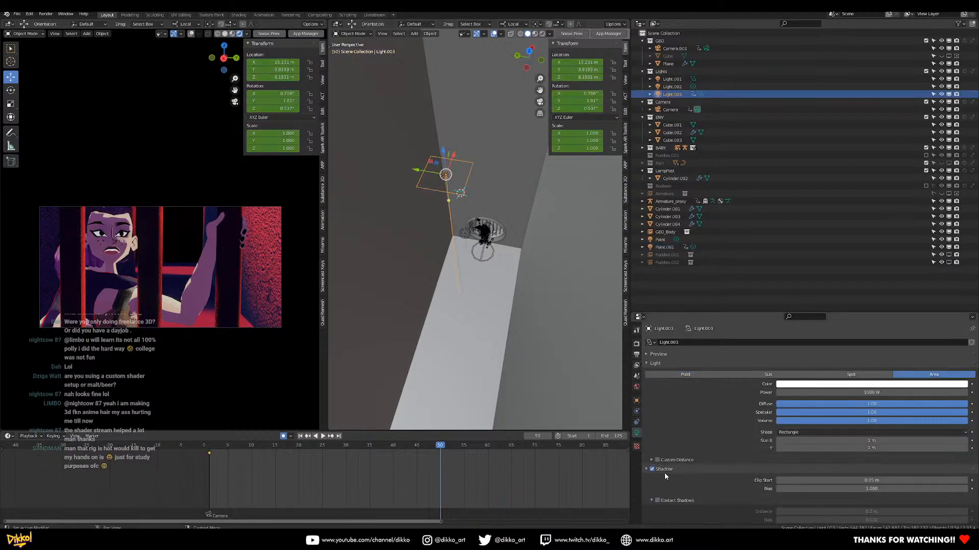
{"action": "left_click", "coordinate": [657, 501]}
{"action": "left_click", "coordinate": [657, 501]}
{"action": "left_click", "coordinate": [657, 501]}
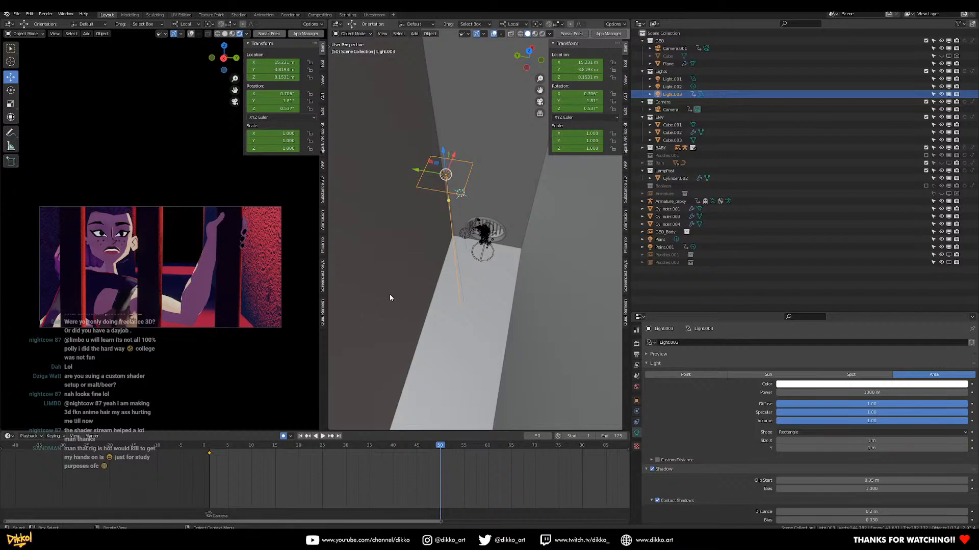
{"action": "scroll", "coordinate": [470, 258], "scroll_direction": "up", "scroll_amount": 4}
{"action": "key", "text": "ctrl+s"}
Switch the character's body armature to Pose Mode and focus on its global control on the floor
{"action": "left_click", "coordinate": [502, 228]}
{"action": "scroll", "coordinate": [479, 301], "scroll_direction": "up", "scroll_amount": 2}
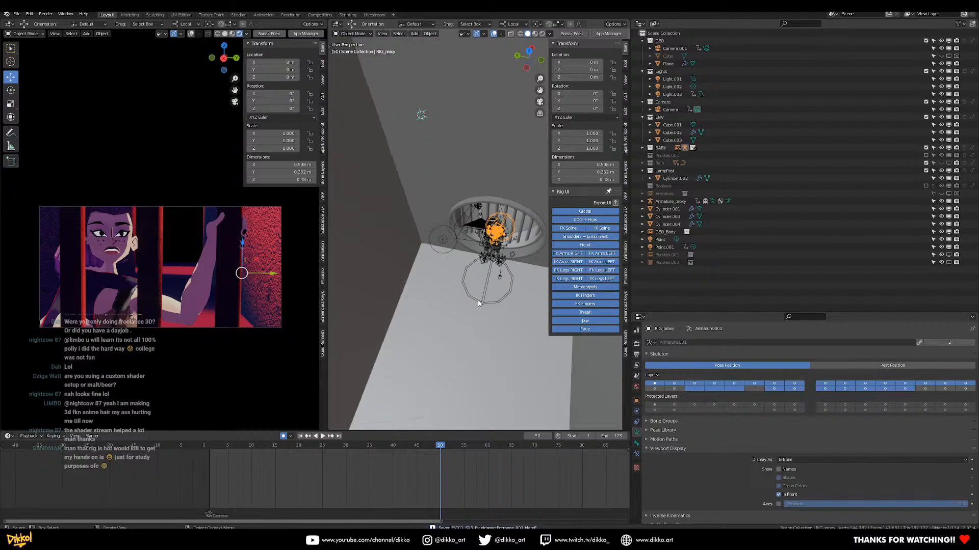
{"action": "left_click", "coordinate": [480, 301]}
{"action": "left_click", "coordinate": [353, 34]}
{"action": "left_click", "coordinate": [352, 59]}
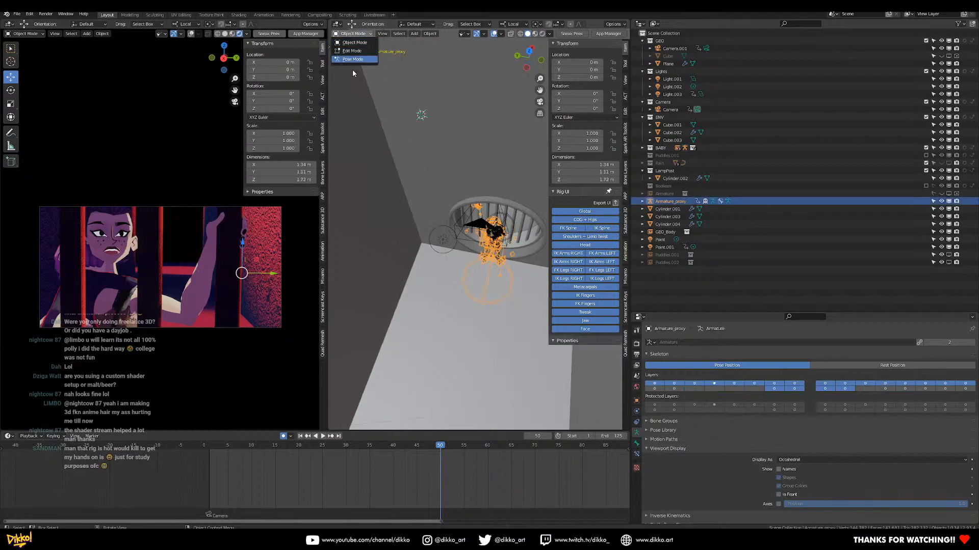
{"action": "left_click", "coordinate": [483, 283]}
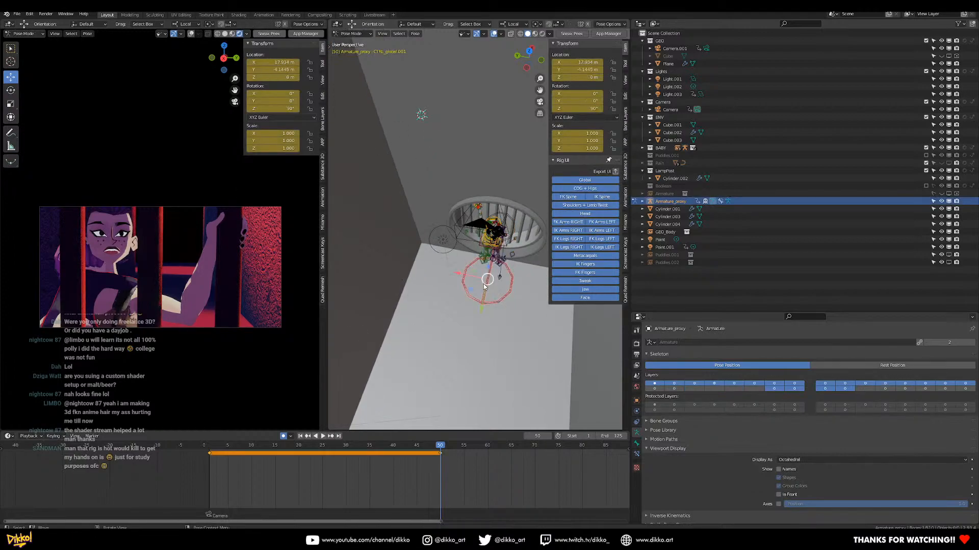
{"action": "key", "text": "KP_Decimal"}
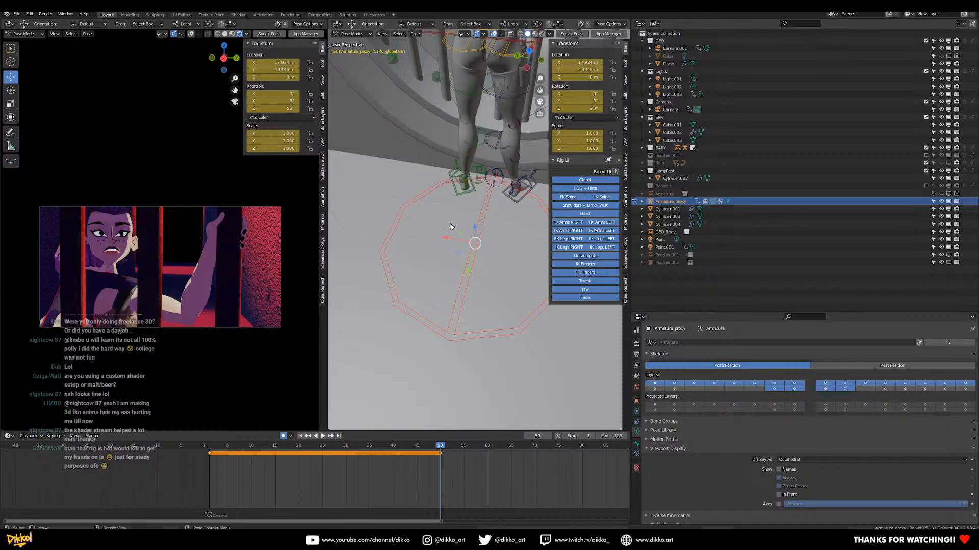
Inspect the character's torso and raised arm around the bars, and set the camera view to solid shading
{"action": "scroll", "coordinate": [460, 206], "scroll_direction": "down", "scroll_amount": 1}
{"action": "middle_click_drag", "start_coordinate": [460, 206], "coordinate": [368, 226]}
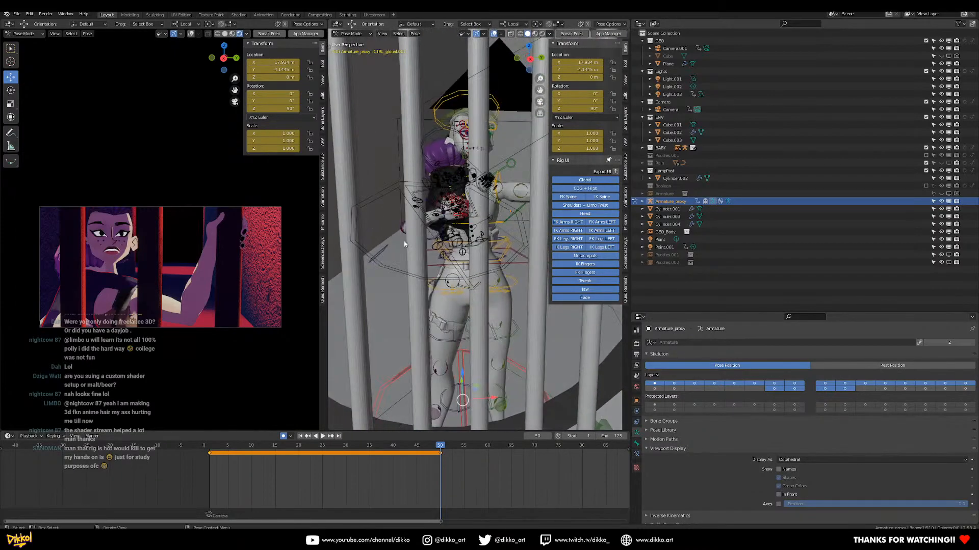
{"action": "scroll", "coordinate": [404, 240], "scroll_direction": "up", "scroll_amount": 5}
{"action": "middle_click_drag", "start_coordinate": [444, 183], "coordinate": [454, 233], "text": "shift"}
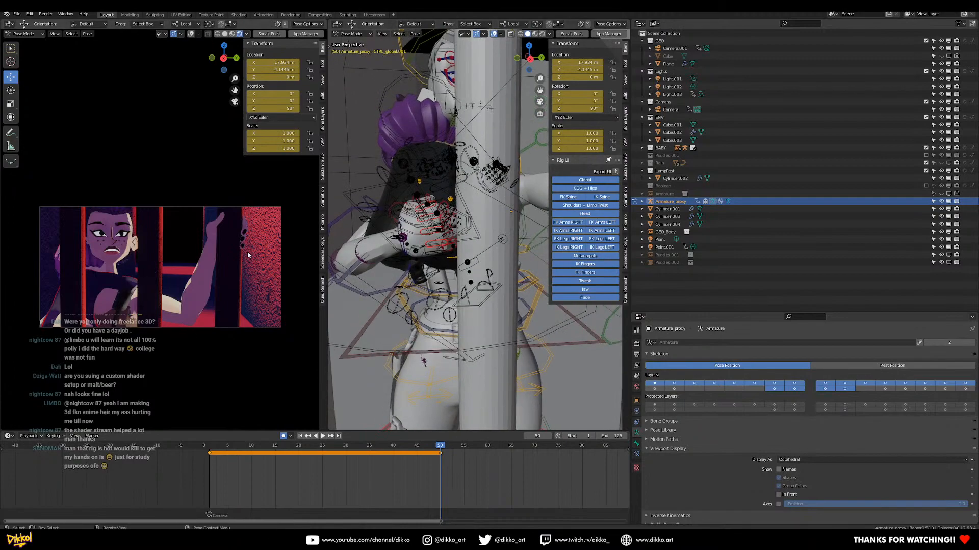
{"action": "middle_click_drag", "start_coordinate": [498, 170], "coordinate": [495, 255], "text": "shift"}
{"action": "middle_click_drag", "start_coordinate": [474, 214], "coordinate": [479, 236]}
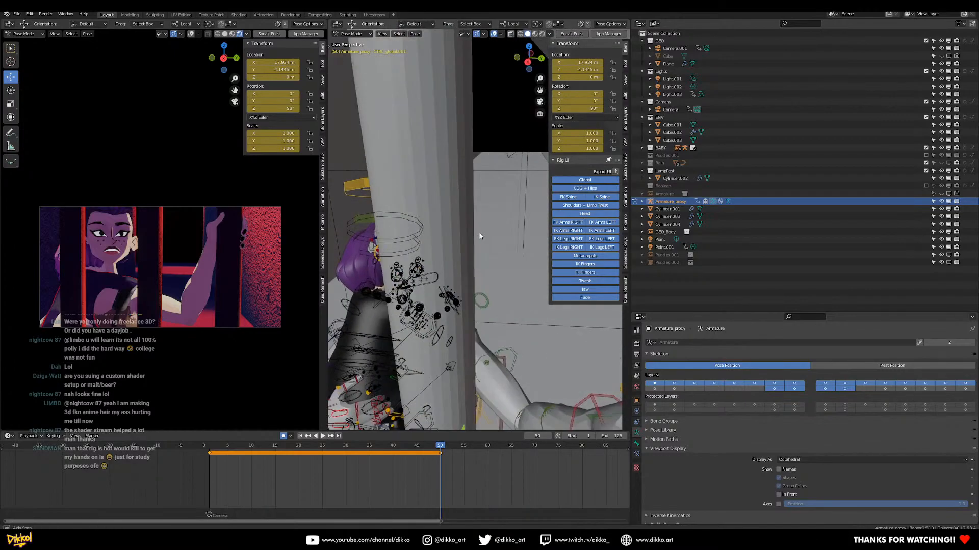
{"action": "middle_click_drag", "start_coordinate": [459, 142], "coordinate": [492, 44]}
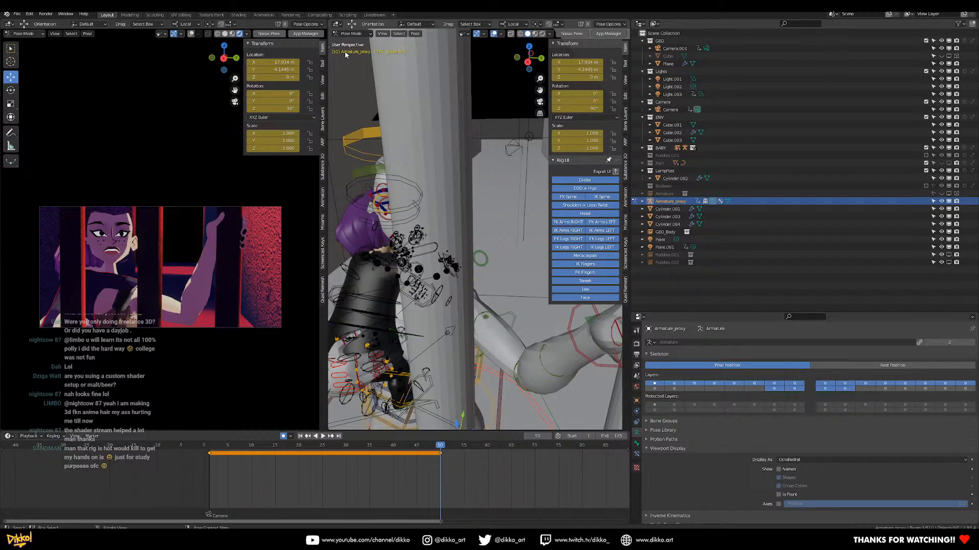
{"action": "left_click", "coordinate": [225, 34]}
Select the IK control of the hand gripping the bar and check the bent arm's pose
{"action": "middle_click_drag", "start_coordinate": [518, 312], "coordinate": [456, 200], "text": "shift"}
{"action": "left_click", "coordinate": [486, 218]}
{"action": "scroll", "coordinate": [486, 218], "scroll_direction": "down", "scroll_amount": 3}
{"action": "scroll", "coordinate": [499, 189], "scroll_direction": "up", "scroll_amount": 2}
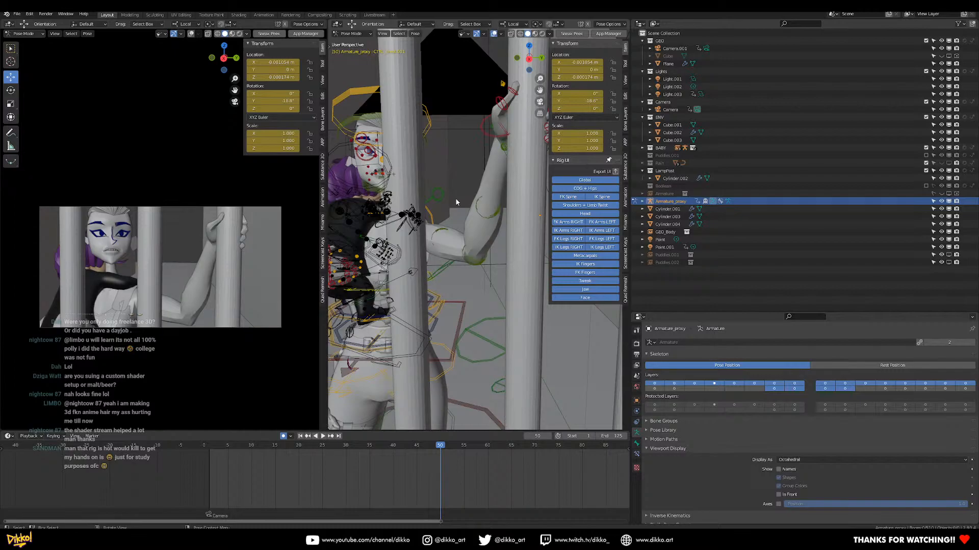
{"action": "middle_click_drag", "start_coordinate": [456, 202], "coordinate": [334, 214]}
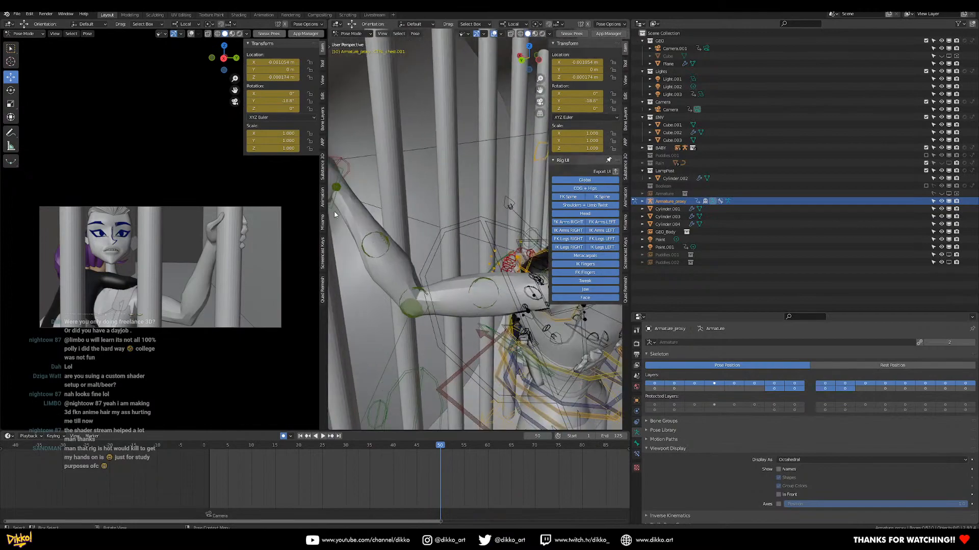
{"action": "left_click", "coordinate": [335, 210]}
{"action": "scroll", "coordinate": [439, 275], "scroll_direction": "down", "scroll_amount": 3}
{"action": "middle_click_drag", "start_coordinate": [466, 290], "coordinate": [521, 275]}
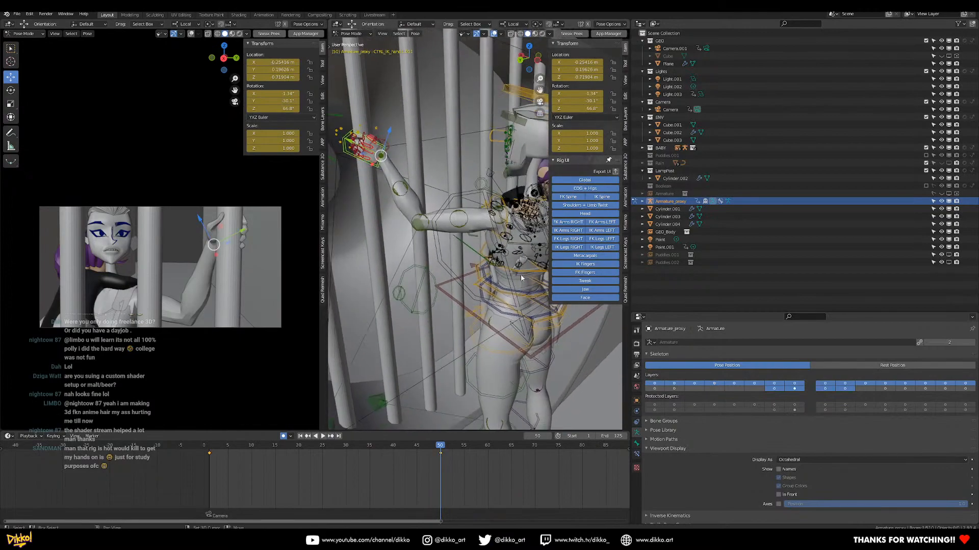
Go to frame 60 and select the IK control of the hand gripping the bar
{"action": "left_click", "coordinate": [466, 317]}
{"action": "left_click_drag", "start_coordinate": [442, 447], "coordinate": [486, 452]}
{"action": "middle_click_drag", "start_coordinate": [374, 178], "coordinate": [443, 269], "text": "shift"}
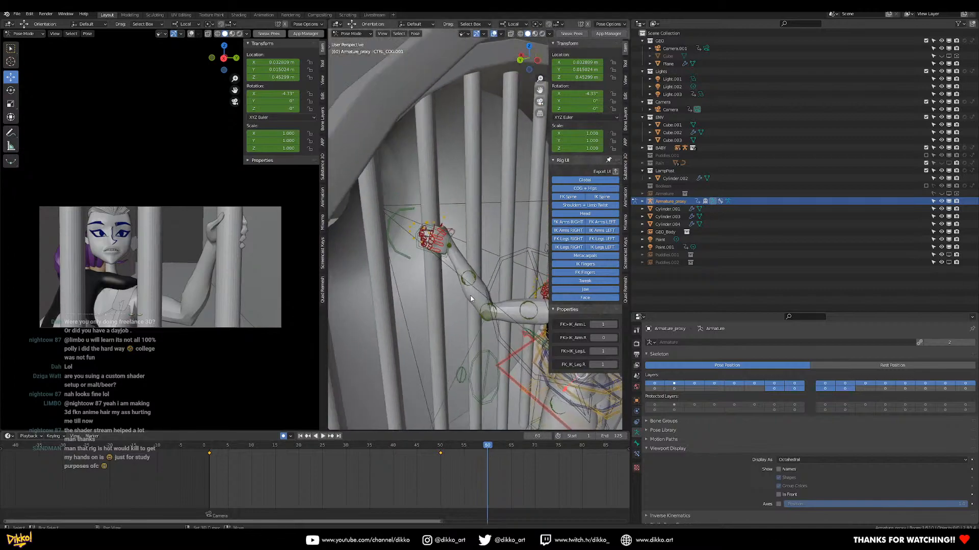
{"action": "left_click", "coordinate": [421, 249]}
{"action": "key", "text": "KP_Decimal"}
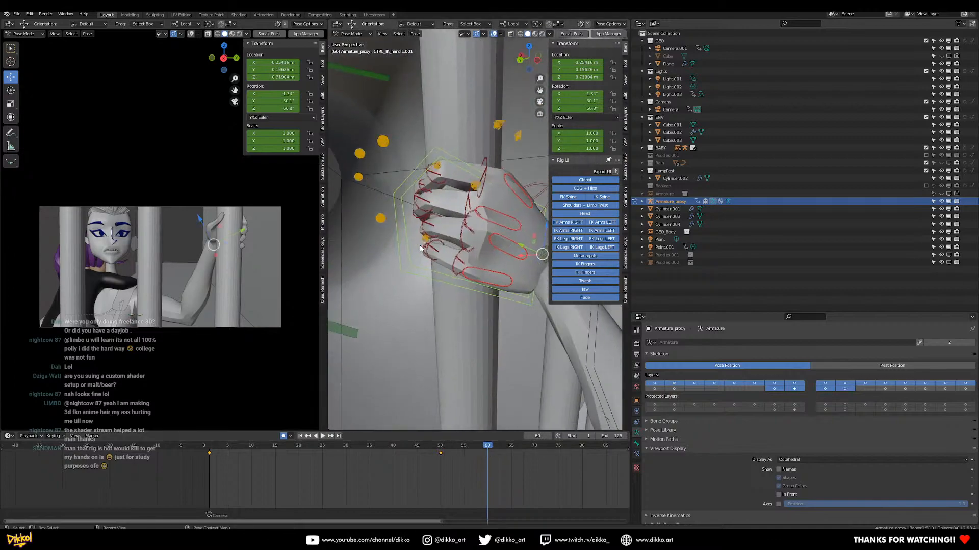
Set the transform orientation to Global and slide the hand's IK control about 0.12 m down the bar along Z
{"action": "scroll", "coordinate": [425, 247], "scroll_direction": "down", "scroll_amount": 4}
{"action": "middle_click_drag", "start_coordinate": [426, 247], "coordinate": [457, 183]}
{"action": "scroll", "coordinate": [433, 191], "scroll_direction": "up", "scroll_amount": 2}
{"action": "left_click", "coordinate": [514, 24]}
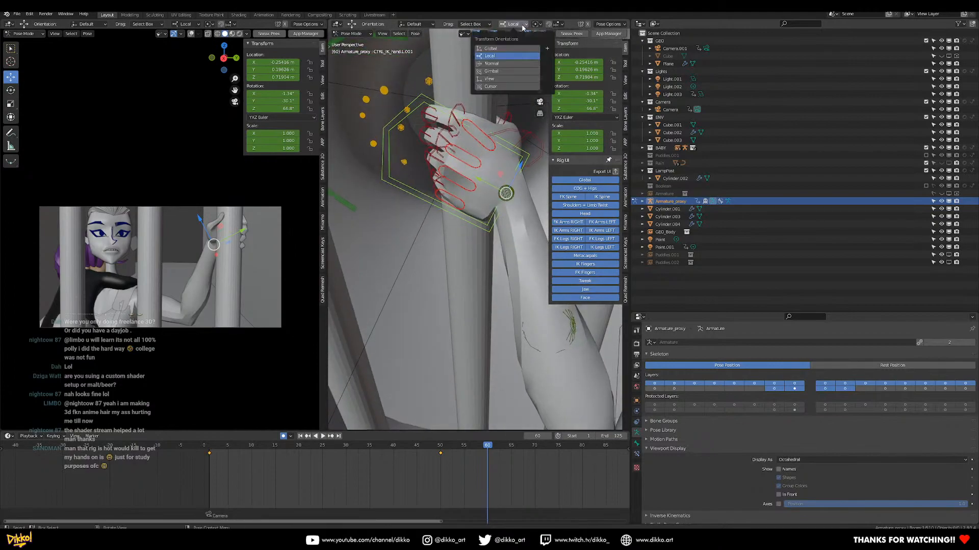
{"action": "left_click", "coordinate": [510, 49]}
{"action": "key", "text": "g"}
{"action": "key", "text": "z"}
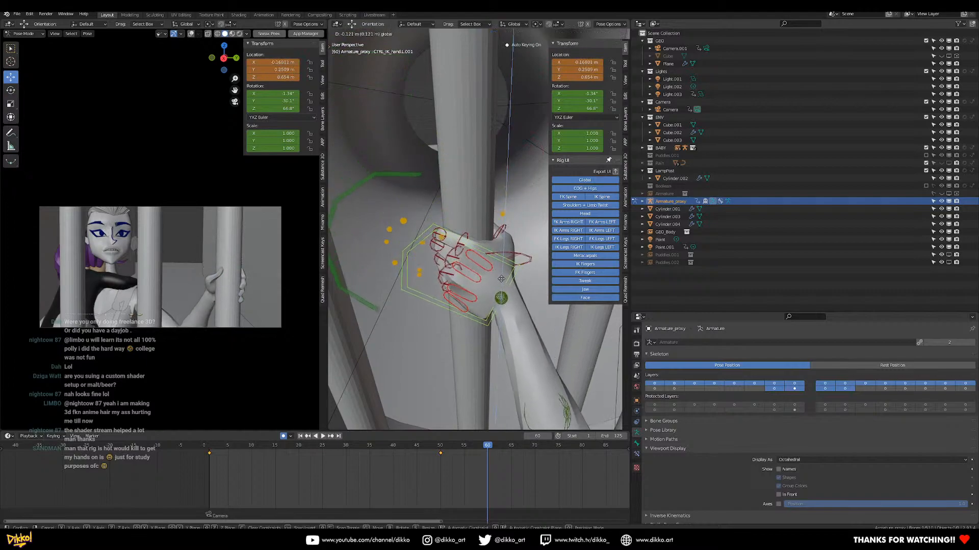
{"action": "left_click", "coordinate": [501, 279]}
Select the head control at frame 60 and turn the head with a trackball rotation
{"action": "scroll", "coordinate": [479, 393], "scroll_direction": "down", "scroll_amount": 2}
{"action": "middle_click_drag", "start_coordinate": [459, 291], "coordinate": [460, 246]}
{"action": "scroll", "coordinate": [550, 312], "scroll_direction": "down", "scroll_amount": 5}
{"action": "scroll", "coordinate": [472, 265], "scroll_direction": "up", "scroll_amount": 2}
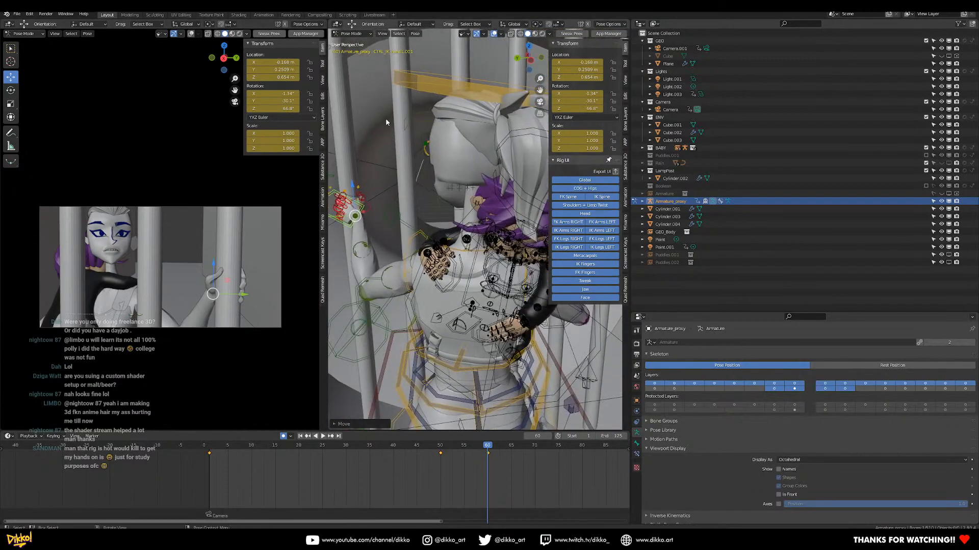
{"action": "left_click", "coordinate": [424, 84]}
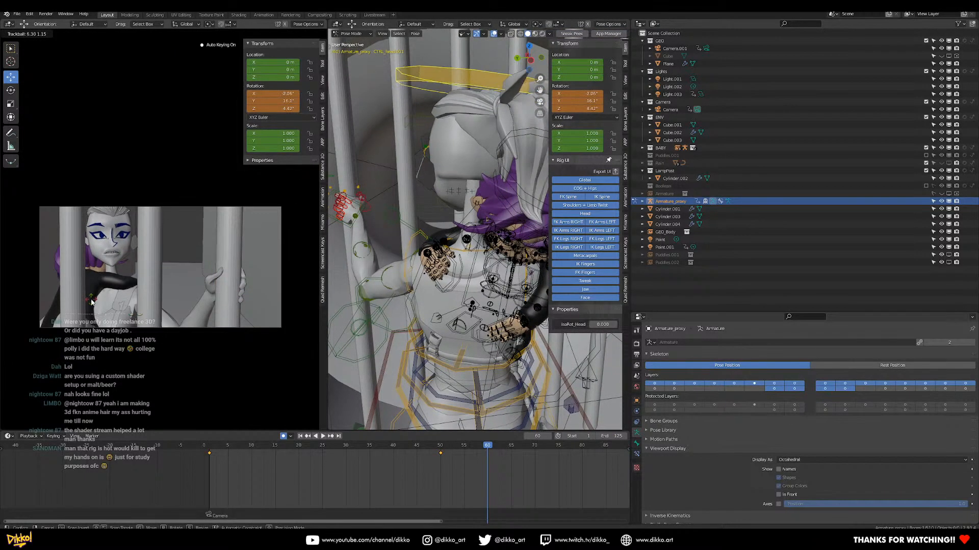
{"action": "key", "text": "r"}
{"action": "key", "text": "r"}
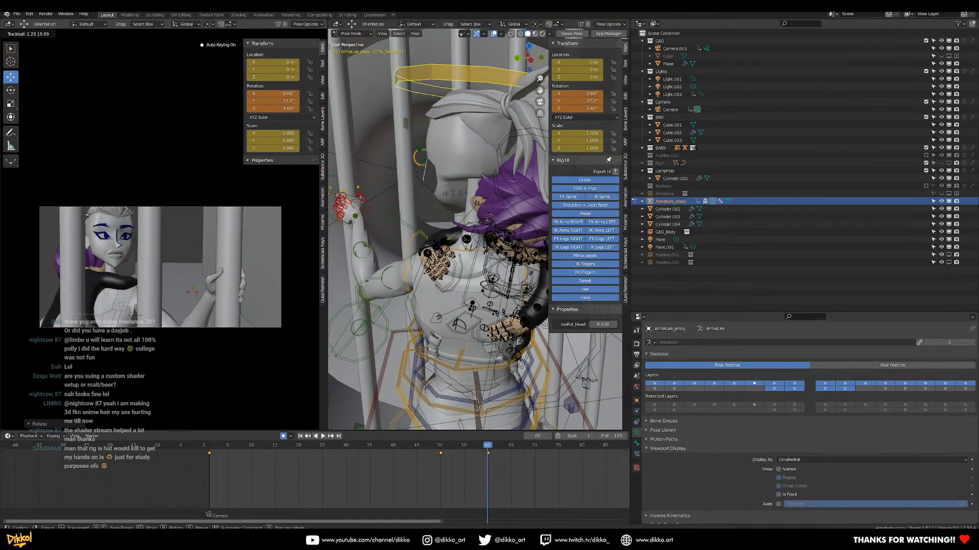
{"action": "left_click", "coordinate": [192, 295]}
Shift the head control slightly forward towards the bars and tilt the head in small rotations from the side view
{"action": "middle_click_drag", "start_coordinate": [444, 218], "coordinate": [435, 206]}
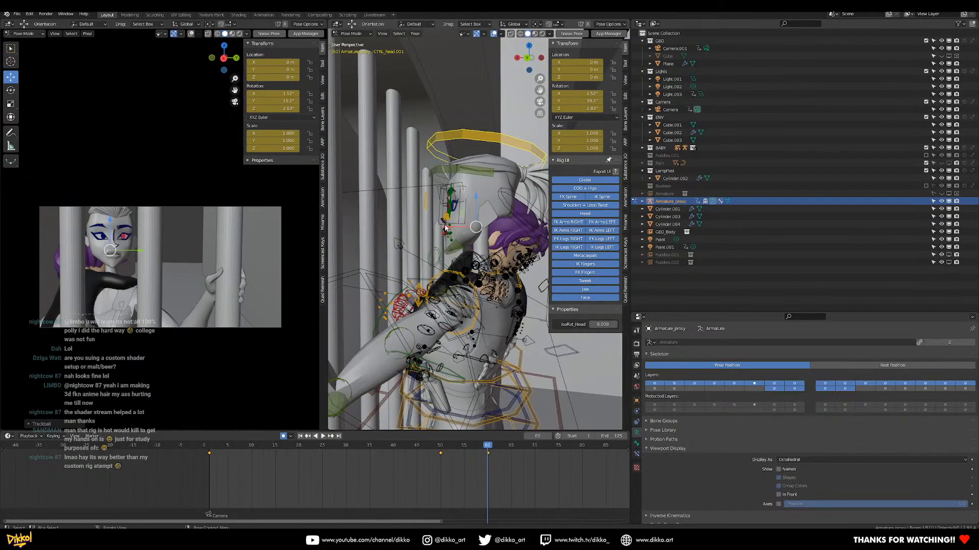
{"action": "key", "text": "g"}
{"action": "left_click", "coordinate": [441, 280]}
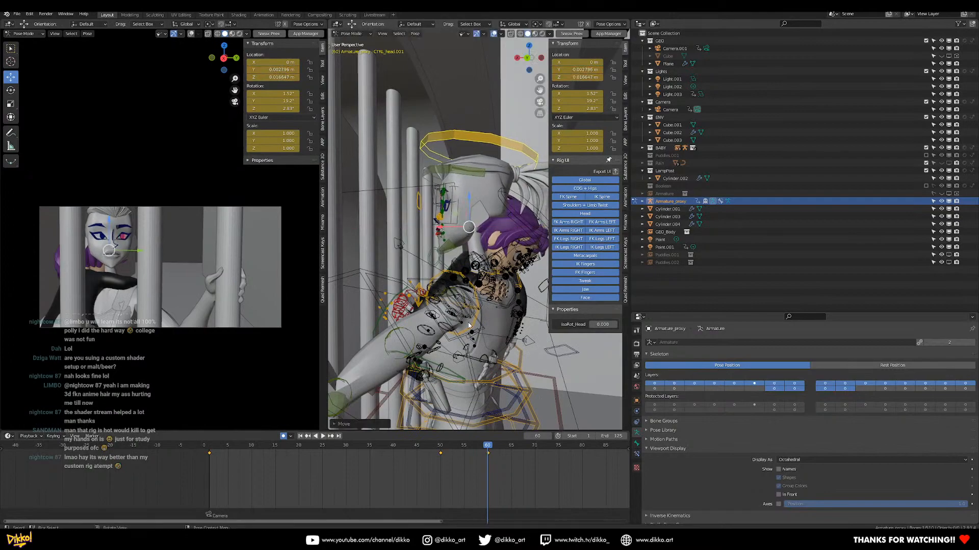
{"action": "key", "text": "r"}
{"action": "left_click", "coordinate": [495, 296]}
{"action": "middle_click_drag", "start_coordinate": [494, 295], "coordinate": [502, 248]}
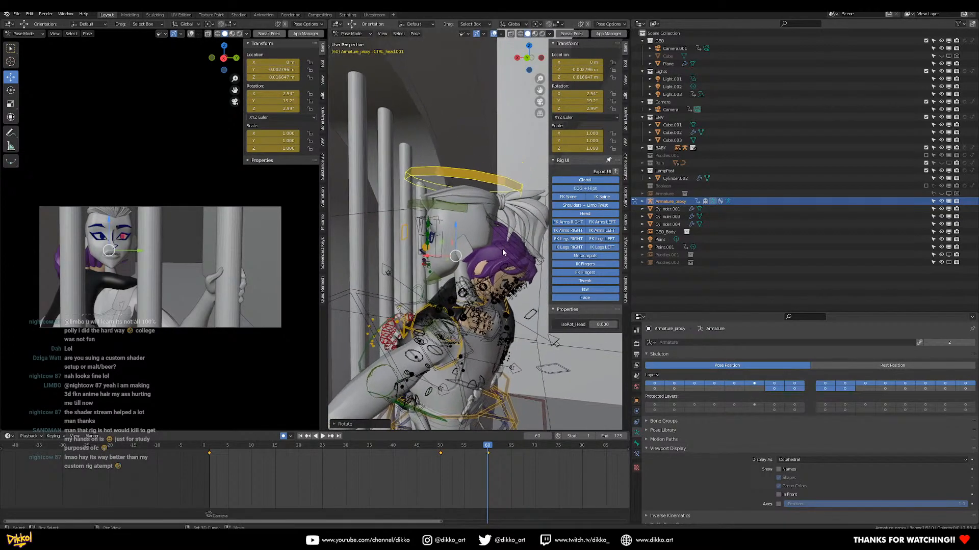
{"action": "key", "text": "r"}
{"action": "left_click", "coordinate": [531, 206]}
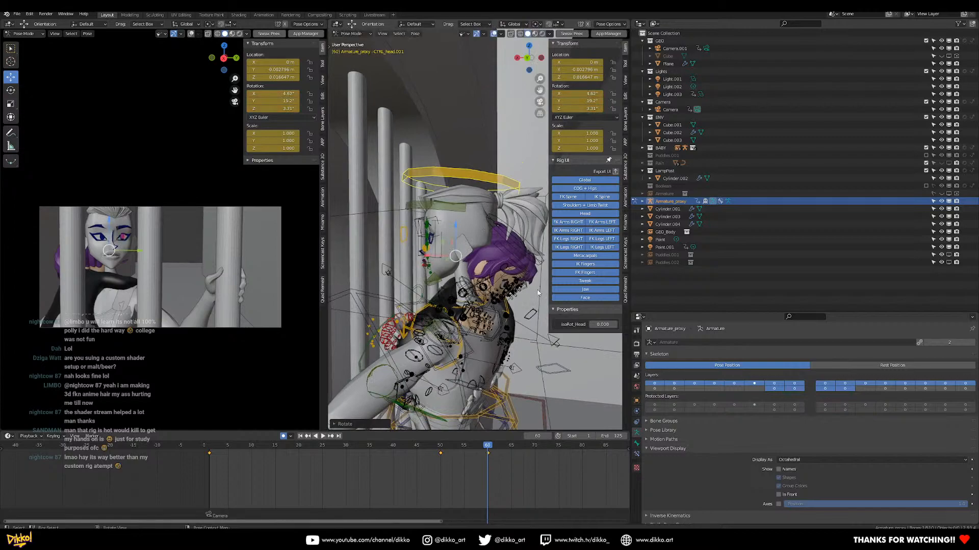
{"action": "key", "text": "r"}
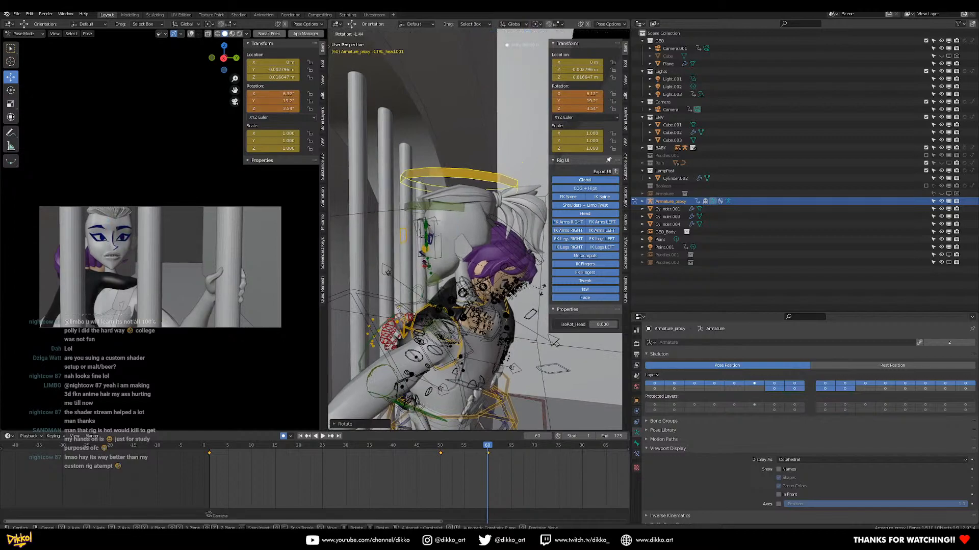
{"action": "left_click", "coordinate": [543, 293]}
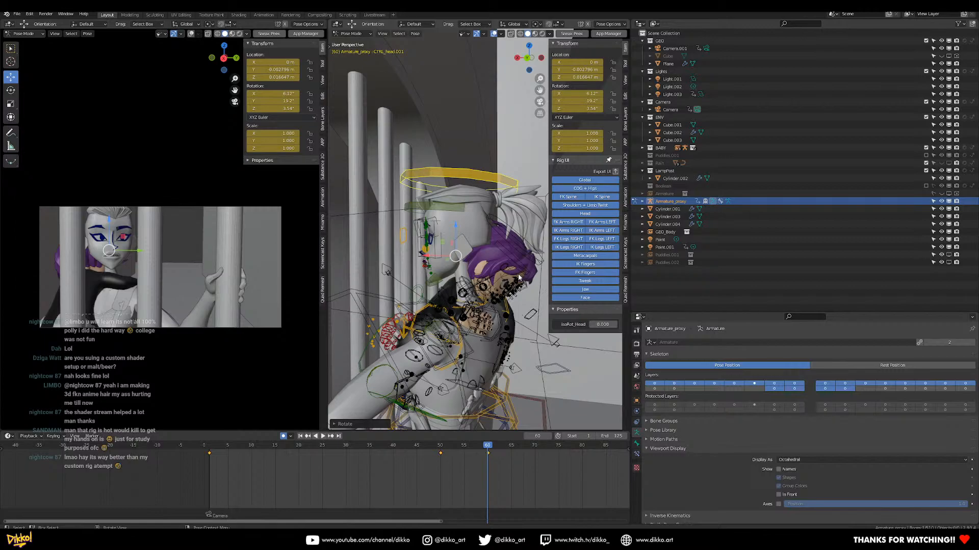
Try one more small tilt of the head control and undo it
{"action": "key", "text": "r"}
{"action": "left_click", "coordinate": [528, 276]}
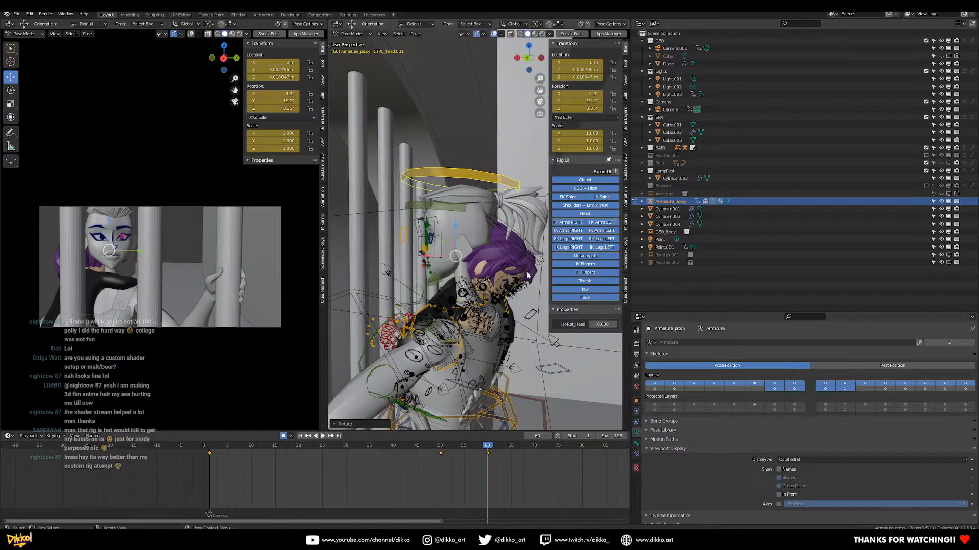
{"action": "middle_click_drag", "start_coordinate": [462, 314], "coordinate": [448, 235]}
{"action": "key", "text": "ctrl+z"}
Move the eye-target control in front of the face to adjust the character's gaze
{"action": "scroll", "coordinate": [430, 257], "scroll_direction": "up", "scroll_amount": 5}
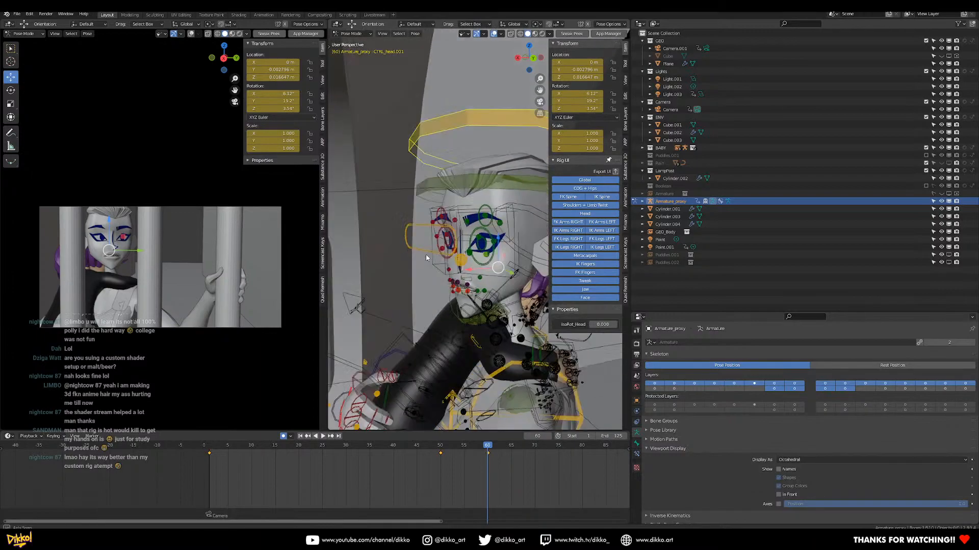
{"action": "left_click", "coordinate": [408, 264]}
{"action": "left_click_drag", "start_coordinate": [412, 214], "coordinate": [454, 283]}
Select the jaw control and raise it slightly to press the chin upward
{"action": "middle_click_drag", "start_coordinate": [453, 283], "coordinate": [492, 289]}
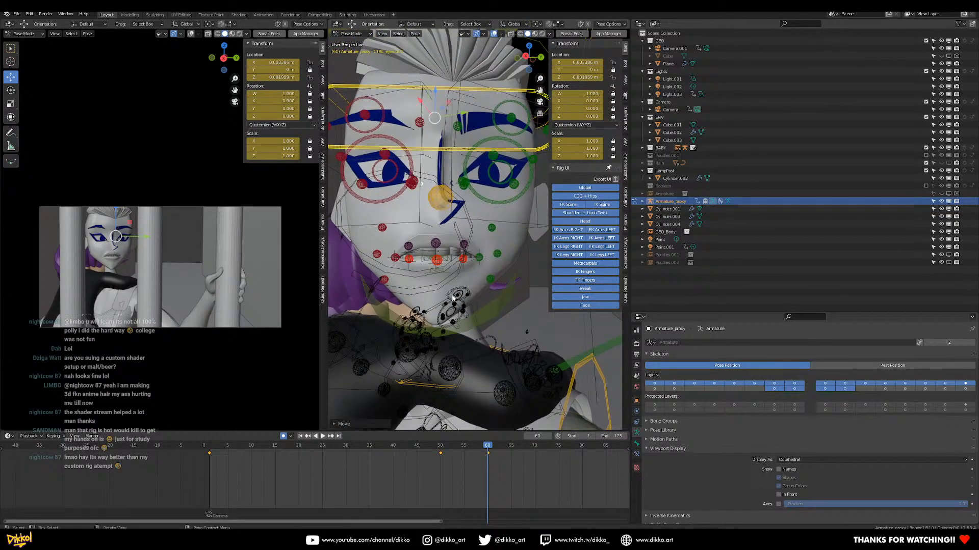
{"action": "left_click", "coordinate": [470, 290]}
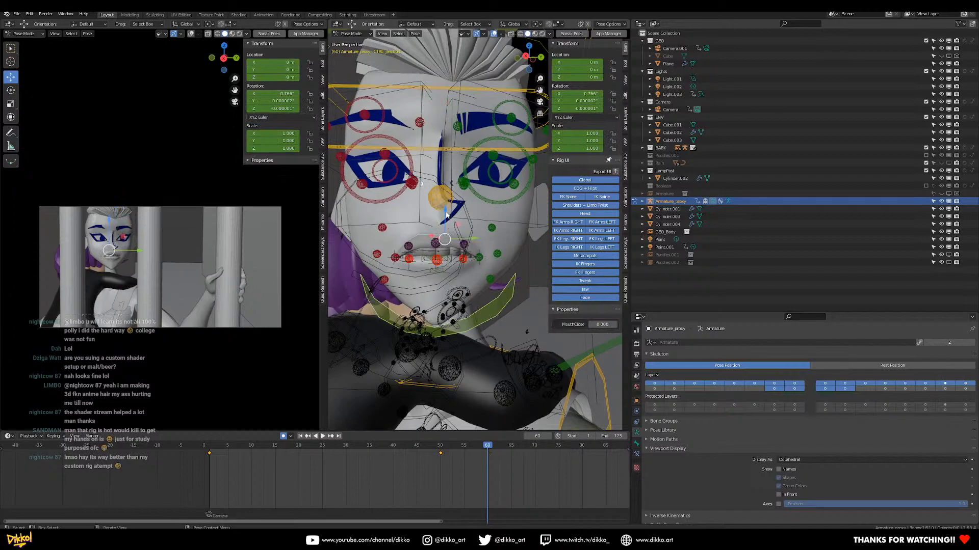
{"action": "key", "text": "g"}
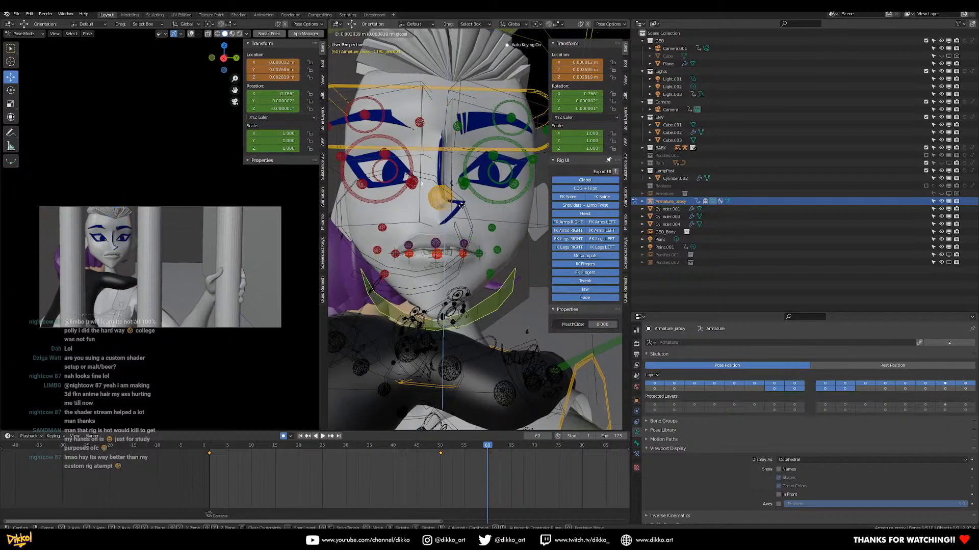
{"action": "left_click", "coordinate": [460, 205]}
Raise the middle upper and lower lip controls, and lower the pair beside them on the character's left side
{"action": "scroll", "coordinate": [473, 242], "scroll_direction": "up", "scroll_amount": 3}
{"action": "left_click", "coordinate": [396, 258]}
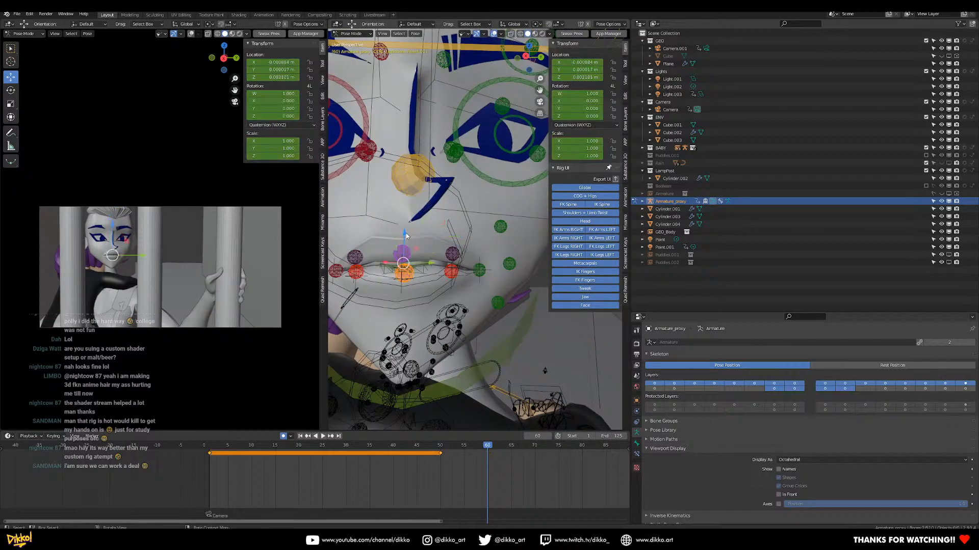
{"action": "key", "text": "g"}
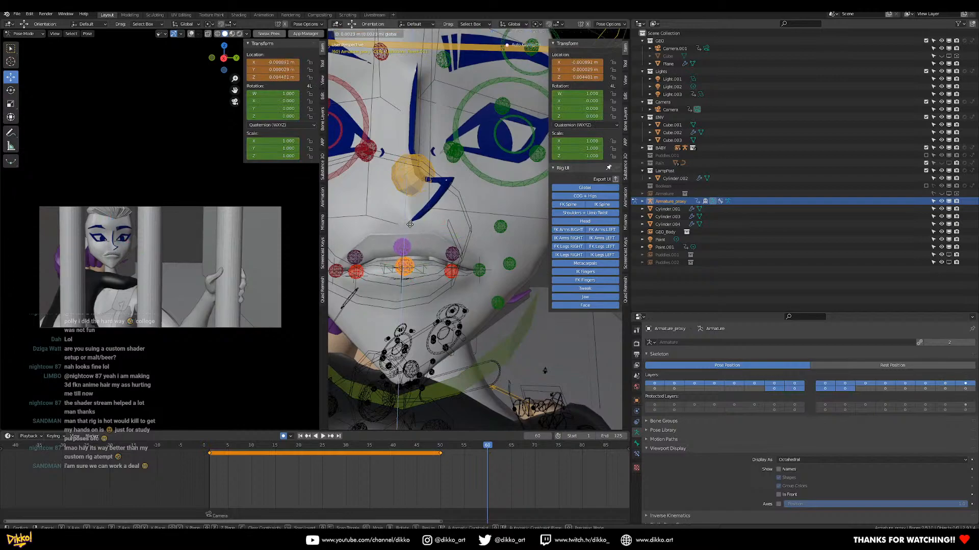
{"action": "left_click", "coordinate": [410, 226]}
{"action": "left_click", "coordinate": [455, 272]}
{"action": "key", "text": "g"}
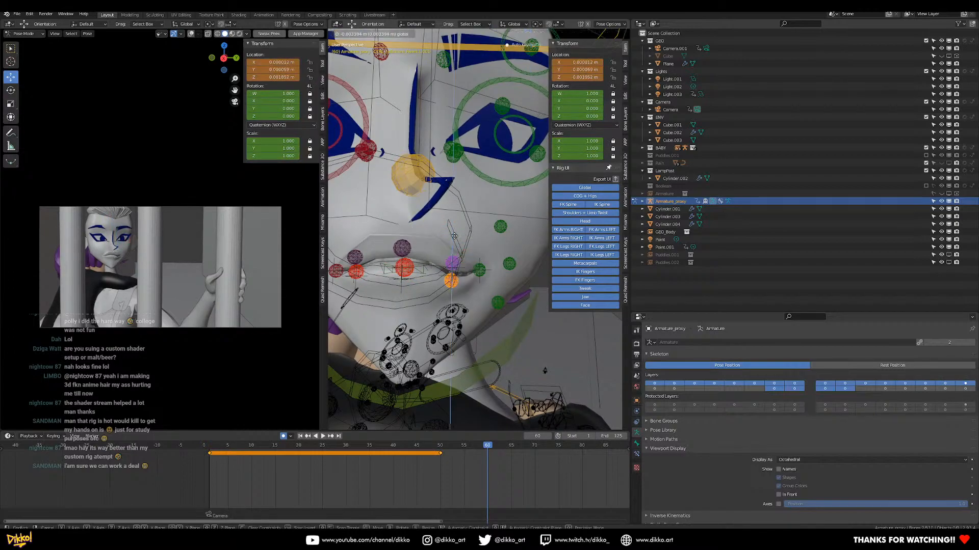
{"action": "left_click", "coordinate": [470, 257]}
Lower the character's left mouth-corner control slightly and raise the adjacent upper and lower lip controls along Z
{"action": "left_click", "coordinate": [479, 275]}
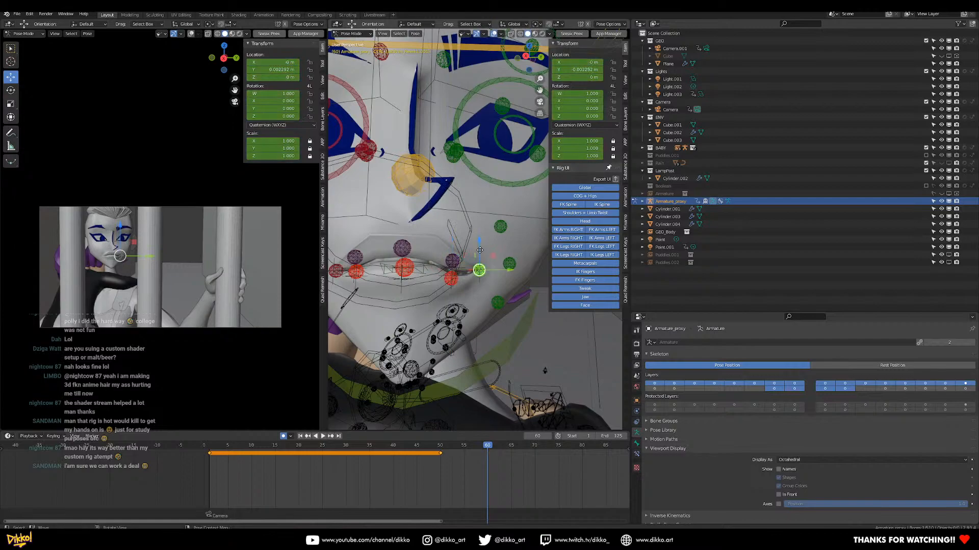
{"action": "key", "text": "g"}
{"action": "left_click_drag", "start_coordinate": [480, 252], "coordinate": [479, 255]}
{"action": "left_click", "coordinate": [452, 281]}
{"action": "left_click", "coordinate": [452, 259], "text": "shift"}
{"action": "key", "text": "g"}
{"action": "key", "text": "z"}
{"action": "left_click", "coordinate": [452, 236]}
Fine-tune the height of the left mouth-corner control along global Z
{"action": "middle_click_drag", "start_coordinate": [453, 236], "coordinate": [427, 269]}
{"action": "left_click", "coordinate": [482, 277]}
{"action": "key", "text": "g"}
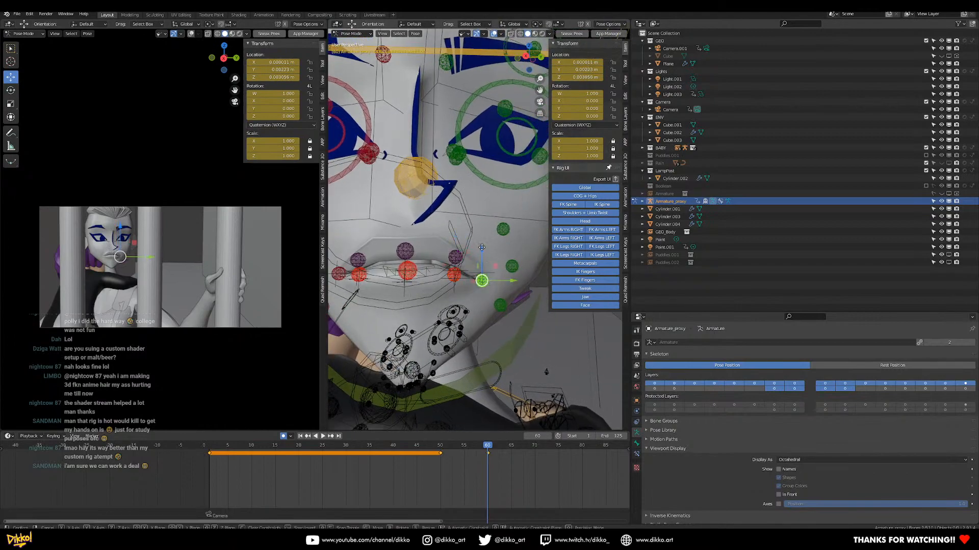
{"action": "key", "text": "z"}
{"action": "left_click", "coordinate": [482, 255]}
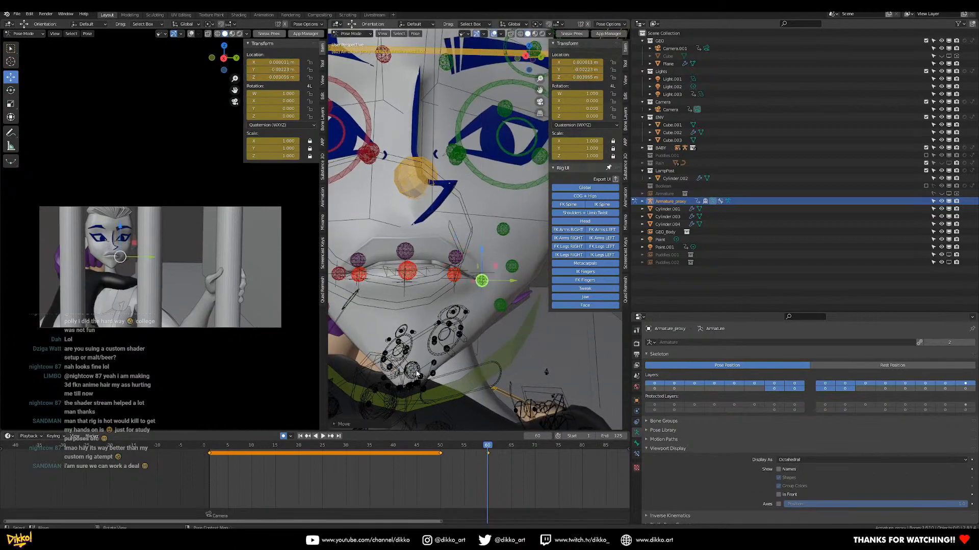
Rotate the jaw control around its local X axis to about 0.46°
{"action": "left_click", "coordinate": [499, 359]}
{"action": "key", "text": "r"}
{"action": "key", "text": "x"}
{"action": "key", "text": "x"}
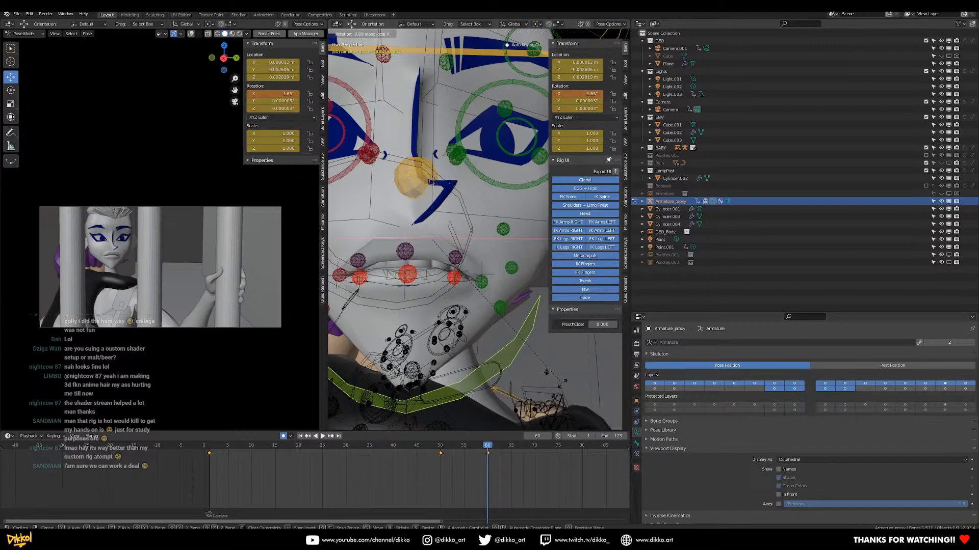
{"action": "left_click", "coordinate": [481, 359]}
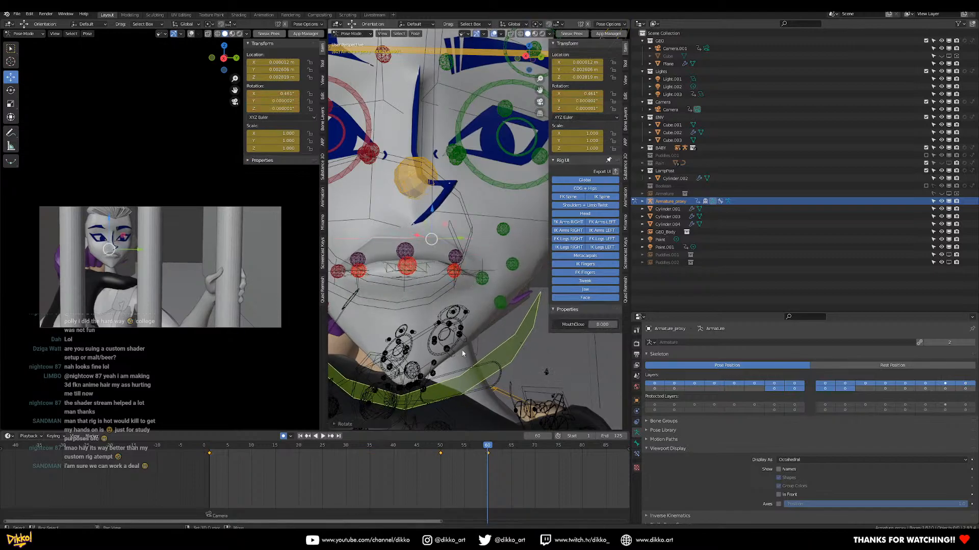
Lower the mouth-corner control slightly on the character's right side
{"action": "middle_click_drag", "start_coordinate": [481, 358], "coordinate": [530, 363], "text": "shift"}
{"action": "scroll", "coordinate": [415, 302], "scroll_direction": "up", "scroll_amount": 6}
{"action": "left_click", "coordinate": [413, 300]}
{"action": "scroll", "coordinate": [417, 339], "scroll_direction": "down", "scroll_amount": 8}
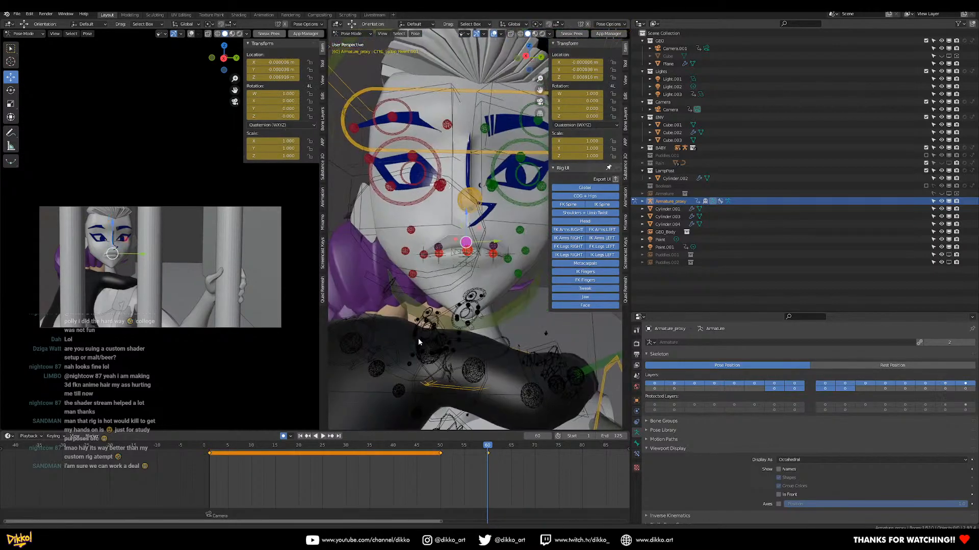
{"action": "scroll", "coordinate": [417, 338], "scroll_direction": "up", "scroll_amount": 5}
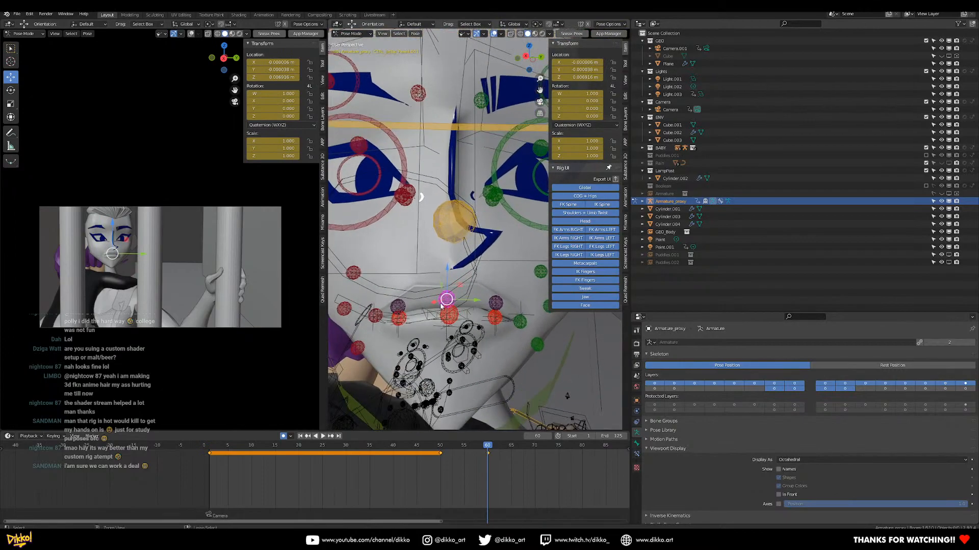
{"action": "middle_click_drag", "start_coordinate": [430, 314], "coordinate": [448, 306], "text": "shift"}
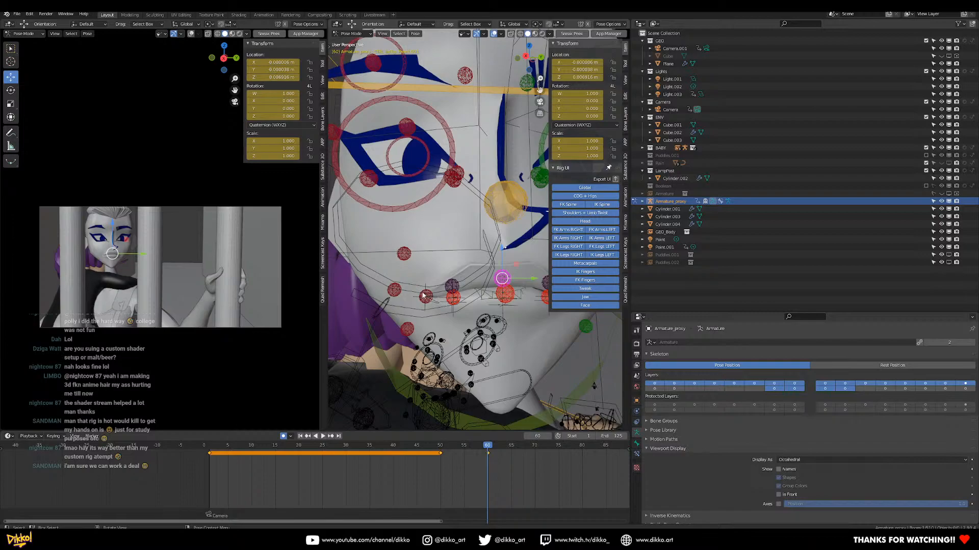
{"action": "left_click", "coordinate": [426, 301]}
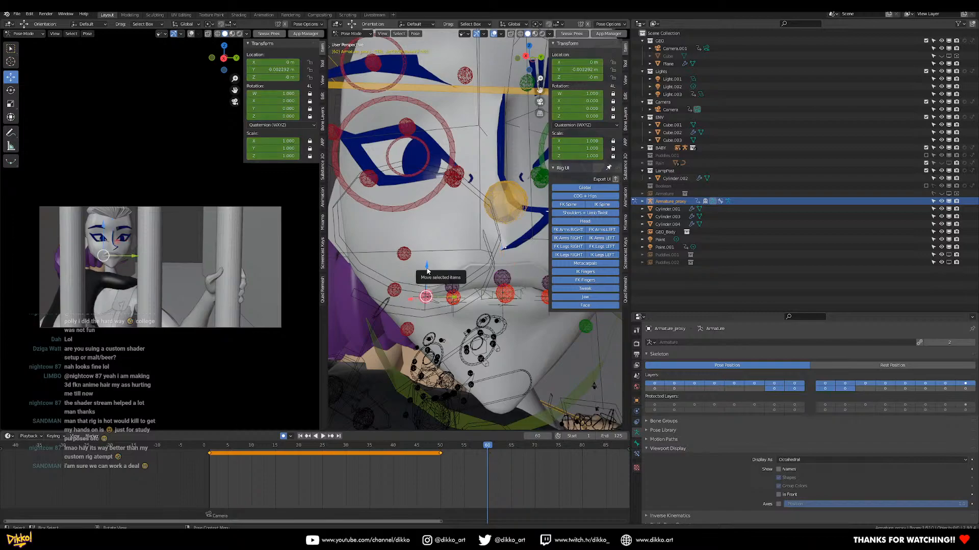
{"action": "key", "text": "g"}
{"action": "left_click_drag", "start_coordinate": [428, 275], "coordinate": [428, 275]}
Lower the lower-eyelid control and the inner-corner control of the character's left eye
{"action": "middle_click_drag", "start_coordinate": [492, 148], "coordinate": [471, 281], "text": "shift"}
{"action": "scroll", "coordinate": [503, 258], "scroll_direction": "down", "scroll_amount": 3}
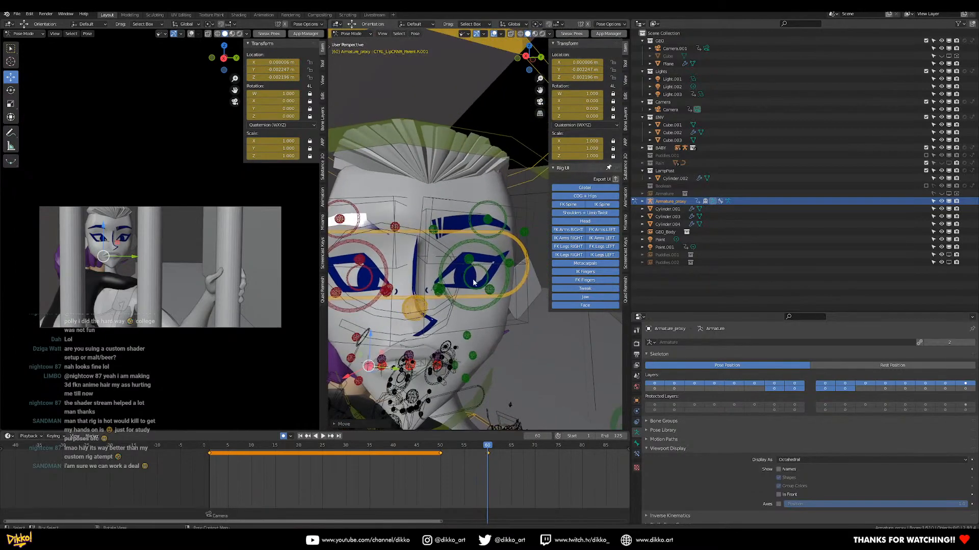
{"action": "scroll", "coordinate": [474, 282], "scroll_direction": "up", "scroll_amount": 3}
{"action": "left_click", "coordinate": [497, 336]}
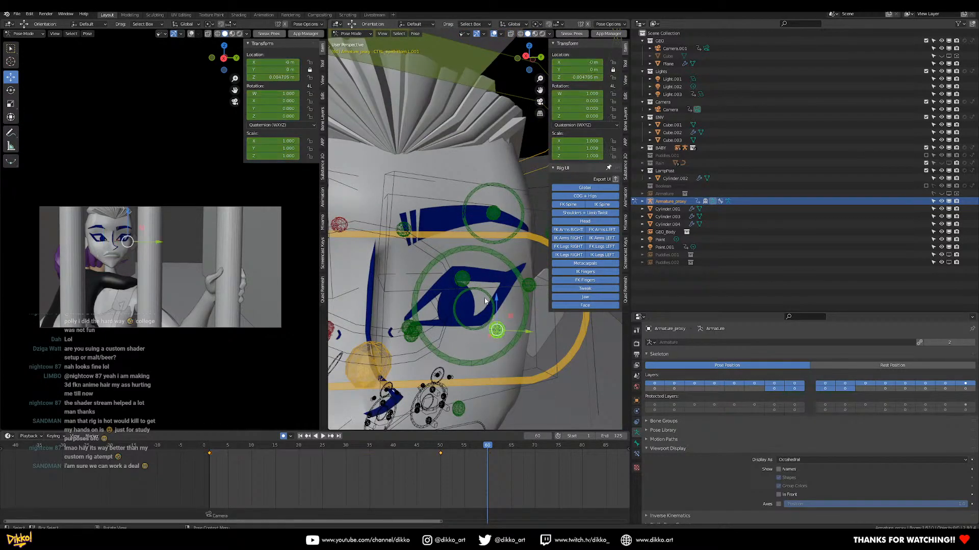
{"action": "left_click_drag", "start_coordinate": [495, 301], "coordinate": [495, 308]}
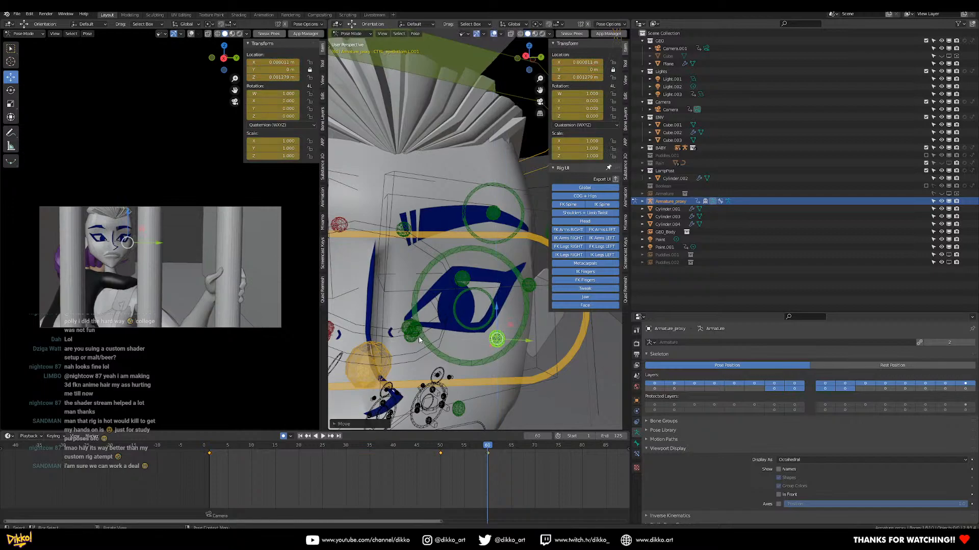
{"action": "left_click", "coordinate": [415, 330]}
{"action": "left_click_drag", "start_coordinate": [416, 305], "coordinate": [419, 317]}
Lower the lower-eyelid control and the inner-corner control of the character's right eye slightly at frame 60
{"action": "middle_click_drag", "start_coordinate": [420, 316], "coordinate": [370, 290]}
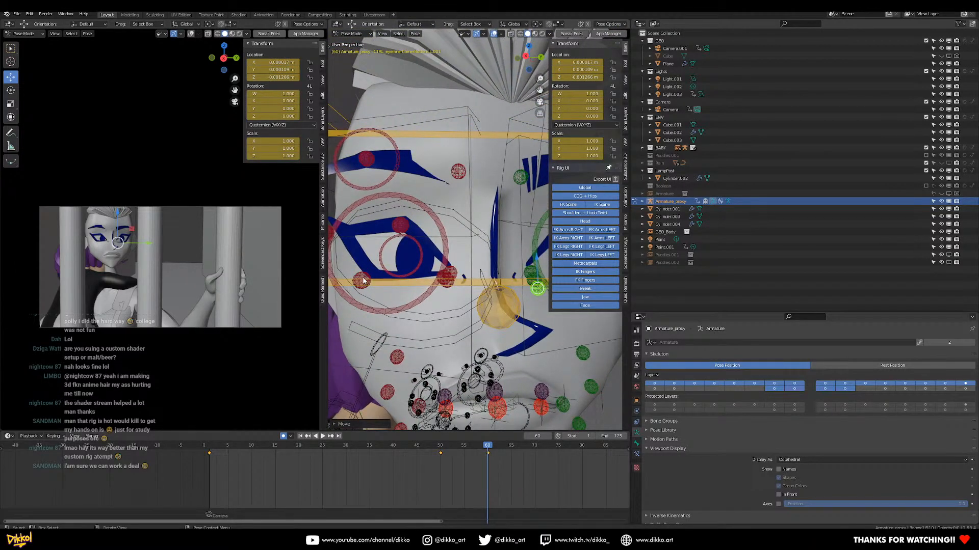
{"action": "left_click", "coordinate": [422, 280]}
{"action": "left_click", "coordinate": [365, 279]}
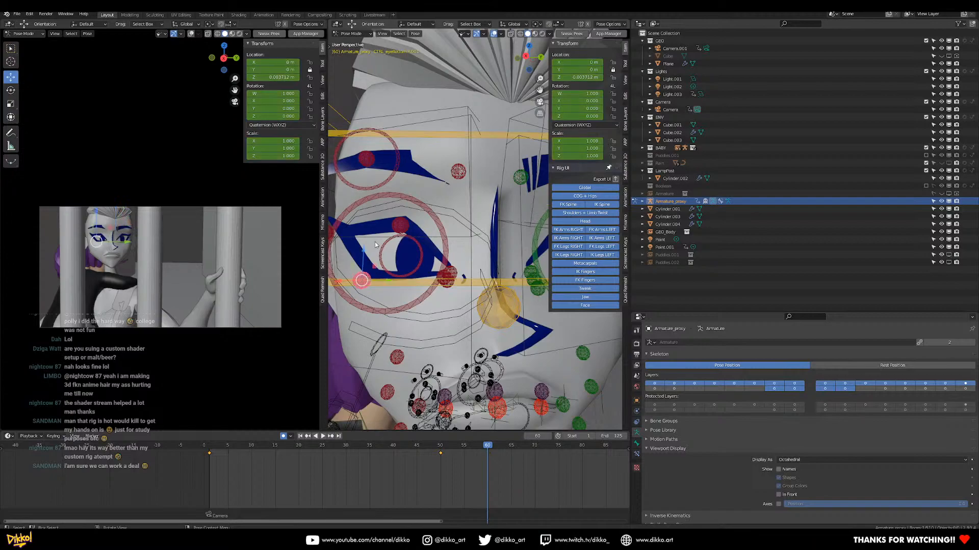
{"action": "left_click_drag", "start_coordinate": [365, 248], "coordinate": [366, 250]}
{"action": "left_click", "coordinate": [447, 281]}
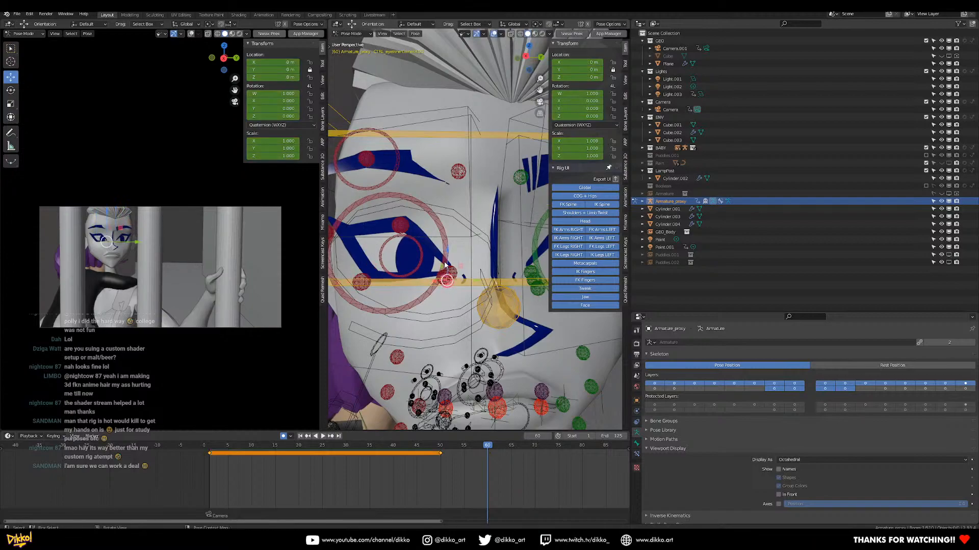
{"action": "left_click", "coordinate": [442, 283]}
{"action": "left_click_drag", "start_coordinate": [443, 258], "coordinate": [441, 262]}
Play back the motion from about frame 48 to frame 60 with the whole face in view
{"action": "middle_click_drag", "start_coordinate": [401, 160], "coordinate": [426, 244], "text": "shift"}
{"action": "scroll", "coordinate": [451, 256], "scroll_direction": "down", "scroll_amount": 3}
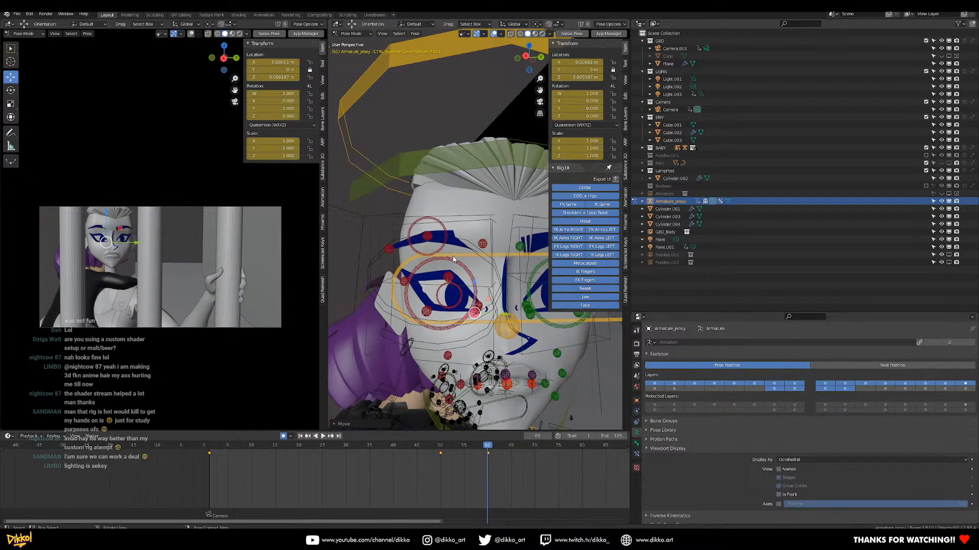
{"action": "scroll", "coordinate": [454, 269], "scroll_direction": "down", "scroll_amount": 2}
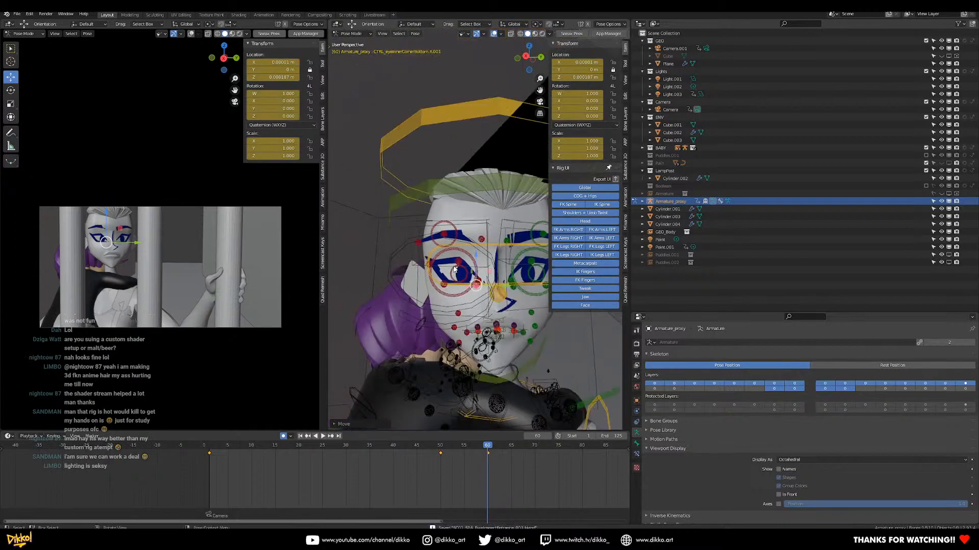
{"action": "middle_click_drag", "start_coordinate": [455, 269], "coordinate": [485, 353]}
{"action": "left_click_drag", "start_coordinate": [487, 447], "coordinate": [428, 449]}
{"action": "key", "text": "space"}
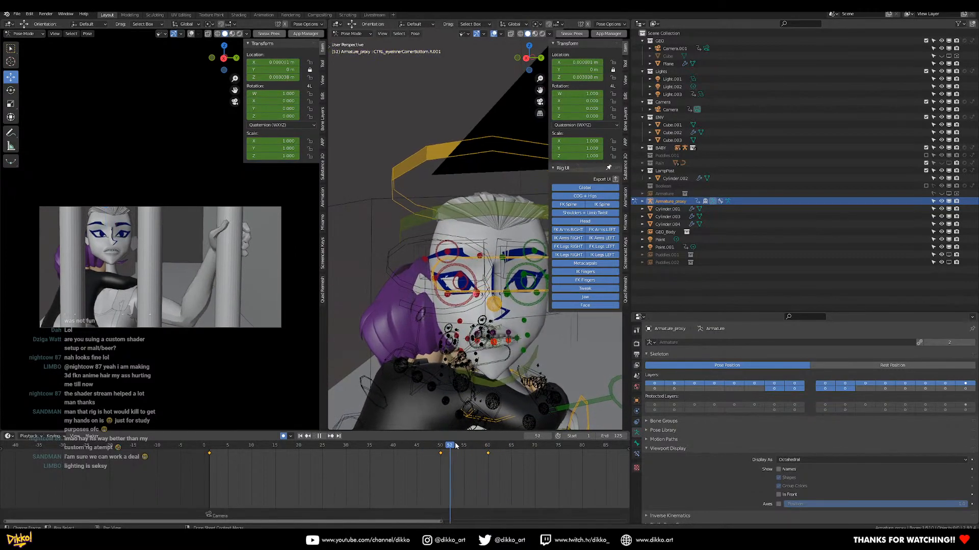
{"action": "key", "text": "space"}
{"action": "left_click_drag", "start_coordinate": [469, 444], "coordinate": [488, 458]}
Rotate the character's centre-of-gravity control around its local X axis to about -1.8° at frame 60
{"action": "scroll", "coordinate": [560, 330], "scroll_direction": "down", "scroll_amount": 4}
{"action": "middle_click_drag", "start_coordinate": [584, 326], "coordinate": [481, 238]}
{"action": "left_click", "coordinate": [553, 345]}
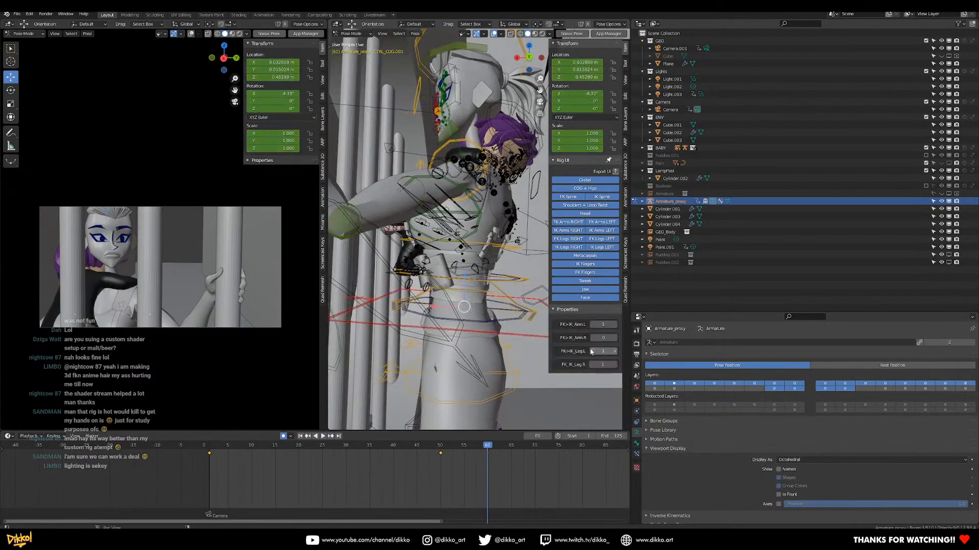
{"action": "middle_click_drag", "start_coordinate": [498, 348], "coordinate": [453, 364], "text": "shift"}
{"action": "key", "text": "r"}
{"action": "key", "text": "x"}
{"action": "key", "text": "x"}
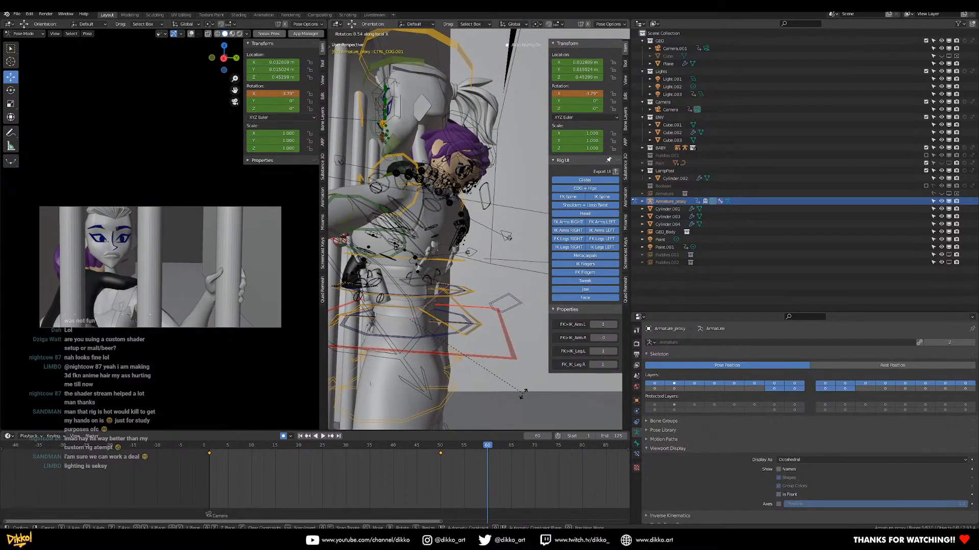
{"action": "left_click", "coordinate": [522, 389]}
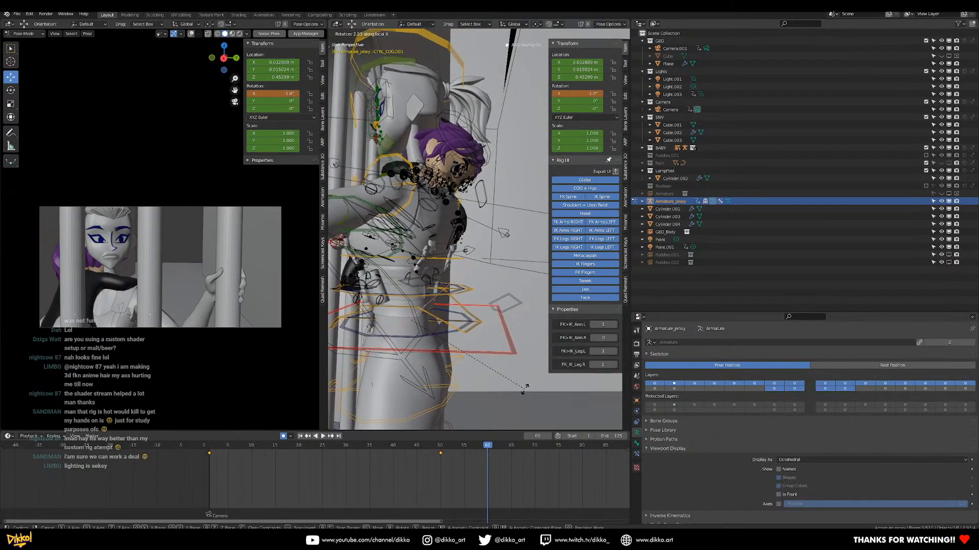
{"action": "key", "text": "i"}
Rotate the chest control around global Z at frame 60, bringing its Y rotation to about -14.5°
{"action": "middle_click_drag", "start_coordinate": [459, 347], "coordinate": [487, 342]}
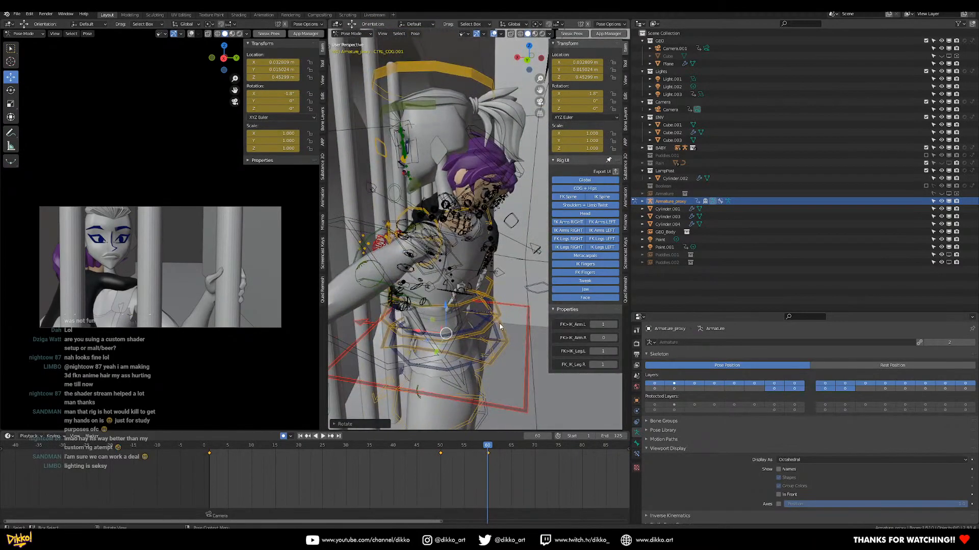
{"action": "left_click", "coordinate": [488, 324]}
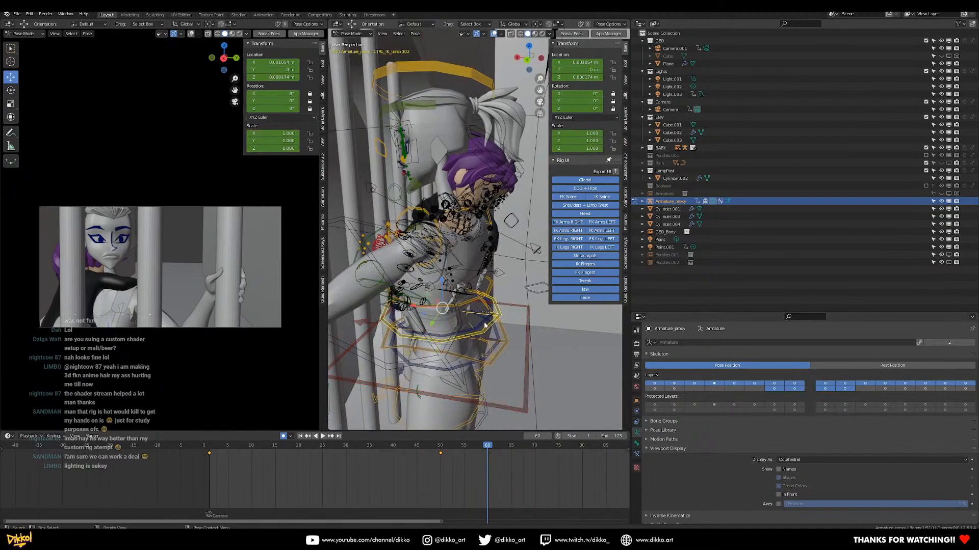
{"action": "left_click", "coordinate": [491, 309]}
{"action": "left_click", "coordinate": [498, 294]}
{"action": "left_click", "coordinate": [494, 289]}
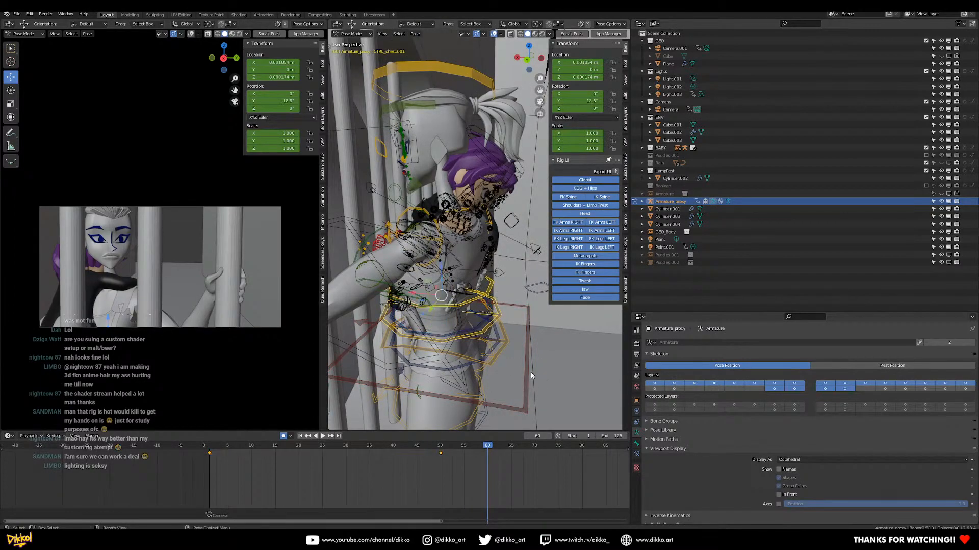
{"action": "key", "text": "r"}
{"action": "key", "text": "z"}
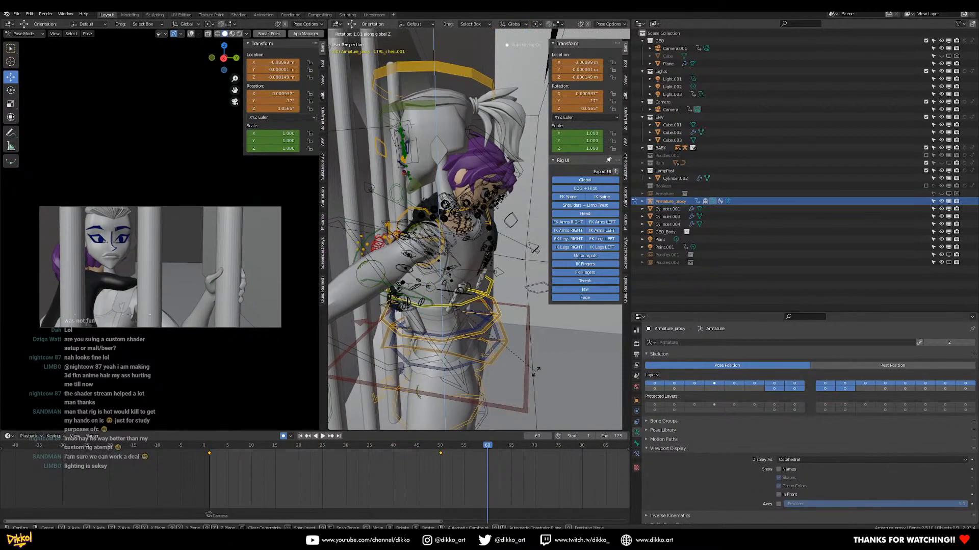
{"action": "left_click", "coordinate": [542, 372]}
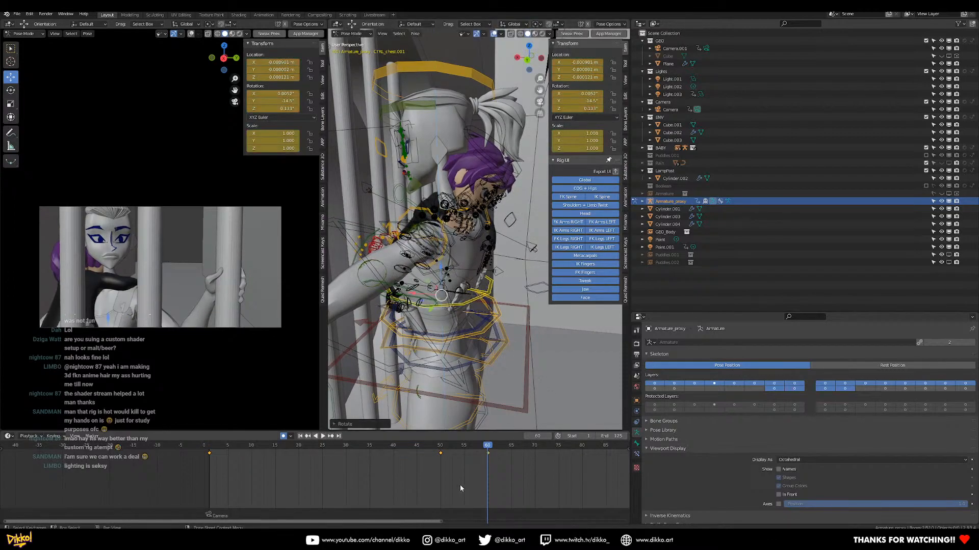
Play back the body motion before frame 60 and scrub the animation from the start up to frame 60
{"action": "left_click", "coordinate": [418, 447]}
{"action": "key", "text": "space"}
{"action": "left_click", "coordinate": [418, 447]}
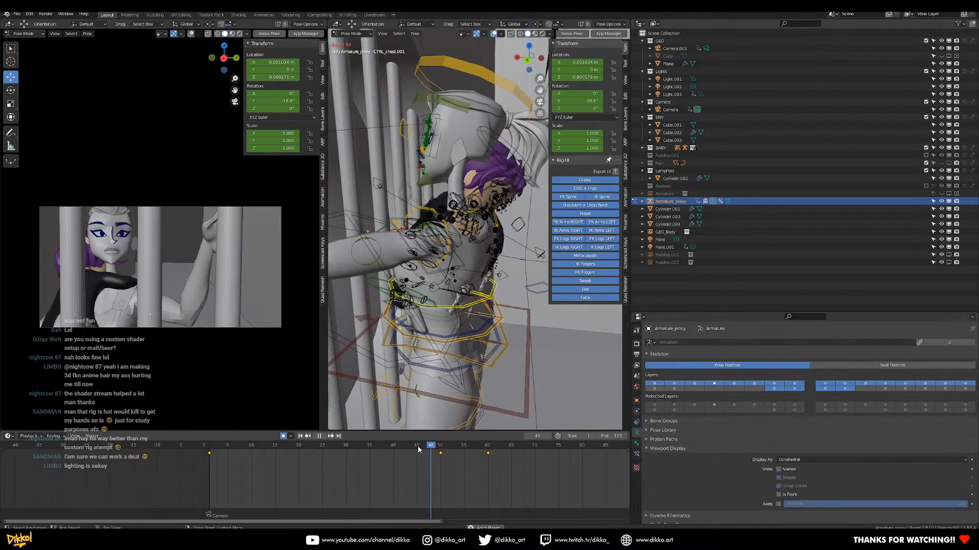
{"action": "left_click", "coordinate": [418, 447]}
{"action": "left_click", "coordinate": [210, 447]}
{"action": "left_click_drag", "start_coordinate": [265, 446], "coordinate": [487, 444]}
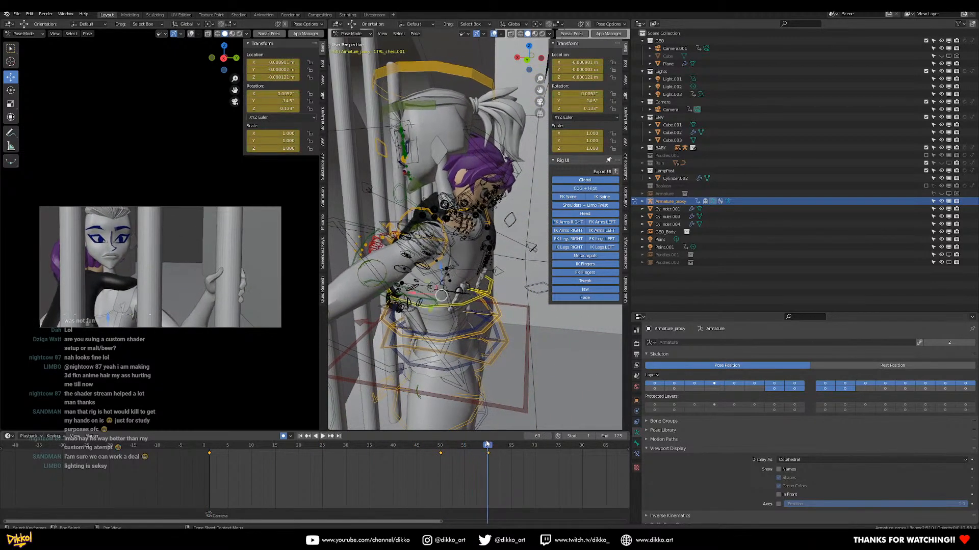
{"action": "middle_click_drag", "start_coordinate": [546, 461], "coordinate": [528, 461]}
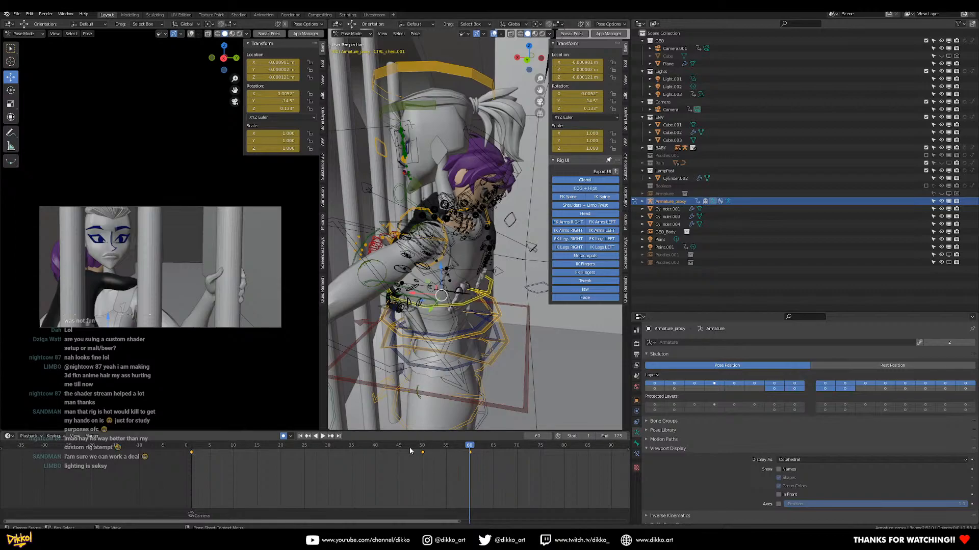
Turn and tilt the head control freely with trackball rotation at frame 75
{"action": "left_click_drag", "start_coordinate": [188, 448], "coordinate": [540, 451]}
{"action": "scroll", "coordinate": [429, 271], "scroll_direction": "down", "scroll_amount": 3}
{"action": "middle_click_drag", "start_coordinate": [429, 271], "coordinate": [485, 295]}
{"action": "scroll", "coordinate": [437, 273], "scroll_direction": "up", "scroll_amount": 3}
{"action": "scroll", "coordinate": [497, 250], "scroll_direction": "up", "scroll_amount": 4}
{"action": "mouse_move", "coordinate": [484, 255]}
{"action": "middle_mouse_down"}
{"action": "mouse_move", "coordinate": [502, 270]}
{"action": "mouse_move", "coordinate": [479, 239]}
{"action": "middle_mouse_up"}
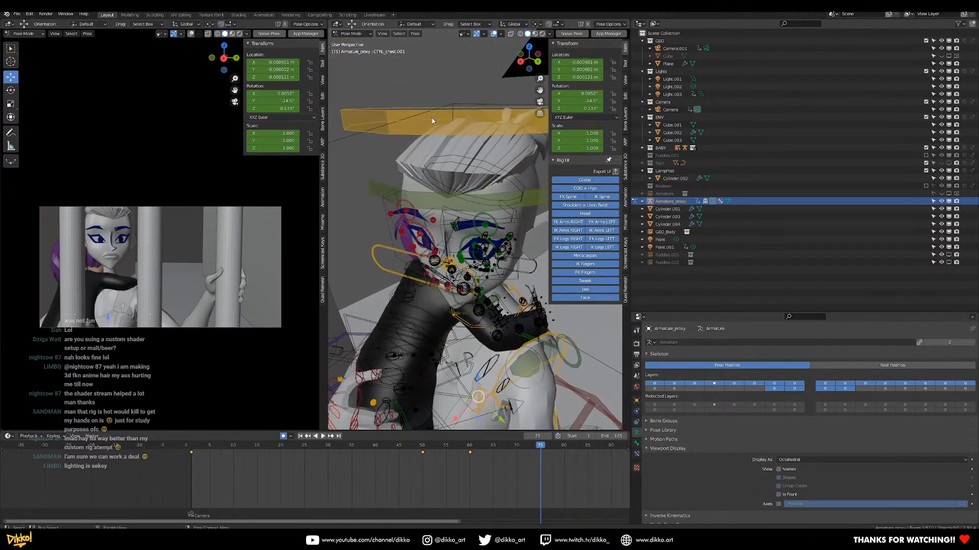
{"action": "left_click", "coordinate": [433, 120]}
{"action": "key", "text": "r"}
{"action": "key", "text": "r"}
{"action": "left_click", "coordinate": [452, 209]}
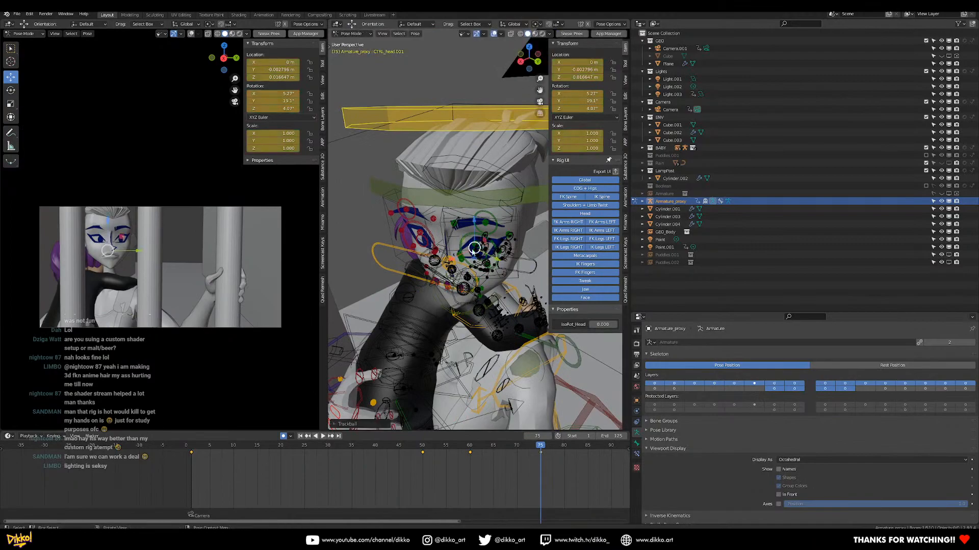
{"action": "key", "text": "r"}
{"action": "key", "text": "r"}
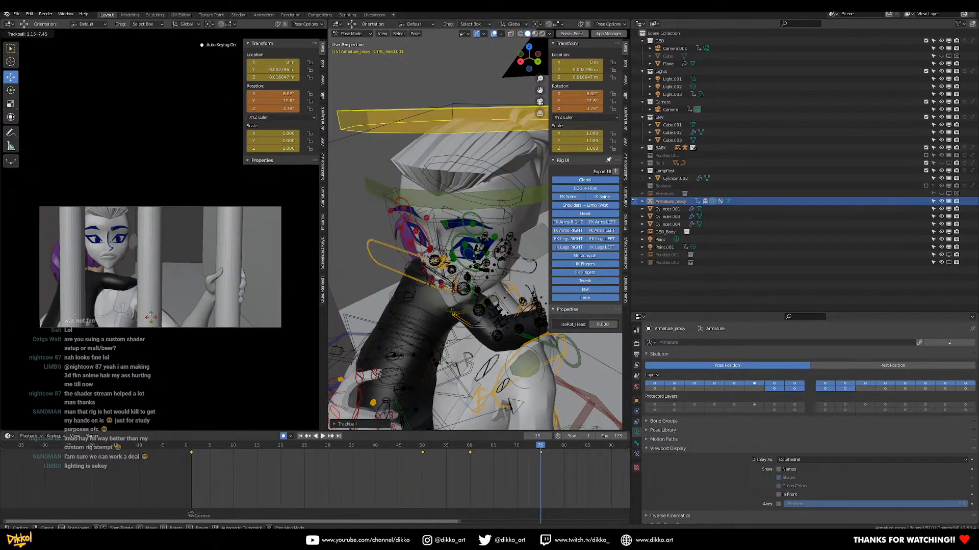
{"action": "left_click", "coordinate": [151, 317]}
Move the eyes control toward the character's left and slightly down at frame 75
{"action": "scroll", "coordinate": [381, 306], "scroll_direction": "down", "scroll_amount": 4}
{"action": "mouse_move", "coordinate": [381, 310]}
{"action": "middle_mouse_down"}
{"action": "mouse_move", "coordinate": [402, 306]}
{"action": "mouse_move", "coordinate": [381, 286]}
{"action": "mouse_move", "coordinate": [390, 284]}
{"action": "mouse_move", "coordinate": [389, 298]}
{"action": "middle_mouse_up"}
{"action": "scroll", "coordinate": [372, 289], "scroll_direction": "up", "scroll_amount": 6}
{"action": "left_click", "coordinate": [389, 297]}
{"action": "key", "text": "g"}
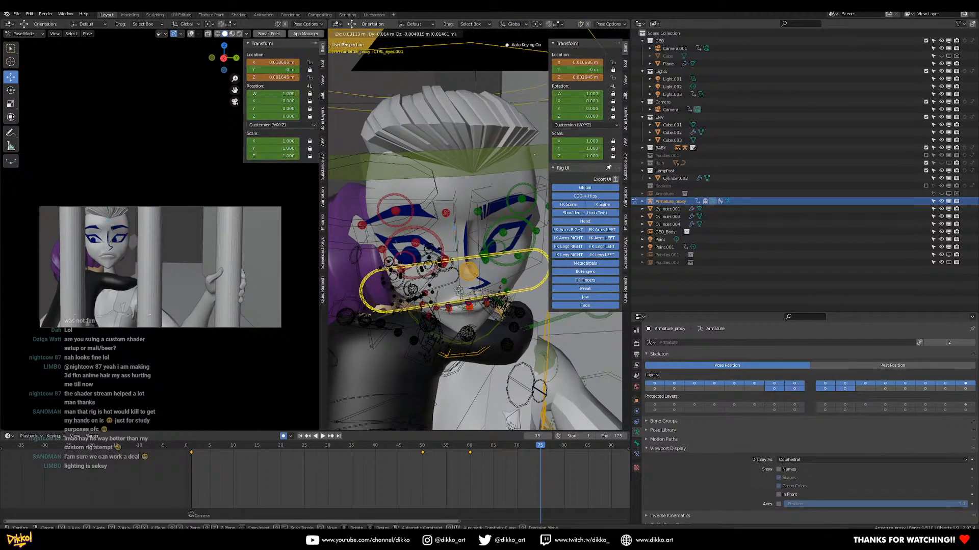
{"action": "left_click", "coordinate": [466, 281]}
Copy the pose of both pupil controls at frame 50
{"action": "middle_click_drag", "start_coordinate": [465, 281], "coordinate": [414, 239]}
{"action": "left_click", "coordinate": [407, 247]}
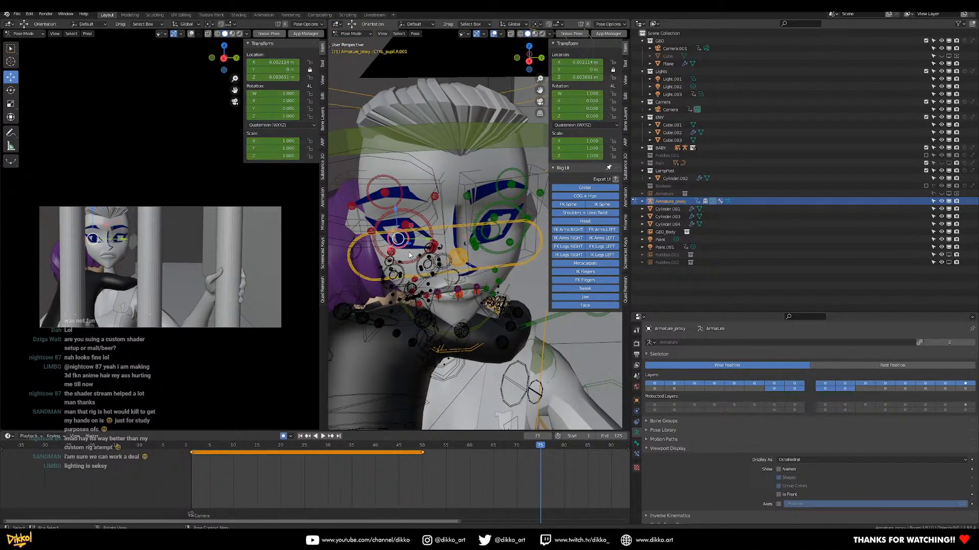
{"action": "left_click", "coordinate": [423, 445]}
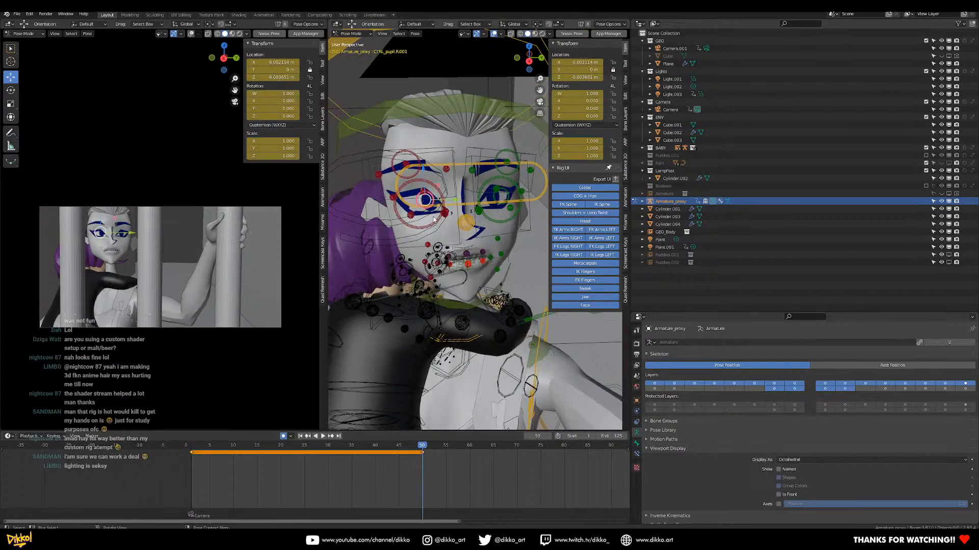
{"action": "left_click", "coordinate": [507, 192]}
{"action": "key", "text": "ctrl+c"}
Paste the copied pose onto both pupil controls at frame 60 and key it
{"action": "left_click", "coordinate": [500, 203]}
{"action": "left_click", "coordinate": [538, 200]}
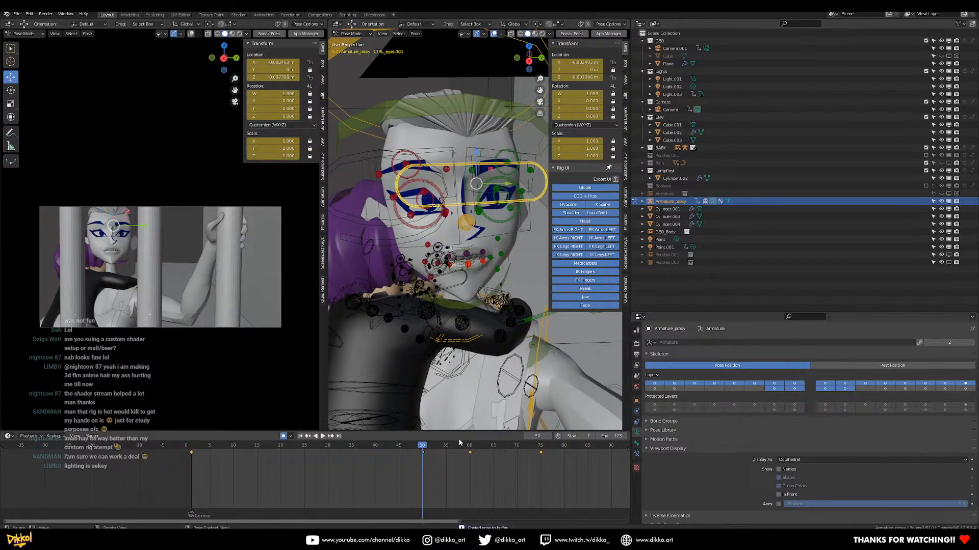
{"action": "left_click", "coordinate": [470, 446]}
{"action": "key", "text": "ctrl+v"}
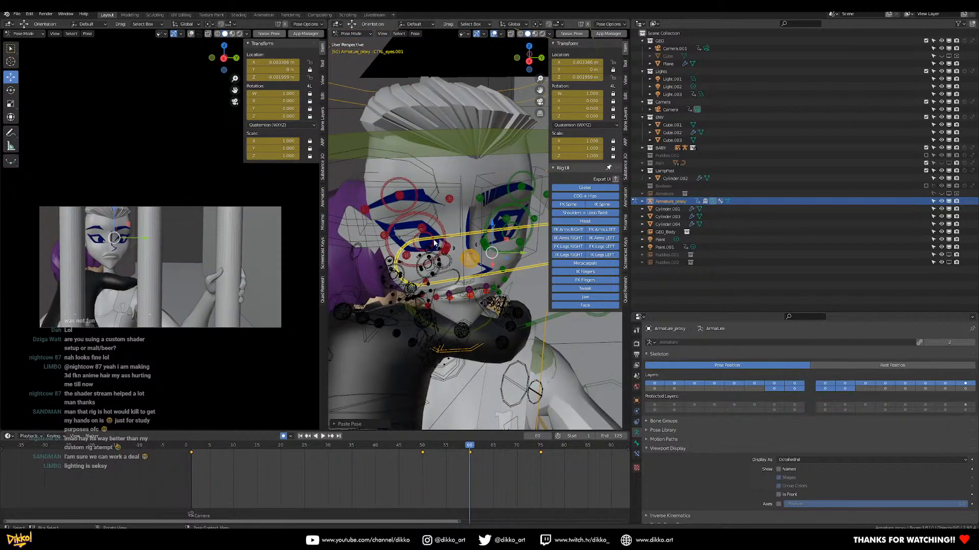
{"action": "key", "text": "ctrl+z"}
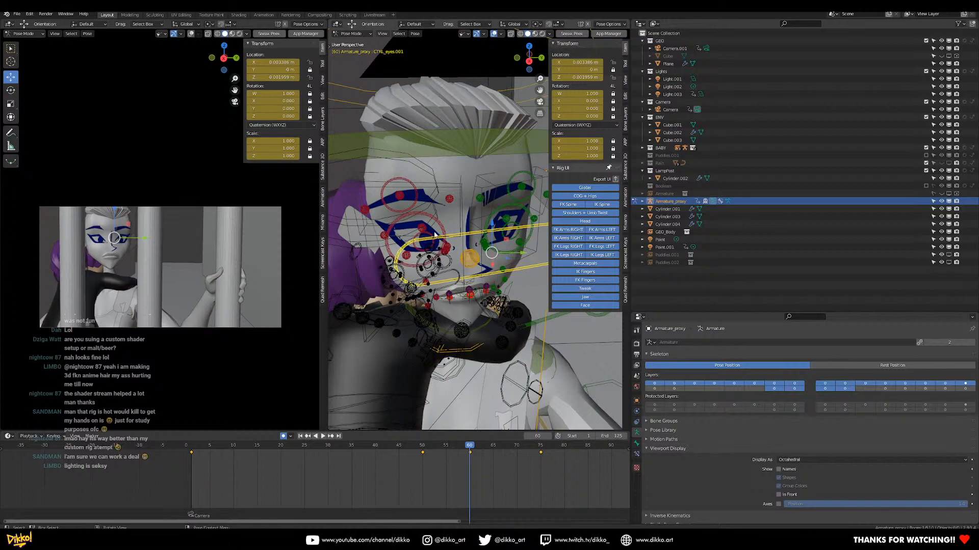
{"action": "left_click", "coordinate": [432, 235]}
{"action": "left_click", "coordinate": [515, 230]}
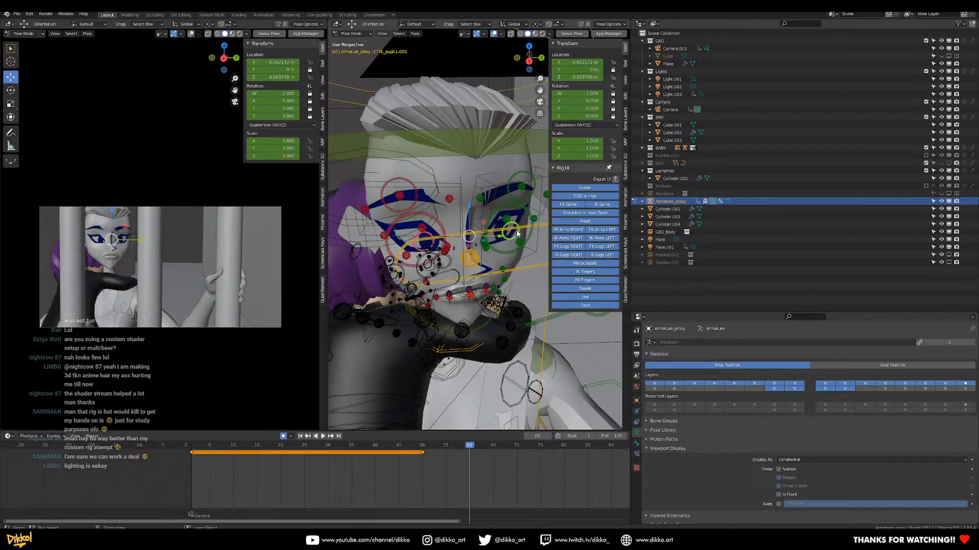
{"action": "key", "text": "ctrl+shift+v"}
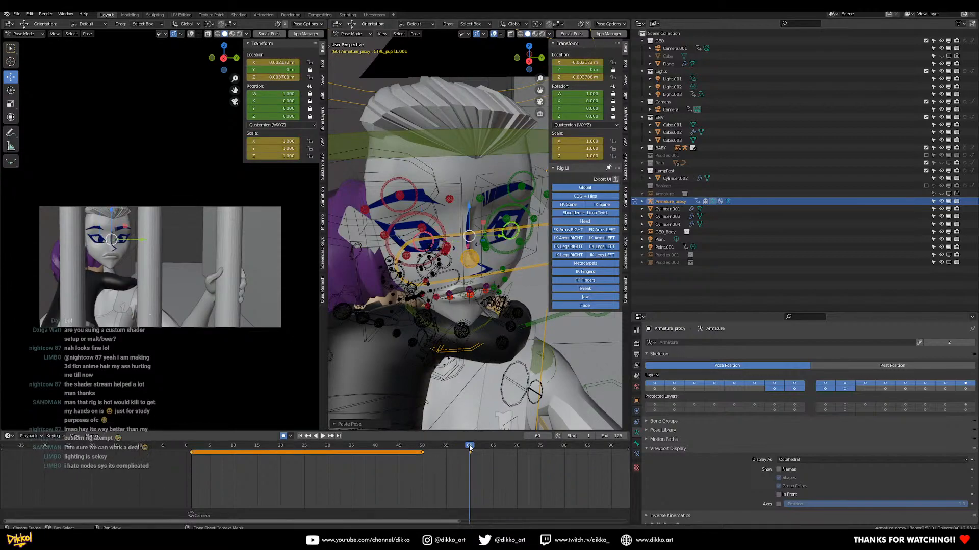
{"action": "key", "text": "i"}
Scrub from frame 60 to frame 75 and select the head control to review the head pose
{"action": "left_click_drag", "start_coordinate": [470, 448], "coordinate": [521, 461]}
{"action": "left_click", "coordinate": [512, 133]}
{"action": "middle_click_drag", "start_coordinate": [486, 182], "coordinate": [459, 157]}
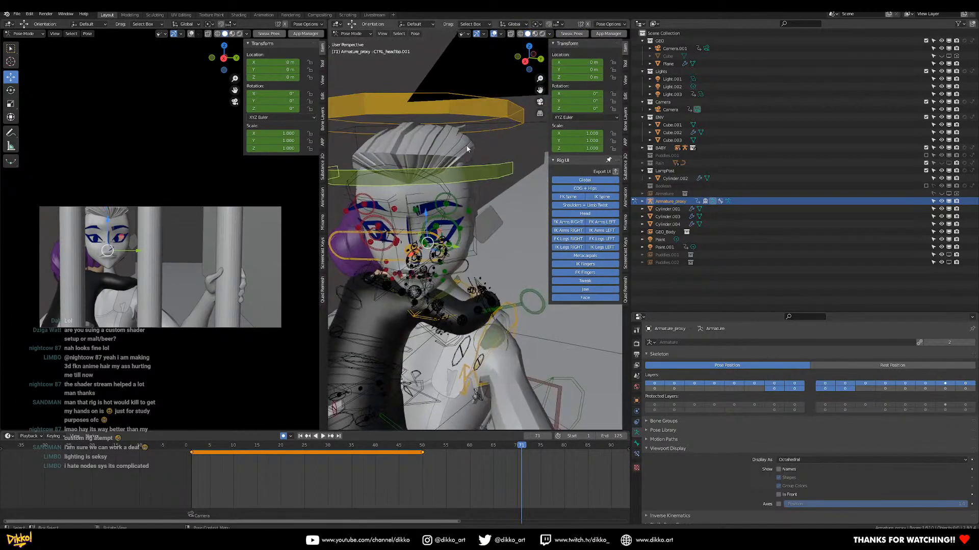
{"action": "left_click", "coordinate": [501, 123]}
{"action": "left_click_drag", "start_coordinate": [530, 448], "coordinate": [543, 449]}
{"action": "middle_click_drag", "start_coordinate": [474, 286], "coordinate": [466, 231]}
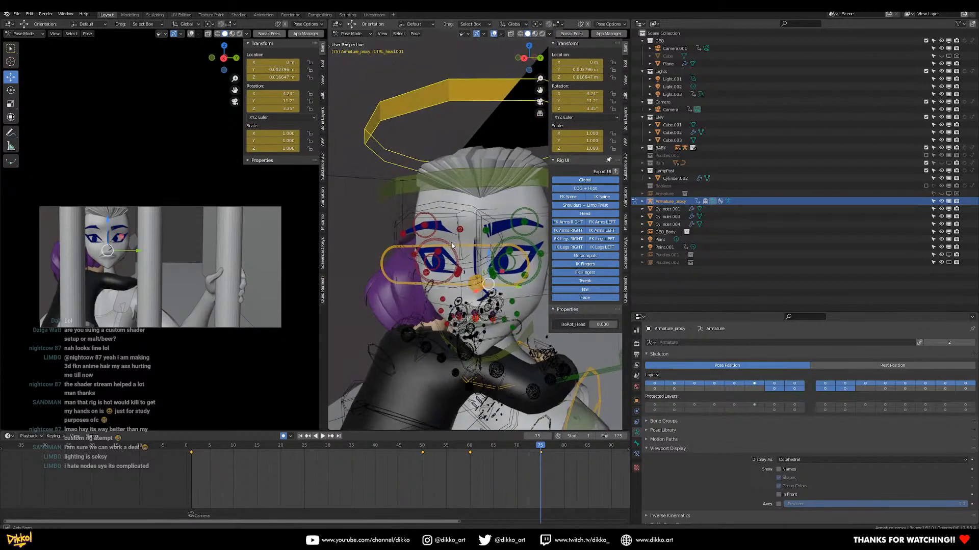
Lower the character's right pupil control along global Z at frame 75 and nudge it sideways
{"action": "scroll", "coordinate": [461, 235], "scroll_direction": "up", "scroll_amount": 2}
{"action": "scroll", "coordinate": [462, 235], "scroll_direction": "up", "scroll_amount": 2}
{"action": "left_click", "coordinate": [458, 271]}
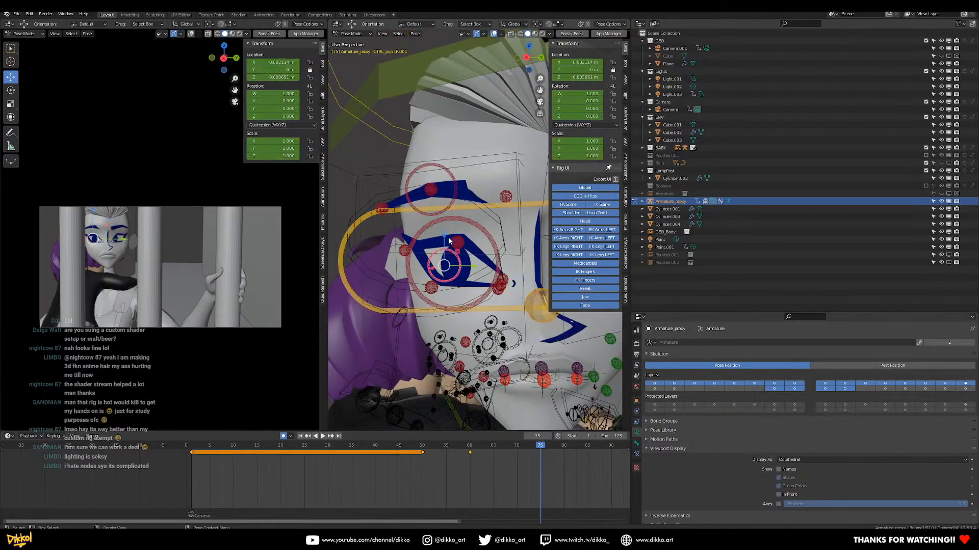
{"action": "key", "text": "g"}
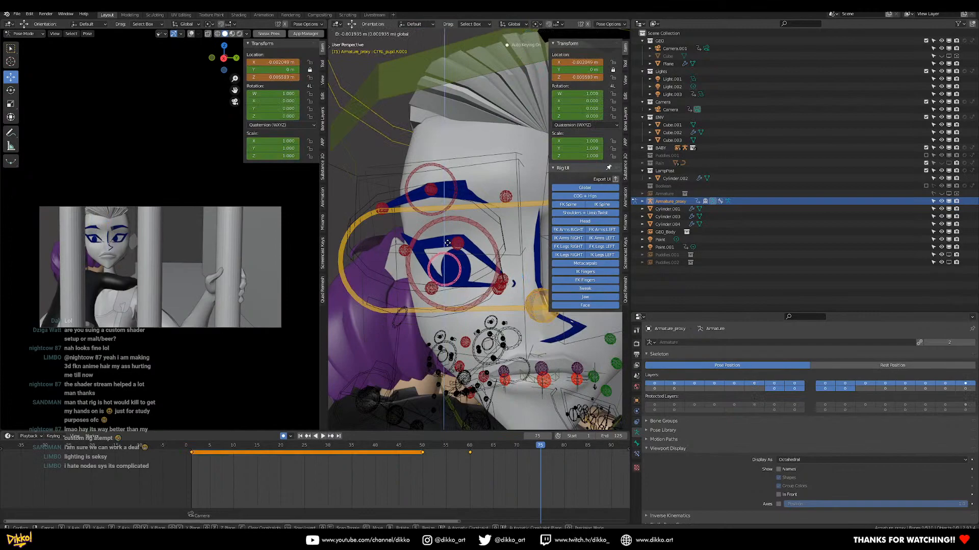
{"action": "left_click", "coordinate": [468, 259]}
{"action": "left_click_drag", "start_coordinate": [475, 272], "coordinate": [471, 273]}
{"action": "middle_click_drag", "start_coordinate": [472, 270], "coordinate": [436, 244]}
{"action": "left_click_drag", "start_coordinate": [423, 234], "coordinate": [421, 232]}
{"action": "middle_click_drag", "start_coordinate": [422, 231], "coordinate": [419, 259]}
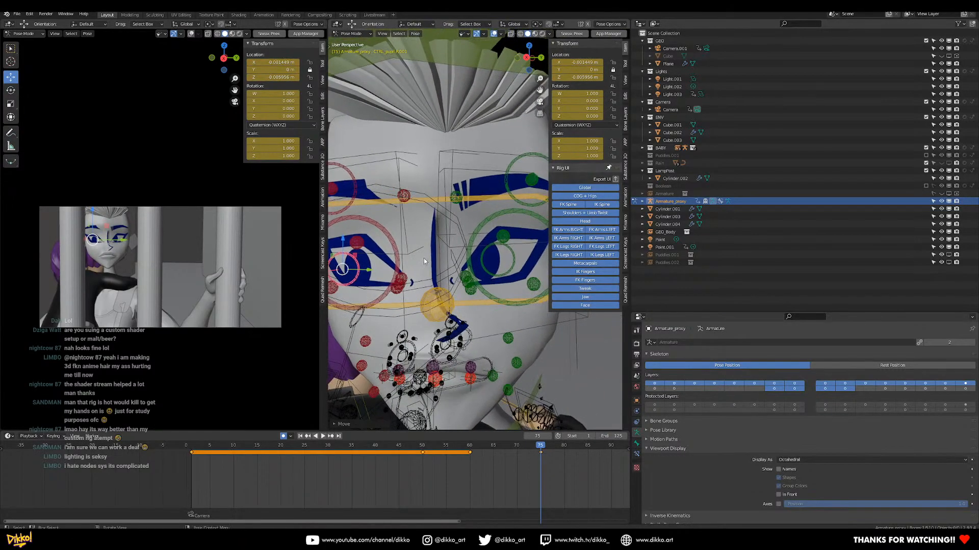
Lower and nudge the character's left pupil control at frame 75 and readjust the right pupil control
{"action": "left_click", "coordinate": [490, 249]}
{"action": "left_click_drag", "start_coordinate": [500, 236], "coordinate": [467, 287]}
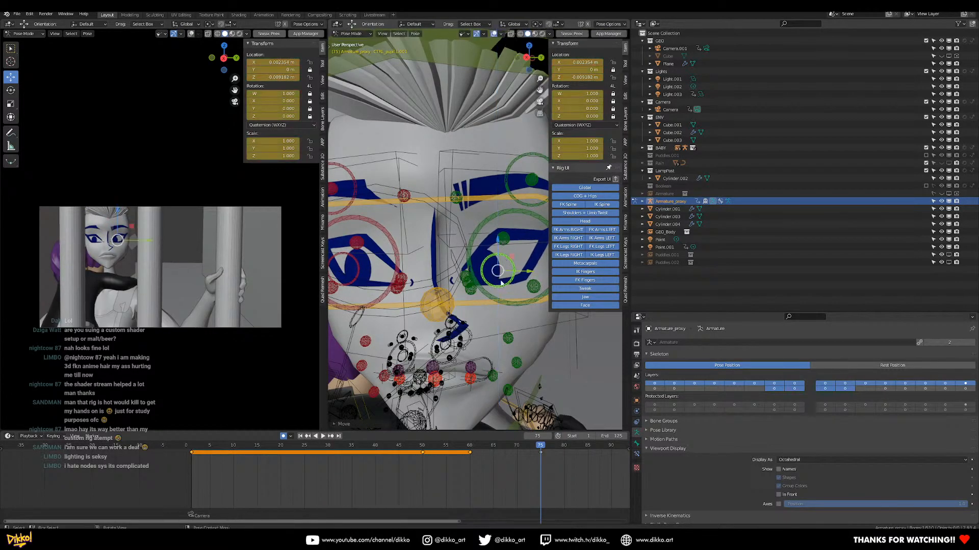
{"action": "left_click_drag", "start_coordinate": [530, 274], "coordinate": [533, 274]}
{"action": "middle_click_drag", "start_coordinate": [386, 293], "coordinate": [410, 278]}
{"action": "left_click", "coordinate": [414, 272]}
{"action": "left_click_drag", "start_coordinate": [413, 270], "coordinate": [389, 238]}
{"action": "middle_click_drag", "start_coordinate": [388, 237], "coordinate": [474, 287]}
{"action": "scroll", "coordinate": [469, 296], "scroll_direction": "up", "scroll_amount": 5}
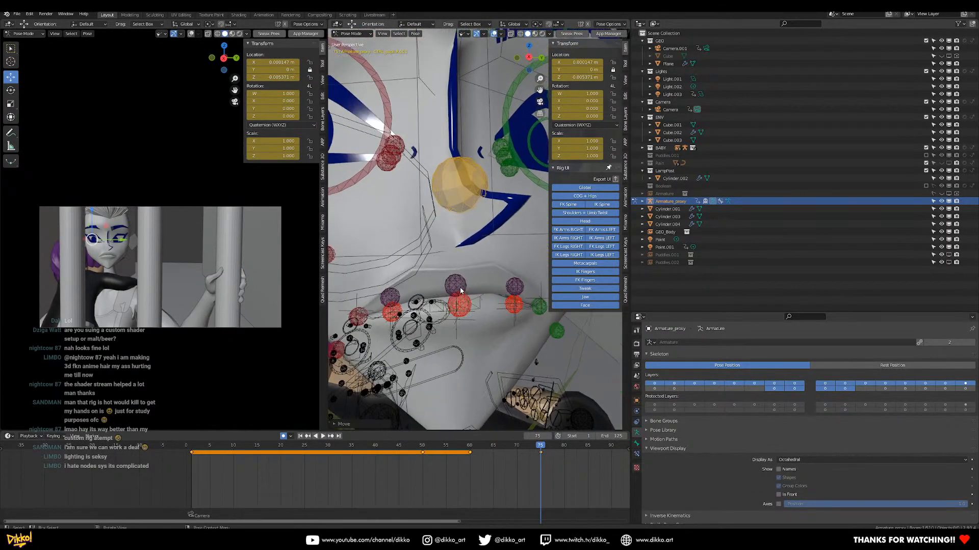
Raise the centre and left lip controls along global Z at frame 75 and adjust the character's left mouth-corner control
{"action": "left_click", "coordinate": [459, 290]}
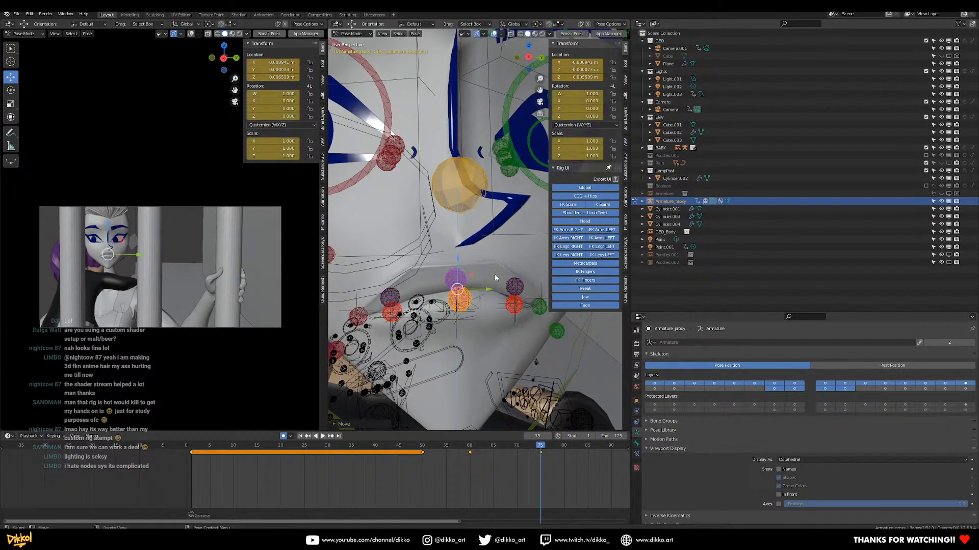
{"action": "left_click", "coordinate": [515, 300]}
{"action": "key", "text": "g"}
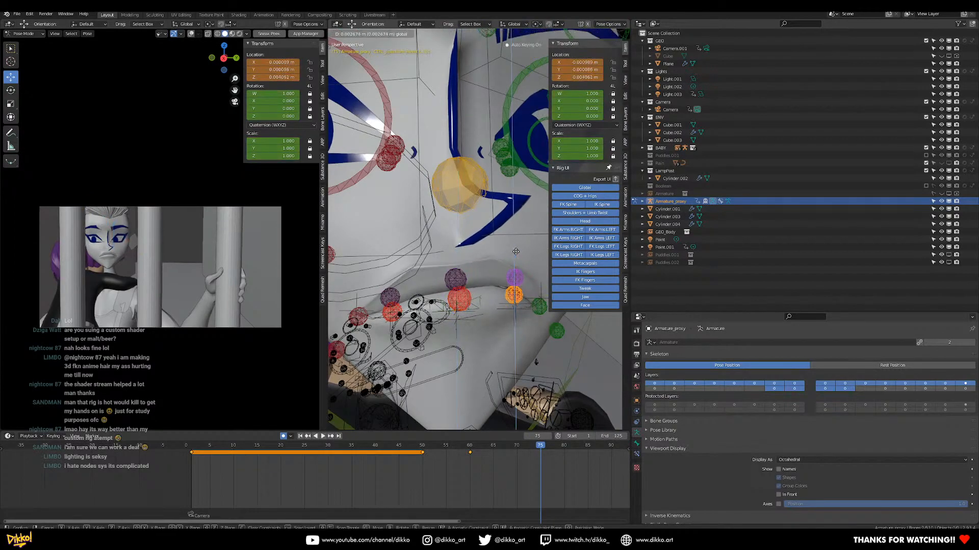
{"action": "left_click", "coordinate": [516, 251]}
{"action": "middle_click_drag", "start_coordinate": [516, 251], "coordinate": [495, 268], "text": "shift"}
{"action": "left_click_drag", "start_coordinate": [488, 268], "coordinate": [514, 271]}
{"action": "left_click", "coordinate": [516, 311]}
{"action": "scroll", "coordinate": [479, 251], "scroll_direction": "down", "scroll_amount": 4}
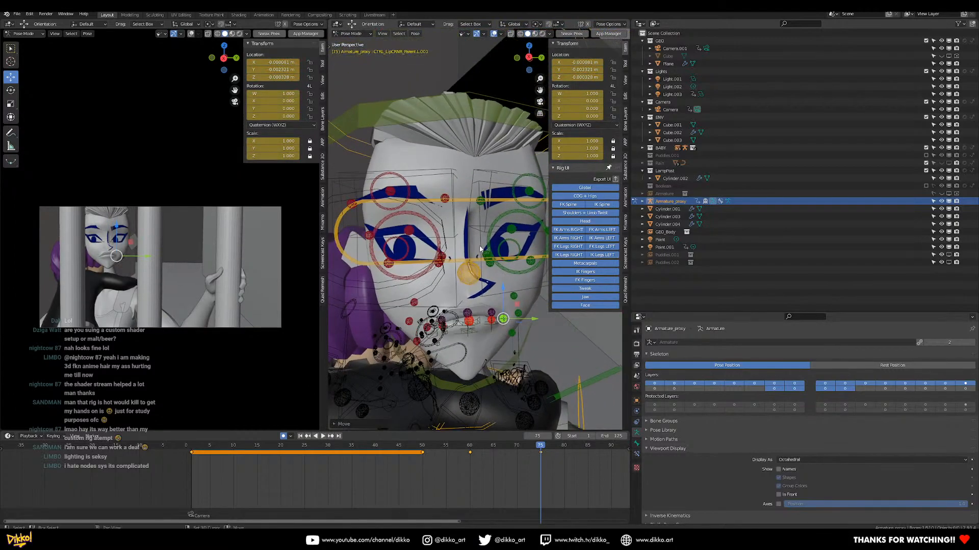
Adjust the height of the character's right eyebrow control and right upper eyelid control at frame 75
{"action": "left_click", "coordinate": [402, 198]}
{"action": "left_click_drag", "start_coordinate": [391, 163], "coordinate": [391, 169]}
{"action": "left_click", "coordinate": [410, 231]}
{"action": "left_click_drag", "start_coordinate": [409, 203], "coordinate": [410, 205]}
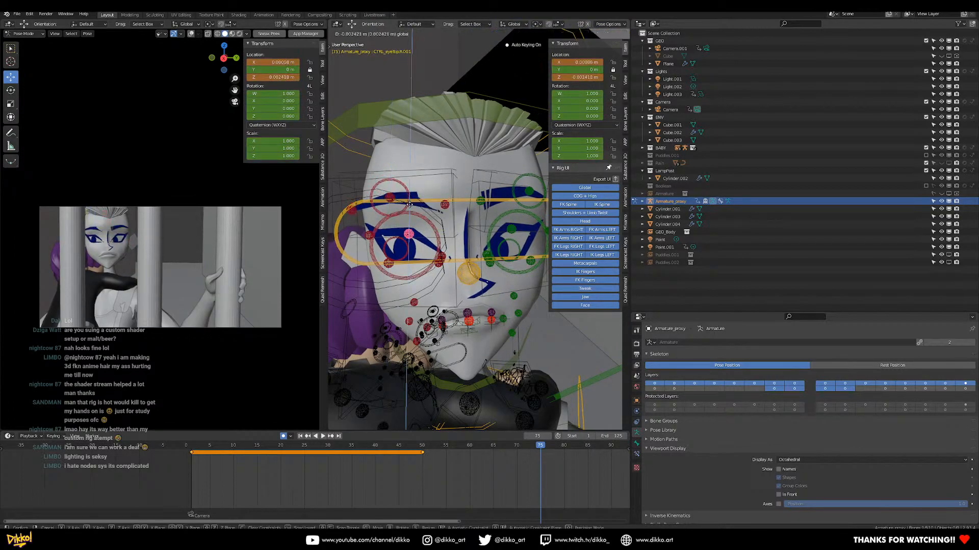
{"action": "key", "text": "Escape"}
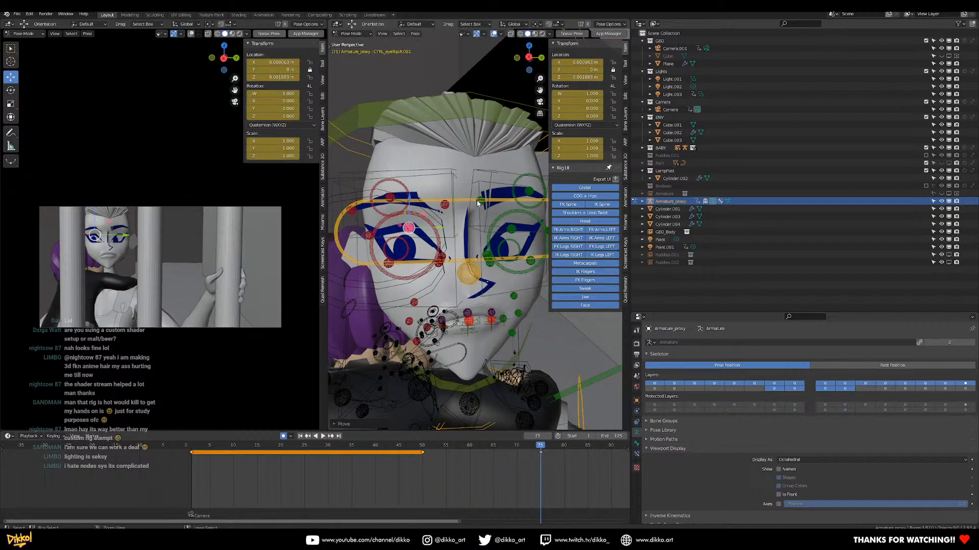
Adjust the heights of the character's left inner eyebrow and main left eyebrow controls at frame 75
{"action": "middle_click_drag", "start_coordinate": [507, 208], "coordinate": [496, 209], "text": "shift"}
{"action": "left_click", "coordinate": [469, 205]}
{"action": "left_click_drag", "start_coordinate": [470, 172], "coordinate": [470, 174]}
{"action": "middle_click_drag", "start_coordinate": [507, 190], "coordinate": [490, 196], "text": "shift"}
{"action": "left_click", "coordinate": [498, 188]}
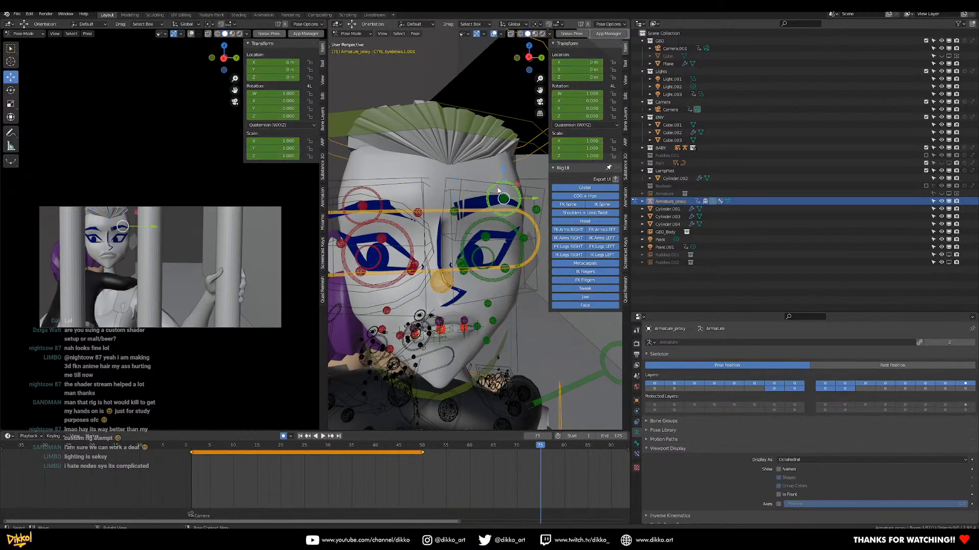
{"action": "left_click_drag", "start_coordinate": [502, 172], "coordinate": [487, 192]}
{"action": "left_click", "coordinate": [453, 216]}
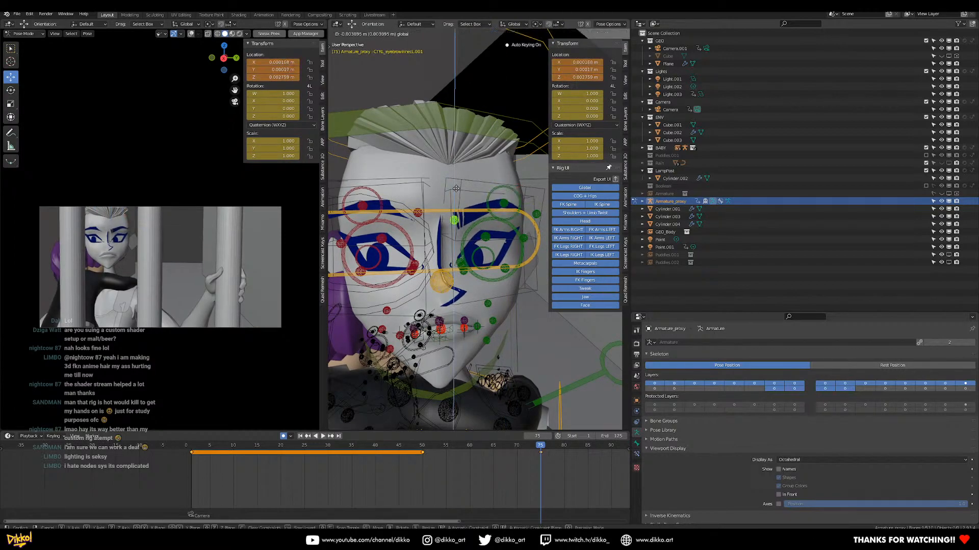
{"action": "left_click", "coordinate": [504, 203]}
{"action": "left_click_drag", "start_coordinate": [502, 178], "coordinate": [456, 197]}
Rotate the character's left inner eyebrow control about its local Y axis at frame 75
{"action": "left_click", "coordinate": [454, 219]}
{"action": "key", "text": "r"}
{"action": "key", "text": "y"}
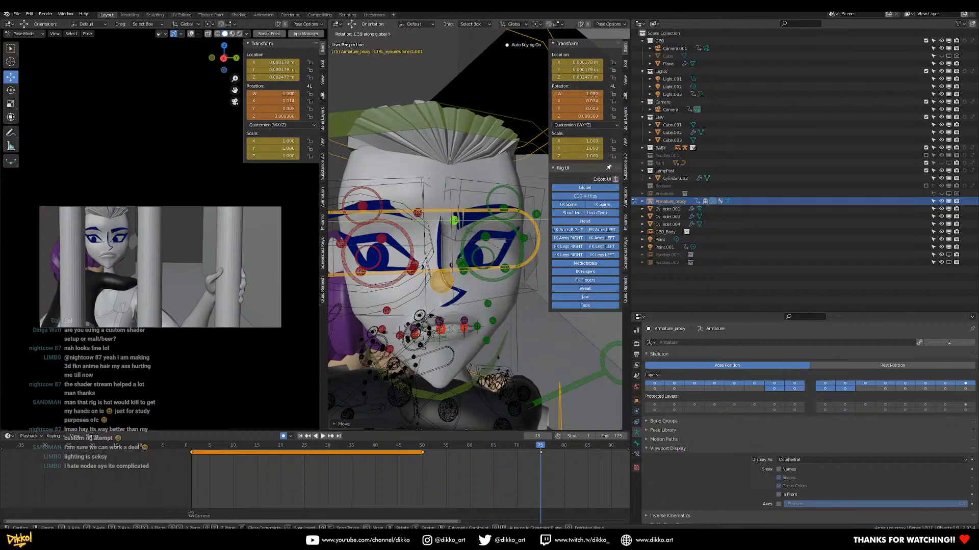
{"action": "key", "text": "y"}
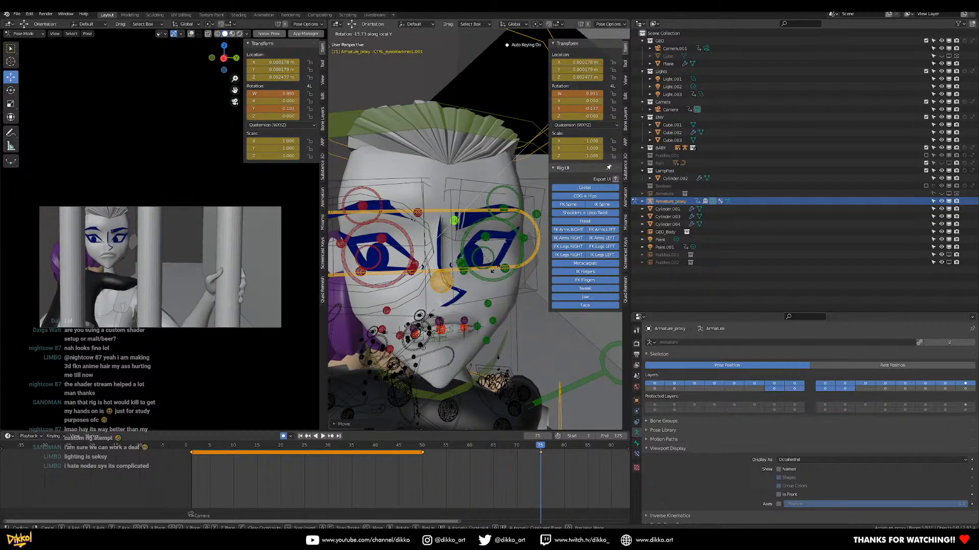
{"action": "left_click", "coordinate": [495, 269]}
Reposition the character's right inner eyebrow control at frame 75, checking it from below, and save the file
{"action": "left_click", "coordinate": [420, 213]}
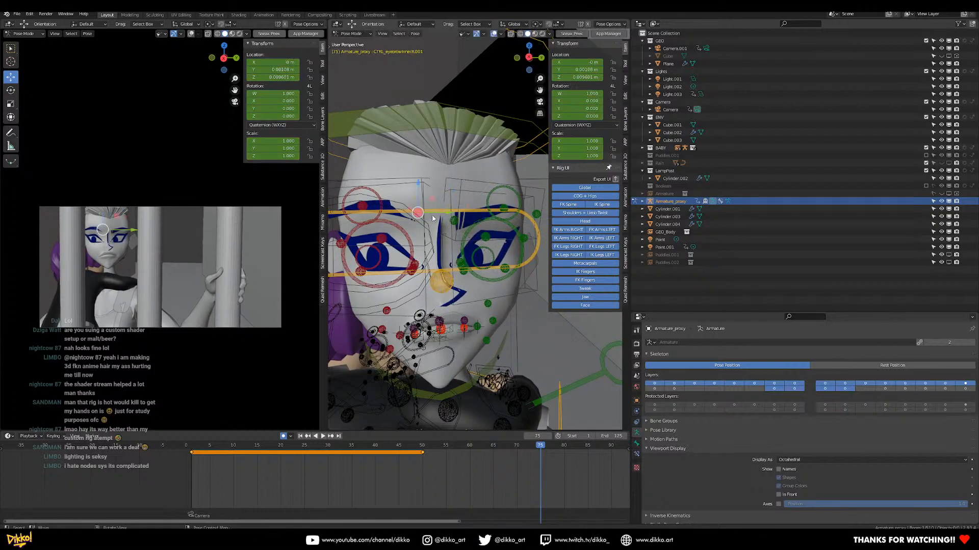
{"action": "middle_click_drag", "start_coordinate": [430, 215], "coordinate": [446, 214]}
{"action": "left_click_drag", "start_coordinate": [444, 193], "coordinate": [445, 195]}
{"action": "middle_click_drag", "start_coordinate": [443, 234], "coordinate": [460, 259]}
{"action": "key", "text": "ctrl+s"}
{"action": "key", "text": "g"}
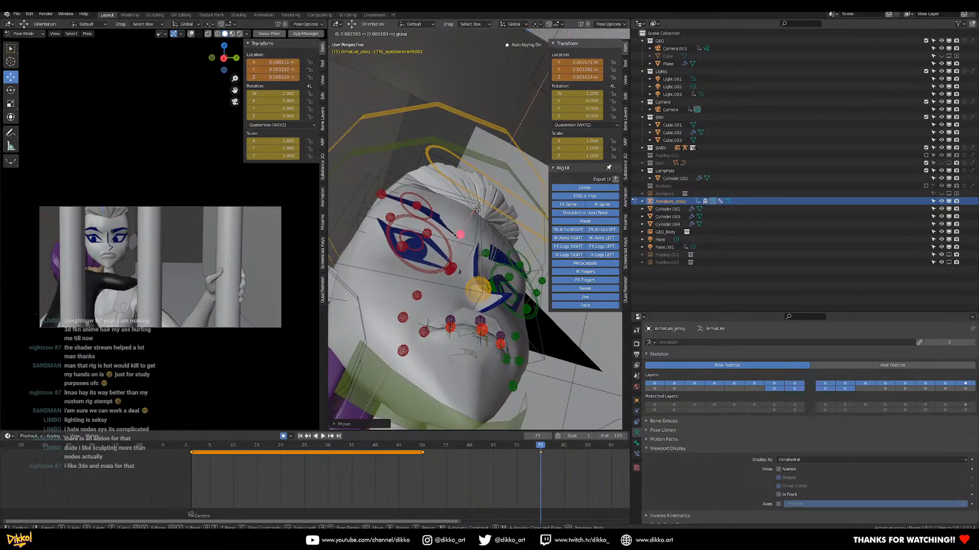
{"action": "left_click", "coordinate": [476, 211]}
Try to move the character's right inner eyebrow control from a side angle
{"action": "middle_click_drag", "start_coordinate": [476, 211], "coordinate": [471, 234]}
{"action": "scroll", "coordinate": [470, 232], "scroll_direction": "up", "scroll_amount": 10}
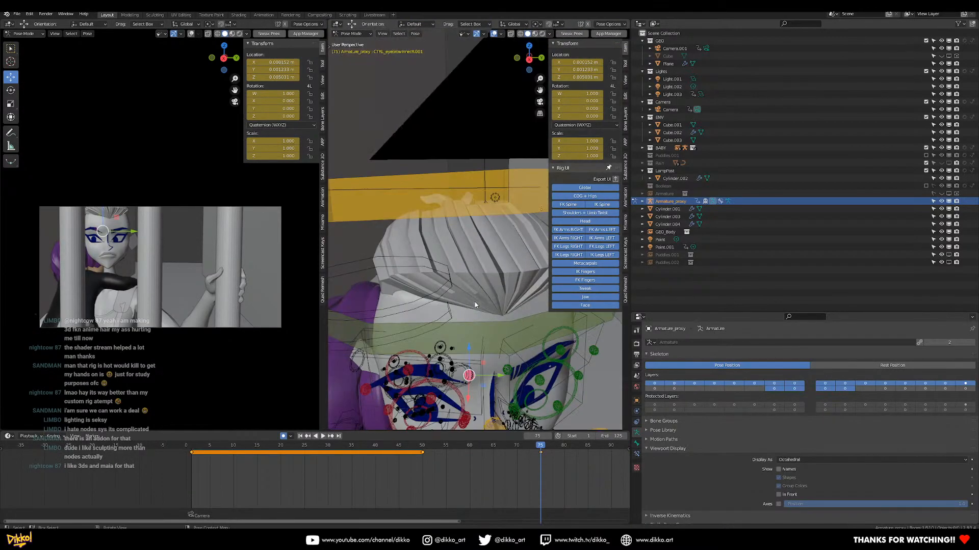
{"action": "scroll", "coordinate": [469, 309], "scroll_direction": "down", "scroll_amount": 9}
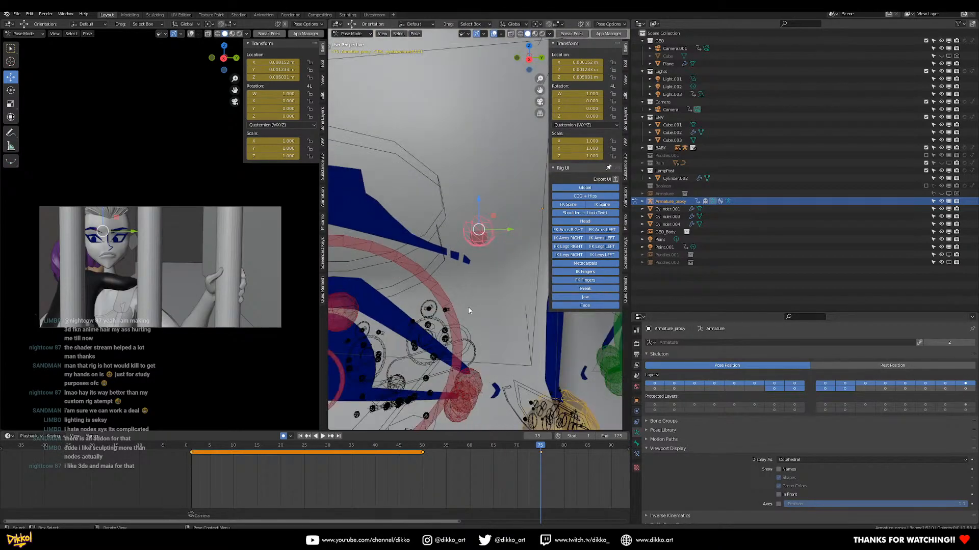
{"action": "middle_click_drag", "start_coordinate": [470, 290], "coordinate": [514, 293]}
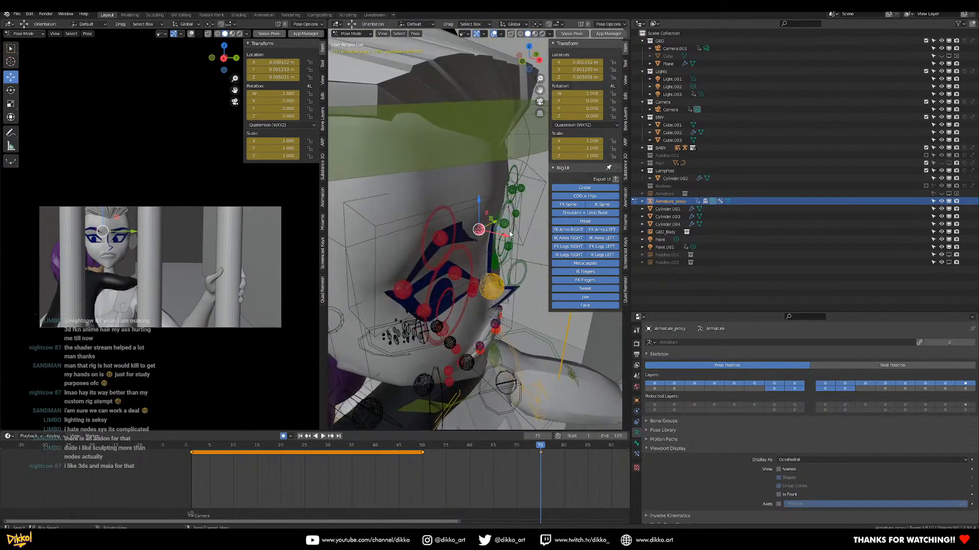
{"action": "key", "text": "g"}
{"action": "left_click_drag", "start_coordinate": [510, 236], "coordinate": [509, 237]}
{"action": "key", "text": "ctrl+z"}
Move the character's right middle eyebrow control so the brow sits better on the face at frame 75
{"action": "left_click", "coordinate": [448, 242]}
{"action": "key", "text": "g"}
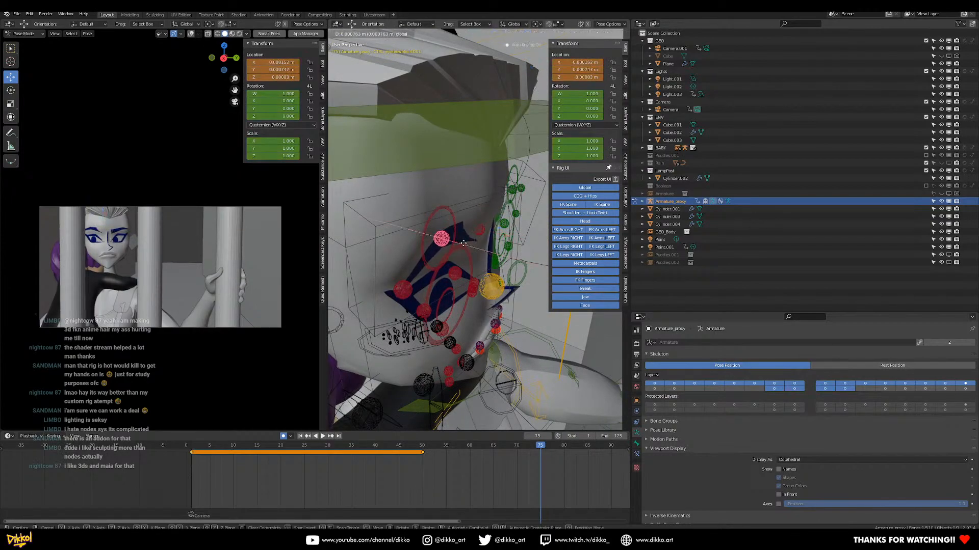
{"action": "left_click_drag", "start_coordinate": [463, 246], "coordinate": [464, 247]}
{"action": "middle_click_drag", "start_coordinate": [489, 258], "coordinate": [385, 320]}
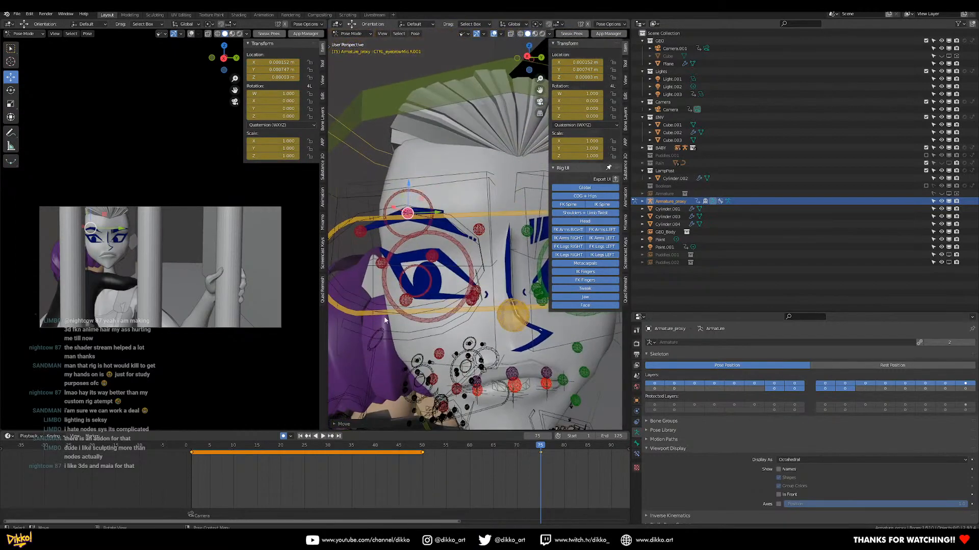
Preview the camera view in rendered shading, check the right eyebrow from the side and save the scene
{"action": "left_click", "coordinate": [240, 34]}
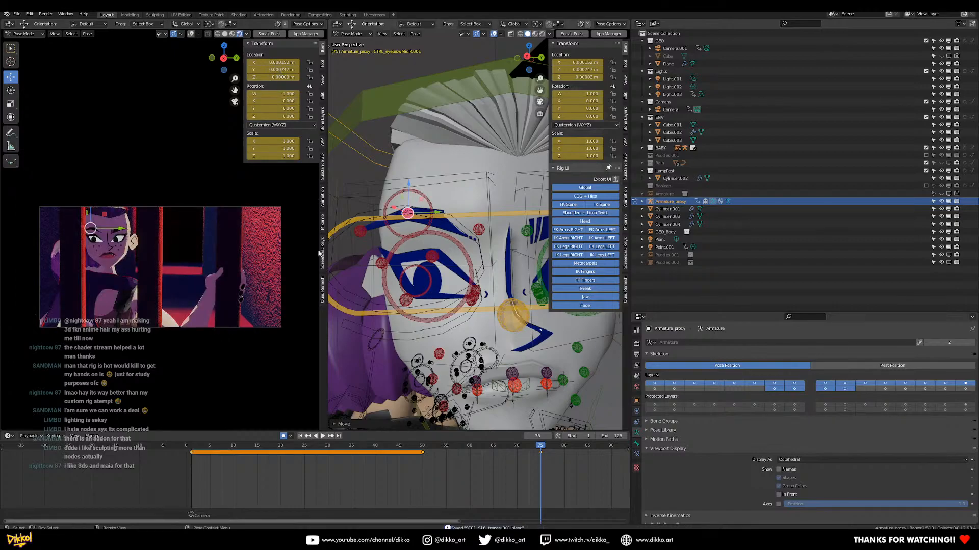
{"action": "middle_click_drag", "start_coordinate": [329, 254], "coordinate": [518, 256]}
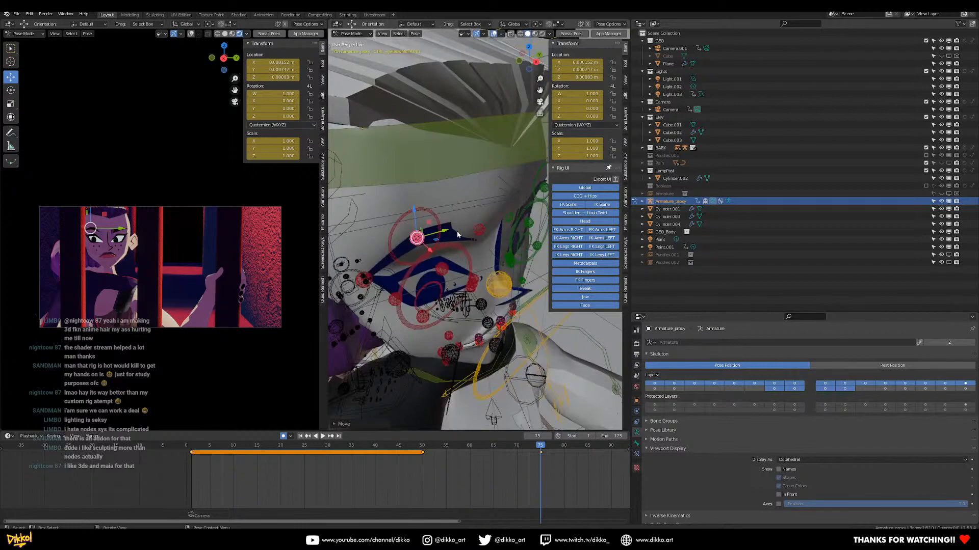
{"action": "key", "text": "ctrl+s"}
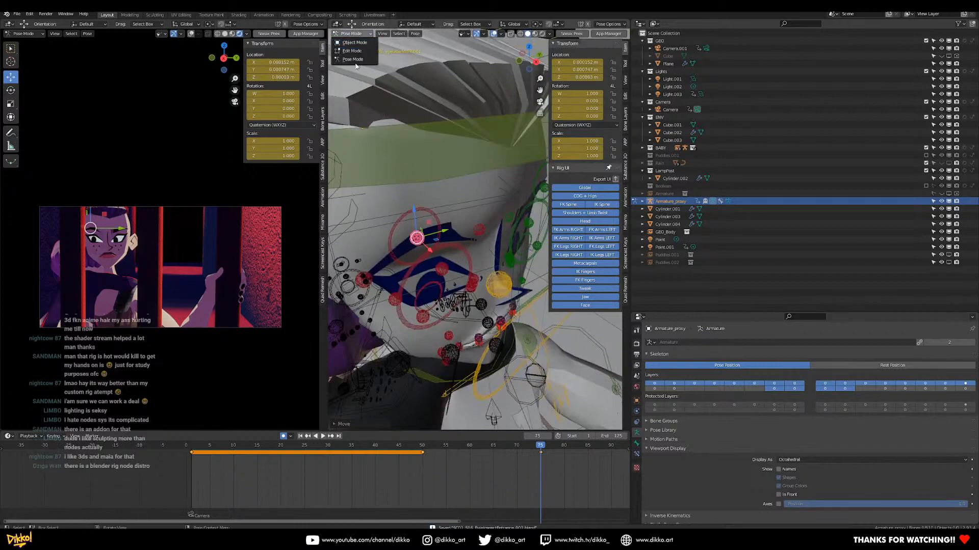
Switch the armature to Object Mode, select the GEO_Body object and save the scene
{"action": "left_click", "coordinate": [344, 33]}
{"action": "left_click", "coordinate": [352, 40]}
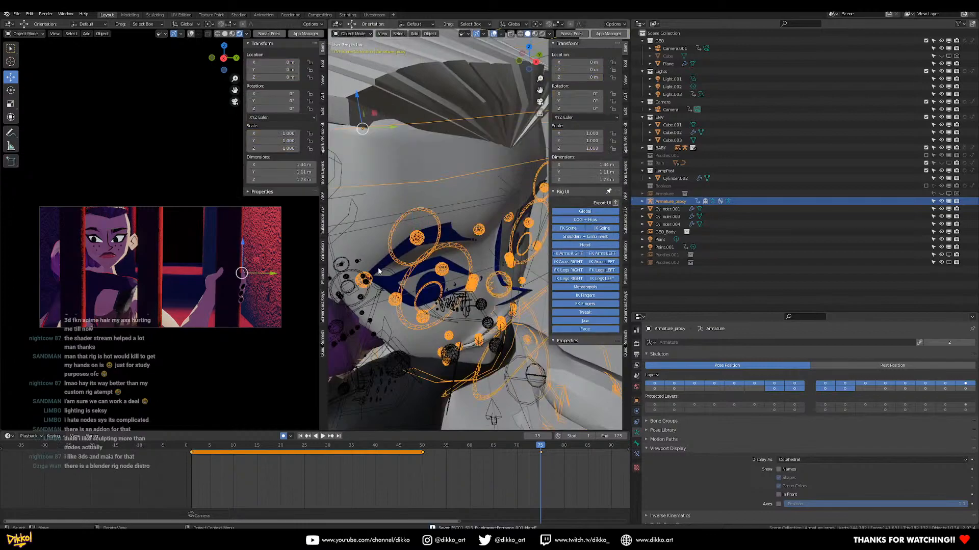
{"action": "left_click", "coordinate": [379, 272]}
{"action": "left_click", "coordinate": [389, 262]}
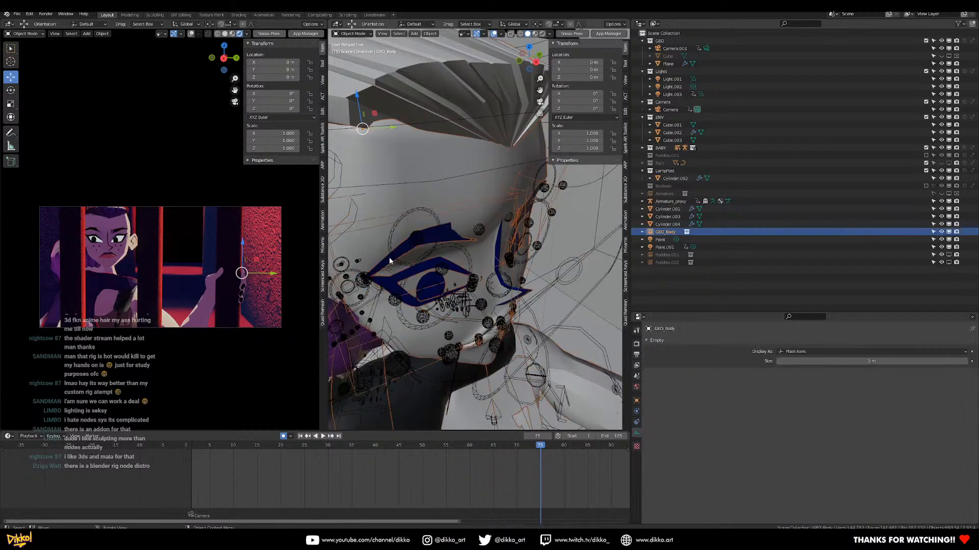
{"action": "key", "text": "ctrl+s"}
Open the character file Evie_040.blend from the project's Characters\Evie folder
{"action": "left_click", "coordinate": [19, 14]}
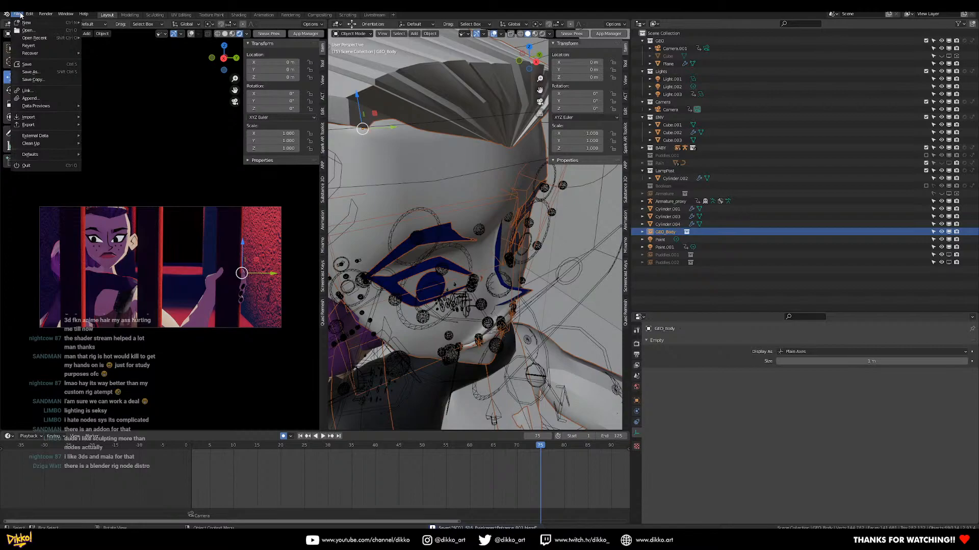
{"action": "left_click", "coordinate": [49, 31]}
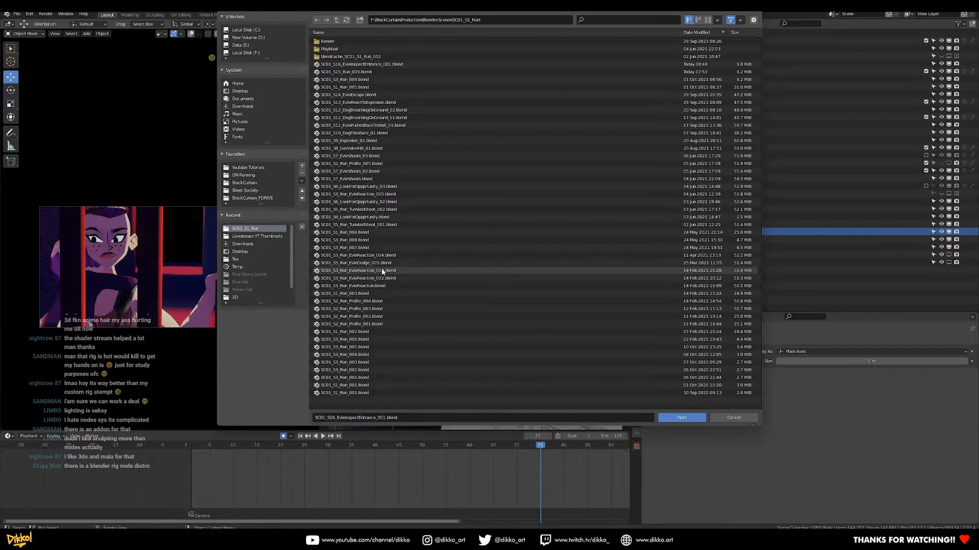
{"action": "left_click", "coordinate": [336, 19]}
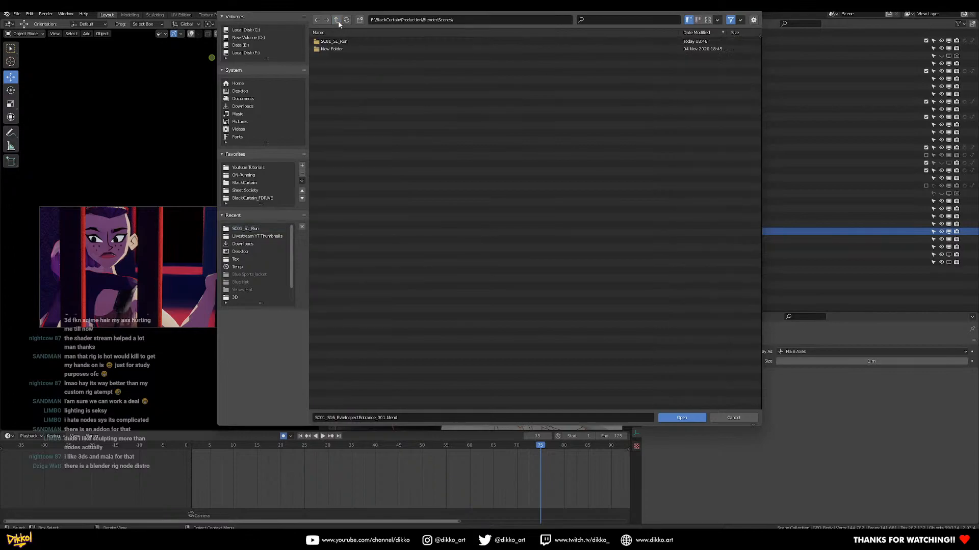
{"action": "left_click", "coordinate": [338, 22]}
{"action": "double_click", "coordinate": [339, 57]}
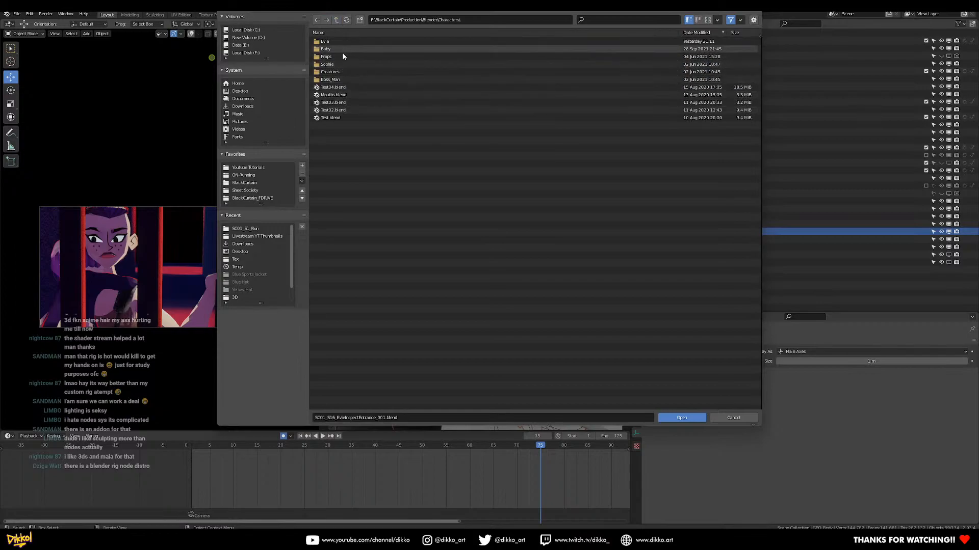
{"action": "double_click", "coordinate": [338, 41]}
{"action": "left_click", "coordinate": [361, 95]}
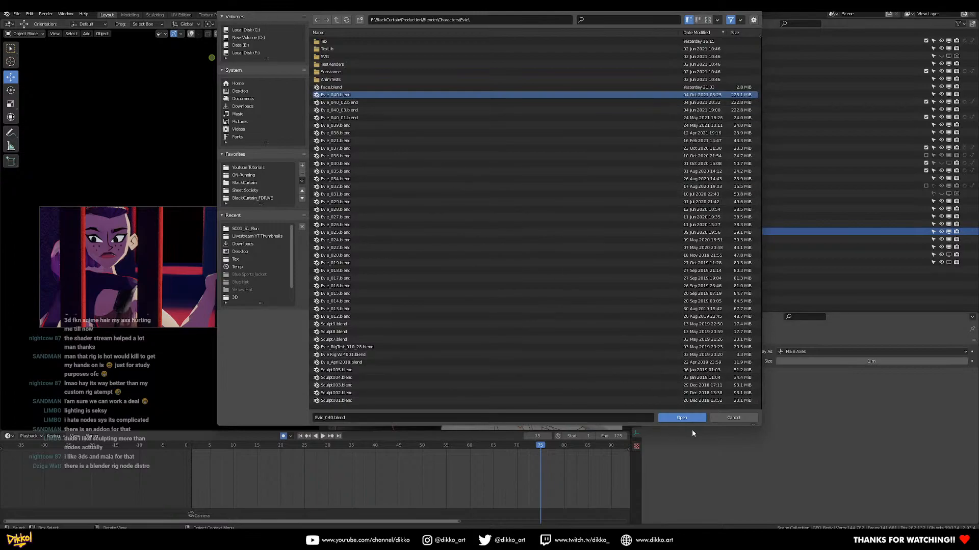
{"action": "left_click", "coordinate": [687, 417]}
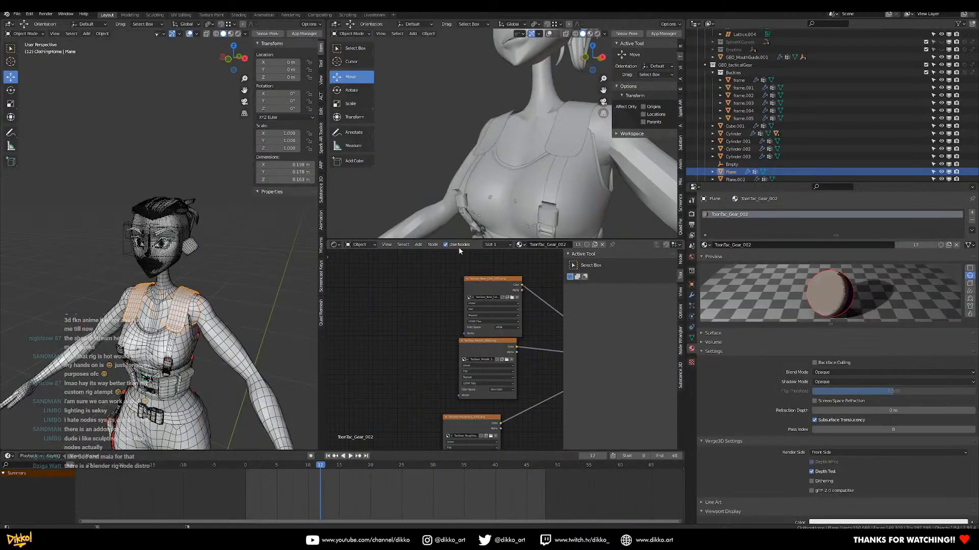
Turn on the Shrinkwrap modifier's viewport display for the right eyebrow mesh, keep Subdivision's viewport display off and save the file
{"action": "middle_click_drag", "start_coordinate": [278, 239], "coordinate": [218, 217]}
{"action": "scroll", "coordinate": [148, 217], "scroll_direction": "up", "scroll_amount": 4}
{"action": "middle_click_drag", "start_coordinate": [140, 217], "coordinate": [186, 246]}
{"action": "left_click", "coordinate": [116, 224]}
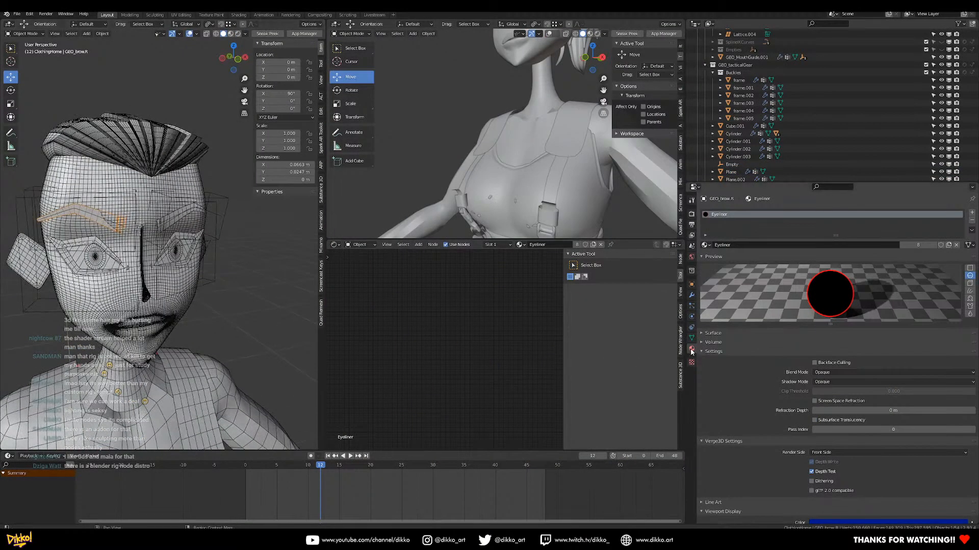
{"action": "left_click", "coordinate": [692, 295]}
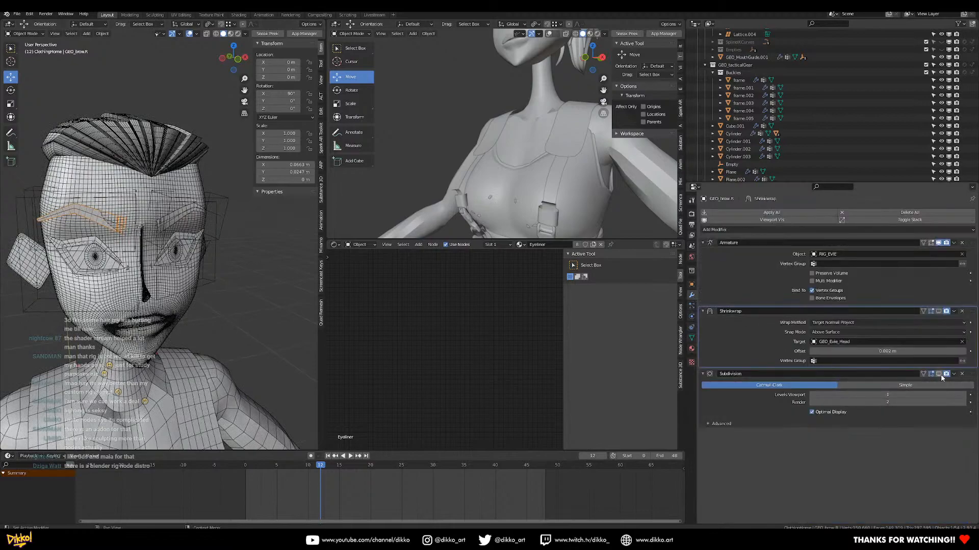
{"action": "left_click", "coordinate": [938, 311]}
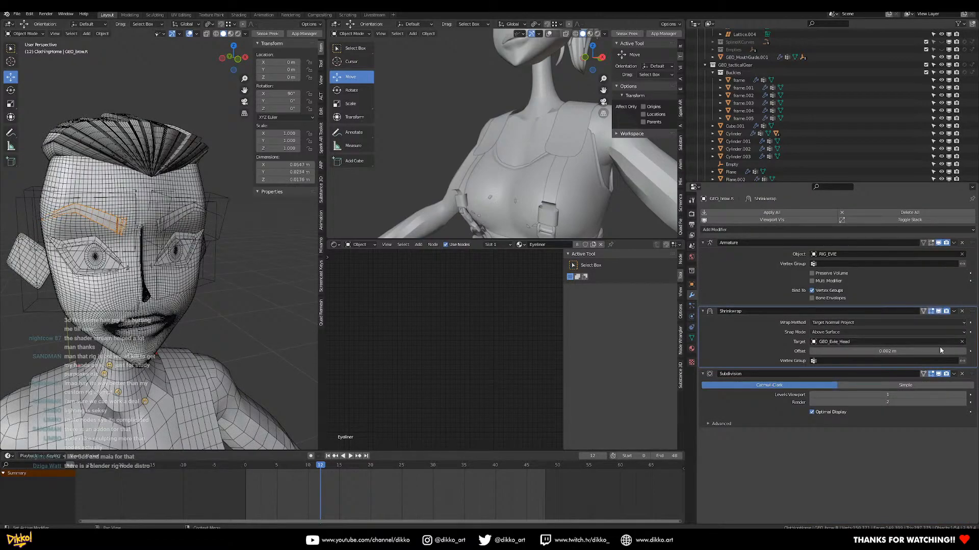
{"action": "left_click", "coordinate": [941, 374]}
{"action": "key", "text": "ctrl+s"}
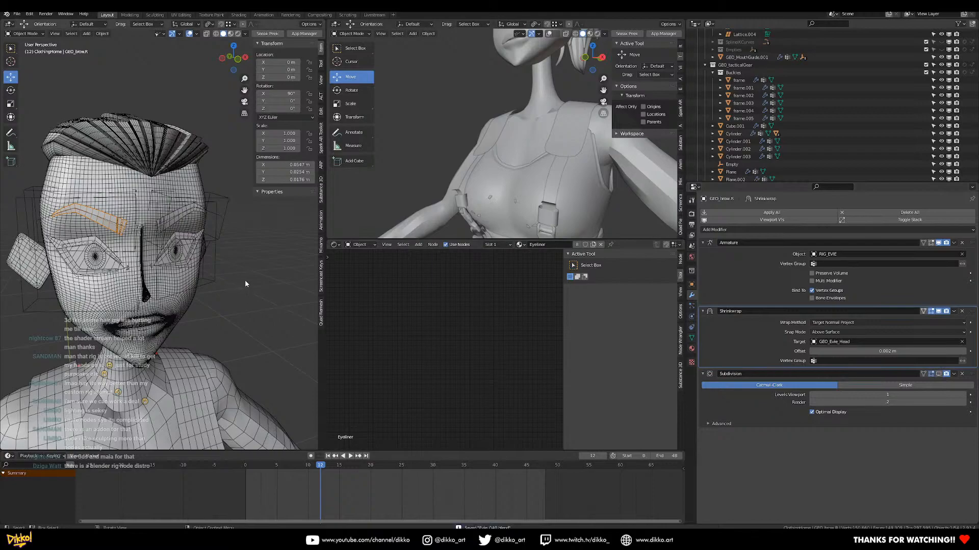
Reopen the recent scene SC01_S16_EvieInspectEntrance_001.blend, check the eyebrows on the face and select Armature_proxy
{"action": "left_click", "coordinate": [17, 14]}
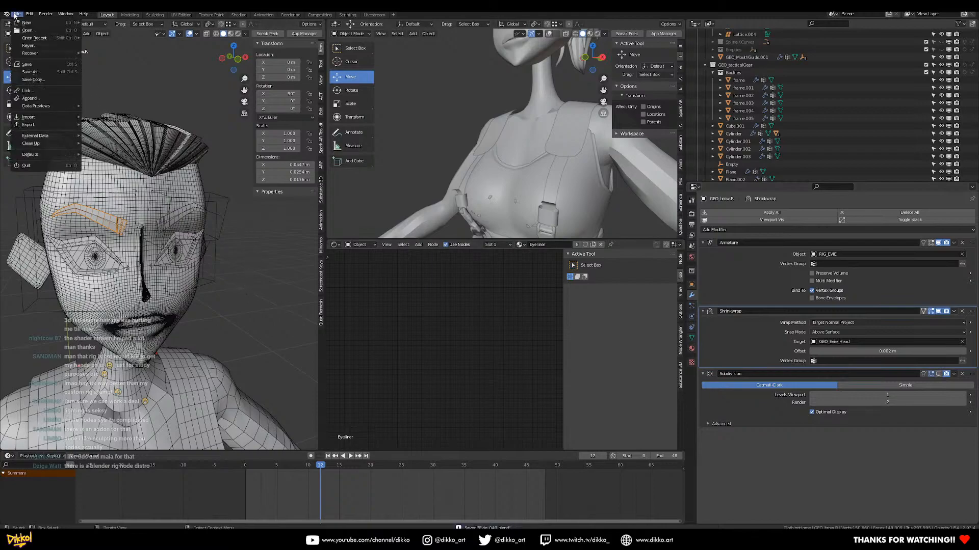
{"action": "mouse_move", "coordinate": [36, 38]}
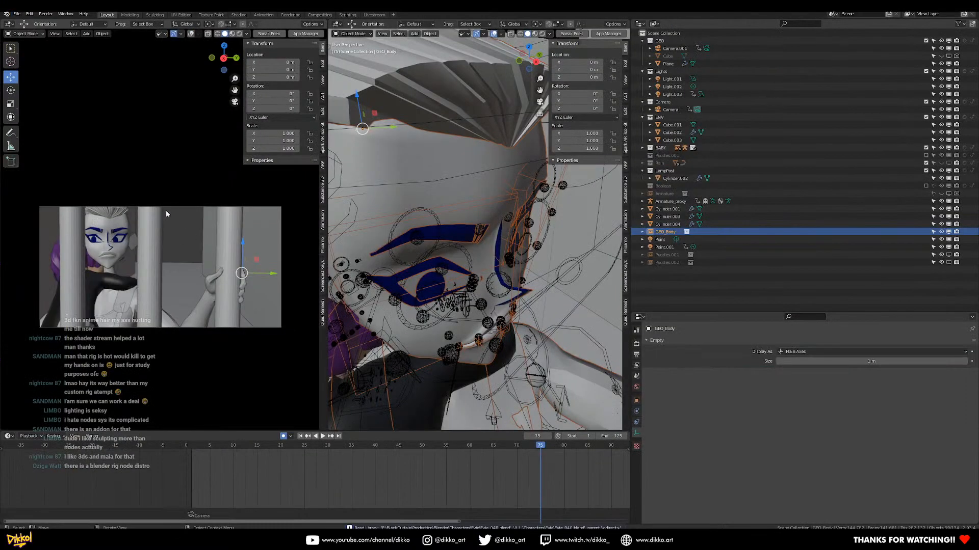
{"action": "middle_click_drag", "start_coordinate": [402, 252], "coordinate": [462, 369]}
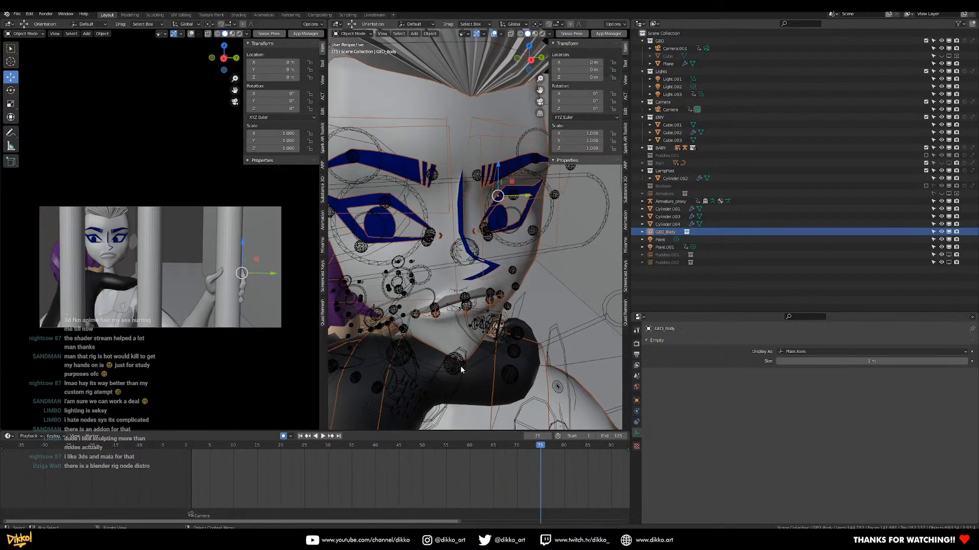
{"action": "scroll", "coordinate": [463, 372], "scroll_direction": "down", "scroll_amount": 3}
{"action": "middle_click_drag", "start_coordinate": [551, 196], "coordinate": [543, 187]}
{"action": "left_click", "coordinate": [531, 134]}
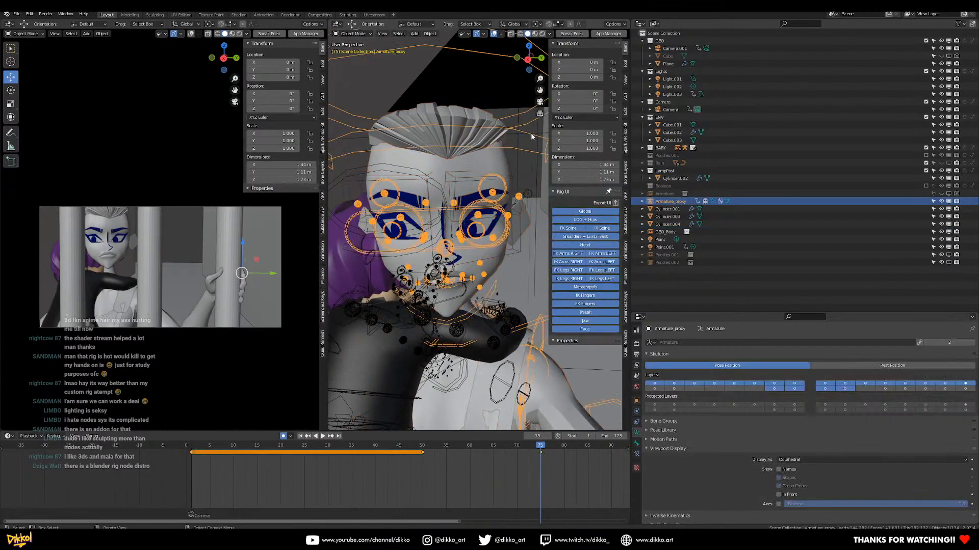
Switch Armature_proxy from Object Mode to Pose Mode
{"action": "scroll", "coordinate": [537, 376], "scroll_direction": "down", "scroll_amount": 3}
{"action": "left_click", "coordinate": [351, 34]}
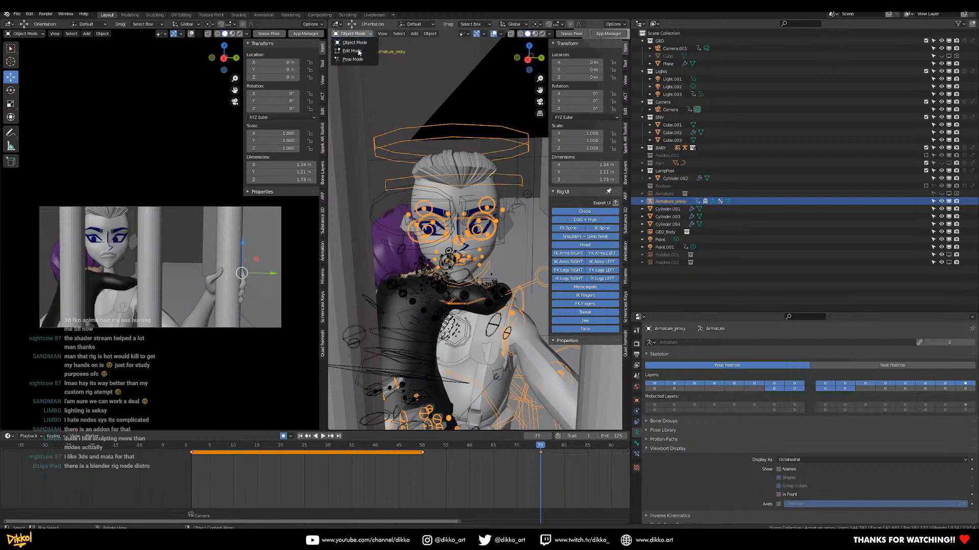
{"action": "left_click", "coordinate": [351, 57]}
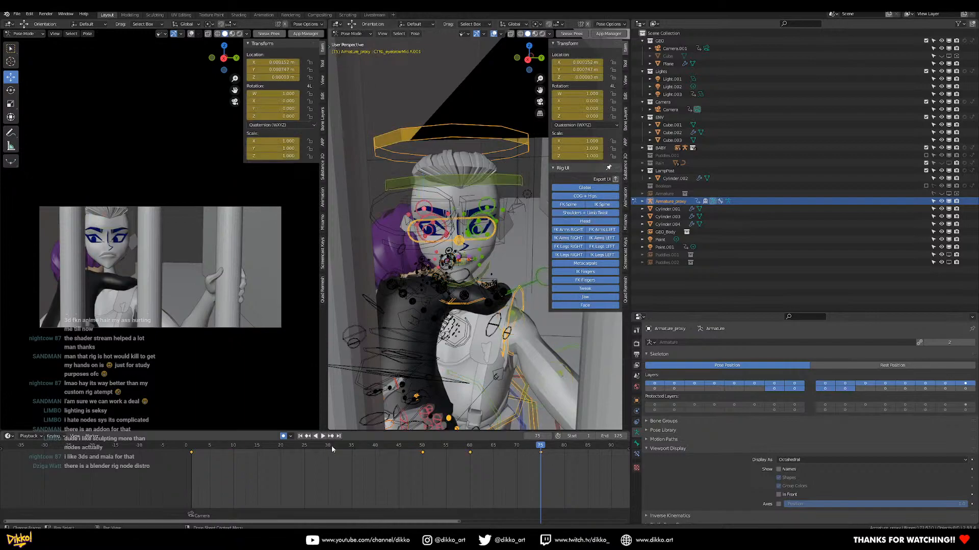
Play and scrub the animation from frame 1 to frame 76 to review the character's reach and grip on the bar
{"action": "left_click", "coordinate": [194, 450]}
{"action": "key", "text": "space"}
{"action": "key", "text": "space"}
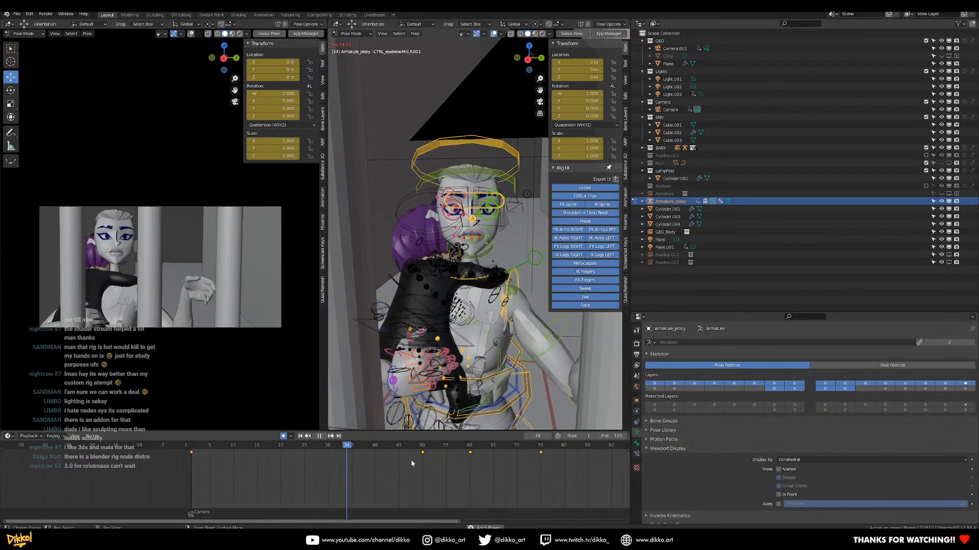
{"action": "key", "text": "space"}
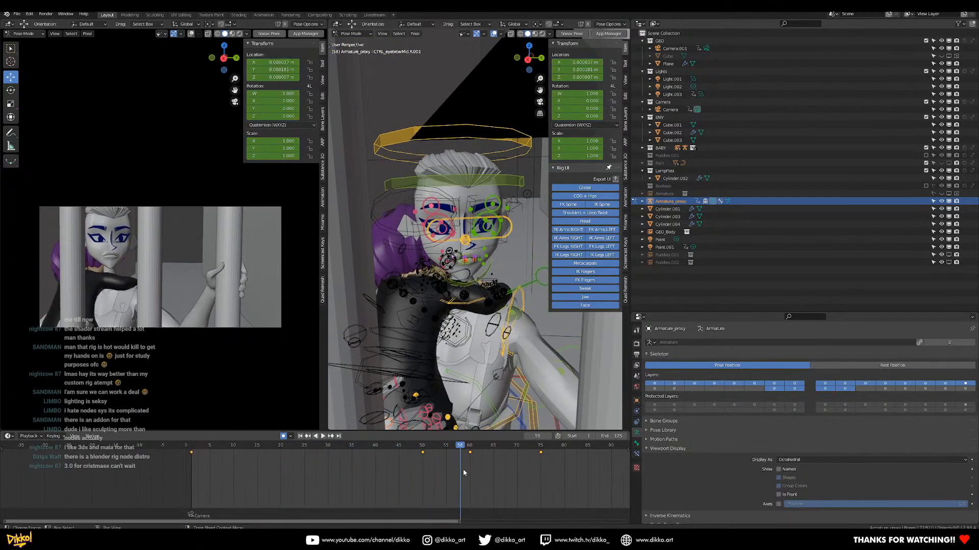
{"action": "scroll", "coordinate": [395, 455], "scroll_direction": "right", "scroll_amount": 5, "text": "ctrl"}
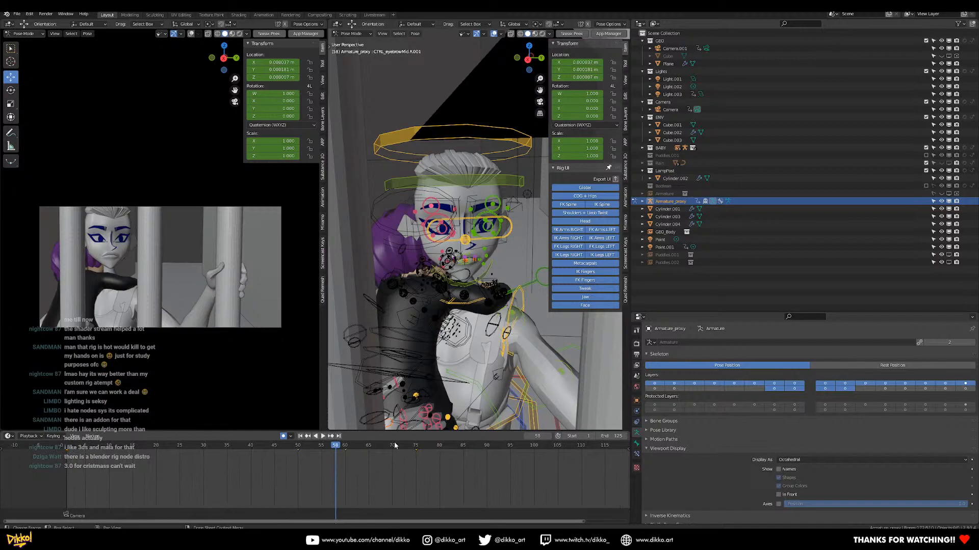
{"action": "middle_click_drag", "start_coordinate": [312, 465], "coordinate": [309, 484]}
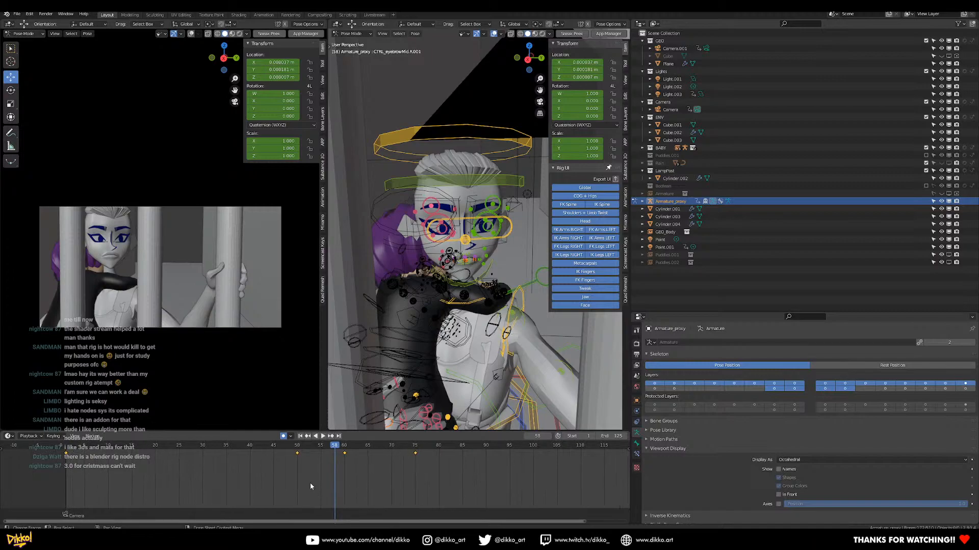
{"action": "left_click", "coordinate": [294, 445]}
{"action": "key", "text": "space"}
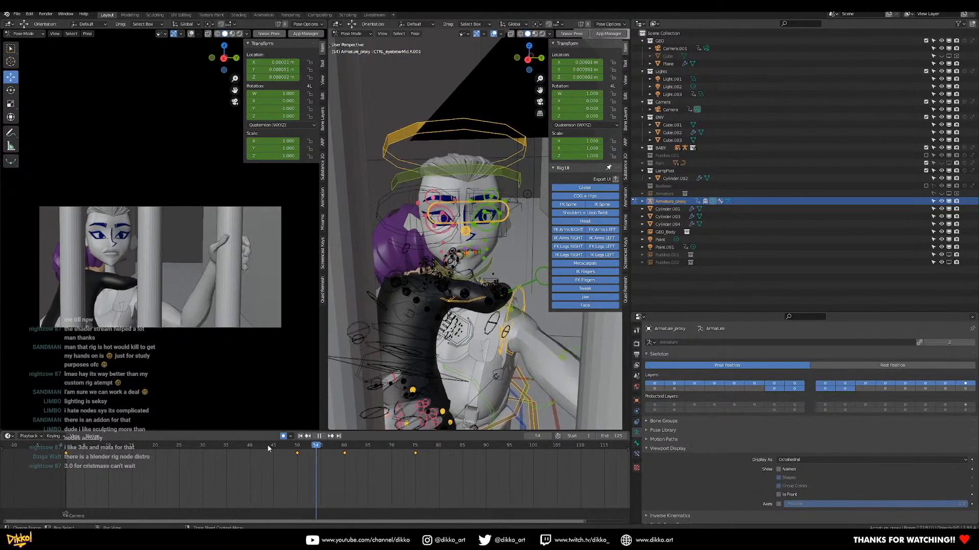
{"action": "key", "text": "space"}
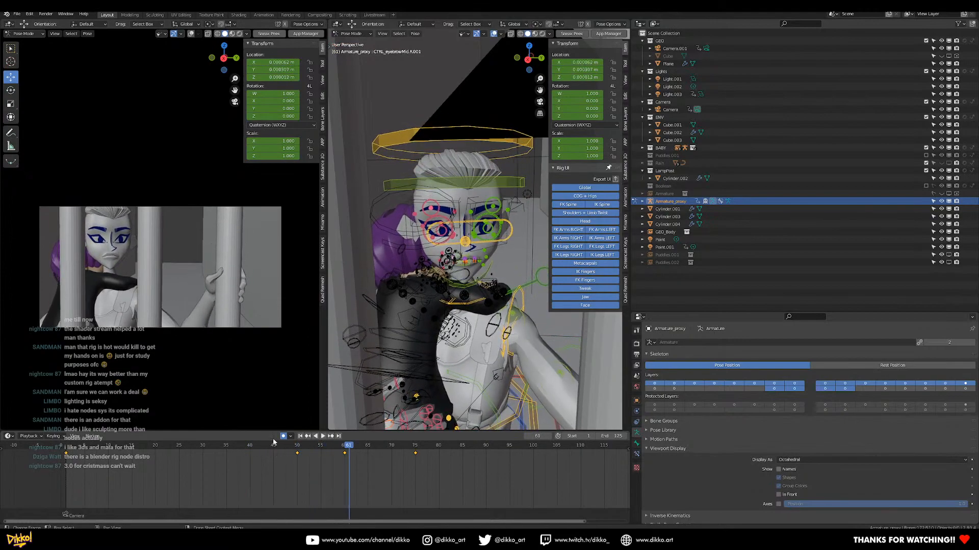
{"action": "left_click", "coordinate": [75, 448]}
{"action": "key", "text": "space"}
{"action": "left_click_drag", "start_coordinate": [351, 447], "coordinate": [420, 446]}
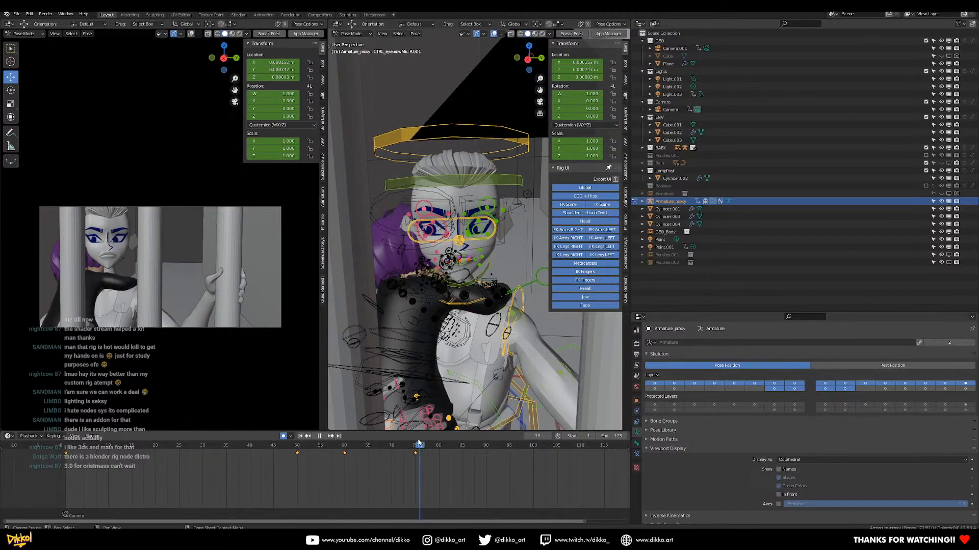
Replay the animation from the character's side, examining how the arm and body move into the grip
{"action": "middle_click_drag", "start_coordinate": [477, 333], "coordinate": [388, 309]}
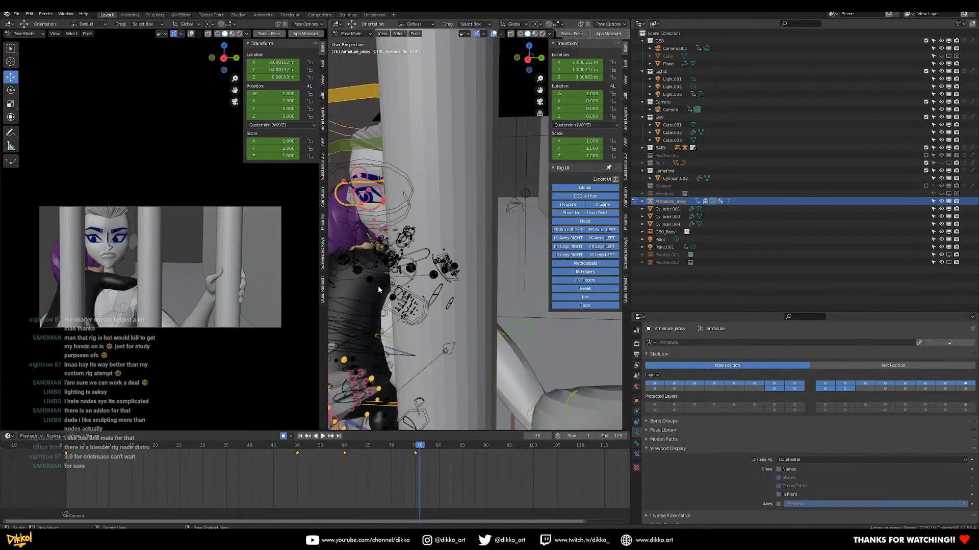
{"action": "key", "text": "space"}
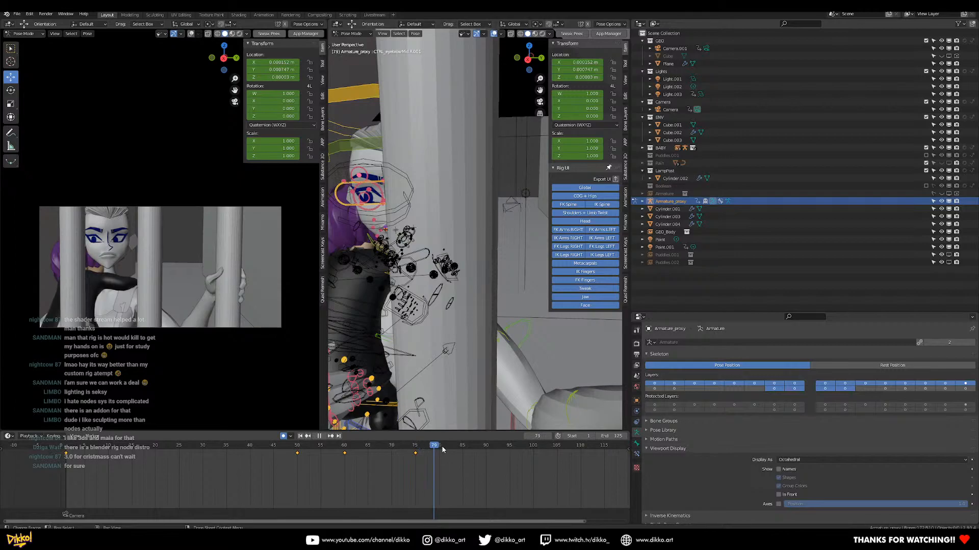
{"action": "middle_click_drag", "start_coordinate": [445, 296], "coordinate": [493, 309]}
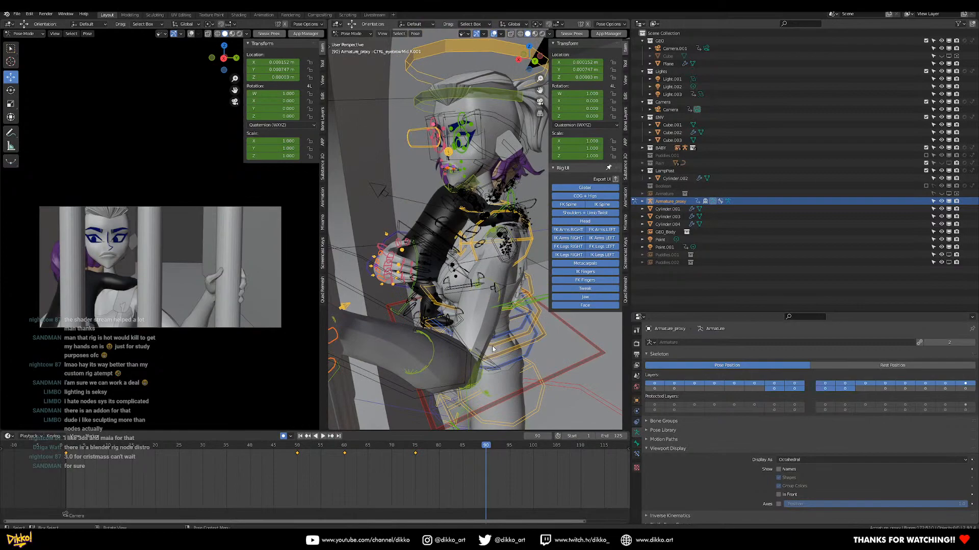
{"action": "left_click_drag", "start_coordinate": [380, 447], "coordinate": [402, 448]}
{"action": "key", "text": "space"}
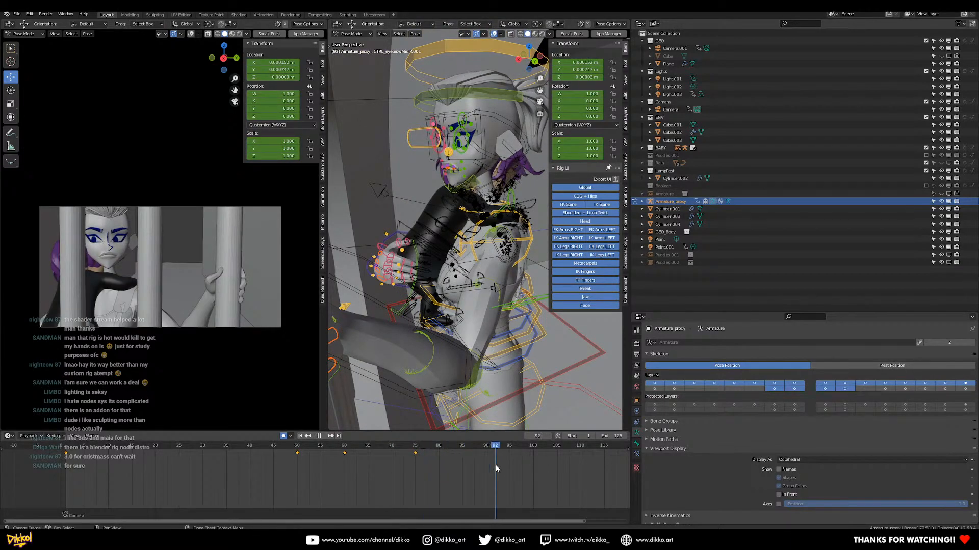
{"action": "left_click_drag", "start_coordinate": [497, 468], "coordinate": [70, 451]}
{"action": "key", "text": "space"}
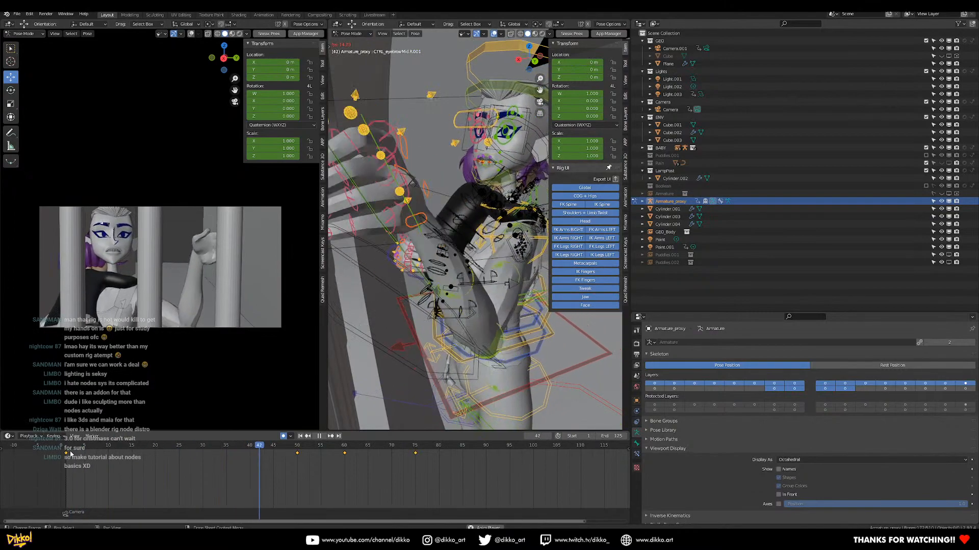
{"action": "key", "text": "space"}
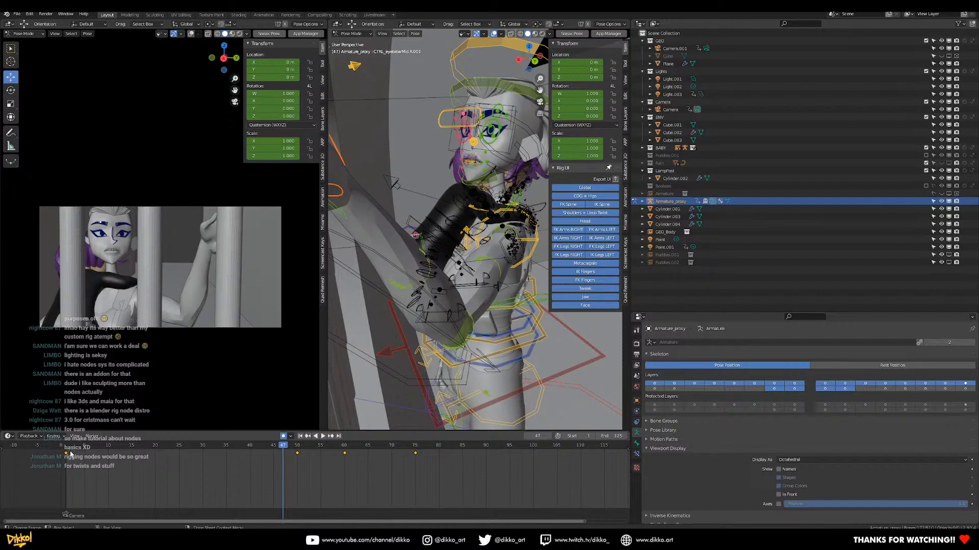
{"action": "left_click_drag", "start_coordinate": [71, 448], "coordinate": [206, 453]}
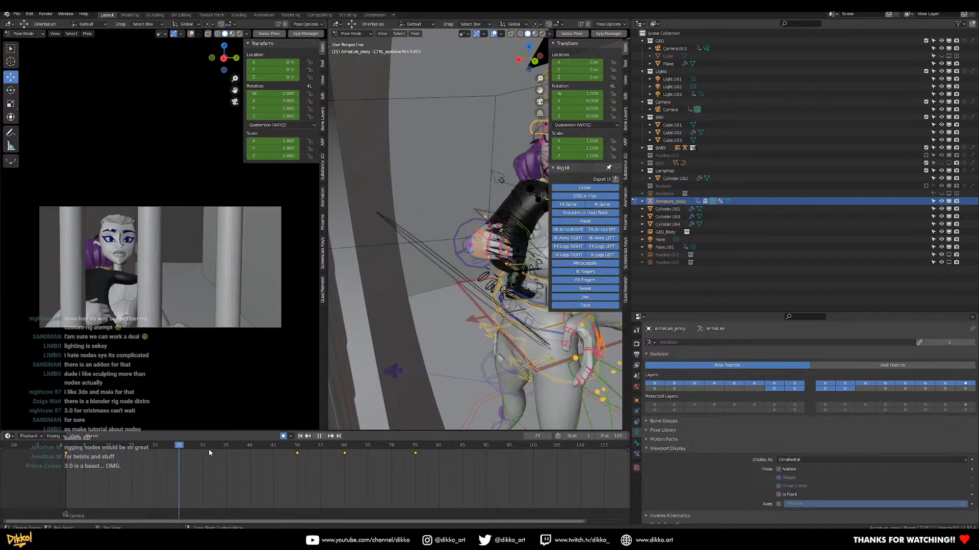
{"action": "key", "text": "space"}
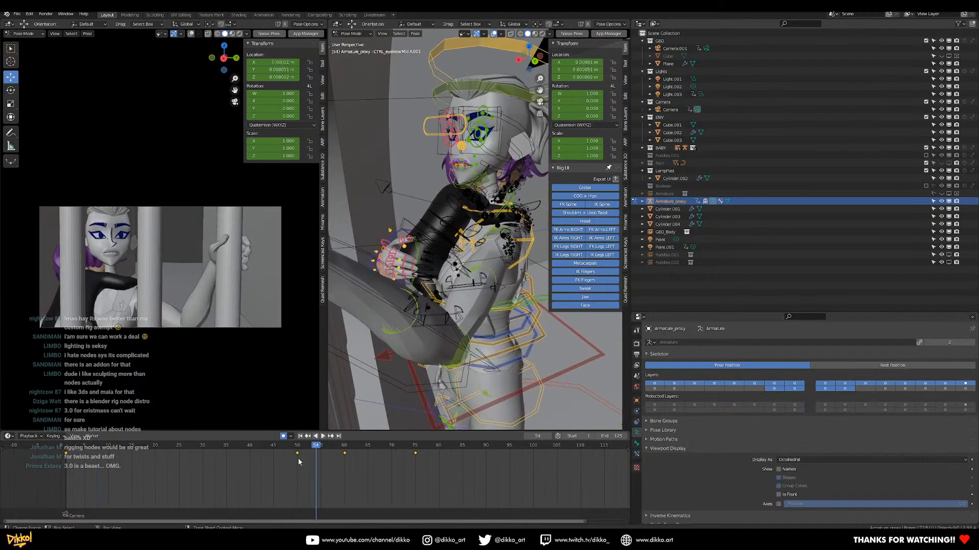
{"action": "key", "text": "space"}
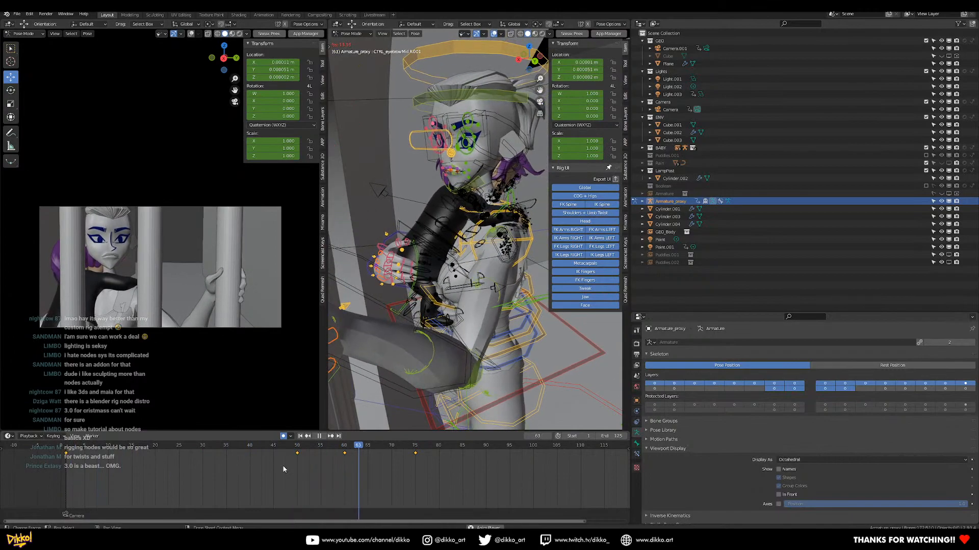
{"action": "left_click", "coordinate": [65, 450]}
{"action": "key", "text": "space"}
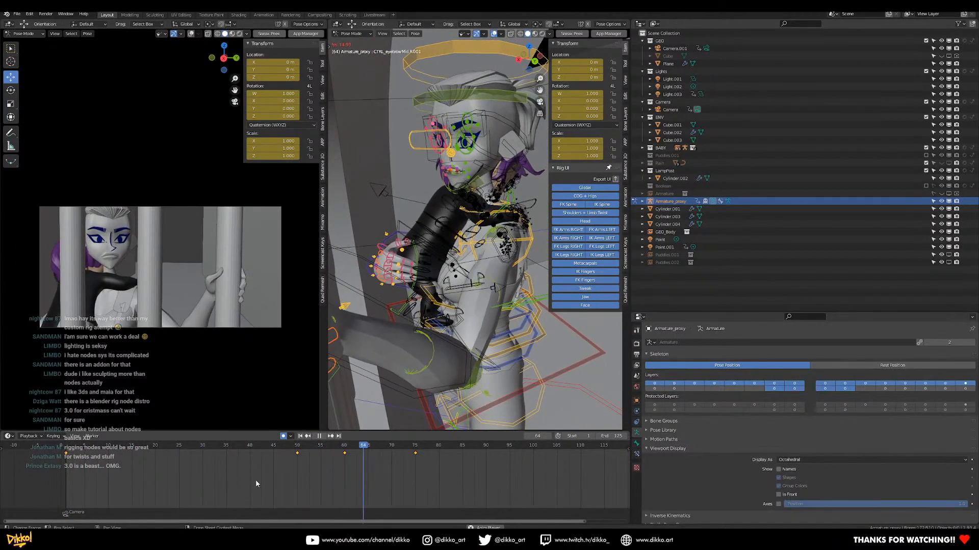
{"action": "key", "text": "space"}
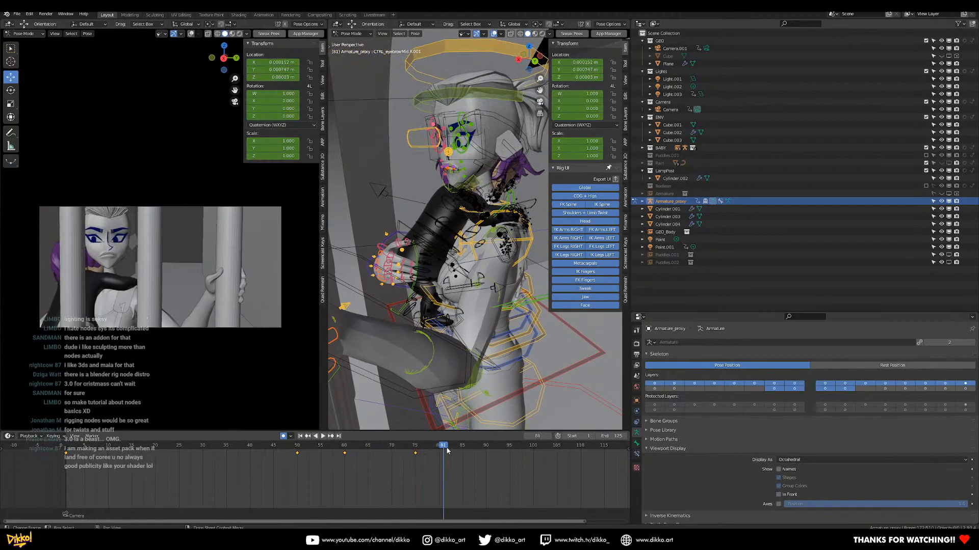
Check the poses at frames 60 and 75, then move the frame 75 keyframe to frame 100
{"action": "left_click", "coordinate": [265, 451]}
{"action": "left_click", "coordinate": [262, 447]}
{"action": "key", "text": "space"}
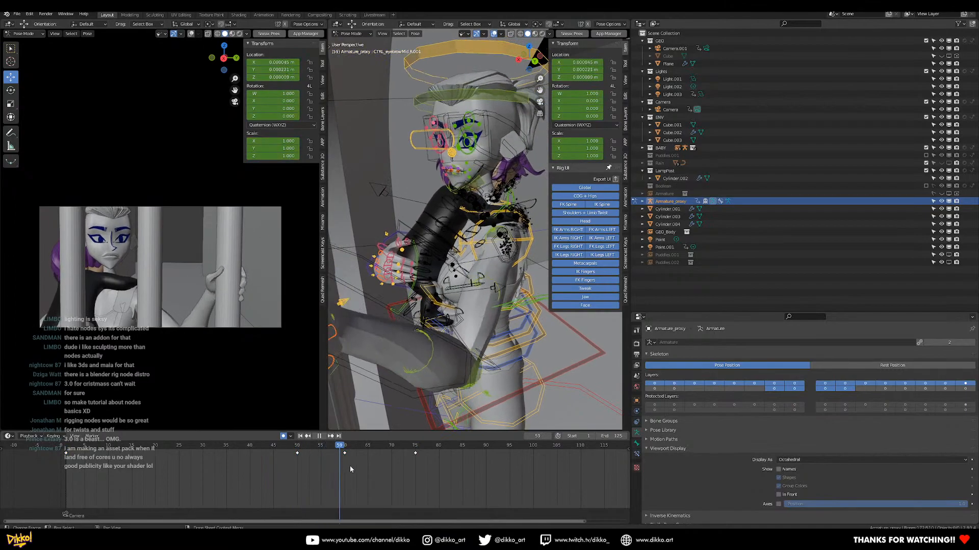
{"action": "key", "text": "space"}
{"action": "left_click", "coordinate": [346, 447]}
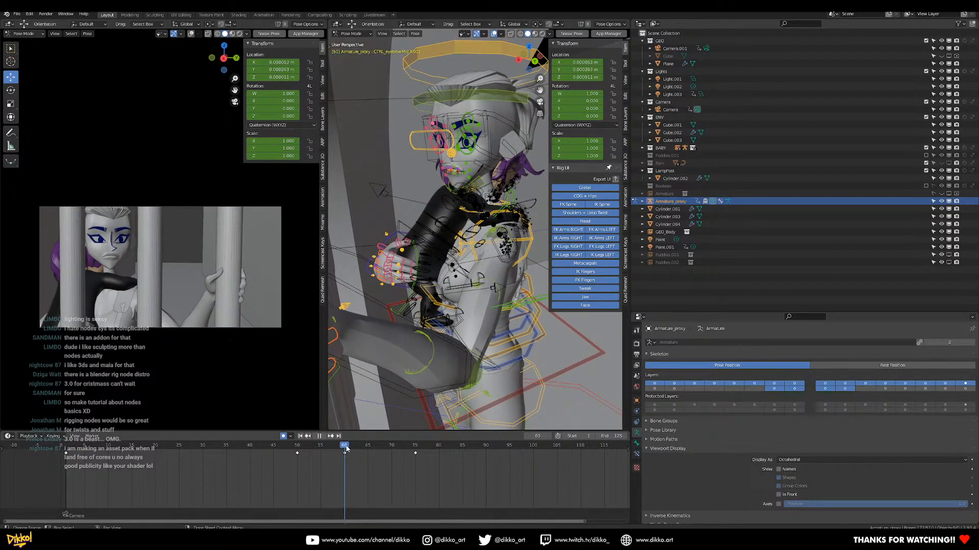
{"action": "middle_click_drag", "start_coordinate": [441, 277], "coordinate": [447, 308]}
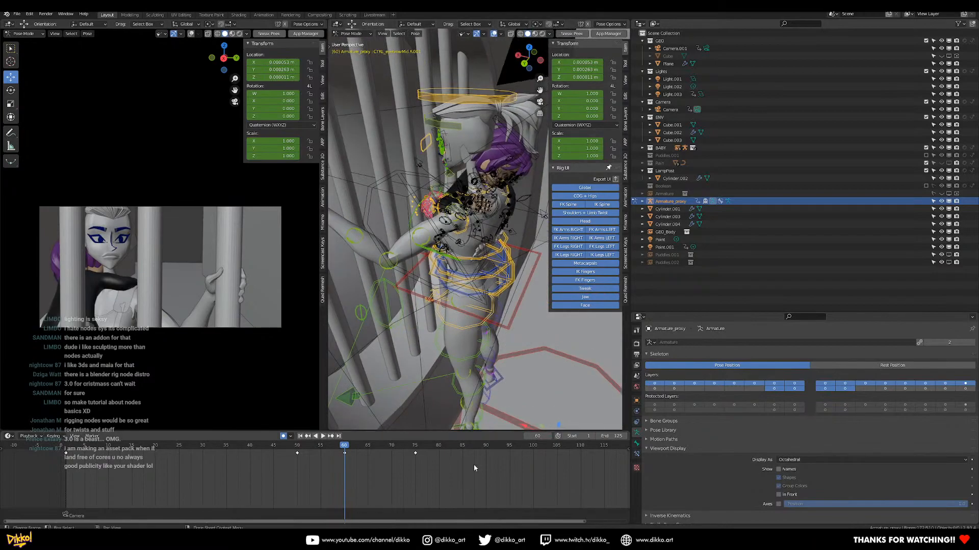
{"action": "left_click", "coordinate": [416, 446]}
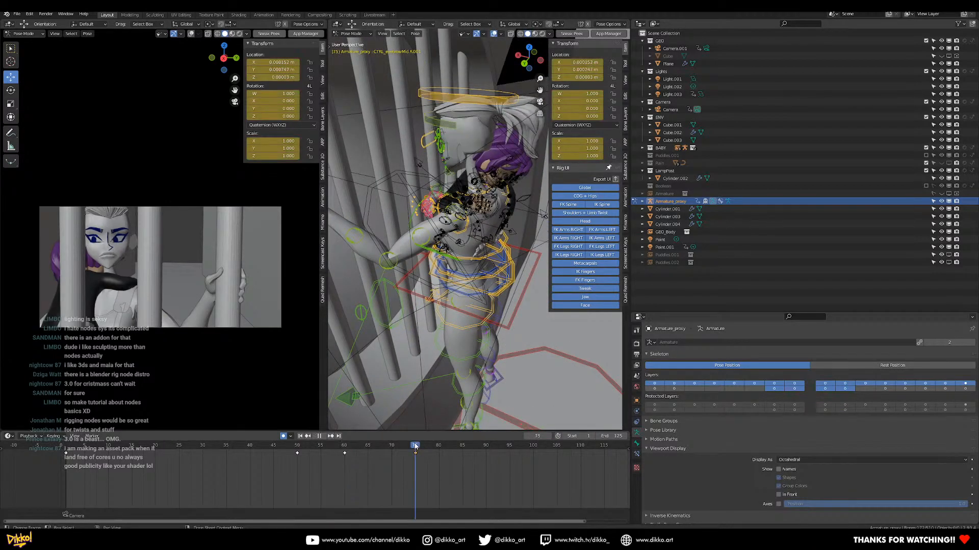
{"action": "right_click", "coordinate": [500, 279]}
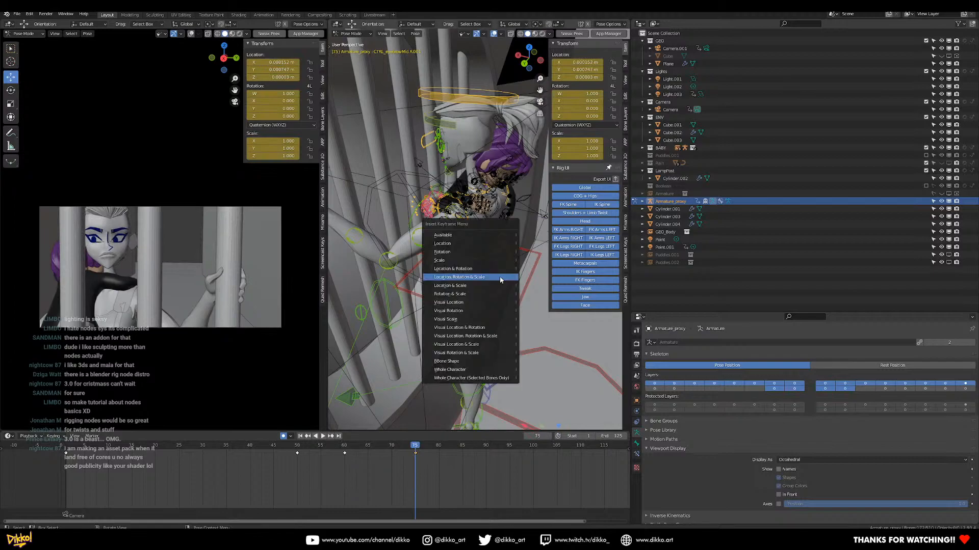
{"action": "left_click_drag", "start_coordinate": [417, 455], "coordinate": [535, 474]}
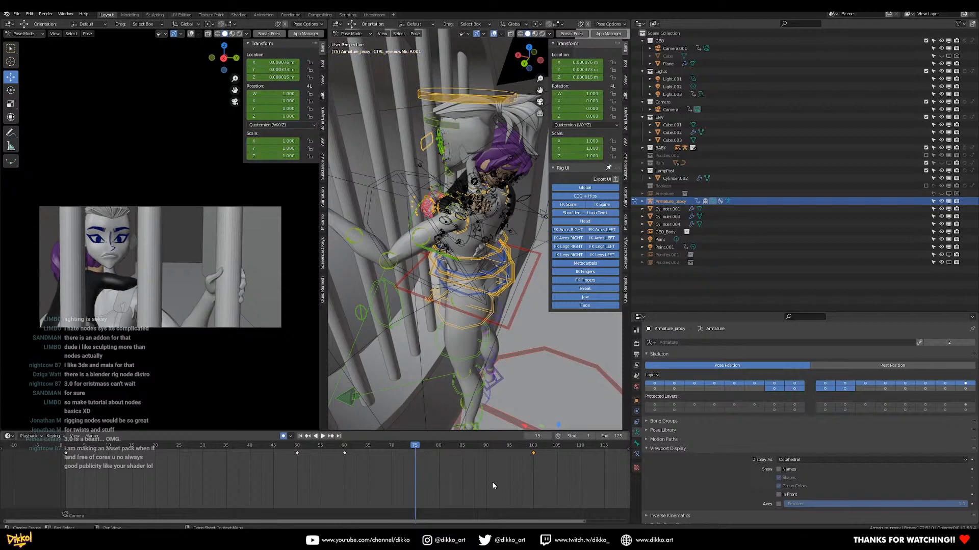
Scrub and play the retimed motion around frames 60 to 67 to check the slower settle
{"action": "left_click_drag", "start_coordinate": [277, 447], "coordinate": [345, 451]}
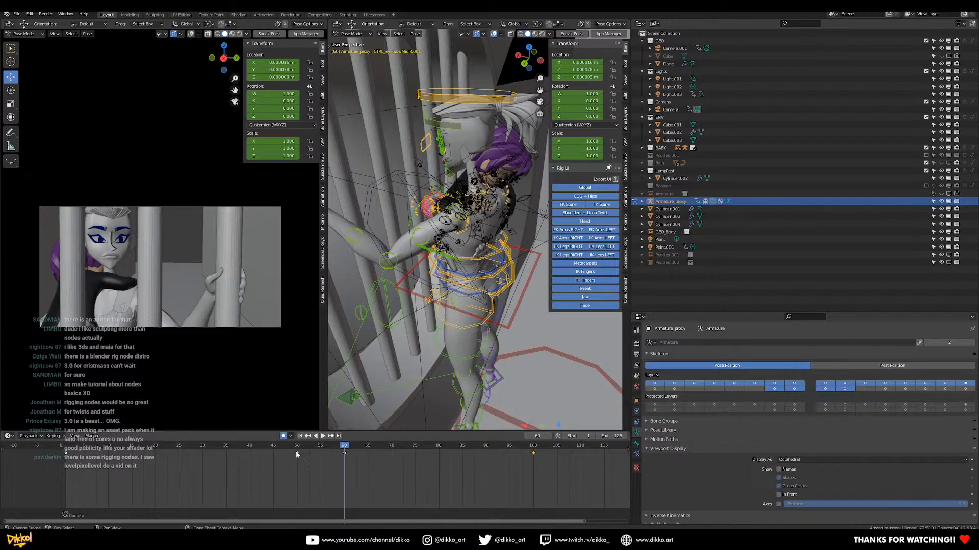
{"action": "key", "text": "space"}
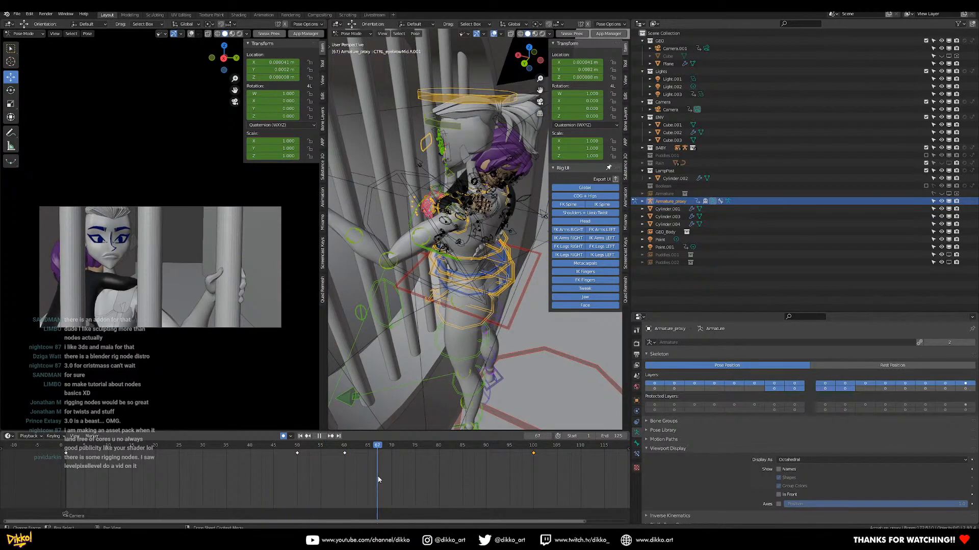
{"action": "key", "text": "space"}
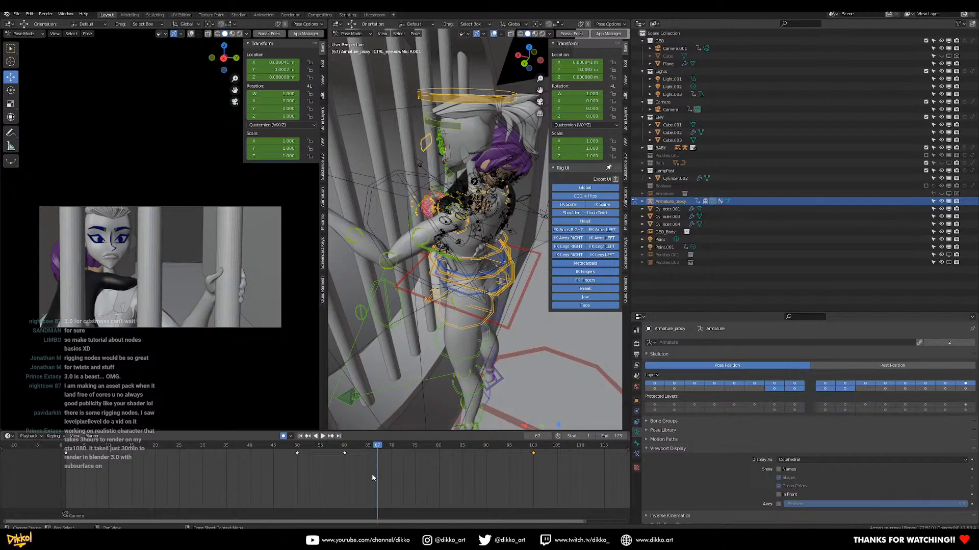
At frame 65, rotate the base thumb control of the hand gripping the bar about its local X axis
{"action": "left_click_drag", "start_coordinate": [300, 447], "coordinate": [368, 464]}
{"action": "middle_click_drag", "start_coordinate": [408, 212], "coordinate": [433, 254], "text": "shift"}
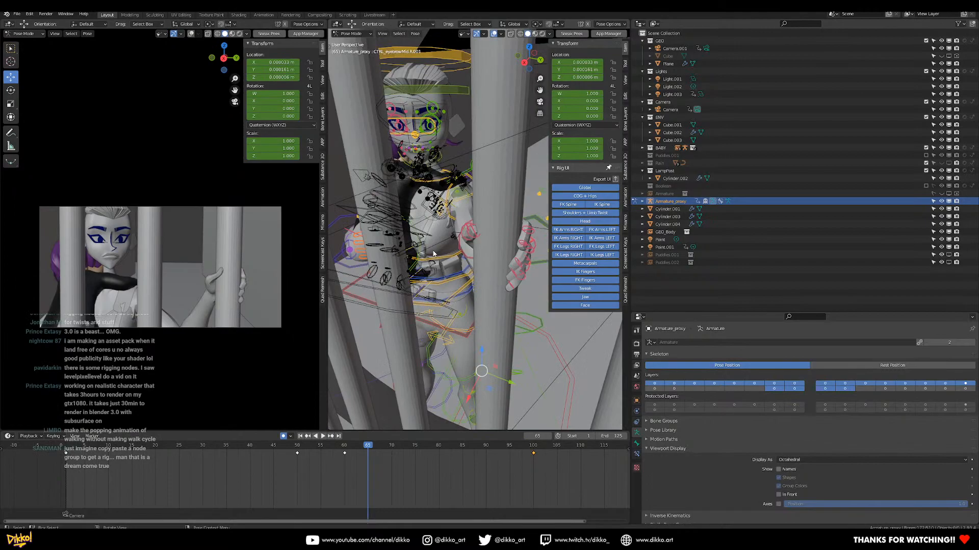
{"action": "middle_click_drag", "start_coordinate": [459, 203], "coordinate": [450, 250]}
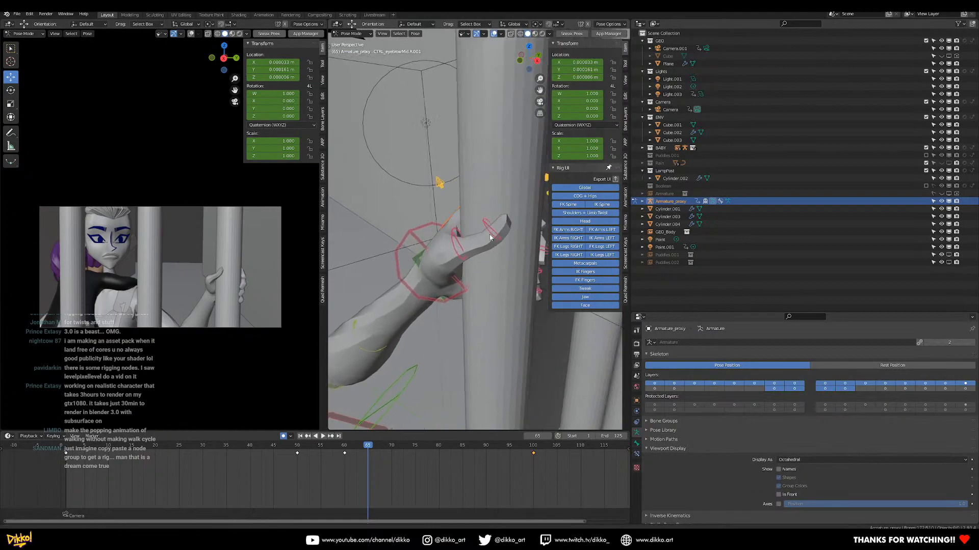
{"action": "left_click", "coordinate": [455, 249]}
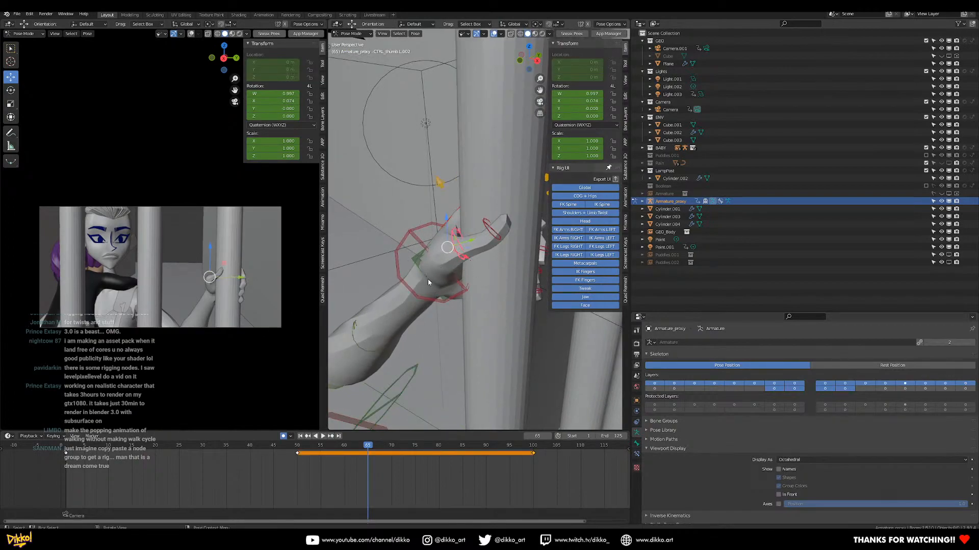
{"action": "key", "text": "r"}
{"action": "key", "text": "x"}
{"action": "key", "text": "x"}
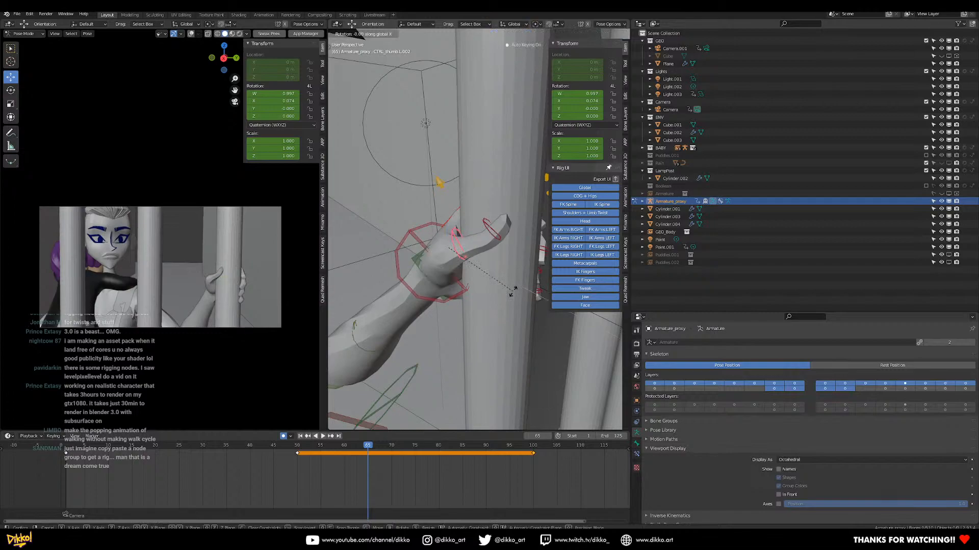
{"action": "left_click", "coordinate": [505, 323]}
Try to bend the thumb's tip control about its local X axis at frame 65
{"action": "middle_click_drag", "start_coordinate": [502, 321], "coordinate": [489, 306]}
{"action": "left_click", "coordinate": [464, 345]}
{"action": "middle_click_drag", "start_coordinate": [464, 345], "coordinate": [459, 352]}
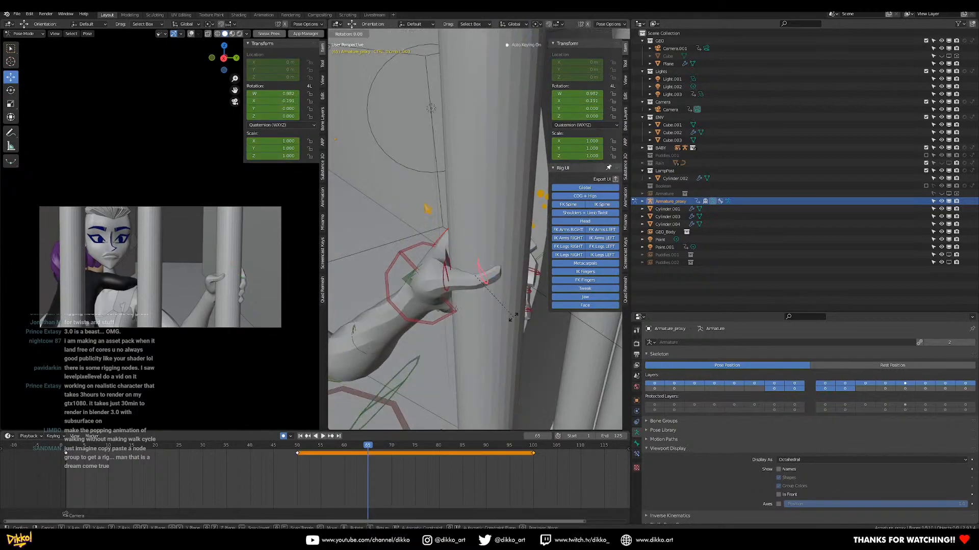
{"action": "key", "text": "r"}
{"action": "key", "text": "x"}
{"action": "key", "text": "x"}
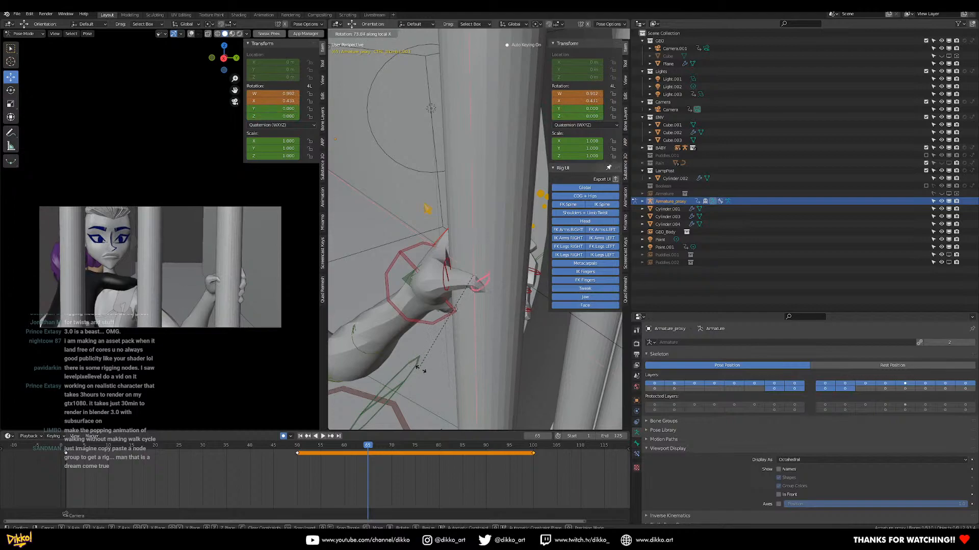
{"action": "key", "text": "Escape"}
{"action": "key", "text": "ctrl+z"}
Switch the transform orientation to Local and rotate the thumb's middle control about its X axis
{"action": "left_click", "coordinate": [513, 24]}
{"action": "left_click", "coordinate": [493, 58]}
{"action": "key", "text": "r"}
{"action": "key", "text": "x"}
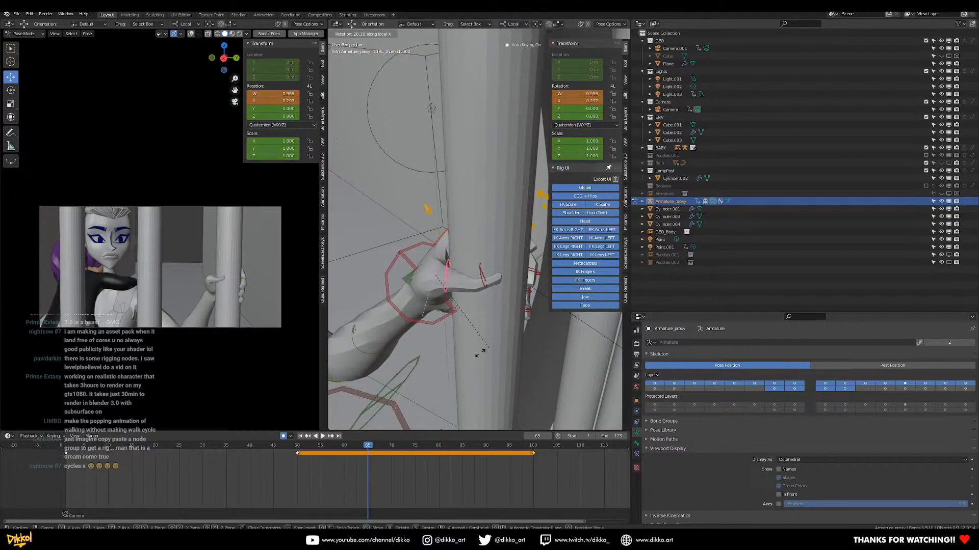
{"action": "left_click", "coordinate": [485, 340]}
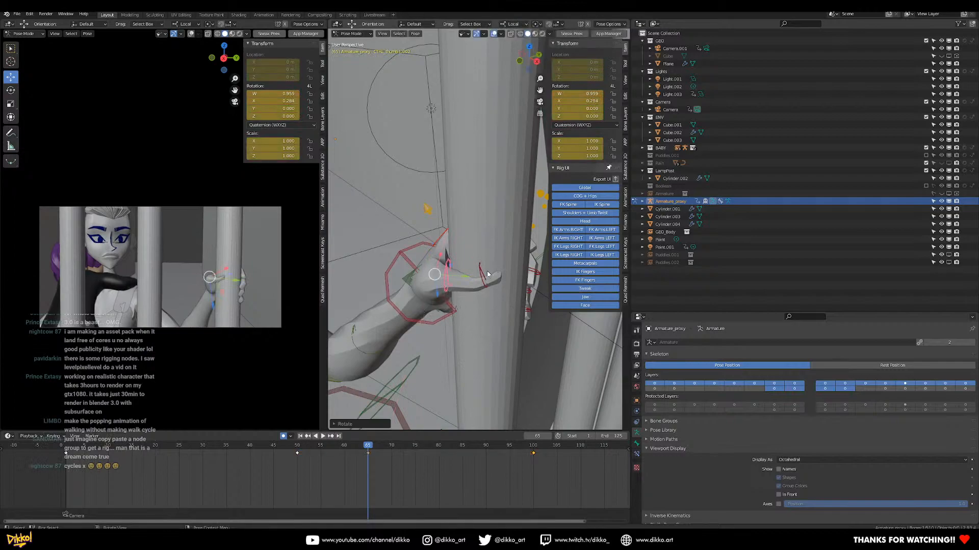
Bend the thumb's tip control about its local X axis so it curls around the bar
{"action": "left_click", "coordinate": [487, 275]}
{"action": "key", "text": "r"}
{"action": "key", "text": "x"}
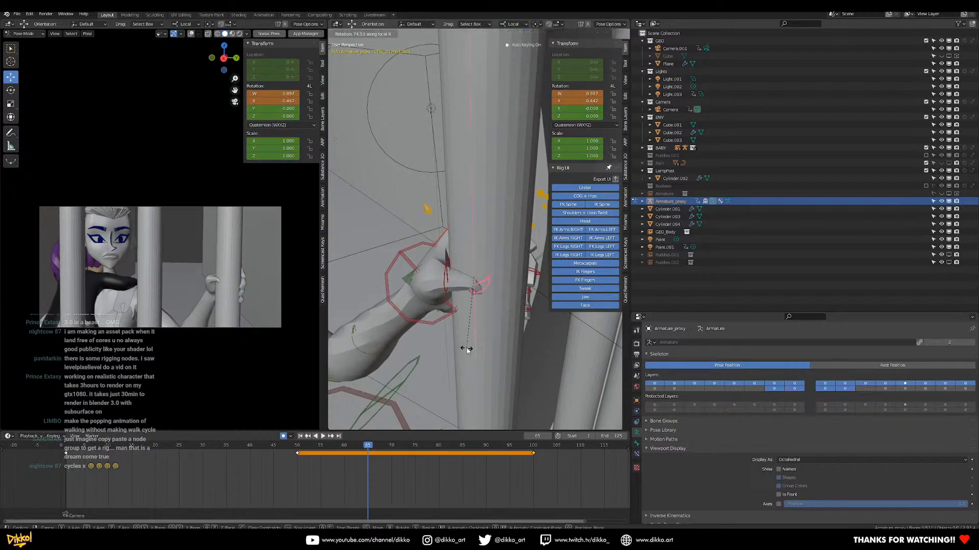
{"action": "left_click", "coordinate": [464, 352]}
Try a trackball rotation of the thumb's middle control to bring the thumb across the bar
{"action": "key", "text": "r"}
{"action": "key", "text": "r"}
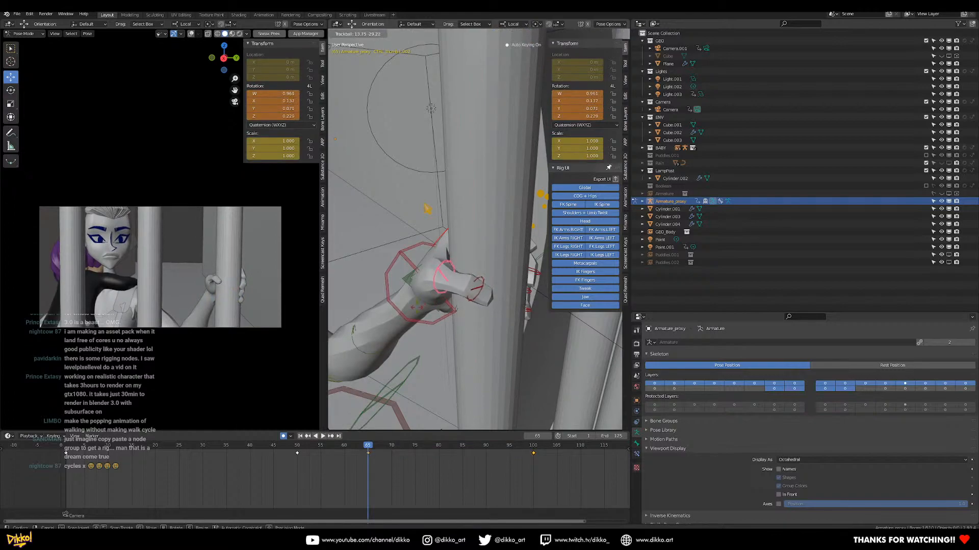
{"action": "left_click", "coordinate": [471, 280]}
{"action": "middle_click_drag", "start_coordinate": [472, 279], "coordinate": [413, 339]}
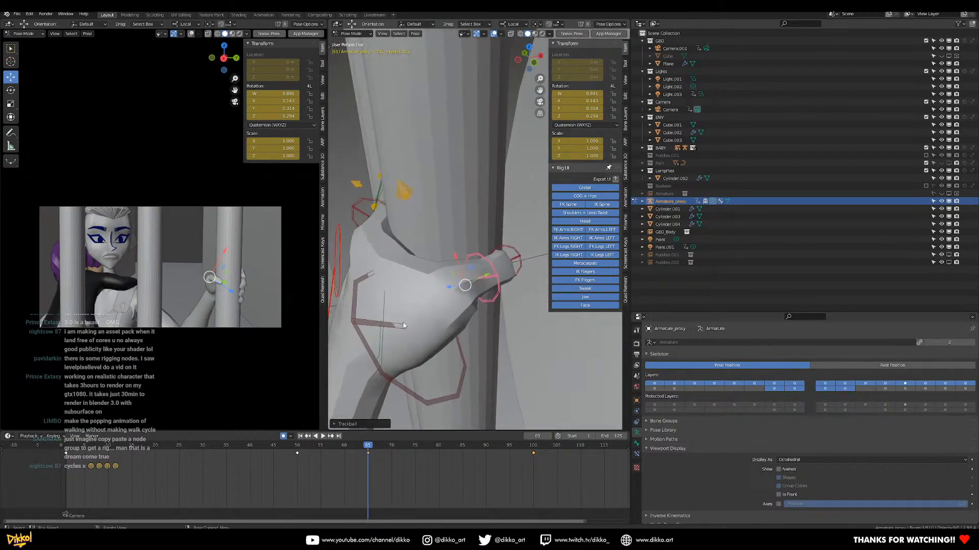
{"action": "key", "text": "ctrl+z"}
{"action": "key", "text": "r"}
{"action": "left_click", "coordinate": [479, 317]}
{"action": "key", "text": "ctrl+z"}
Trackball-rotate the thumb's base control to swing the whole thumb around the bar
{"action": "key", "text": "r"}
{"action": "key", "text": "r"}
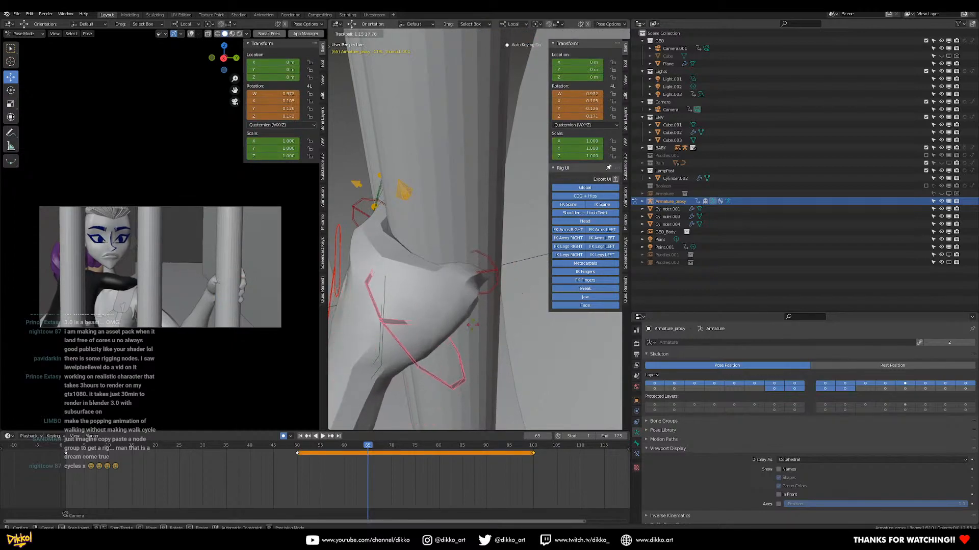
{"action": "left_click", "coordinate": [473, 323]}
{"action": "middle_click_drag", "start_coordinate": [473, 324], "coordinate": [518, 275]}
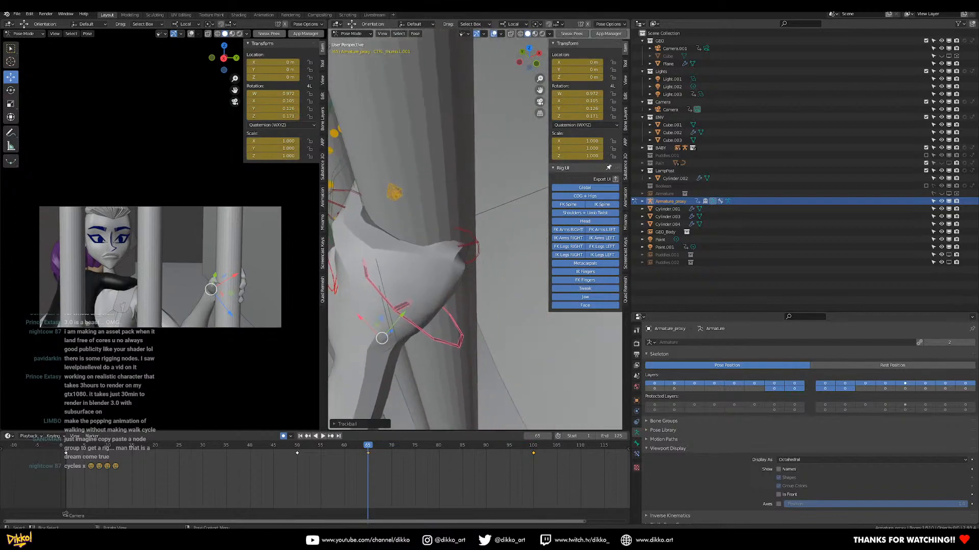
{"action": "key", "text": "r"}
{"action": "left_click", "coordinate": [526, 314]}
{"action": "middle_click_drag", "start_coordinate": [526, 315], "coordinate": [479, 280]}
Refine the thumb base control's trackball rotation from the front of the bar
{"action": "key", "text": "r"}
{"action": "key", "text": "r"}
{"action": "left_click", "coordinate": [518, 229]}
{"action": "key", "text": "r"}
{"action": "left_click", "coordinate": [493, 251]}
{"action": "middle_click_drag", "start_coordinate": [493, 252], "coordinate": [446, 270]}
{"action": "key", "text": "ctrl+z"}
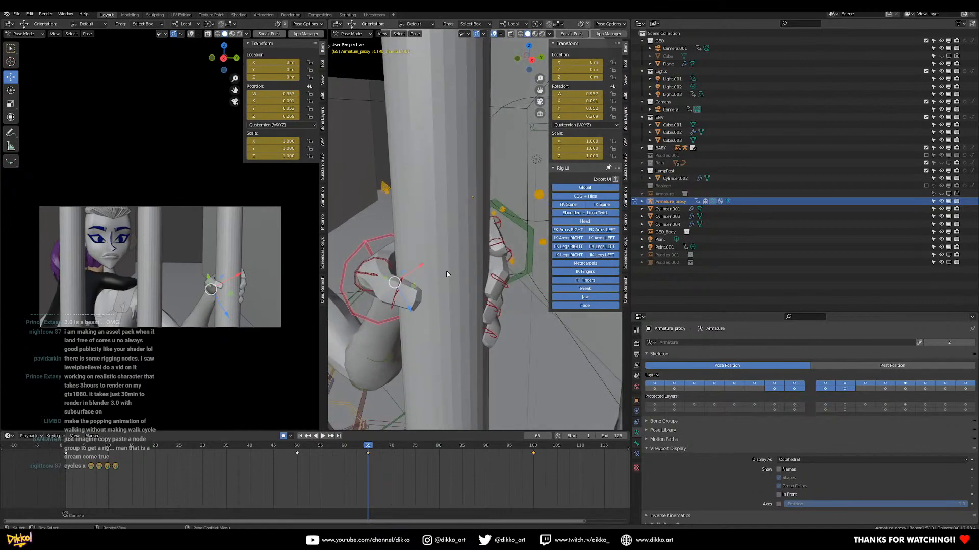
{"action": "key", "text": "r"}
{"action": "key", "text": "r"}
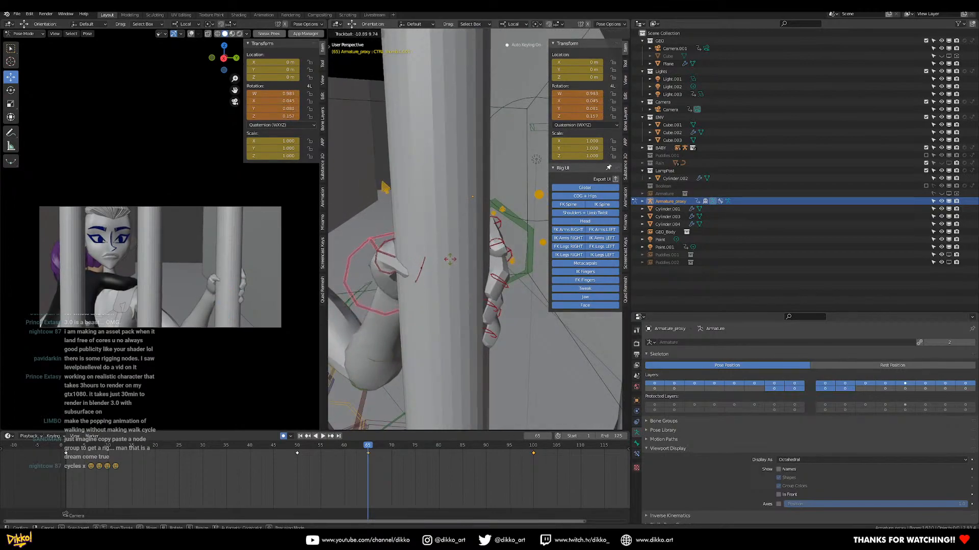
{"action": "left_click", "coordinate": [426, 264]}
Rotate the thumb's middle control about its local X axis so the thumb rests across the bar
{"action": "key", "text": "r"}
{"action": "key", "text": "x"}
{"action": "key", "text": "x"}
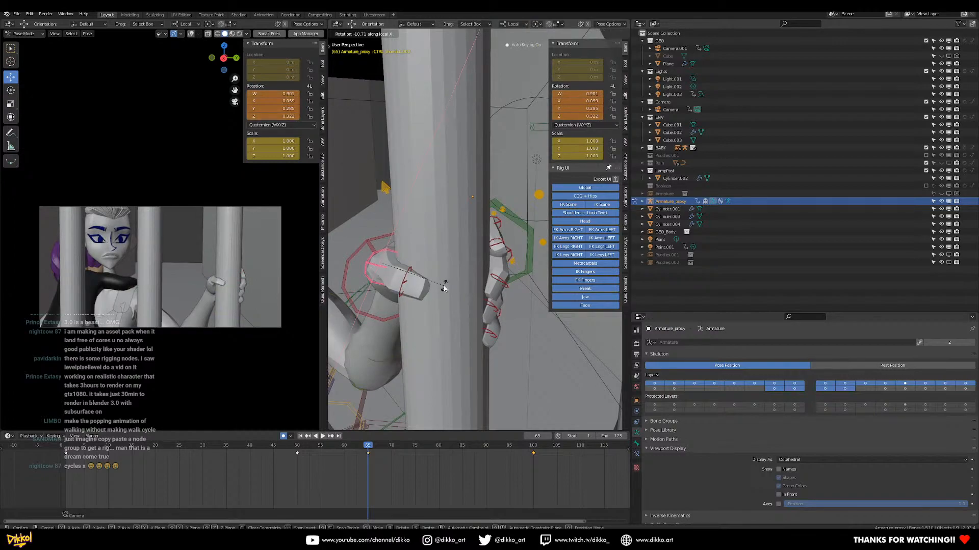
{"action": "left_click", "coordinate": [444, 284]}
Keyframe the selected finger controls at frame 65, then copy their pose and paste it at frame 100
{"action": "middle_click_drag", "start_coordinate": [444, 284], "coordinate": [375, 209]}
{"action": "left_click_drag", "start_coordinate": [375, 208], "coordinate": [523, 342]}
{"action": "key", "text": "i"}
{"action": "left_click", "coordinate": [523, 342]}
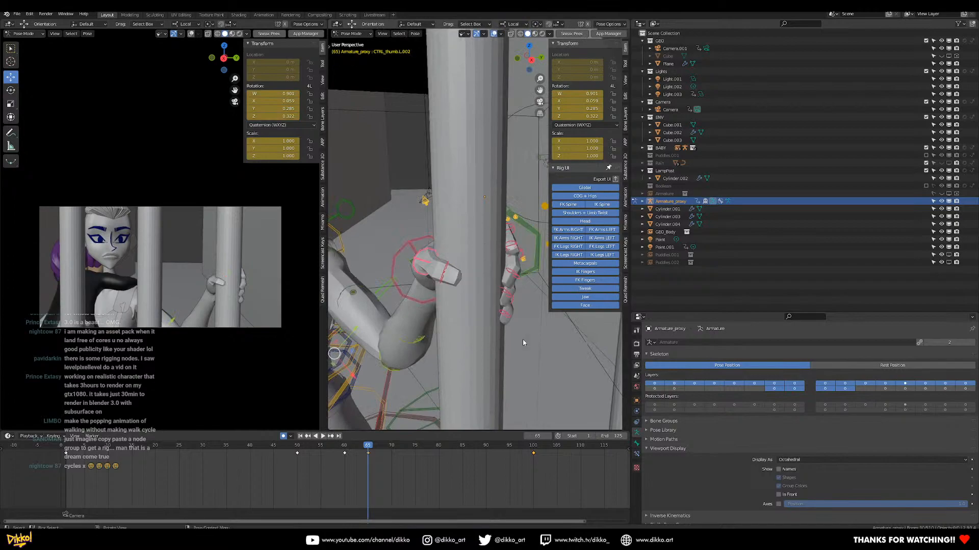
{"action": "left_click_drag", "start_coordinate": [539, 447], "coordinate": [534, 447]}
{"action": "key", "text": "ctrl+c"}
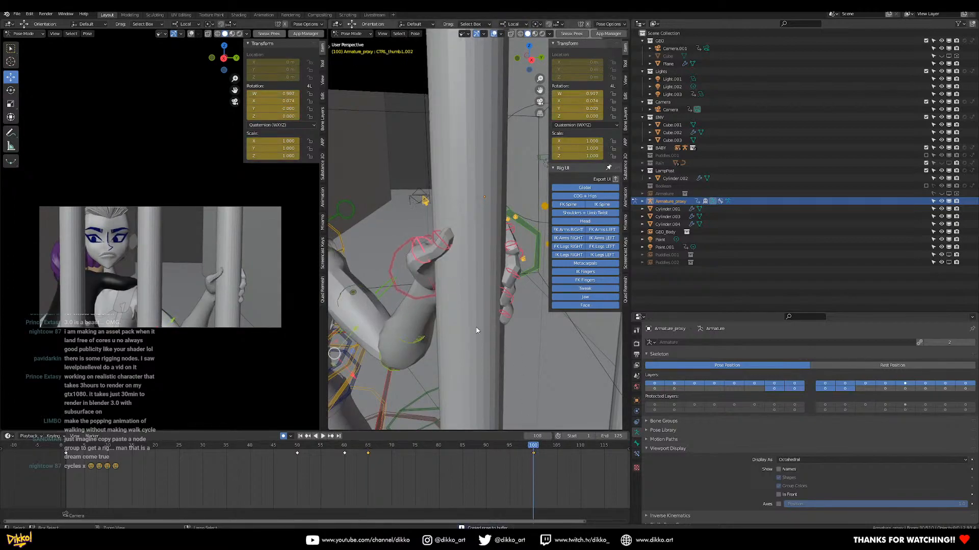
{"action": "key", "text": "ctrl+v"}
Scrub and play the animation from several angles to check the revised thumb grip and the body's settle
{"action": "left_click_drag", "start_coordinate": [340, 446], "coordinate": [252, 451]}
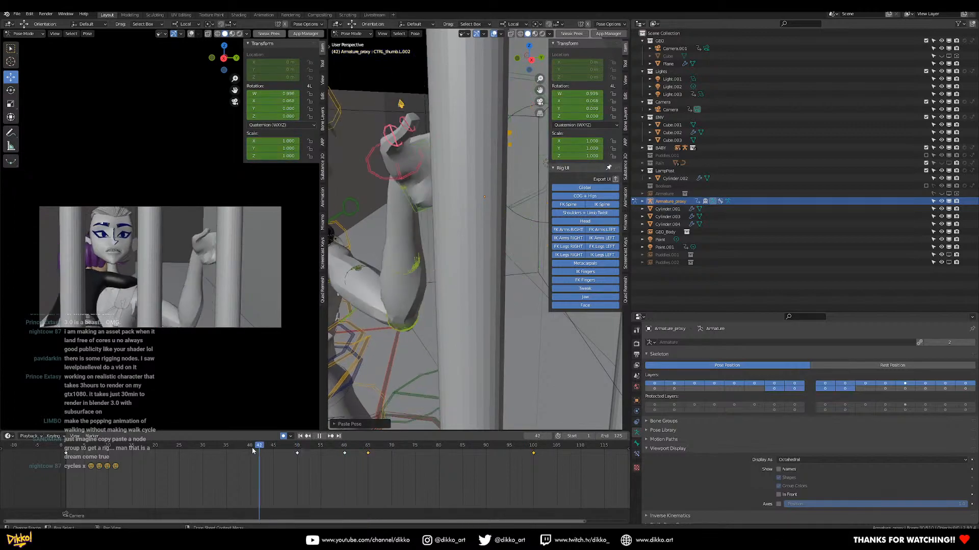
{"action": "key", "text": "space"}
{"action": "key", "text": "space"}
{"action": "left_click", "coordinate": [369, 448]}
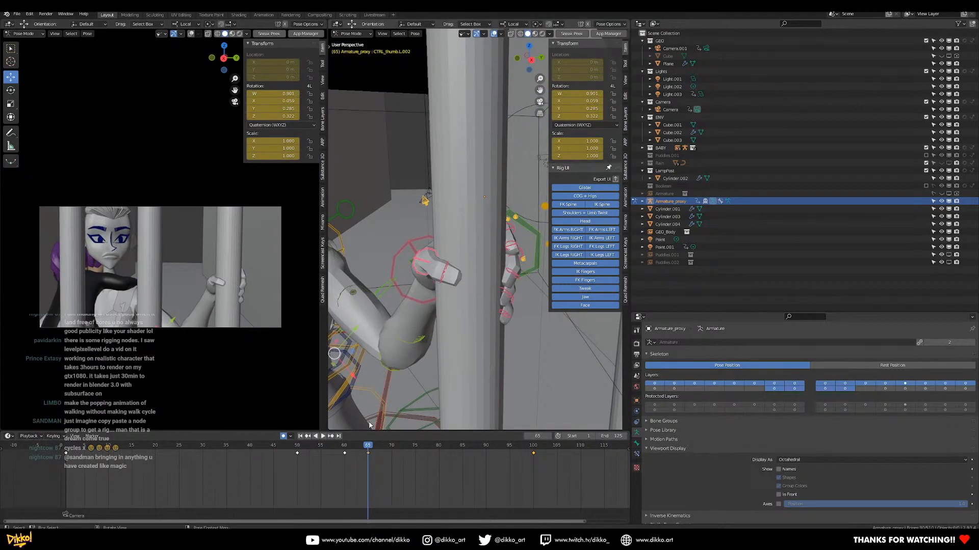
{"action": "middle_click_drag", "start_coordinate": [457, 340], "coordinate": [486, 332]}
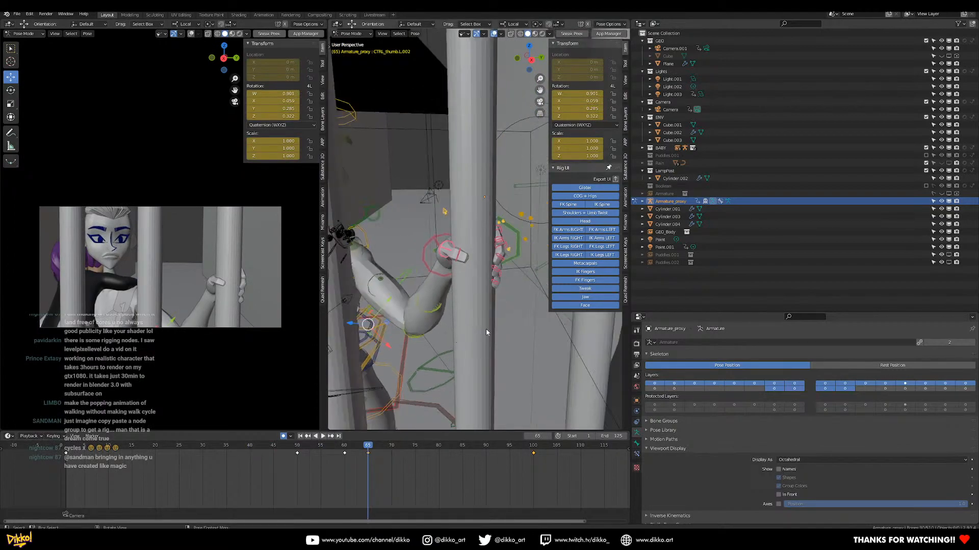
{"action": "middle_click_drag", "start_coordinate": [486, 332], "coordinate": [451, 349]}
{"action": "middle_click_drag", "start_coordinate": [493, 360], "coordinate": [434, 310]}
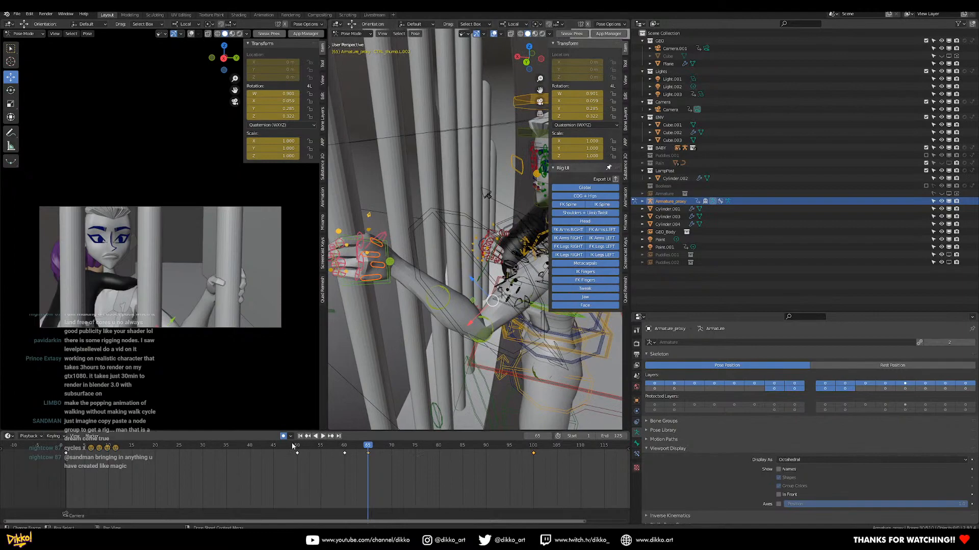
{"action": "key", "text": "space"}
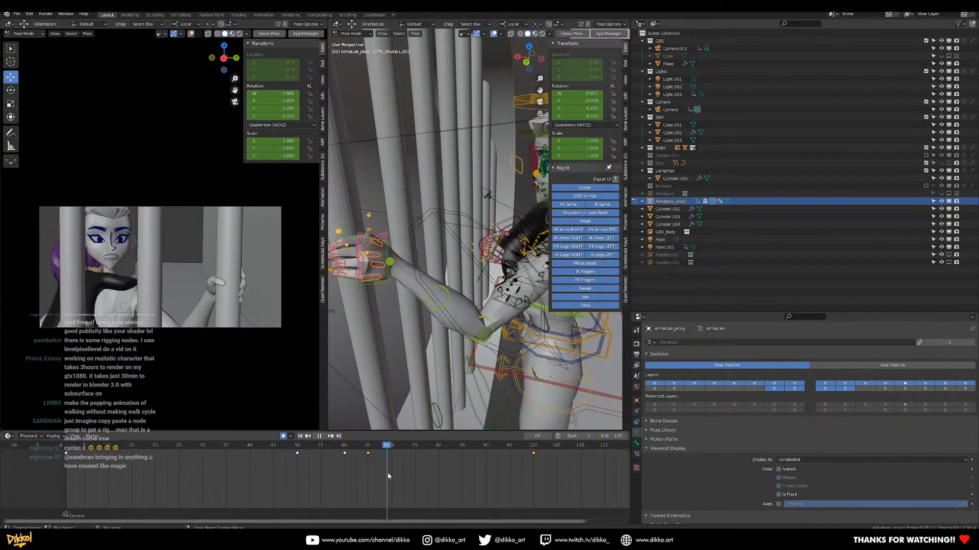
{"action": "key", "text": "space"}
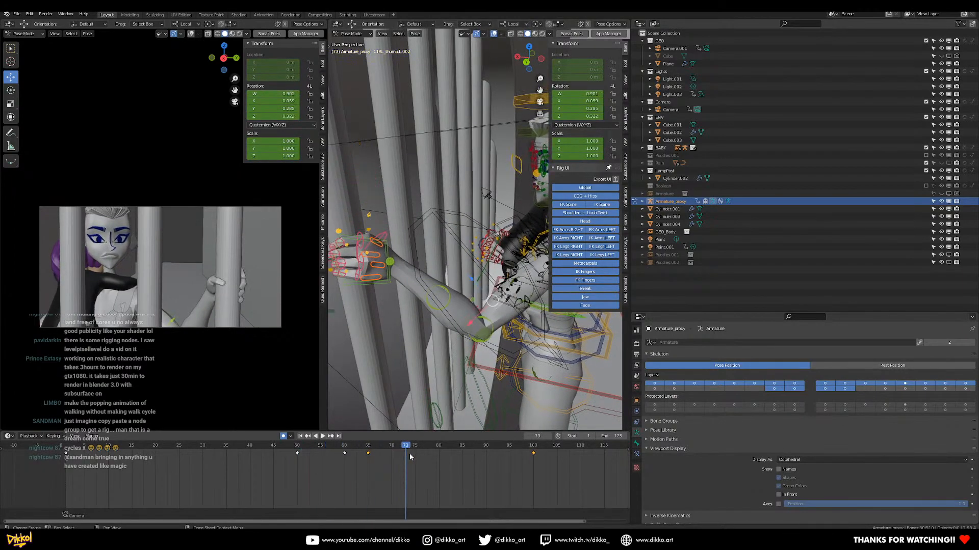
At frame 72, rotate the COG control about 9.55° around the global Z axis
{"action": "left_click_drag", "start_coordinate": [404, 448], "coordinate": [401, 448]}
{"action": "middle_click_drag", "start_coordinate": [471, 357], "coordinate": [436, 376]}
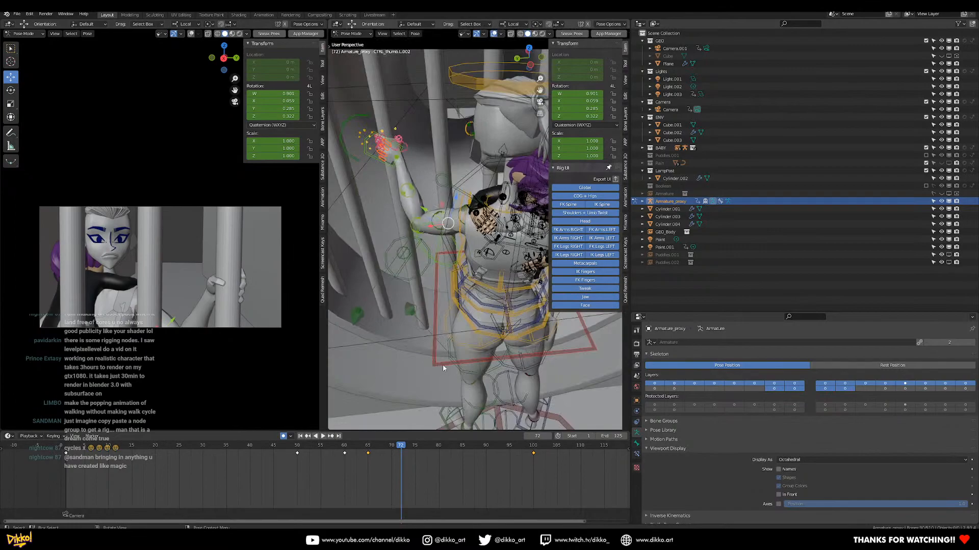
{"action": "left_click", "coordinate": [436, 364]}
{"action": "key", "text": "r"}
{"action": "key", "text": "z"}
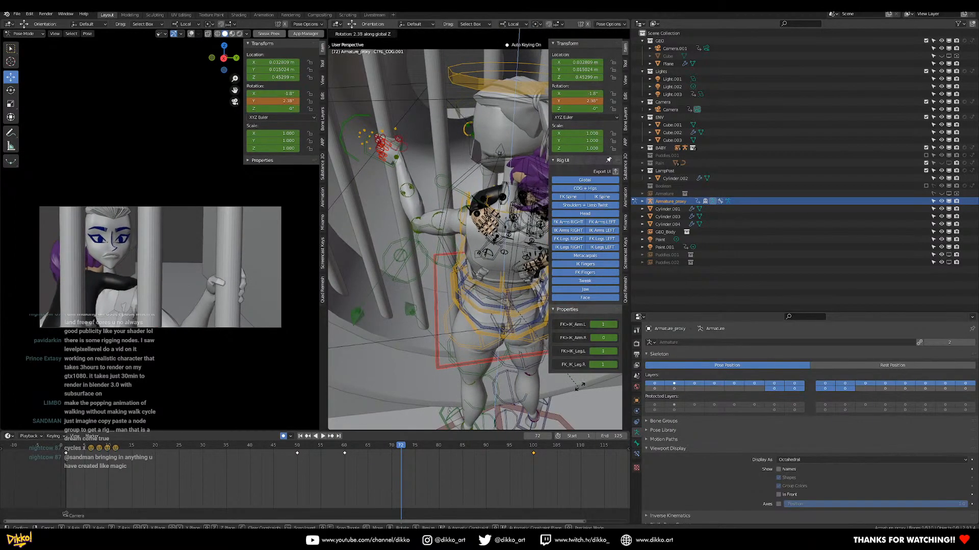
{"action": "left_click", "coordinate": [582, 376]}
Rotate the COG control about its local X axis to tilt the body at frame 72
{"action": "middle_click_drag", "start_coordinate": [583, 376], "coordinate": [469, 259]}
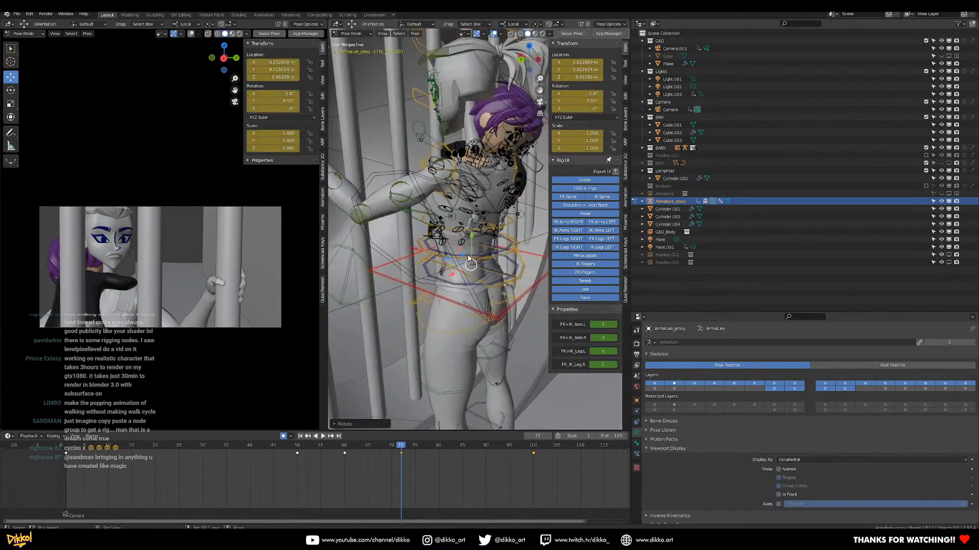
{"action": "key", "text": "r"}
{"action": "key", "text": "x"}
{"action": "key", "text": "x"}
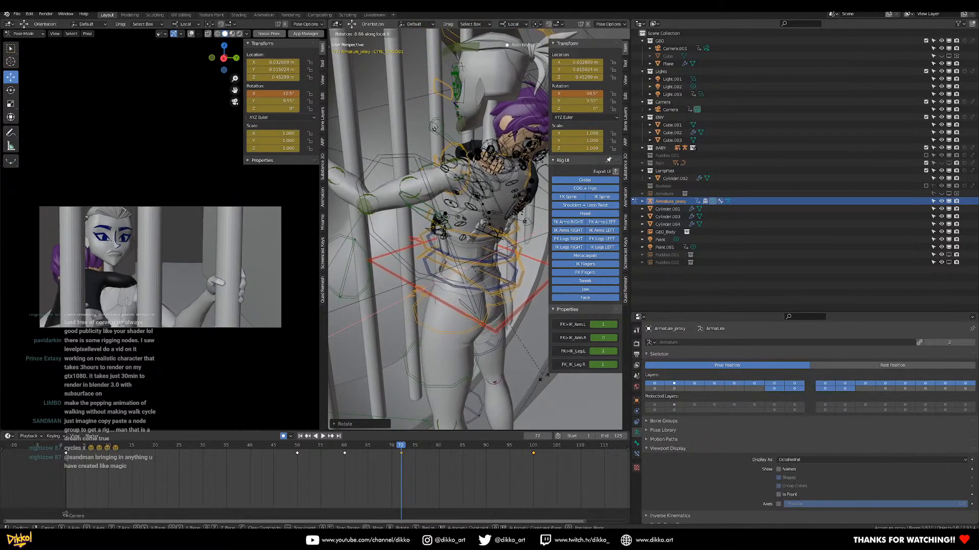
{"action": "left_click", "coordinate": [494, 282]}
Rotate the chest control about its local Y axis to twist the upper body
{"action": "middle_click_drag", "start_coordinate": [494, 282], "coordinate": [503, 281]}
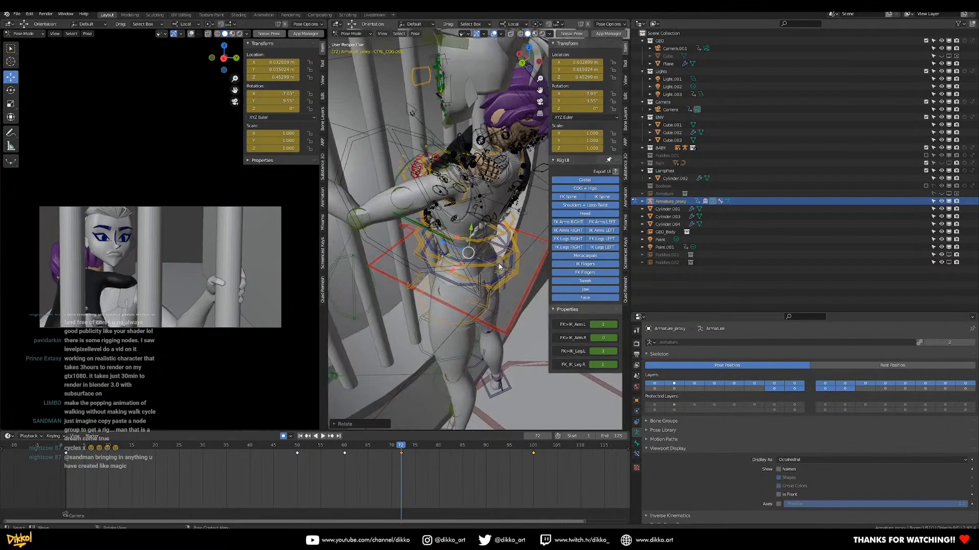
{"action": "left_click", "coordinate": [493, 271]}
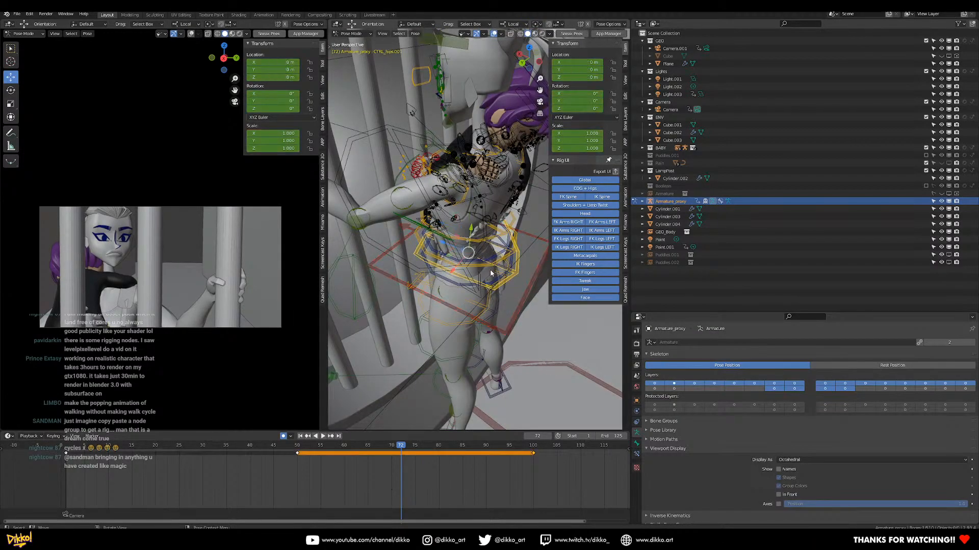
{"action": "left_click", "coordinate": [490, 265]}
{"action": "key", "text": "r"}
{"action": "key", "text": "z"}
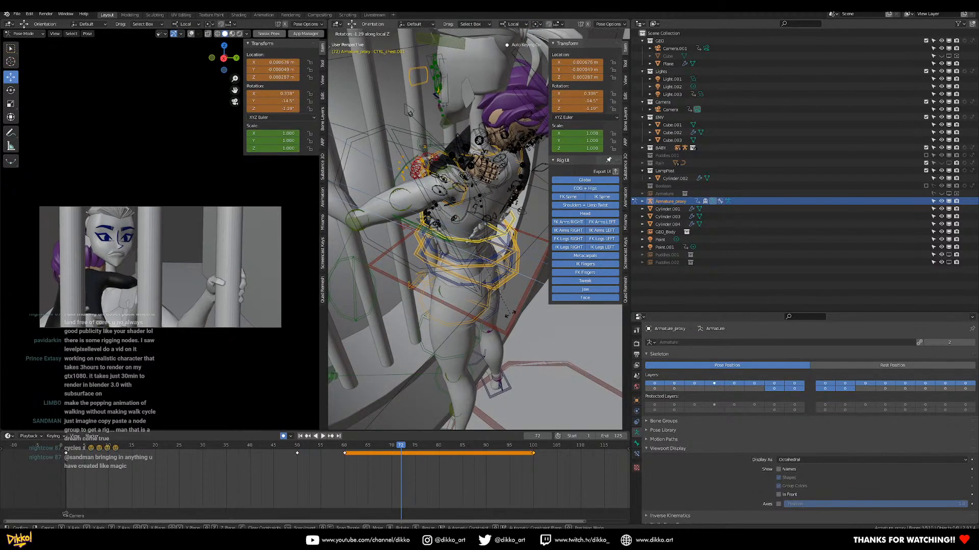
{"action": "key", "text": "y"}
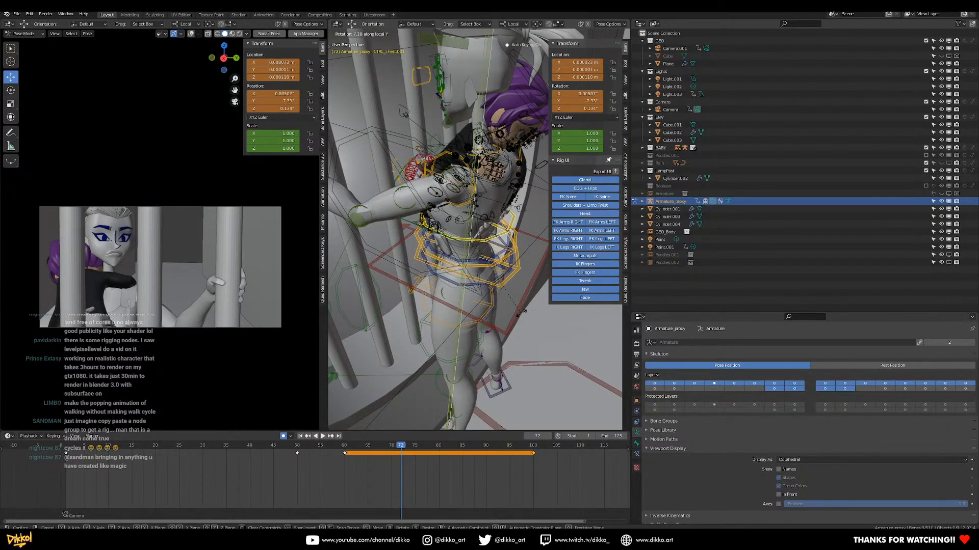
{"action": "left_click", "coordinate": [494, 278]}
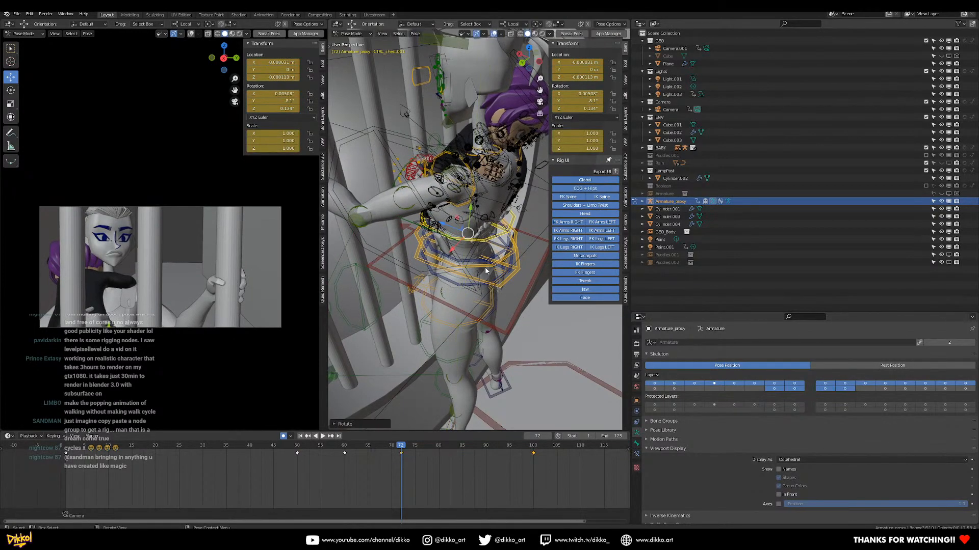
Add the neighbouring spine controls to the selection and rotate them around the Y axis for a further torso twist
{"action": "left_click", "coordinate": [486, 270], "text": "shift"}
{"action": "left_click", "coordinate": [473, 264], "text": "shift"}
{"action": "left_click", "coordinate": [502, 283], "text": "shift"}
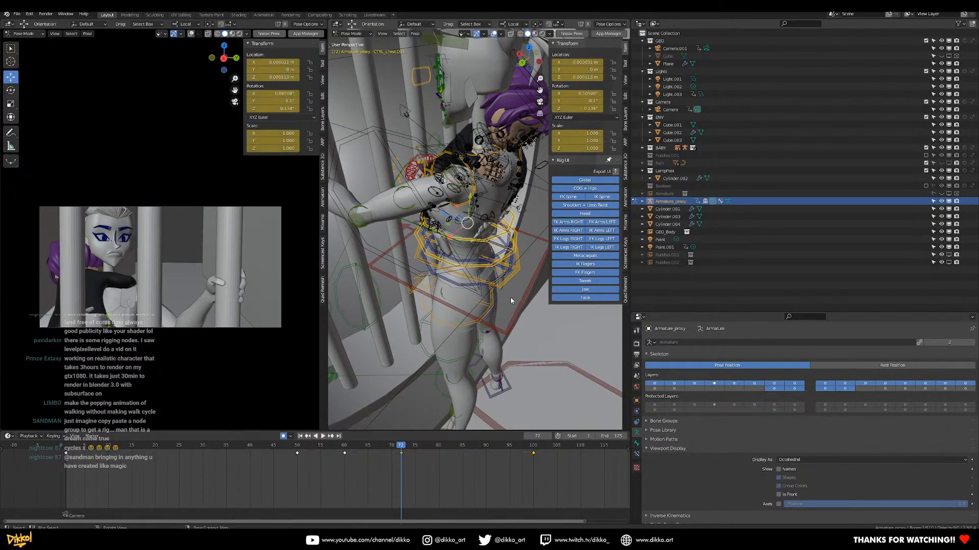
{"action": "key", "text": "r"}
{"action": "key", "text": "y"}
{"action": "key", "text": "y"}
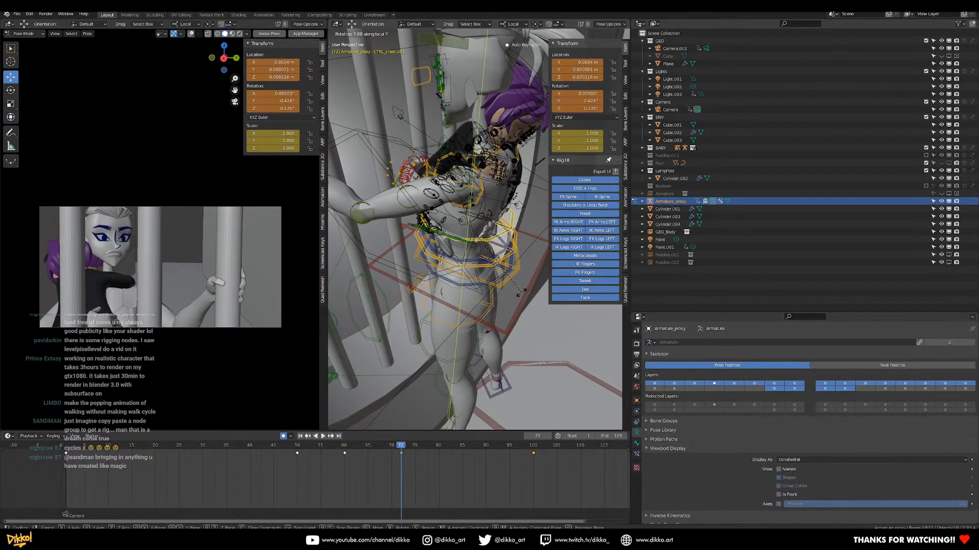
{"action": "left_click", "coordinate": [525, 292]}
Rotate the shoulder control of the gripping arm around the global Z axis
{"action": "middle_click_drag", "start_coordinate": [525, 292], "coordinate": [462, 253]}
{"action": "left_click", "coordinate": [488, 208]}
{"action": "key", "text": "r"}
{"action": "key", "text": "z"}
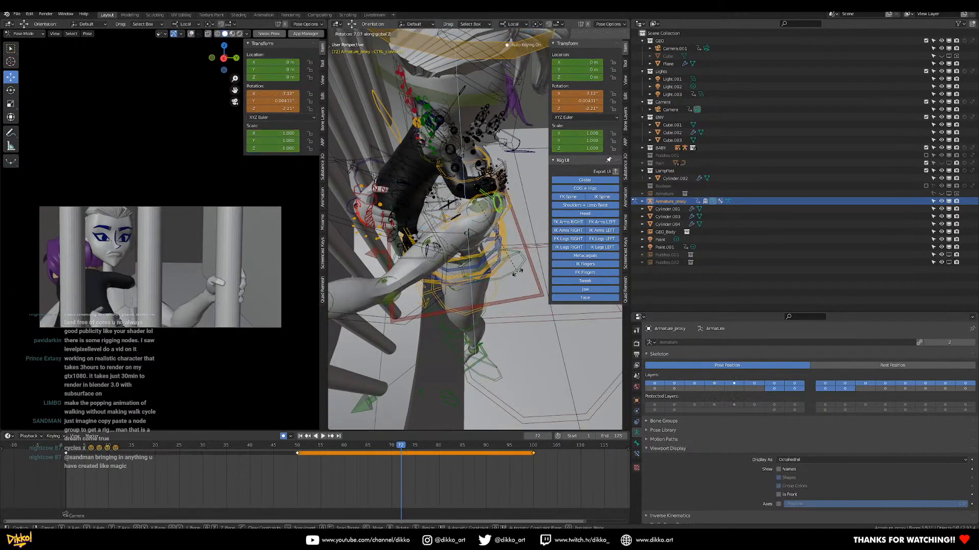
{"action": "left_click", "coordinate": [514, 269]}
Move the gripping arm's IK pole control to reposition the elbow at frame 72
{"action": "middle_click_drag", "start_coordinate": [515, 270], "coordinate": [452, 285]}
{"action": "left_click", "coordinate": [400, 339]}
{"action": "middle_click_drag", "start_coordinate": [401, 339], "coordinate": [461, 311]}
{"action": "key", "text": "g"}
{"action": "left_click", "coordinate": [585, 214]}
Rotate the COG control further about its local X axis to increase the body's tilt
{"action": "mouse_move", "coordinate": [458, 265]}
{"action": "middle_mouse_down"}
{"action": "mouse_move", "coordinate": [407, 269]}
{"action": "mouse_move", "coordinate": [456, 252]}
{"action": "middle_mouse_up"}
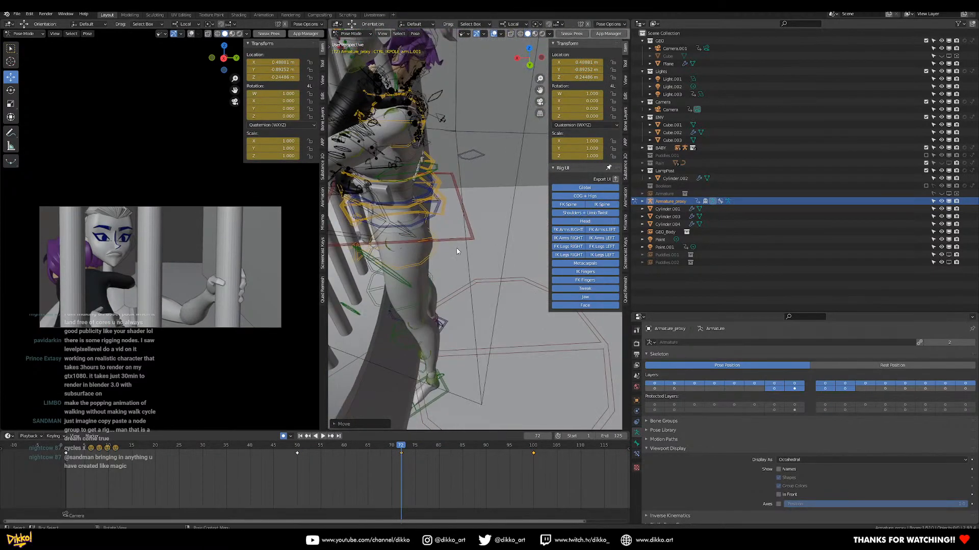
{"action": "left_click", "coordinate": [473, 241]}
{"action": "key", "text": "r"}
{"action": "key", "text": "x"}
{"action": "key", "text": "x"}
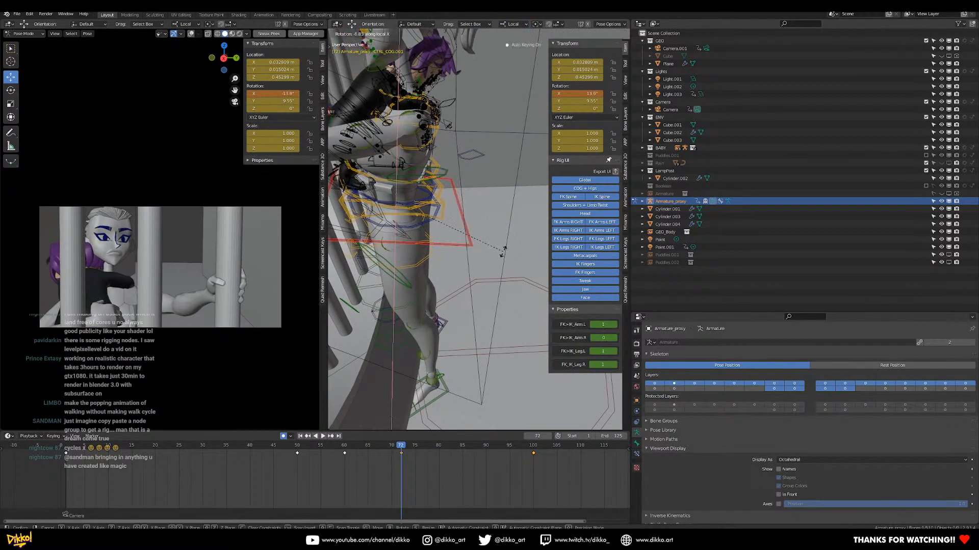
{"action": "left_click", "coordinate": [507, 254]}
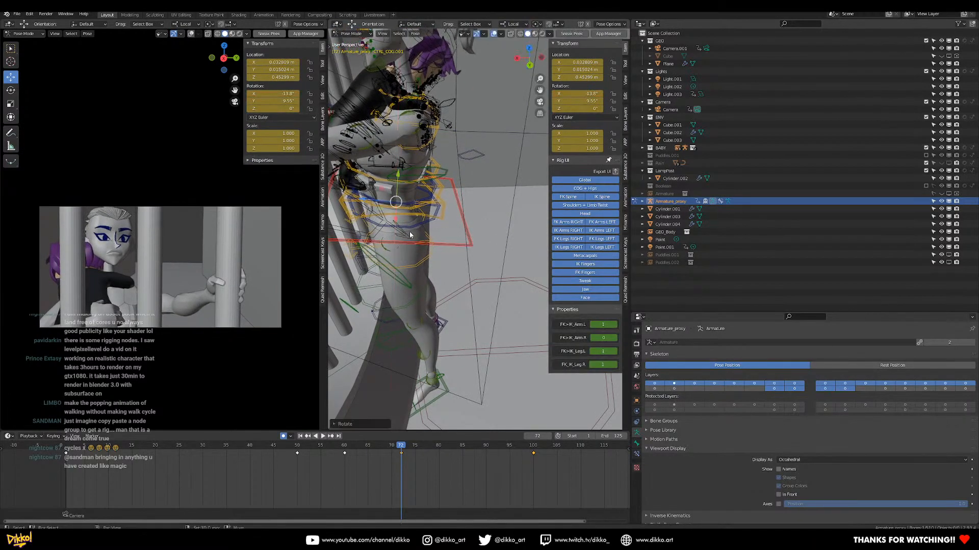
Shift the COG control slightly at frame 72, then play the animation from about frame 50 to check the body movement
{"action": "middle_click_drag", "start_coordinate": [474, 248], "coordinate": [498, 247]}
{"action": "left_click_drag", "start_coordinate": [390, 206], "coordinate": [396, 206]}
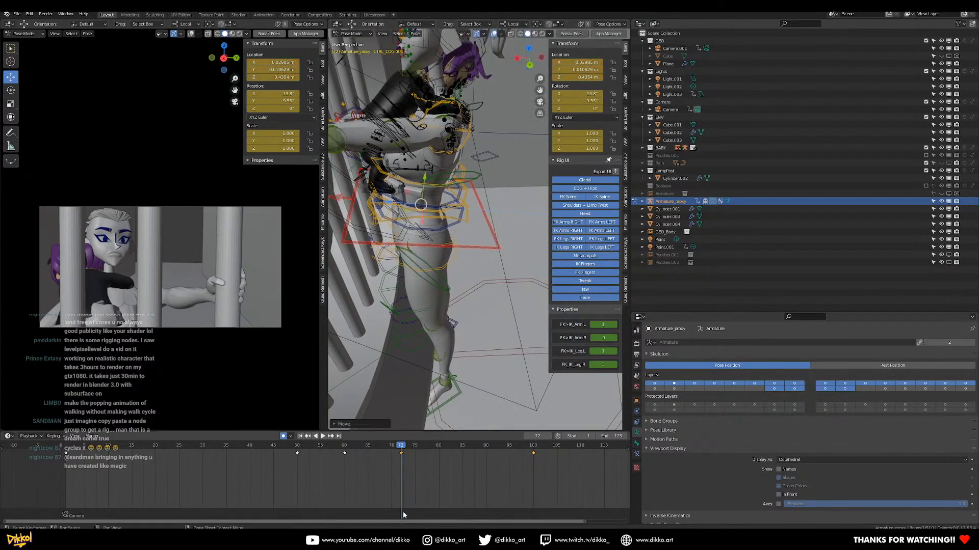
{"action": "left_click", "coordinate": [296, 447]}
{"action": "key", "text": "space"}
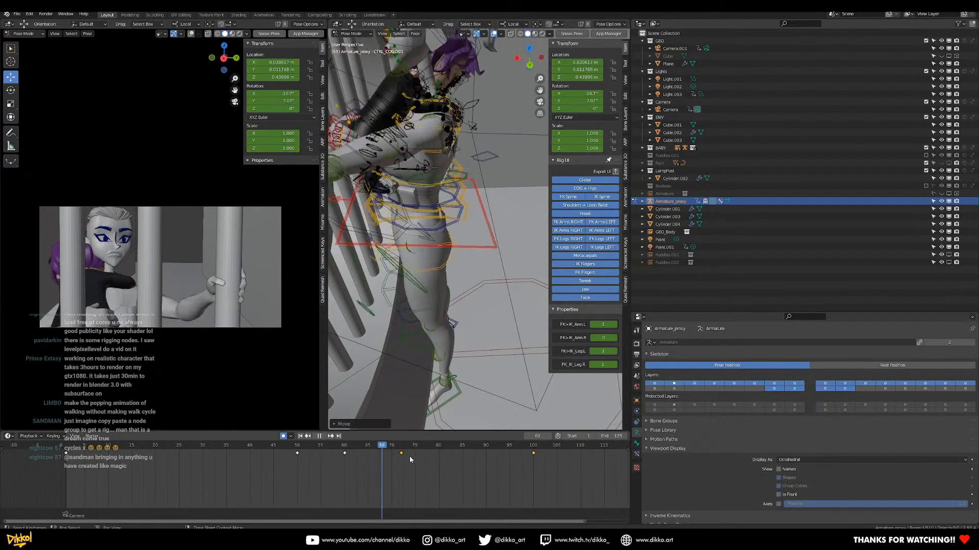
{"action": "left_click_drag", "start_coordinate": [409, 458], "coordinate": [298, 466]}
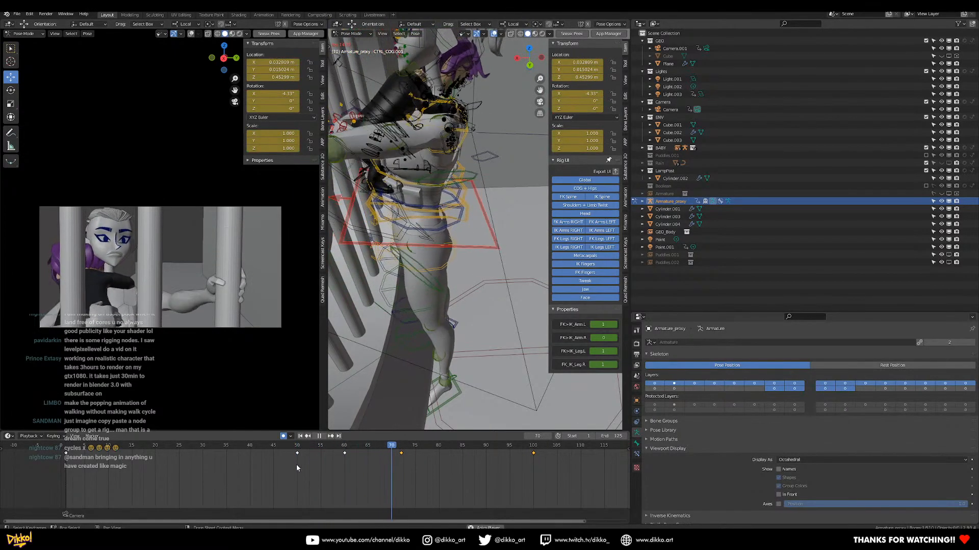
{"action": "key", "text": "space"}
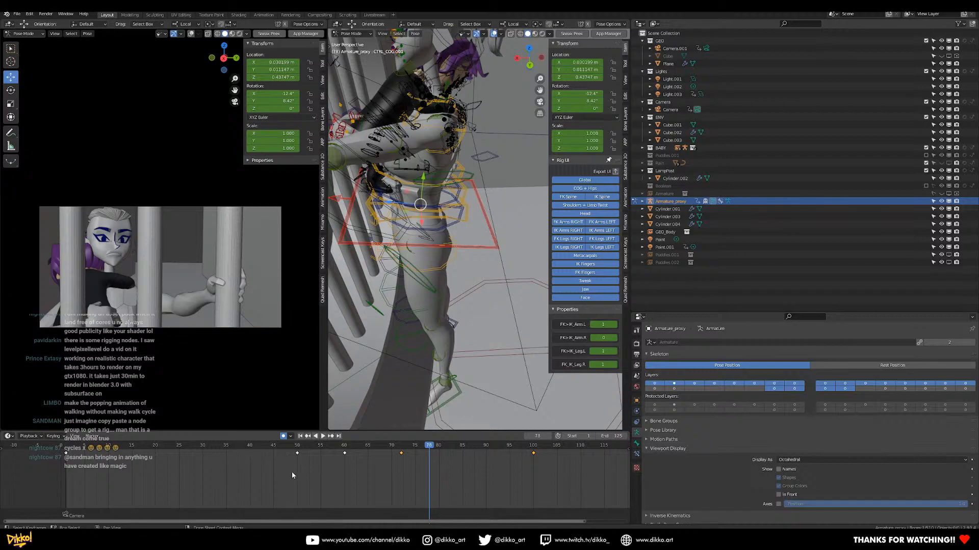
{"action": "left_click", "coordinate": [281, 448]}
{"action": "key", "text": "space"}
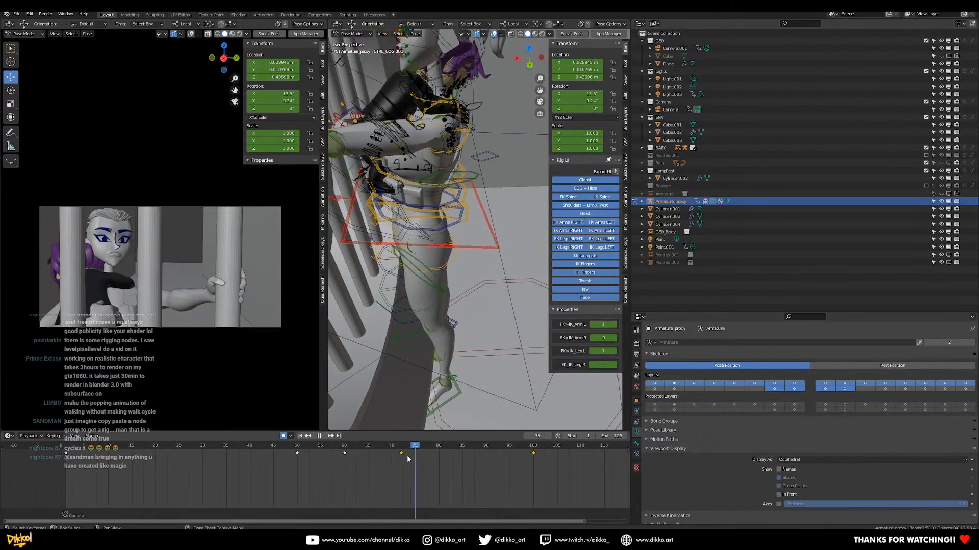
{"action": "key", "text": "space"}
Lower the left inner eyebrow control at frame 72 to start an angry brow
{"action": "middle_click_drag", "start_coordinate": [438, 306], "coordinate": [485, 234]}
{"action": "scroll", "coordinate": [443, 250], "scroll_direction": "up", "scroll_amount": 7}
{"action": "scroll", "coordinate": [501, 196], "scroll_direction": "down", "scroll_amount": 6}
{"action": "middle_click_drag", "start_coordinate": [501, 196], "coordinate": [467, 194]}
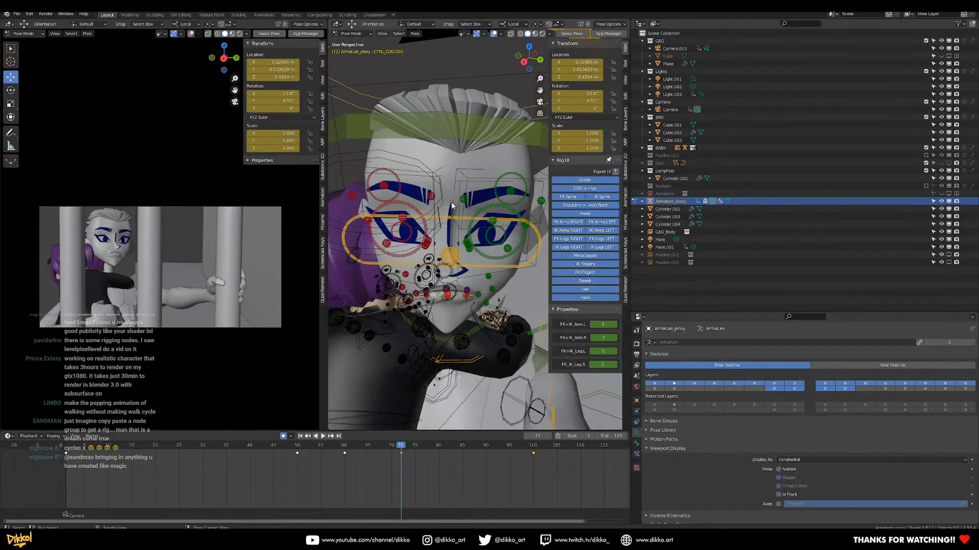
{"action": "scroll", "coordinate": [466, 194], "scroll_direction": "up", "scroll_amount": 3}
{"action": "left_click", "coordinate": [457, 181]}
{"action": "left_click_drag", "start_coordinate": [457, 155], "coordinate": [460, 173]}
Lower the main left eyebrow control slightly and rotate the left inner eyebrow control
{"action": "middle_click_drag", "start_coordinate": [499, 169], "coordinate": [479, 185], "text": "shift"}
{"action": "left_click", "coordinate": [509, 186]}
{"action": "left_click_drag", "start_coordinate": [511, 157], "coordinate": [512, 162]}
{"action": "left_click", "coordinate": [432, 217]}
{"action": "key", "text": "r"}
{"action": "left_click", "coordinate": [509, 172]}
Copy the pose of the left eyebrow controls and paste it mirrored onto the right eyebrow
{"action": "middle_click_drag", "start_coordinate": [494, 185], "coordinate": [469, 184]}
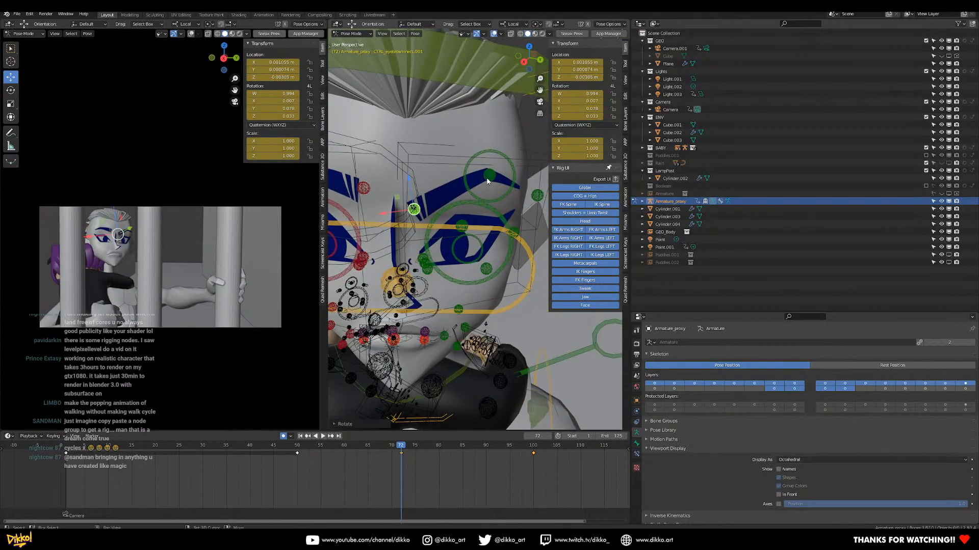
{"action": "left_click", "coordinate": [531, 199]}
{"action": "right_click", "coordinate": [527, 200]}
{"action": "left_click", "coordinate": [527, 201]}
{"action": "key", "text": "ctrl+shift+v"}
Lower the main right eyebrow control along the Z axis
{"action": "middle_click_drag", "start_coordinate": [413, 225], "coordinate": [440, 202]}
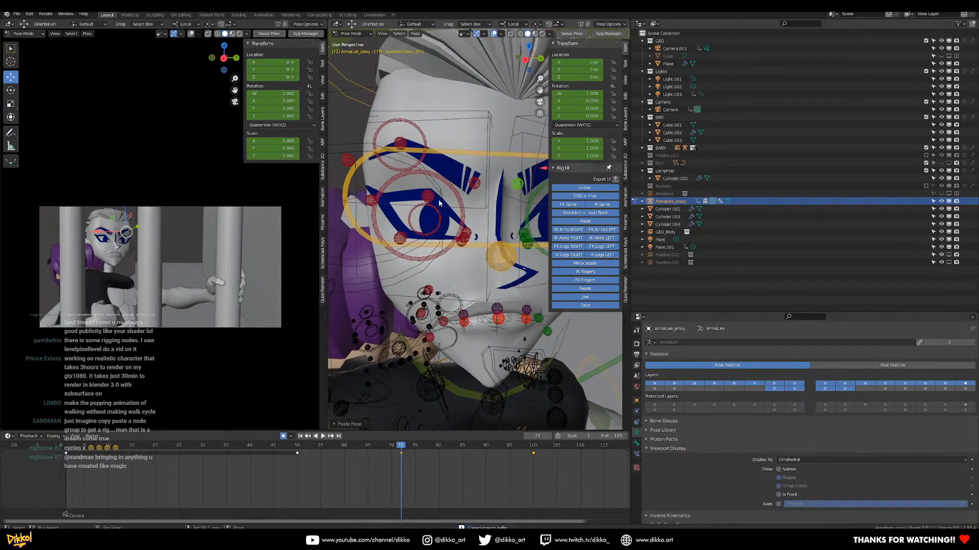
{"action": "left_click", "coordinate": [403, 141]}
{"action": "key", "text": "g"}
{"action": "key", "text": "z"}
{"action": "key", "text": "z"}
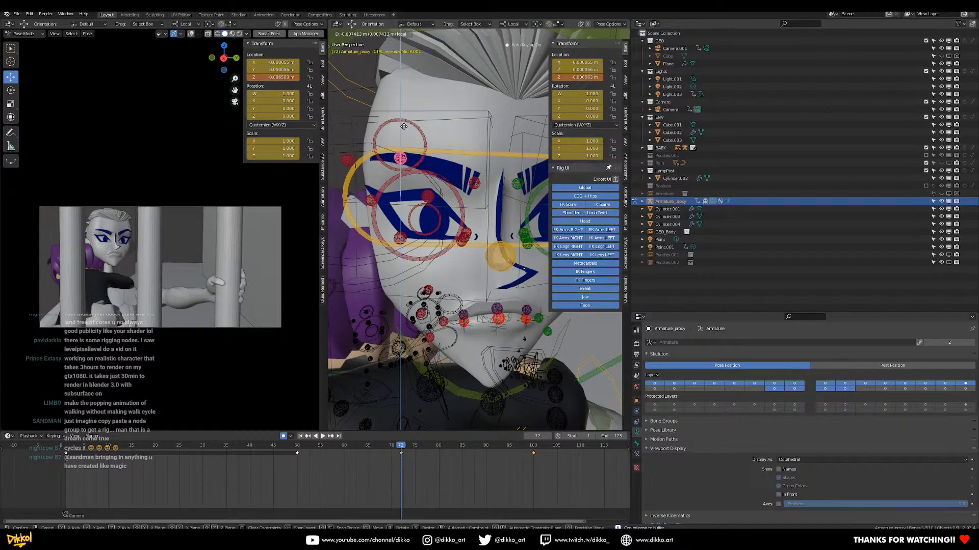
{"action": "left_click", "coordinate": [404, 125]}
Fine-tune the heights of the main left and right eyebrow controls to vary the brow expression
{"action": "middle_click_drag", "start_coordinate": [531, 107], "coordinate": [400, 141], "text": "shift"}
{"action": "left_click_drag", "start_coordinate": [452, 162], "coordinate": [448, 165]}
{"action": "left_click", "coordinate": [453, 165]}
{"action": "scroll", "coordinate": [446, 179], "scroll_direction": "down", "scroll_amount": 3}
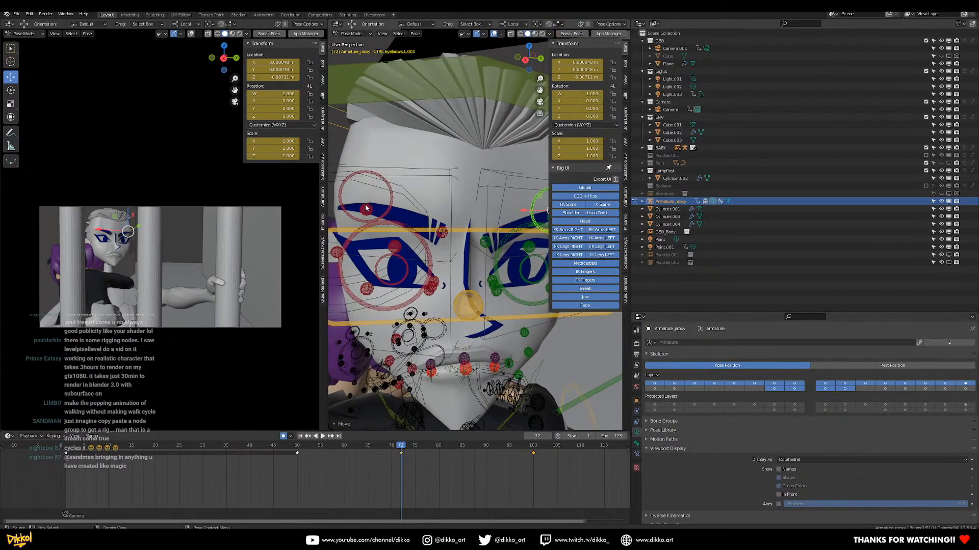
{"action": "left_click_drag", "start_coordinate": [368, 182], "coordinate": [367, 173]}
{"action": "left_click", "coordinate": [371, 172]}
Move the lip controls to begin parting the character's mouth at frame 72
{"action": "mouse_move", "coordinate": [423, 245]}
{"action": "middle_mouse_down"}
{"action": "mouse_move", "coordinate": [440, 203]}
{"action": "mouse_move", "coordinate": [416, 258]}
{"action": "mouse_move", "coordinate": [426, 252]}
{"action": "middle_mouse_up"}
{"action": "middle_click_drag", "start_coordinate": [458, 330], "coordinate": [461, 278], "text": "shift"}
{"action": "left_click", "coordinate": [425, 281]}
{"action": "left_click_drag", "start_coordinate": [426, 259], "coordinate": [496, 224]}
{"action": "left_click", "coordinate": [463, 273]}
{"action": "left_click", "coordinate": [494, 277]}
{"action": "left_click", "coordinate": [509, 284]}
{"action": "left_click", "coordinate": [494, 266]}
Reposition the left and right lip corner controls to reshape the mouth
{"action": "middle_click_drag", "start_coordinate": [513, 301], "coordinate": [542, 342], "text": "shift"}
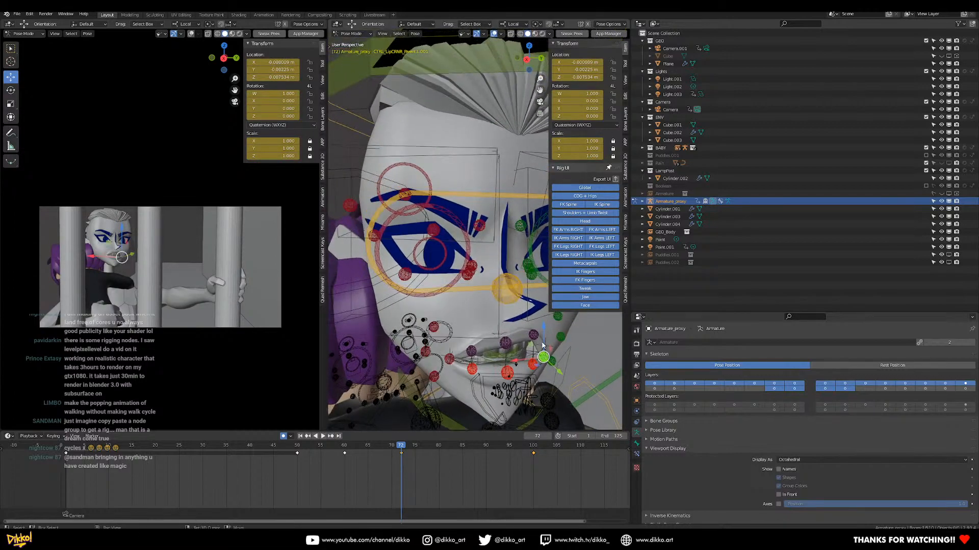
{"action": "left_click_drag", "start_coordinate": [559, 373], "coordinate": [555, 362]}
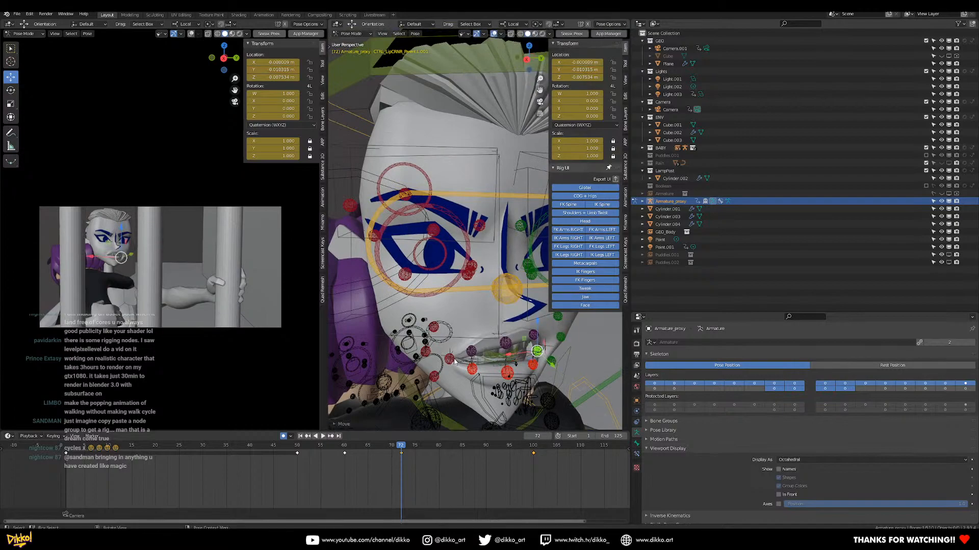
{"action": "left_click", "coordinate": [453, 362]}
{"action": "key", "text": "g"}
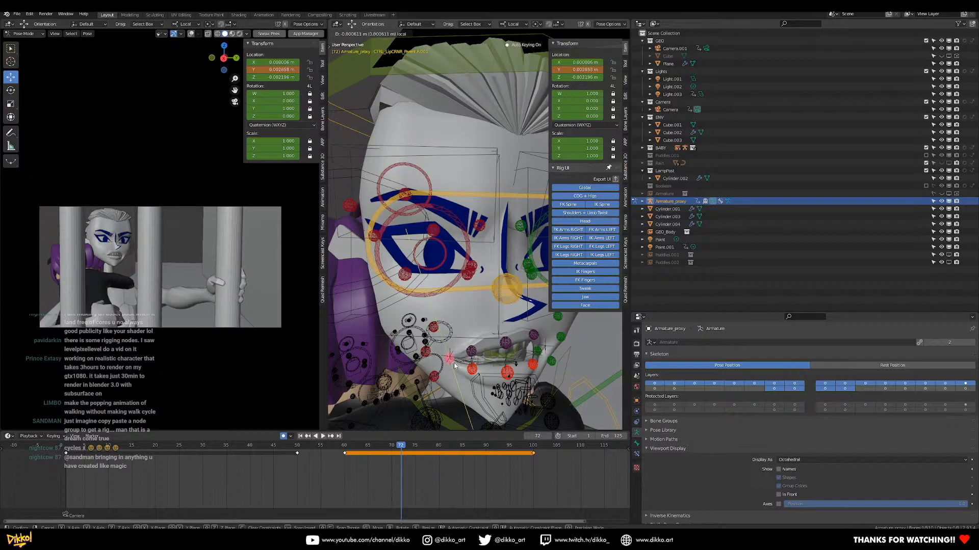
{"action": "left_click_drag", "start_coordinate": [455, 365], "coordinate": [455, 365]}
Adjust the upper lip controls vertically to refine the exposed teeth
{"action": "left_click", "coordinate": [473, 352]}
{"action": "middle_click_drag", "start_coordinate": [473, 351], "coordinate": [411, 172], "text": "shift"}
{"action": "mouse_move", "coordinate": [426, 167]}
{"action": "left_mouse_down"}
{"action": "mouse_move", "coordinate": [426, 155]}
{"action": "mouse_move", "coordinate": [424, 176]}
{"action": "left_mouse_up"}
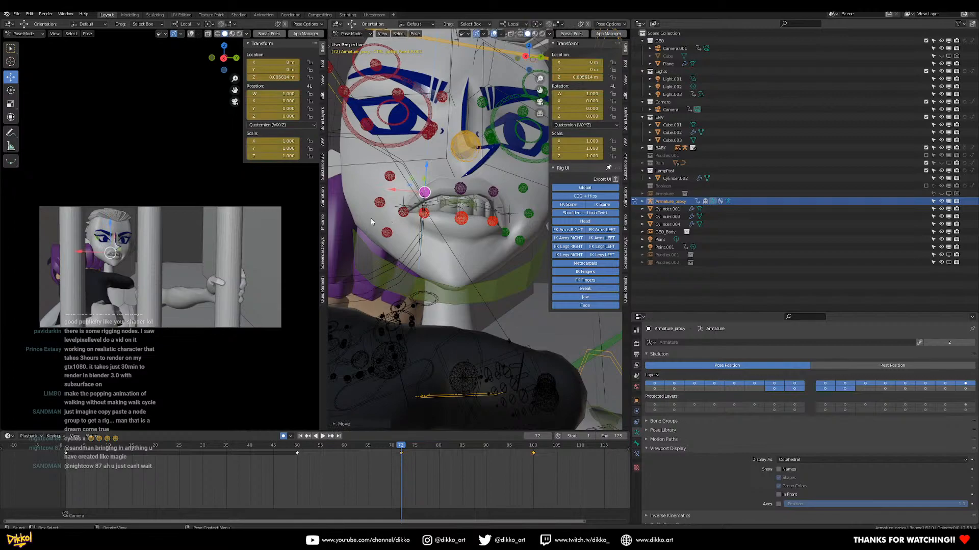
{"action": "middle_click_drag", "start_coordinate": [371, 222], "coordinate": [362, 240]}
{"action": "left_click", "coordinate": [427, 275]}
{"action": "left_click_drag", "start_coordinate": [429, 249], "coordinate": [429, 247]}
Move the lower lip's parent control to fit the lip around the teeth
{"action": "left_click", "coordinate": [427, 312]}
{"action": "middle_click_drag", "start_coordinate": [427, 313], "coordinate": [408, 344]}
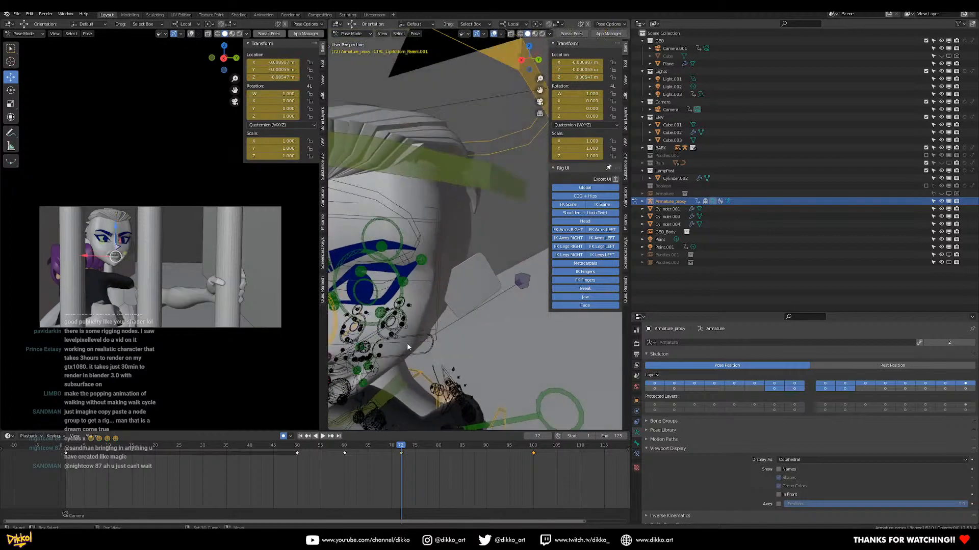
{"action": "key", "text": "KP_Decimal"}
{"action": "scroll", "coordinate": [463, 316], "scroll_direction": "down", "scroll_amount": 5}
{"action": "middle_click_drag", "start_coordinate": [463, 316], "coordinate": [412, 308]}
{"action": "key", "text": "g"}
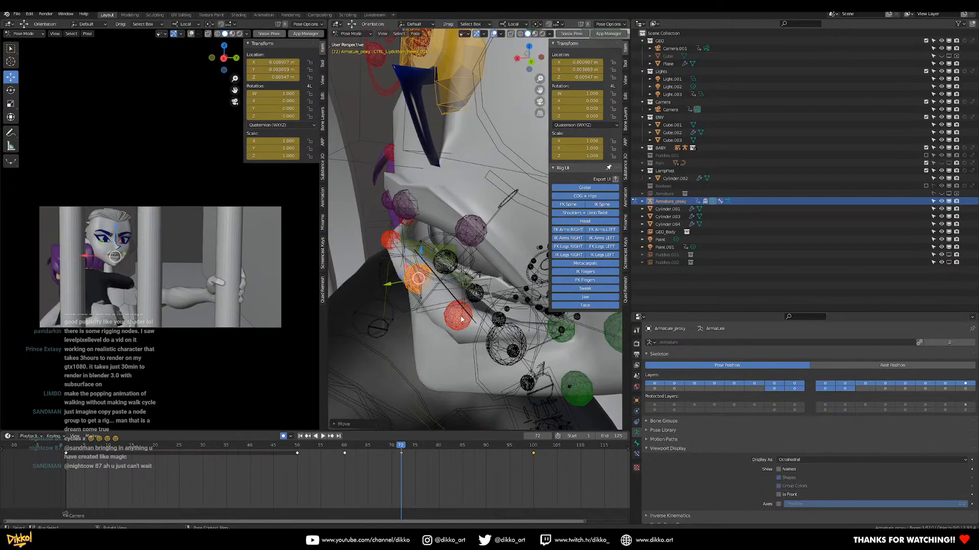
Reposition the side controls of the lower lip so it follows the curve of the teeth
{"action": "left_click", "coordinate": [462, 326]}
{"action": "middle_click_drag", "start_coordinate": [463, 327], "coordinate": [434, 312]}
{"action": "left_click_drag", "start_coordinate": [479, 304], "coordinate": [474, 306]}
{"action": "scroll", "coordinate": [408, 307], "scroll_direction": "down", "scroll_amount": 4}
{"action": "middle_click_drag", "start_coordinate": [407, 307], "coordinate": [507, 290]}
{"action": "scroll", "coordinate": [474, 293], "scroll_direction": "up", "scroll_amount": 2}
{"action": "left_click", "coordinate": [440, 299]}
{"action": "middle_click_drag", "start_coordinate": [441, 300], "coordinate": [487, 303]}
{"action": "left_click_drag", "start_coordinate": [507, 304], "coordinate": [485, 300]}
Move the left lip corner control and slightly raise the neighbouring lower lip control
{"action": "middle_click_drag", "start_coordinate": [485, 300], "coordinate": [437, 267]}
{"action": "left_click", "coordinate": [522, 279]}
{"action": "key", "text": "g"}
{"action": "key", "text": "y"}
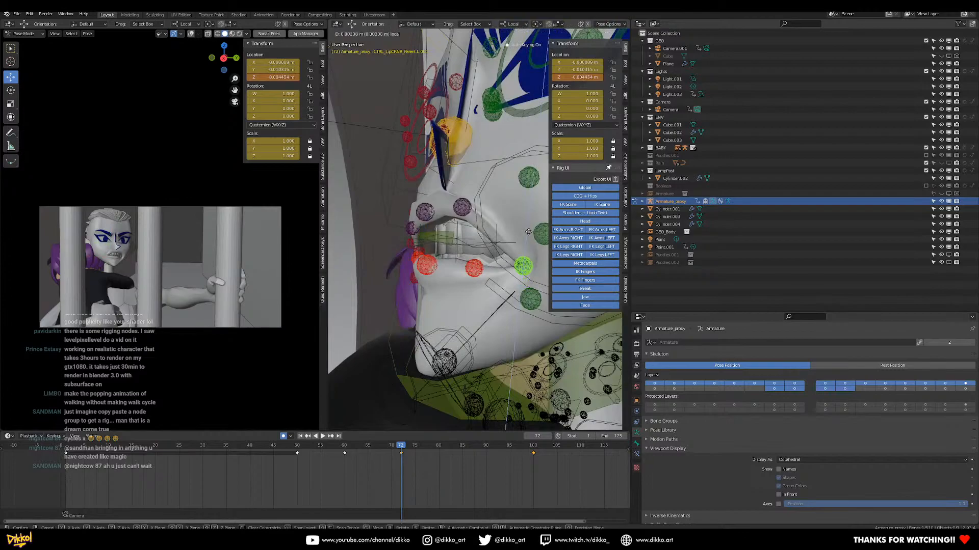
{"action": "left_click_drag", "start_coordinate": [528, 234], "coordinate": [527, 239]}
{"action": "middle_click_drag", "start_coordinate": [456, 246], "coordinate": [487, 259]}
{"action": "left_click", "coordinate": [462, 270]}
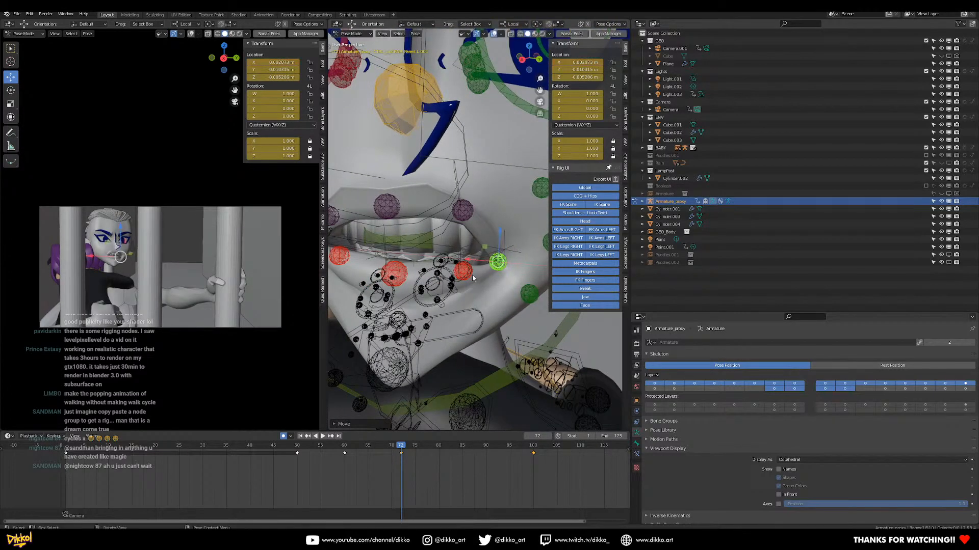
{"action": "left_click_drag", "start_coordinate": [466, 242], "coordinate": [467, 239]}
Lower the left eye's outer corner control along its local Z axis
{"action": "scroll", "coordinate": [468, 242], "scroll_direction": "down", "scroll_amount": 4}
{"action": "middle_click_drag", "start_coordinate": [467, 243], "coordinate": [507, 257]}
{"action": "scroll", "coordinate": [474, 254], "scroll_direction": "down", "scroll_amount": 3}
{"action": "scroll", "coordinate": [495, 278], "scroll_direction": "up", "scroll_amount": 5}
{"action": "left_click", "coordinate": [515, 285]}
{"action": "left_click", "coordinate": [506, 265]}
{"action": "key", "text": "g"}
{"action": "key", "text": "z"}
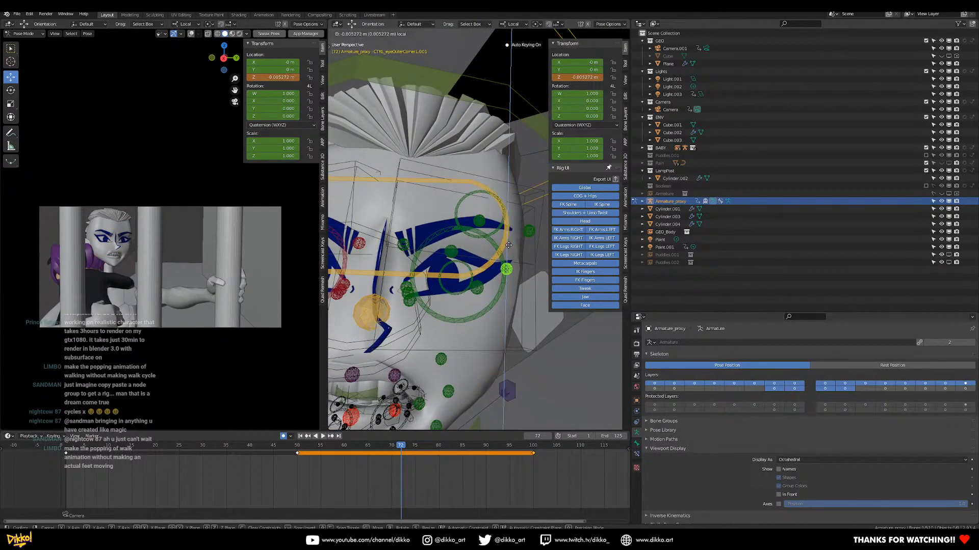
{"action": "left_click_drag", "start_coordinate": [509, 245], "coordinate": [508, 246]}
Add the left lower eyelid control to the selected outer eye corner, then copy and paste their pose
{"action": "mouse_move", "coordinate": [509, 247]}
{"action": "middle_mouse_down"}
{"action": "mouse_move", "coordinate": [523, 255]}
{"action": "mouse_move", "coordinate": [513, 251]}
{"action": "middle_mouse_up"}
{"action": "left_click", "coordinate": [492, 293], "text": "shift"}
{"action": "key", "text": "ctrl+c"}
{"action": "left_click", "coordinate": [493, 294]}
{"action": "key", "text": "ctrl+v"}
Move the right lower eyelid control along its local Z axis to narrow the eye slightly
{"action": "middle_click_drag", "start_coordinate": [492, 296], "coordinate": [442, 314]}
{"action": "left_click", "coordinate": [401, 303]}
{"action": "left_click", "coordinate": [408, 307]}
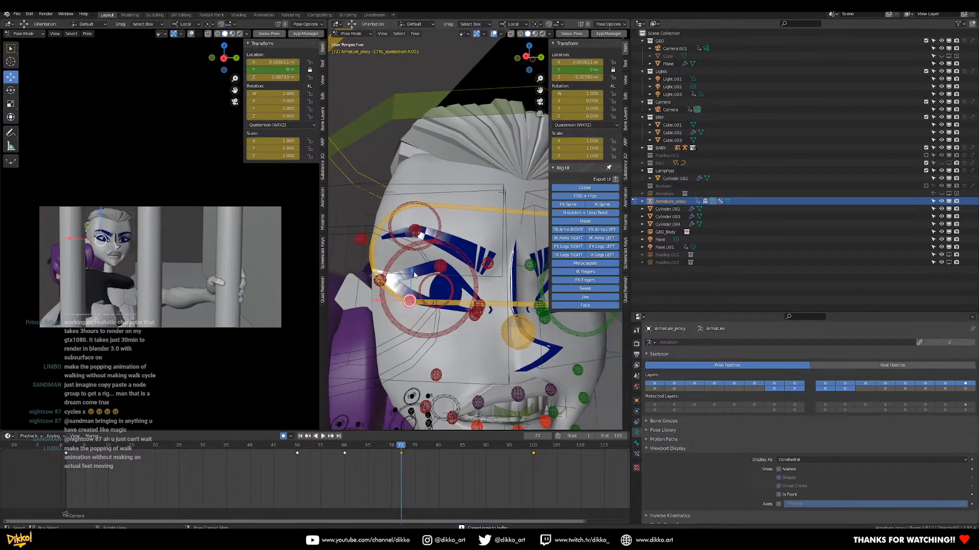
{"action": "key", "text": "g"}
{"action": "key", "text": "z"}
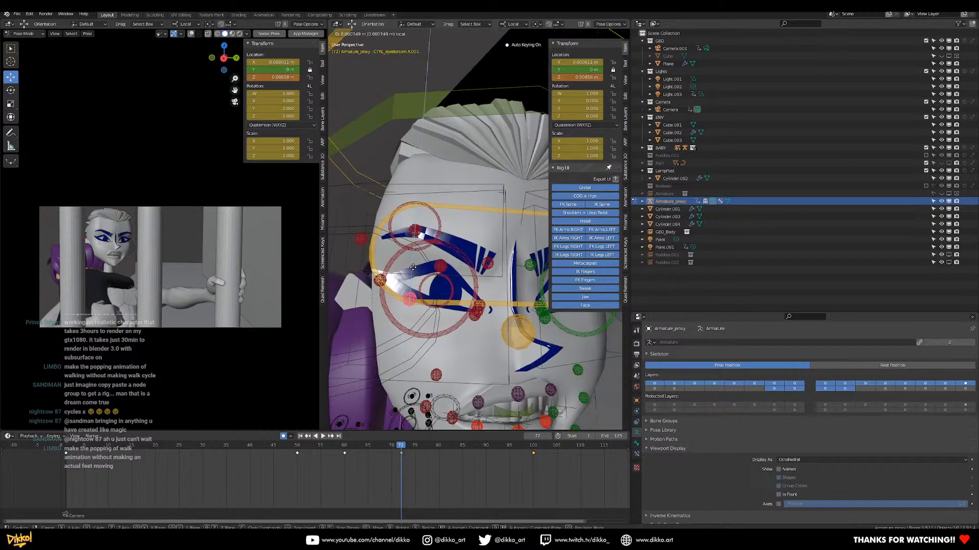
{"action": "left_click", "coordinate": [411, 267]}
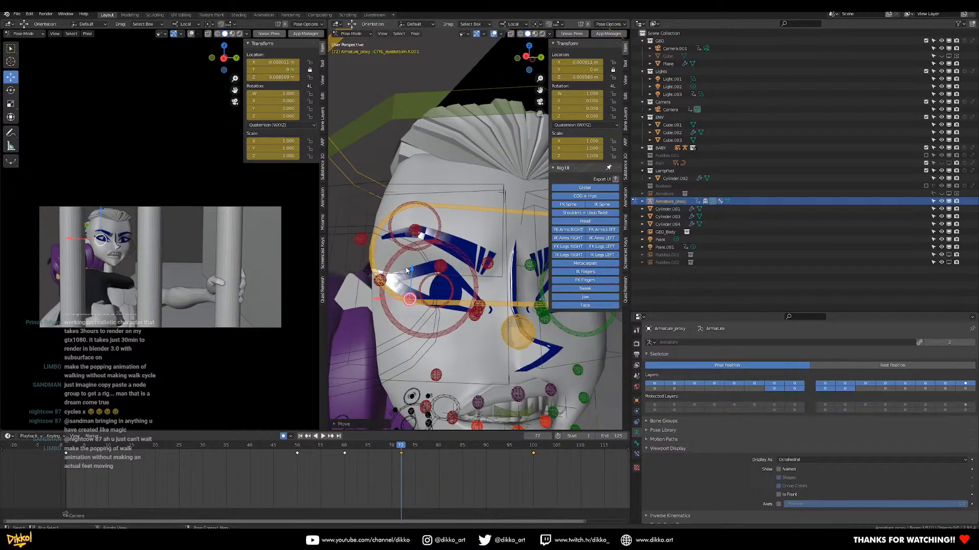
{"action": "scroll", "coordinate": [407, 270], "scroll_direction": "down", "scroll_amount": 4}
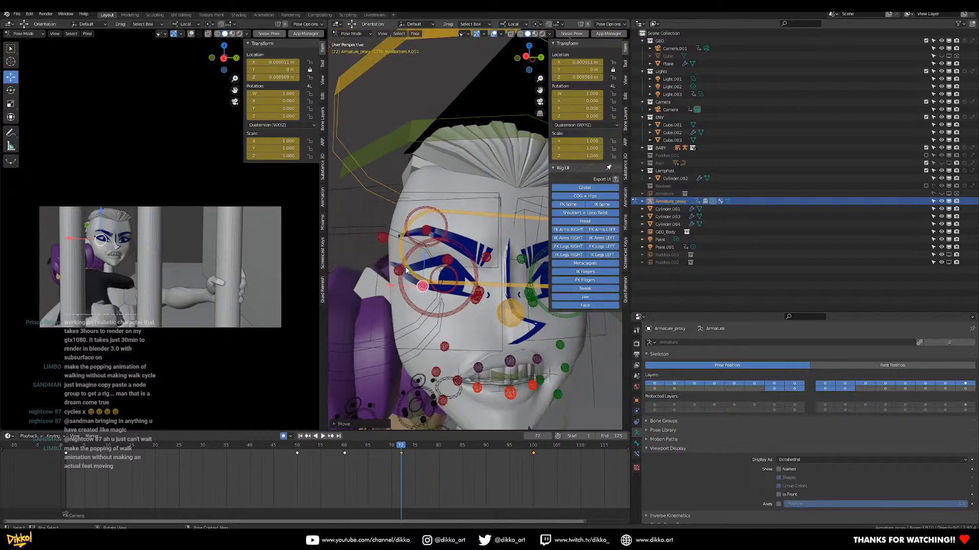
{"action": "middle_click_drag", "start_coordinate": [413, 270], "coordinate": [439, 276]}
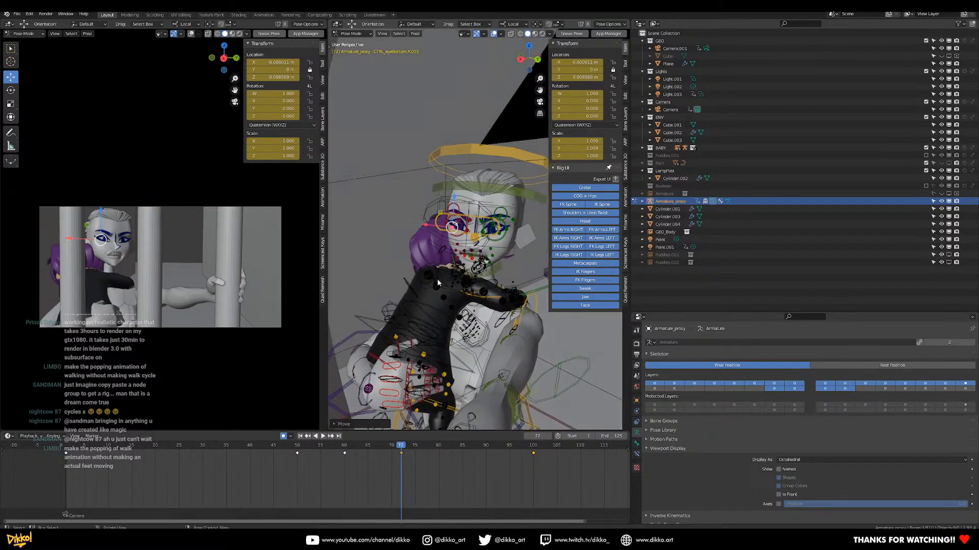
Rotate the head control about its local X axis to tilt the head at frame 72
{"action": "middle_click_drag", "start_coordinate": [444, 250], "coordinate": [407, 227]}
{"action": "left_click", "coordinate": [465, 211]}
{"action": "key", "text": "r"}
{"action": "key", "text": "x"}
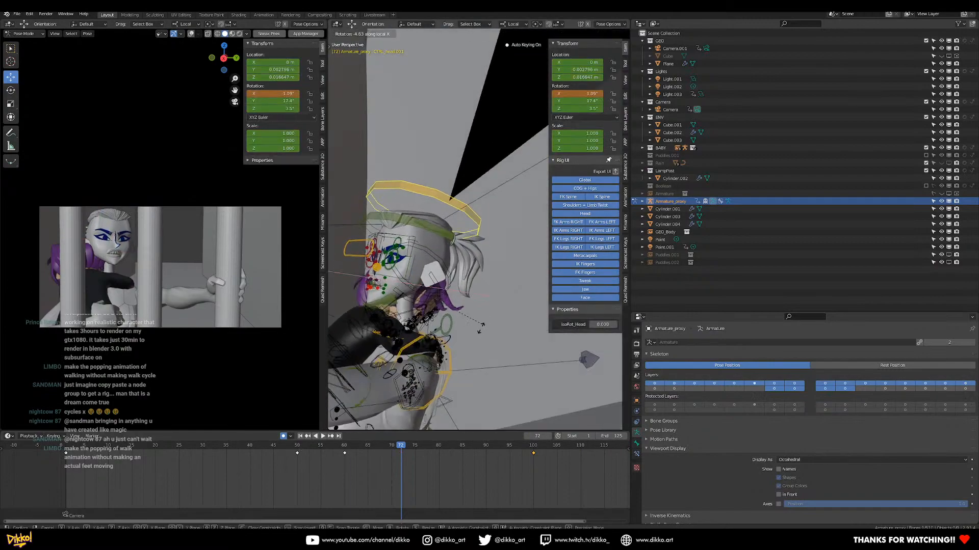
{"action": "left_click", "coordinate": [489, 334]}
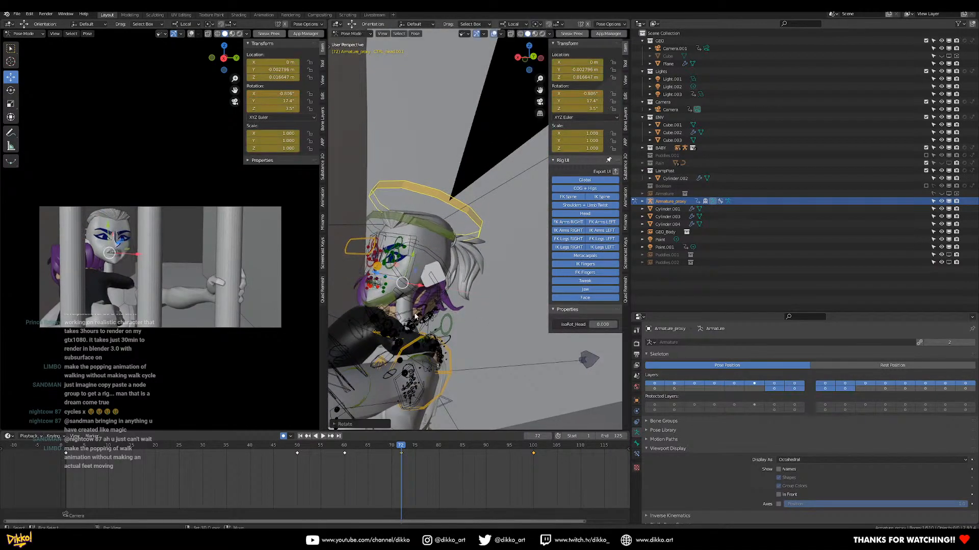
Move the shared eye target control along its local Z axis to redirect the gaze
{"action": "middle_click_drag", "start_coordinate": [451, 311], "coordinate": [473, 316]}
{"action": "left_click", "coordinate": [403, 260]}
{"action": "middle_click_drag", "start_coordinate": [403, 261], "coordinate": [410, 278]}
{"action": "key", "text": "g"}
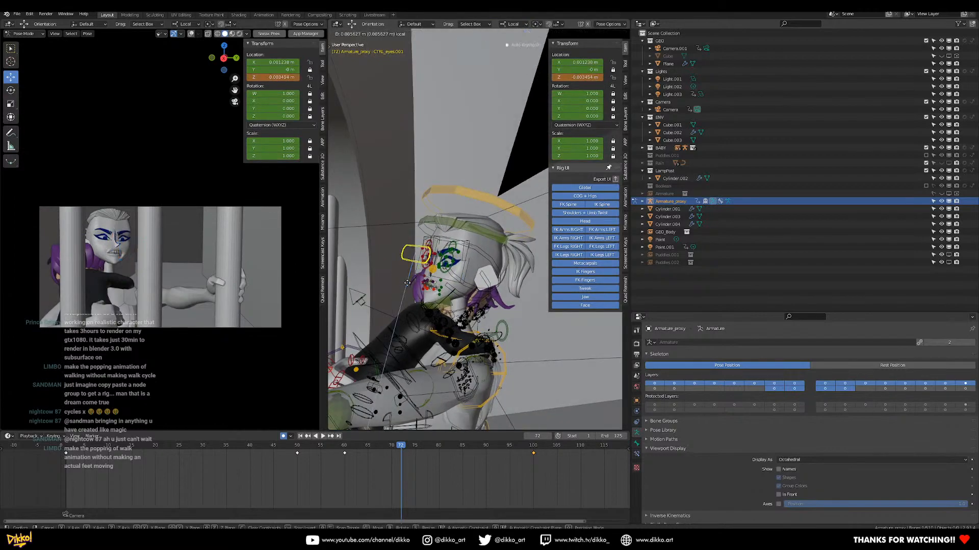
{"action": "left_click", "coordinate": [407, 283]}
Rotate the left clavicle control to adjust the shoulder of the gripping arm
{"action": "middle_click_drag", "start_coordinate": [407, 283], "coordinate": [511, 335]}
{"action": "left_click", "coordinate": [480, 322]}
{"action": "key", "text": "r"}
{"action": "key", "text": "z"}
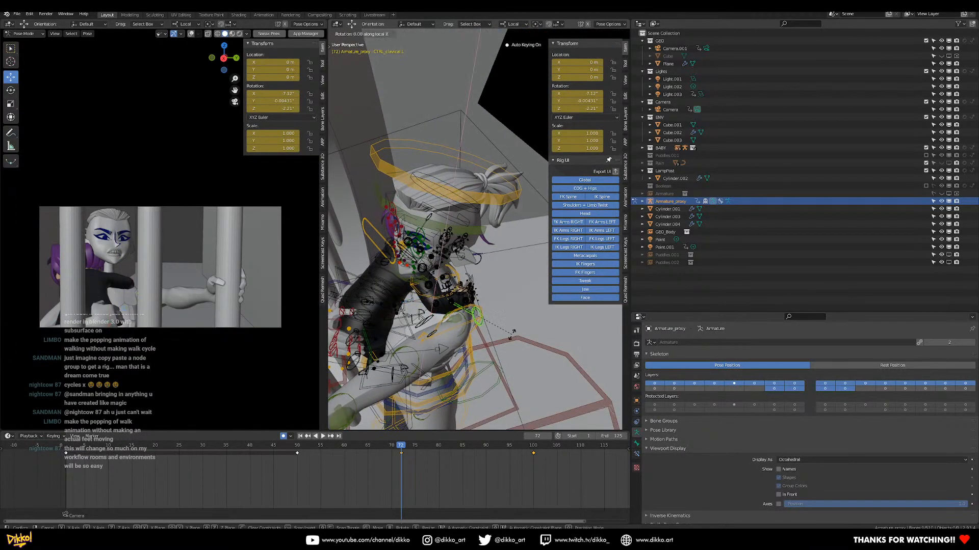
{"action": "left_click", "coordinate": [484, 341]}
{"action": "middle_click_drag", "start_coordinate": [484, 340], "coordinate": [446, 343]}
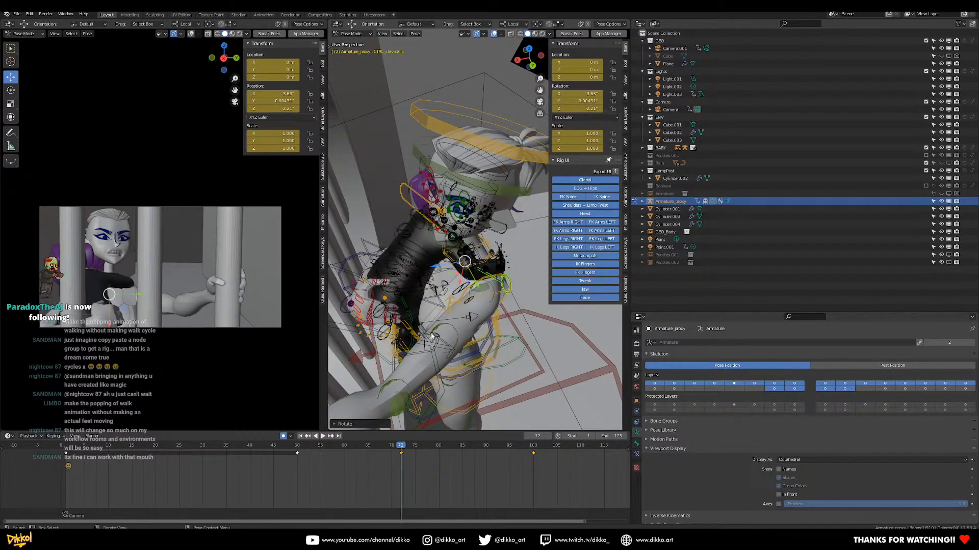
Rotate the left clavicle control further around the global Z axis
{"action": "key", "text": "r"}
{"action": "key", "text": "z"}
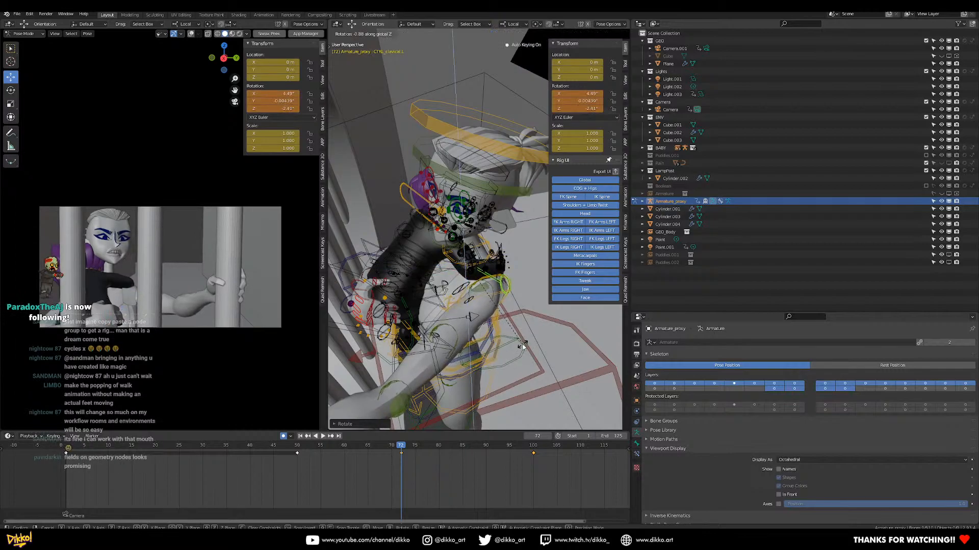
{"action": "left_click", "coordinate": [521, 343]}
{"action": "middle_click_drag", "start_coordinate": [463, 343], "coordinate": [413, 292]}
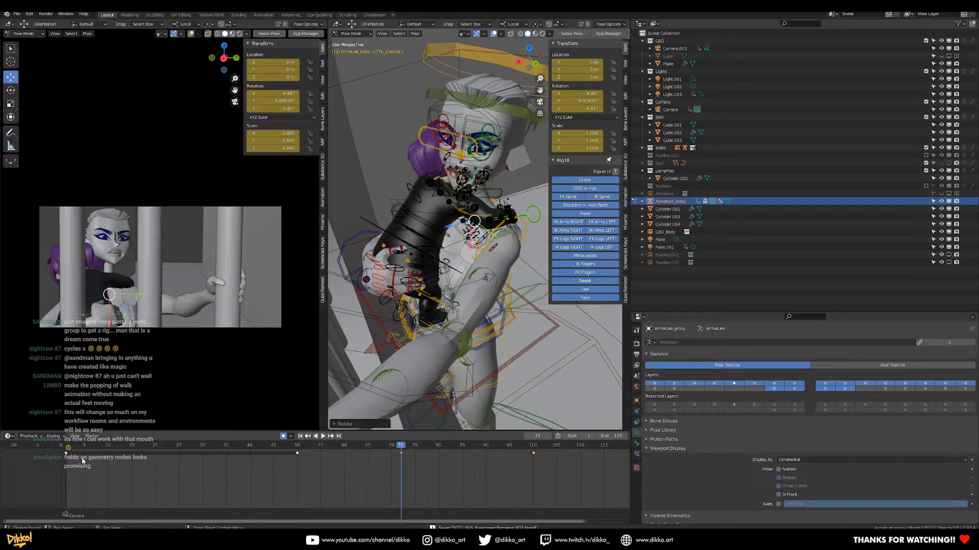
Play the animation from the first frame and scrub back from the frame 72 pose to frame 65
{"action": "left_click", "coordinate": [64, 450]}
{"action": "key", "text": "space"}
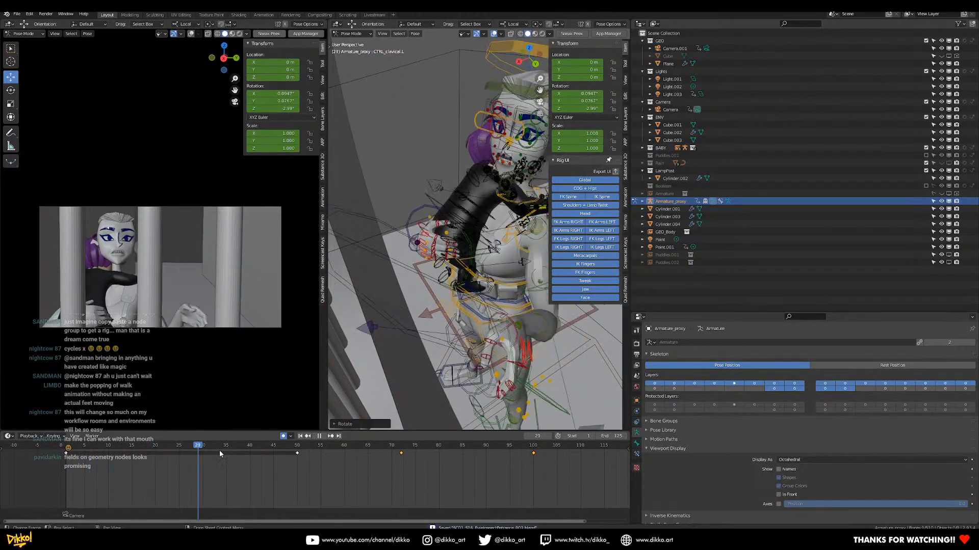
{"action": "left_click", "coordinate": [406, 456]}
{"action": "left_click_drag", "start_coordinate": [406, 457], "coordinate": [368, 462]}
{"action": "key", "text": "space"}
Select all the rig controls, copy their pose and keyframe it at frame 65
{"action": "left_click", "coordinate": [543, 339]}
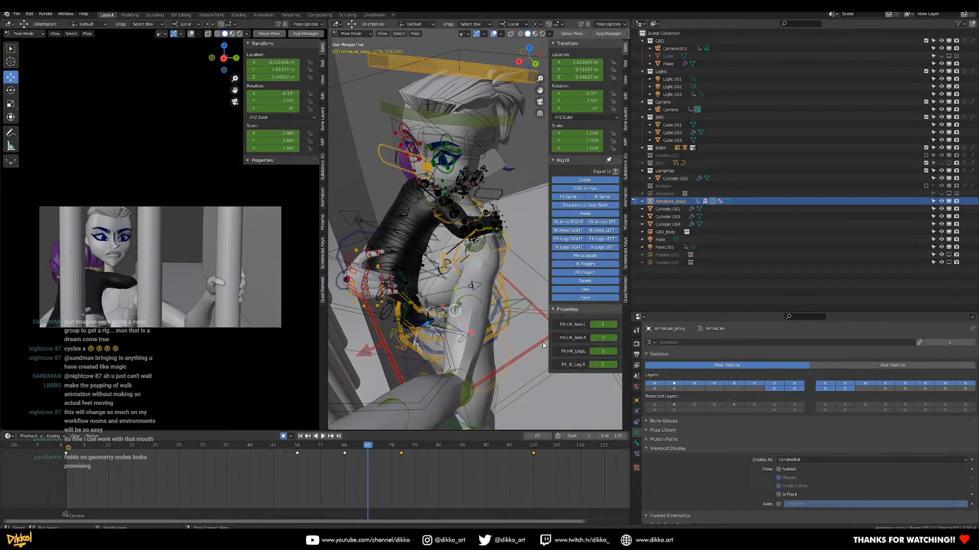
{"action": "right_click", "coordinate": [489, 268]}
{"action": "left_click", "coordinate": [489, 268]}
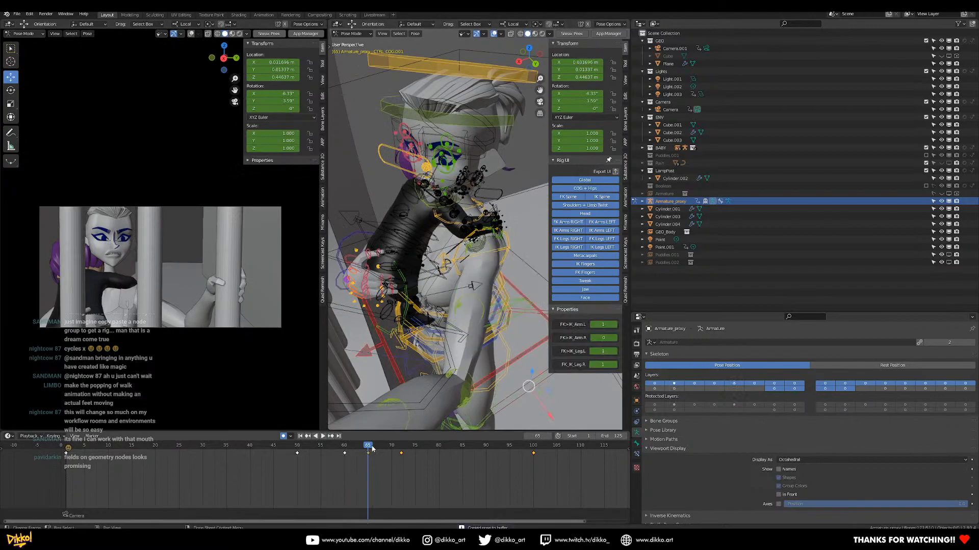
Paste the copied rig pose as a key at frame 76 and replay the transition from just before frame 60
{"action": "key", "text": "space"}
{"action": "left_click_drag", "start_coordinate": [402, 451], "coordinate": [416, 454]}
{"action": "left_click", "coordinate": [420, 452]}
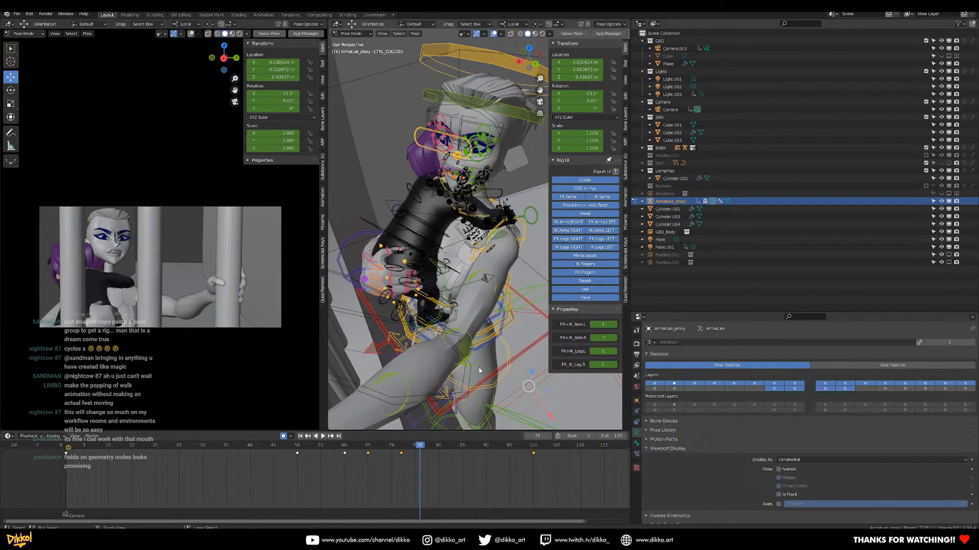
{"action": "key", "text": "ctrl+v"}
{"action": "key", "text": "space"}
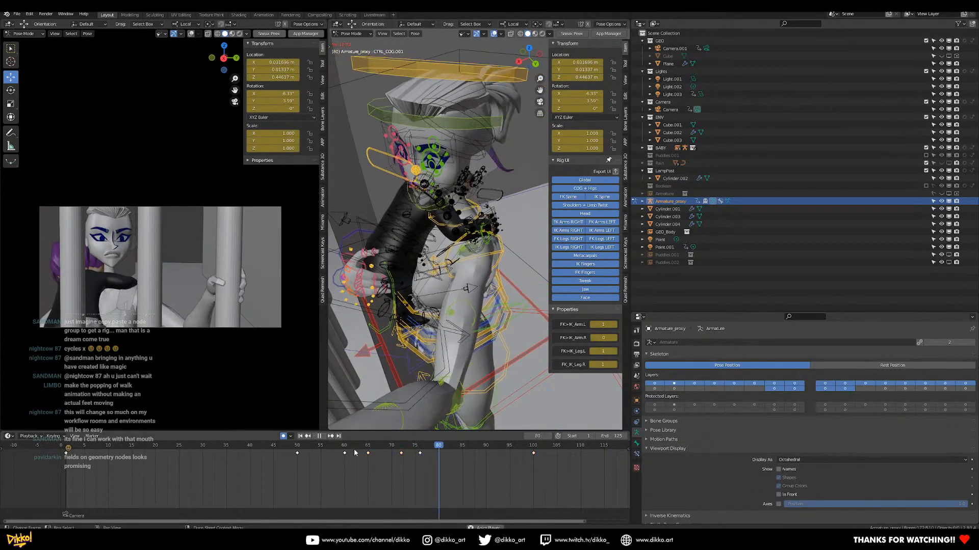
{"action": "left_click", "coordinate": [337, 451]}
{"action": "left_click", "coordinate": [336, 447]}
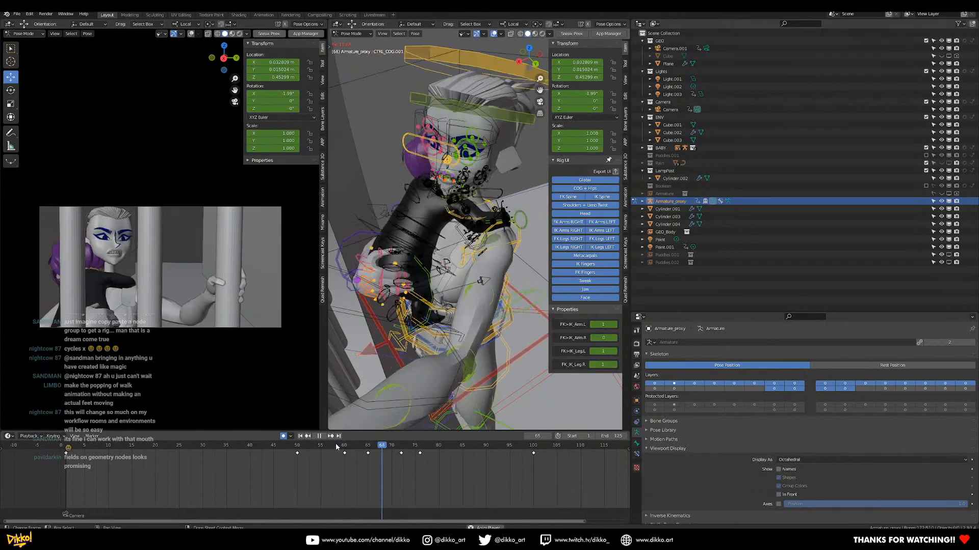
{"action": "left_click", "coordinate": [337, 447]}
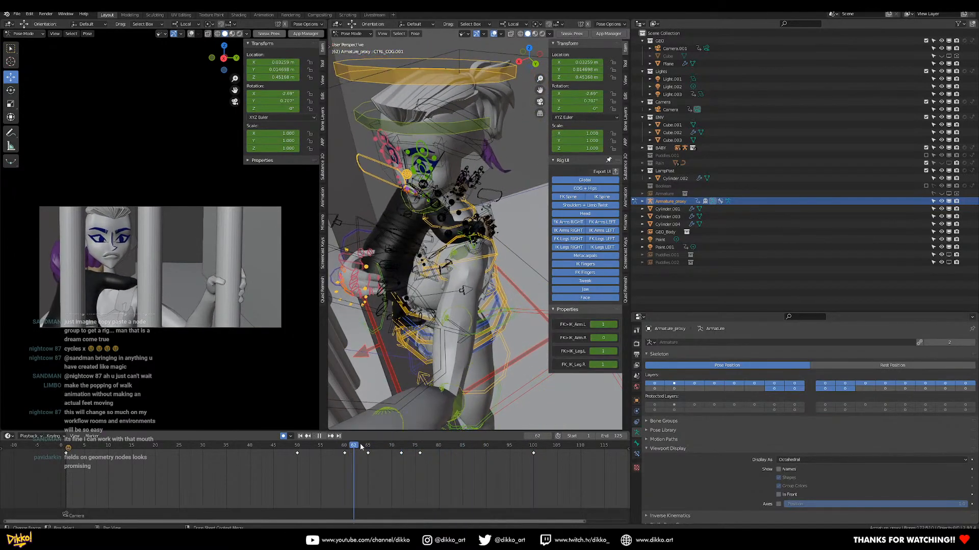
Move the pose keys at frames 72 and 76 five frames earlier, to frames 67 and 71, and play the result
{"action": "left_click_drag", "start_coordinate": [406, 448], "coordinate": [400, 449]}
{"action": "left_click_drag", "start_coordinate": [455, 473], "coordinate": [383, 444]}
{"action": "key", "text": "g"}
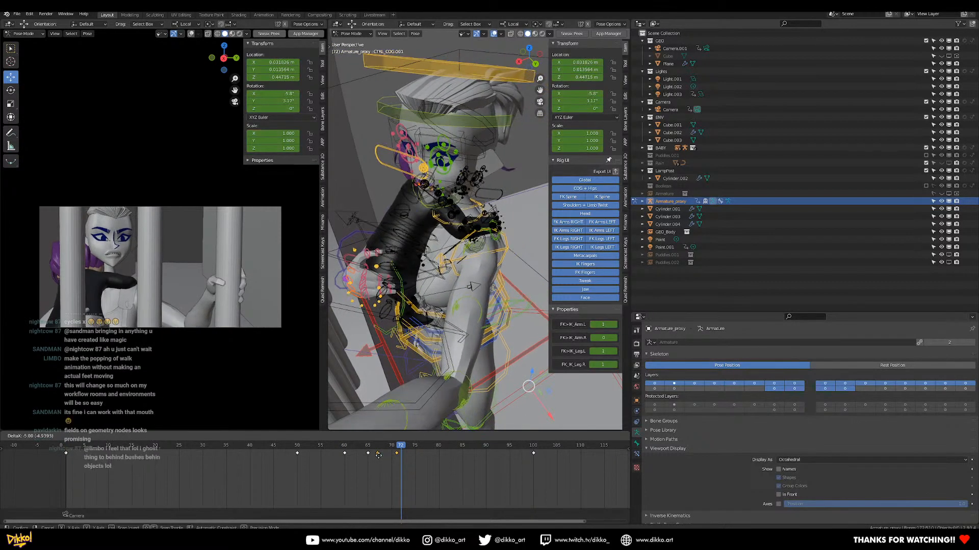
{"action": "left_click", "coordinate": [378, 455]}
{"action": "key", "text": "space"}
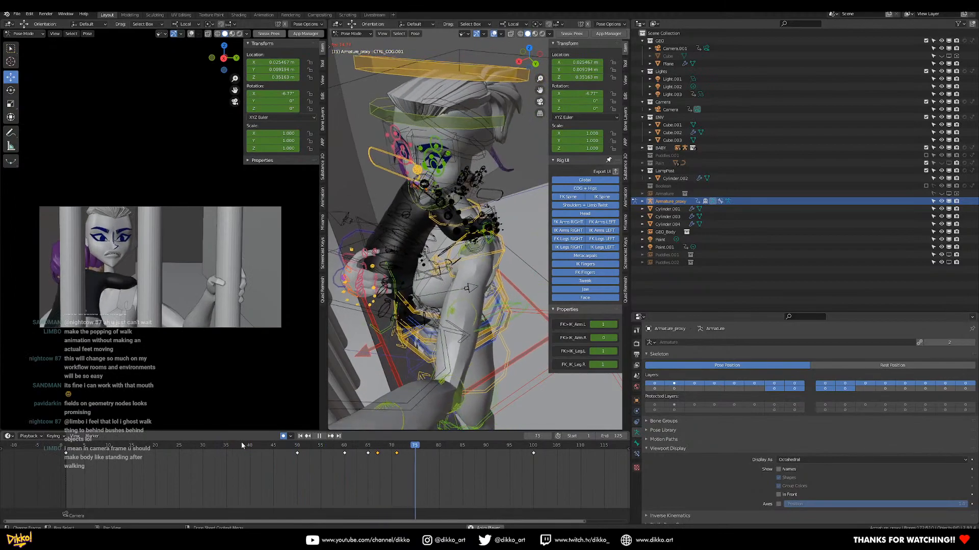
{"action": "key", "text": "space"}
Duplicate the keys at frames 65, 67 and 71 and place the copies at frames 71, 73 and 77
{"action": "left_click_drag", "start_coordinate": [430, 466], "coordinate": [332, 453]}
{"action": "left_click_drag", "start_coordinate": [390, 446], "coordinate": [344, 458]}
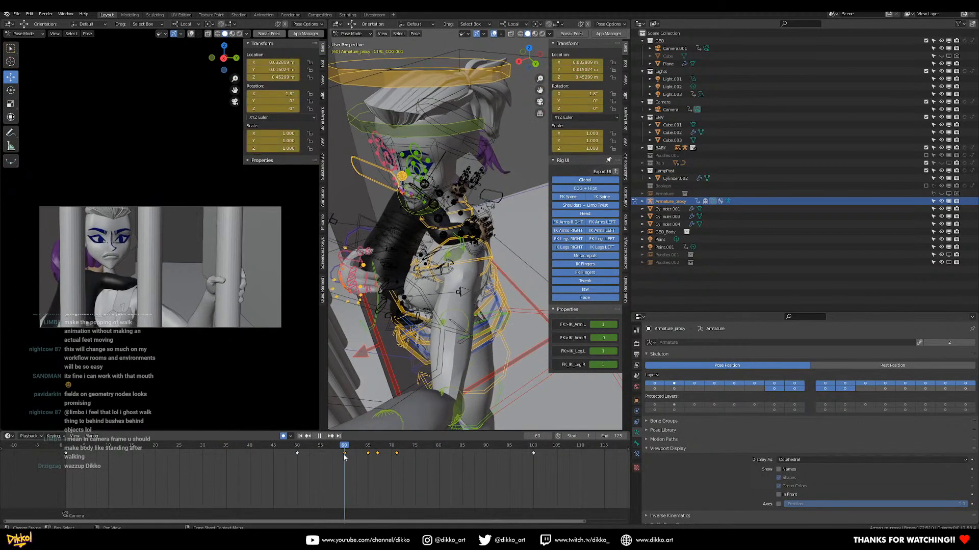
{"action": "left_click_drag", "start_coordinate": [428, 477], "coordinate": [353, 450]}
{"action": "key", "text": "space"}
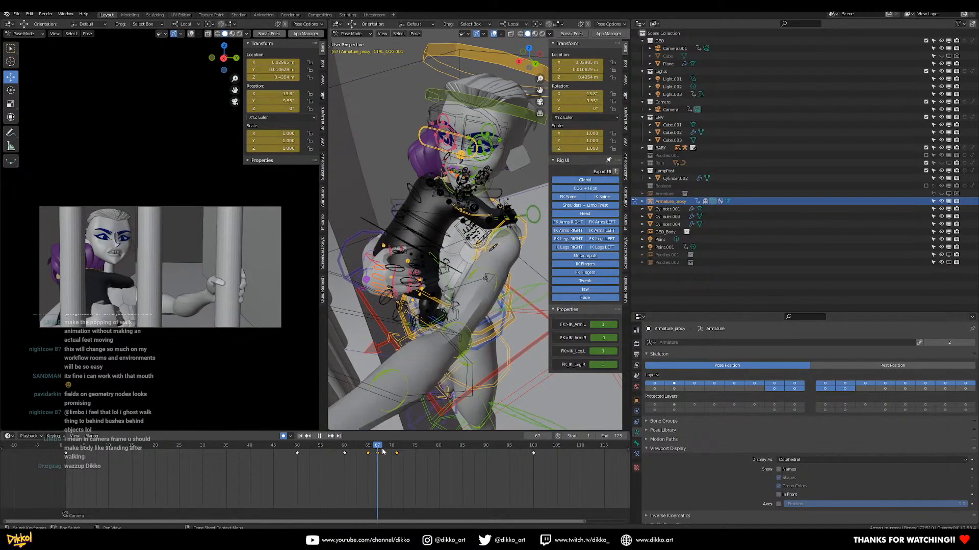
{"action": "left_click_drag", "start_coordinate": [371, 452], "coordinate": [367, 452]}
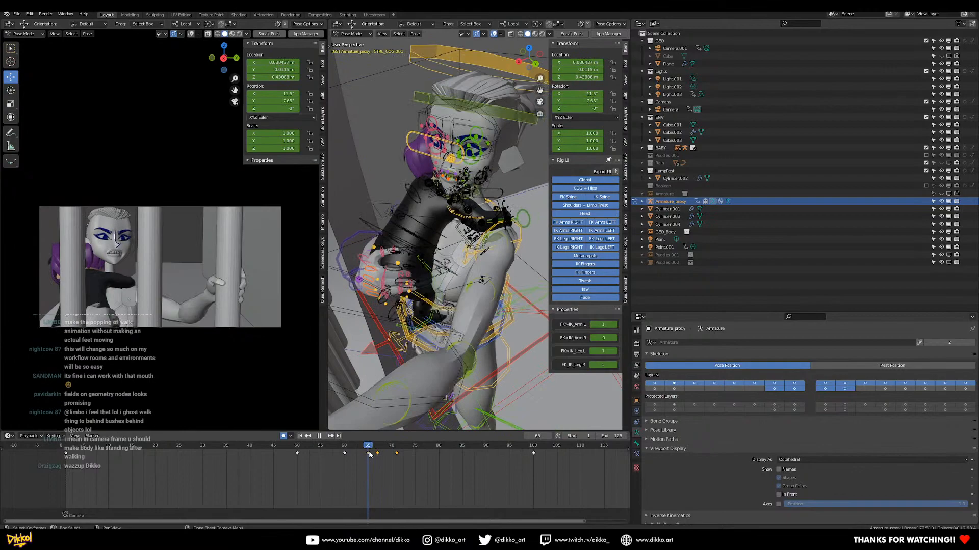
{"action": "key", "text": "space"}
{"action": "left_click_drag", "start_coordinate": [431, 477], "coordinate": [359, 454]}
{"action": "key", "text": "space"}
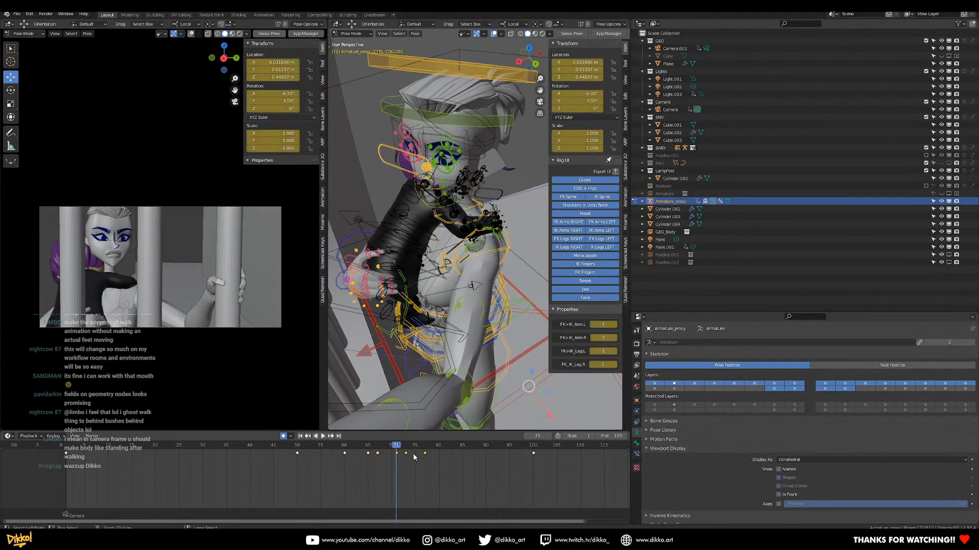
Move the last duplicated key from frame 77 to frame 76 and play the animation
{"action": "left_click_drag", "start_coordinate": [419, 454], "coordinate": [419, 454]}
{"action": "key", "text": "g"}
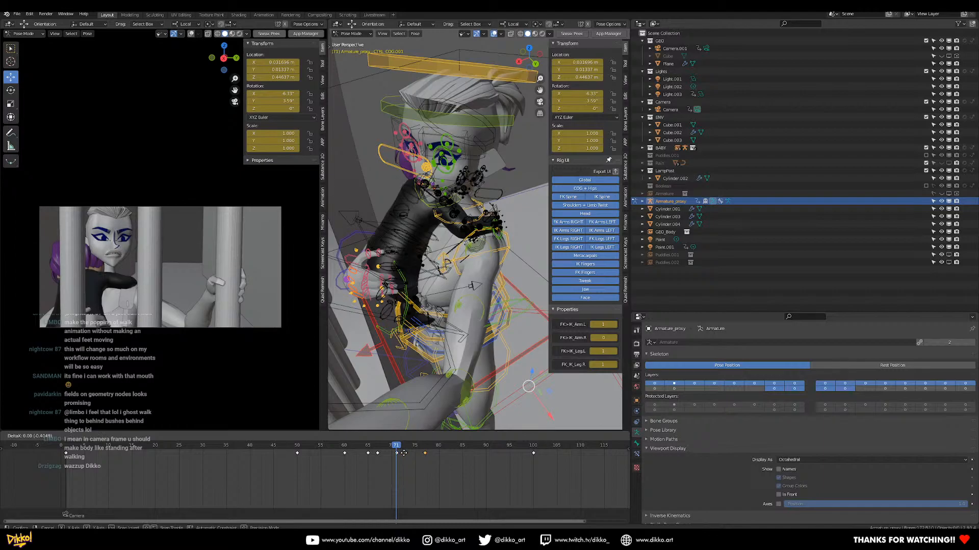
{"action": "left_click", "coordinate": [405, 453]}
{"action": "left_click_drag", "start_coordinate": [423, 455], "coordinate": [423, 455]}
{"action": "key", "text": "g"}
{"action": "left_click", "coordinate": [418, 453]}
{"action": "key", "text": "space"}
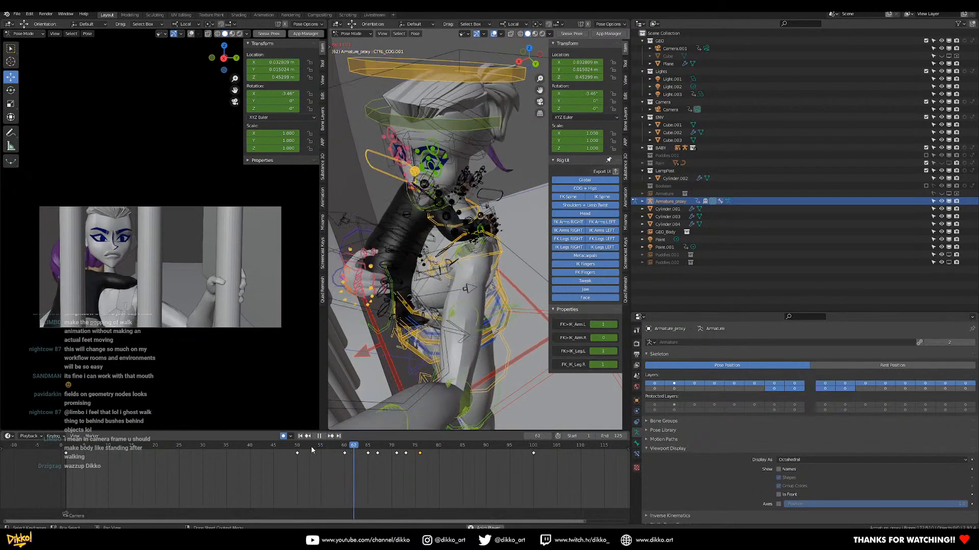
Retime the last two duplicated keys to frames 74 and 78
{"action": "key", "text": "space"}
{"action": "left_click_drag", "start_coordinate": [440, 468], "coordinate": [421, 451]}
{"action": "key", "text": "g"}
{"action": "left_click", "coordinate": [442, 461]}
{"action": "key", "text": "g"}
{"action": "left_click", "coordinate": [426, 451]}
Replay the animation repeatedly from around frames 50 to 60 to check the timing of the retimed shake
{"action": "left_click", "coordinate": [316, 445]}
{"action": "key", "text": "space"}
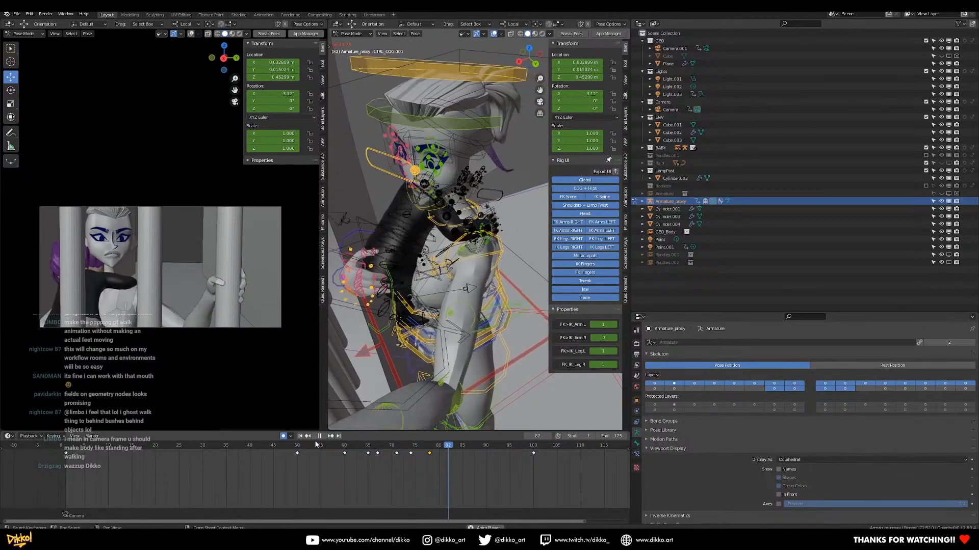
{"action": "left_click", "coordinate": [344, 452]}
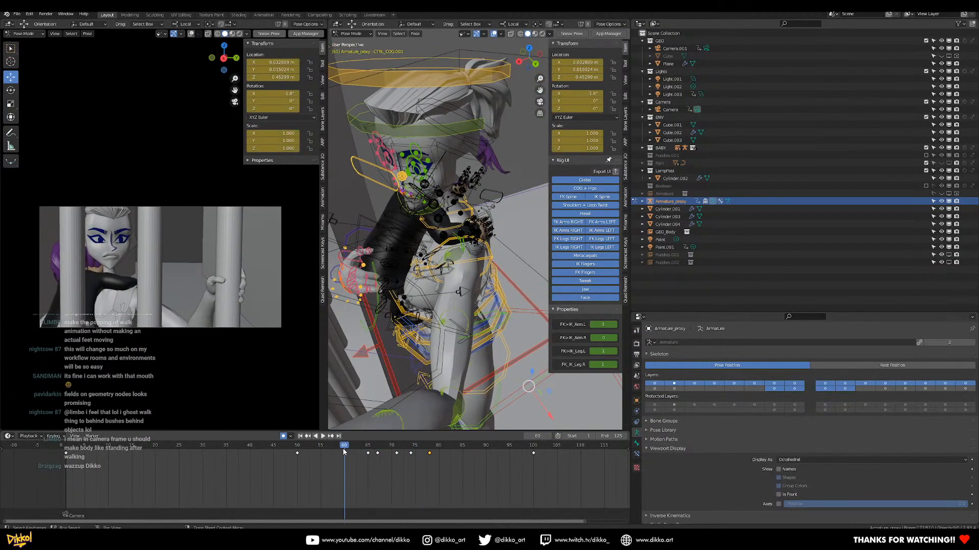
{"action": "key", "text": "space"}
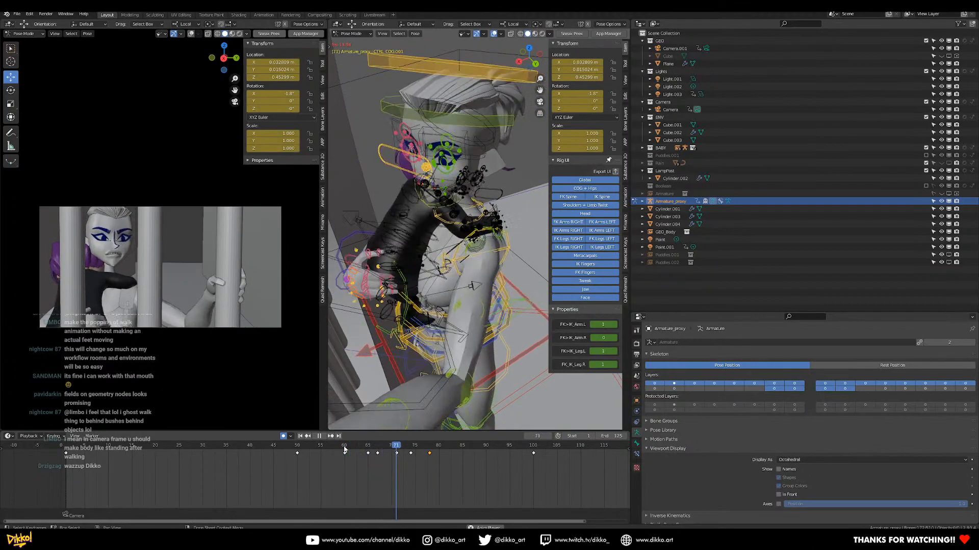
{"action": "key", "text": "space"}
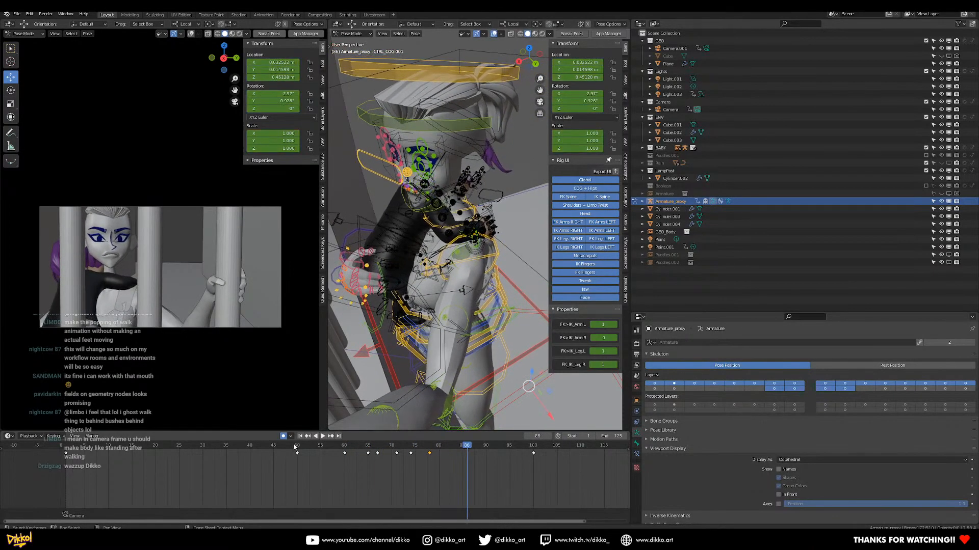
{"action": "left_click", "coordinate": [57, 446]}
{"action": "key", "text": "space"}
{"action": "left_click_drag", "start_coordinate": [398, 439], "coordinate": [324, 453]}
{"action": "key", "text": "space"}
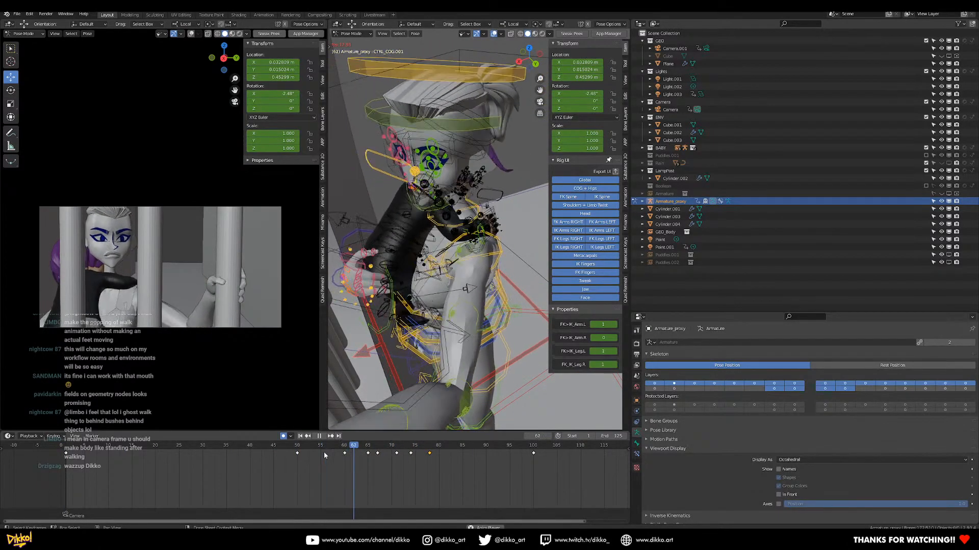
{"action": "key", "text": "space"}
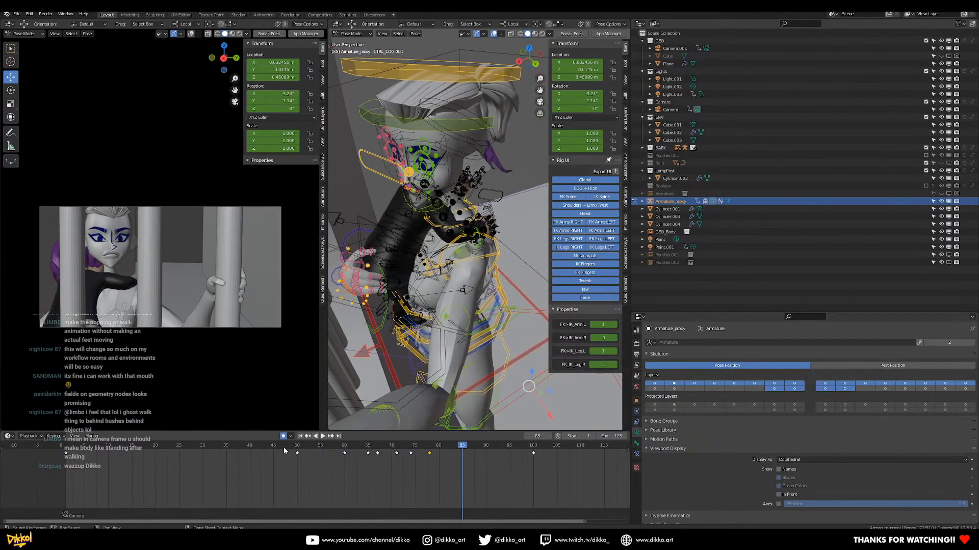
{"action": "left_click", "coordinate": [285, 451]}
{"action": "key", "text": "space"}
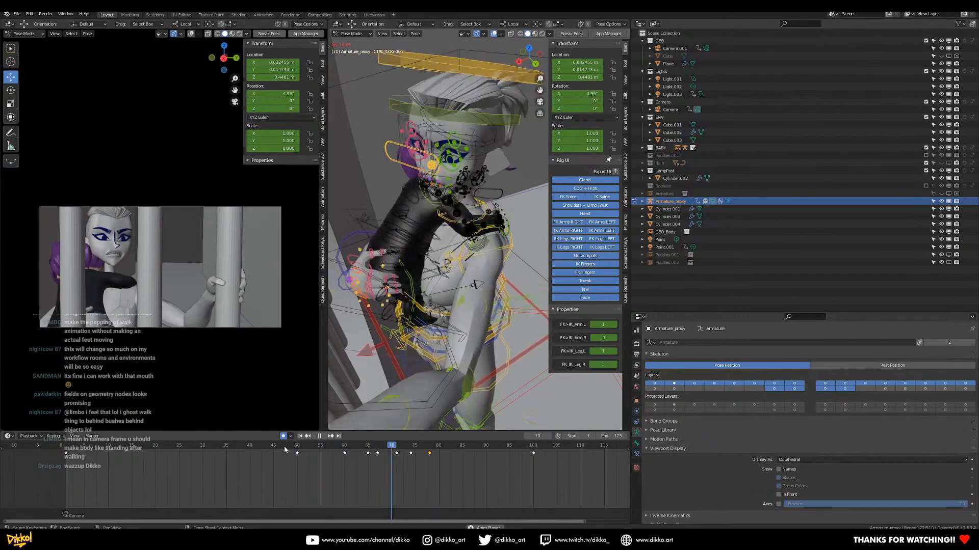
{"action": "left_click", "coordinate": [291, 447]}
{"action": "key", "text": "space"}
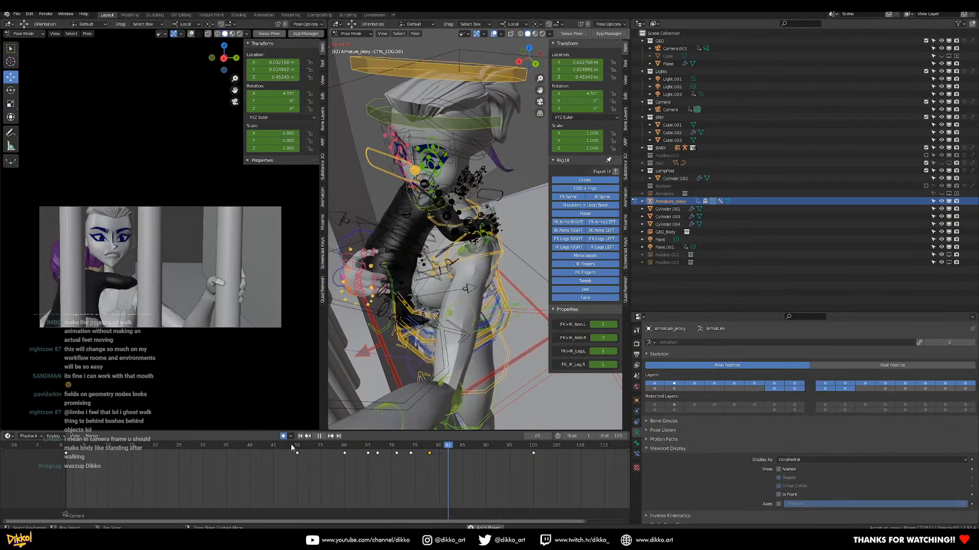
{"action": "left_click", "coordinate": [292, 448]}
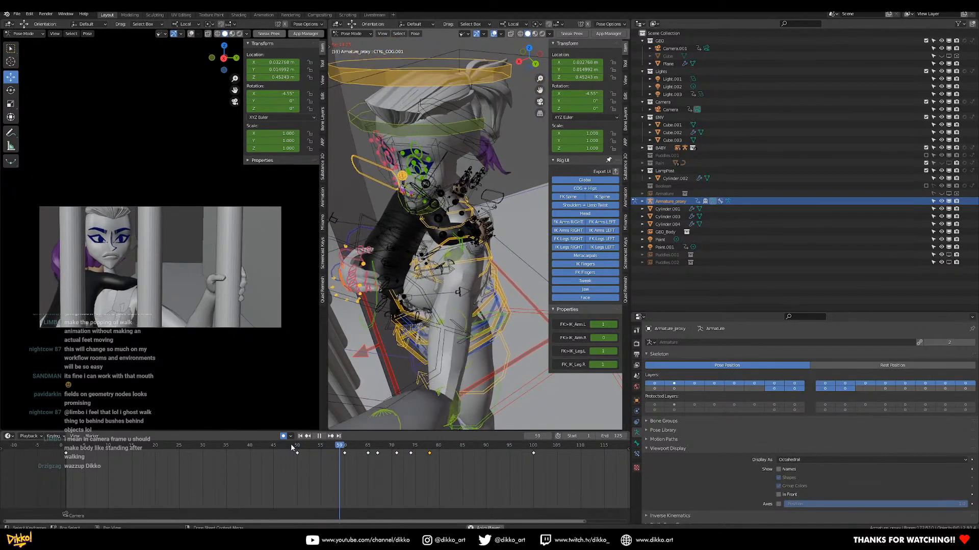
{"action": "left_click", "coordinate": [320, 436]}
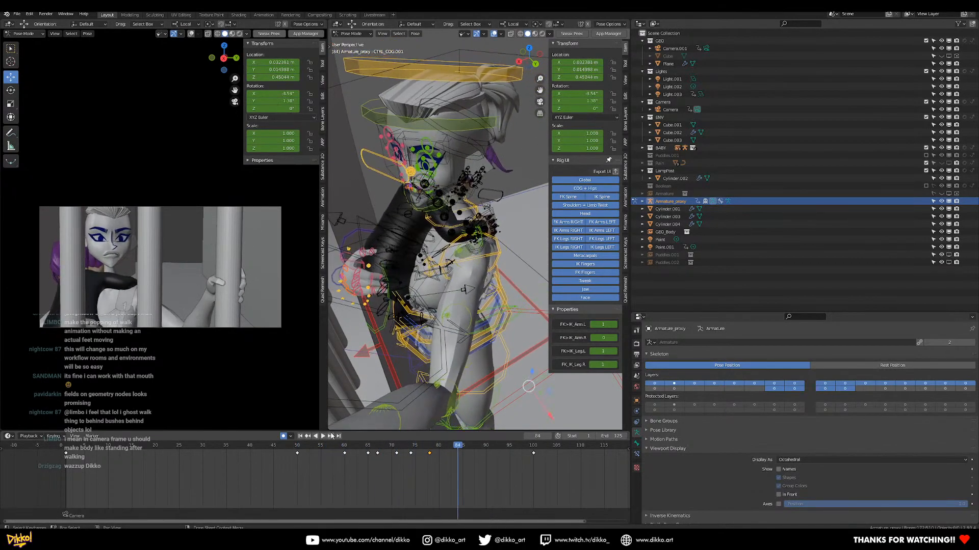